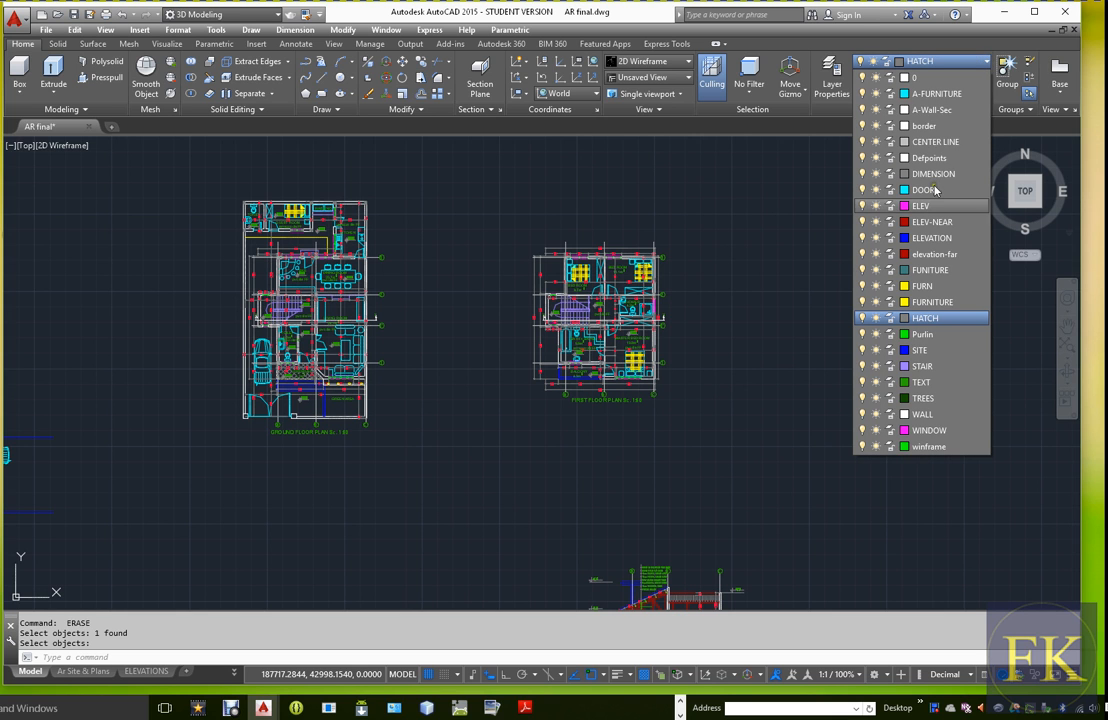
# Create a new layer named 3dWall and make it the current layer
pyautogui.click(822, 238)
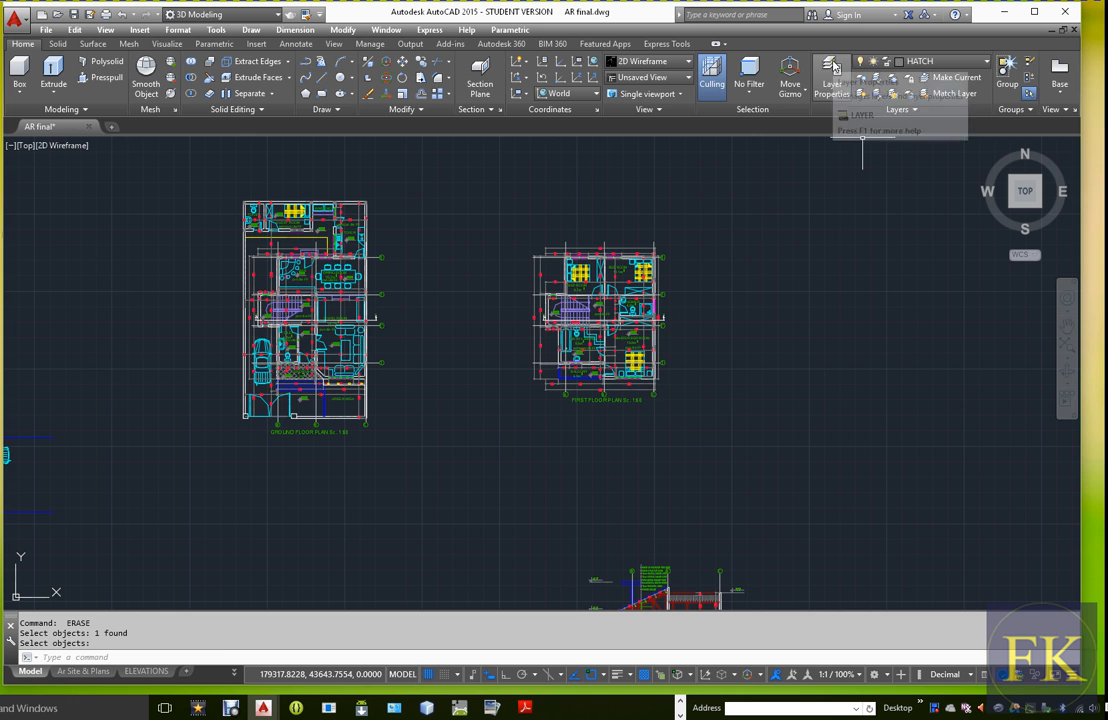
pyautogui.click(832, 70)
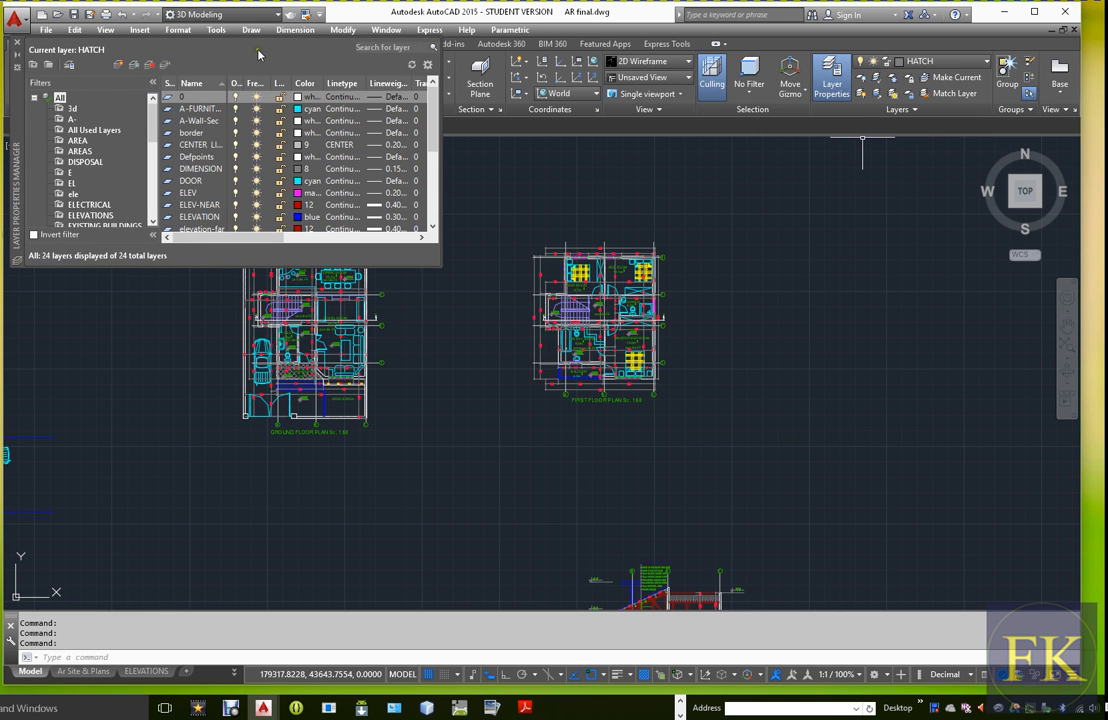
pyautogui.moveTo(16, 110); pyautogui.dragTo(420, 208)
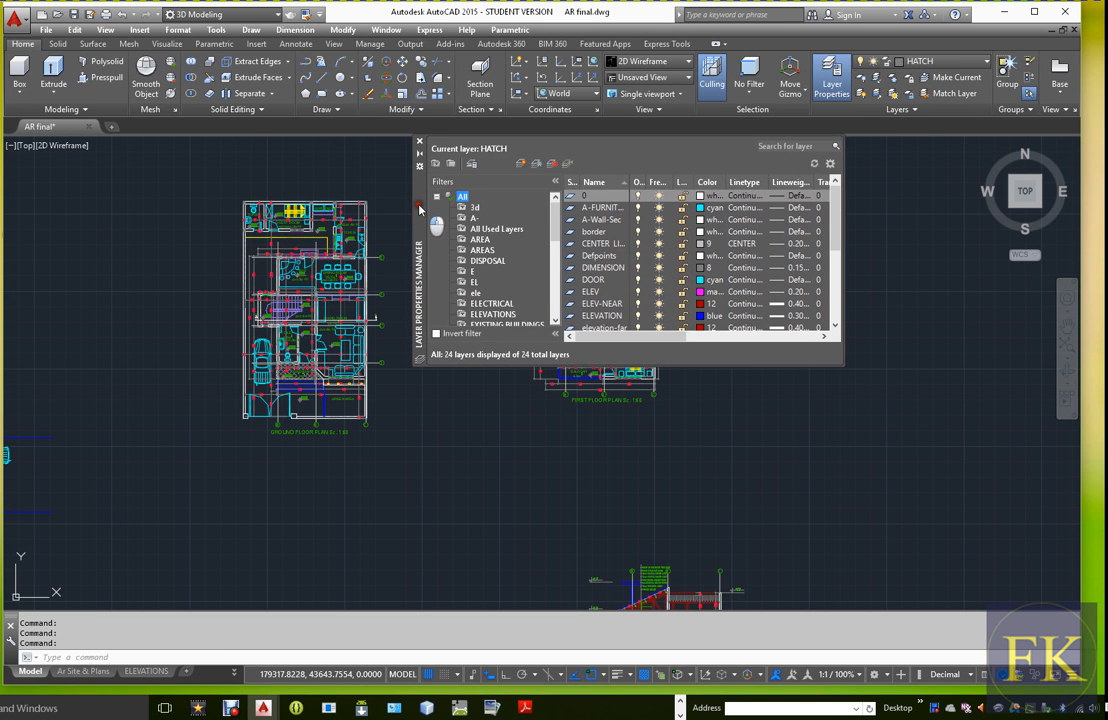
pyautogui.click(535, 164)
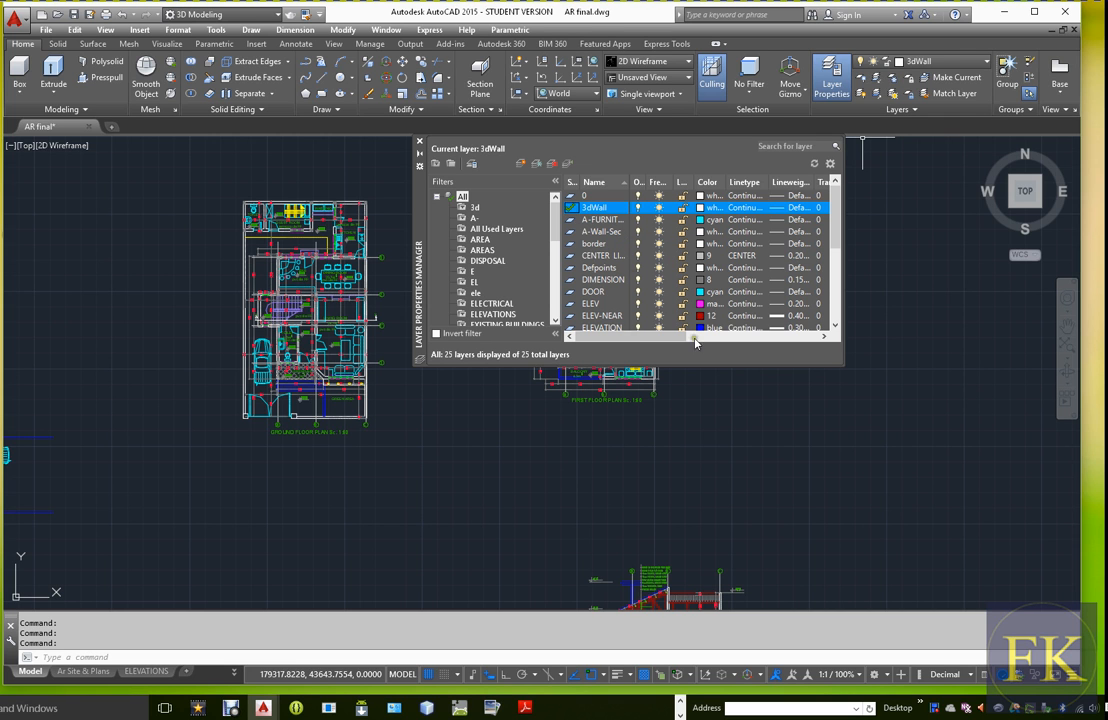
pyautogui.click(420, 142)
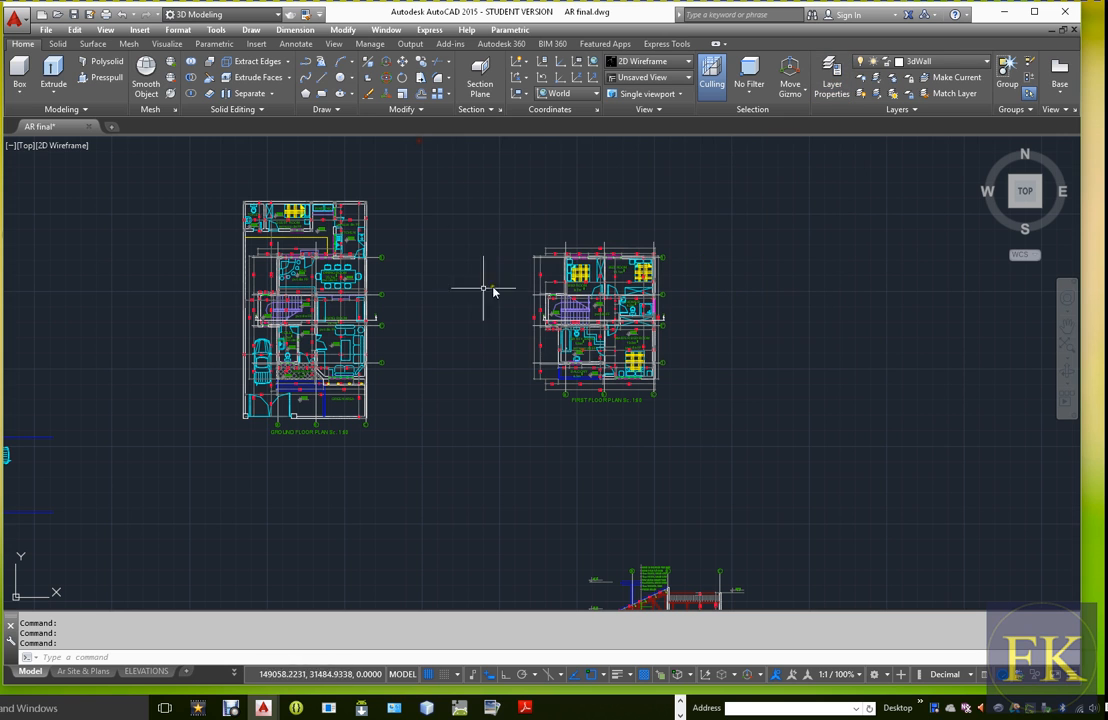
# Set the 3dWall layer's color to green
pyautogui.click(833, 74)
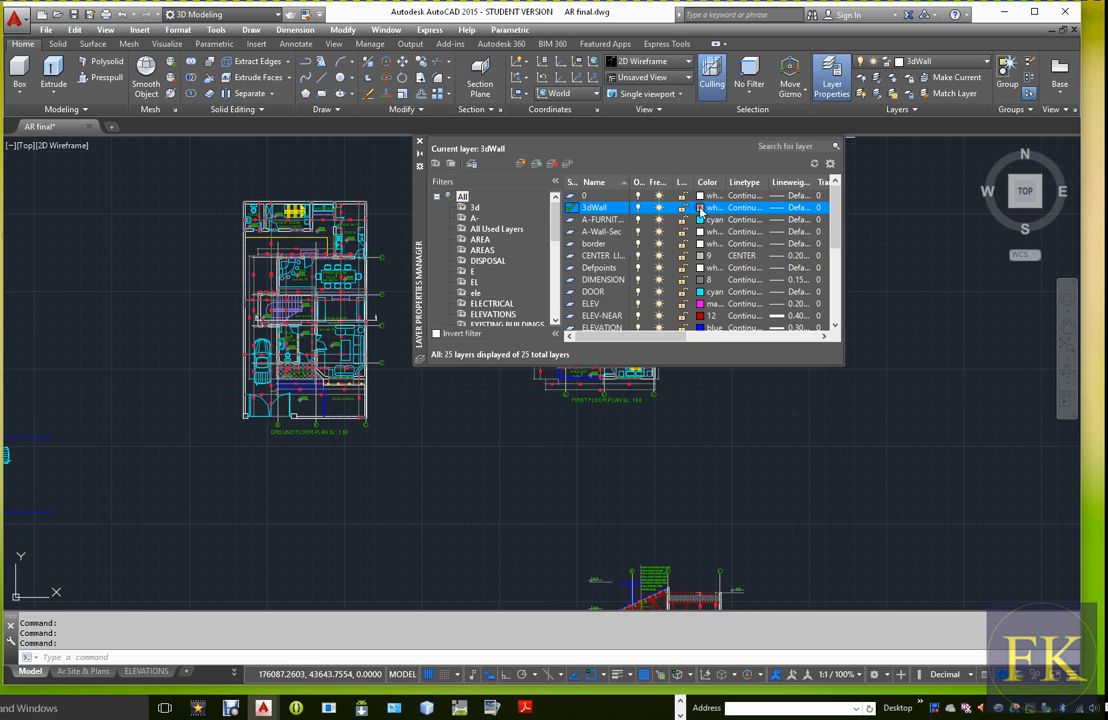
pyautogui.click(700, 208)
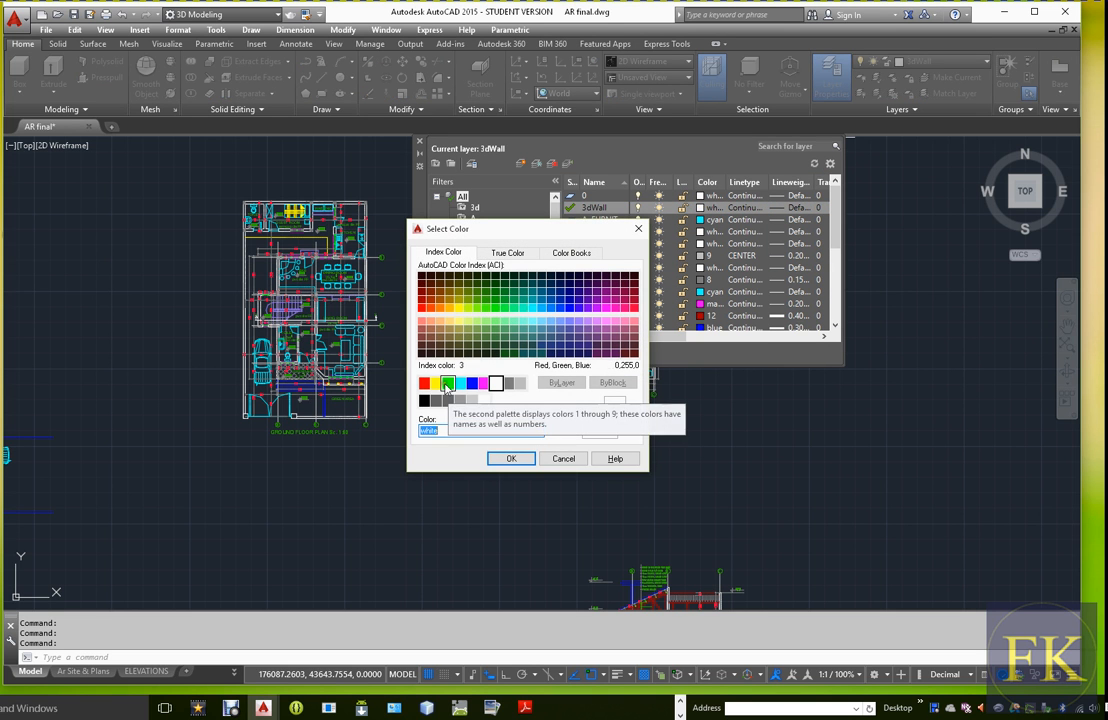
pyautogui.click(448, 386)
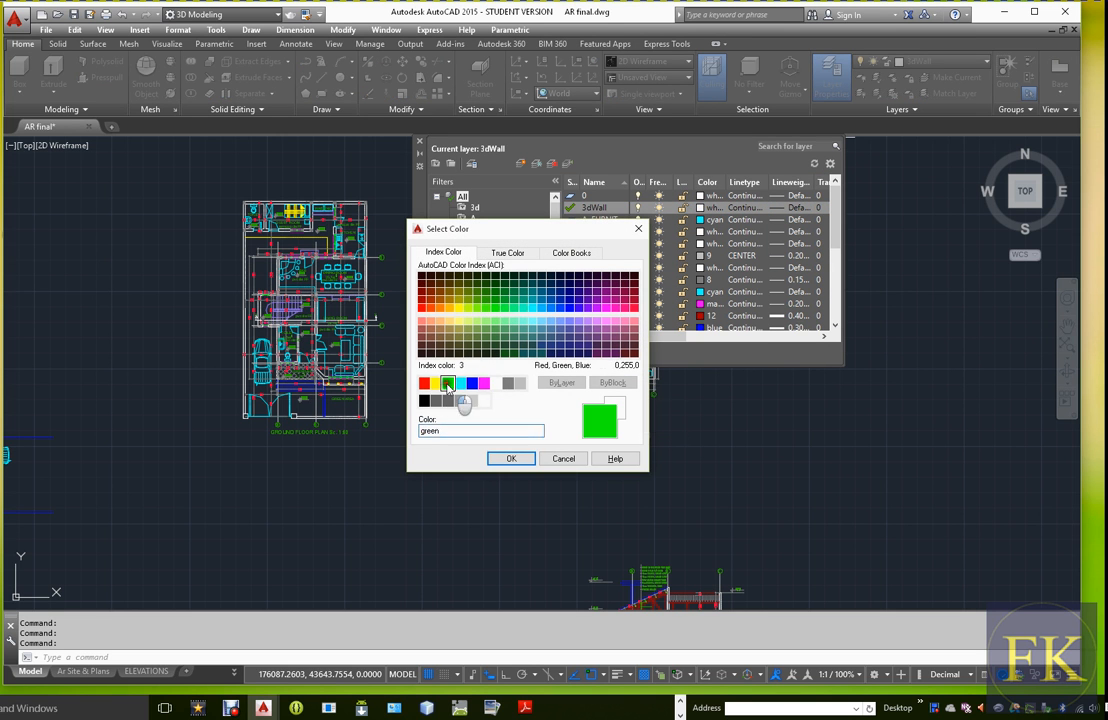
pyautogui.click(511, 459)
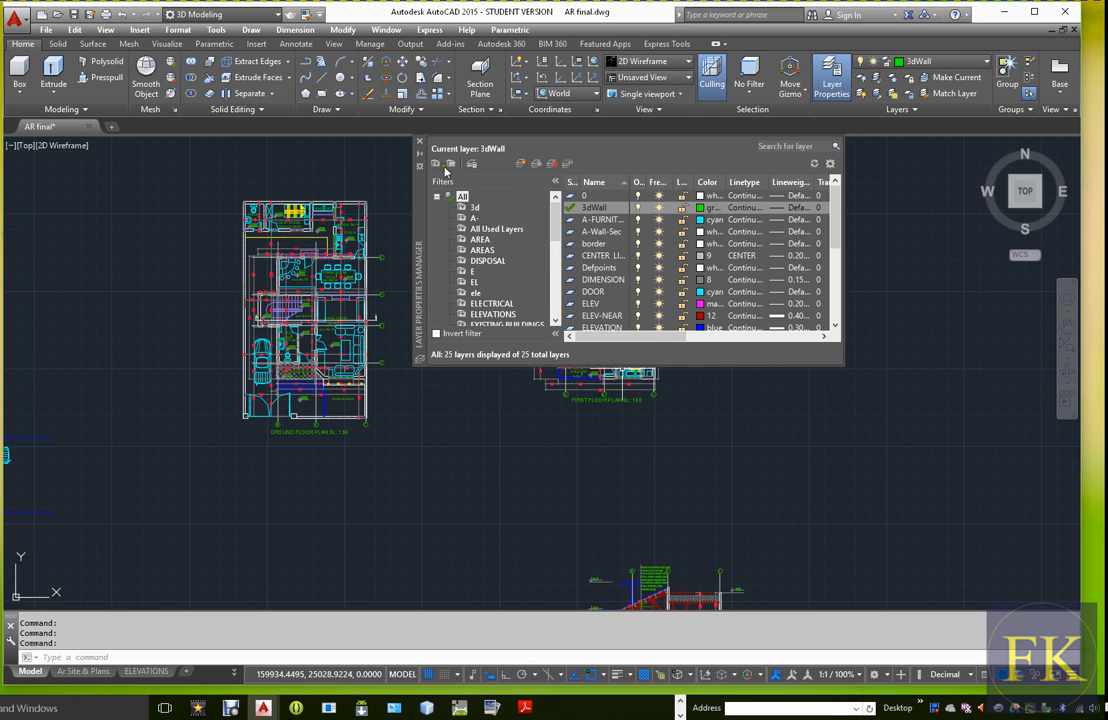
pyautogui.click(420, 142)
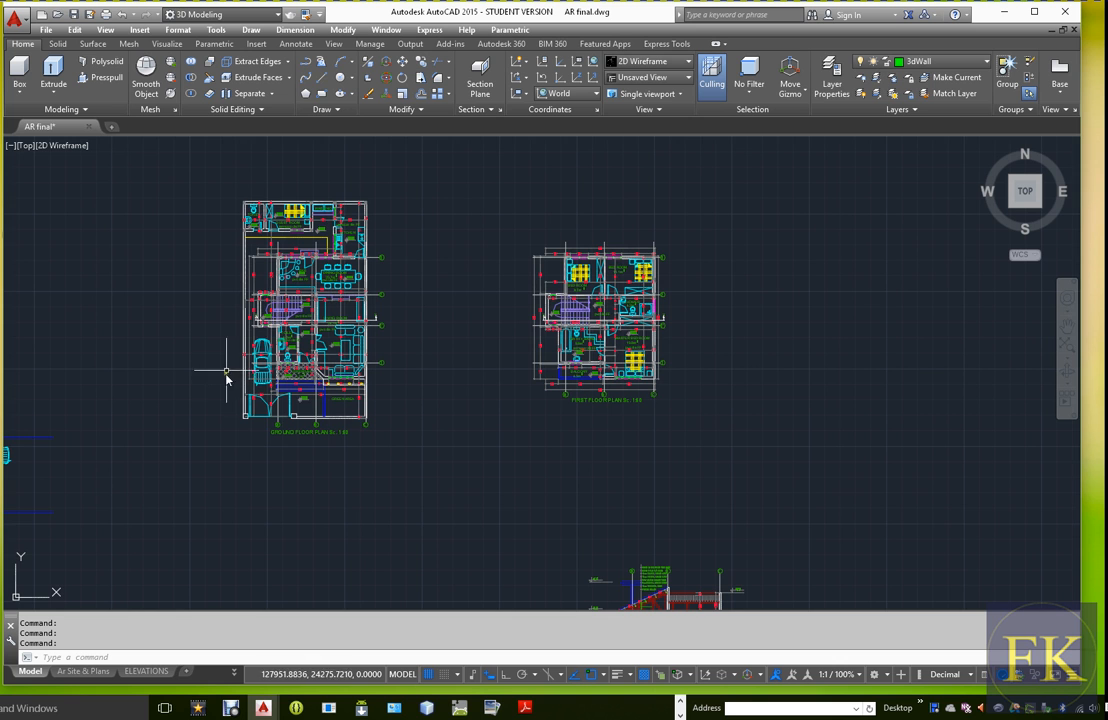
# Draw a 3000-unit line down the bar's outer wall on the ground floor plan, from its upper-left column corner to the stair wall
pyautogui.scroll(5, 240, 319)
pyautogui.scroll(-2, 501, 378)
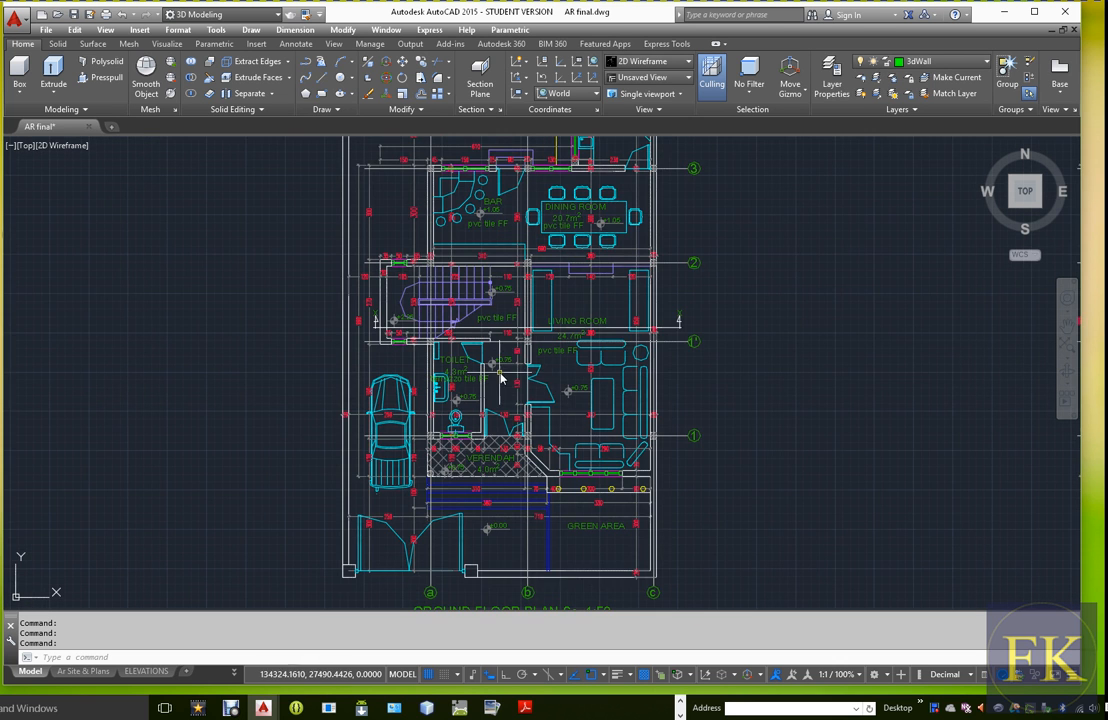
pyautogui.scroll(2, 581, 428)
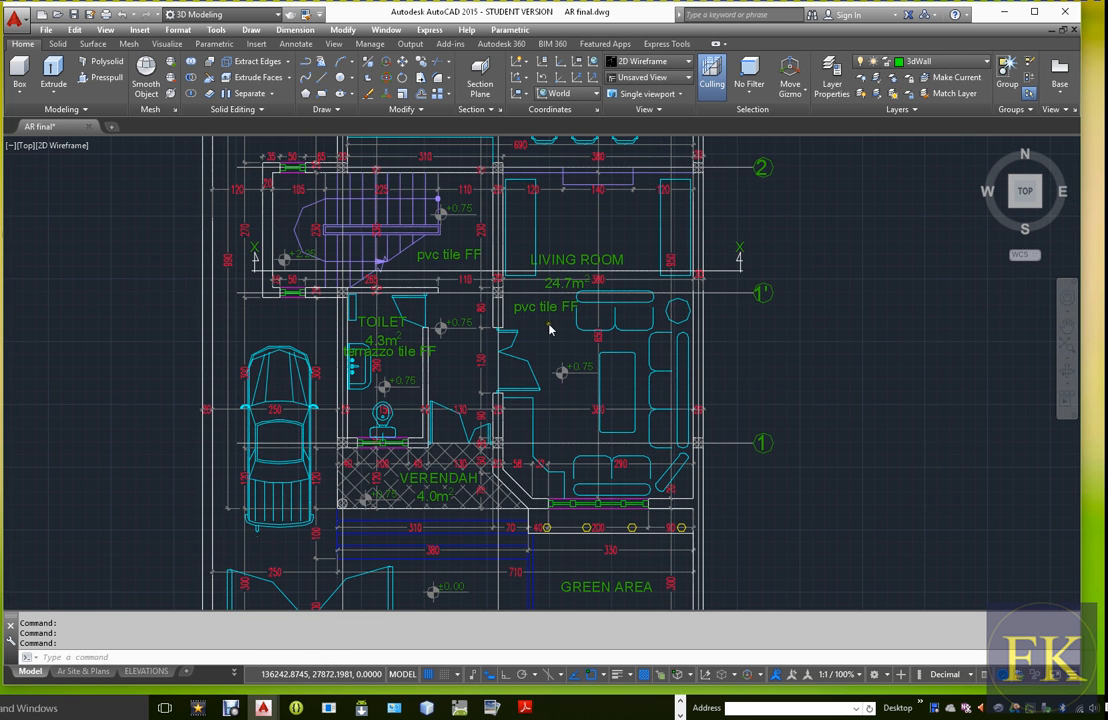
pyautogui.scroll(-2, 548, 328)
pyautogui.moveTo(532, 284); pyautogui.dragTo(534, 383, button='middle')
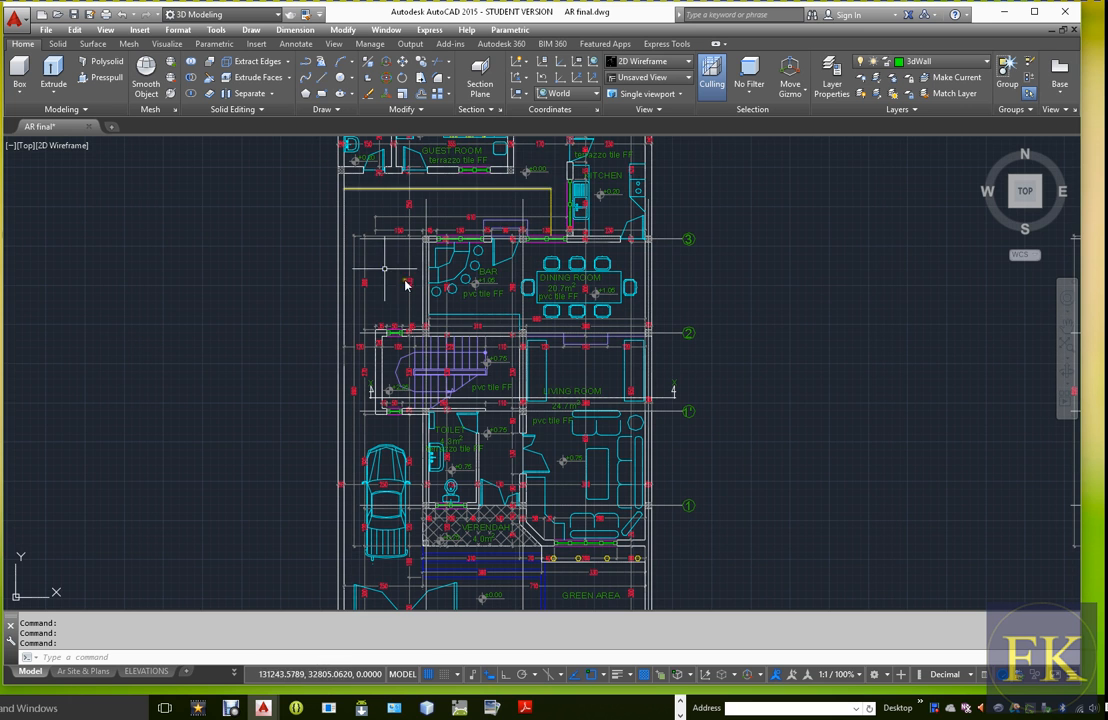
pyautogui.scroll(8, 405, 285)
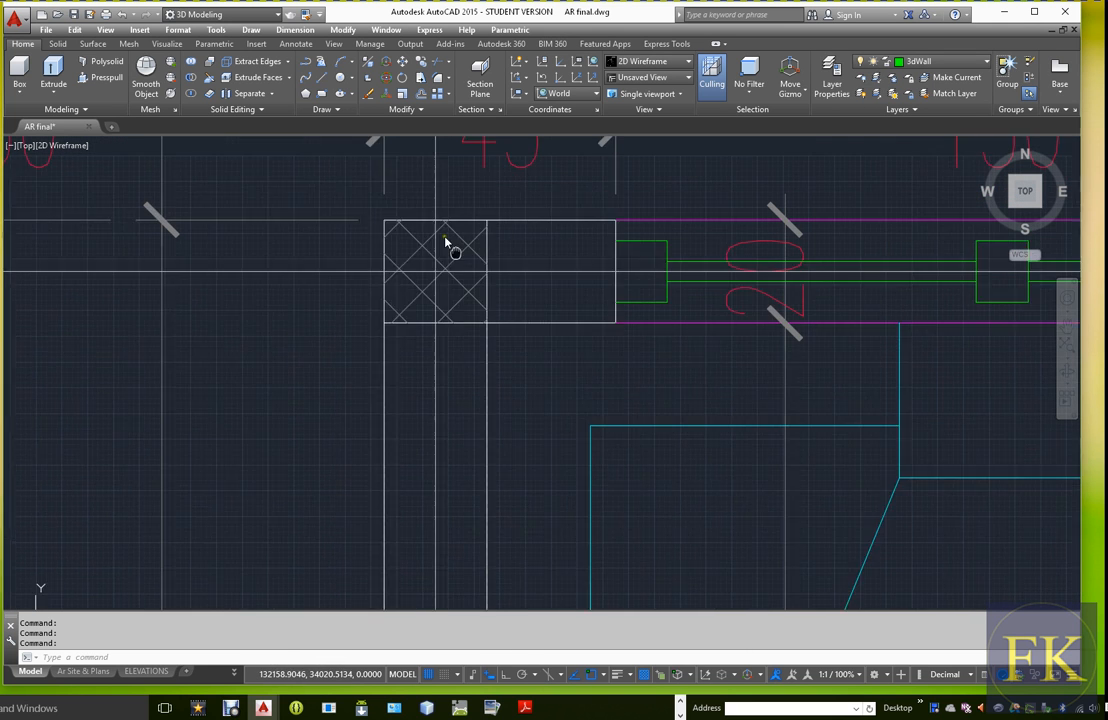
pyautogui.moveTo(446, 244); pyautogui.dragTo(457, 267, button='middle')
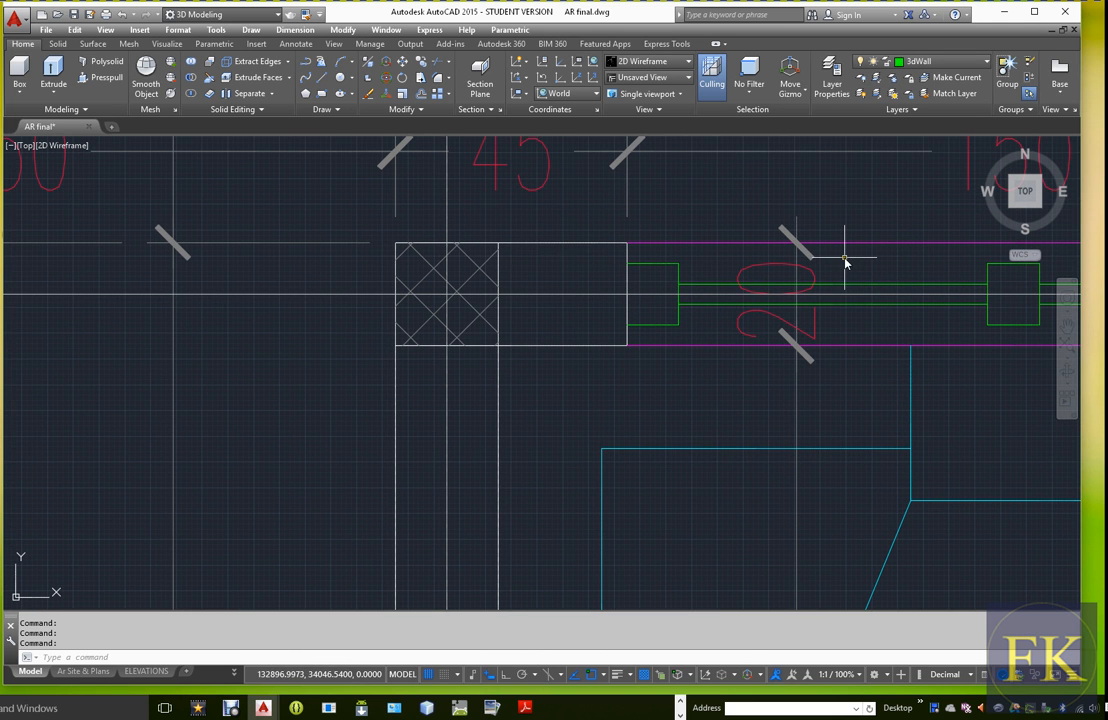
pyautogui.press('Return')
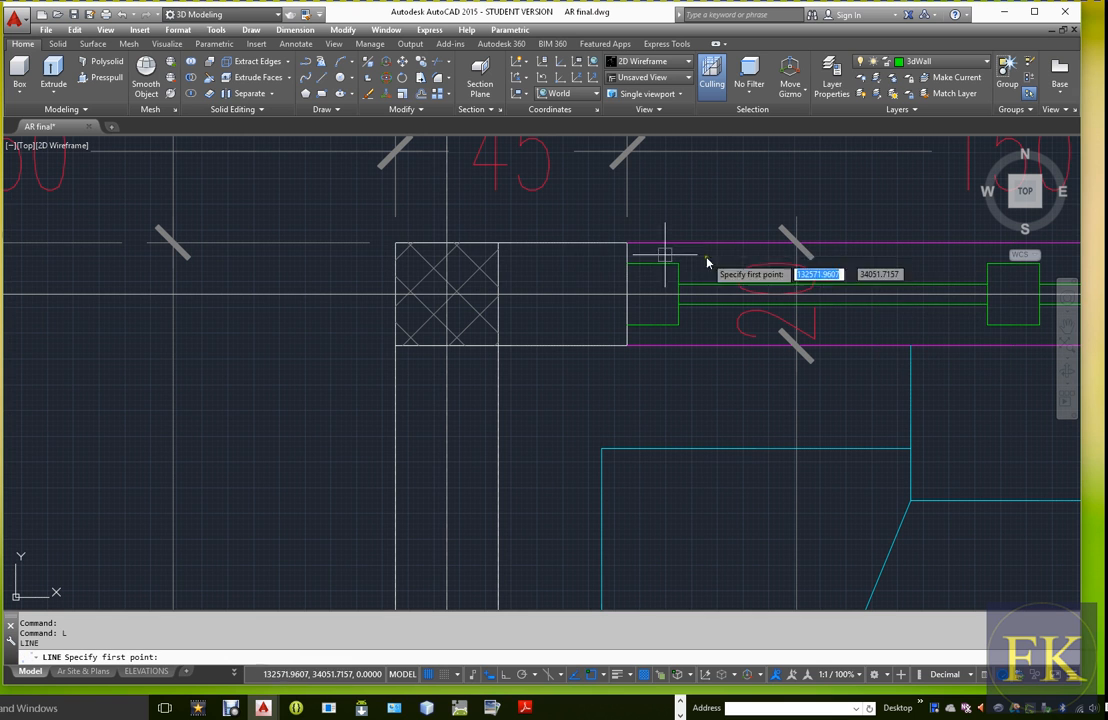
pyautogui.click(395, 244)
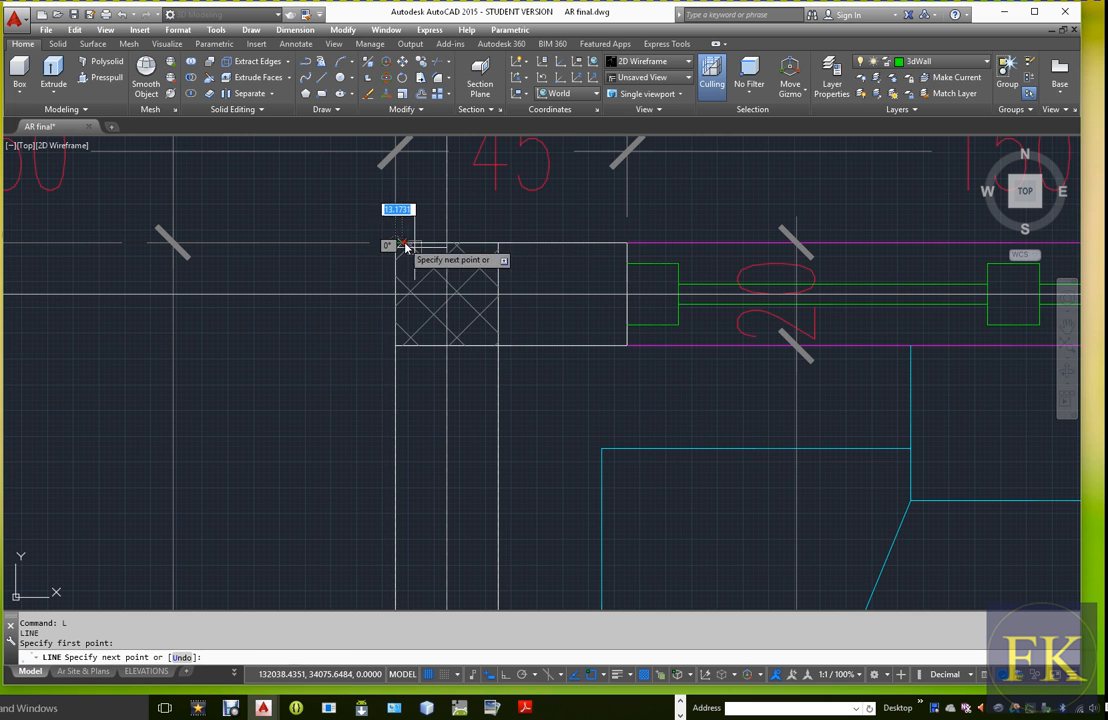
pyautogui.scroll(-5, 400, 248)
pyautogui.scroll(10, 422, 395)
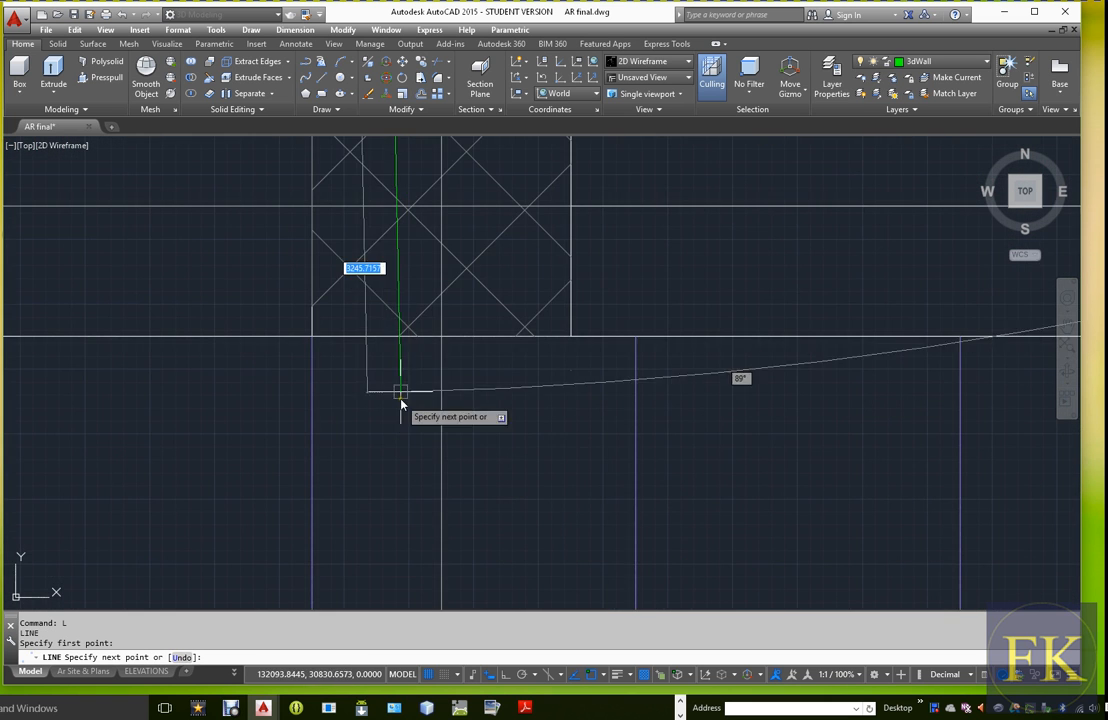
pyautogui.scroll(-1, 390, 310)
pyautogui.scroll(1, 420, 320)
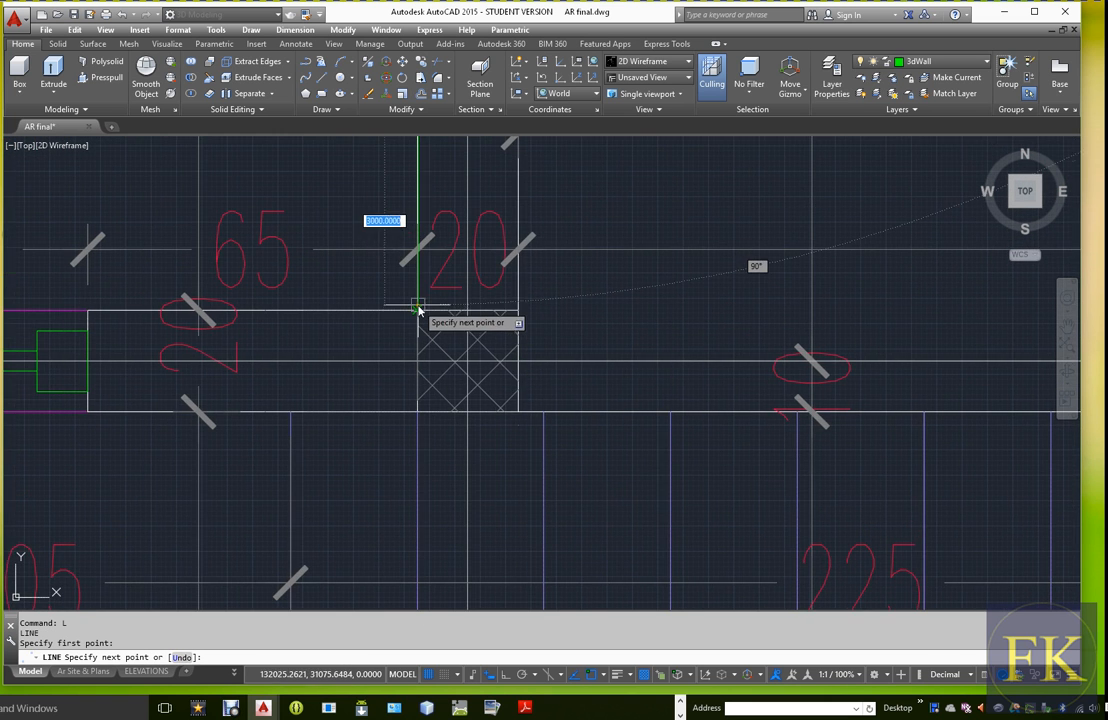
pyautogui.scroll(-5, 430, 330)
pyautogui.scroll(-3, 447, 347)
# Continue the line along the stairwell's upper outer wall to its left corner and down its left side to the lower corner
pyautogui.scroll(10, 435, 366)
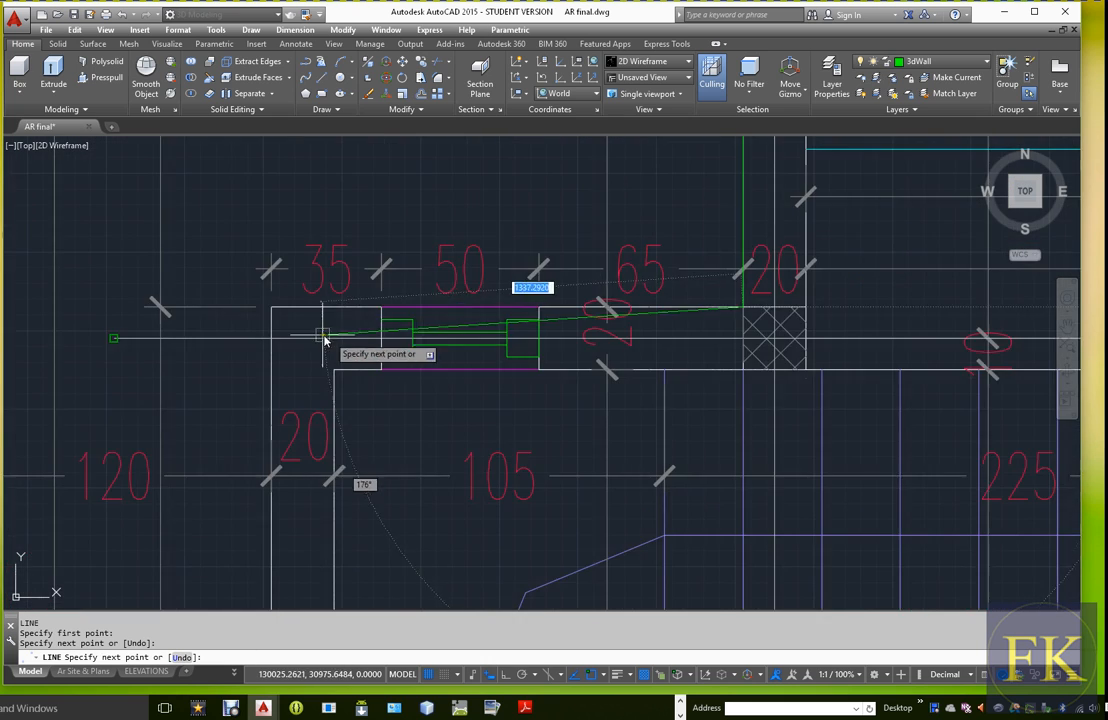
pyautogui.click(203, 259)
pyautogui.scroll(-10, 376, 366)
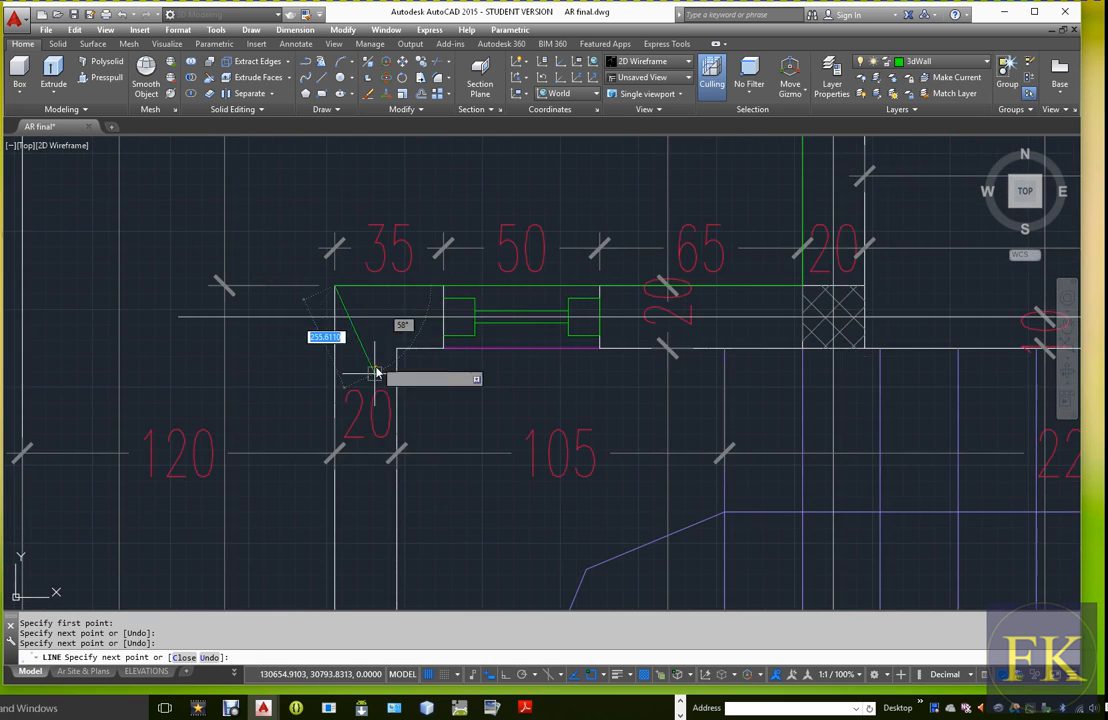
pyautogui.scroll(-2, 420, 400)
pyautogui.scroll(12, 408, 416)
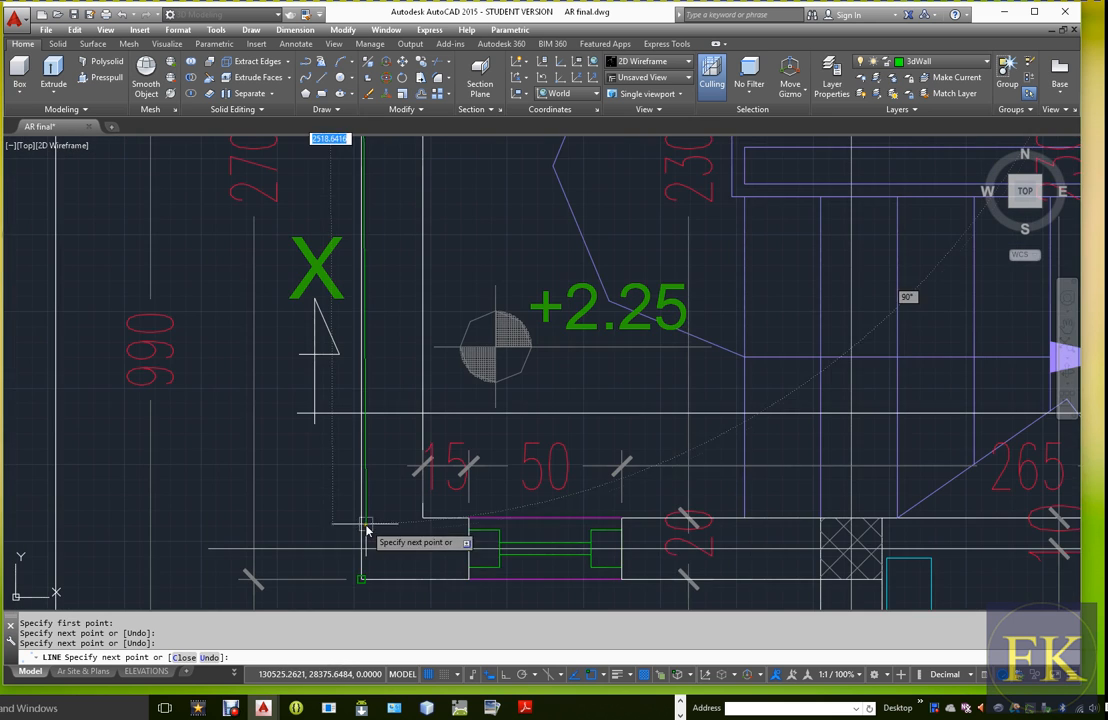
pyautogui.click(362, 578)
# Continue the line along the stairwell's lower outer wall to the toilet column and down the toilet's outer wall to the verandah corner
pyautogui.scroll(-10, 364, 578)
pyautogui.scroll(8, 541, 484)
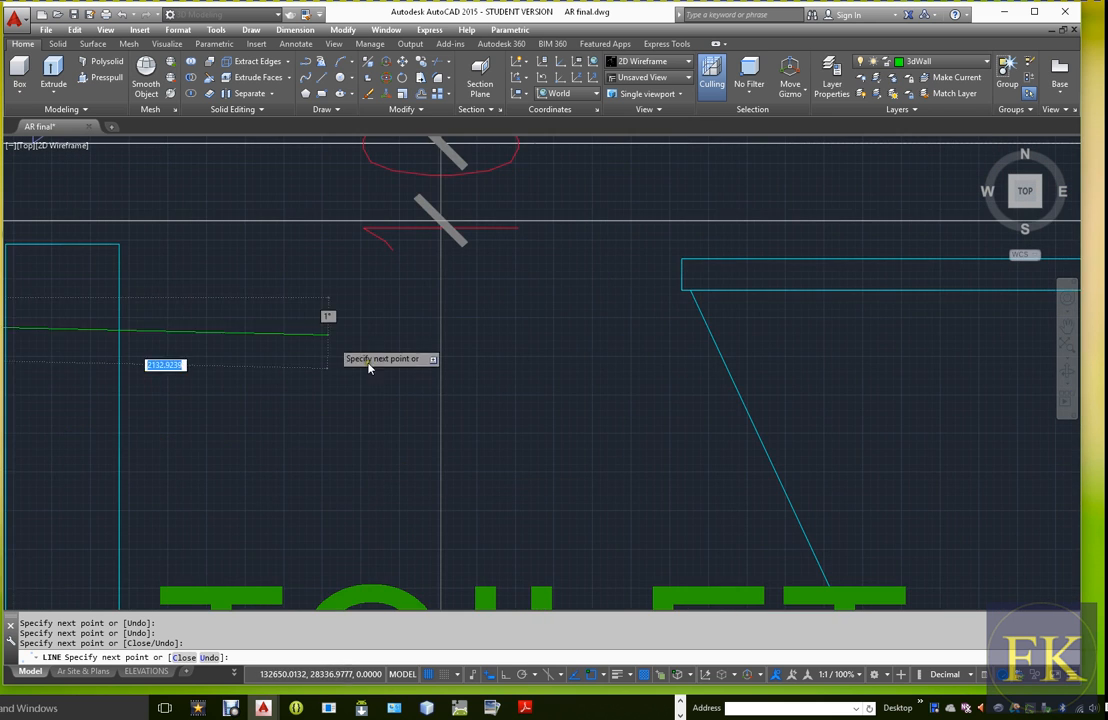
pyautogui.scroll(-2, 300, 330)
pyautogui.moveTo(289, 321); pyautogui.dragTo(648, 318, button='middle')
pyautogui.scroll(4, 390, 306)
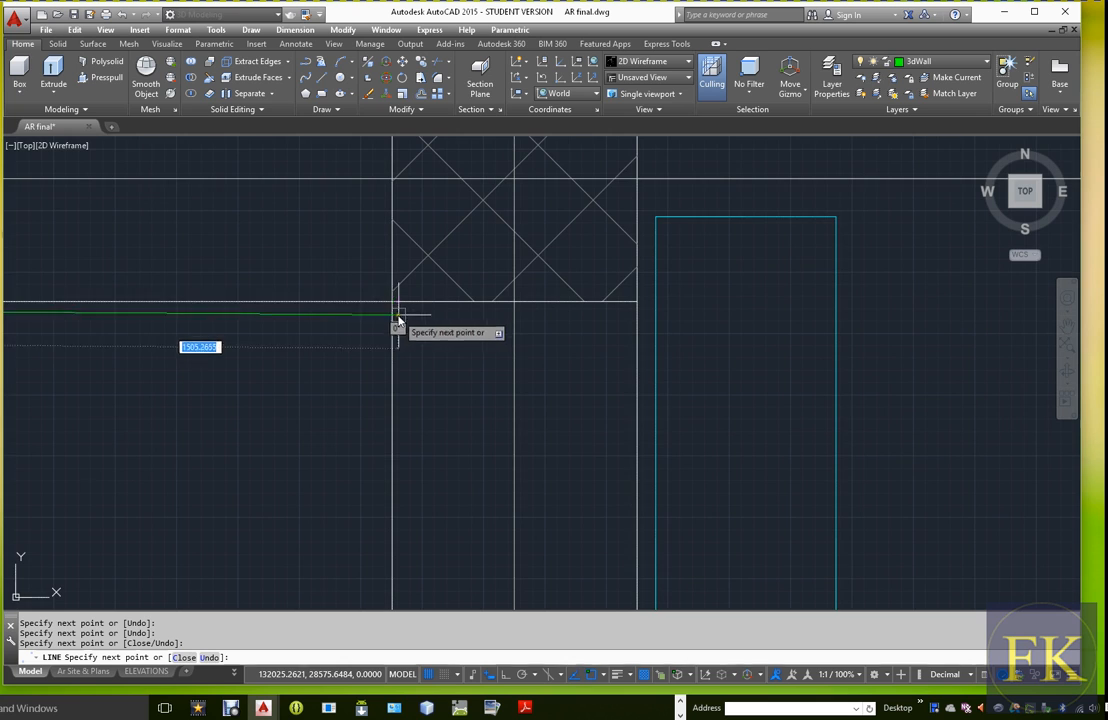
pyautogui.scroll(-8, 460, 324)
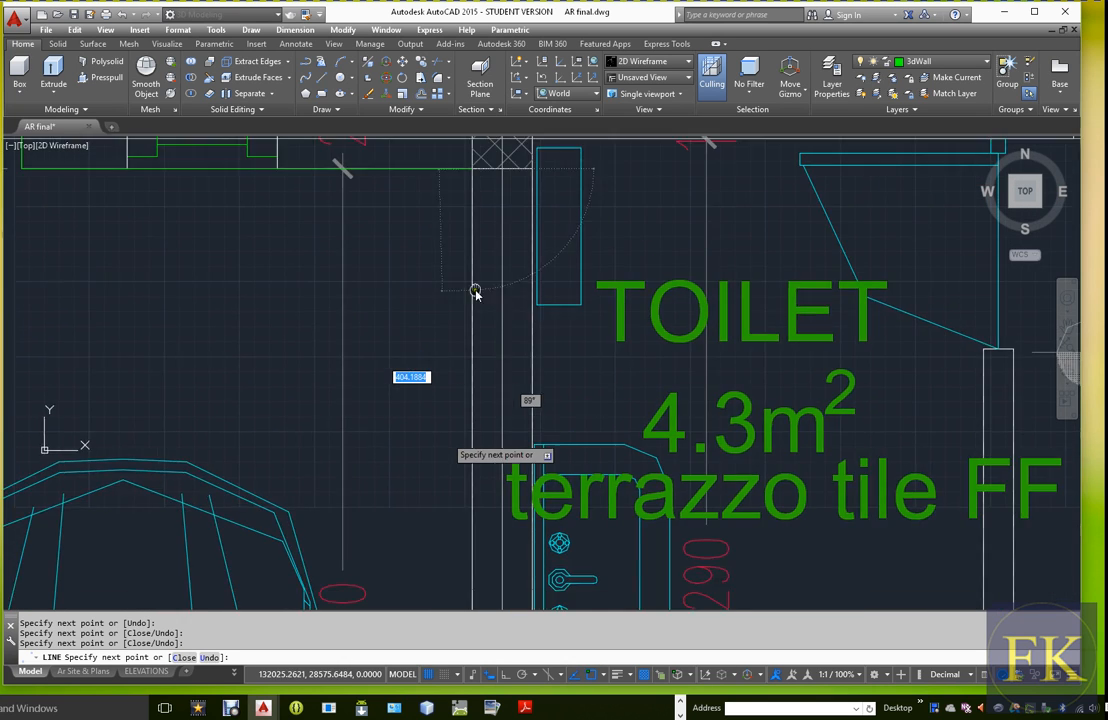
pyautogui.moveTo(472, 479); pyautogui.dragTo(483, 372, button='middle')
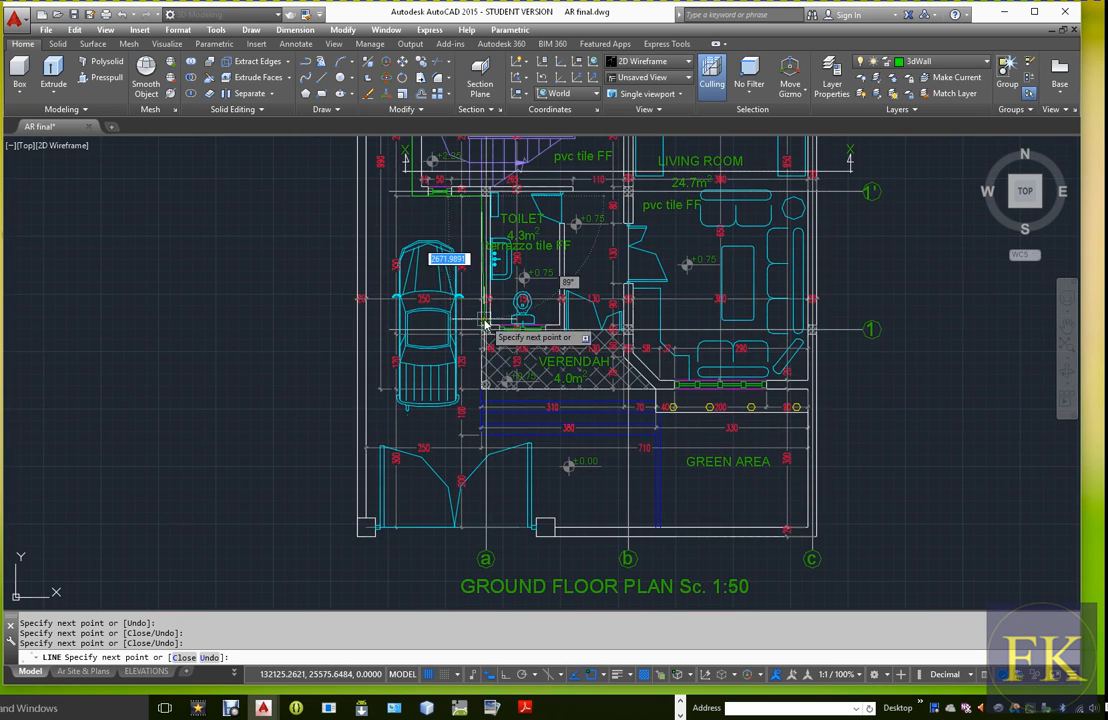
pyautogui.scroll(6, 484, 323)
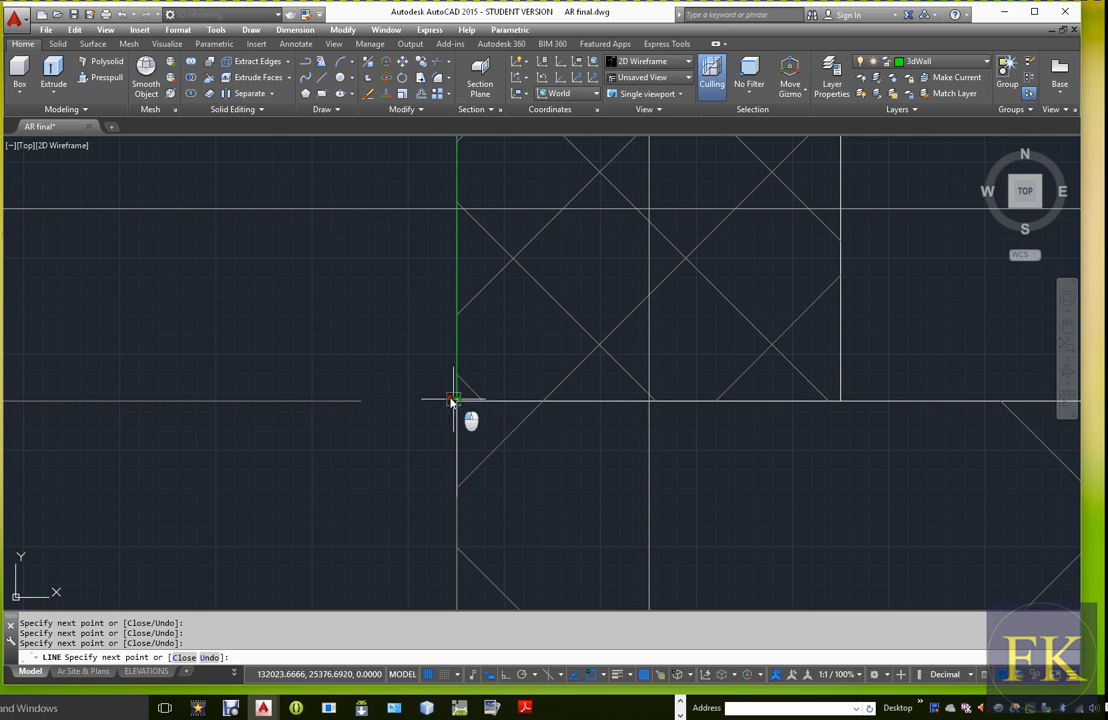
# Continue the line along the verandah's back wall to the axis b column and down 500 units to the start of the diagonal wall
pyautogui.scroll(-3, 454, 403)
pyautogui.scroll(-4, 684, 404)
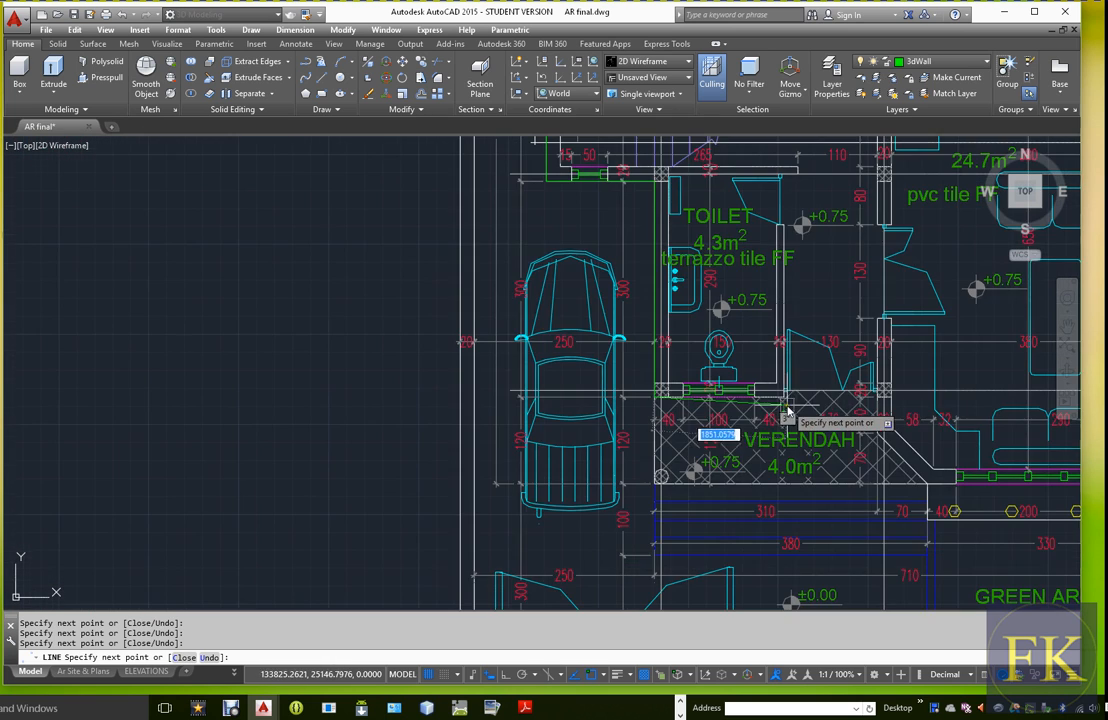
pyautogui.scroll(5, 892, 410)
pyautogui.scroll(4, 892, 410)
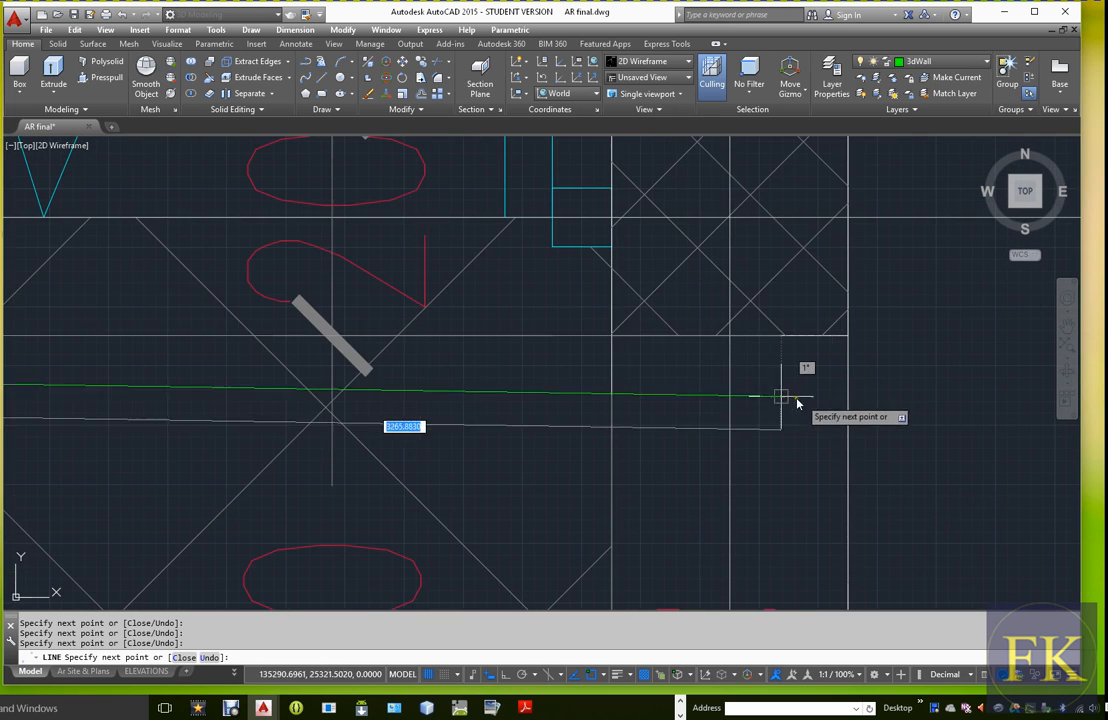
pyautogui.scroll(3, 615, 345)
pyautogui.click(619, 346)
pyautogui.scroll(-3, 618, 352)
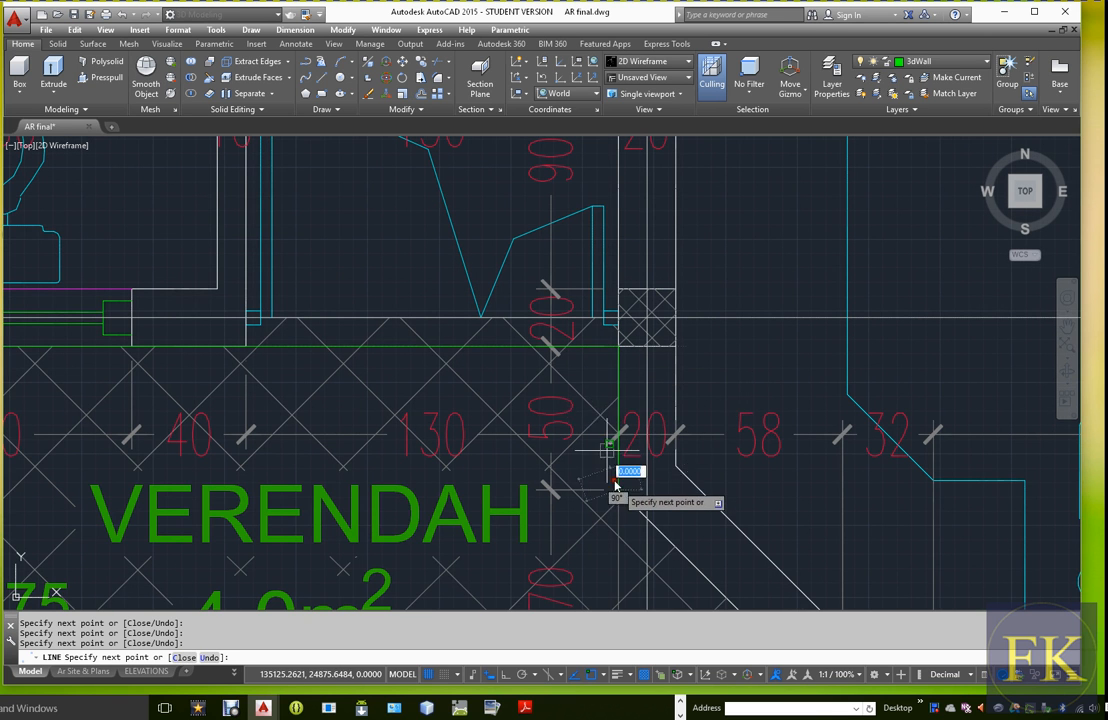
# Trace the verandah's diagonal wall with a line segment ending at the outer corner beside the living room's front window
pyautogui.scroll(-5, 610, 430)
pyautogui.scroll(4, 655, 465)
pyautogui.scroll(3, 580, 435)
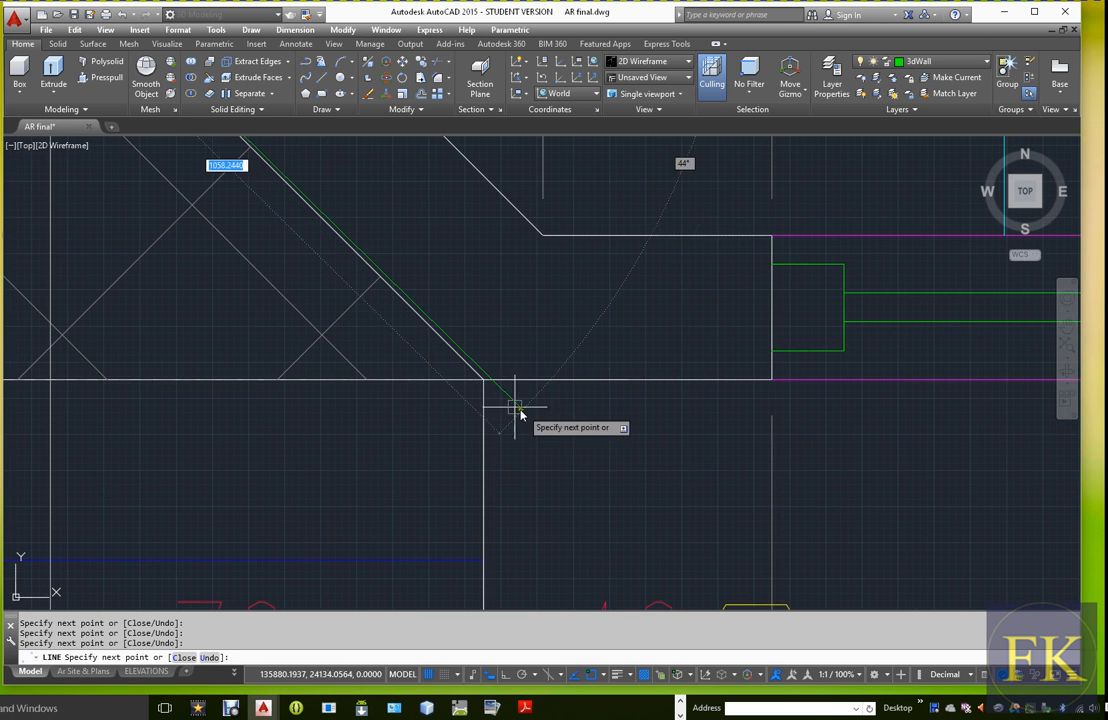
# Continue the line along the living room's front wall, ending perpendicular to the outer edge of the right boundary wall
pyautogui.scroll(-6, 581, 425)
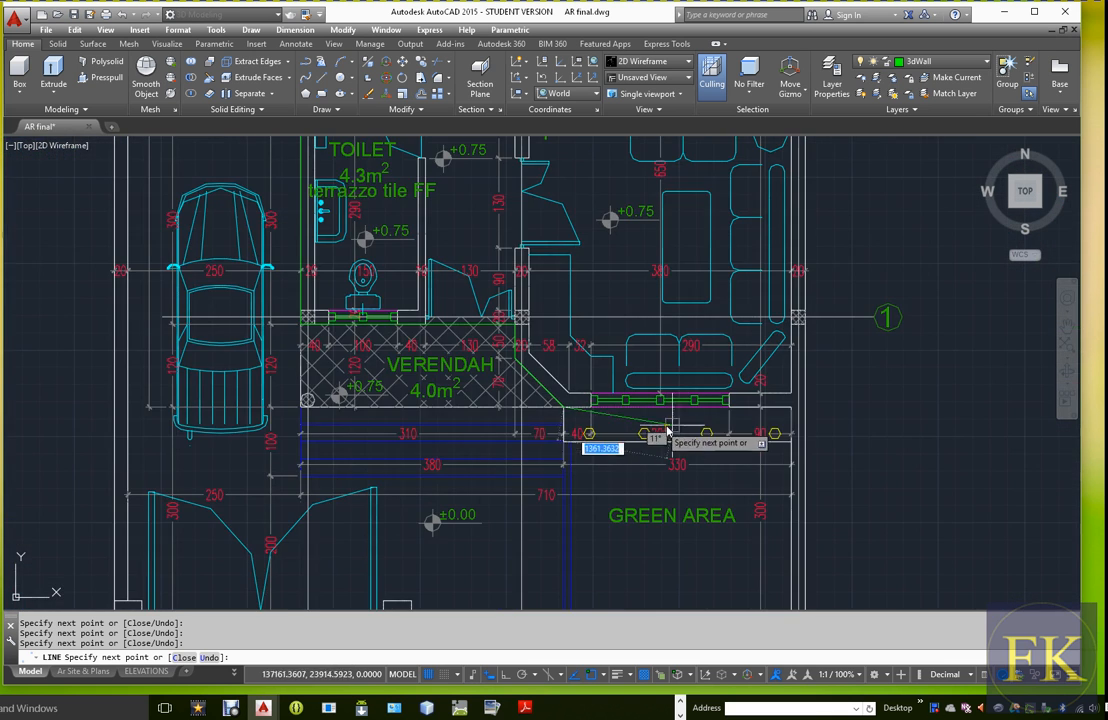
pyautogui.scroll(6, 804, 424)
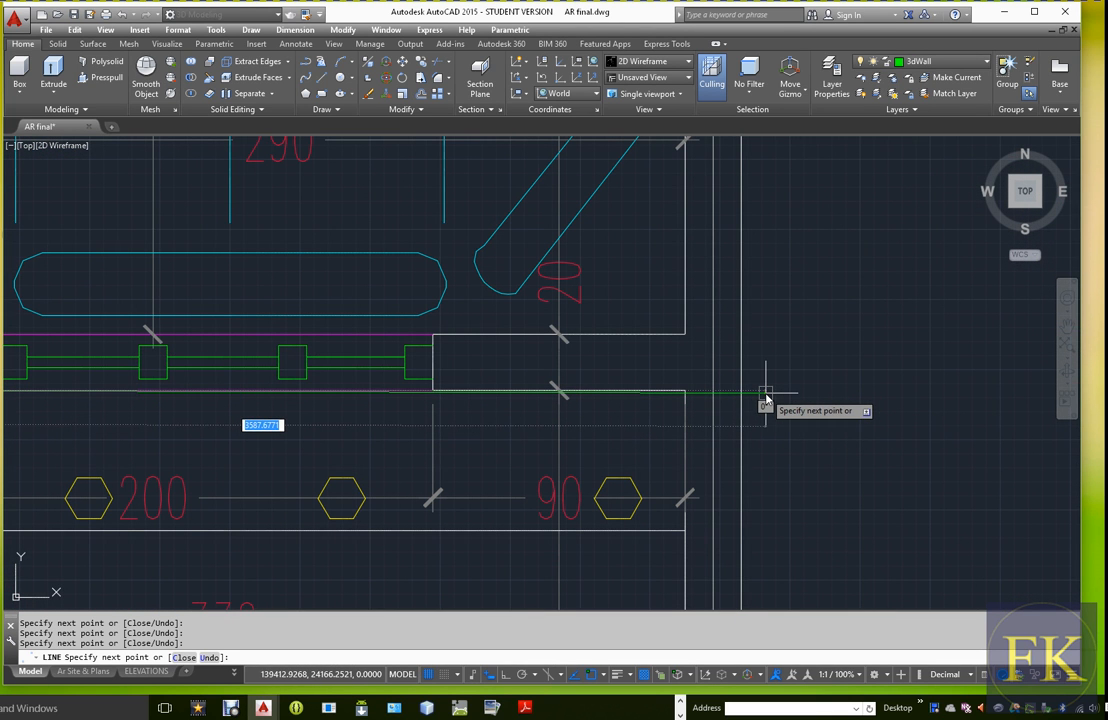
pyautogui.keyDown('shift'); pyautogui.rightClick(766, 400); pyautogui.keyUp('shift')
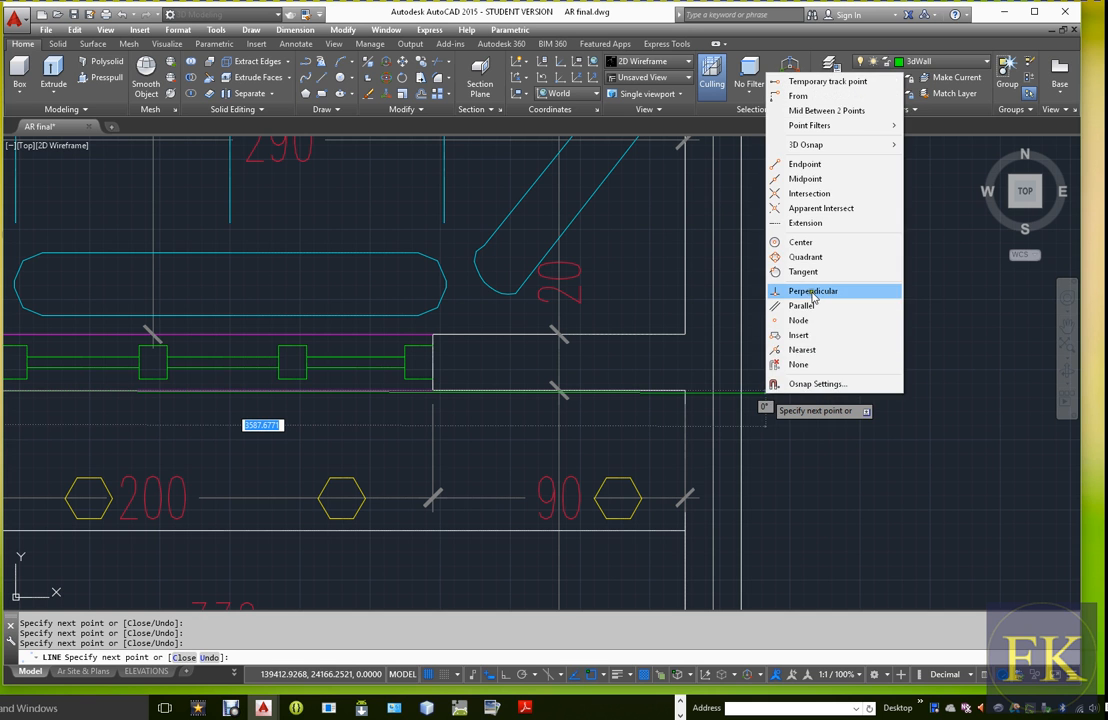
pyautogui.click(810, 290)
pyautogui.click(743, 395)
pyautogui.scroll(-4, 757, 384)
pyautogui.scroll(-2, 776, 358)
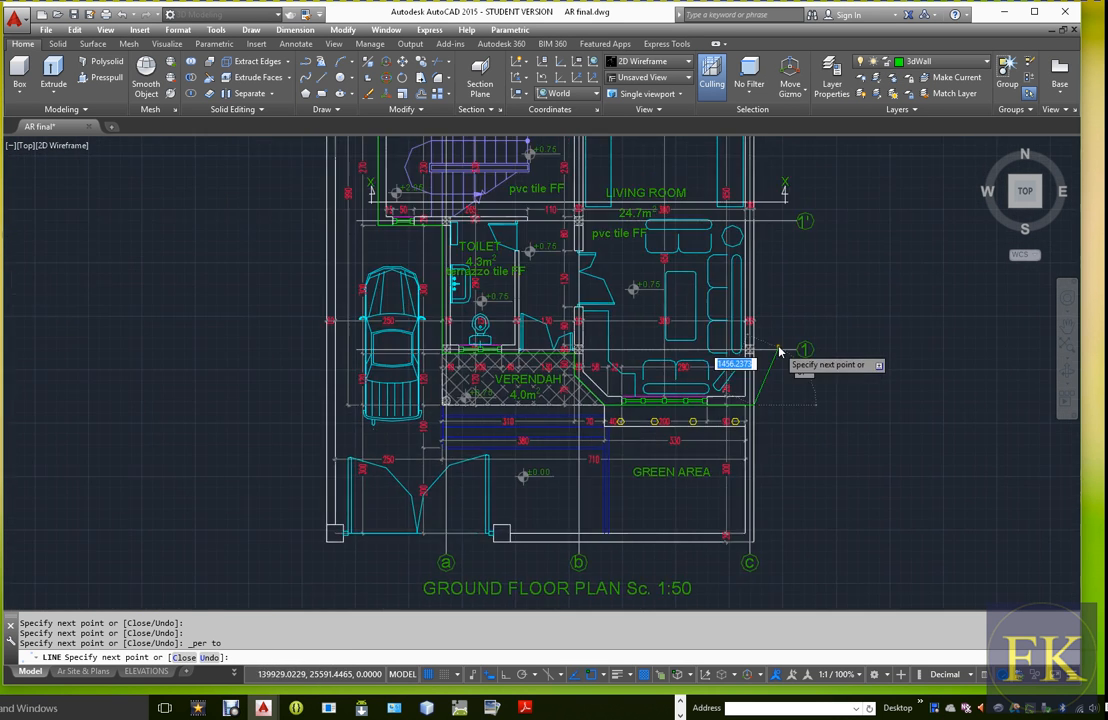
# Continue the line 9900 units up the right boundary wall's outer edge to the top outer corner of the axis 3 column
pyautogui.scroll(4, 757, 307)
pyautogui.scroll(-9, 759, 383)
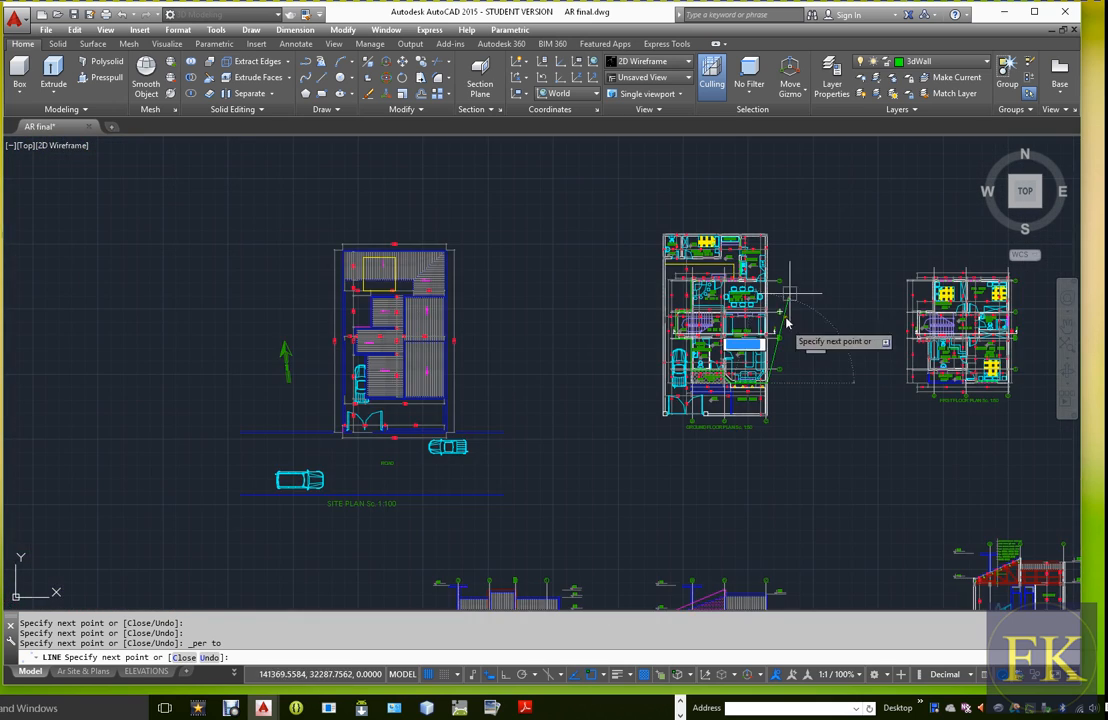
pyautogui.scroll(9, 770, 285)
pyautogui.scroll(6, 769, 362)
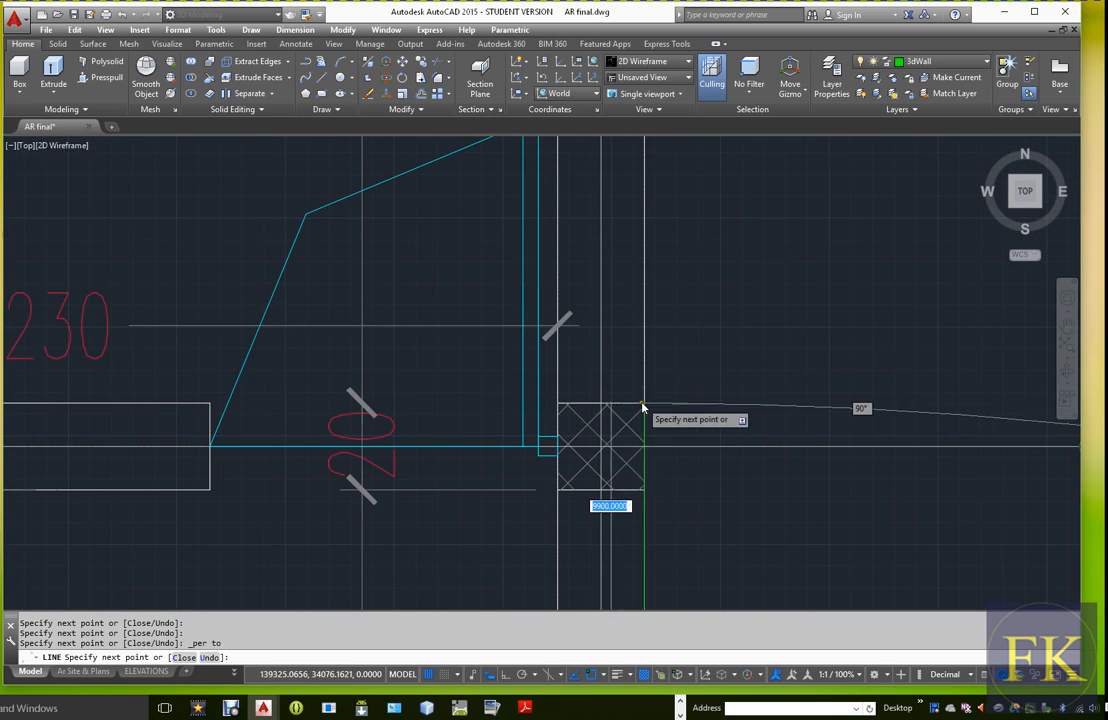
pyautogui.scroll(6, 642, 408)
pyautogui.scroll(-8, 750, 371)
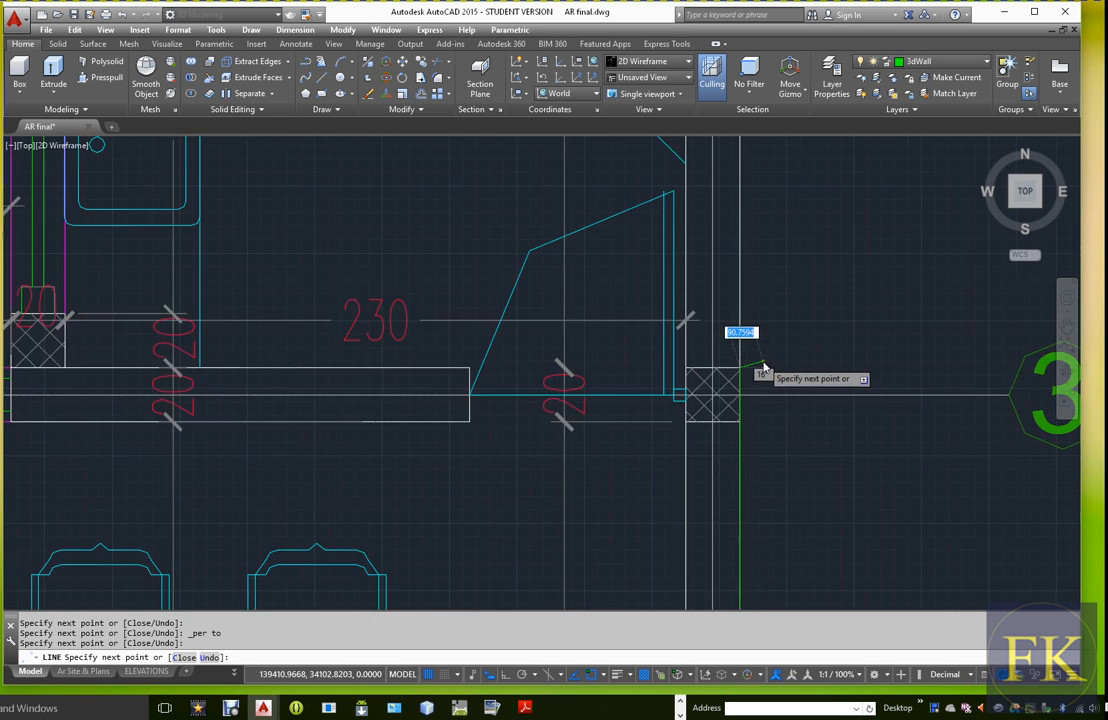
# Close the outline along the bar and dining room's back wall with the Line command's Close option
pyautogui.scroll(-5, 760, 372)
pyautogui.scroll(6, 255, 375)
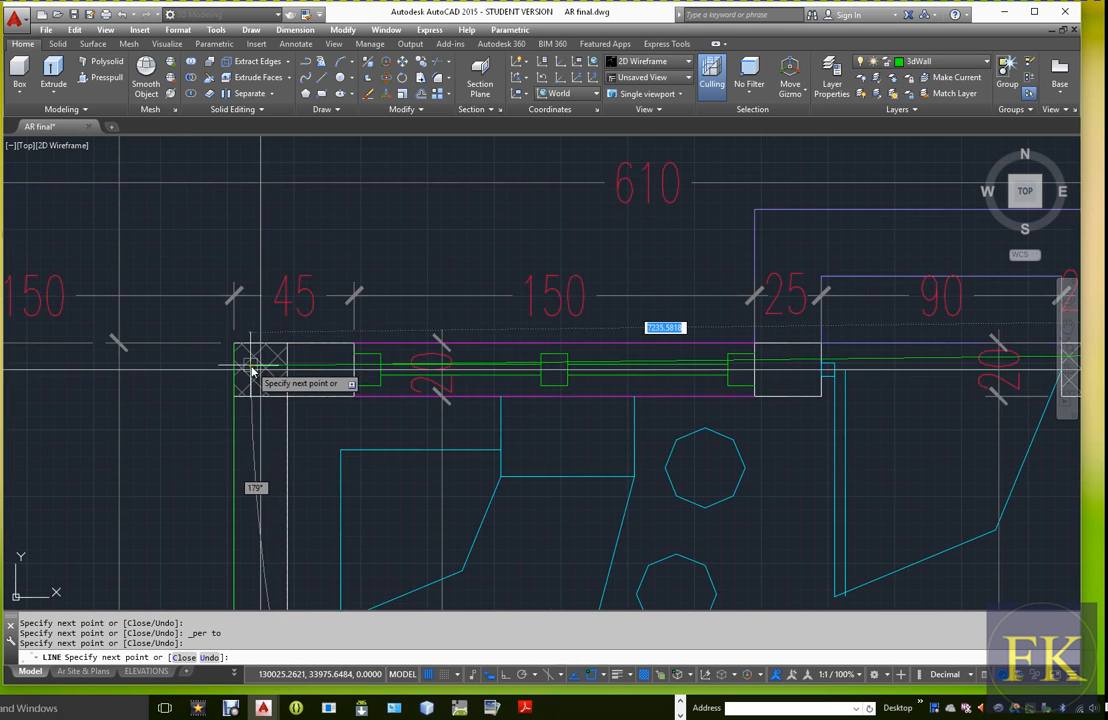
pyautogui.scroll(4, 252, 372)
pyautogui.write('c')
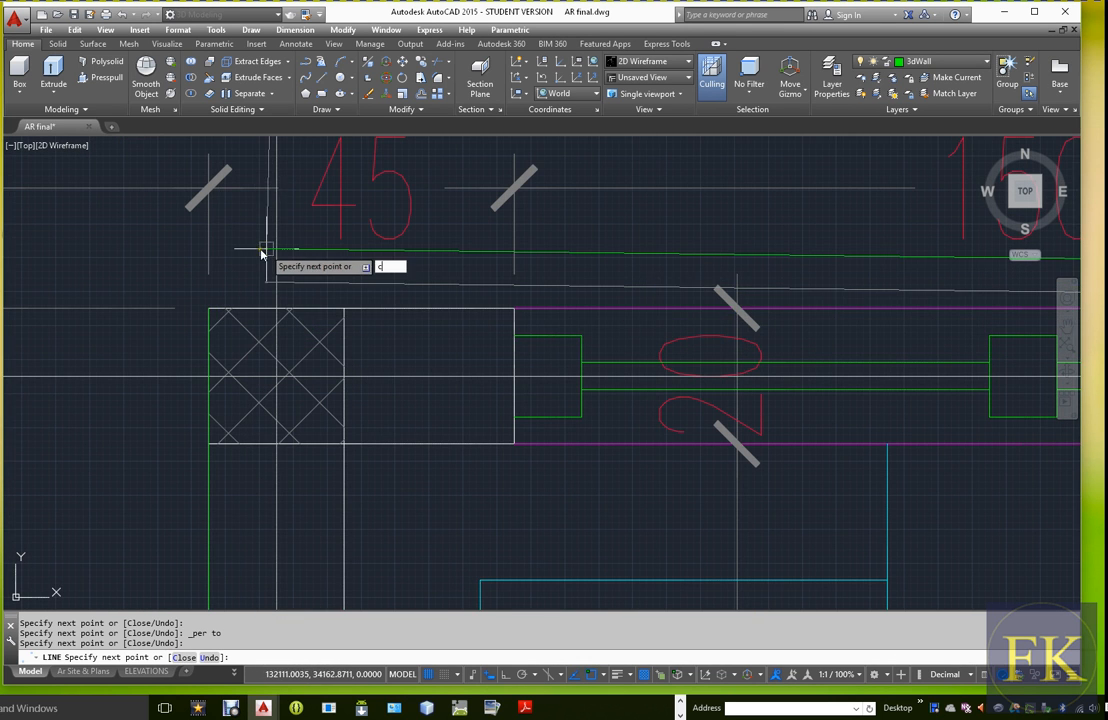
pyautogui.press('Return')
pyautogui.scroll(-10, 457, 371)
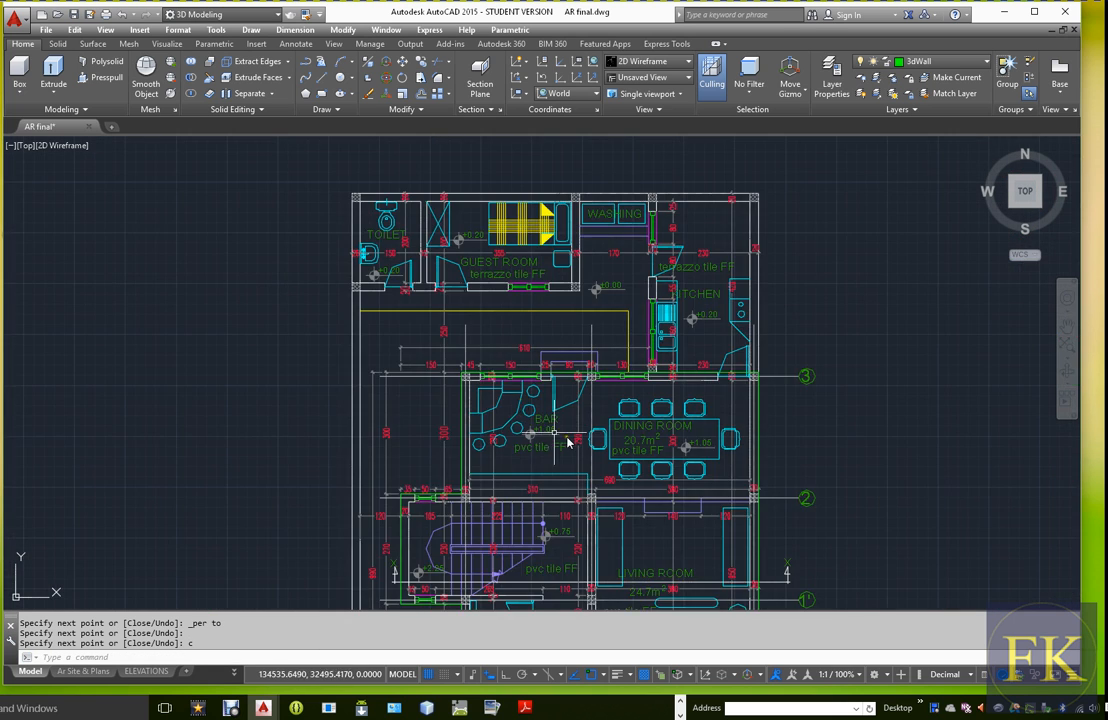
# Turn off the visibility of all layers in the drawing through the All layer filter
pyautogui.moveTo(516, 238); pyautogui.dragTo(523, 333, button='middle')
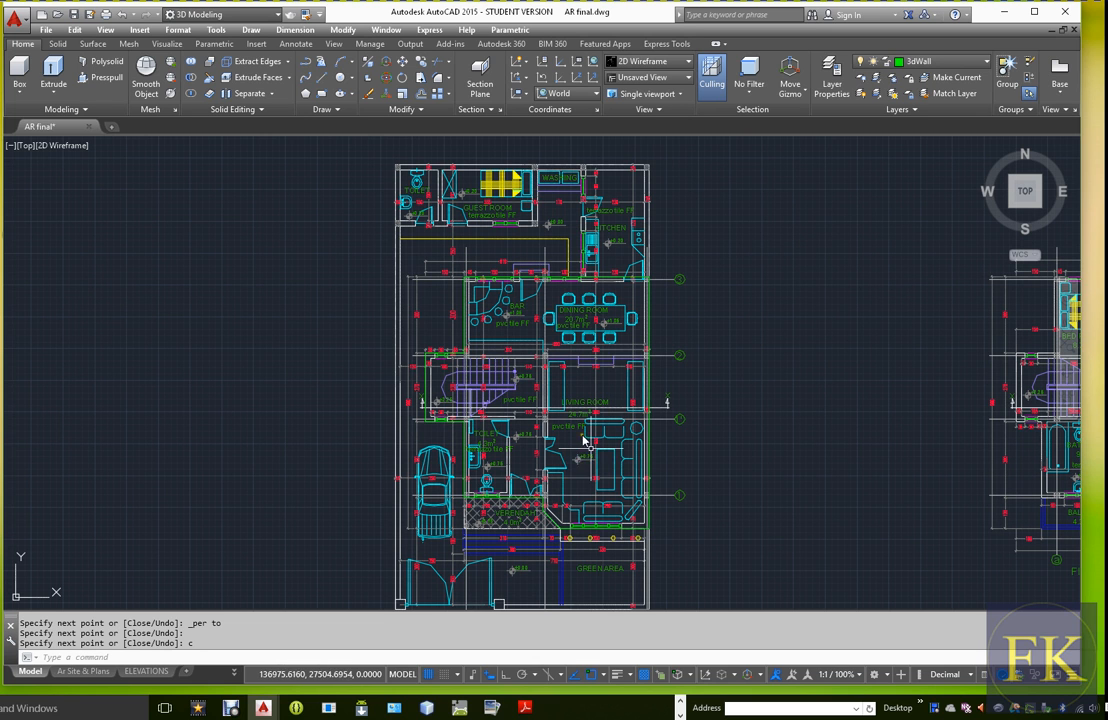
pyautogui.moveTo(616, 455)
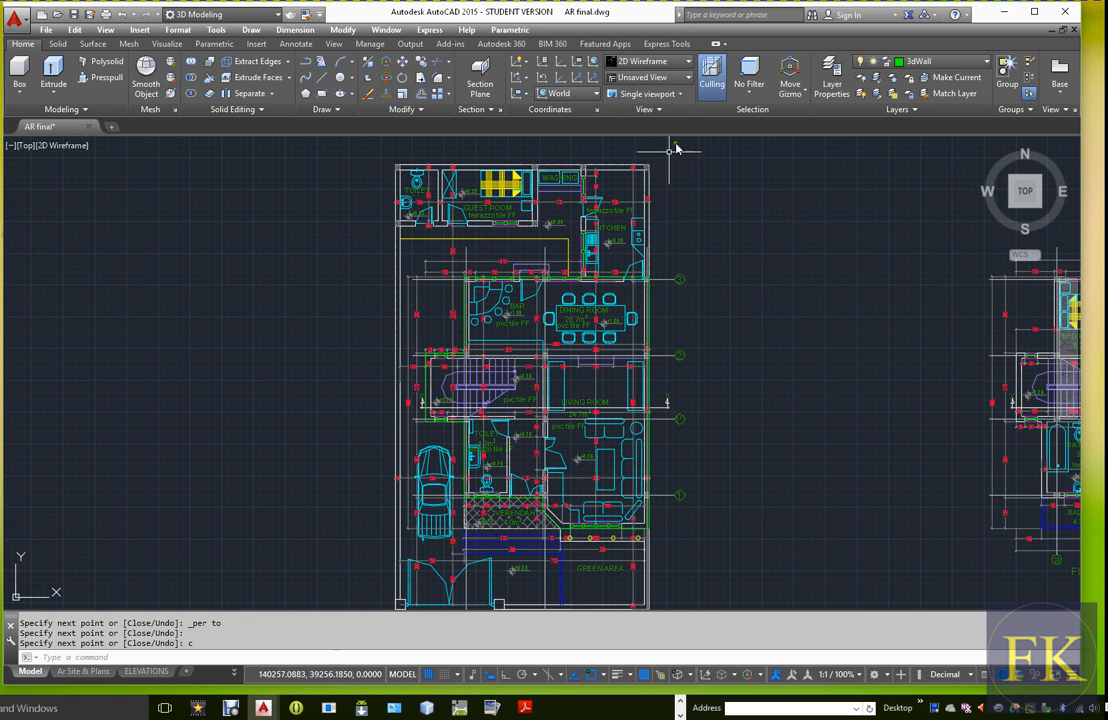
pyautogui.click(831, 80)
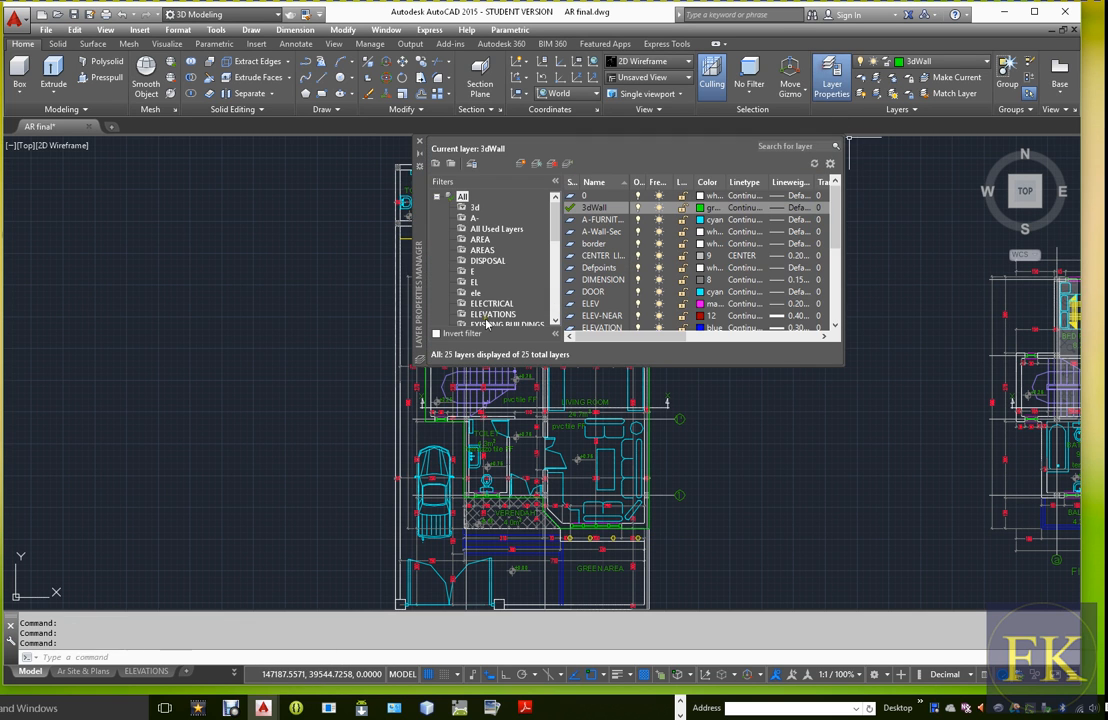
pyautogui.rightClick(462, 197)
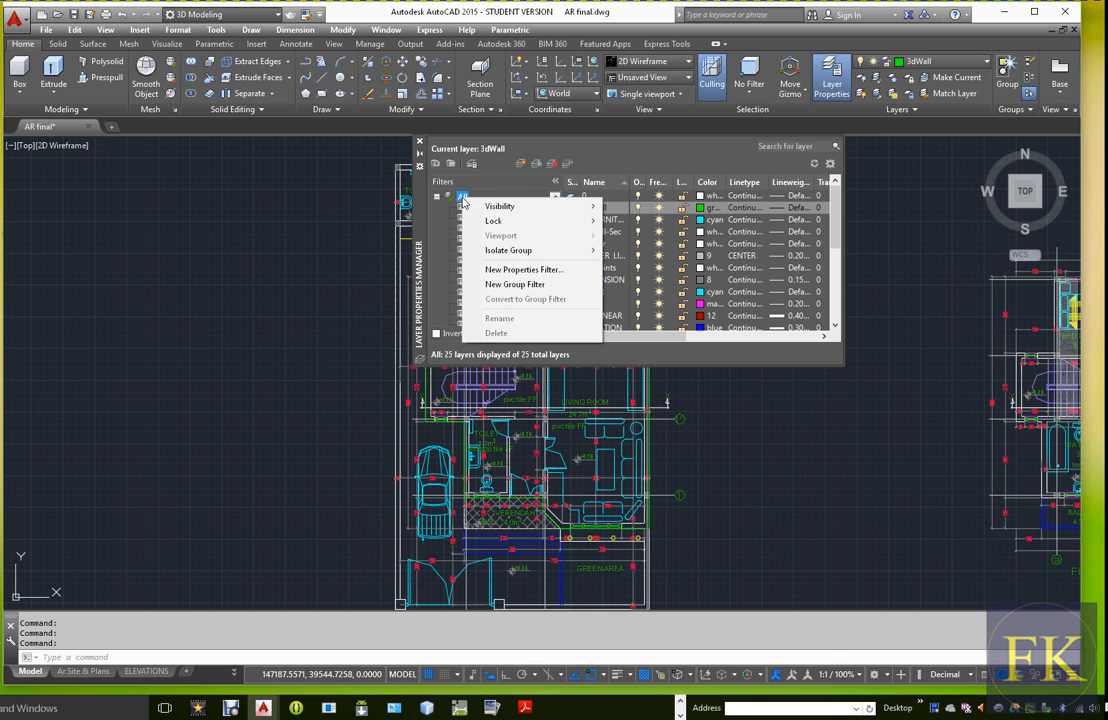
pyautogui.moveTo(503, 209)
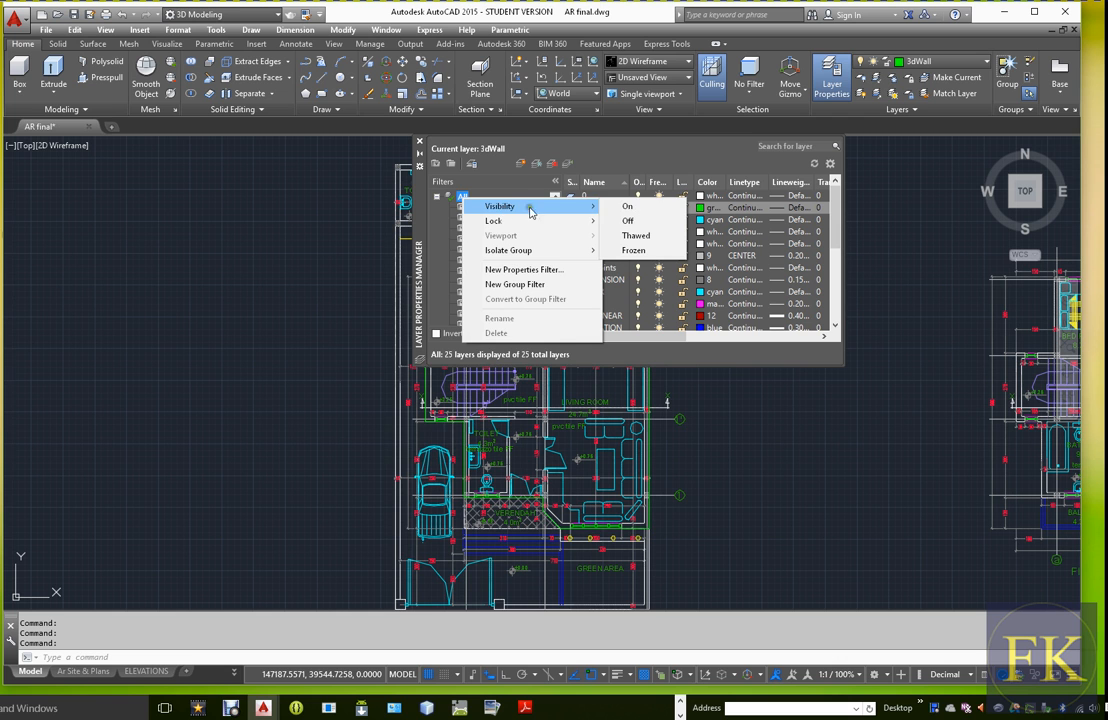
pyautogui.click(630, 221)
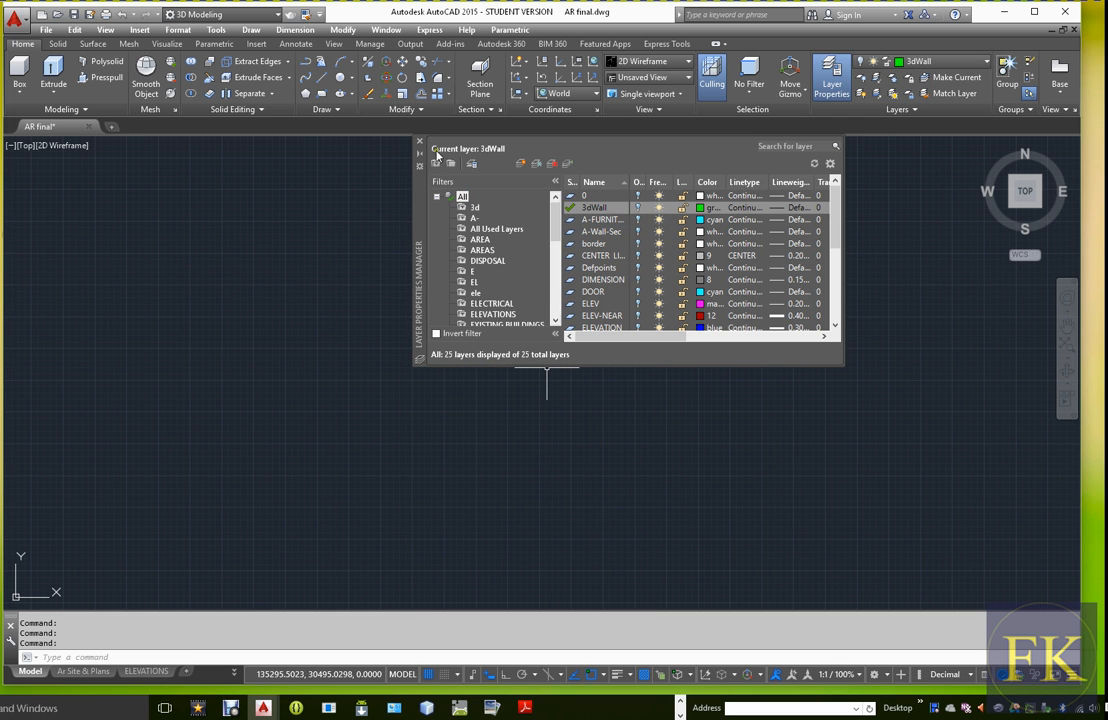
# Turn the 3dWall layer on to isolate the traced wall outline and close the layer manager
pyautogui.moveTo(424, 243); pyautogui.dragTo(261, 320)
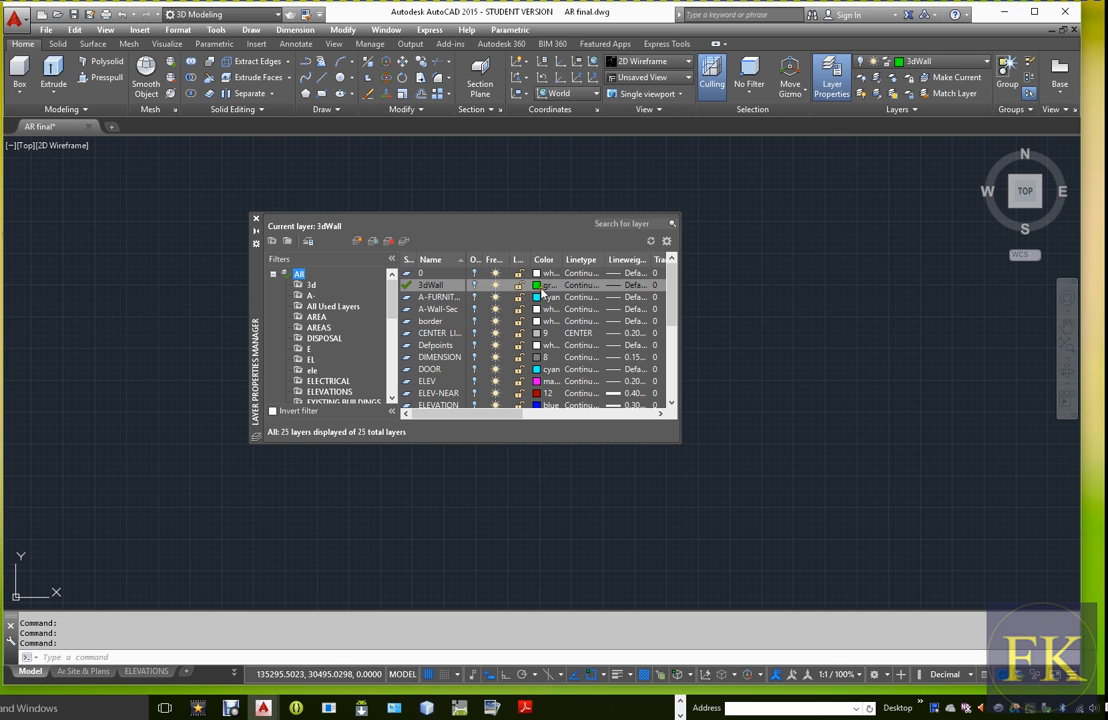
pyautogui.click(475, 286)
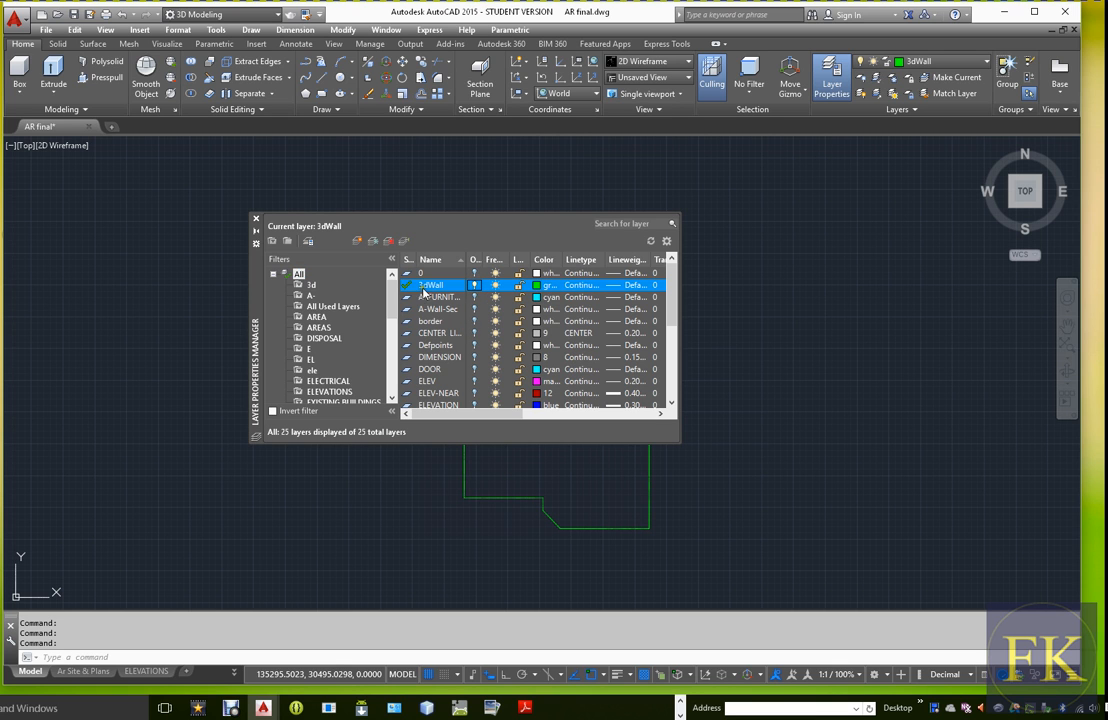
pyautogui.click(256, 219)
pyautogui.scroll(-2, 590, 414)
pyautogui.scroll(2, 580, 414)
pyautogui.scroll(5, 588, 416)
pyautogui.scroll(-4, 586, 418)
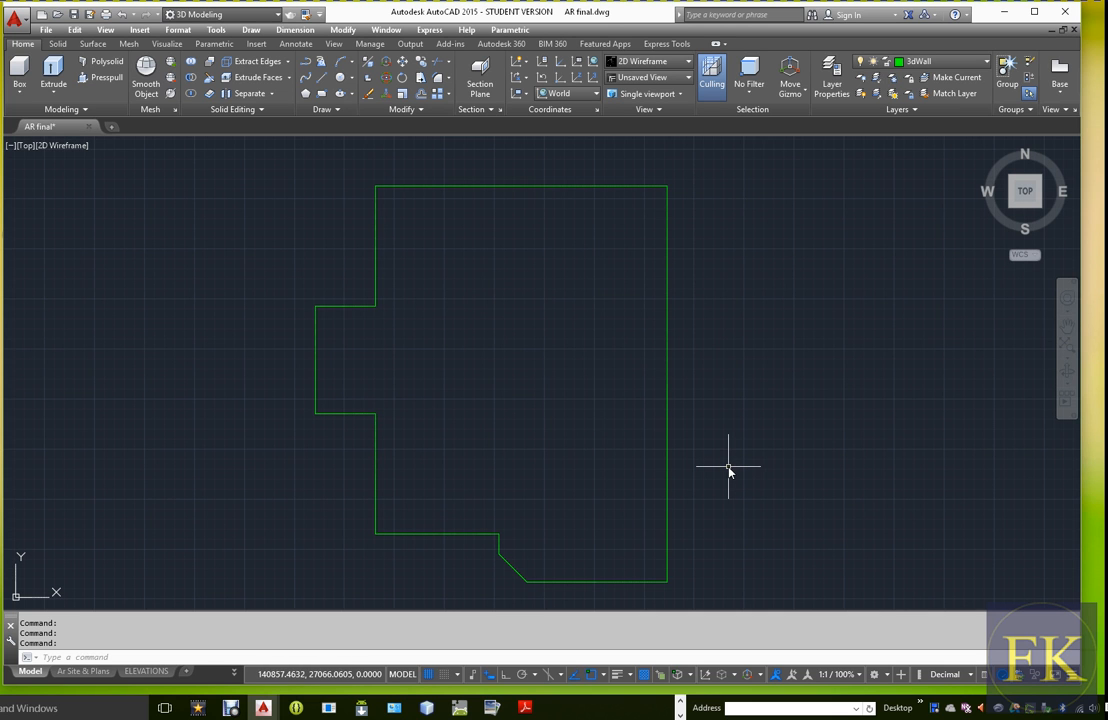
pyautogui.scroll(-2, 618, 425)
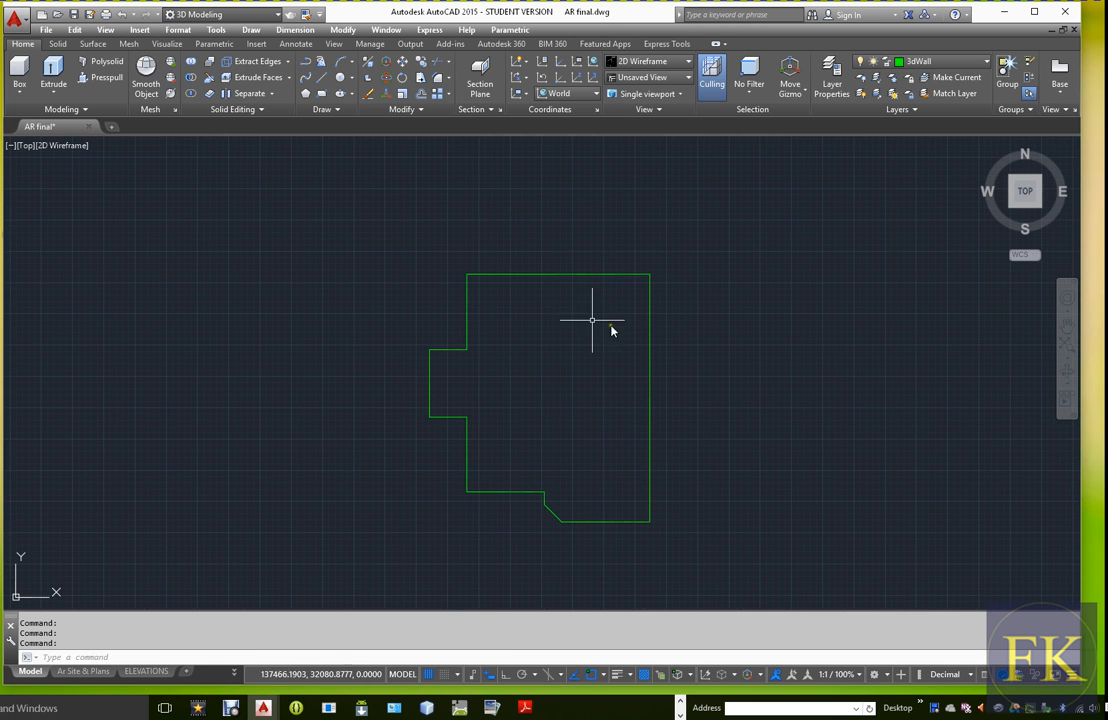
# Join all the line segments of the traced wall outline into a single polyline
pyautogui.click(554, 276)
pyautogui.click(650, 334)
pyautogui.press('Escape')
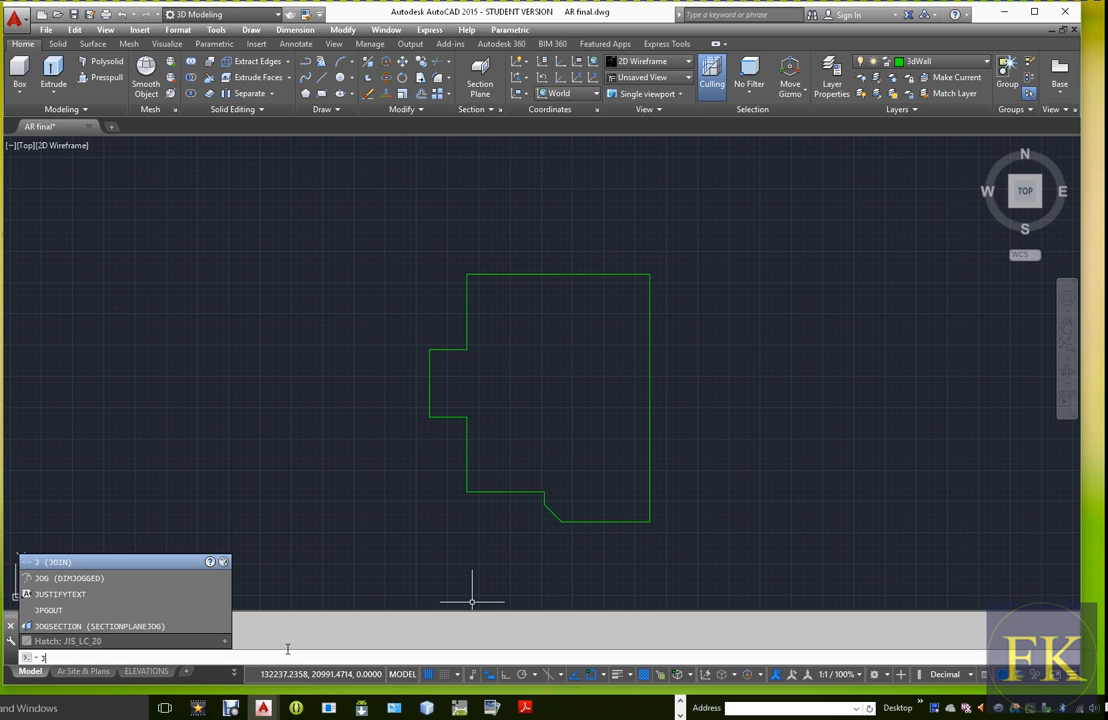
pyautogui.press('Return')
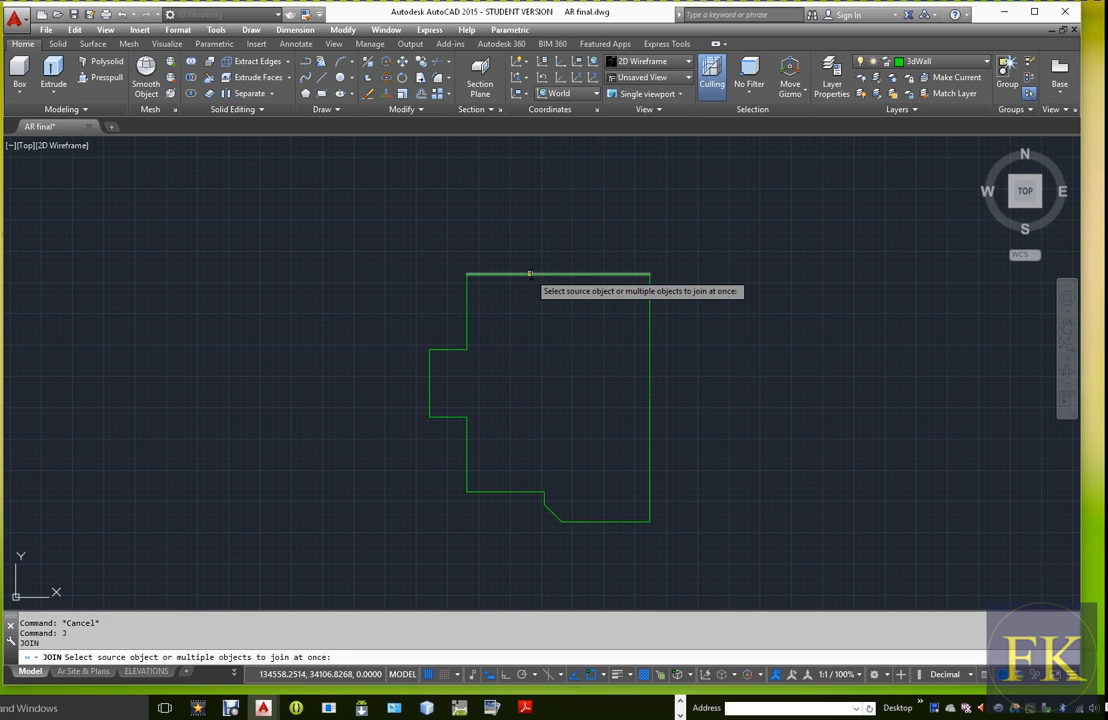
pyautogui.click(530, 273)
pyautogui.moveTo(405, 260)
pyautogui.mouseDown()
pyautogui.moveTo(663, 530)
pyautogui.moveTo(366, 317)
pyautogui.mouseUp()
pyautogui.click(351, 218)
pyautogui.click(641, 536)
pyautogui.press('Return')
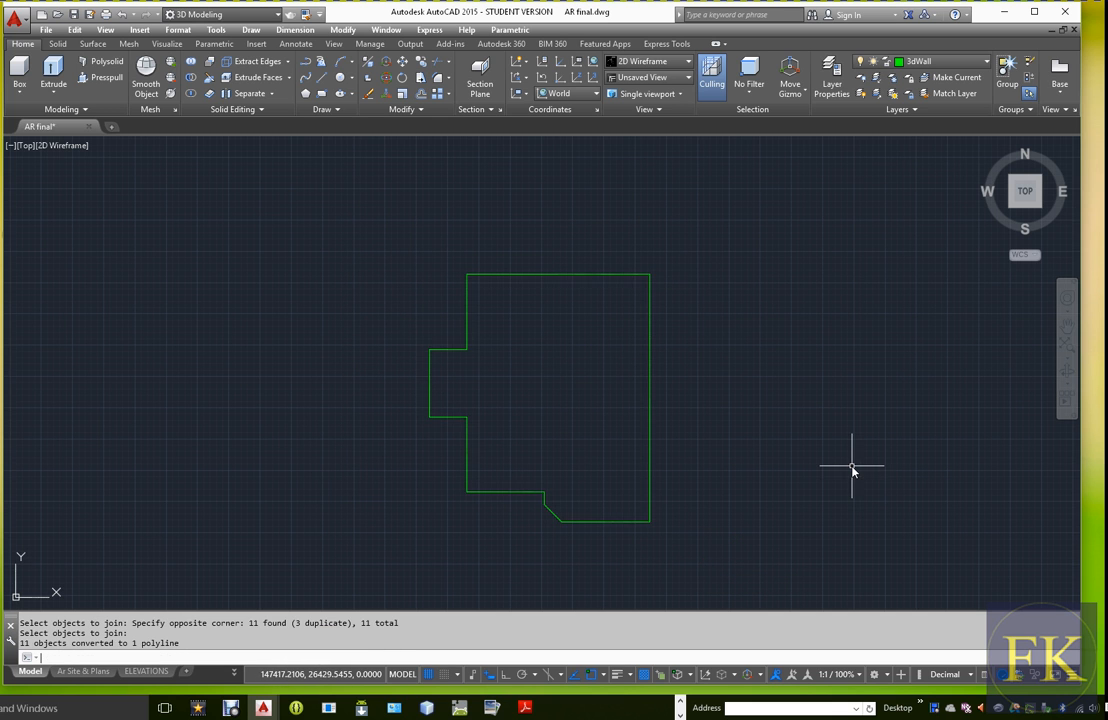
# Select the joined wall outline to check that its segments act as one object, and clear the selection
pyautogui.click(620, 275)
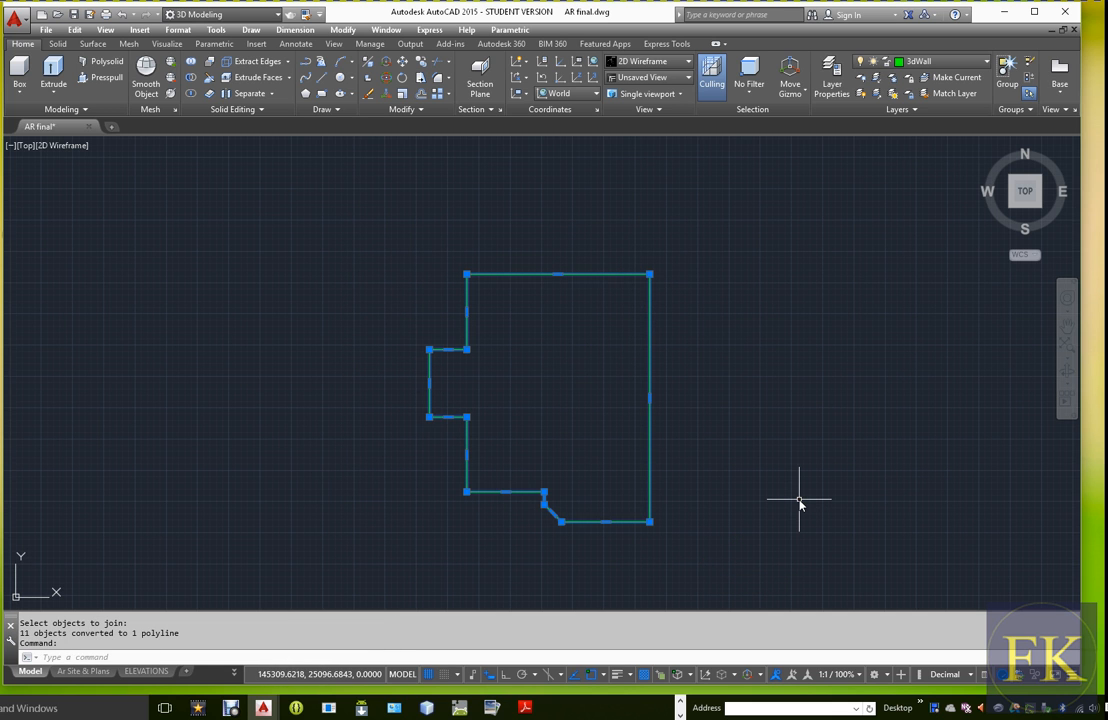
pyautogui.press('Escape')
pyautogui.scroll(2, 625, 490)
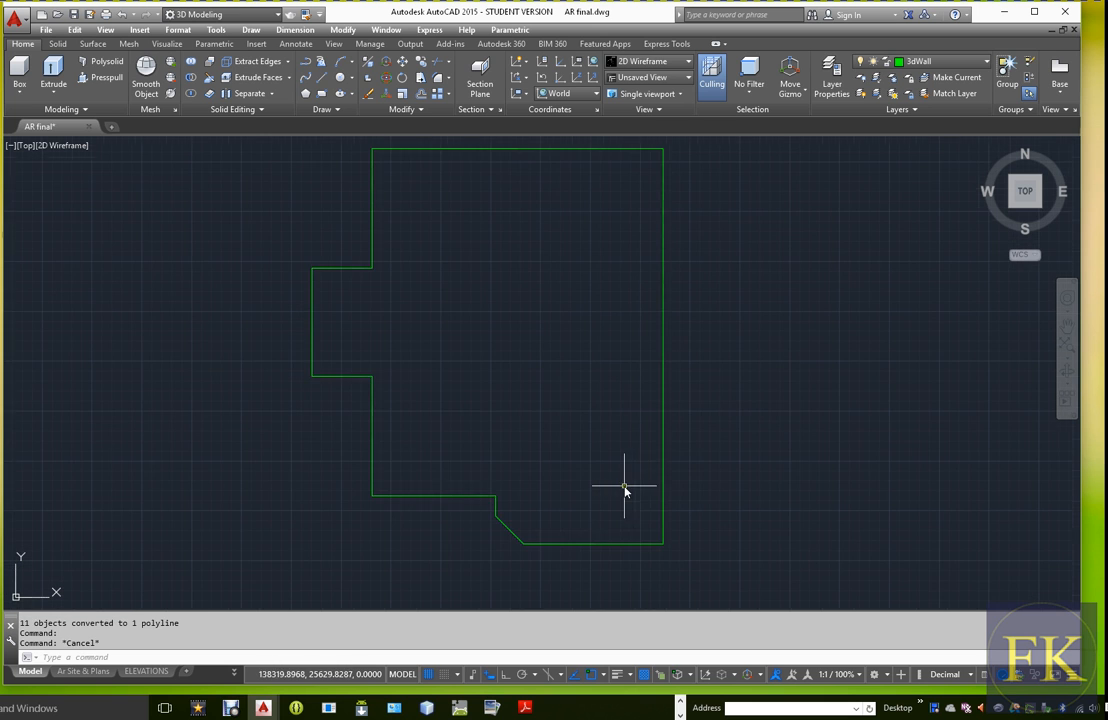
pyautogui.click(663, 465)
pyautogui.press('Escape')
pyautogui.scroll(-2, 652, 488)
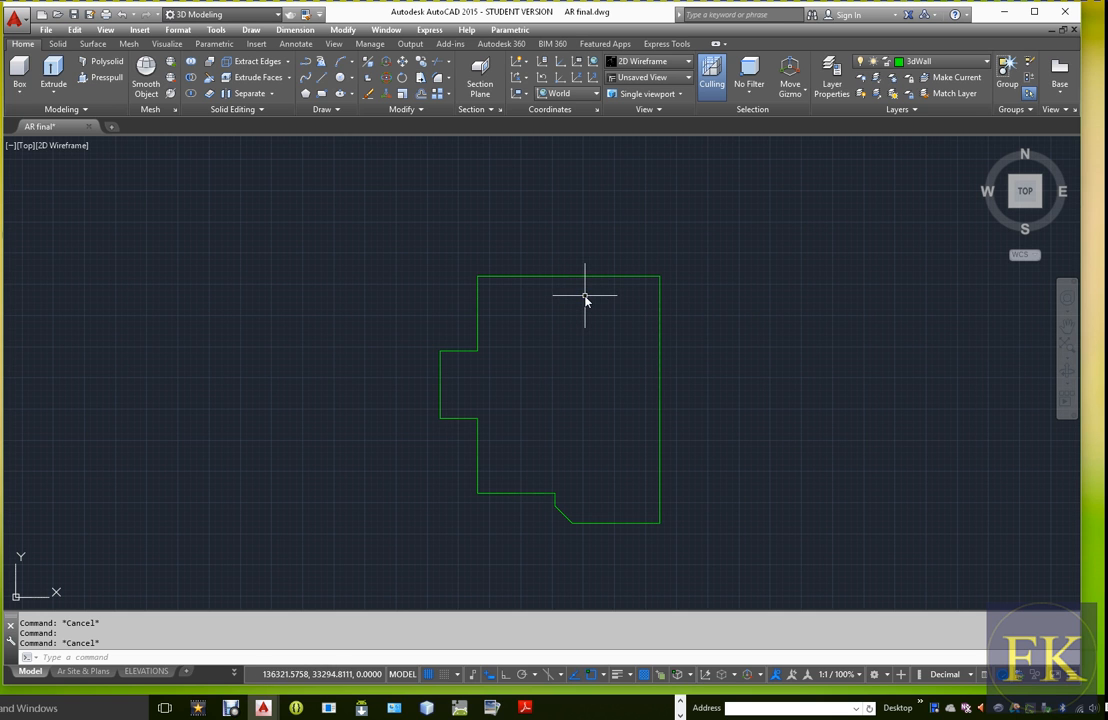
# Show the DIMENSION layer to read the outer wall's thickness at the bar's back wall, and hide the layer again
pyautogui.click(986, 63)
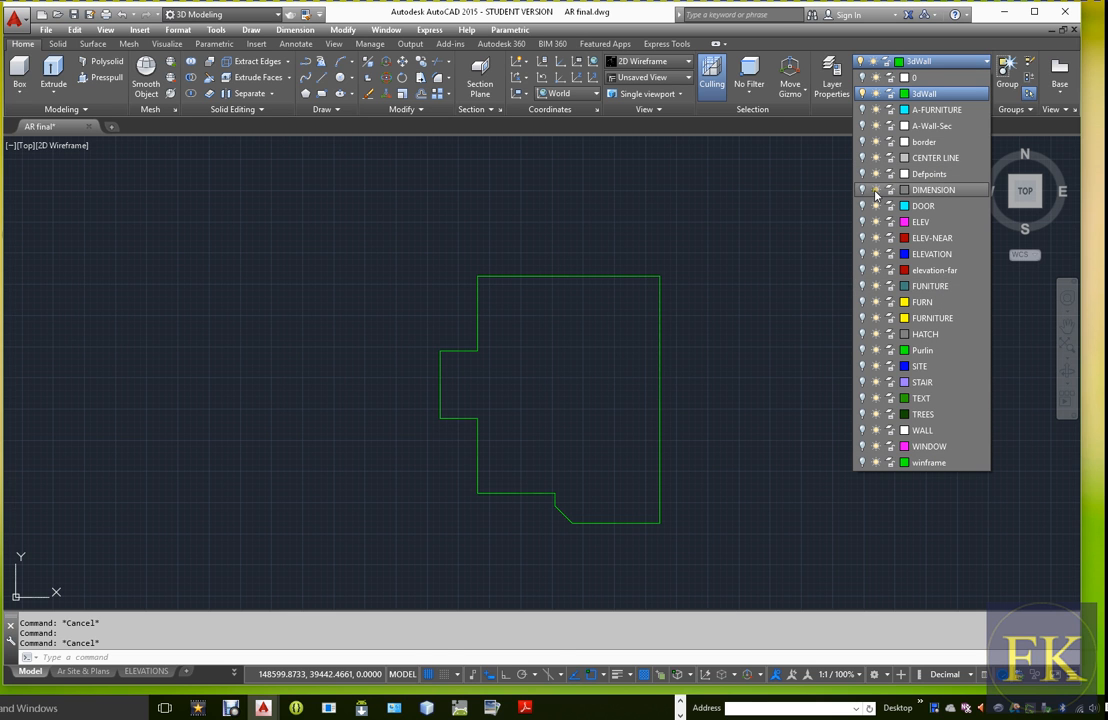
pyautogui.click(862, 190)
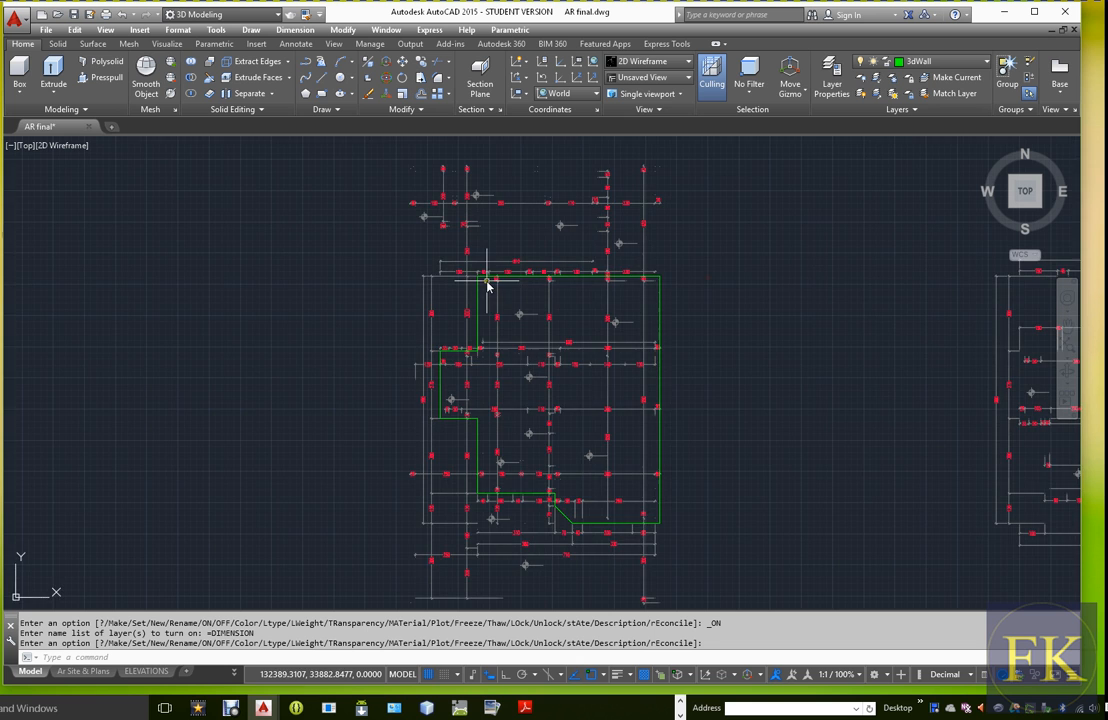
pyautogui.scroll(5, 487, 286)
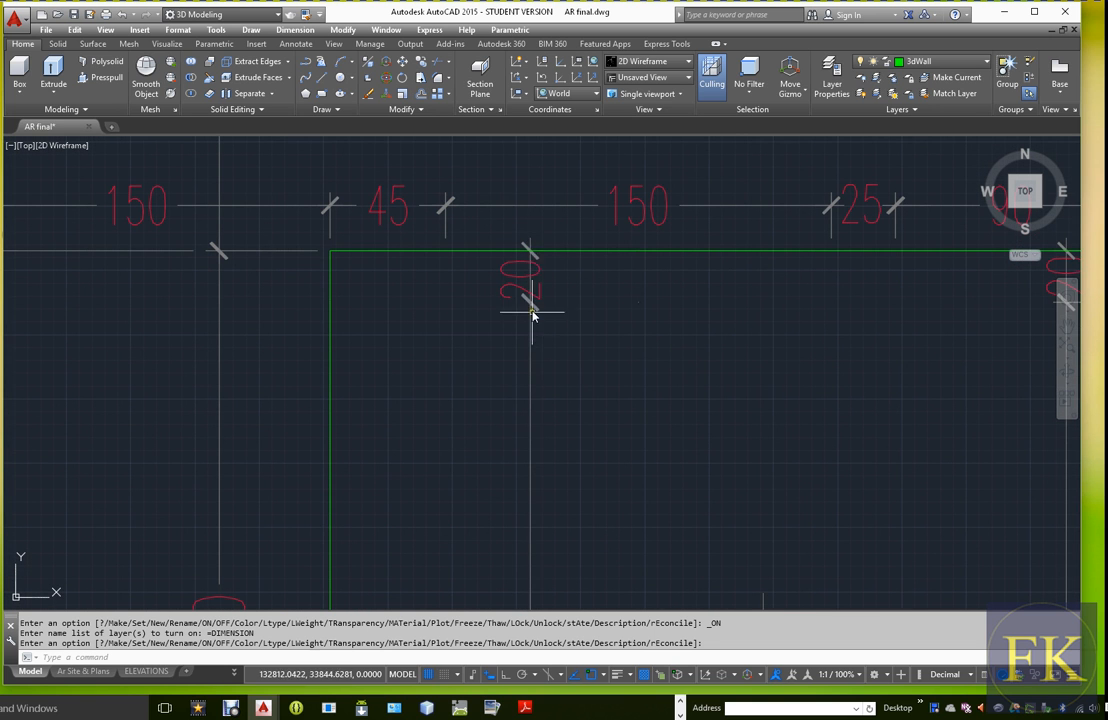
pyautogui.scroll(-5, 540, 300)
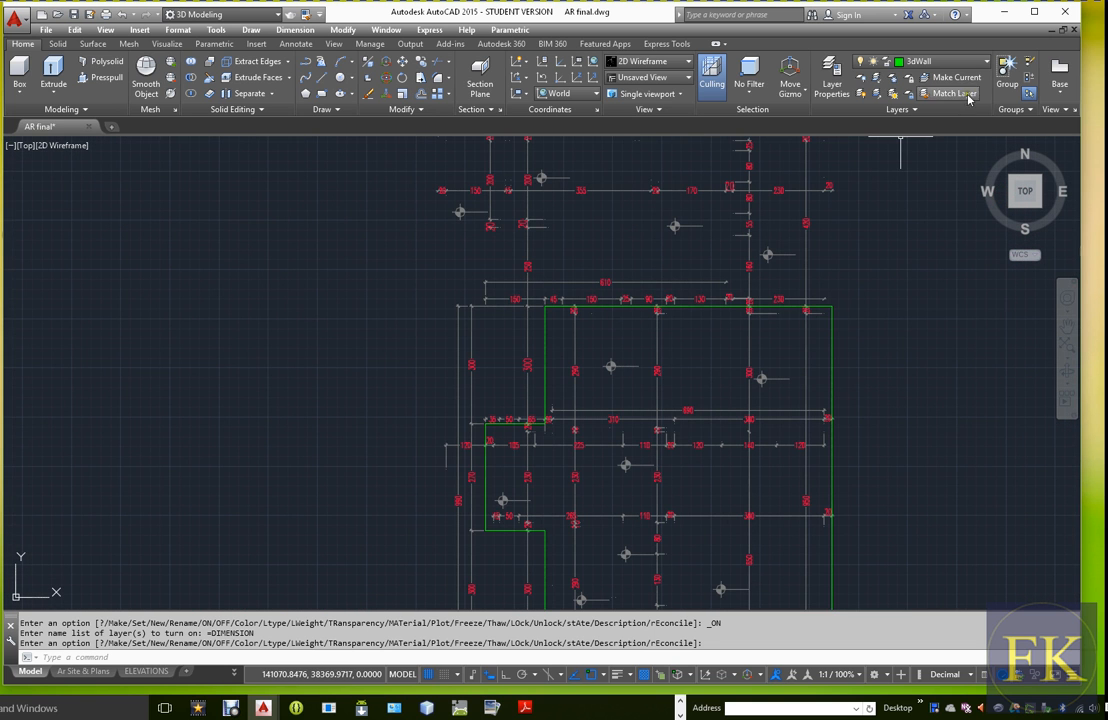
pyautogui.click(940, 61)
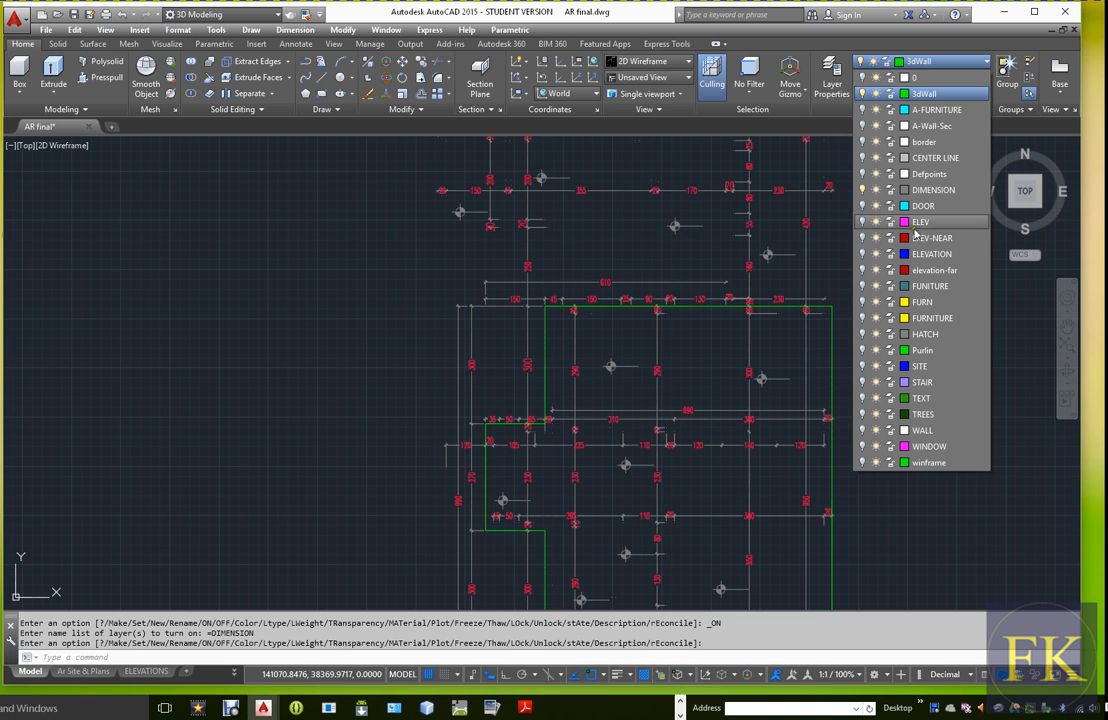
pyautogui.click(865, 191)
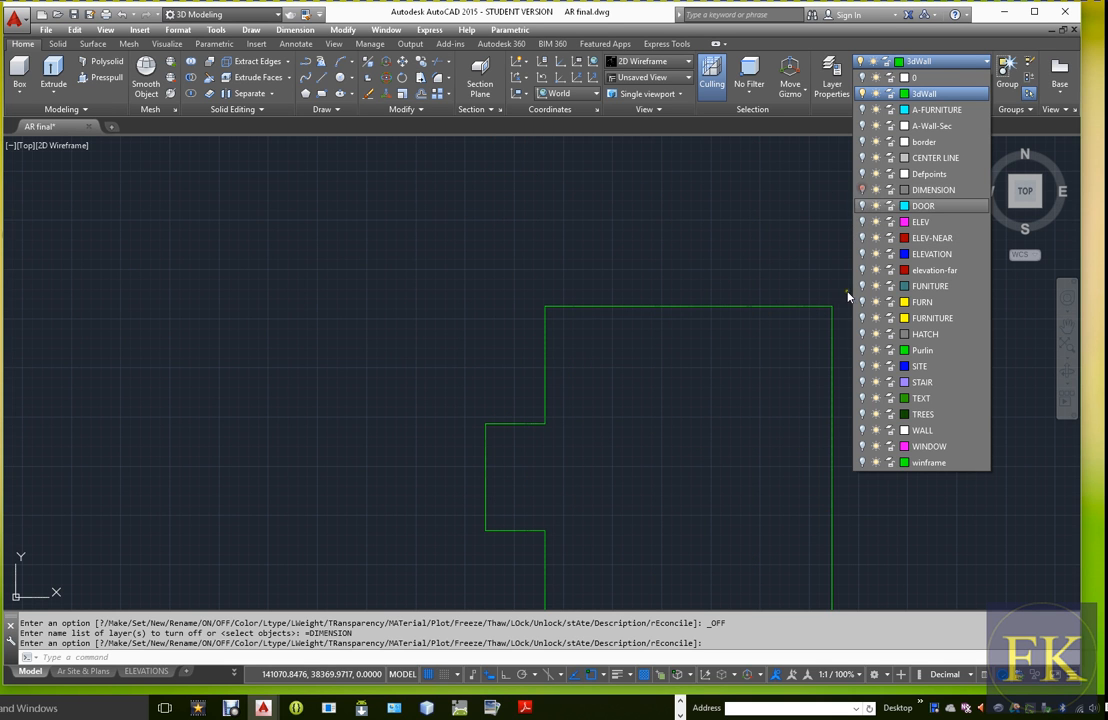
pyautogui.click(630, 285)
# Offset the wall outline polyline 200 units inward to form the inner face of the outer walls
pyautogui.scroll(-4, 669, 336)
pyautogui.scroll(2, 731, 462)
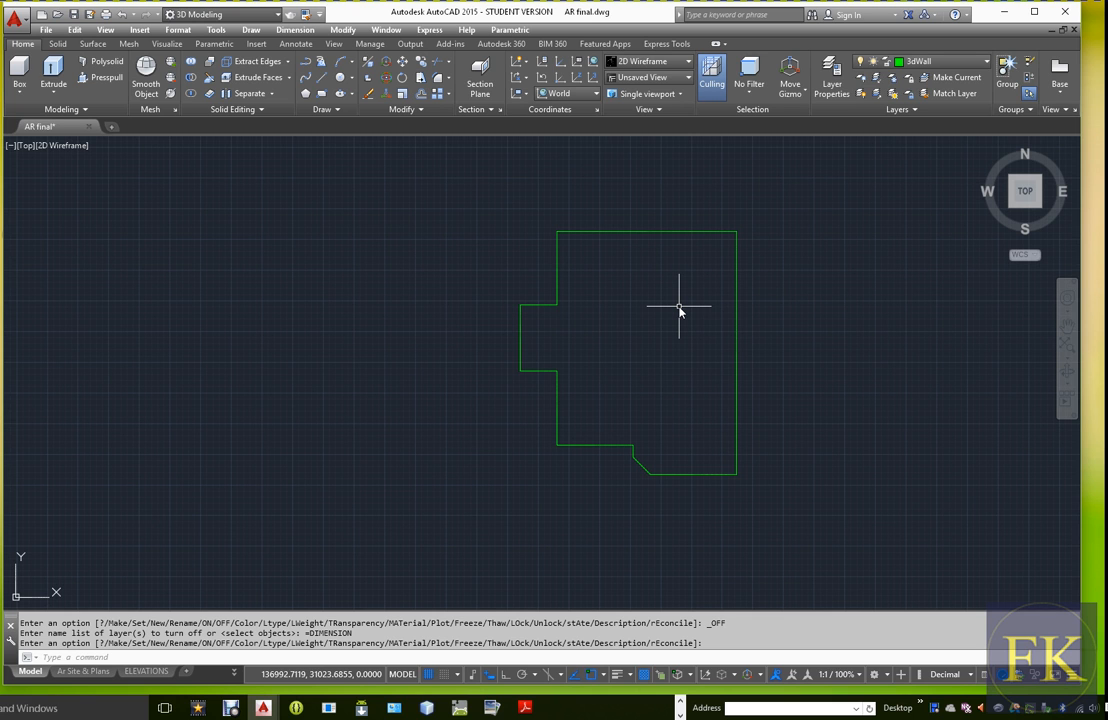
pyautogui.press('Return')
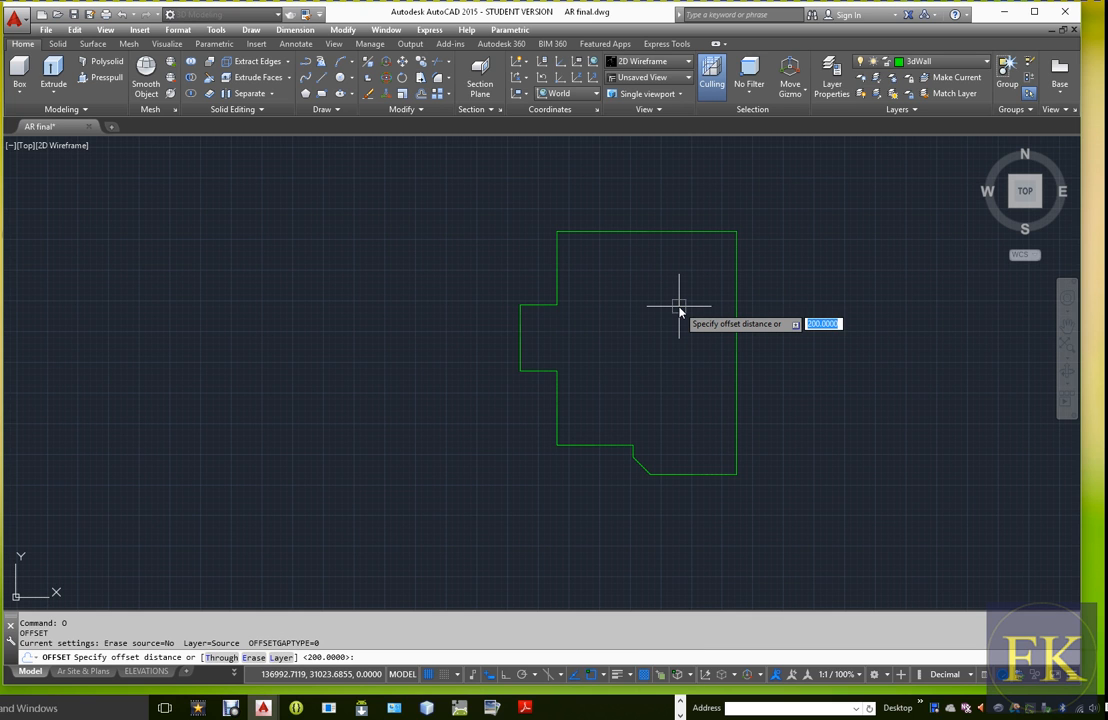
pyautogui.press('Return')
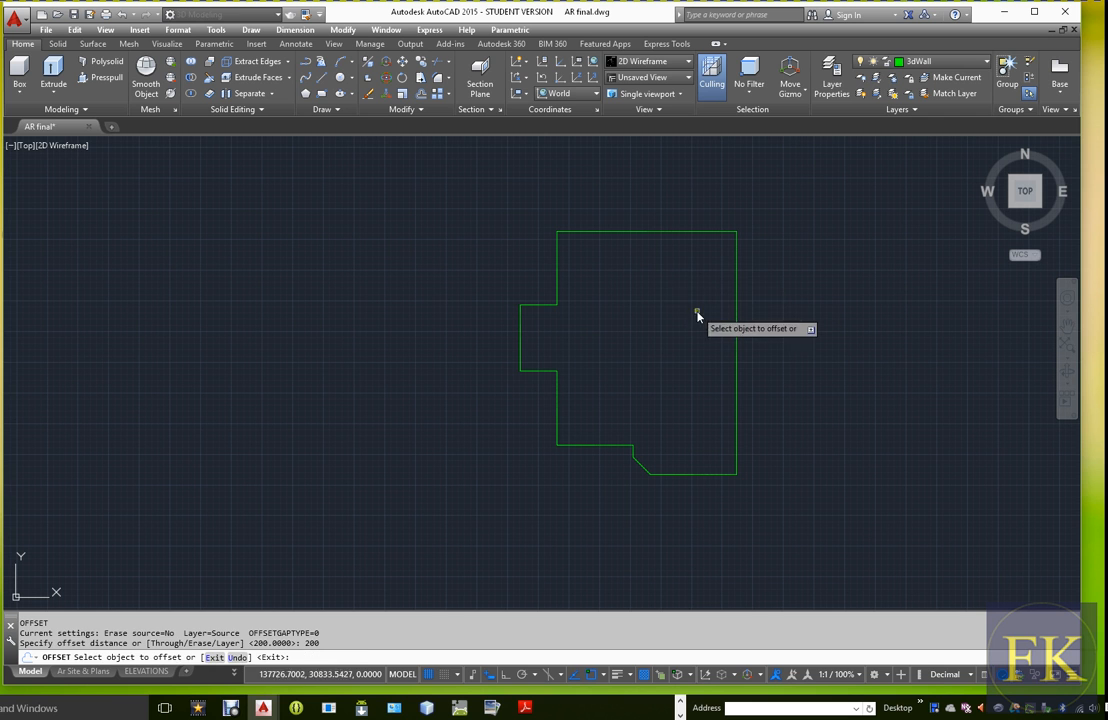
pyautogui.click(647, 237)
pyautogui.click(665, 294)
pyautogui.press('Escape')
pyautogui.scroll(3, 557, 250)
pyautogui.scroll(-3, 557, 250)
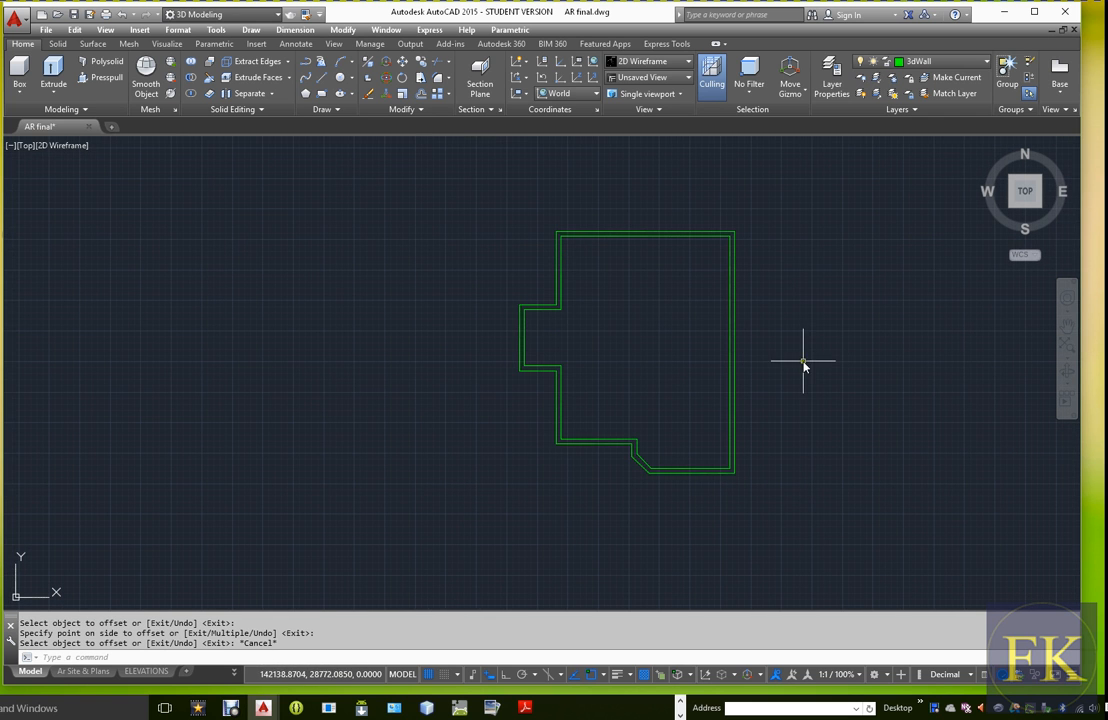
pyautogui.scroll(2, 800, 245)
pyautogui.scroll(-2, 790, 238)
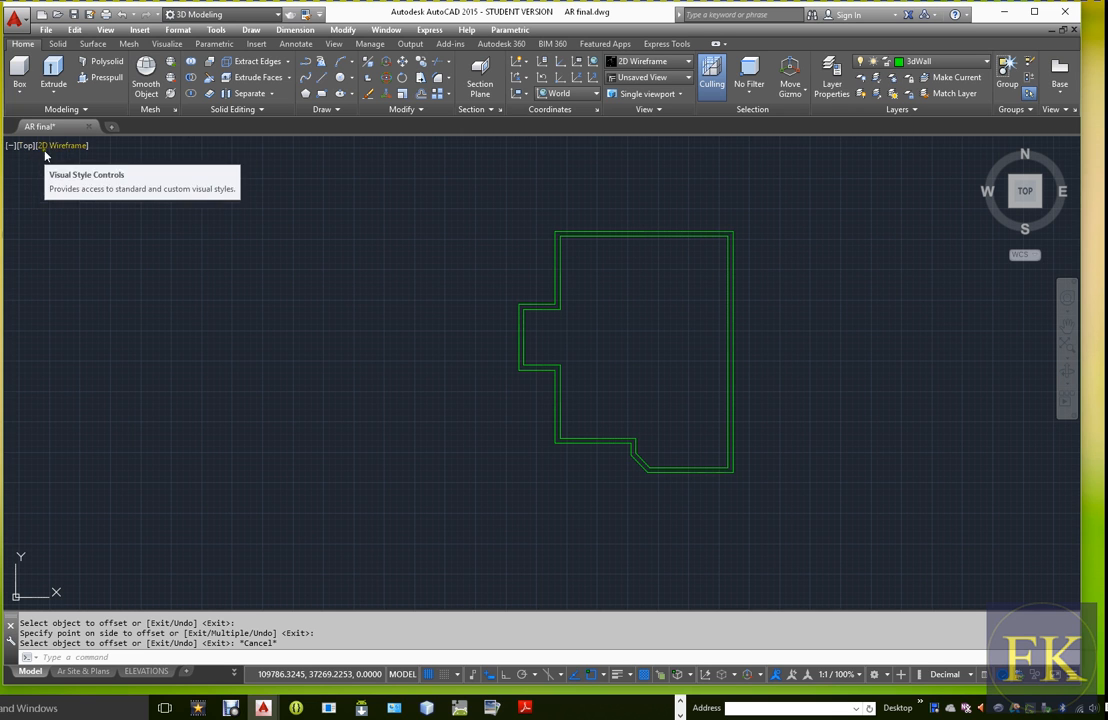
pyautogui.click(105, 31)
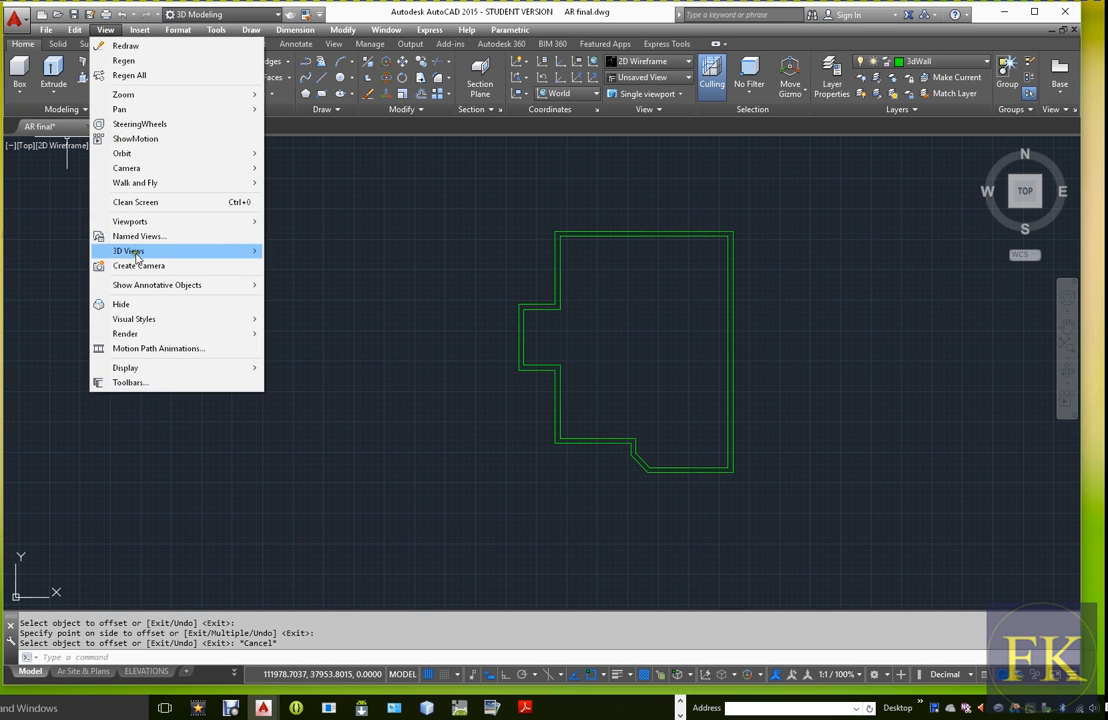
pyautogui.moveTo(137, 256)
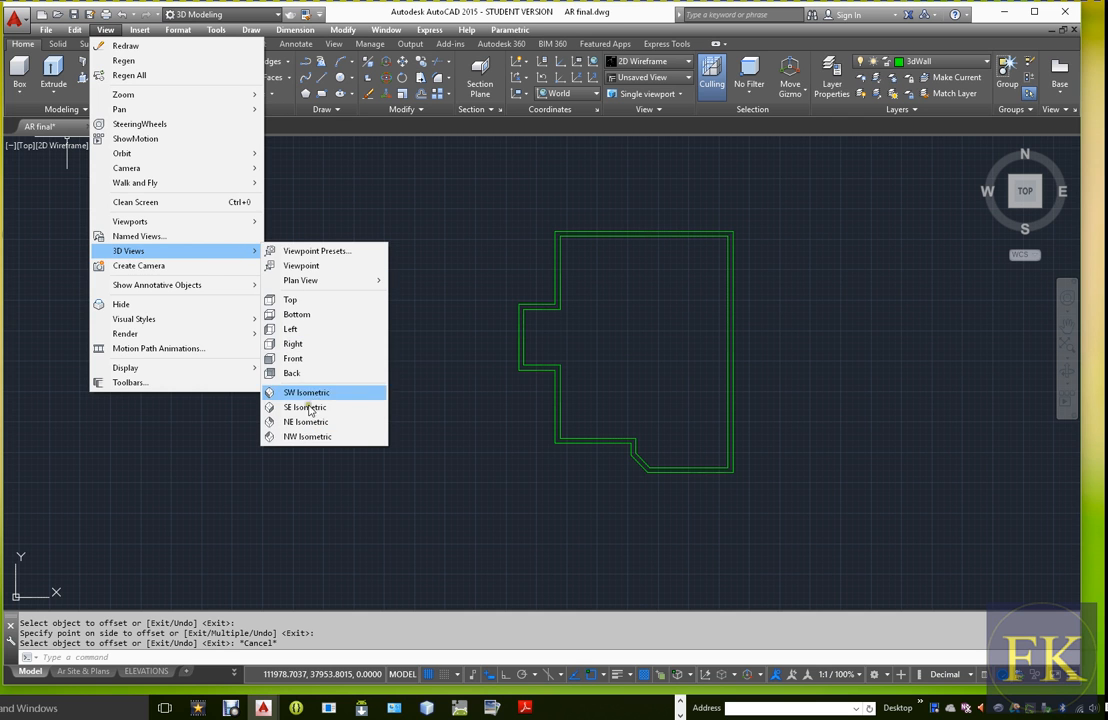
pyautogui.click(460, 205)
pyautogui.press('Escape')
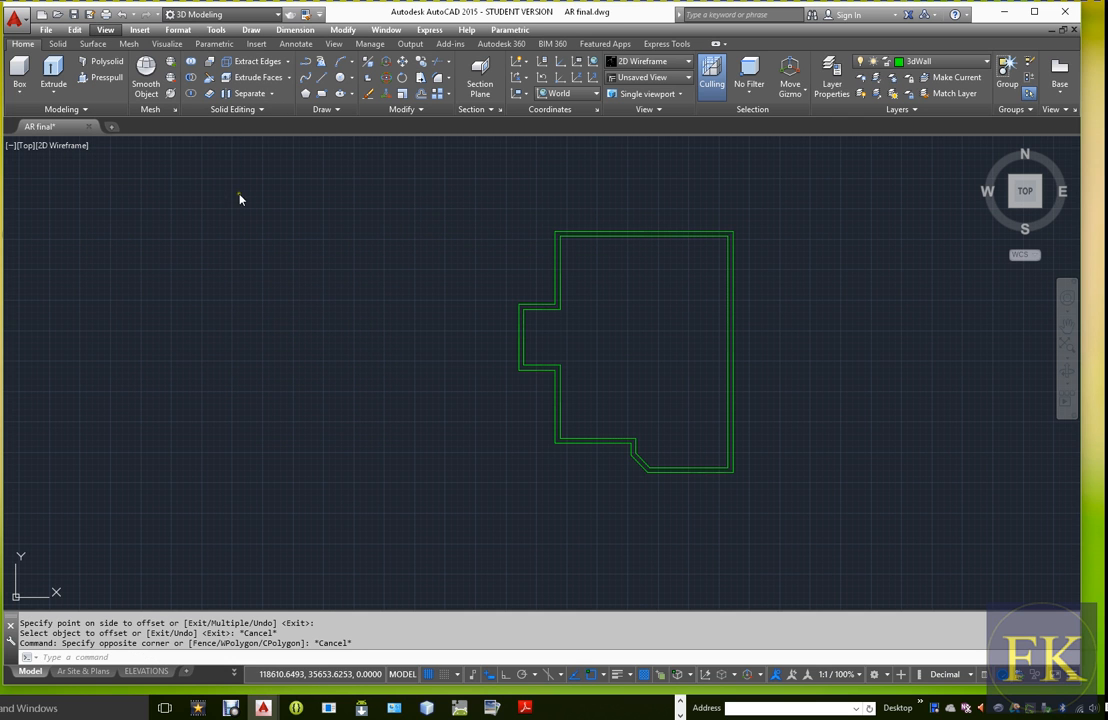
# Try the SE Isometric view of the wall outlines, and set the viewport to SW Isometric
pyautogui.click(26, 146)
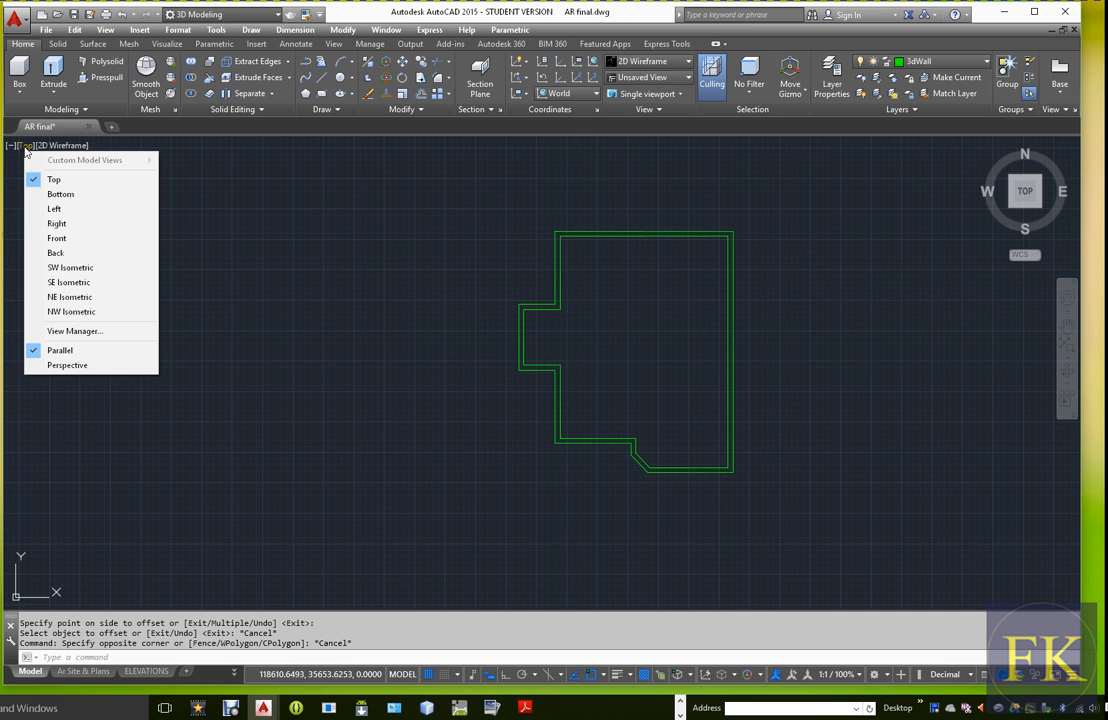
pyautogui.click(82, 285)
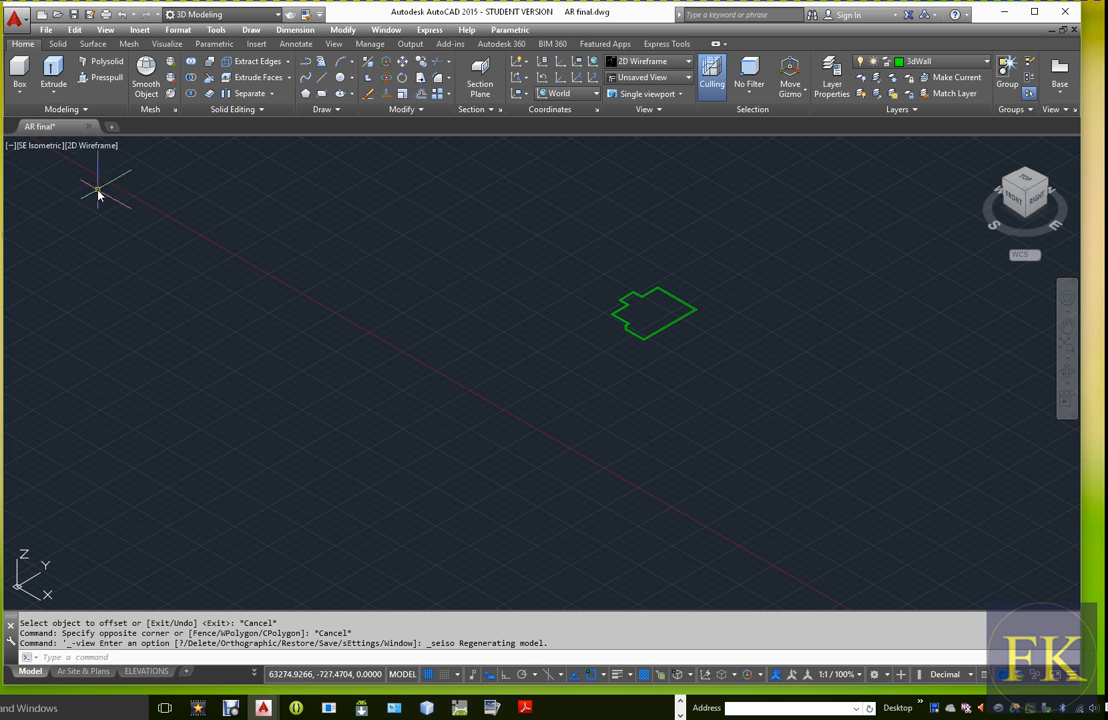
pyautogui.click(33, 148)
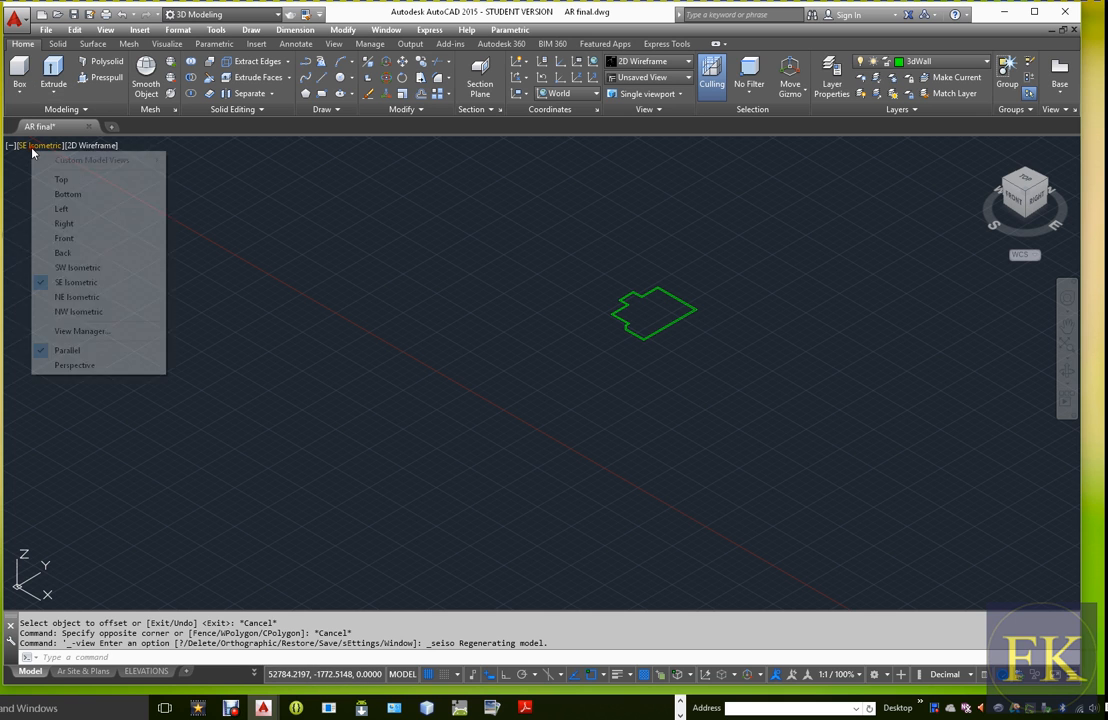
pyautogui.click(78, 267)
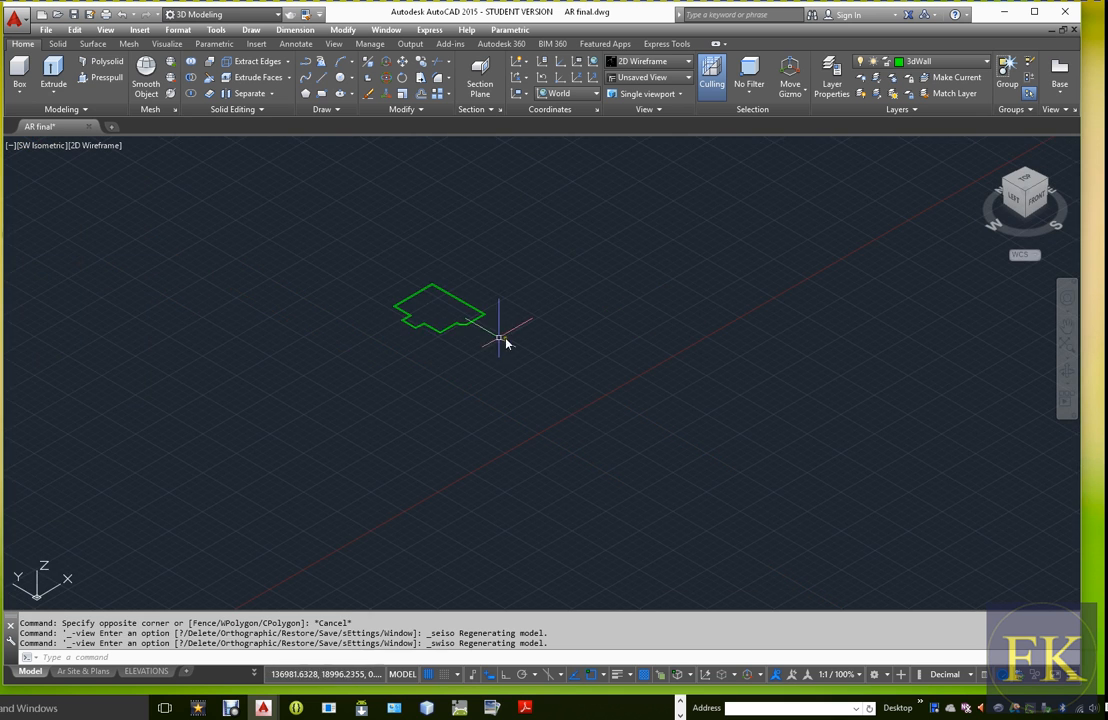
# Extrude both the outer and inner wall outline polylines to a height of 2800
pyautogui.scroll(-3, 400, 280)
pyautogui.scroll(5, 361, 240)
pyautogui.scroll(-3, 505, 385)
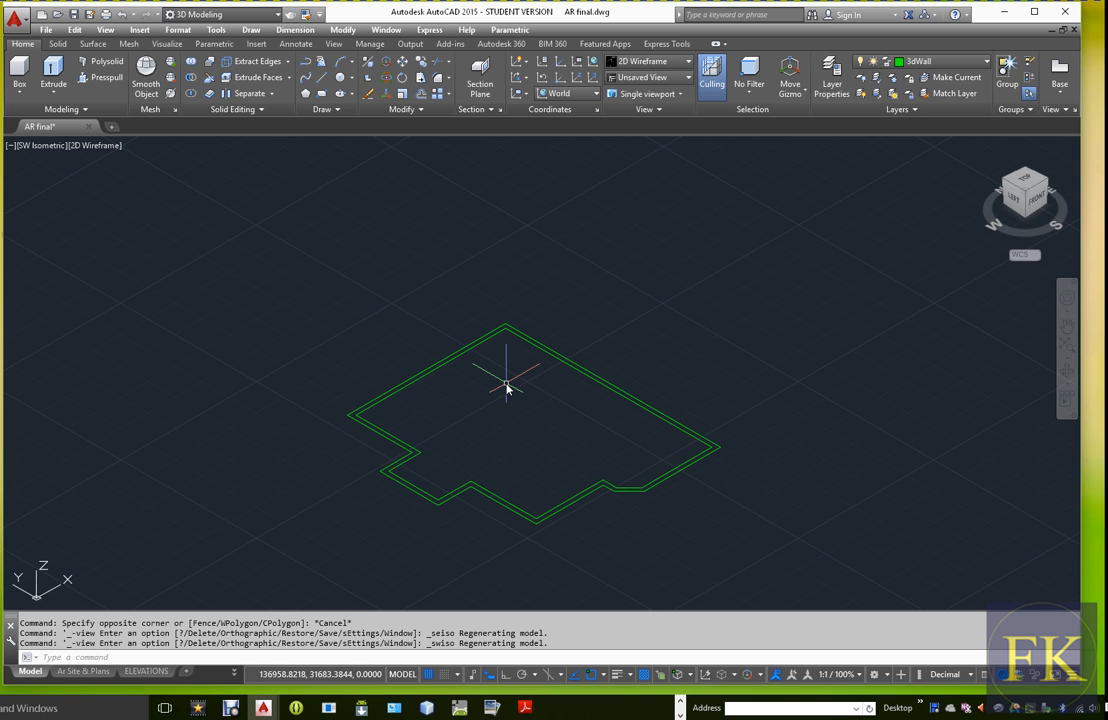
pyautogui.write('EXT')
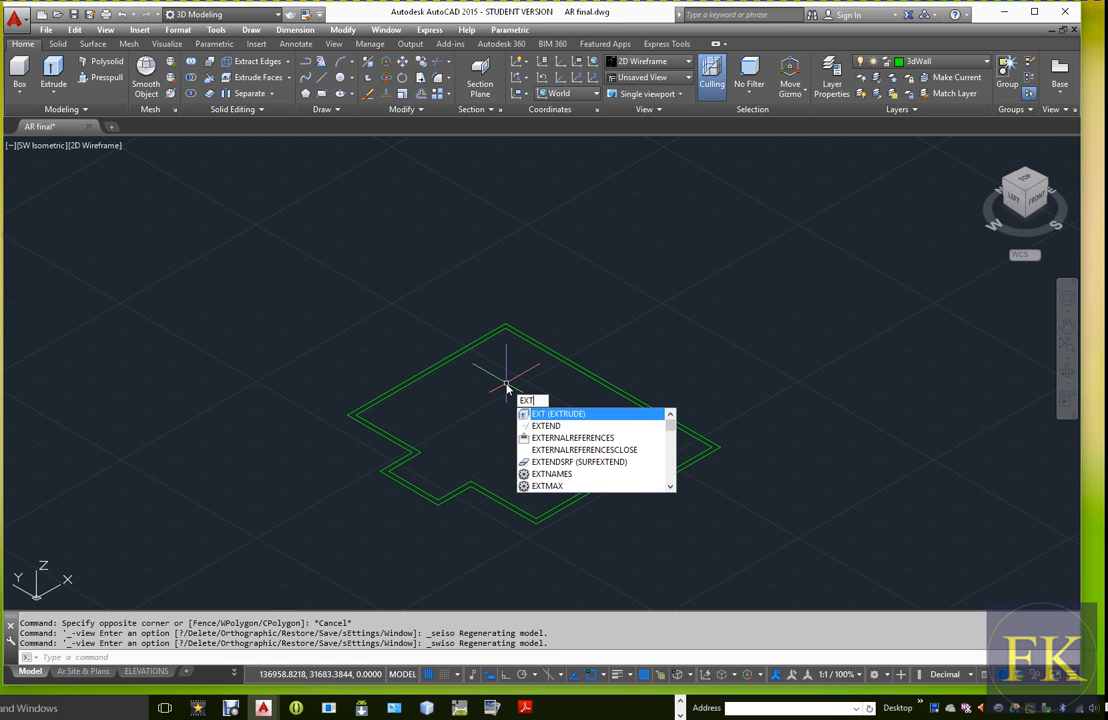
pyautogui.press('Return')
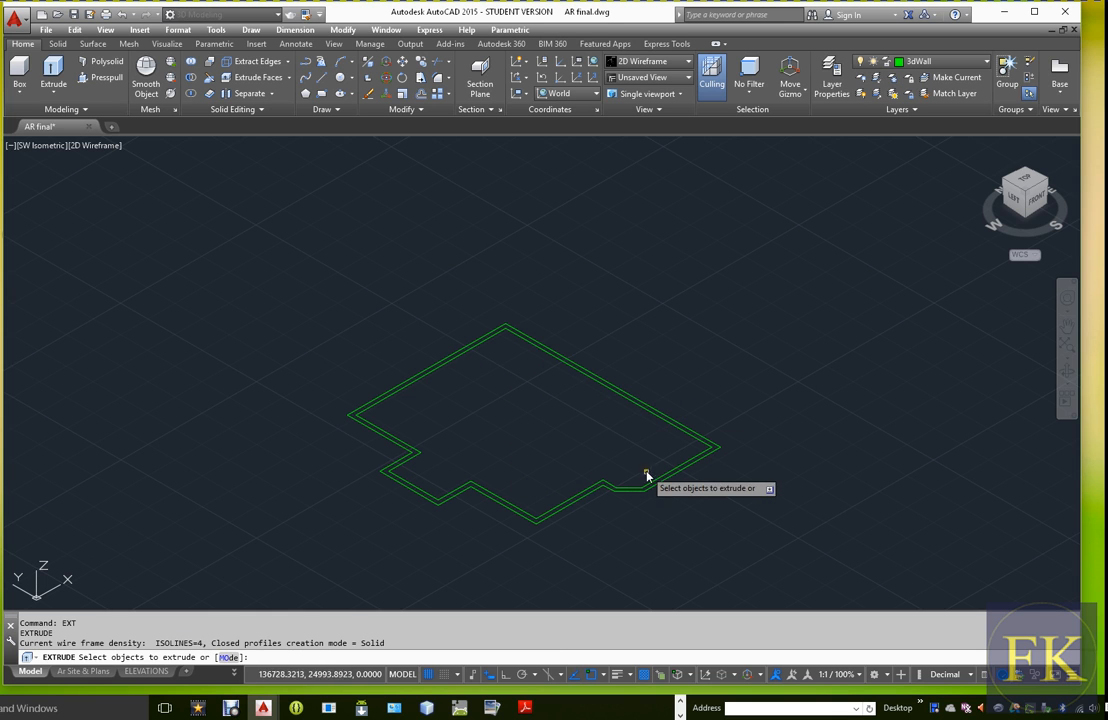
pyautogui.click(680, 476)
pyautogui.click(680, 476)
pyautogui.press('Return')
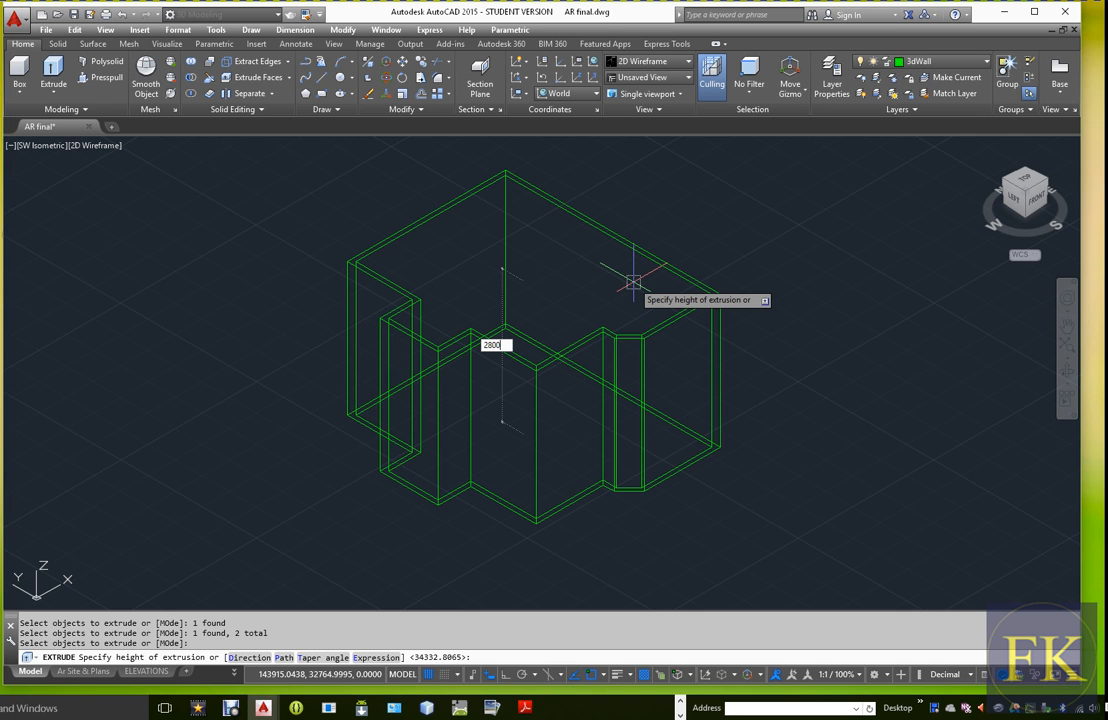
pyautogui.press('Return')
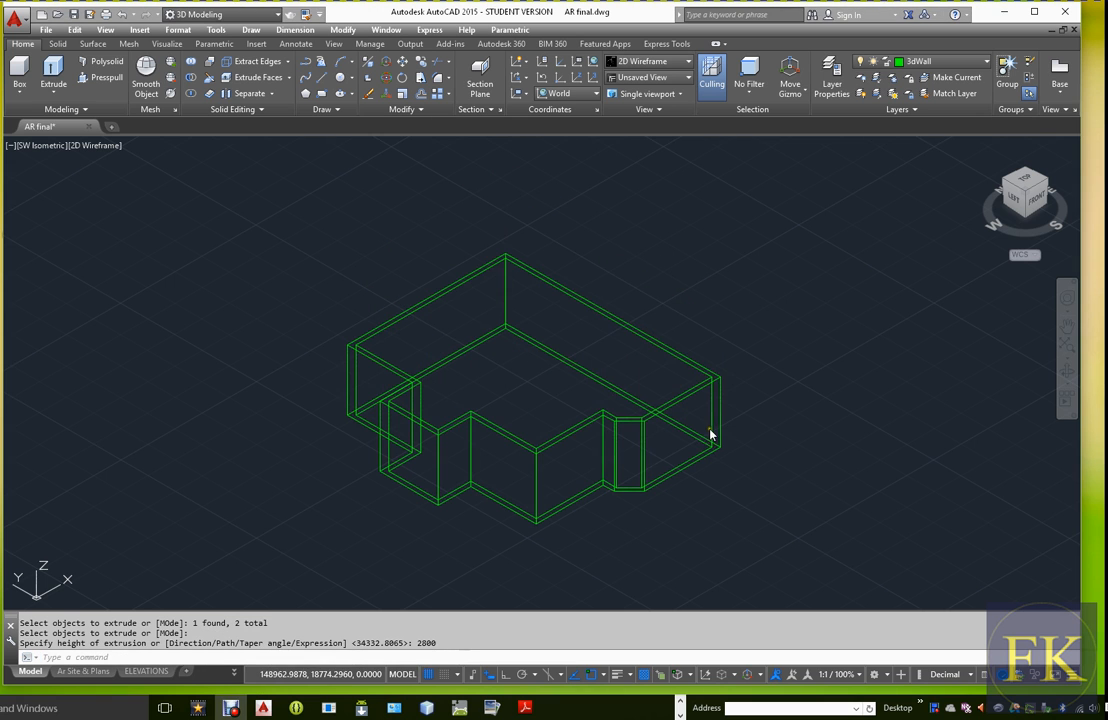
# Examine the two extruded solids in the Shaded visual style, and return to 2D Wireframe
pyautogui.scroll(-2, 705, 425)
pyautogui.scroll(2, 705, 425)
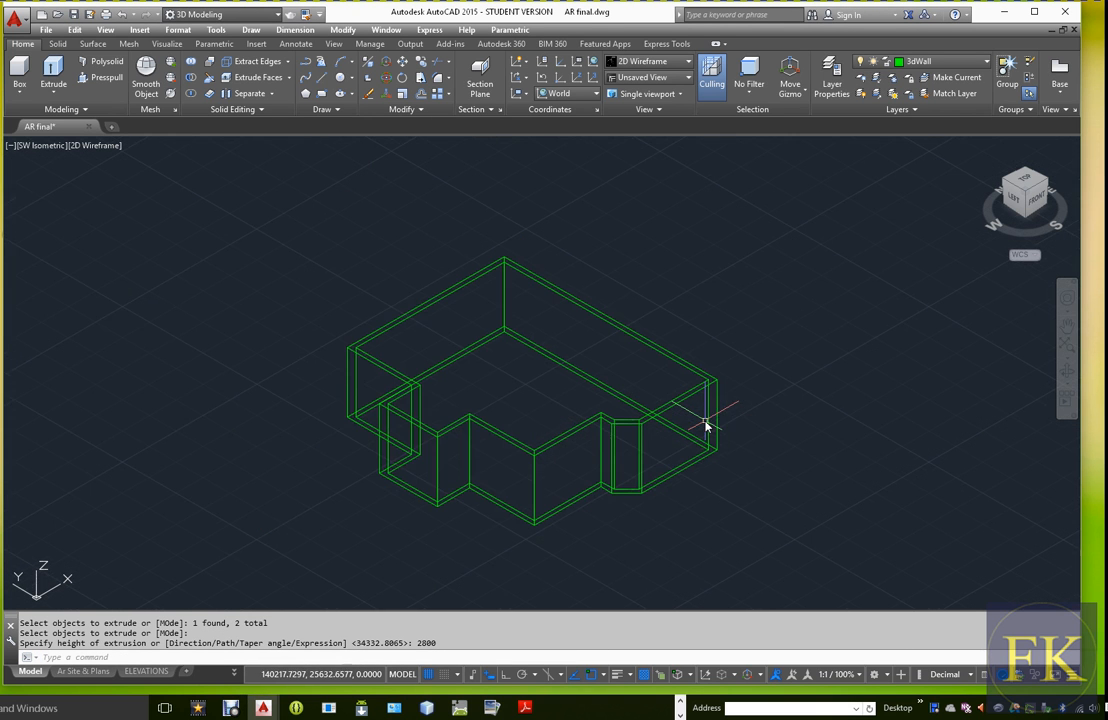
pyautogui.scroll(2, 554, 495)
pyautogui.scroll(-2, 555, 496)
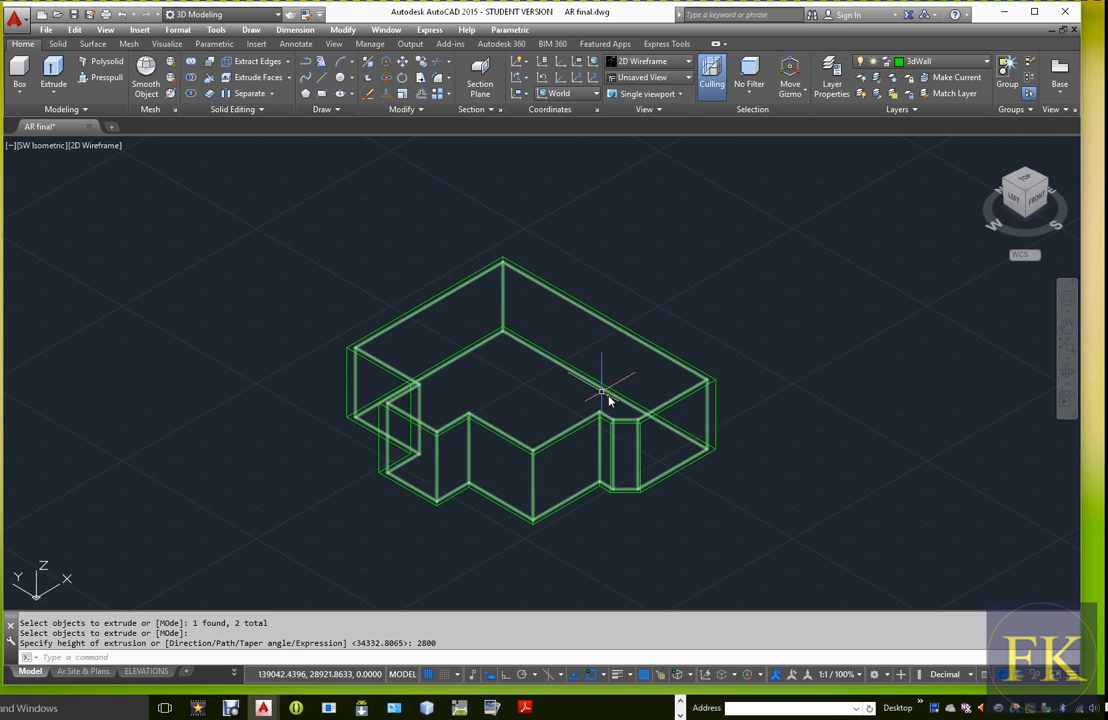
pyautogui.click(99, 150)
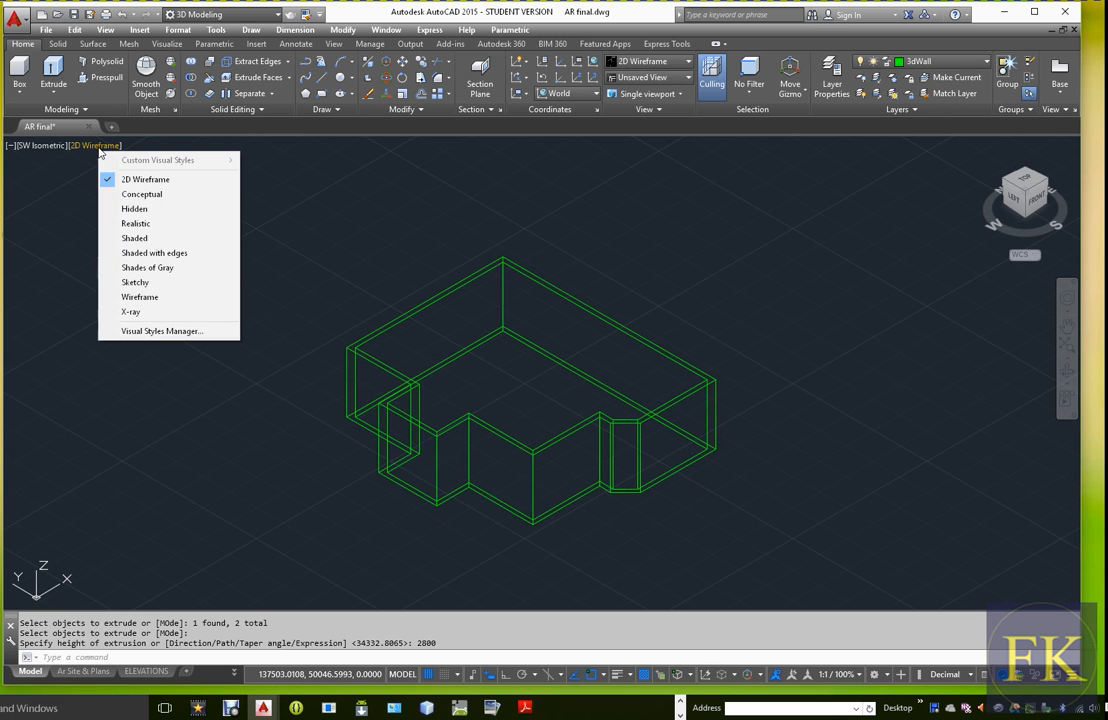
pyautogui.click(151, 240)
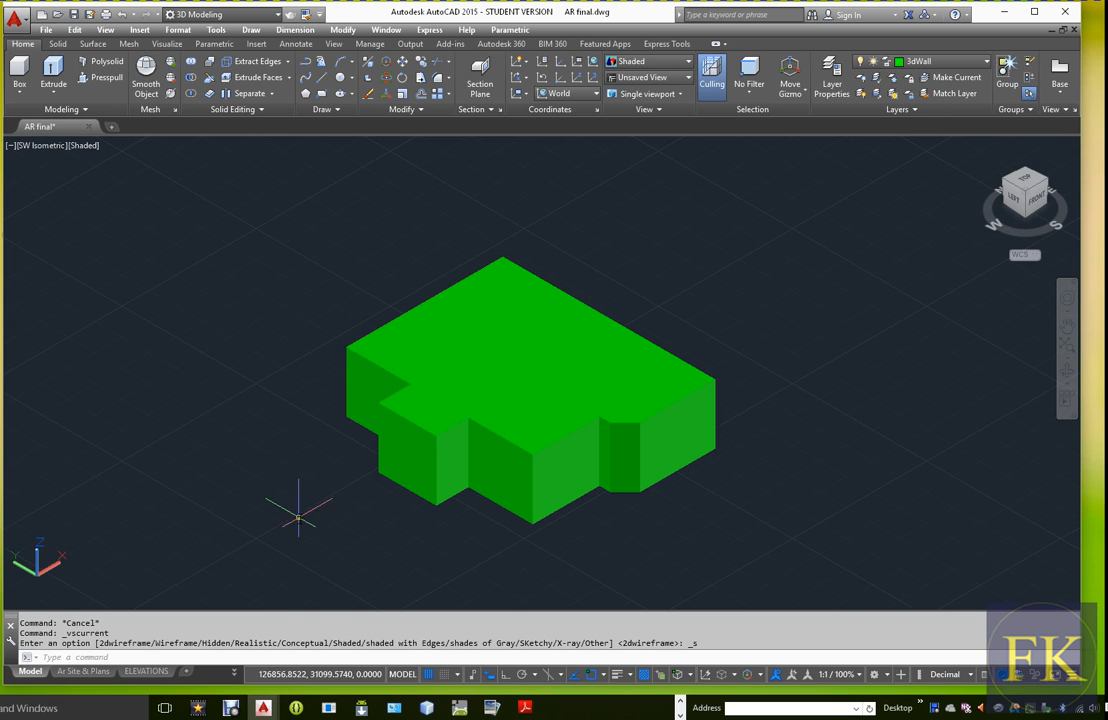
pyautogui.scroll(3, 505, 380)
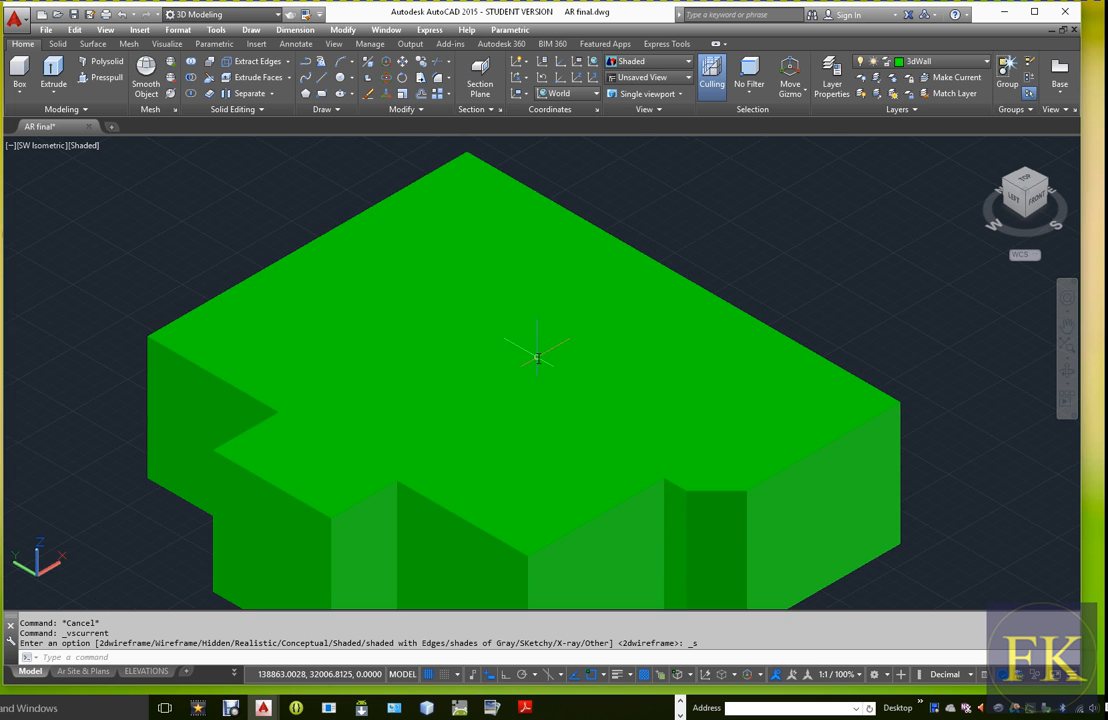
pyautogui.moveTo(536, 360)
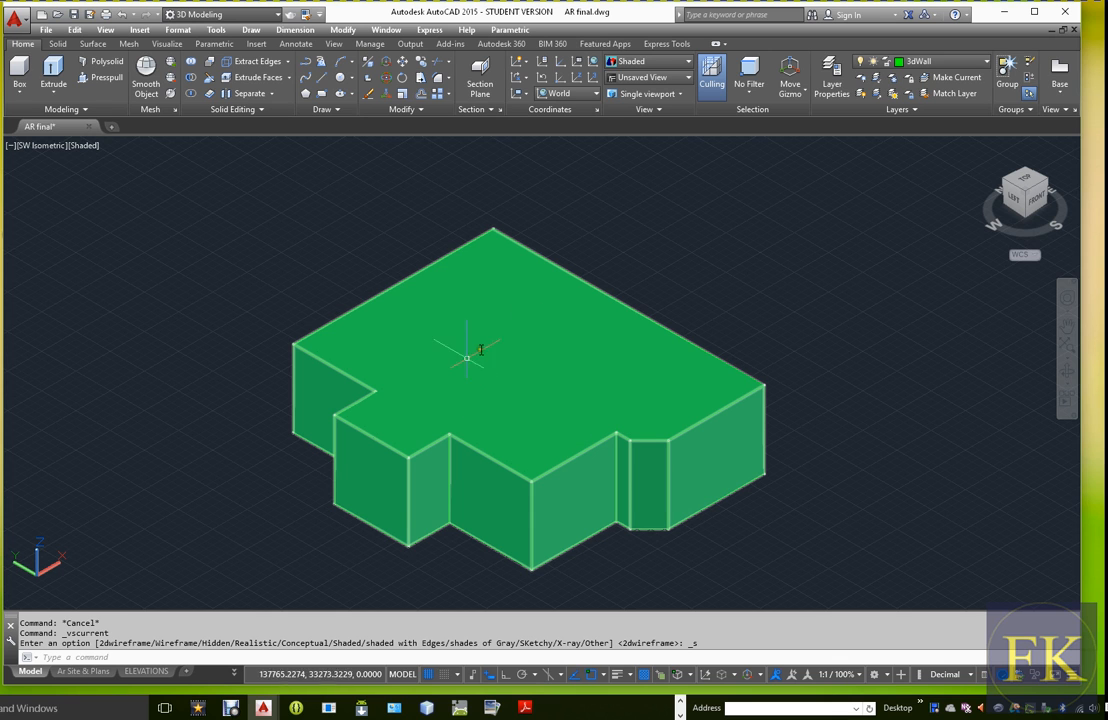
pyautogui.click(80, 145)
pyautogui.click(128, 182)
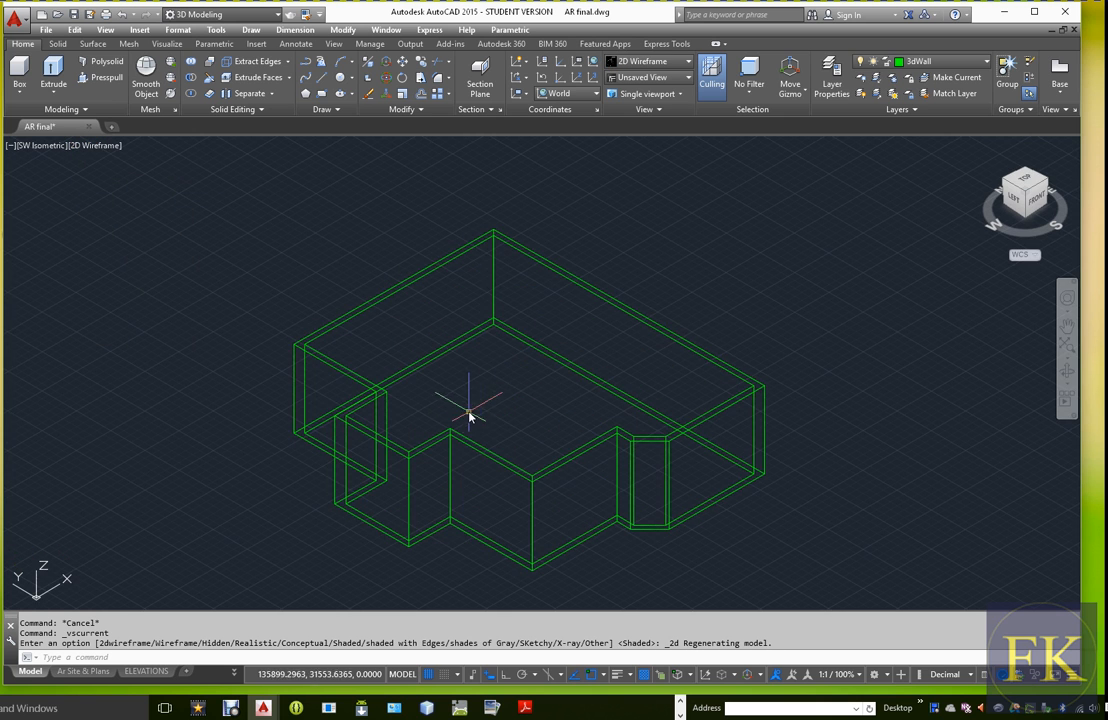
# Try a Subtract with both the outer and inner solids picked as the objects to subtract from
pyautogui.scroll(-2, 478, 409)
pyautogui.scroll(2, 484, 440)
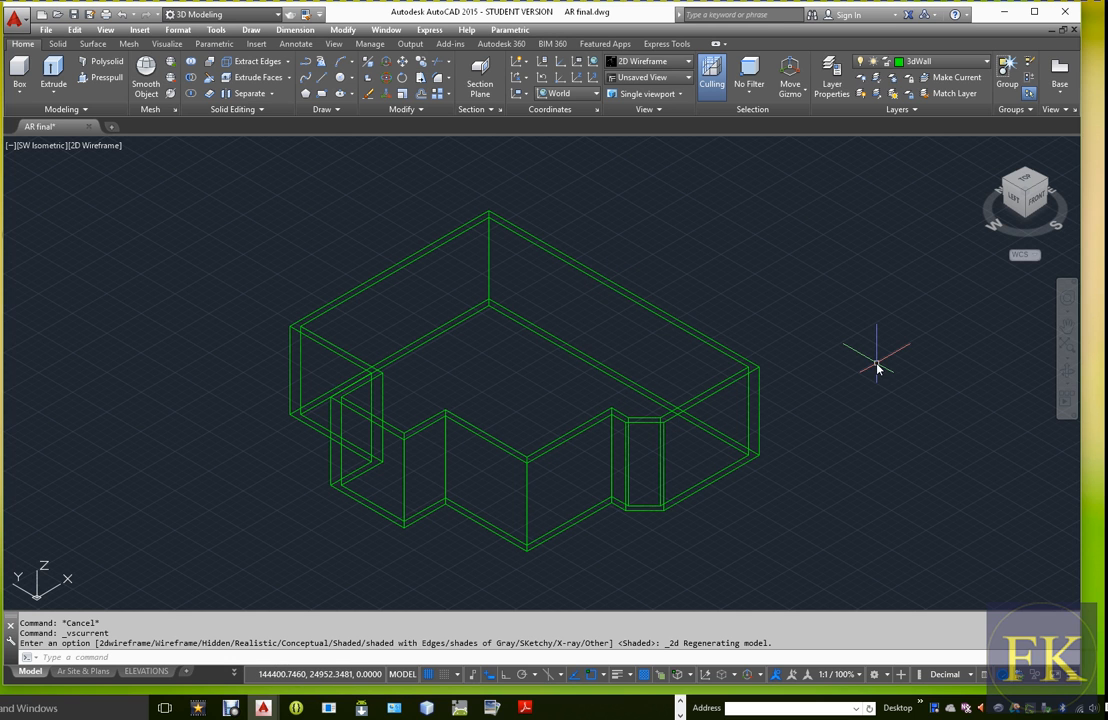
pyautogui.write('SUBTRACT')
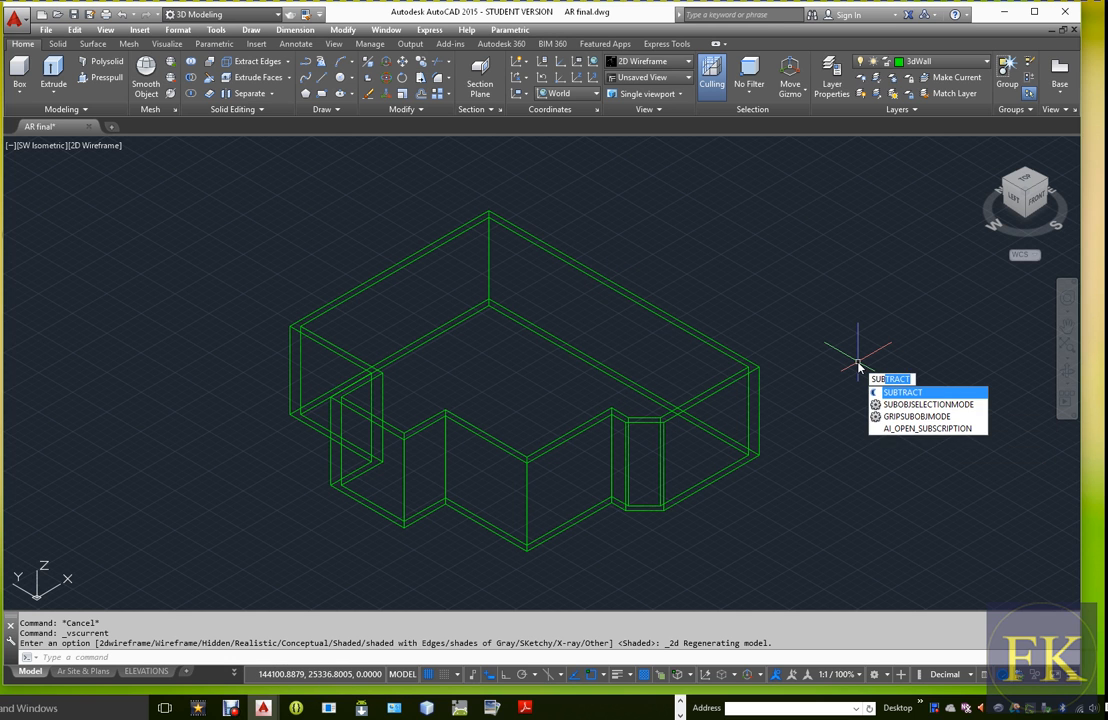
pyautogui.press('Return')
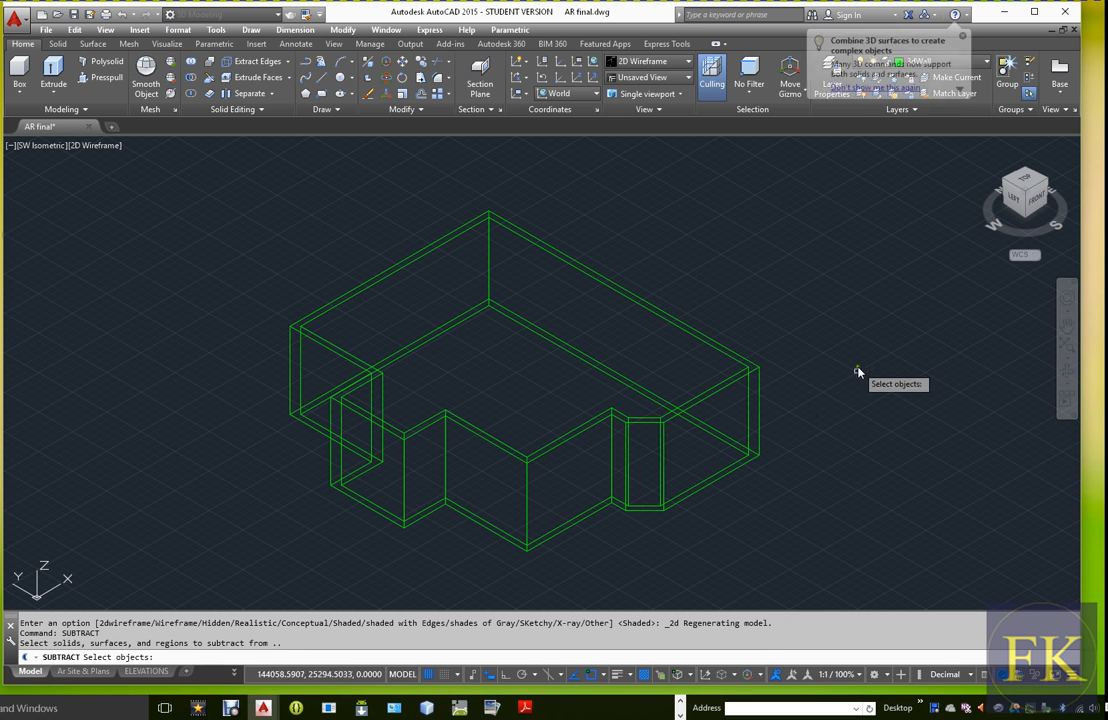
pyautogui.click(716, 399)
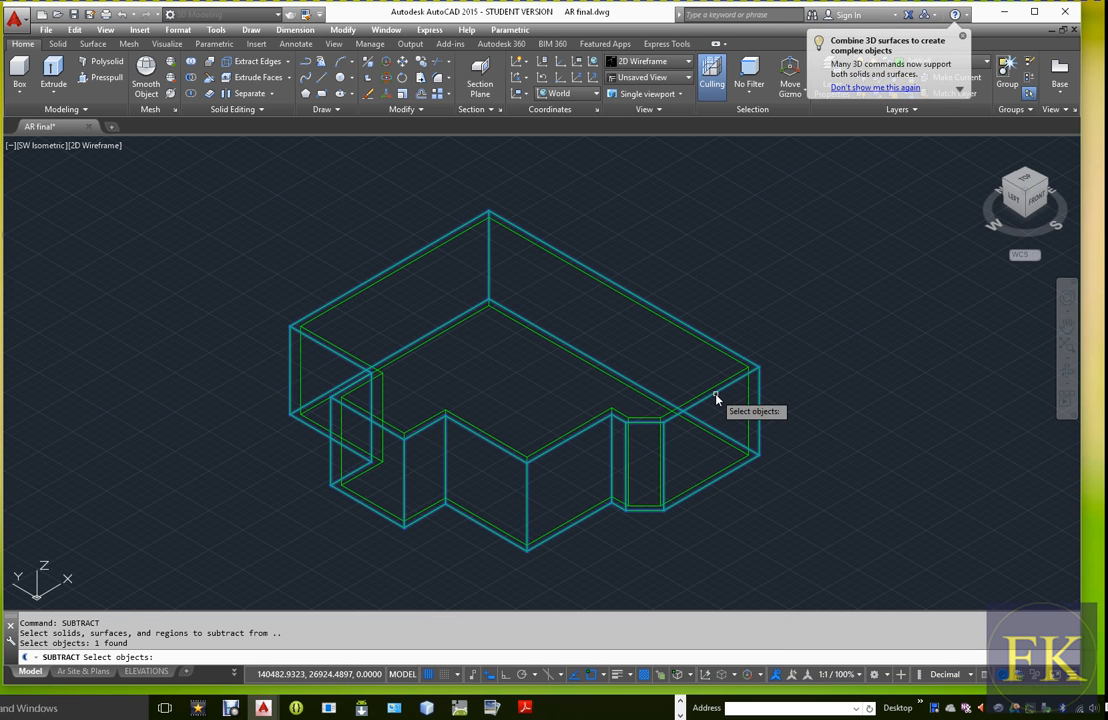
pyautogui.click(702, 377)
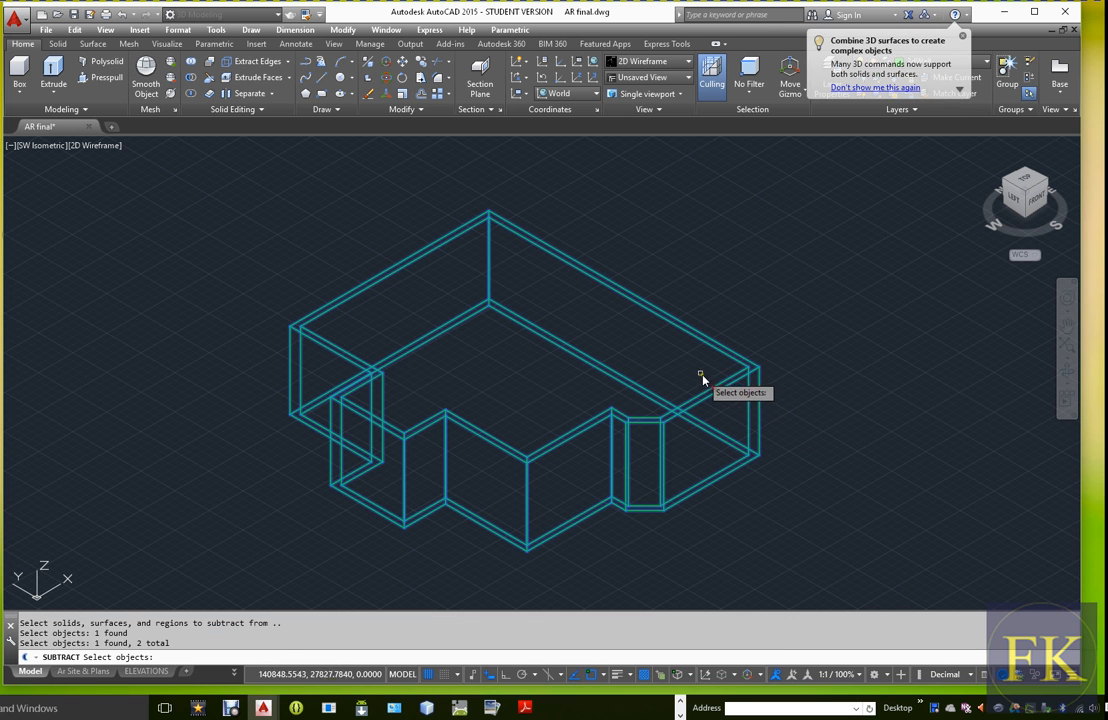
pyautogui.press('Return')
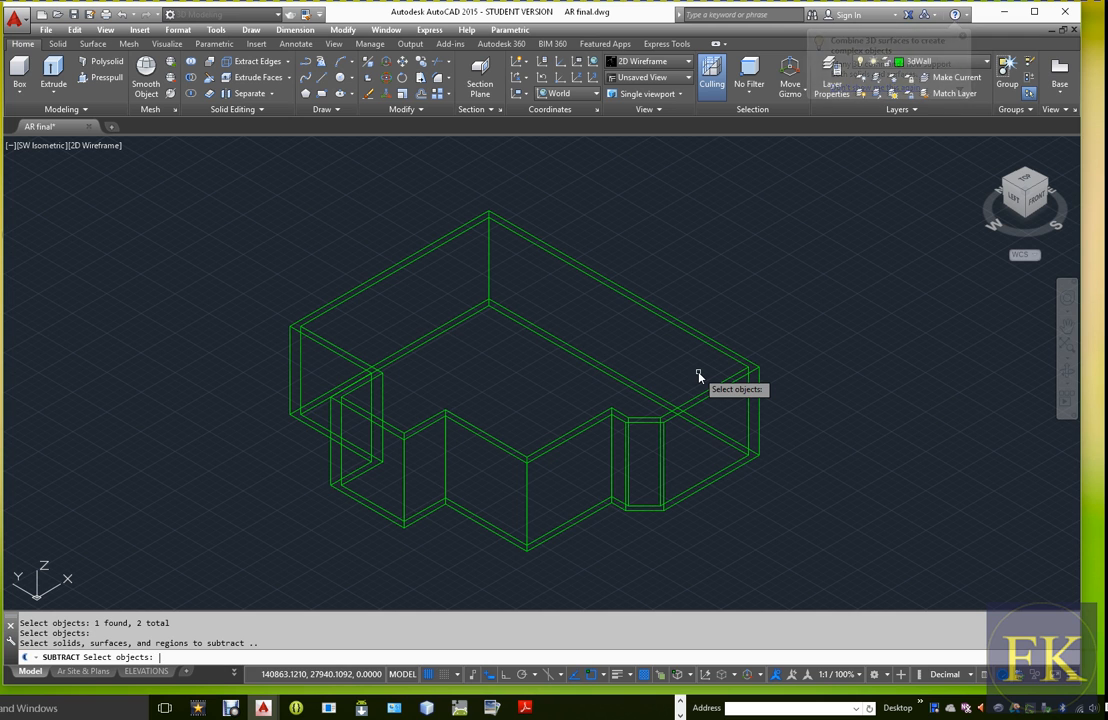
pyautogui.press('Return')
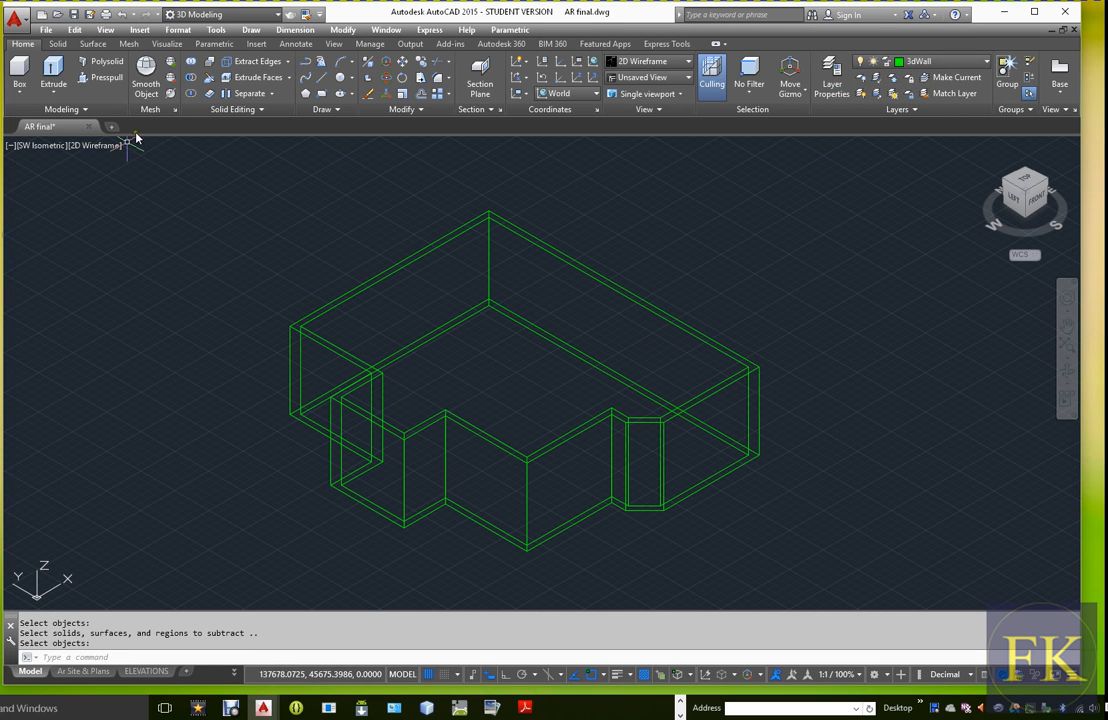
# Check in the Shaded visual style whether the walls are hollow after the subtraction, and restore 2D Wireframe
pyautogui.click(103, 148)
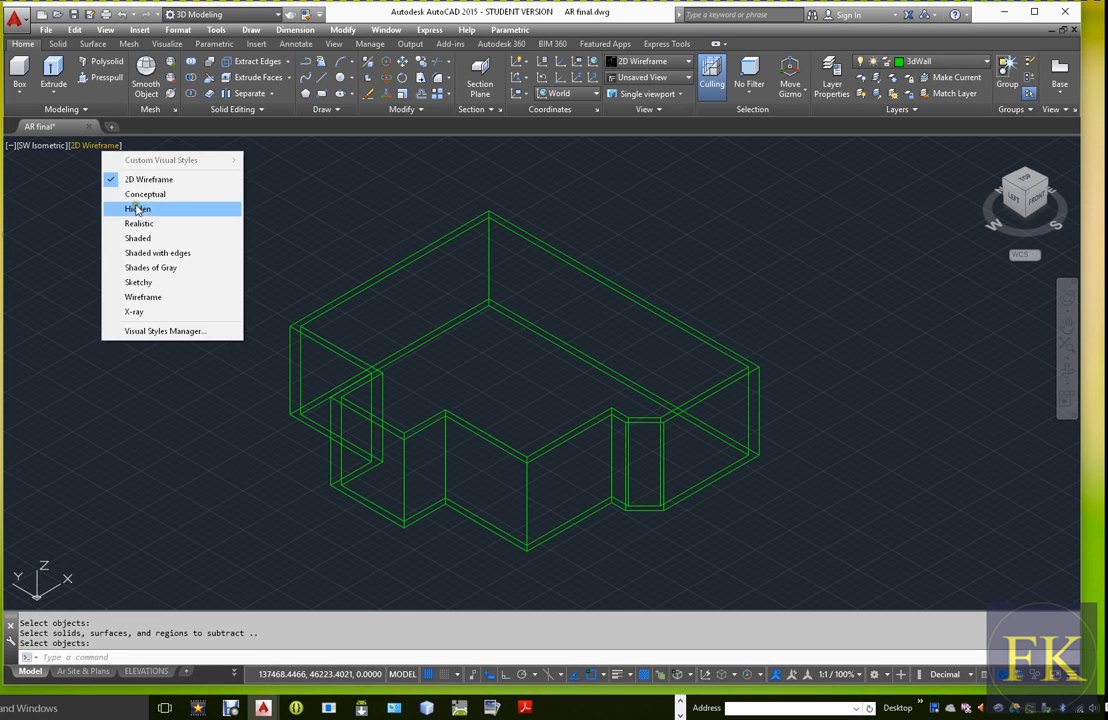
pyautogui.click(160, 239)
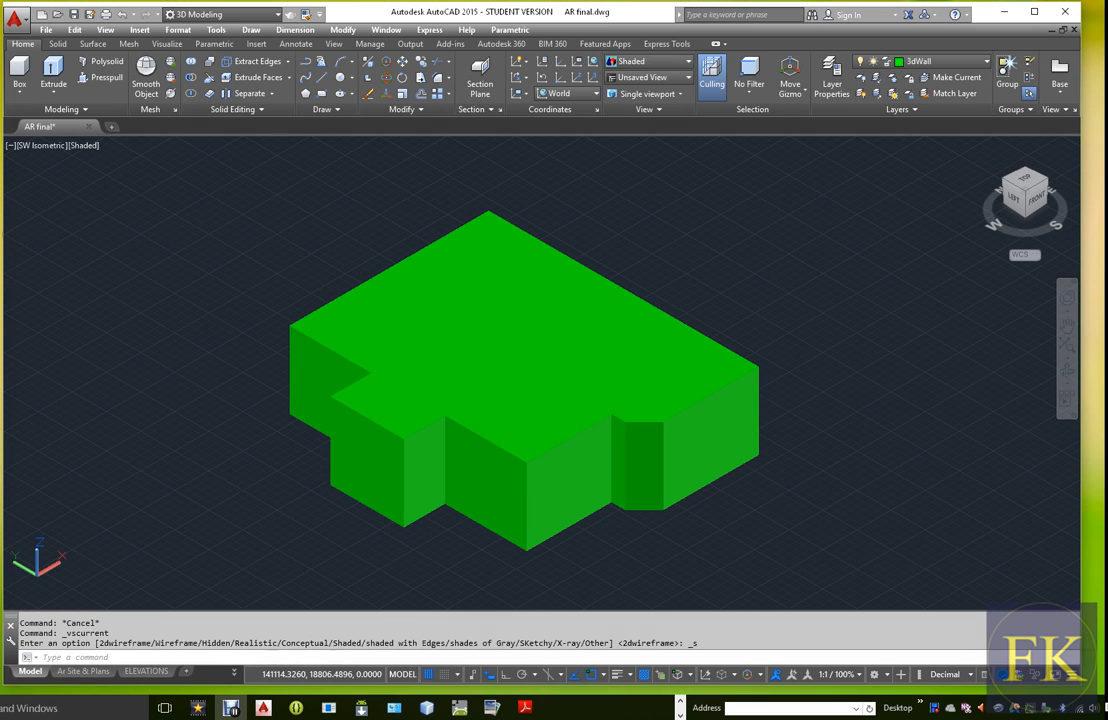
pyautogui.click(80, 158)
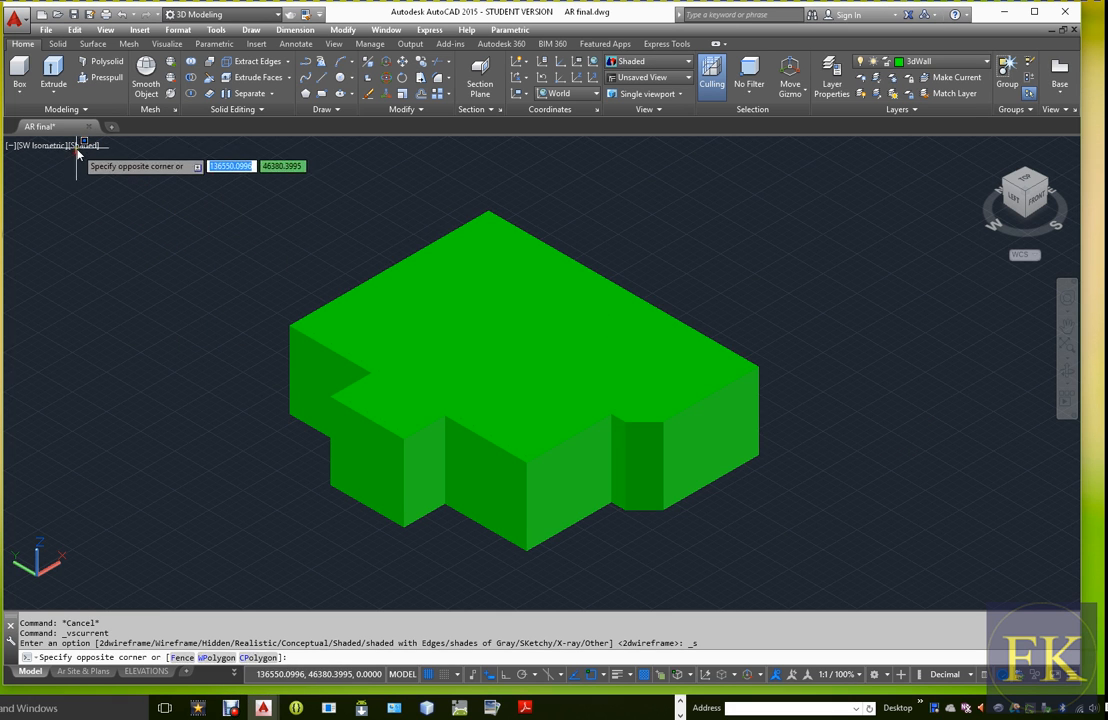
pyautogui.press('Escape')
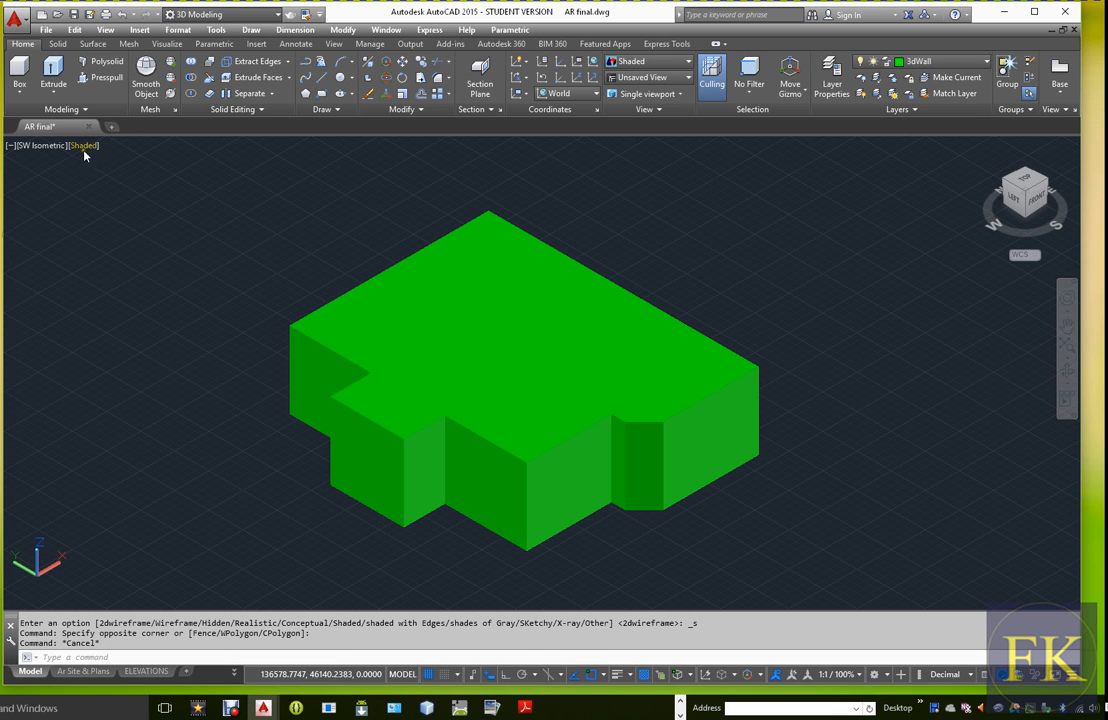
pyautogui.click(84, 150)
pyautogui.click(116, 180)
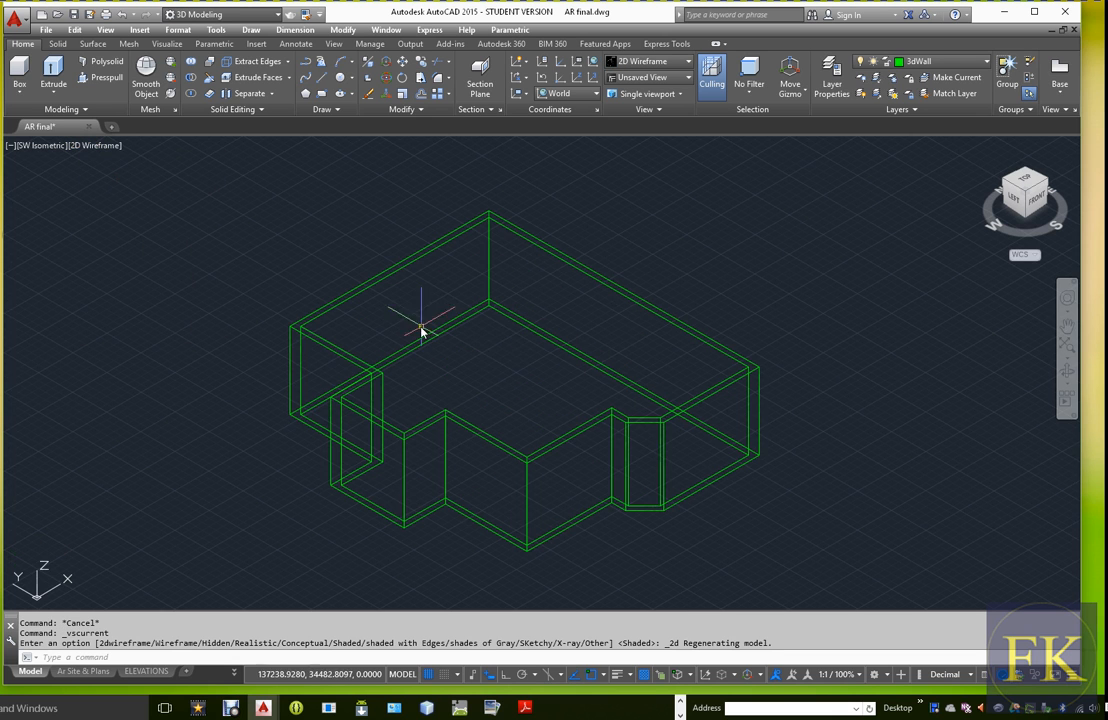
# Subtract the inner wall solid from the outer wall solid
pyautogui.write('su')
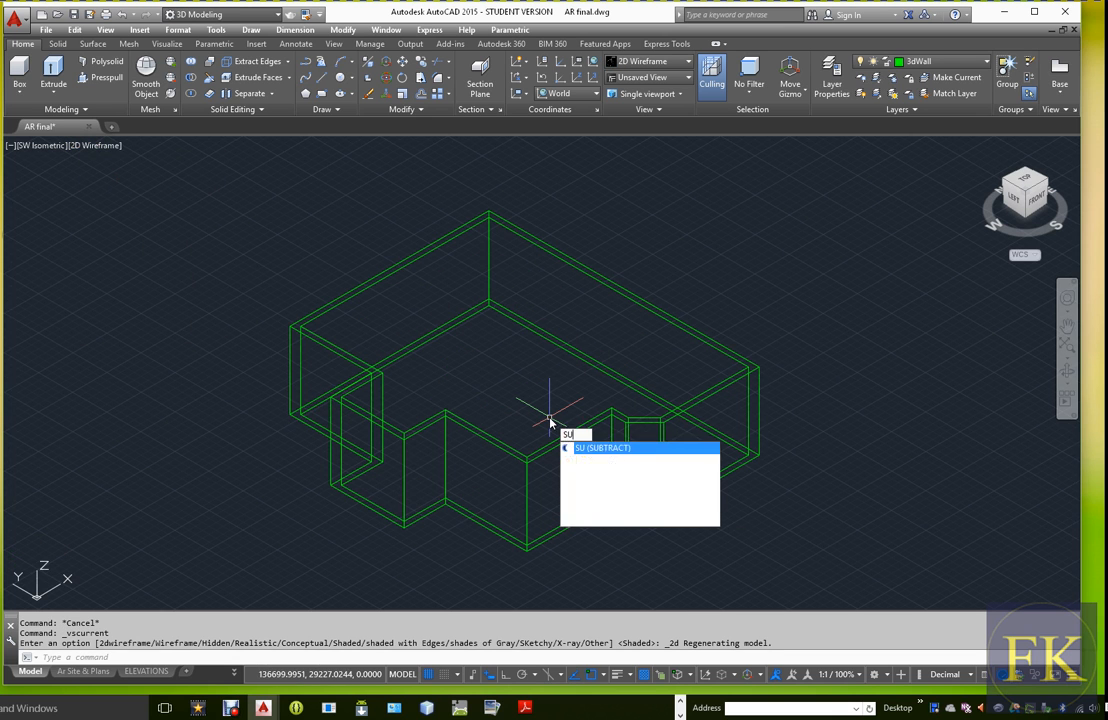
pyautogui.press('Return')
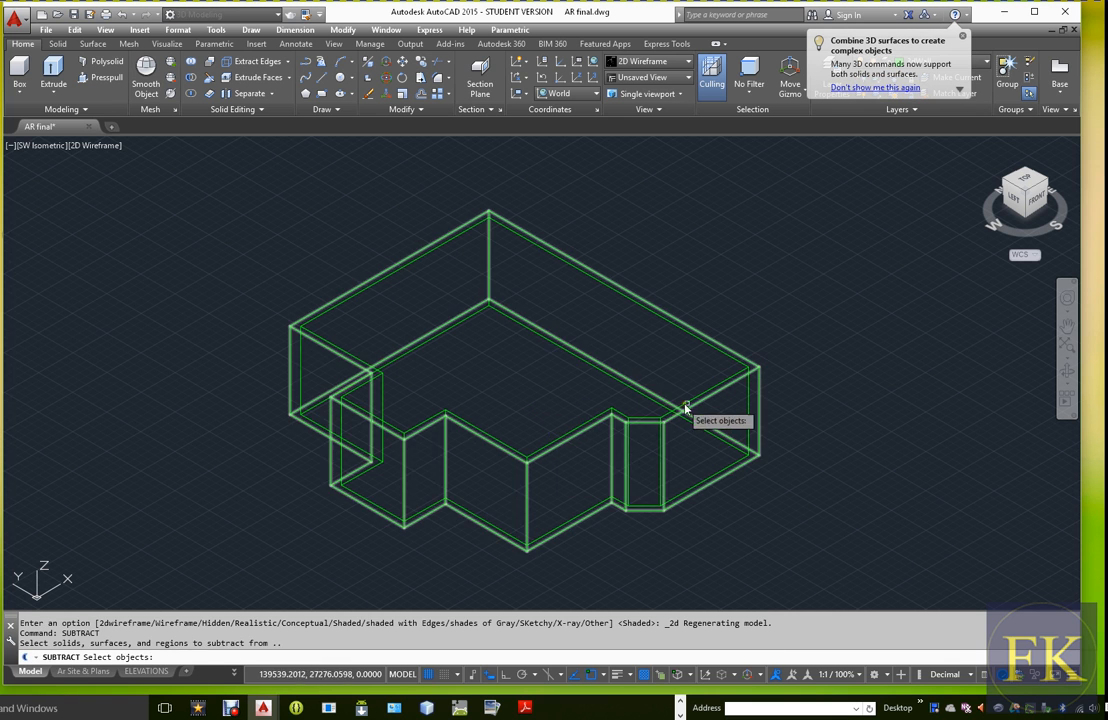
pyautogui.click(703, 406)
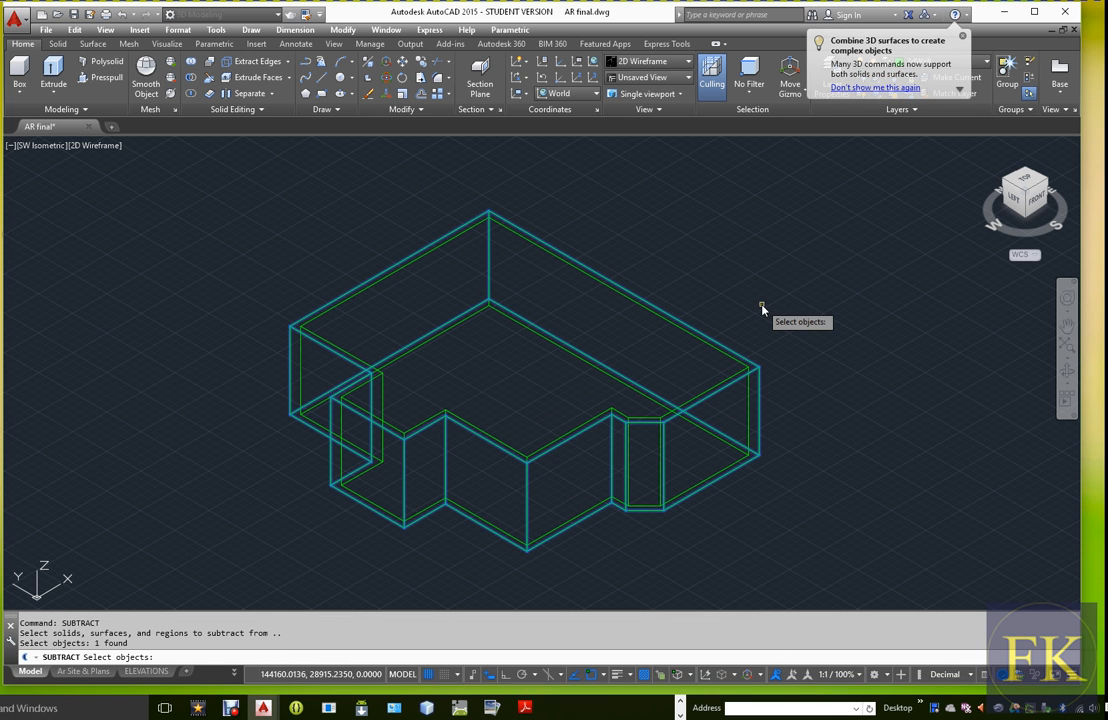
pyautogui.press('Return')
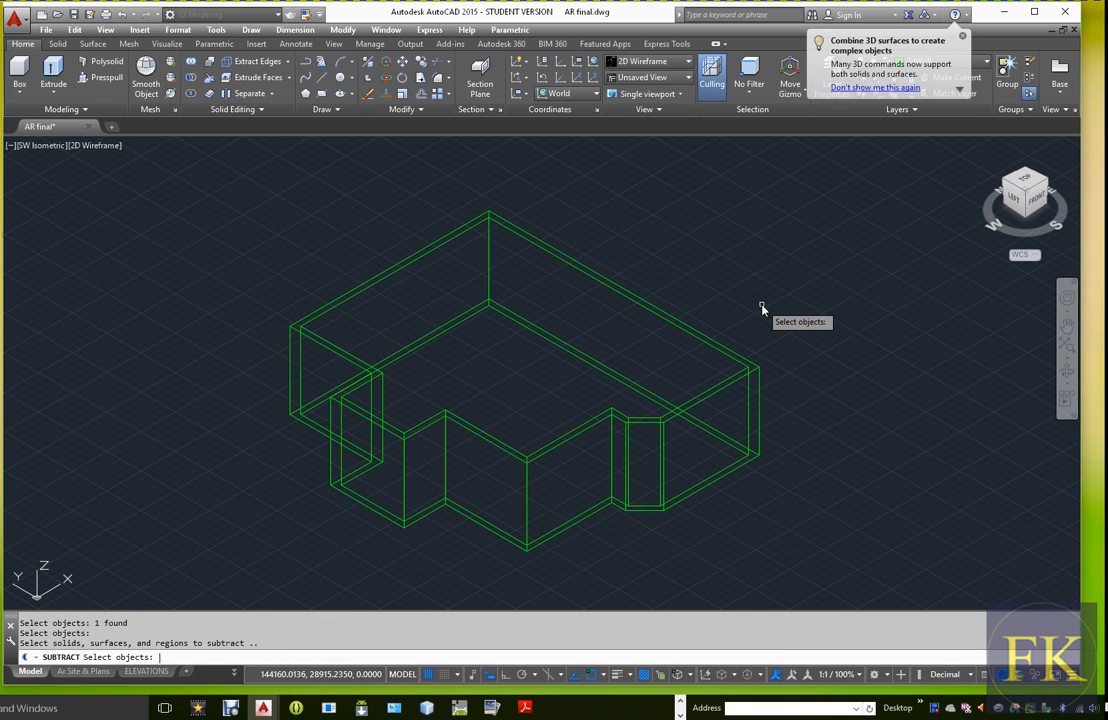
pyautogui.click(720, 386)
pyautogui.press('Return')
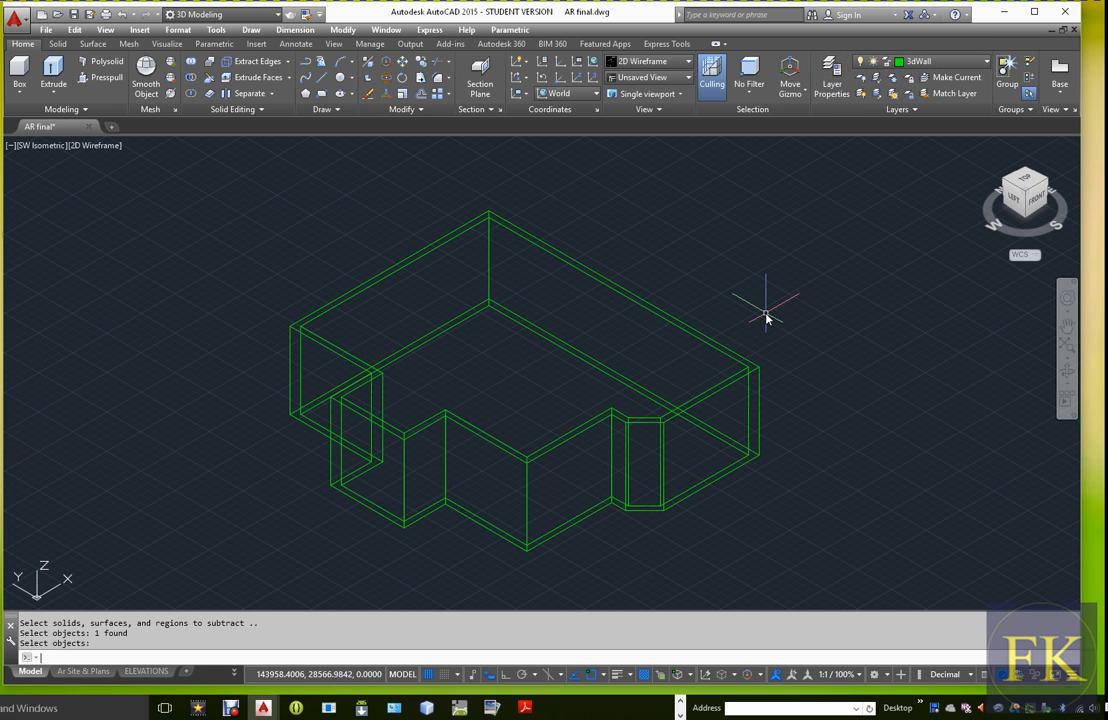
# Examine the subtracted outer walls in the Shaded visual style
pyautogui.click(100, 149)
pyautogui.click(140, 238)
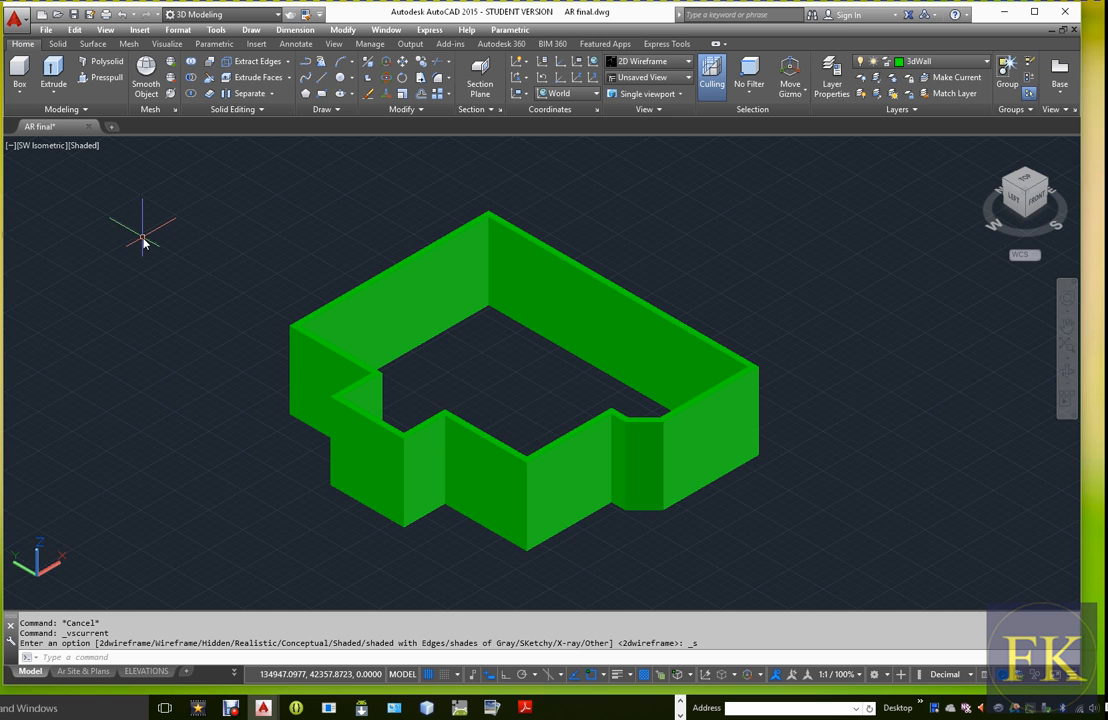
pyautogui.scroll(1, 500, 339)
pyautogui.scroll(-2, 500, 339)
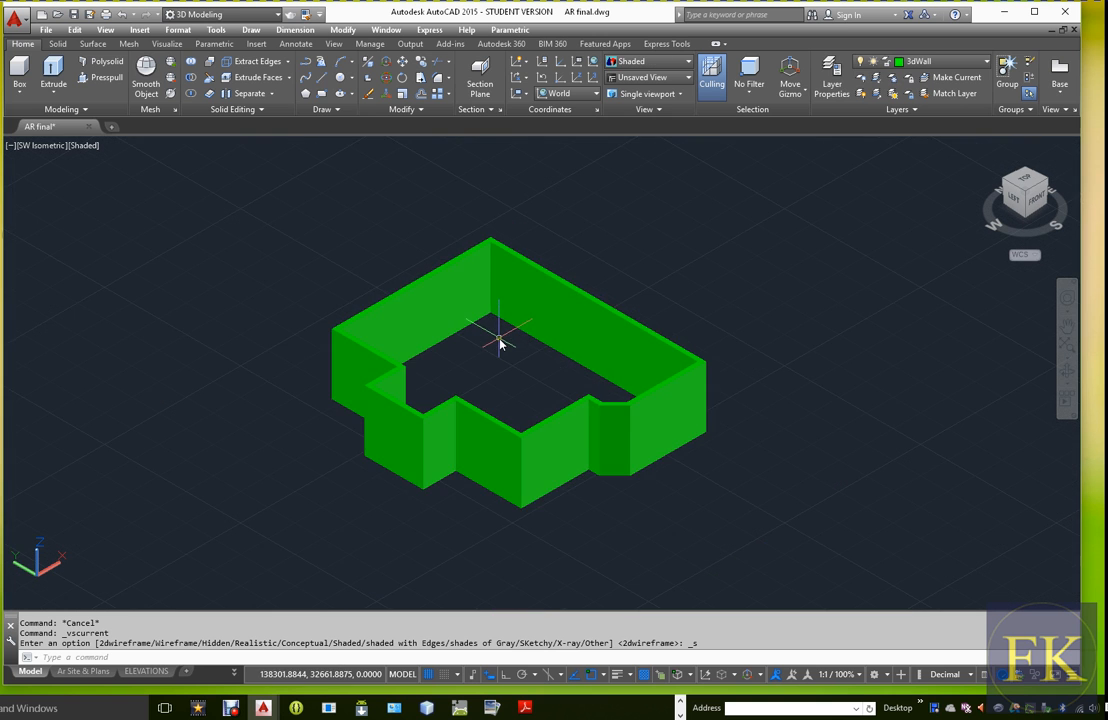
pyautogui.scroll(1, 640, 430)
pyautogui.scroll(-2, 663, 435)
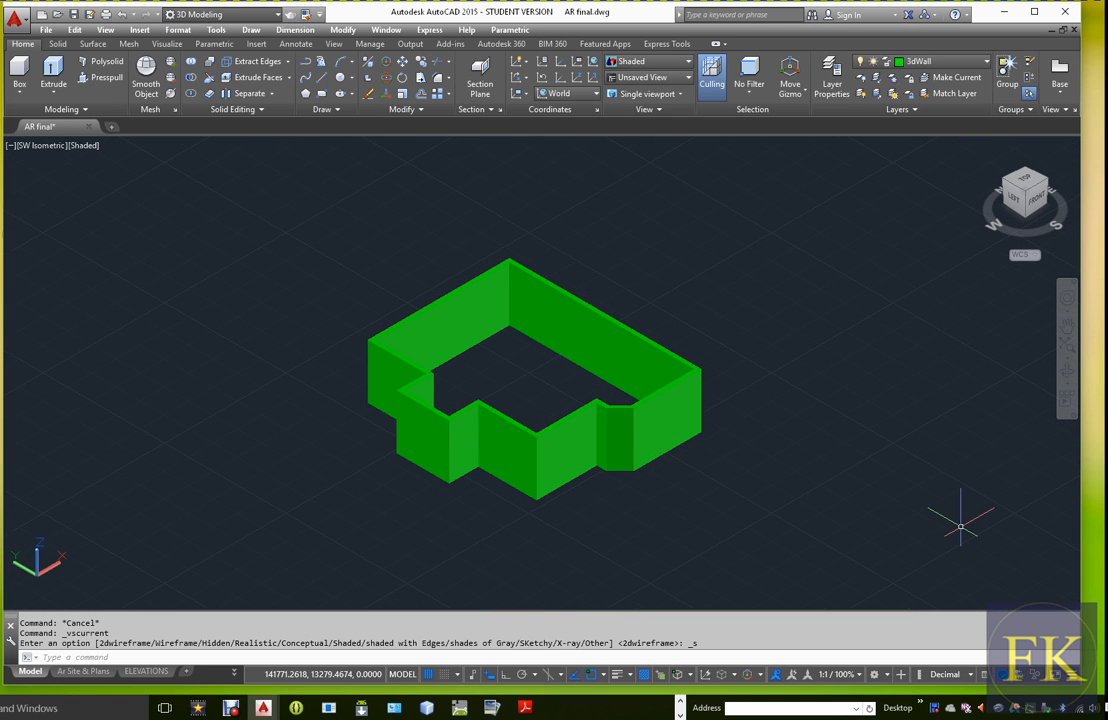
# Undo the latest layer and visual style changes, and set the visual style back to 2D Wireframe
pyautogui.hotkey('ctrl', 'z')
pyautogui.hotkey('ctrl', 'z')
pyautogui.hotkey('ctrl', 'z')
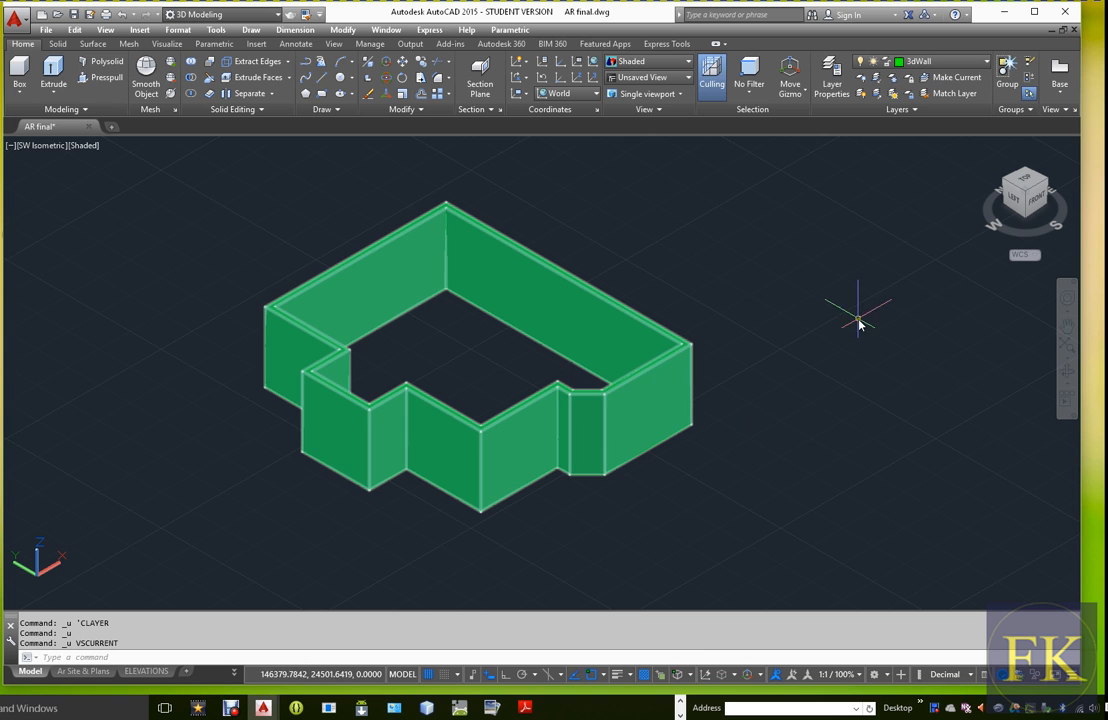
pyautogui.click(83, 146)
pyautogui.click(112, 176)
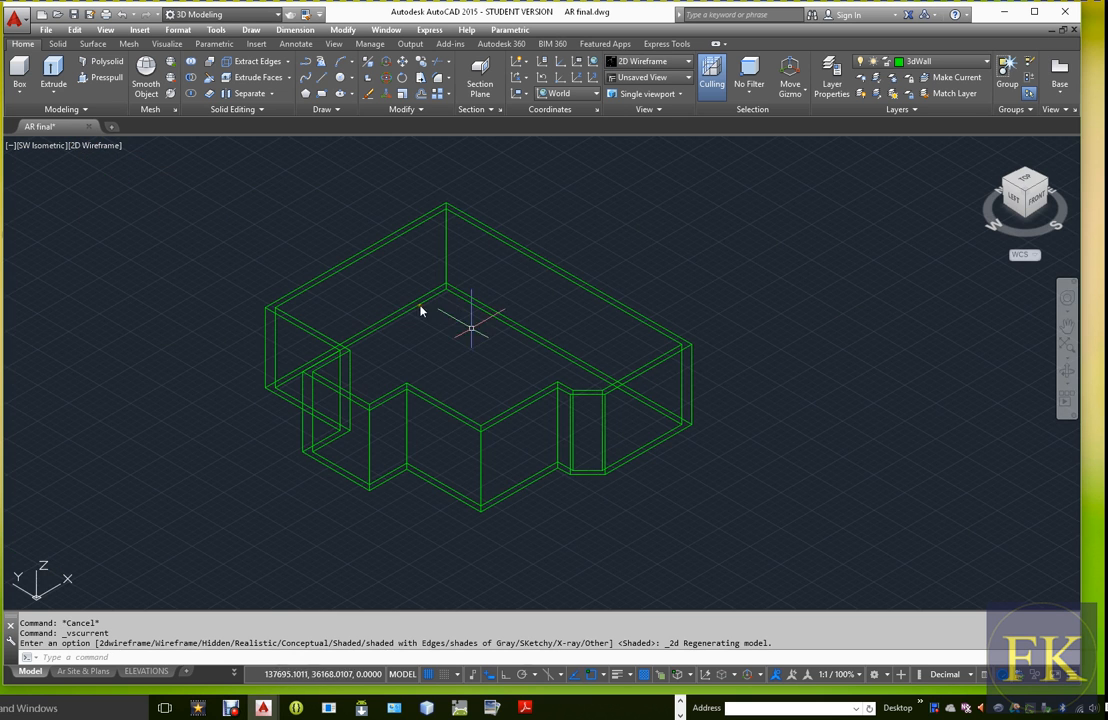
# Turn on the WALL layer to show the 2D wall plan beneath the 3D walls
pyautogui.scroll(3, 658, 430)
pyautogui.scroll(-3, 655, 426)
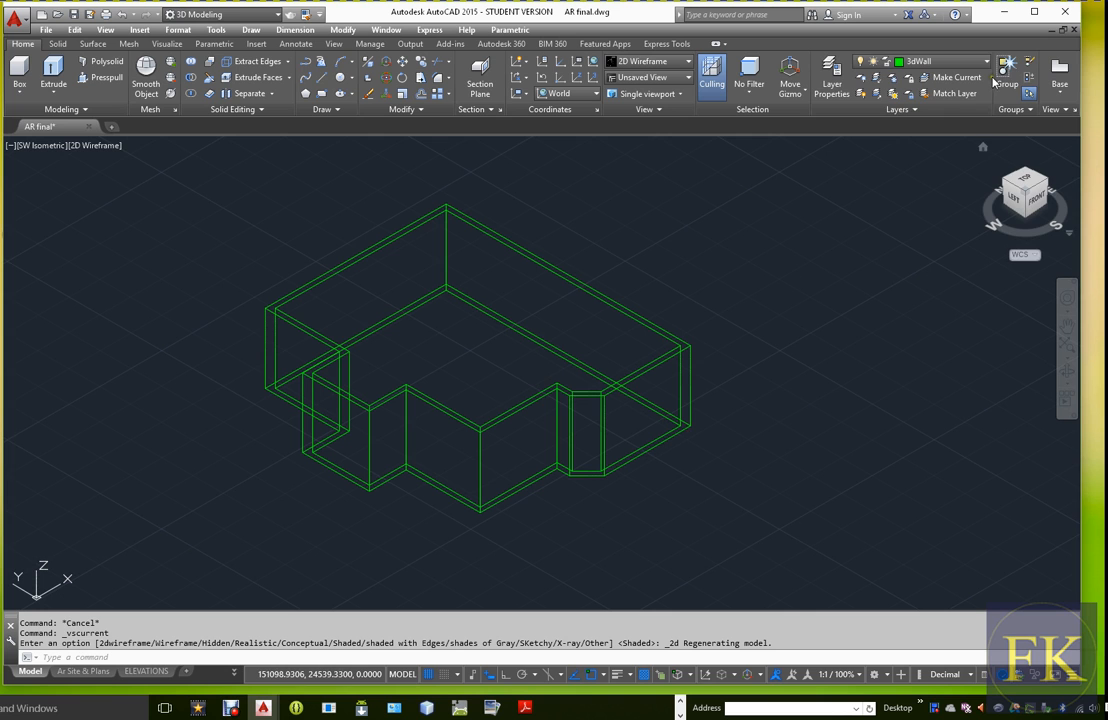
pyautogui.click(945, 61)
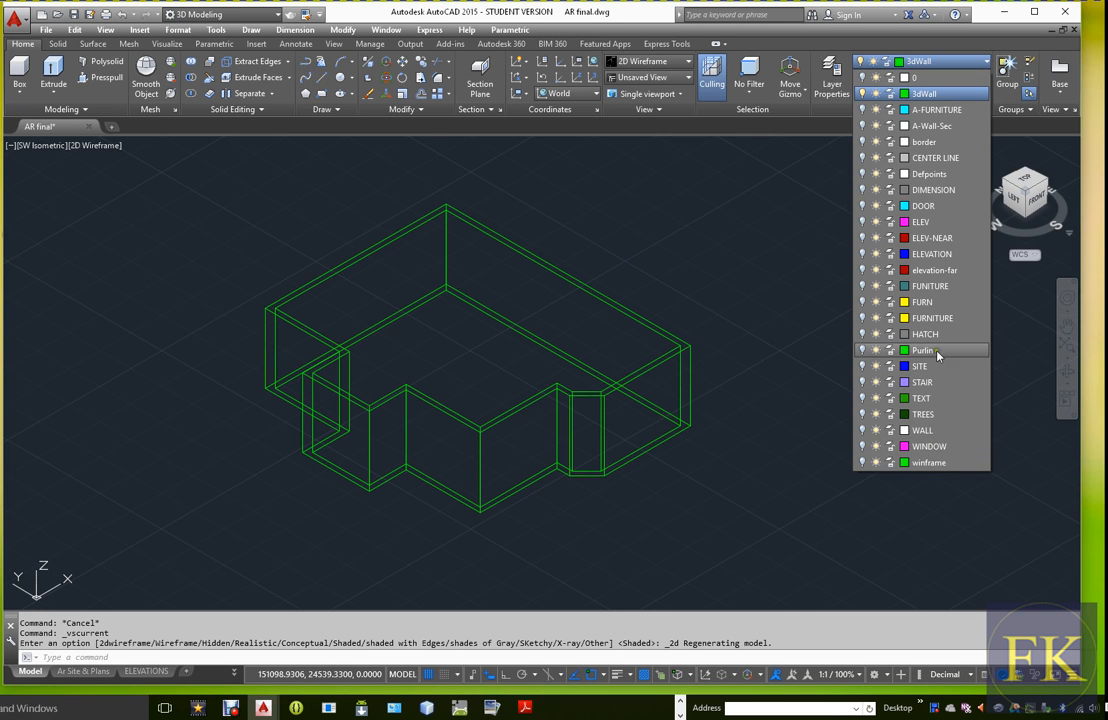
pyautogui.click(863, 431)
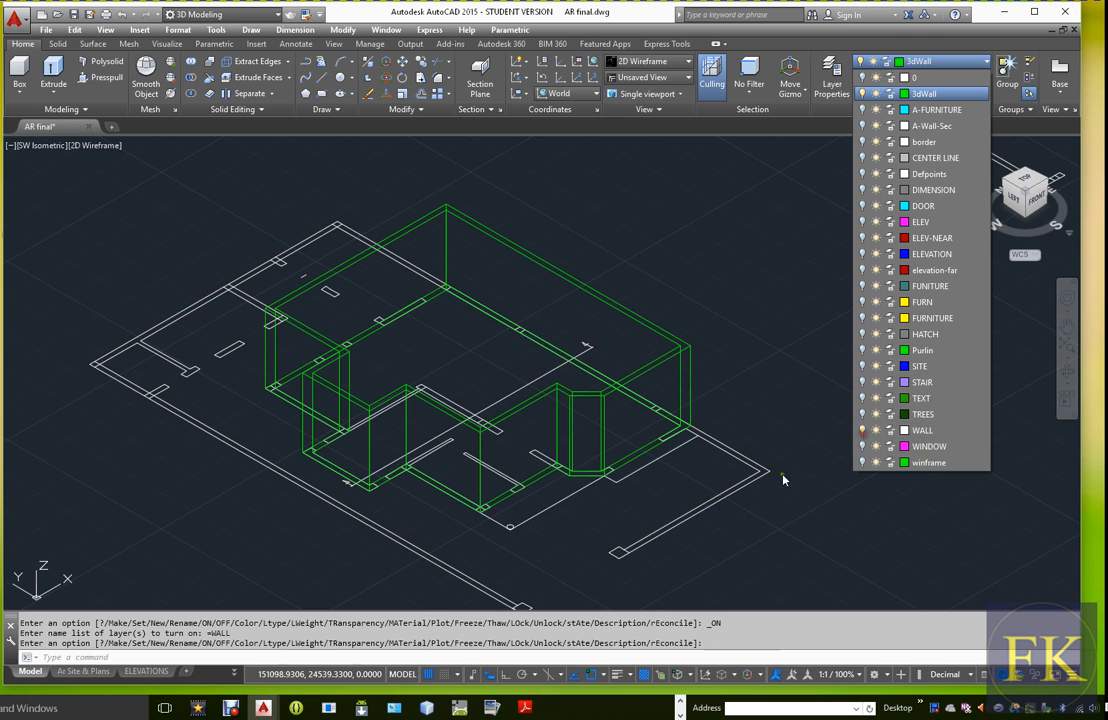
pyautogui.press('Escape')
# Draw a vertical line on the outer wall face from the opening's edge nearest the angled bay, perpendicular to the wall's top edge
pyautogui.scroll(2, 665, 452)
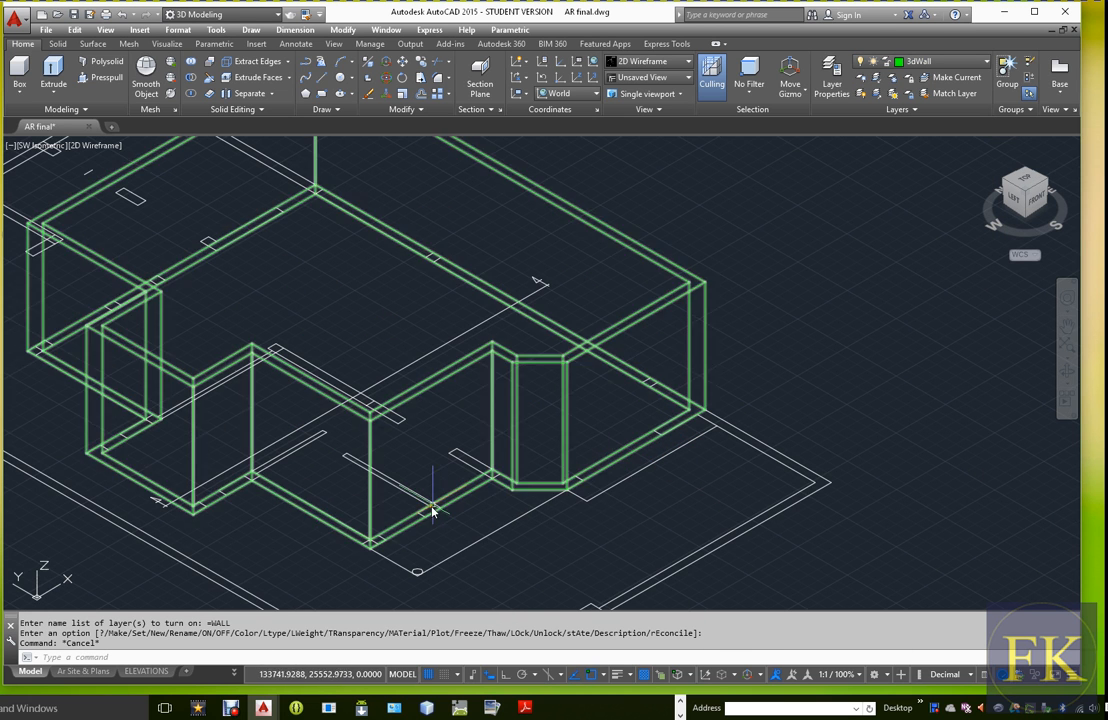
pyautogui.scroll(-2, 463, 508)
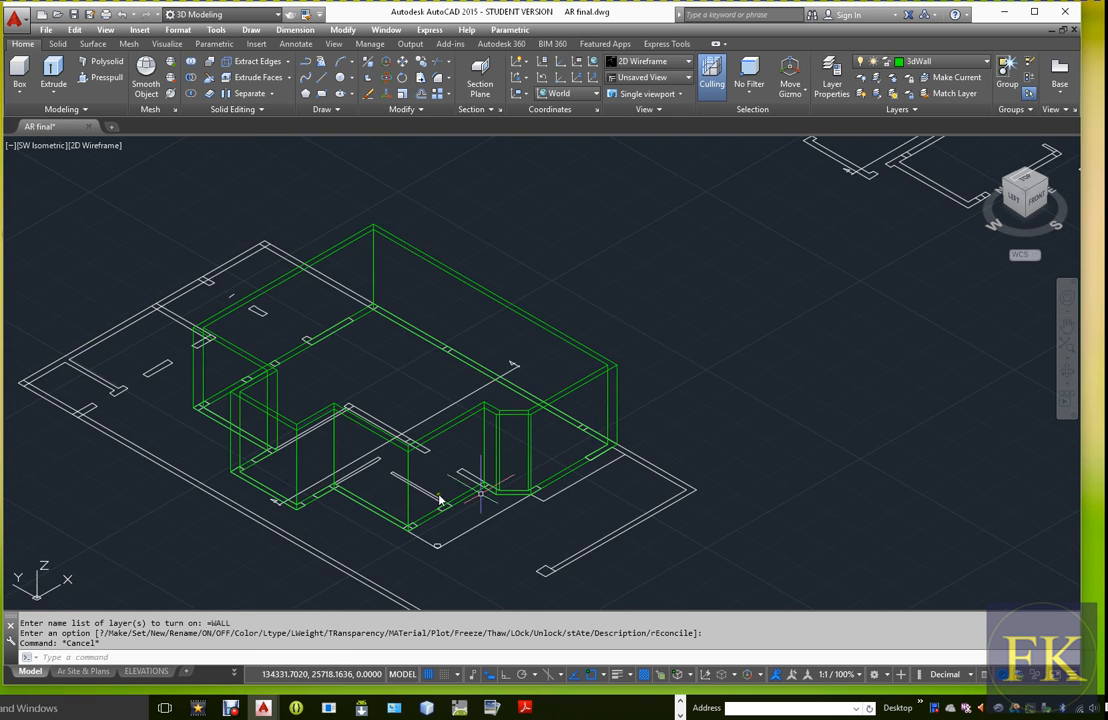
pyautogui.scroll(4, 574, 487)
pyautogui.moveTo(688, 484); pyautogui.dragTo(668, 515, button='middle')
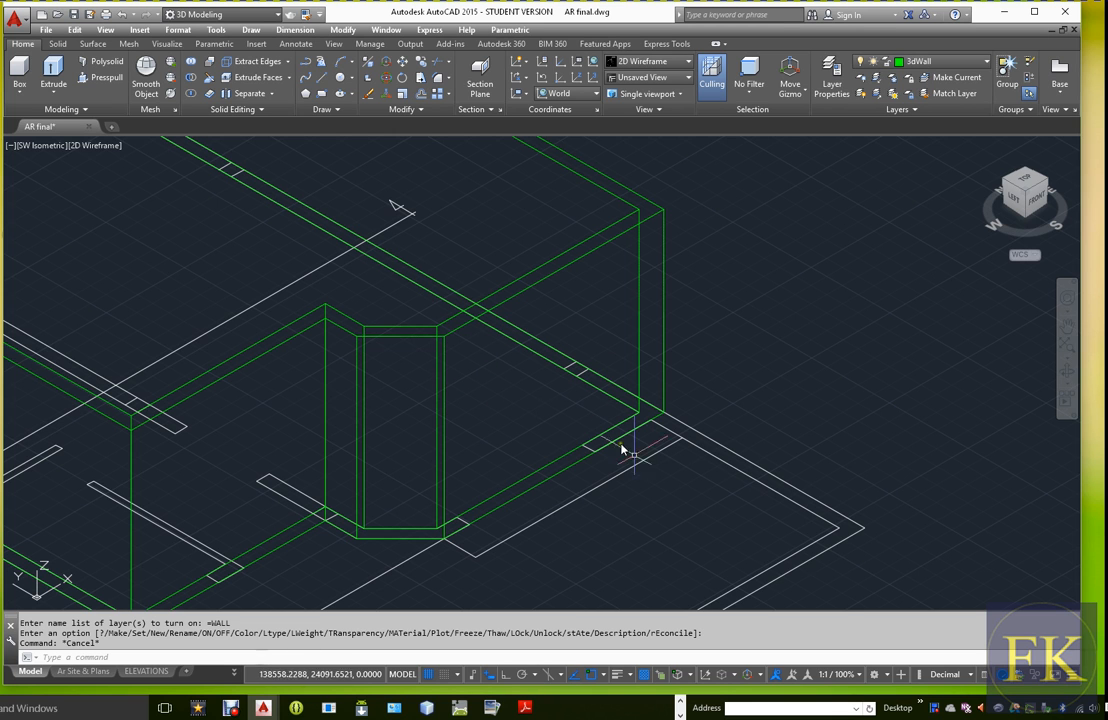
pyautogui.write('L')
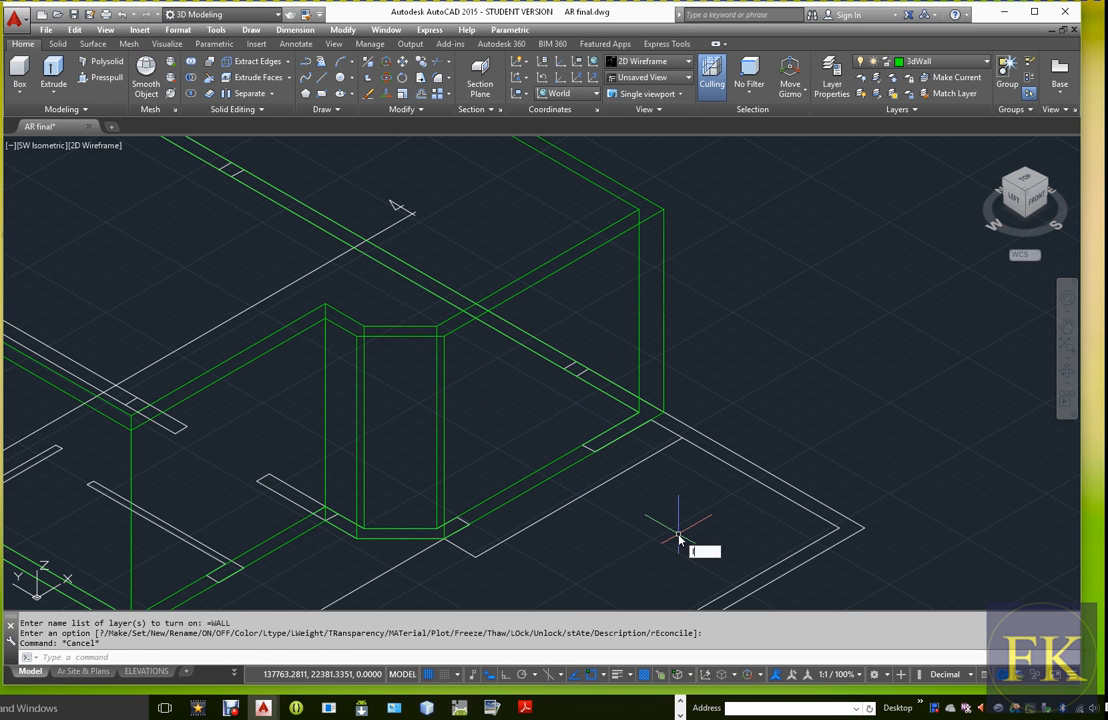
pyautogui.press('Return')
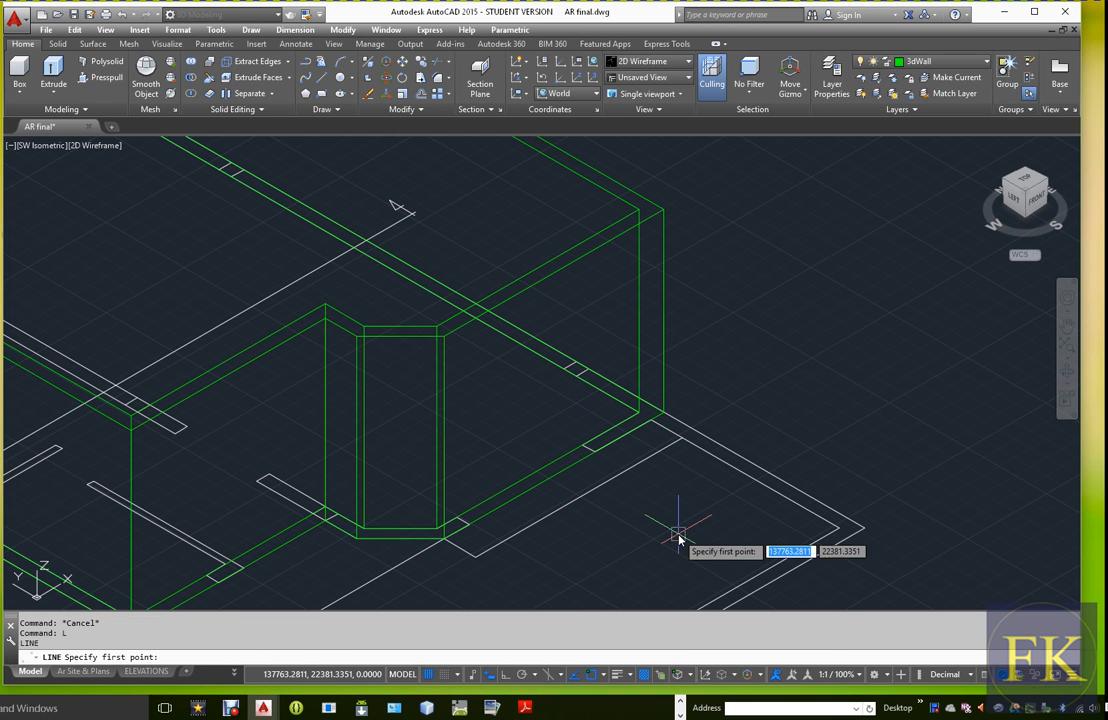
pyautogui.click(470, 522)
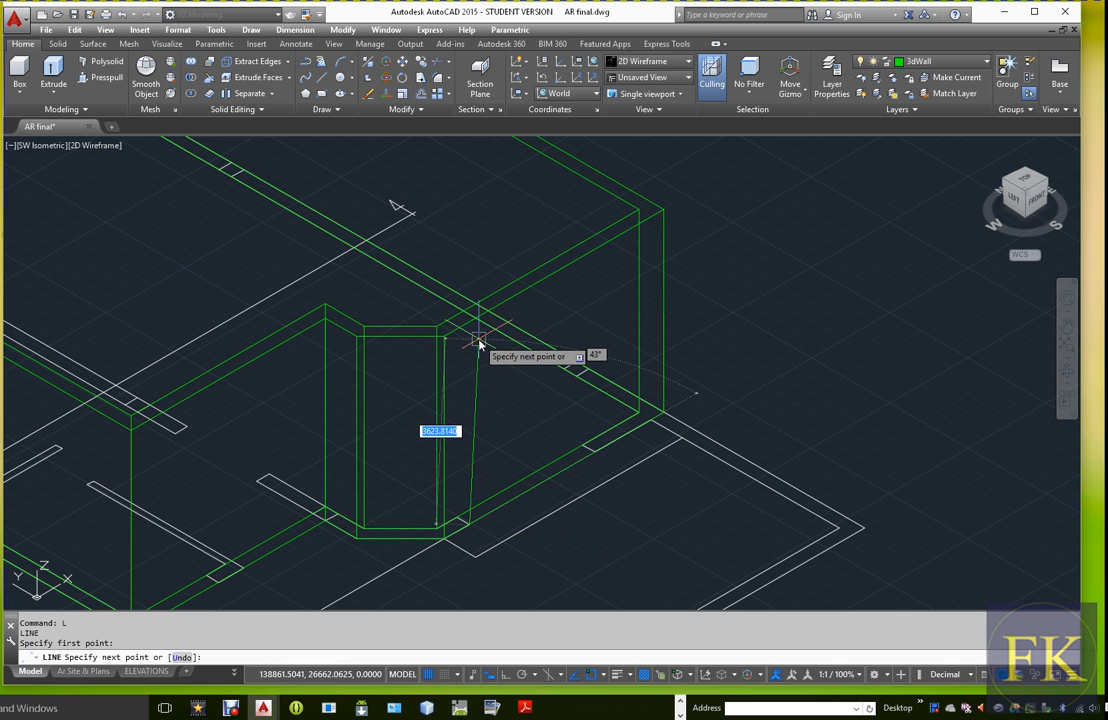
pyautogui.keyDown('shift'); pyautogui.rightClick(478, 343); pyautogui.keyUp('shift')
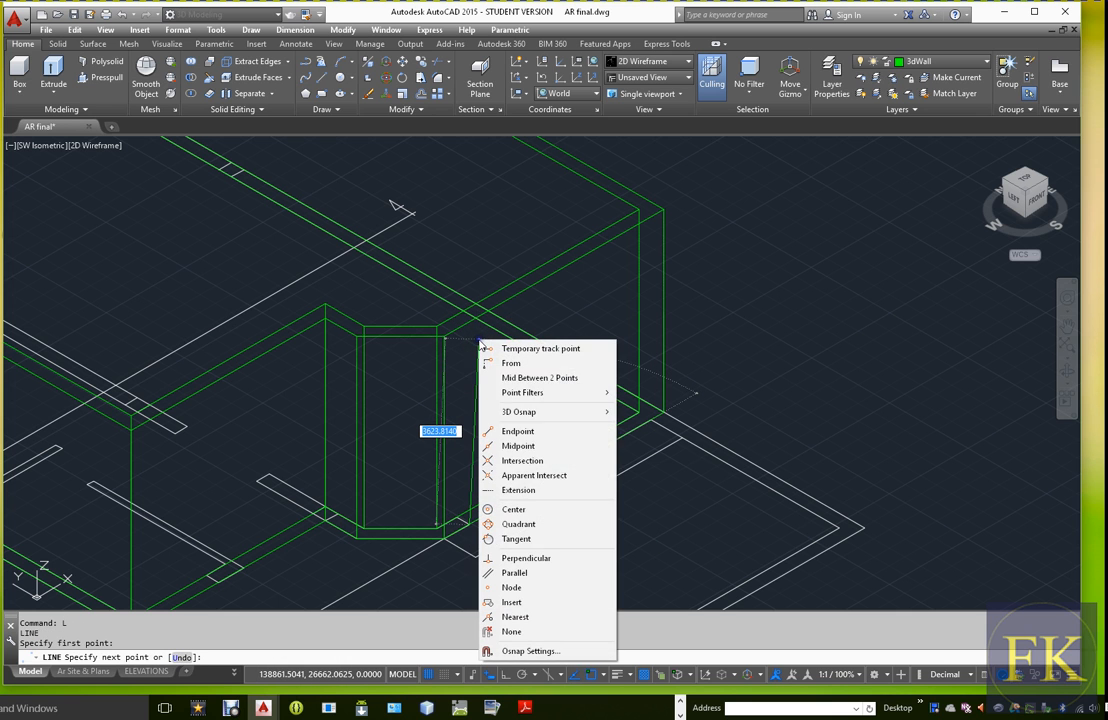
pyautogui.click(527, 559)
pyautogui.click(470, 323)
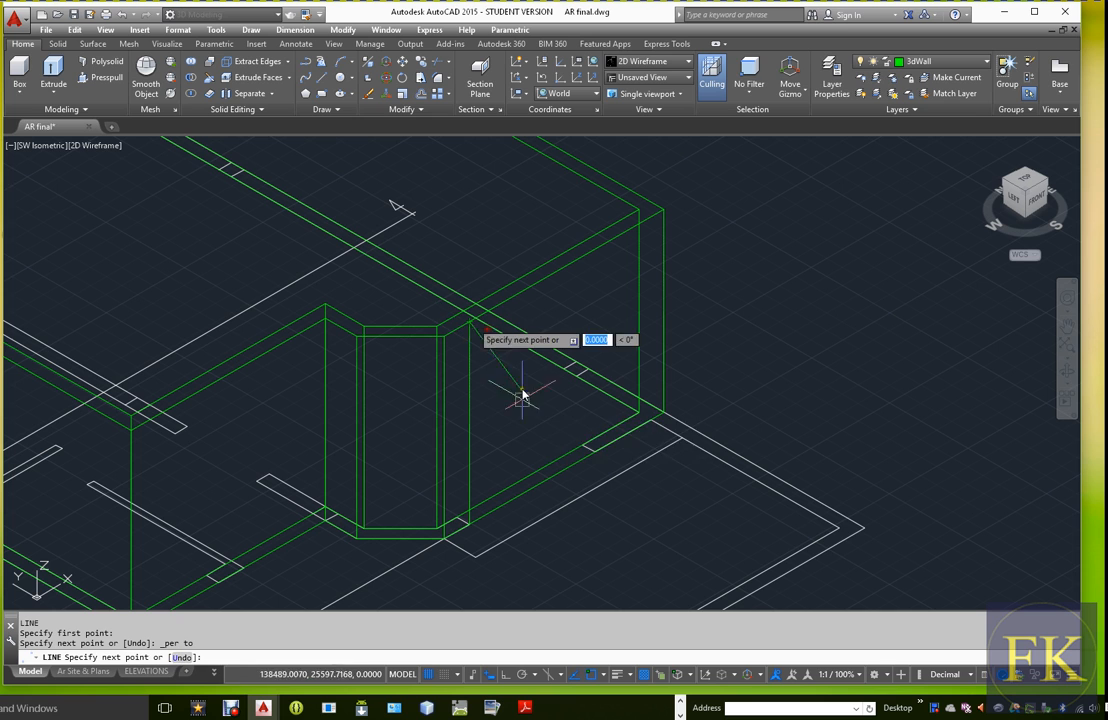
pyautogui.press('Escape')
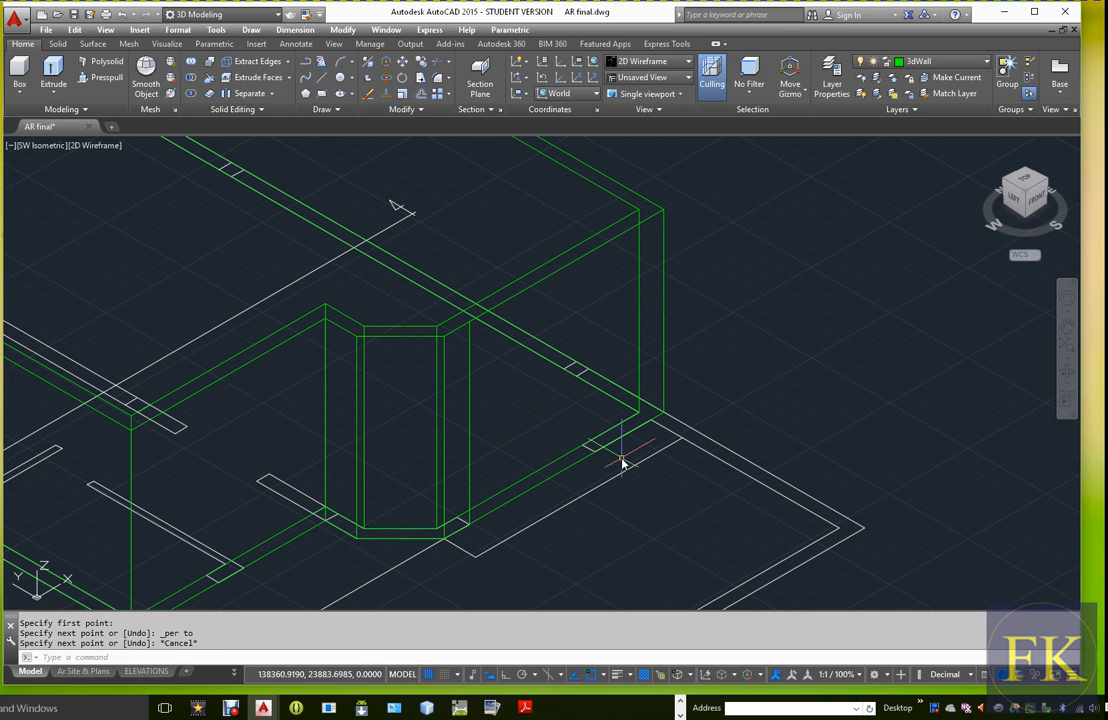
# Draw a second vertical line from the opening's other edge, near the building corner, perpendicular to the wall's top edge
pyautogui.write('L')
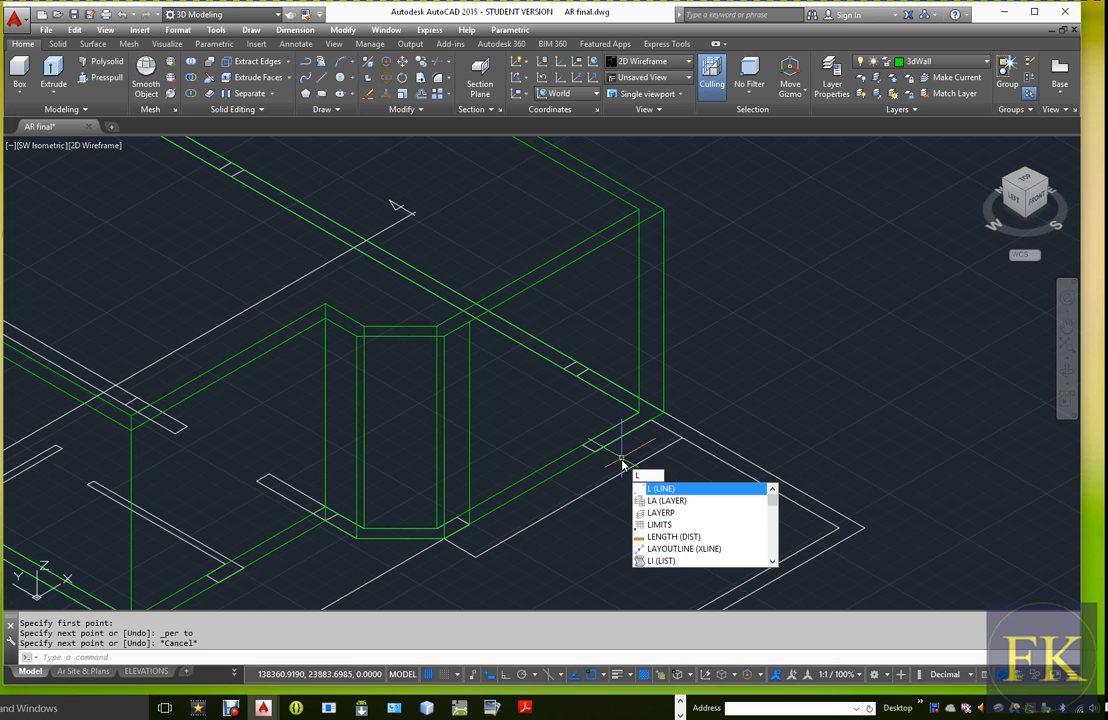
pyautogui.press('Escape')
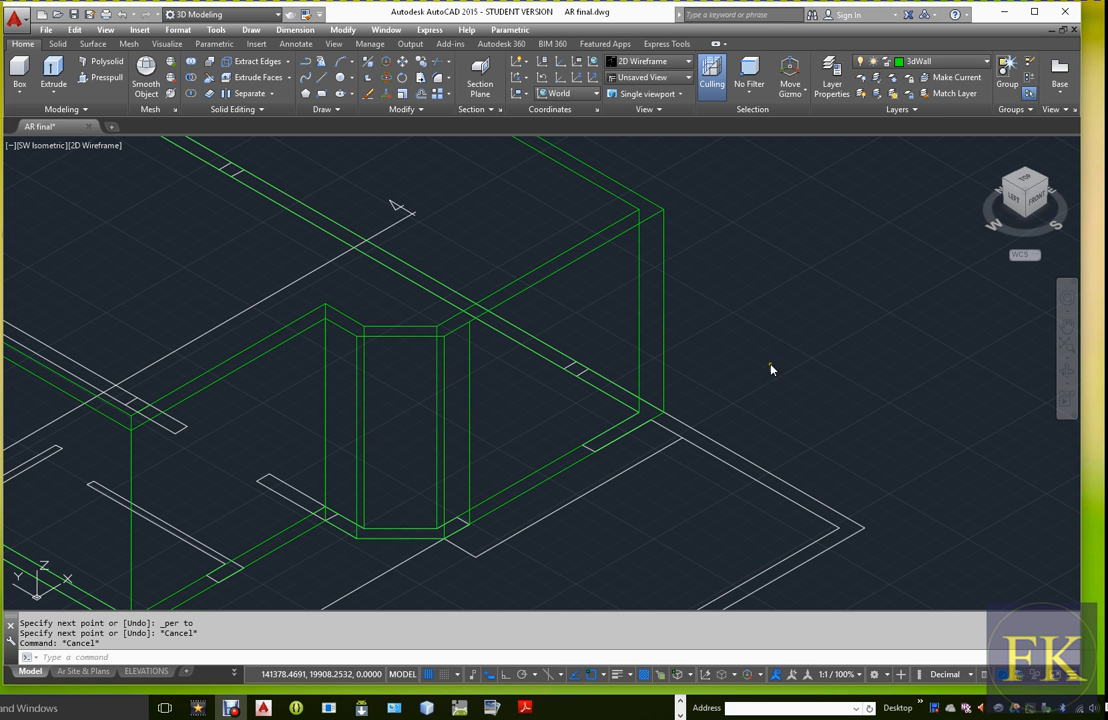
pyautogui.write('L')
pyautogui.press('Return')
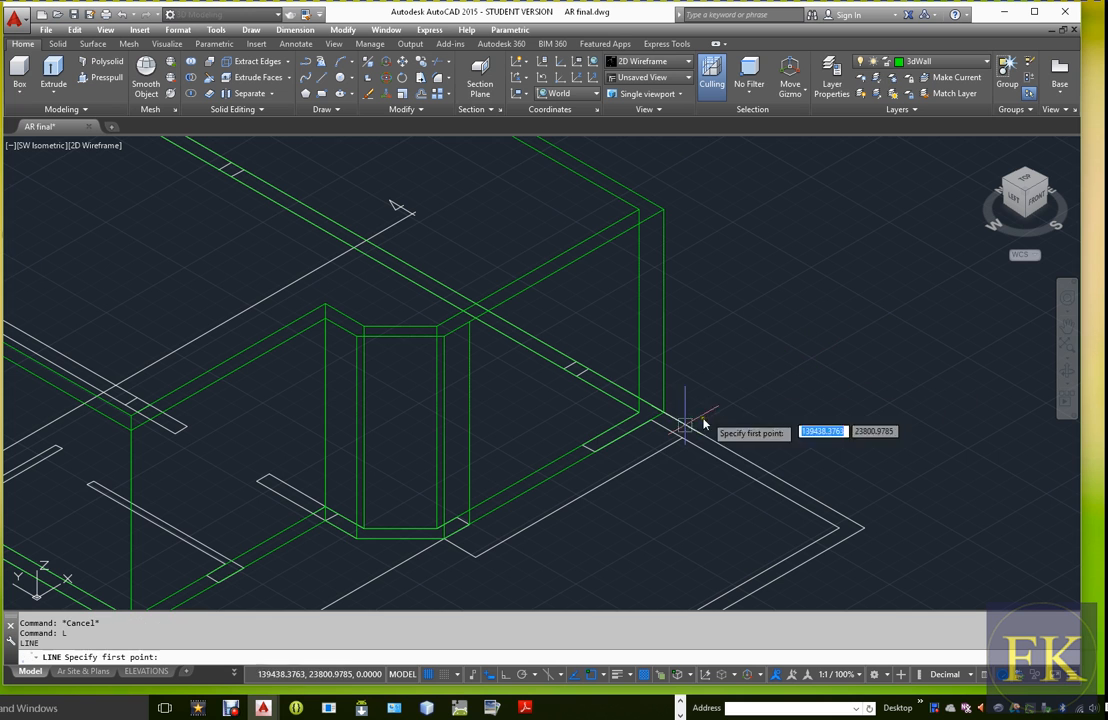
pyautogui.click(595, 453)
pyautogui.keyDown('shift'); pyautogui.rightClick(590, 306); pyautogui.keyUp('shift')
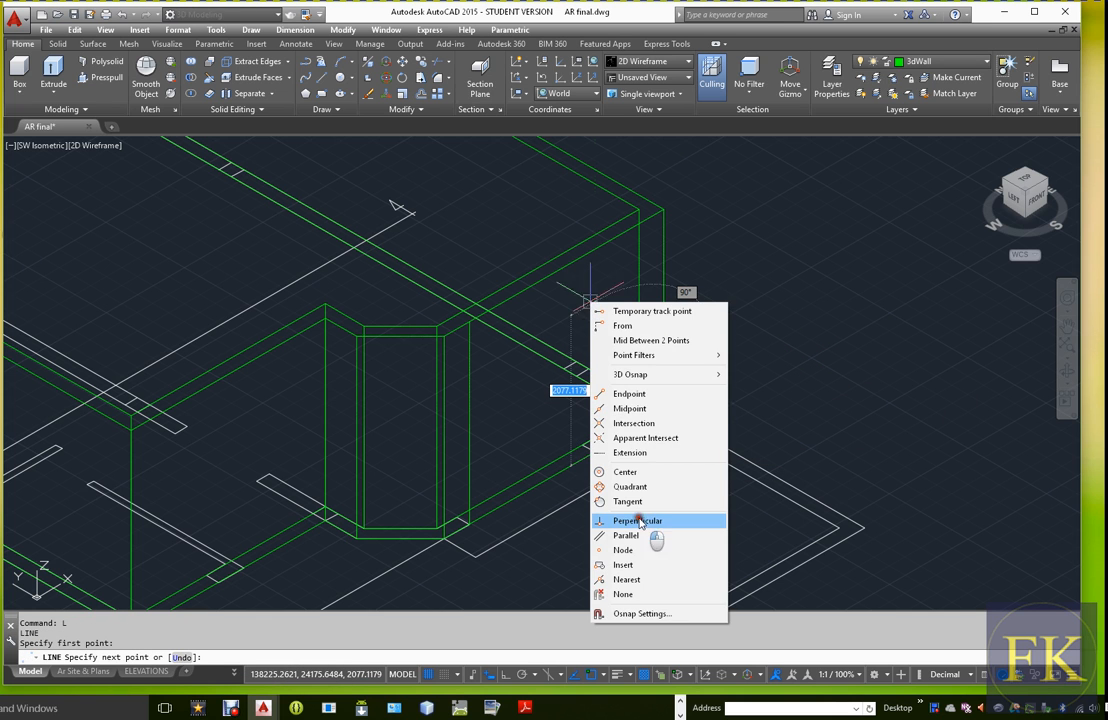
pyautogui.click(640, 521)
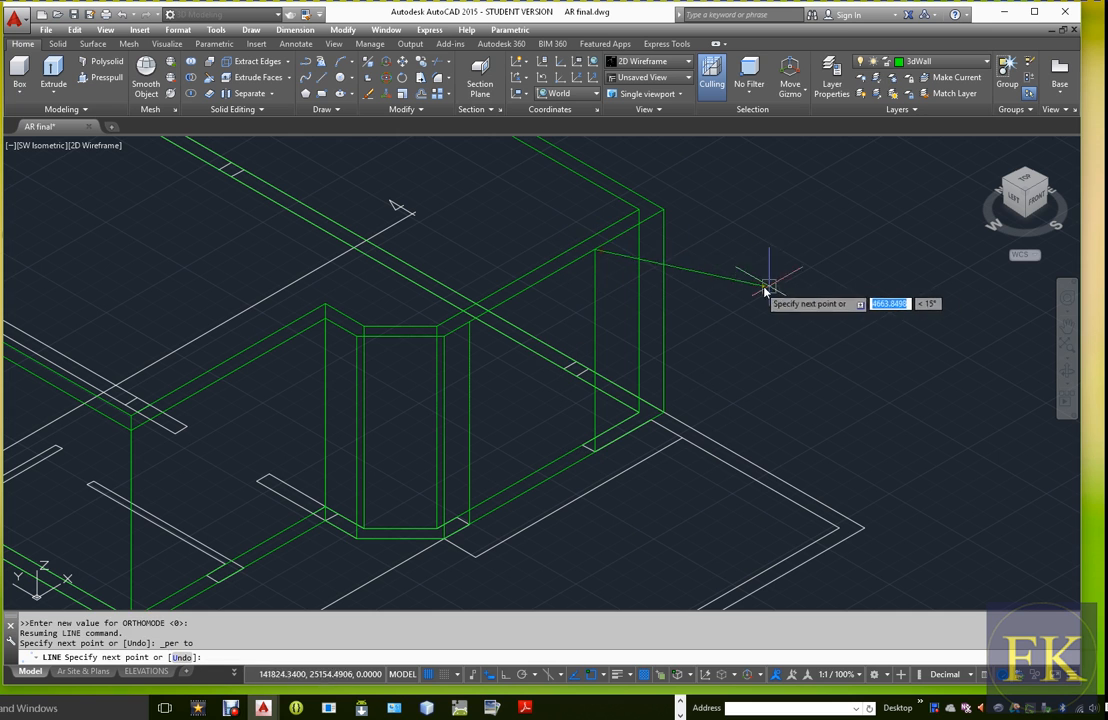
pyautogui.press('Escape')
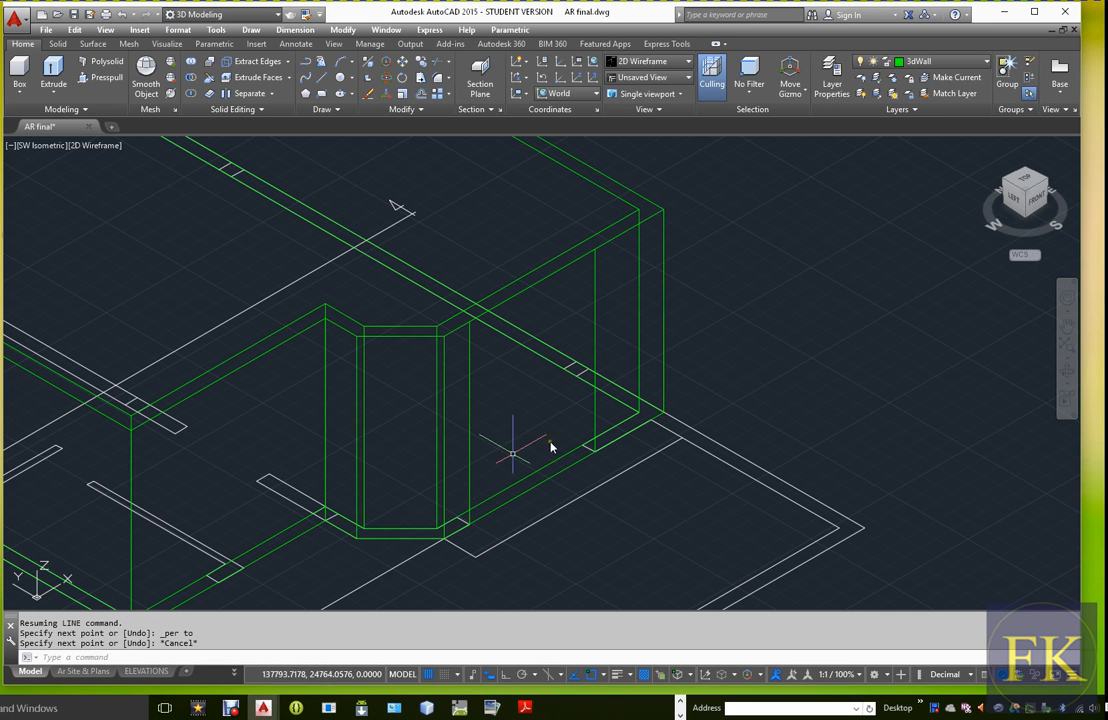
# Create a red layer named 3dwin and make it the current layer
pyautogui.click(829, 66)
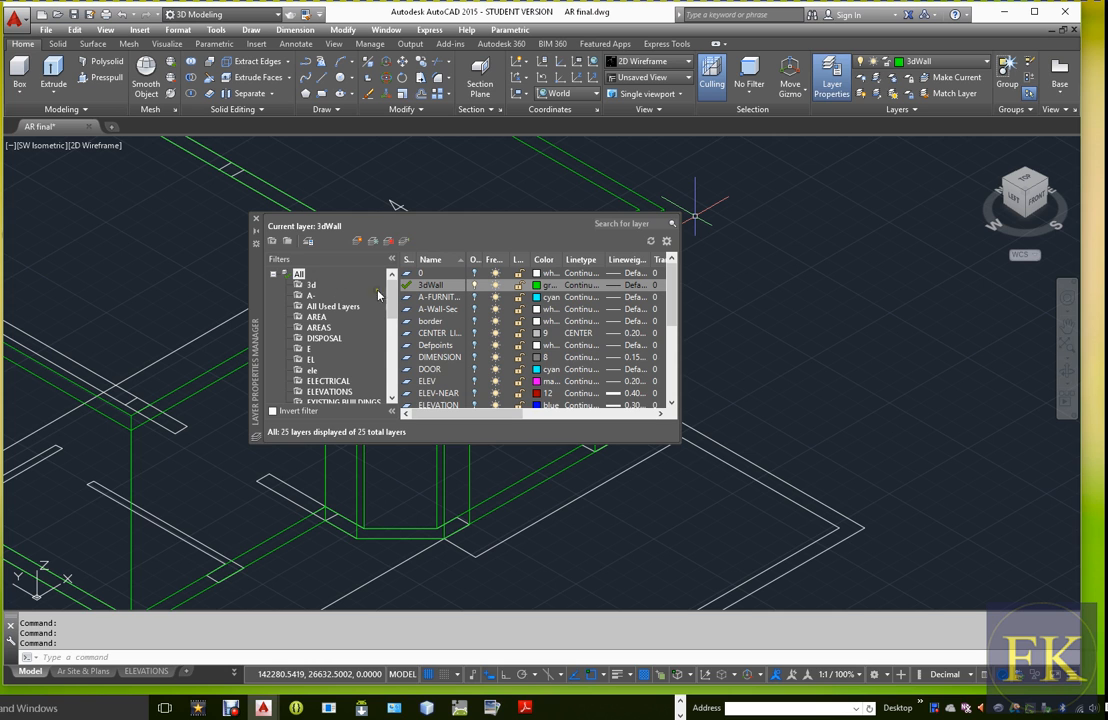
pyautogui.click(373, 242)
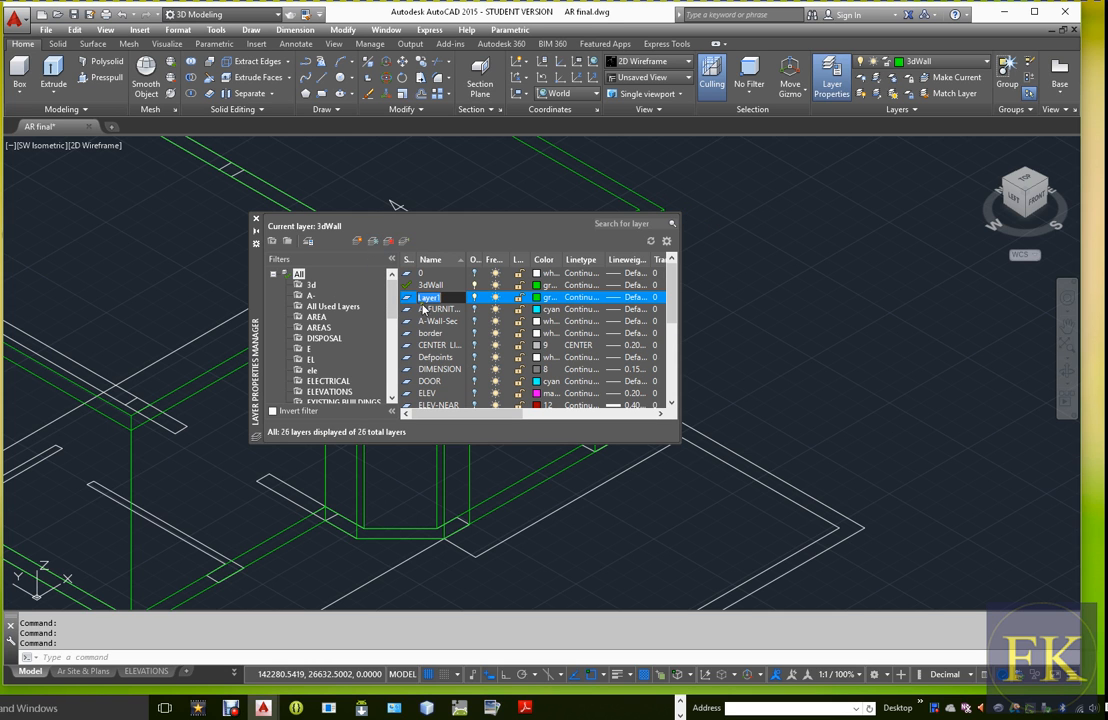
pyautogui.write('3dwin')
pyautogui.click(538, 298)
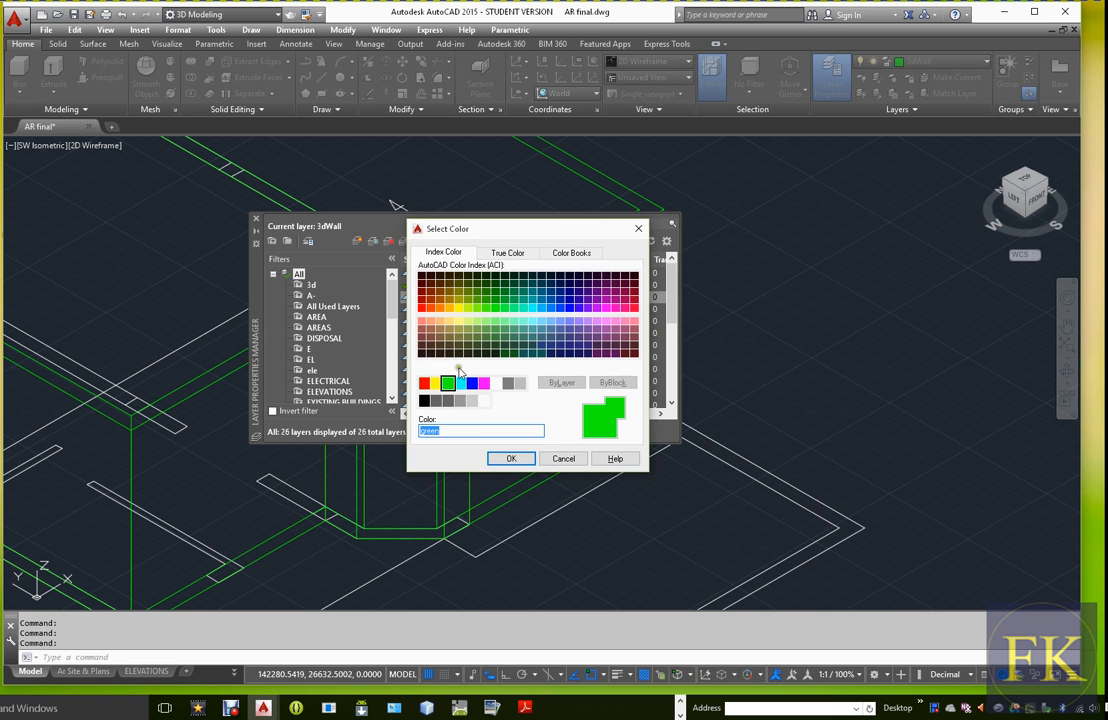
pyautogui.click(425, 384)
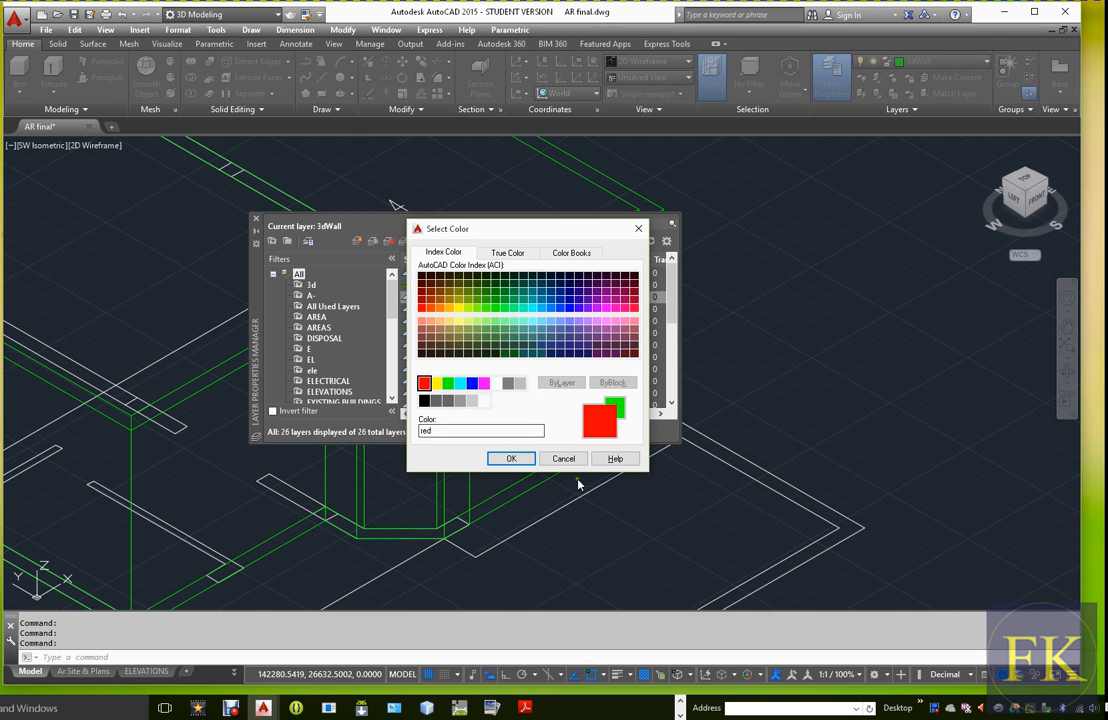
pyautogui.click(511, 458)
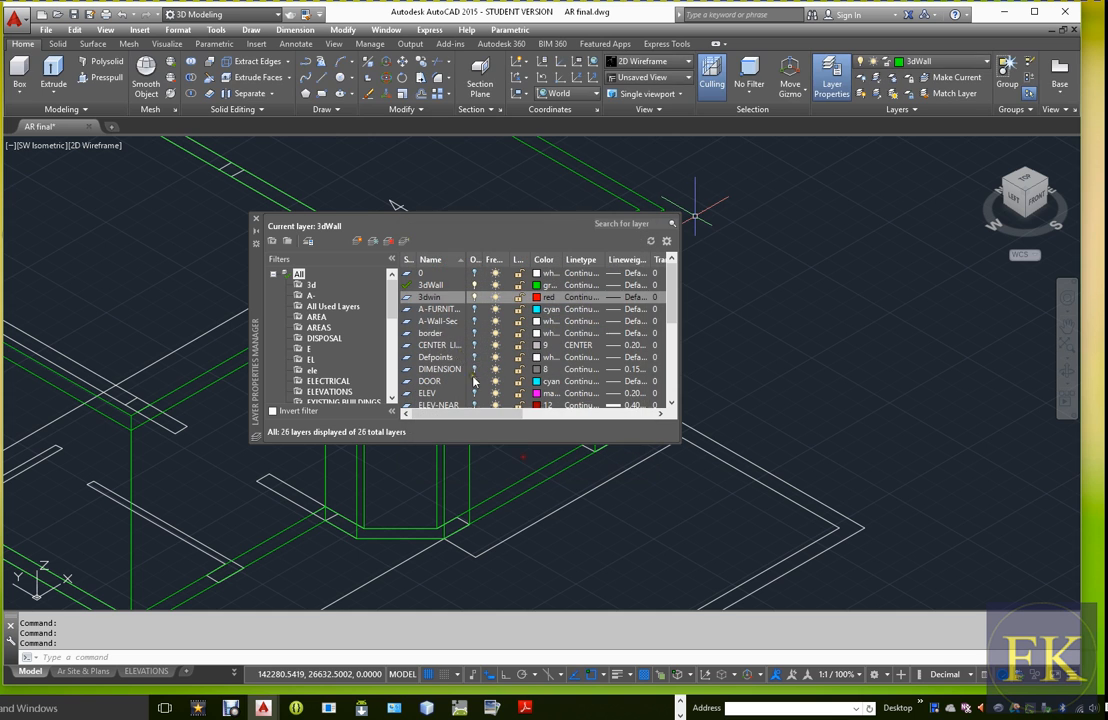
pyautogui.doubleClick(407, 298)
pyautogui.click(256, 221)
pyautogui.press('Escape')
# Move the two vertical lines marking the window opening's edges to the 3dwin layer
pyautogui.click(595, 303)
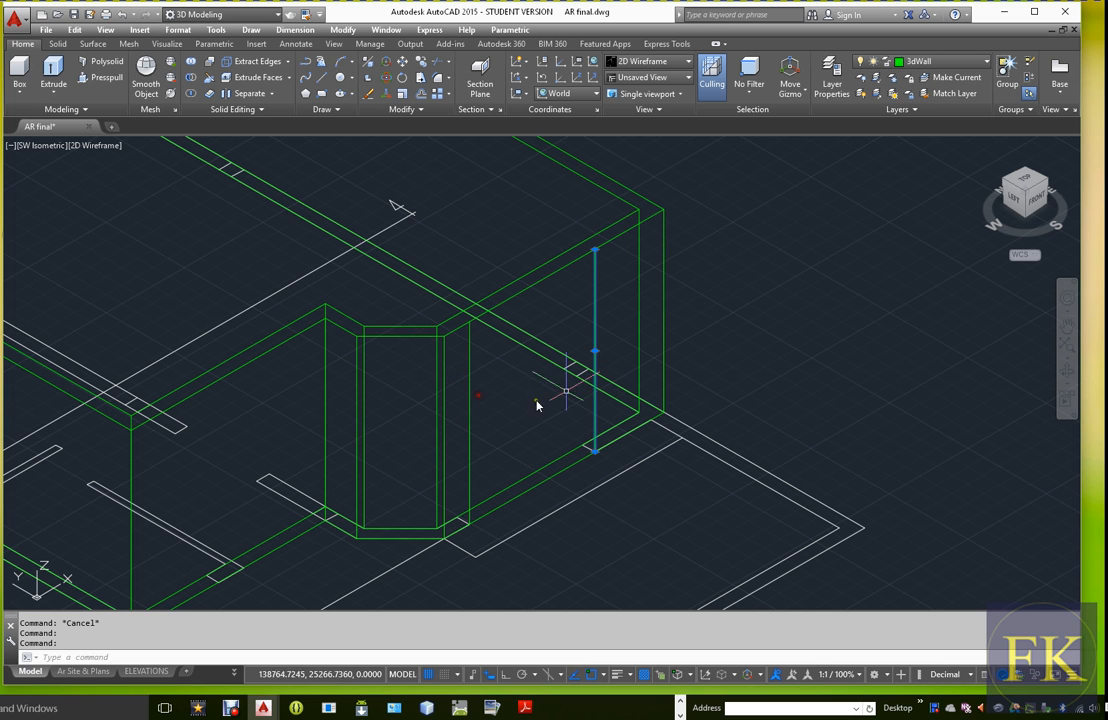
pyautogui.click(469, 393)
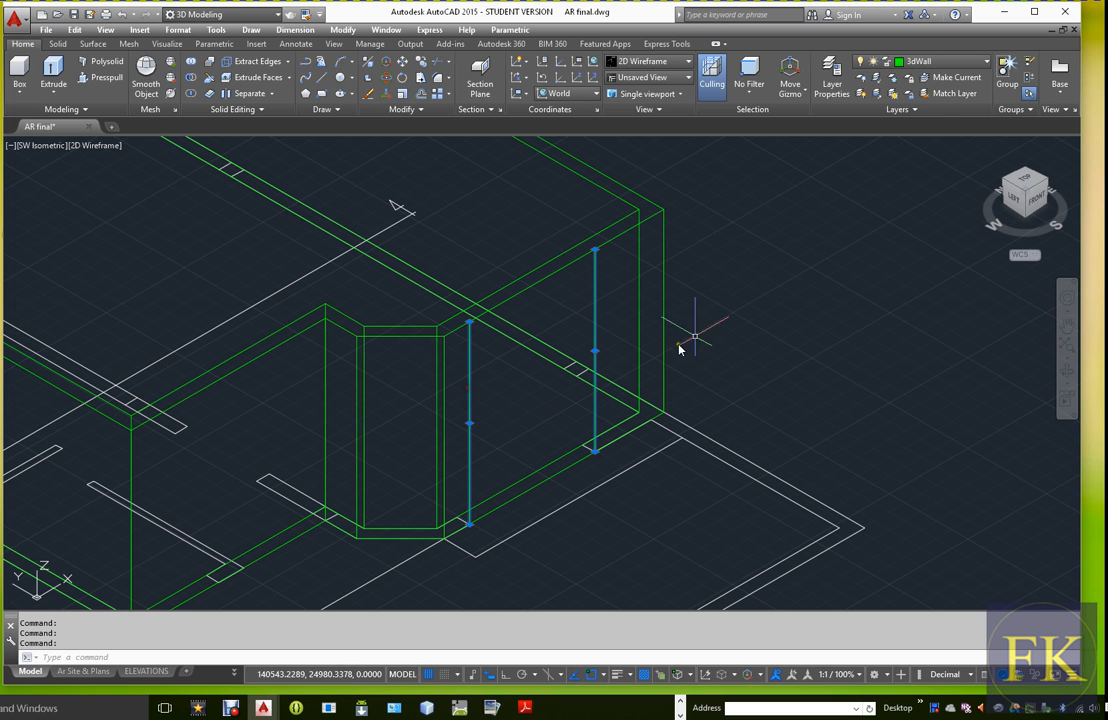
pyautogui.click(960, 62)
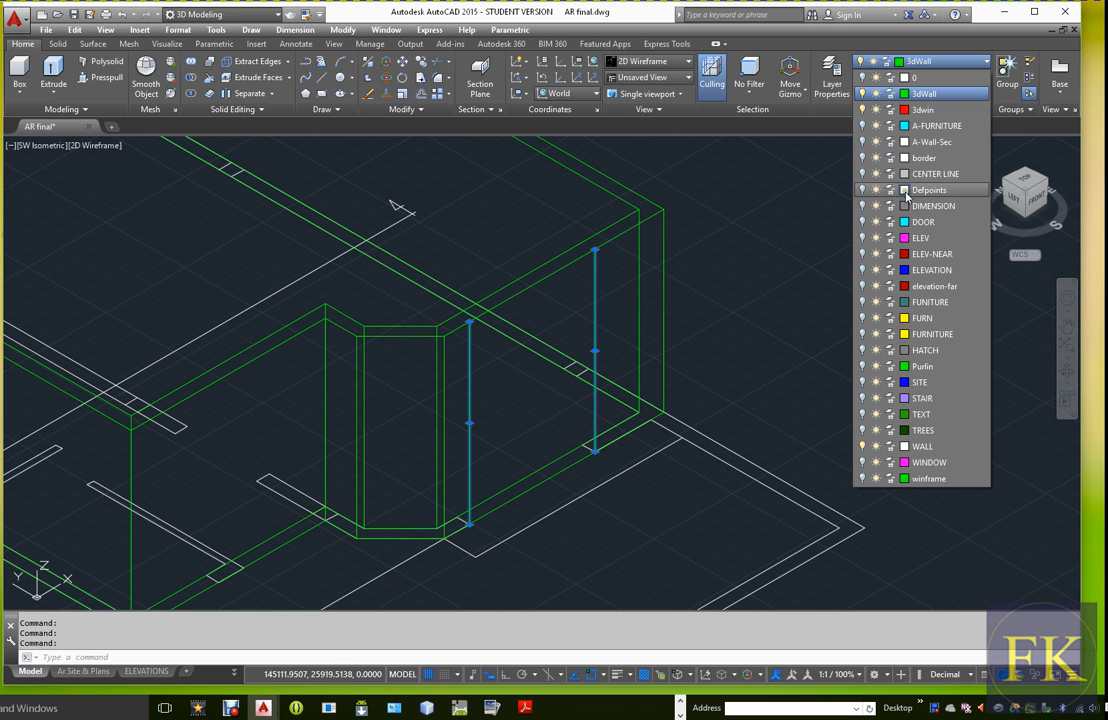
pyautogui.click(915, 108)
pyautogui.press('Escape')
pyautogui.press('Escape')
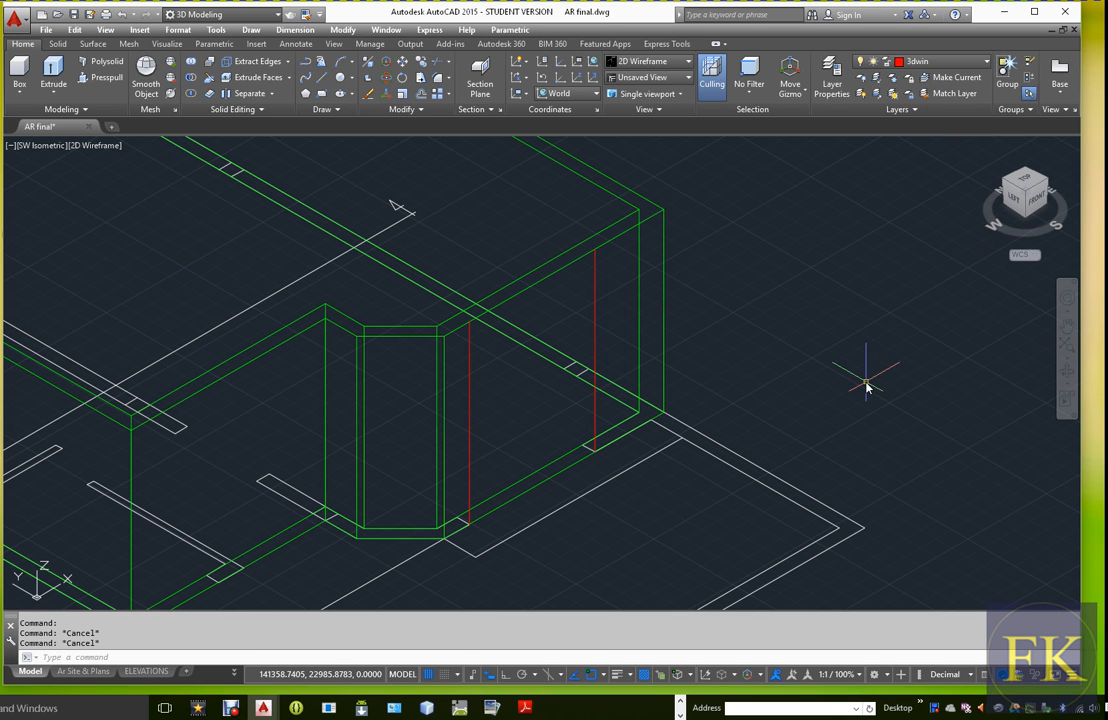
# Draw a line along the wall's top edge connecting the upper ends of the two red vertical lines
pyautogui.write('l')
pyautogui.press('Return')
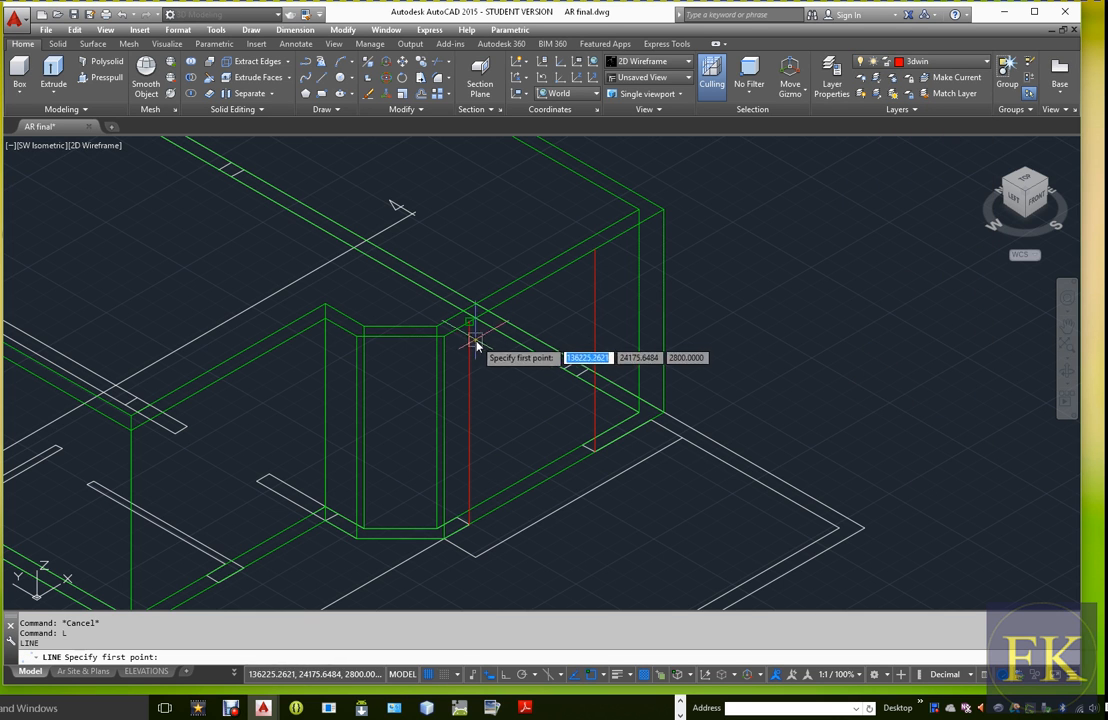
pyautogui.click(597, 252)
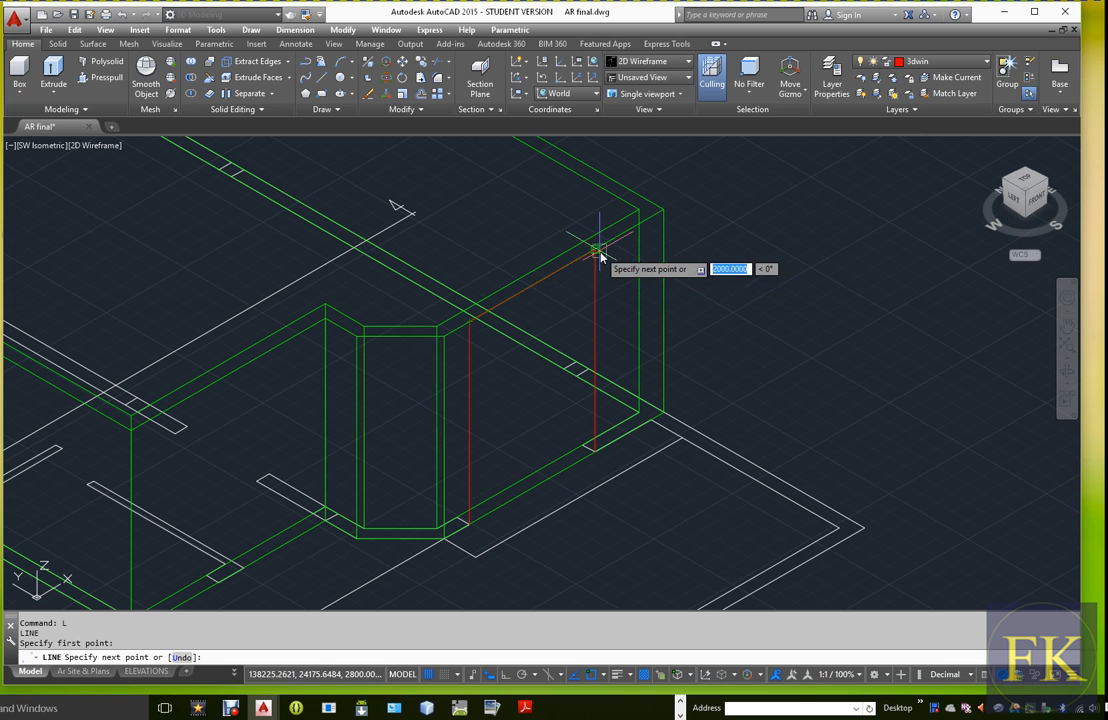
pyautogui.press('Return')
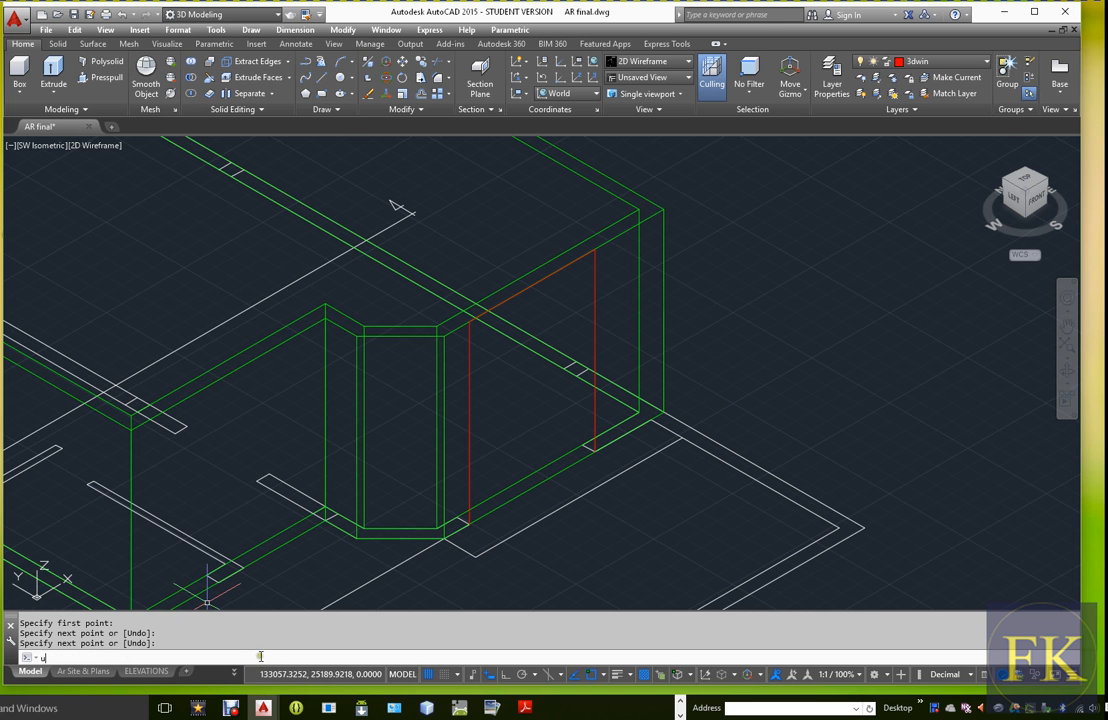
# Align the UCS to the wall face with 3 points: origin at the bay-side line's upper end, X down that line, Y toward the other line
pyautogui.write('cs')
pyautogui.press('Return')
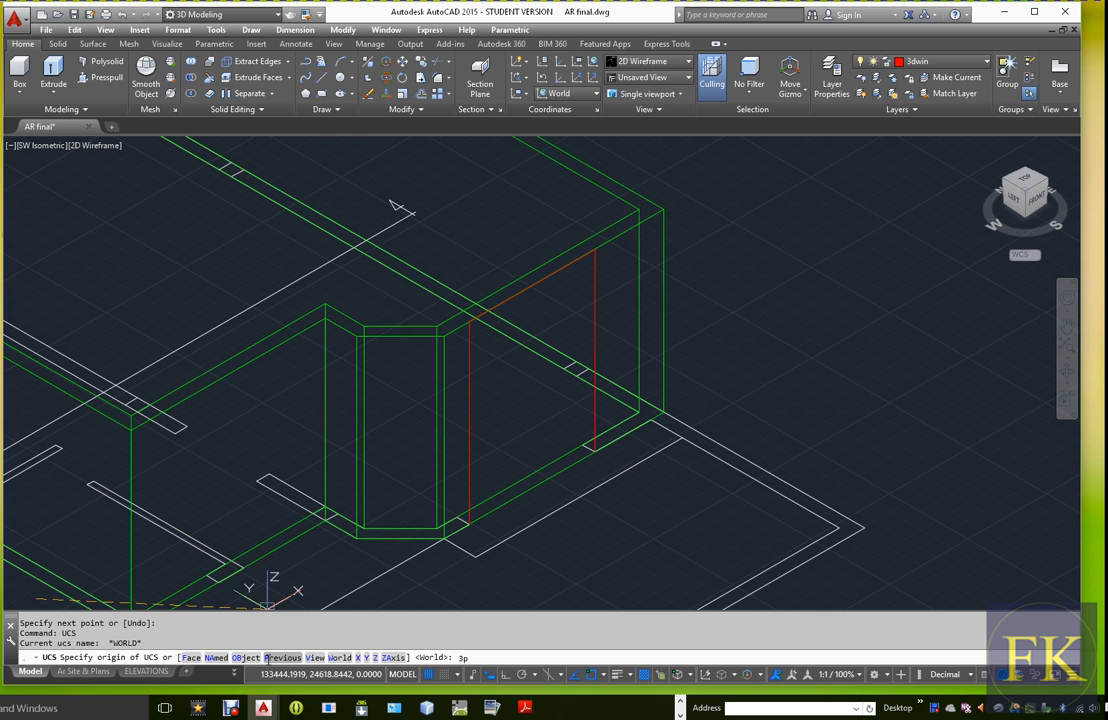
pyautogui.press('Return')
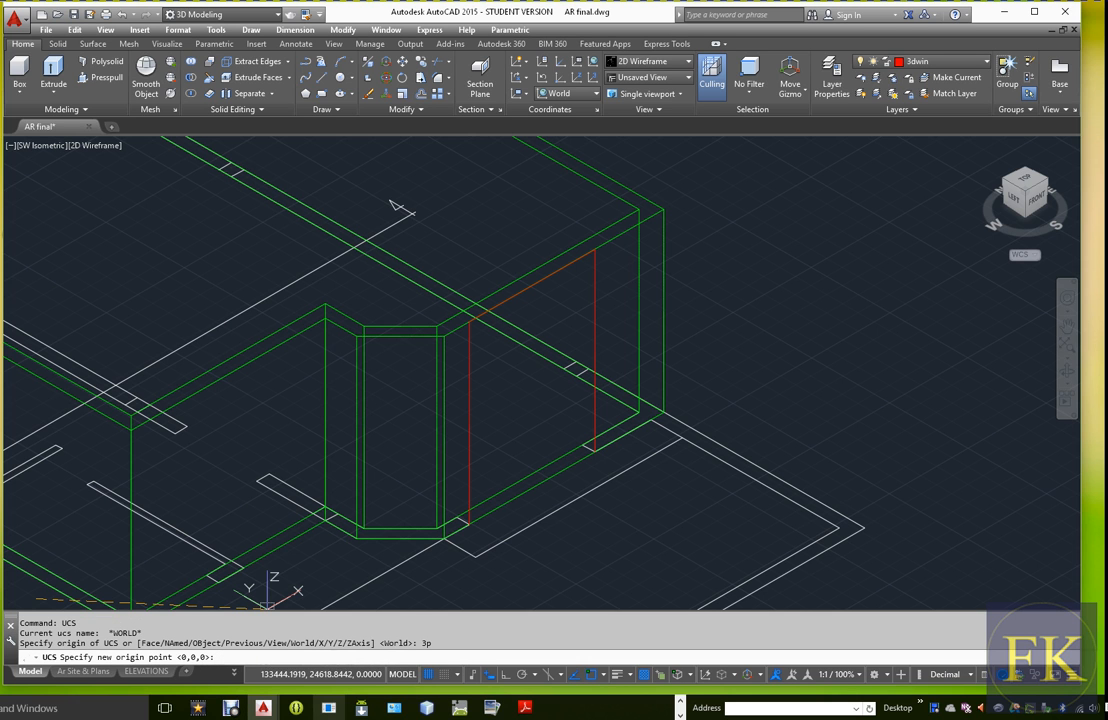
pyautogui.click(470, 320)
pyautogui.click(476, 515)
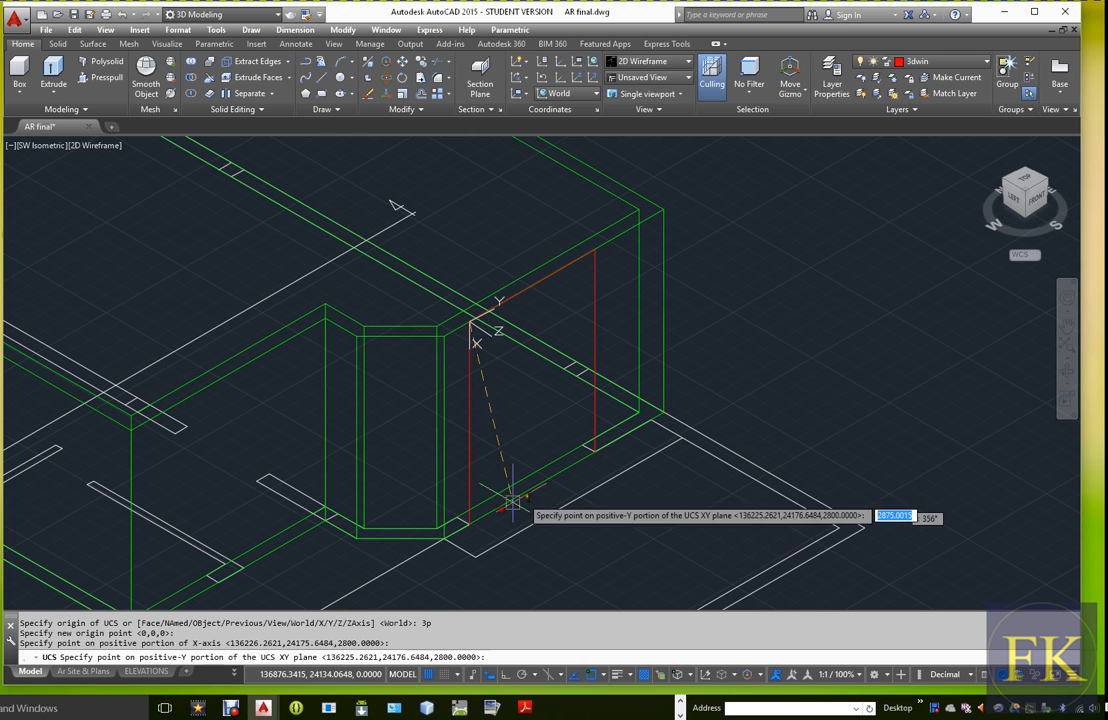
pyautogui.click(592, 448)
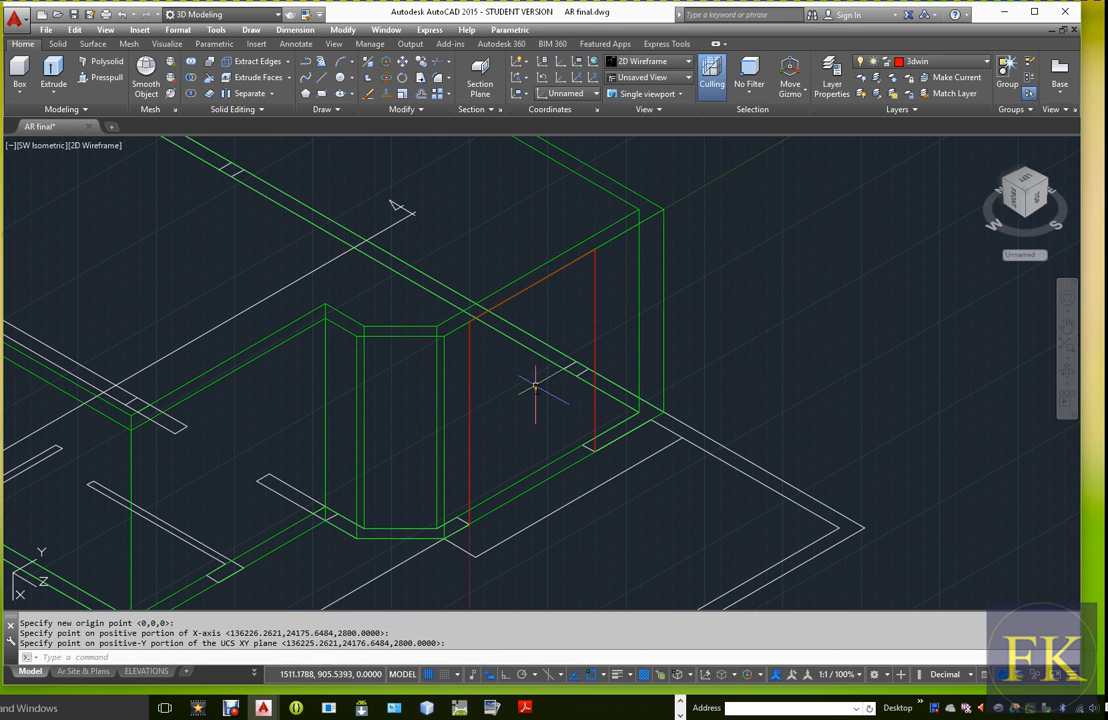
# Turn off the 3dWall layer and offset the red top line 1500 downward between the two vertical lines
pyautogui.click(985, 62)
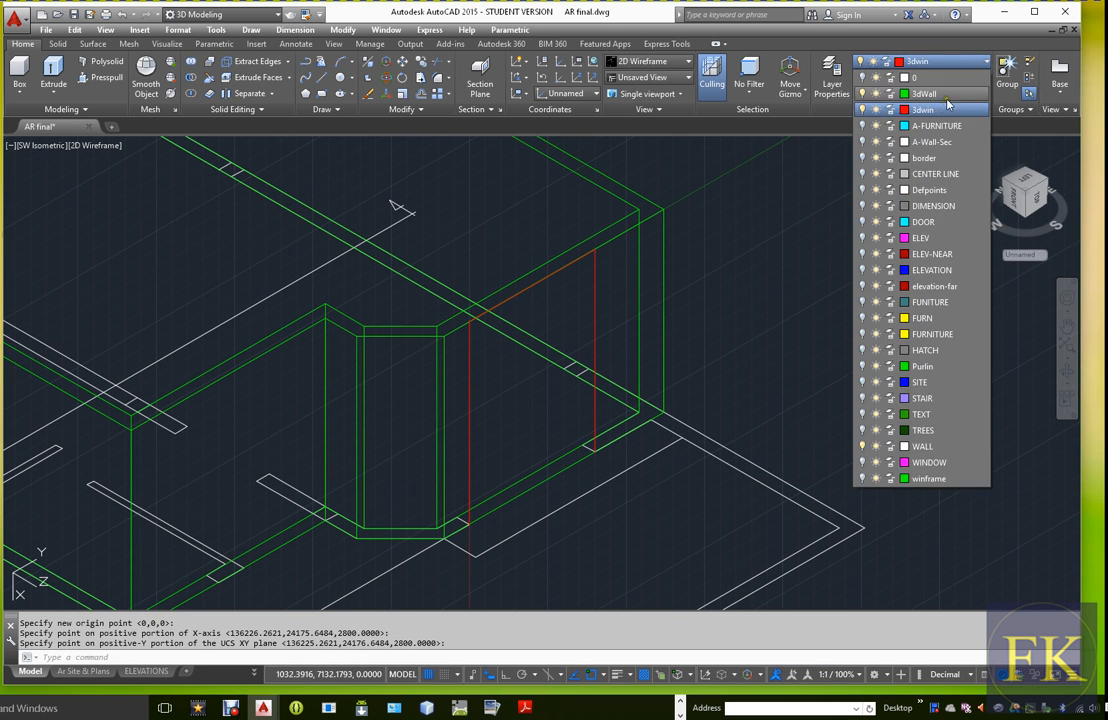
pyautogui.click(866, 94)
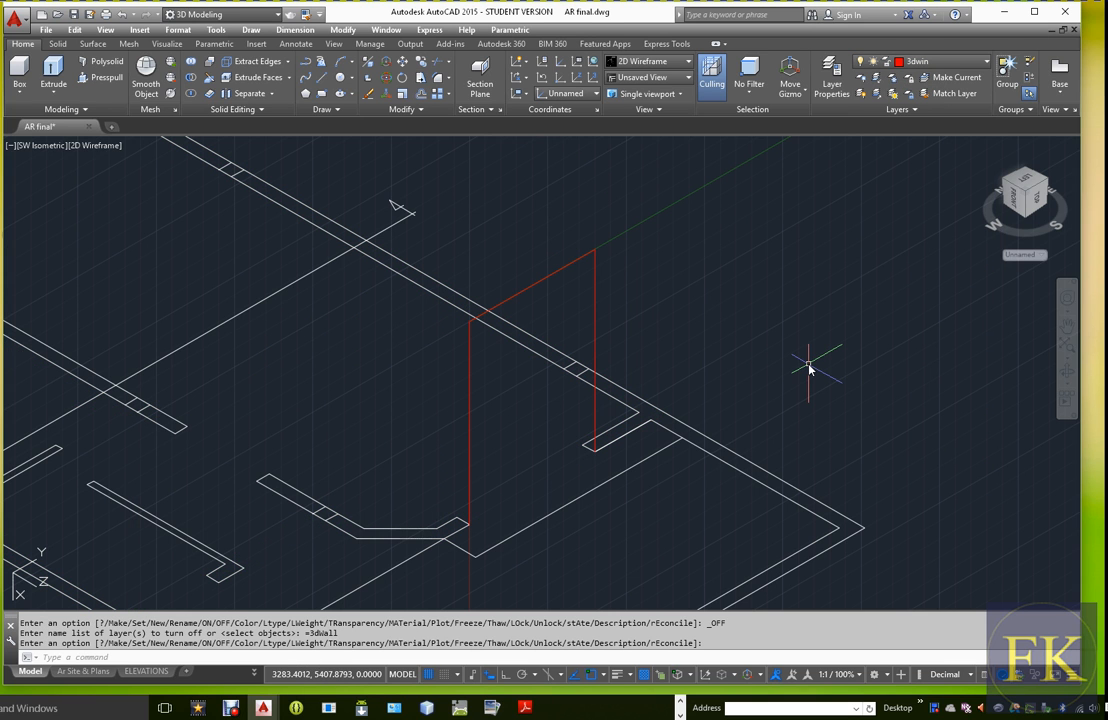
pyautogui.write('o')
pyautogui.press('Return')
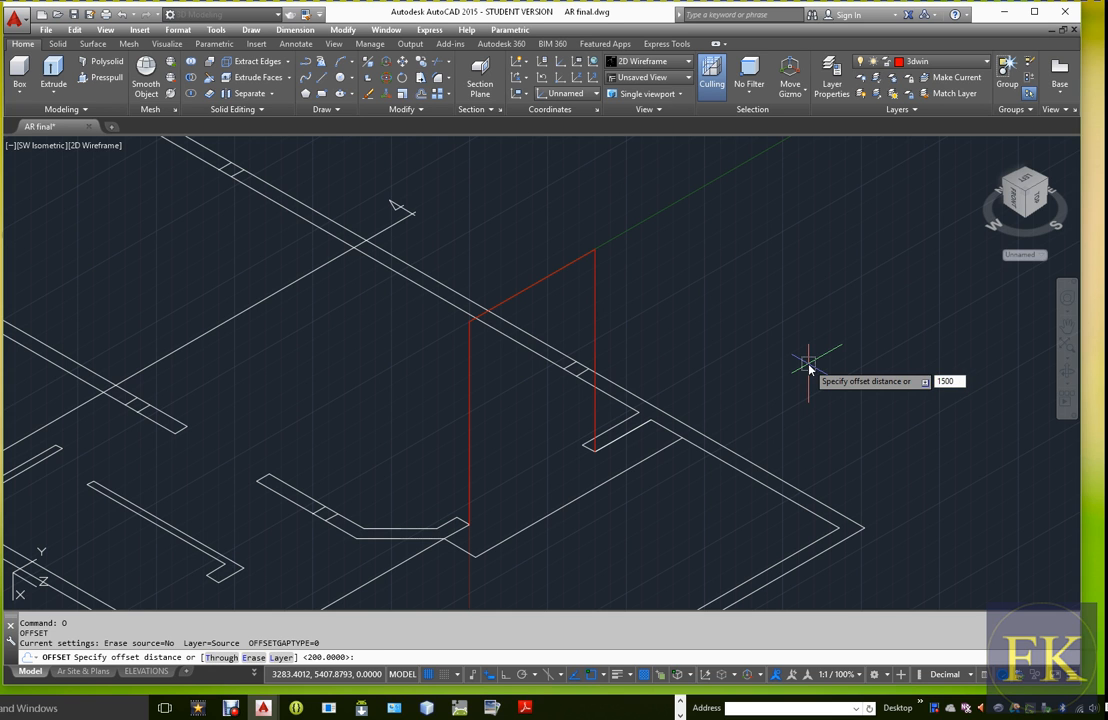
pyautogui.write('1500')
pyautogui.press('Return')
pyautogui.click(544, 279)
pyautogui.click(555, 363)
pyautogui.press('Escape')
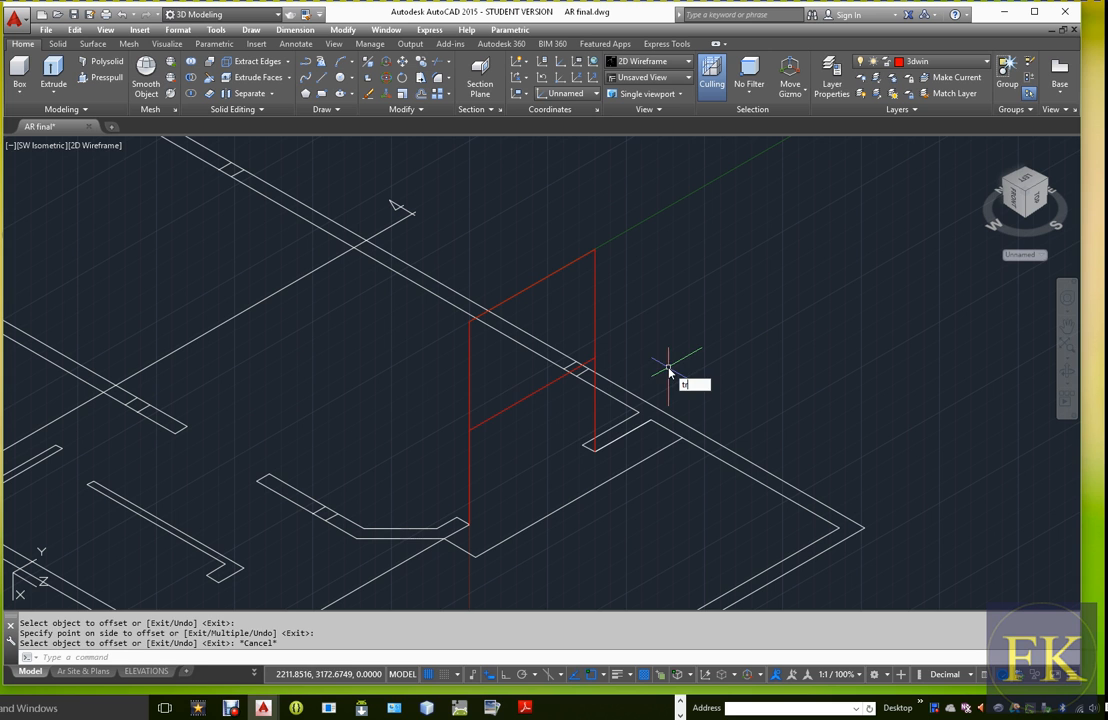
# Trim both vertical lines below the offset line so that only the window rectangle is left
pyautogui.press('Return')
pyautogui.click(494, 418)
pyautogui.press('Return')
pyautogui.click(470, 453)
pyautogui.click(595, 415)
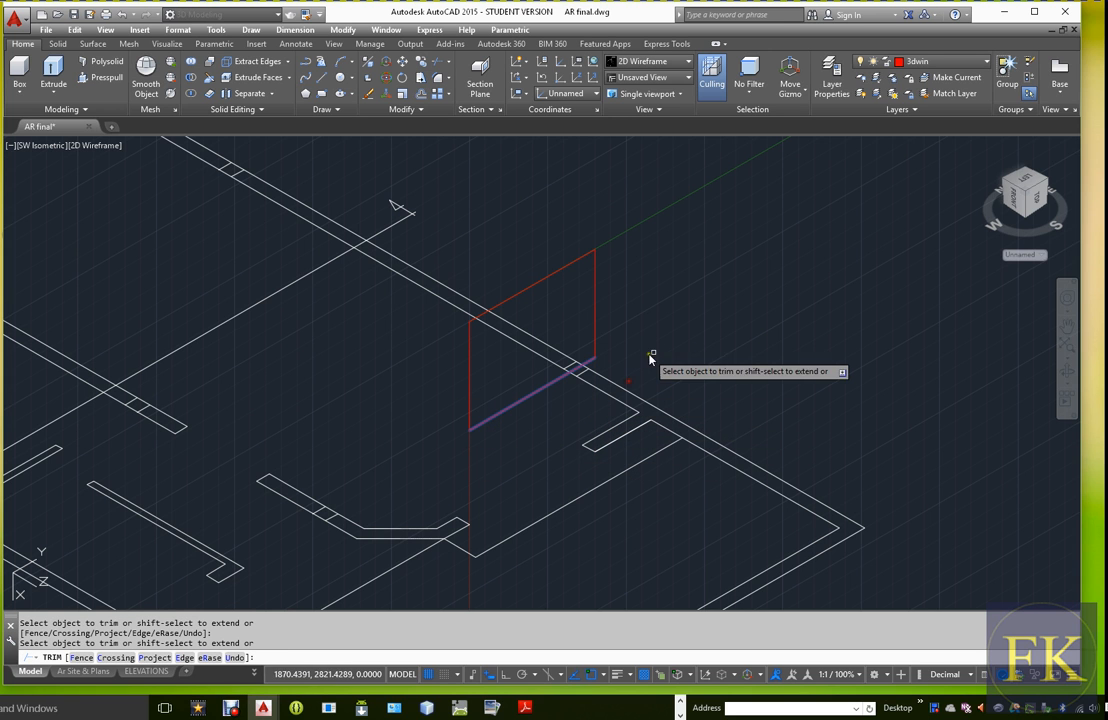
pyautogui.press('Escape')
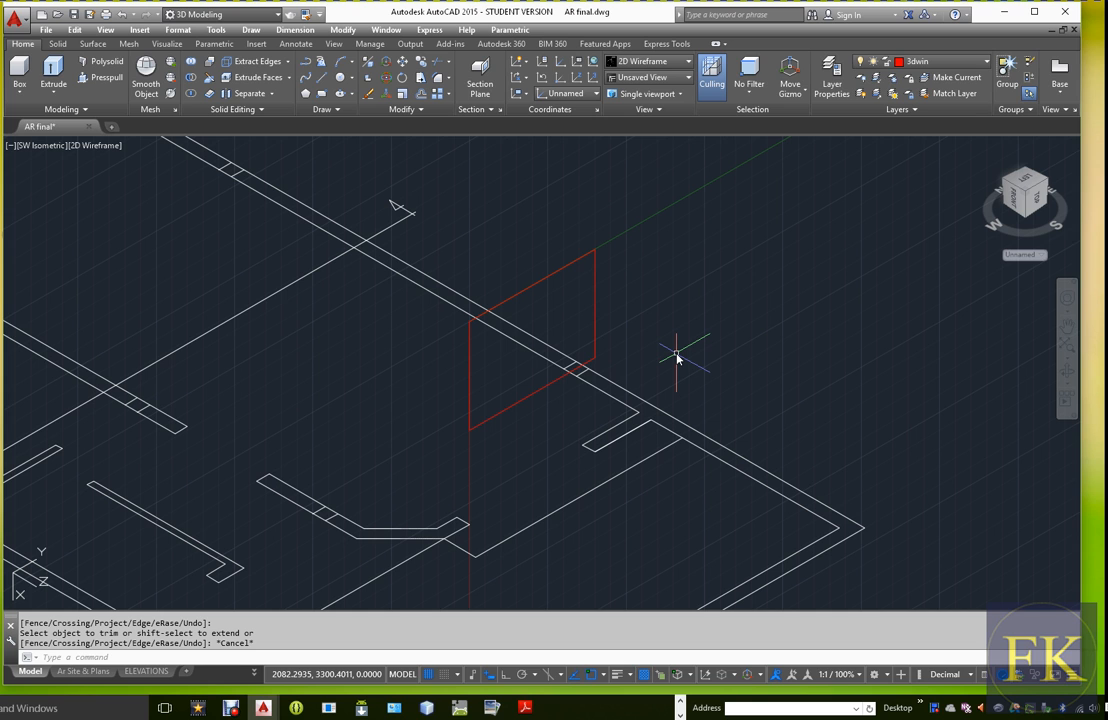
# Convert the top line to a polyline and join it with the other three sides of the window rectangle using PEDIT
pyautogui.write('e')
pyautogui.press('Return')
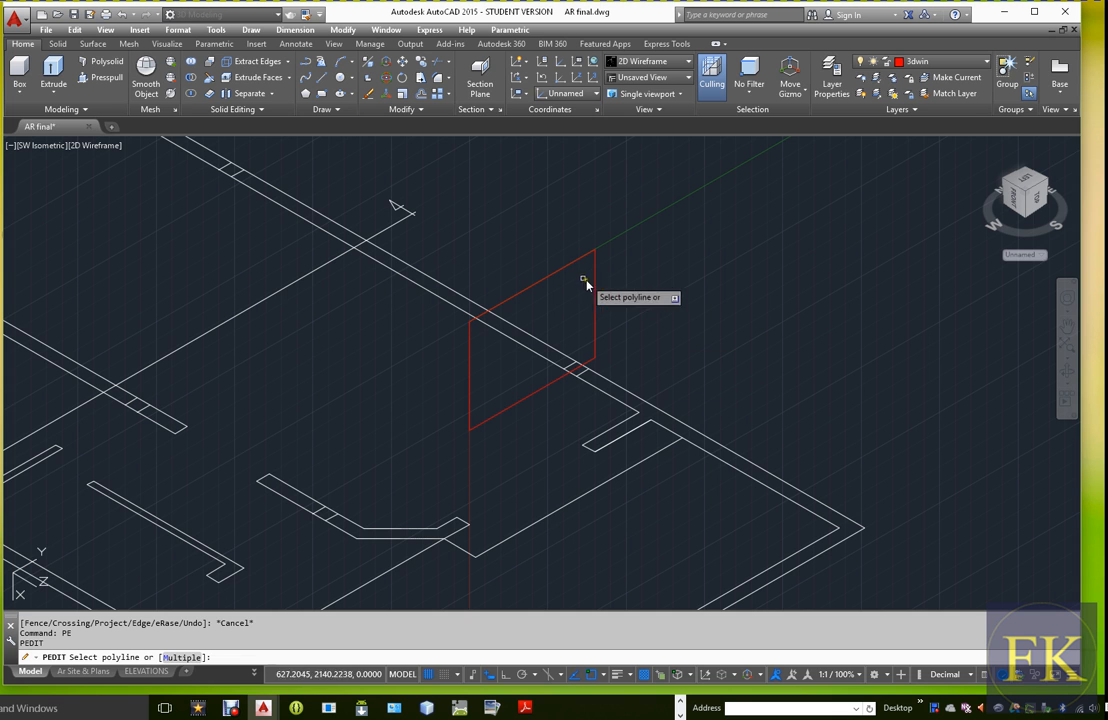
pyautogui.click(560, 271)
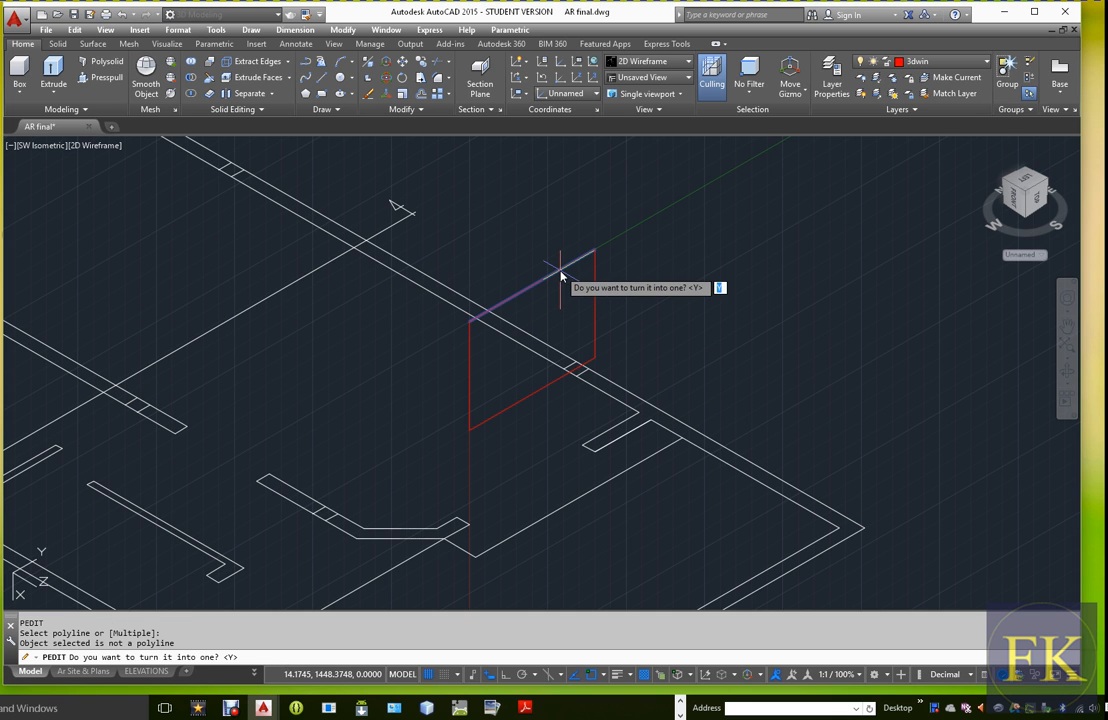
pyautogui.press('Return')
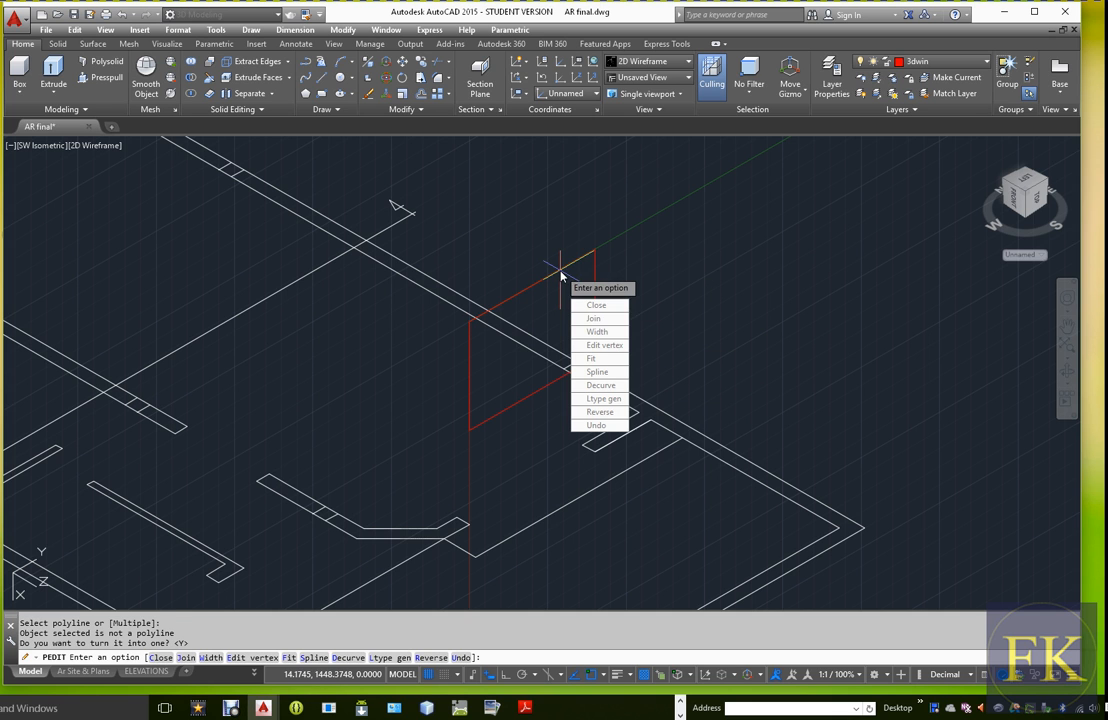
pyautogui.click(595, 318)
pyautogui.click(594, 280)
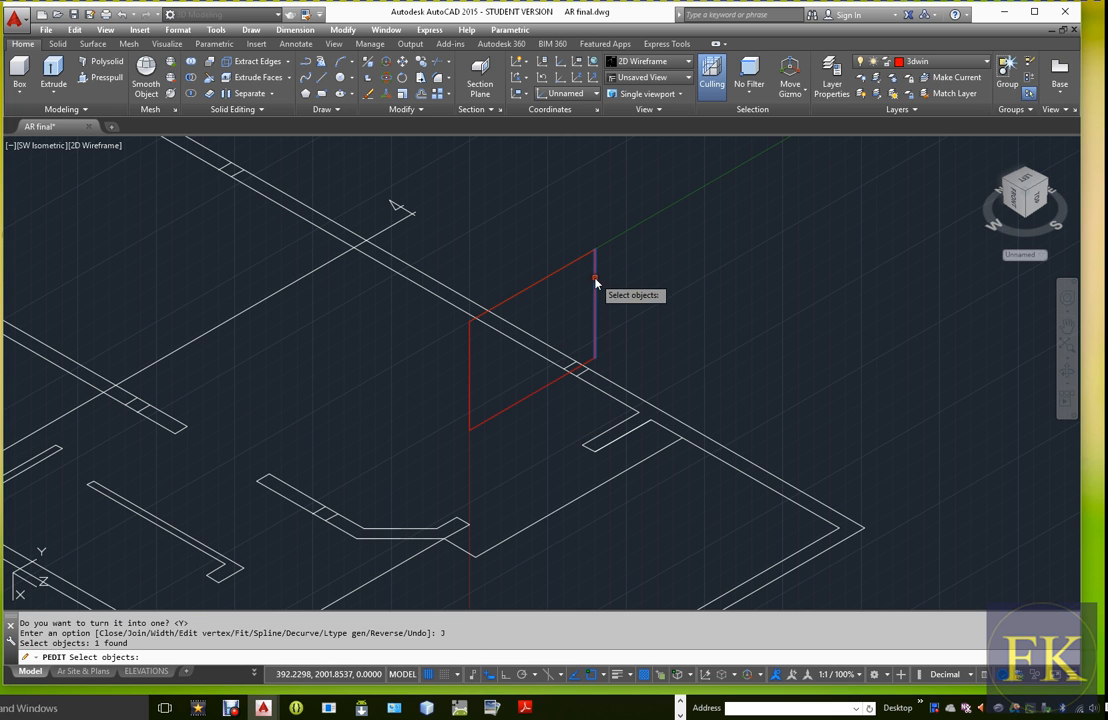
pyautogui.click(527, 395)
pyautogui.click(470, 383)
pyautogui.click(522, 291)
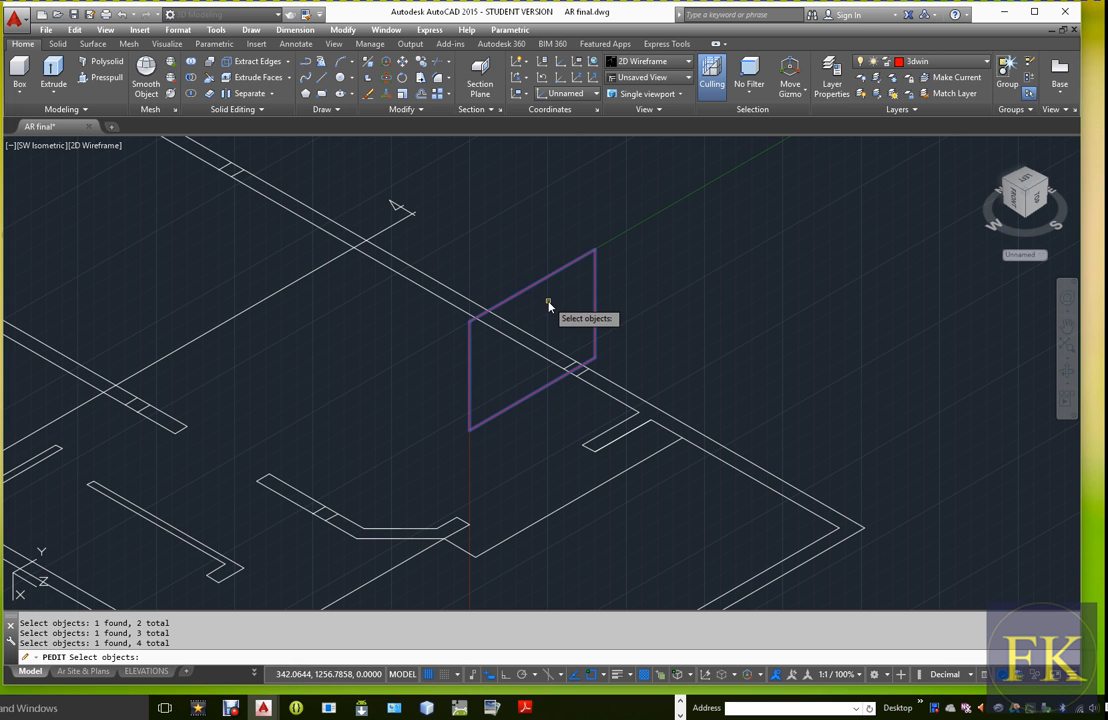
pyautogui.press('Return')
pyautogui.press('Return')
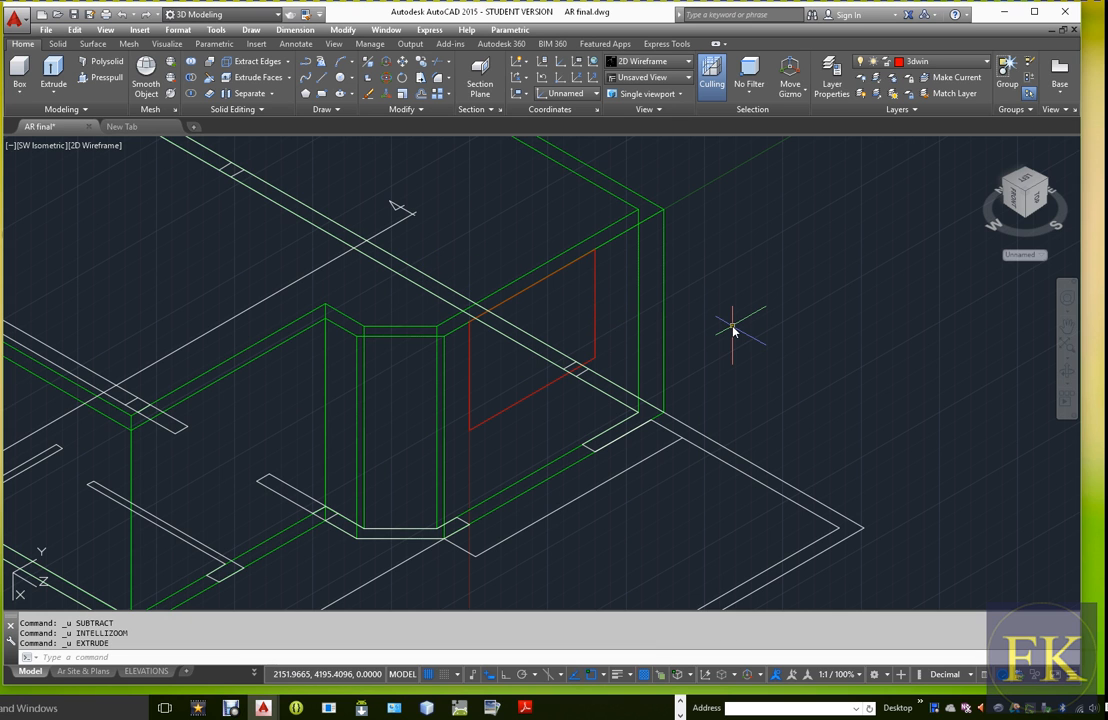
# Extrude the red window rectangle 200 into the wall's thickness
pyautogui.write('xt')
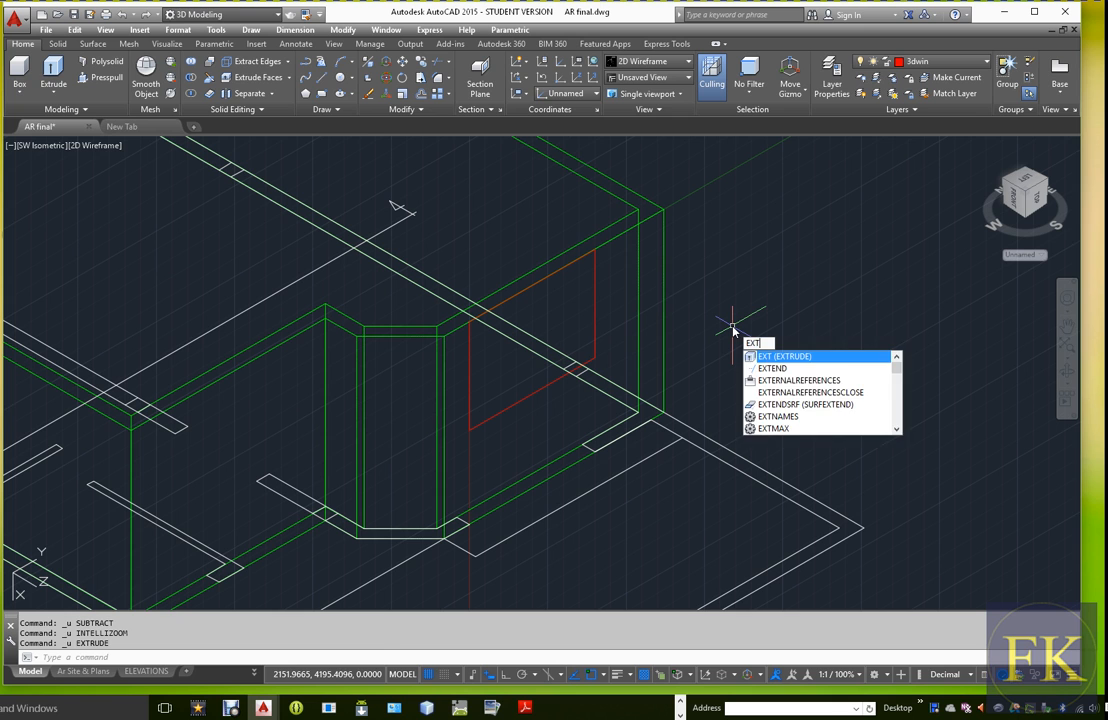
pyautogui.press('Return')
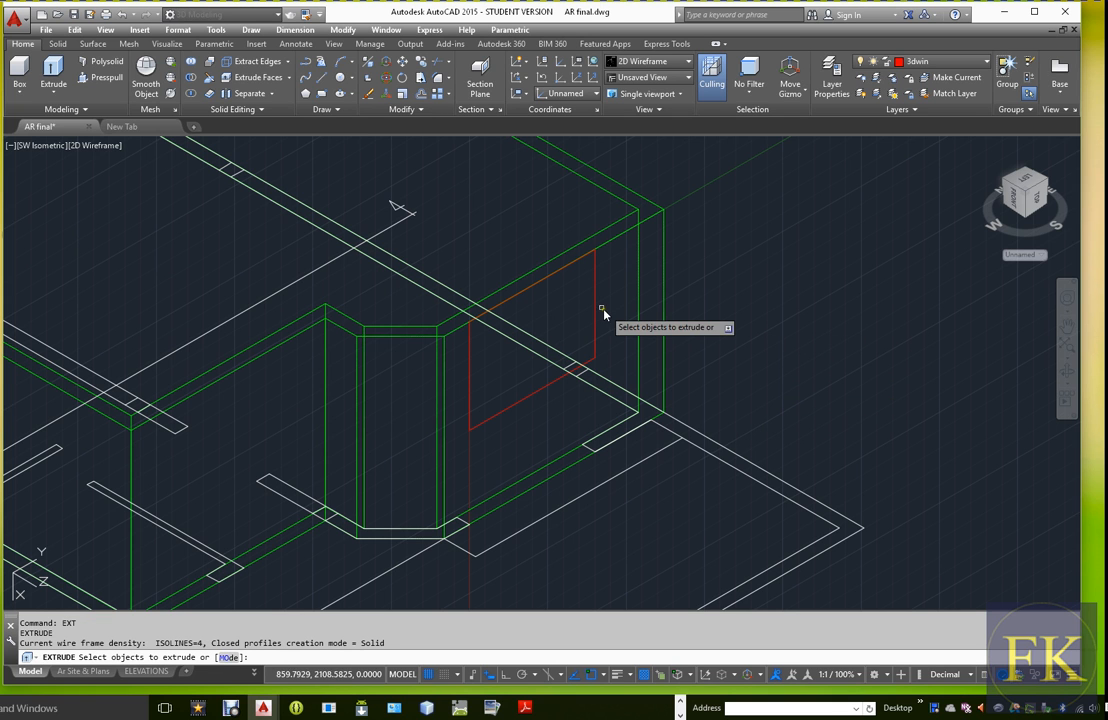
pyautogui.click(596, 311)
pyautogui.rightClick(596, 311)
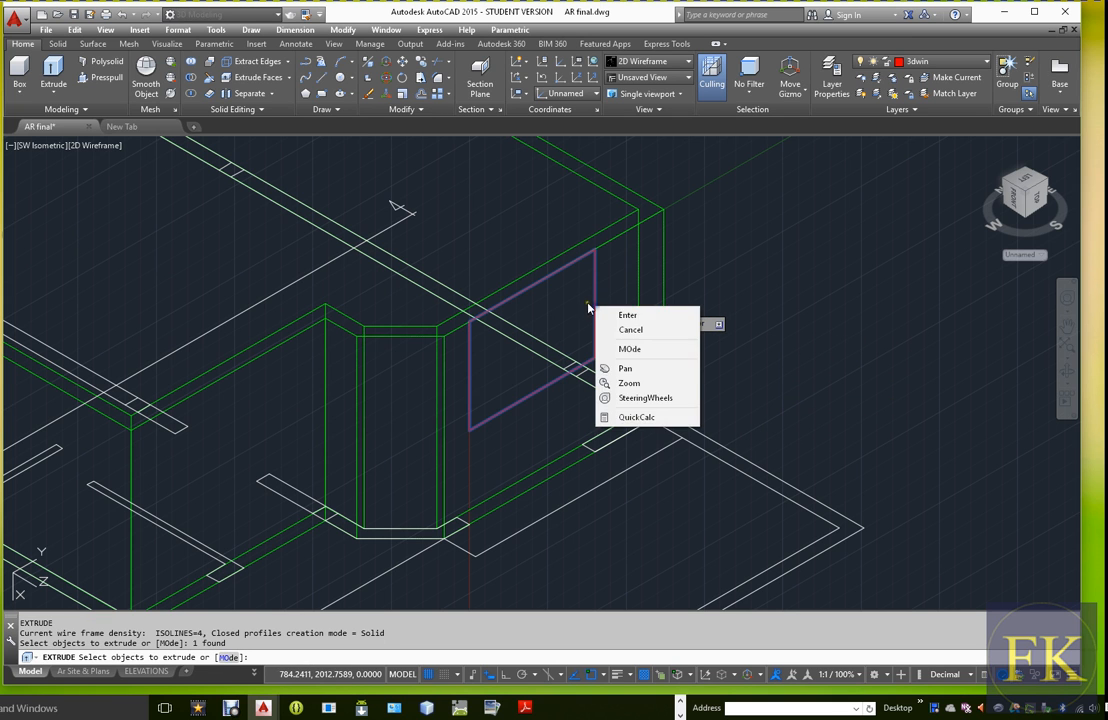
pyautogui.click(610, 317)
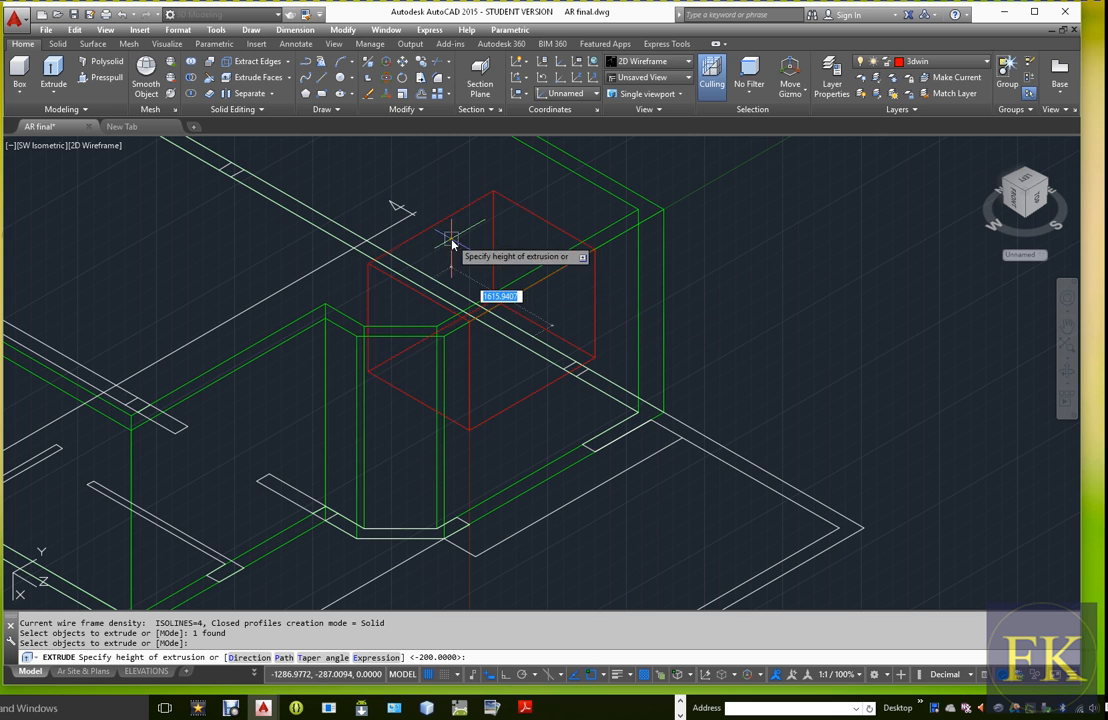
pyautogui.write('200')
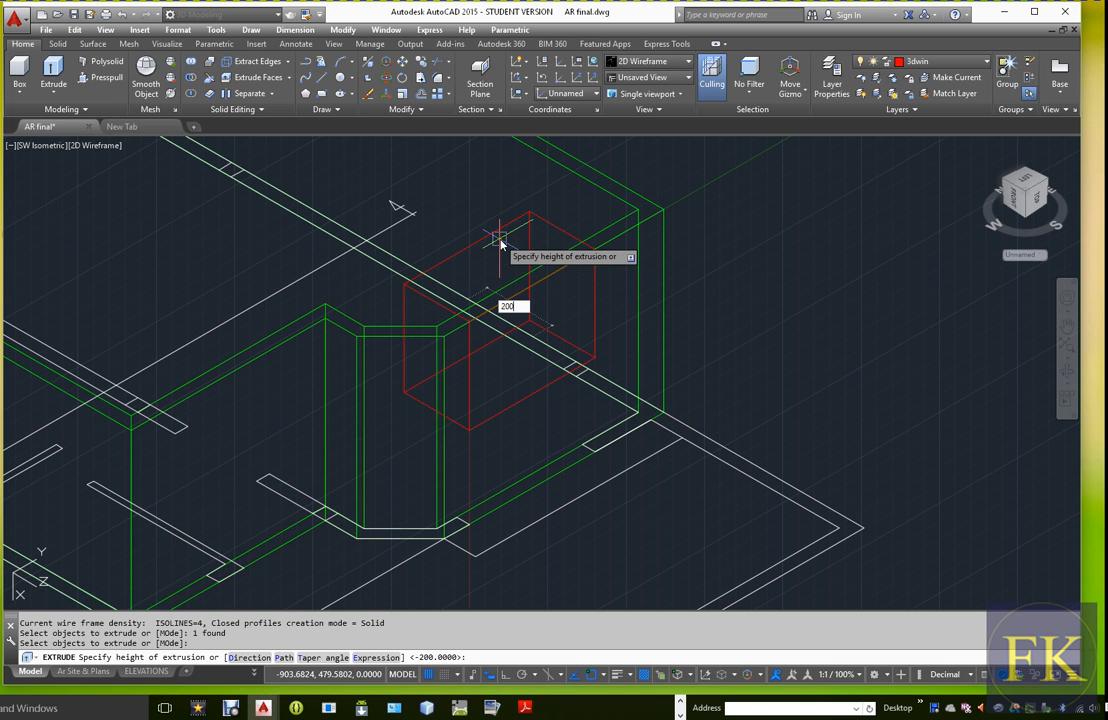
pyautogui.press('Return')
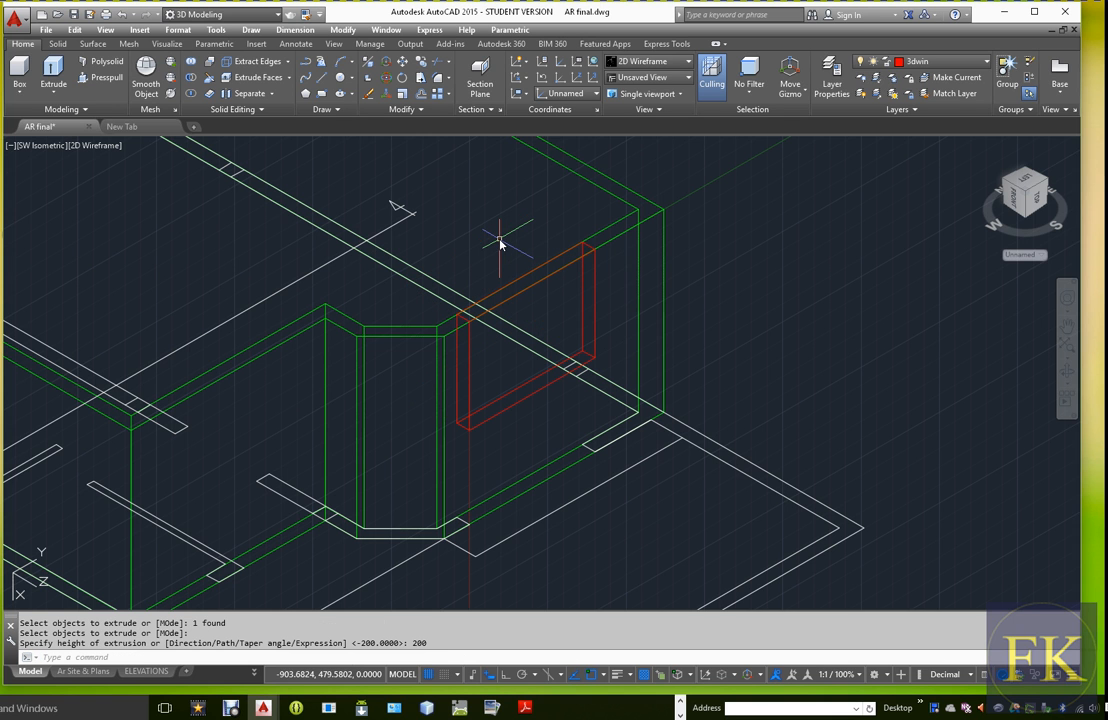
# Inspect the extruded window block within the wall in the Shaded visual style, and return to 2D Wireframe
pyautogui.scroll(2, 576, 259)
pyautogui.scroll(-2, 600, 264)
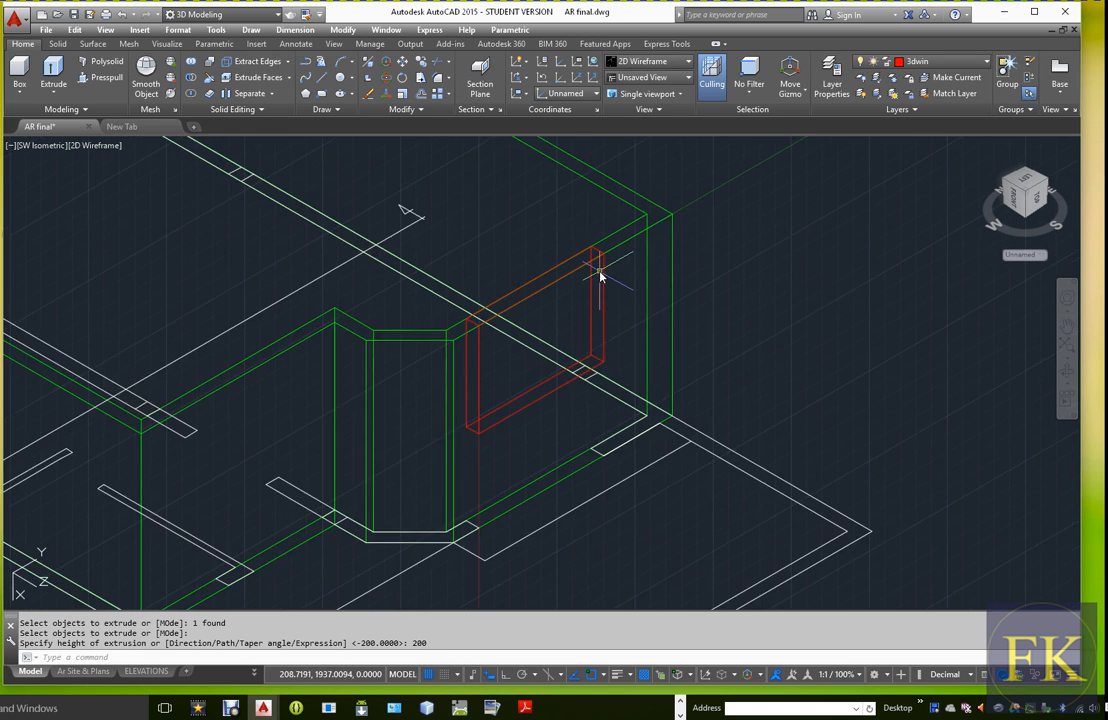
pyautogui.scroll(1, 586, 267)
pyautogui.scroll(-1, 606, 289)
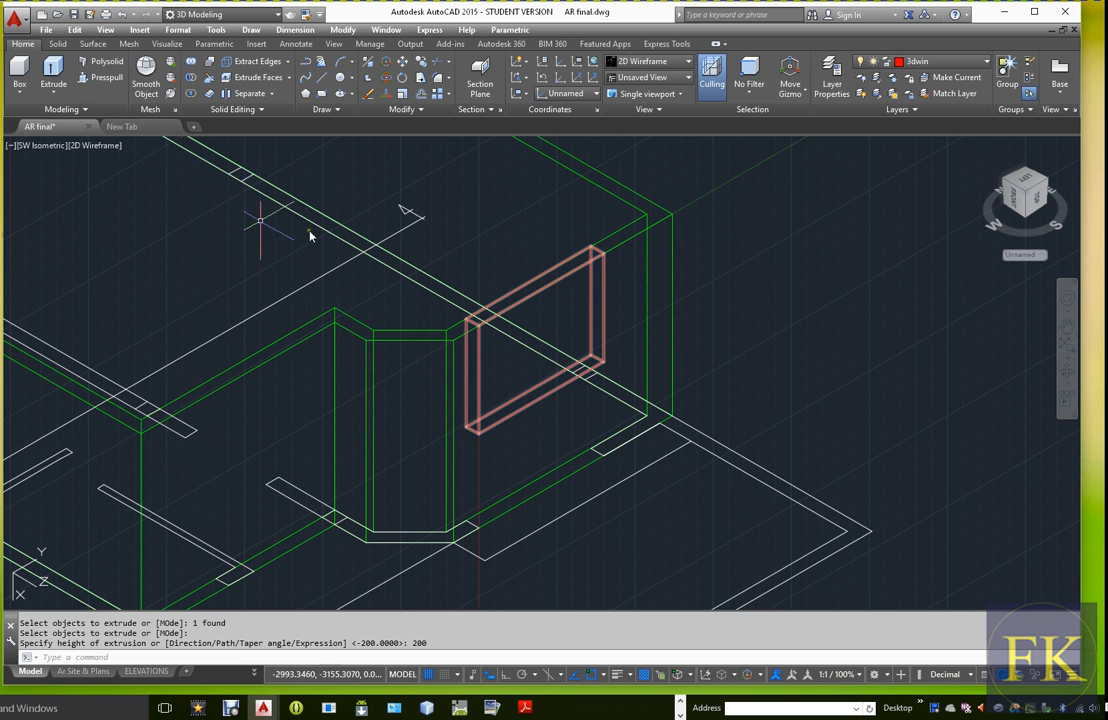
pyautogui.click(100, 145)
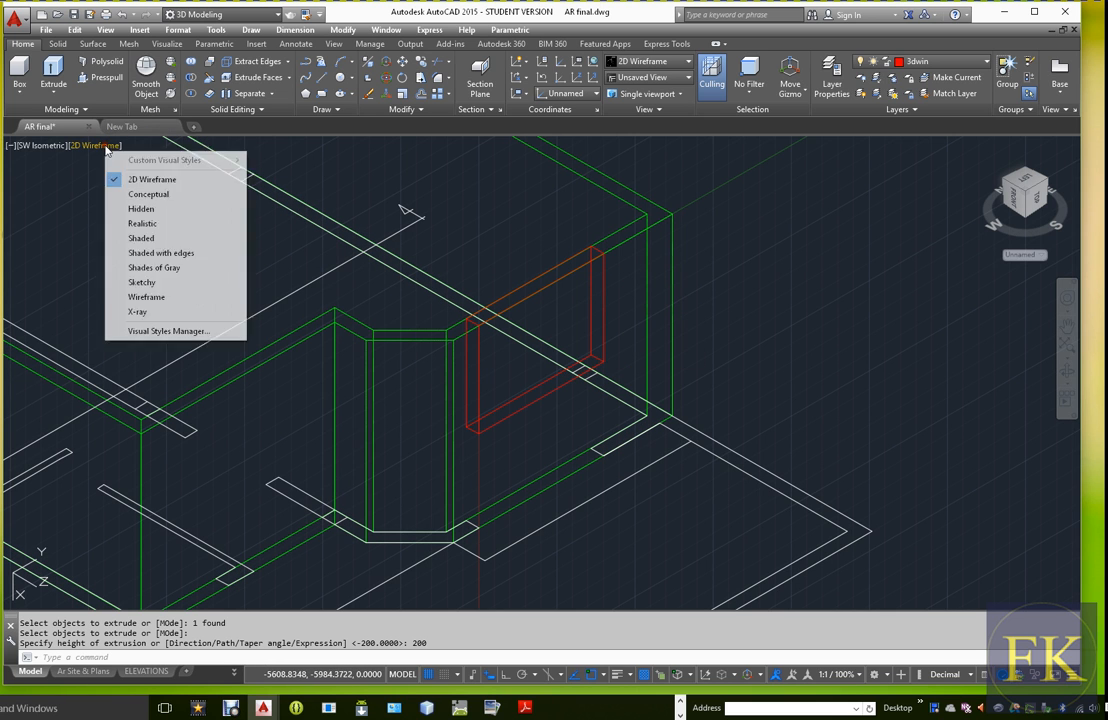
pyautogui.click(143, 238)
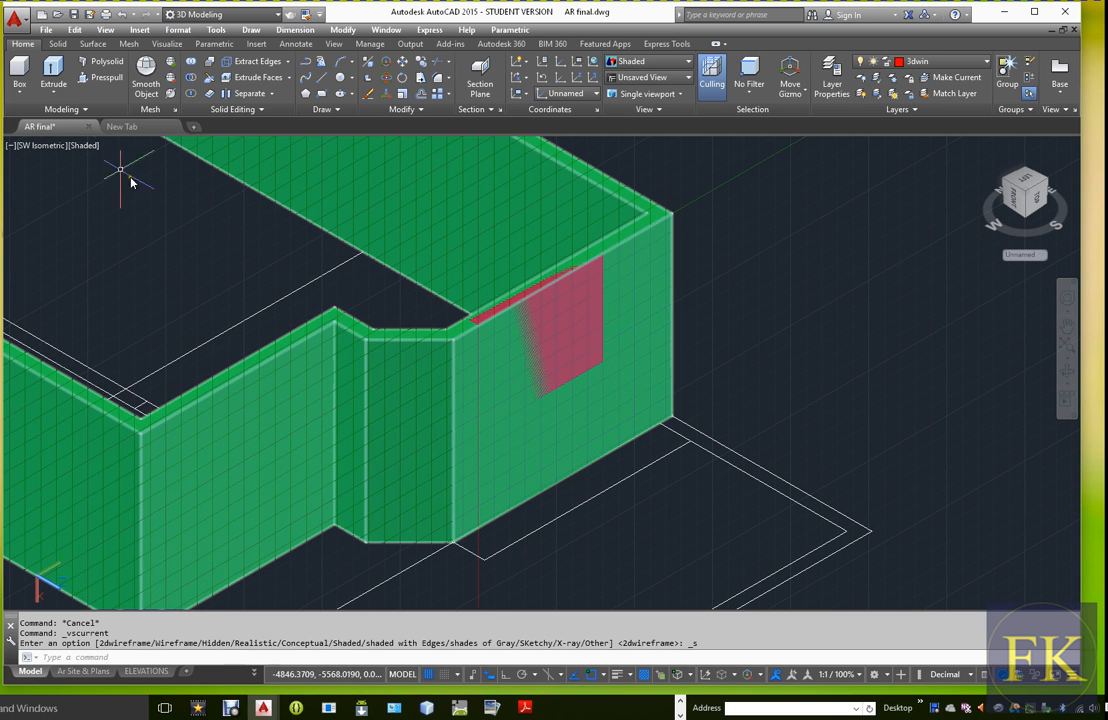
pyautogui.click(88, 147)
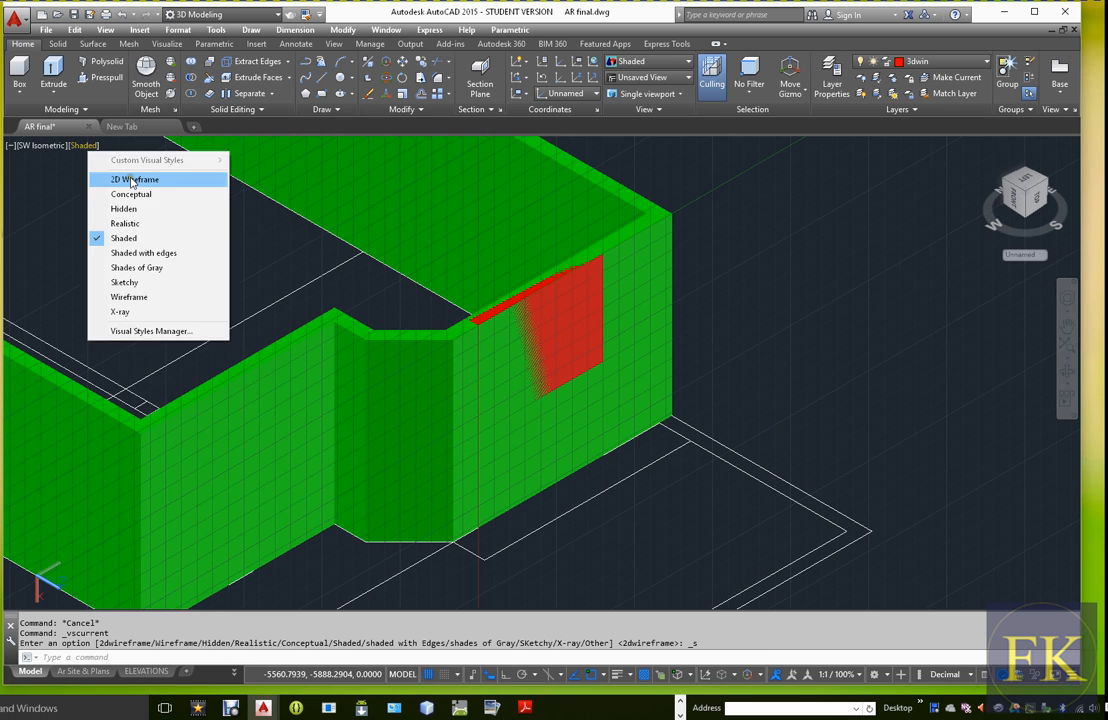
pyautogui.click(133, 178)
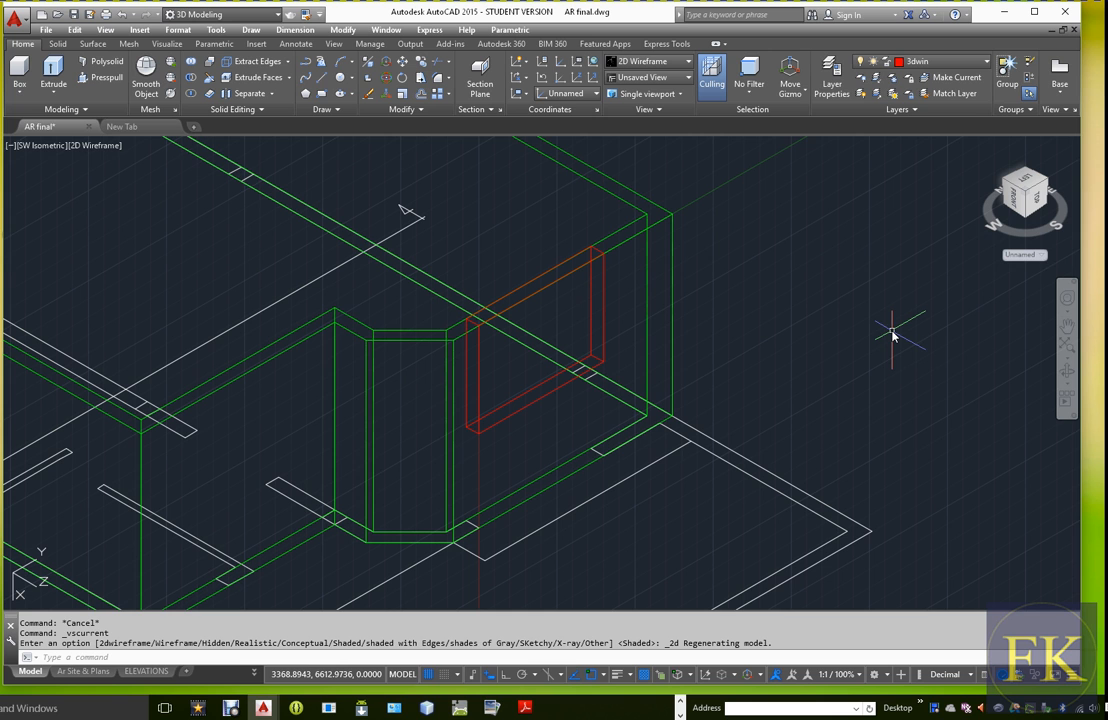
# Subtract the red window block from the green outer wall solid to cut the window opening
pyautogui.press('Return')
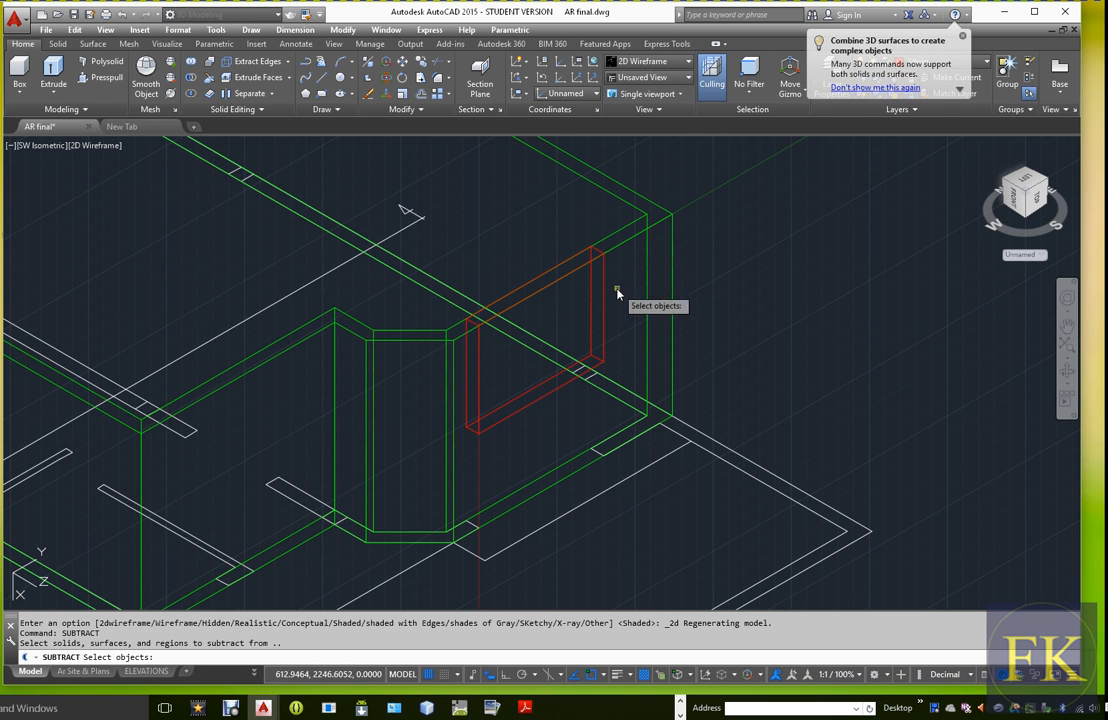
pyautogui.click(632, 257)
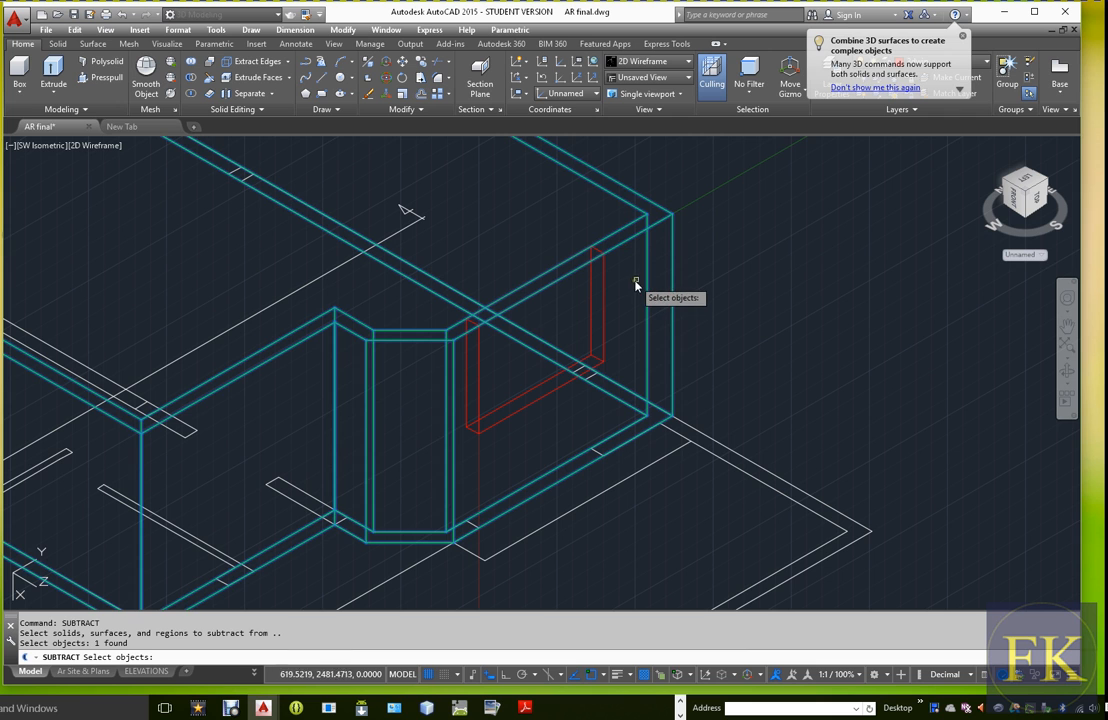
pyautogui.press('Return')
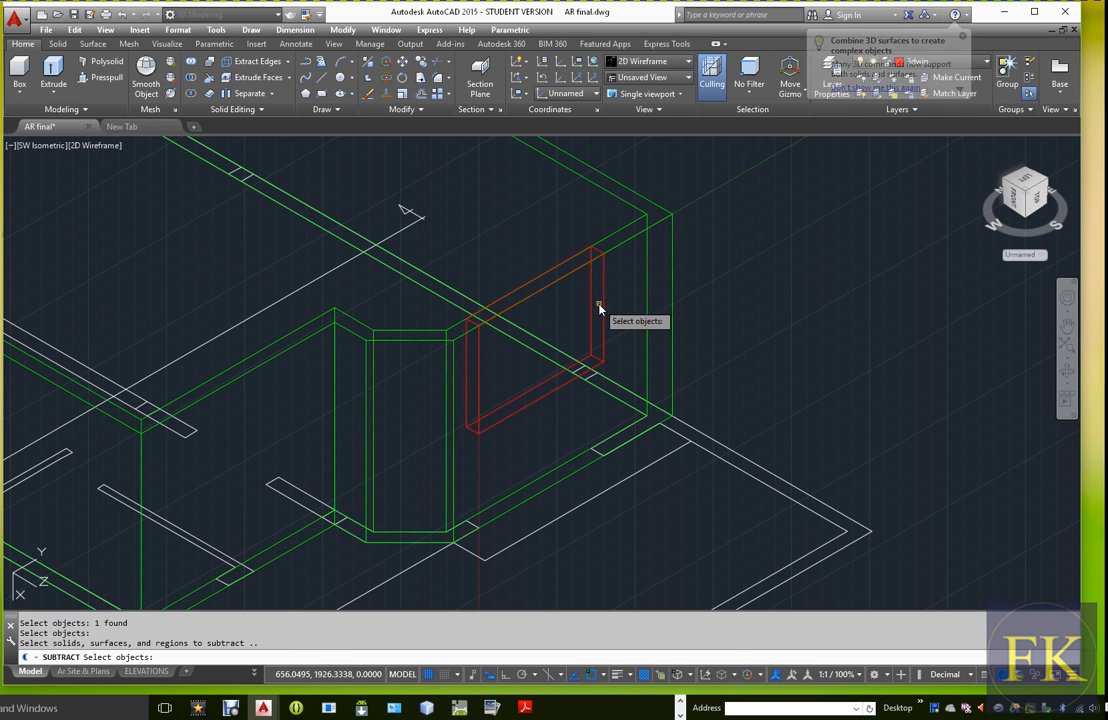
pyautogui.click(603, 309)
pyautogui.press('Return')
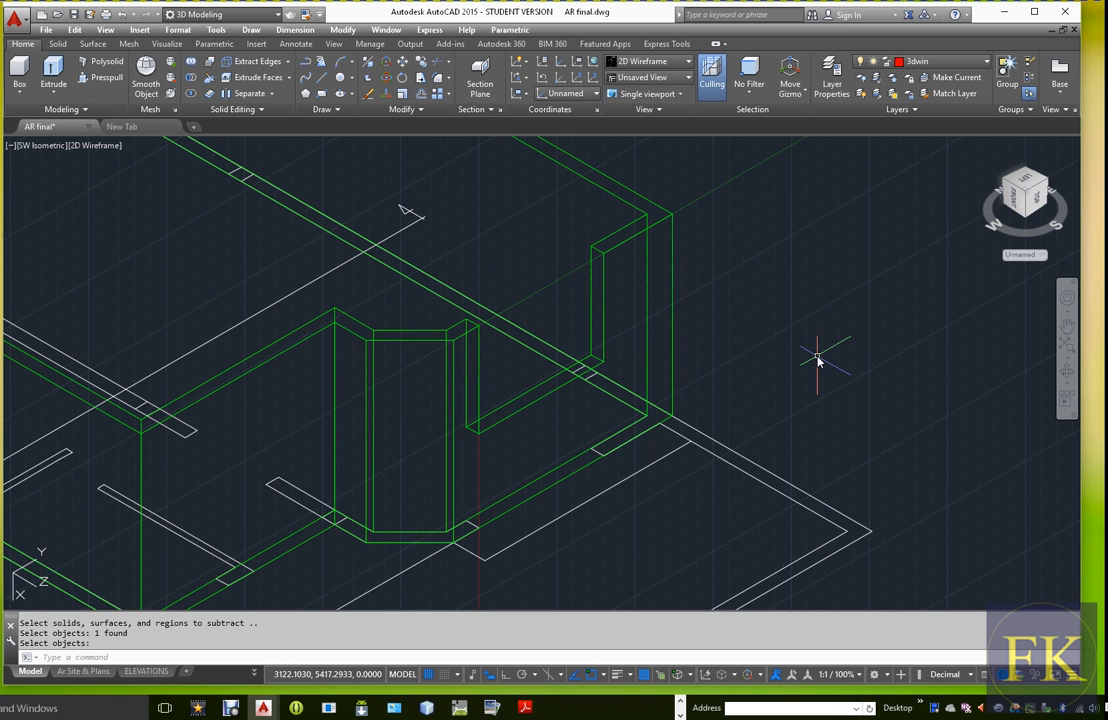
# Inspect the window opening with hidden lines removed and in the Realistic visual style, and return to 2D Wireframe
pyautogui.write('hi')
pyautogui.press('Return')
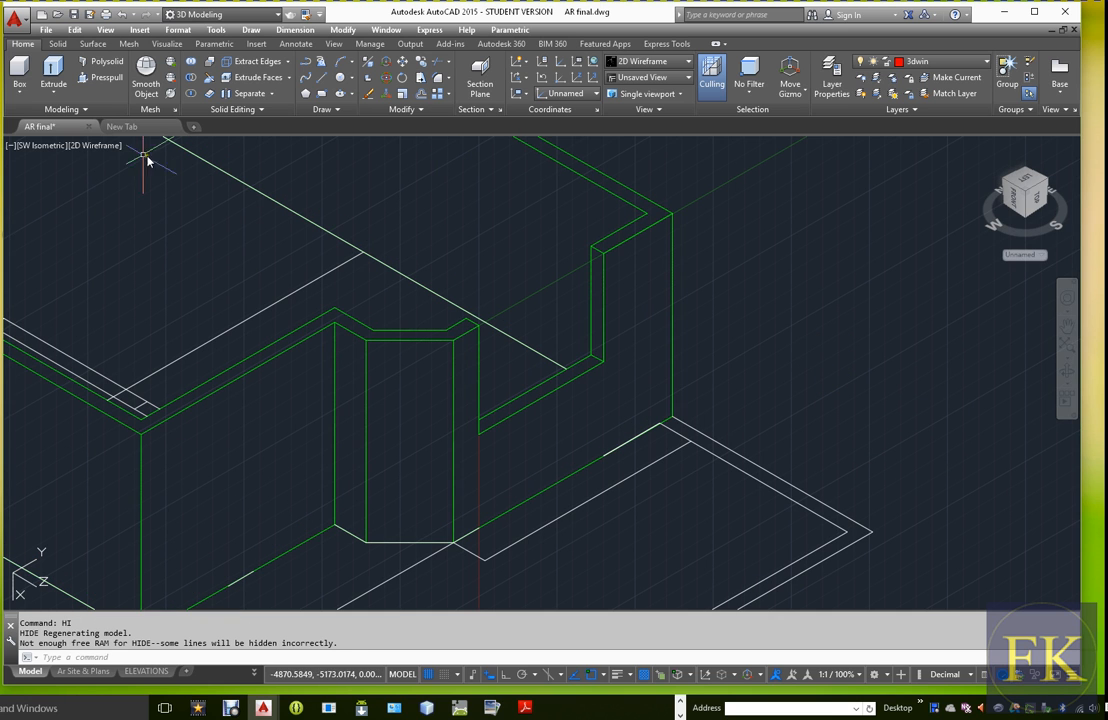
pyautogui.click(95, 146)
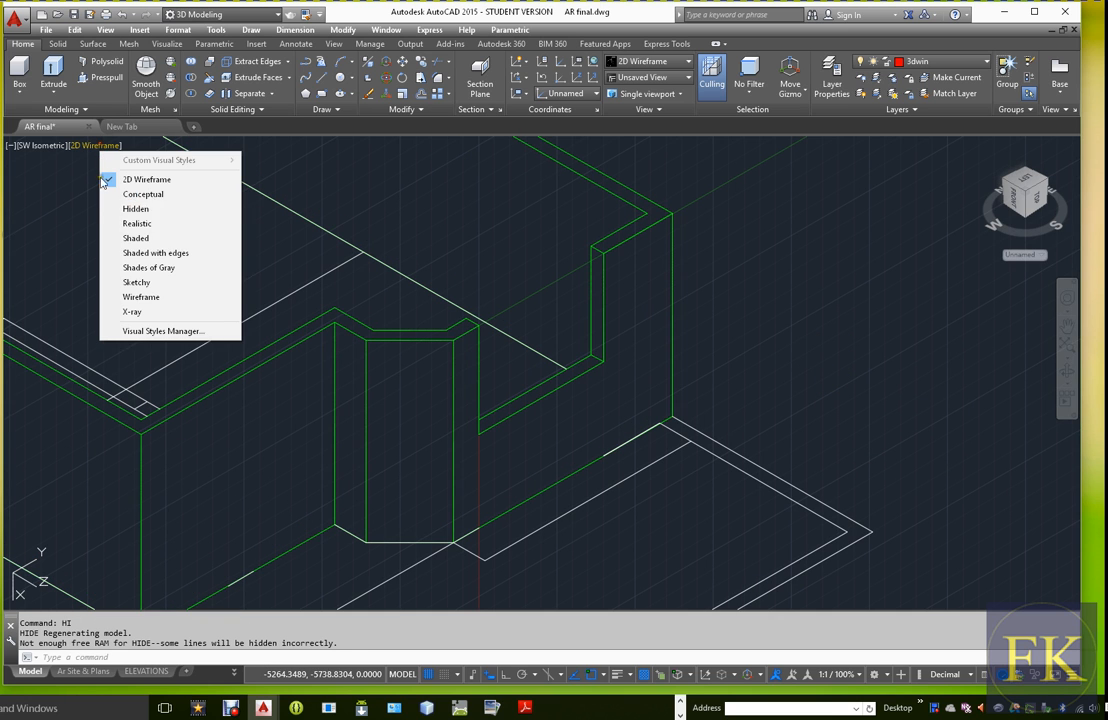
pyautogui.click(137, 224)
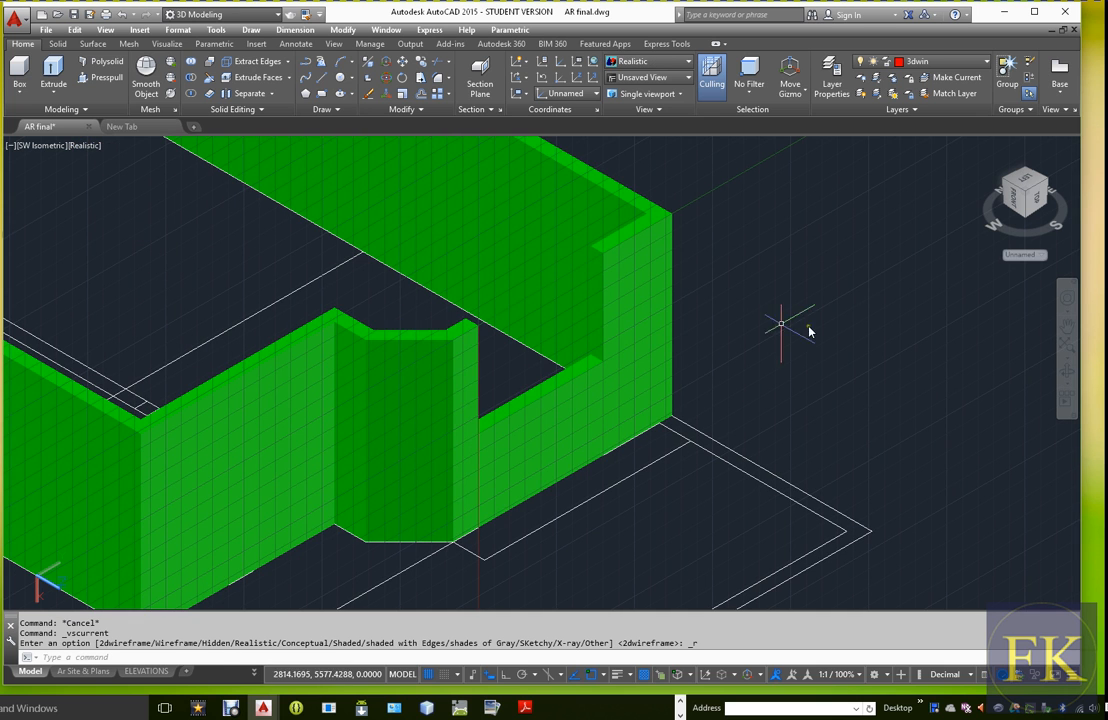
pyautogui.write('RE')
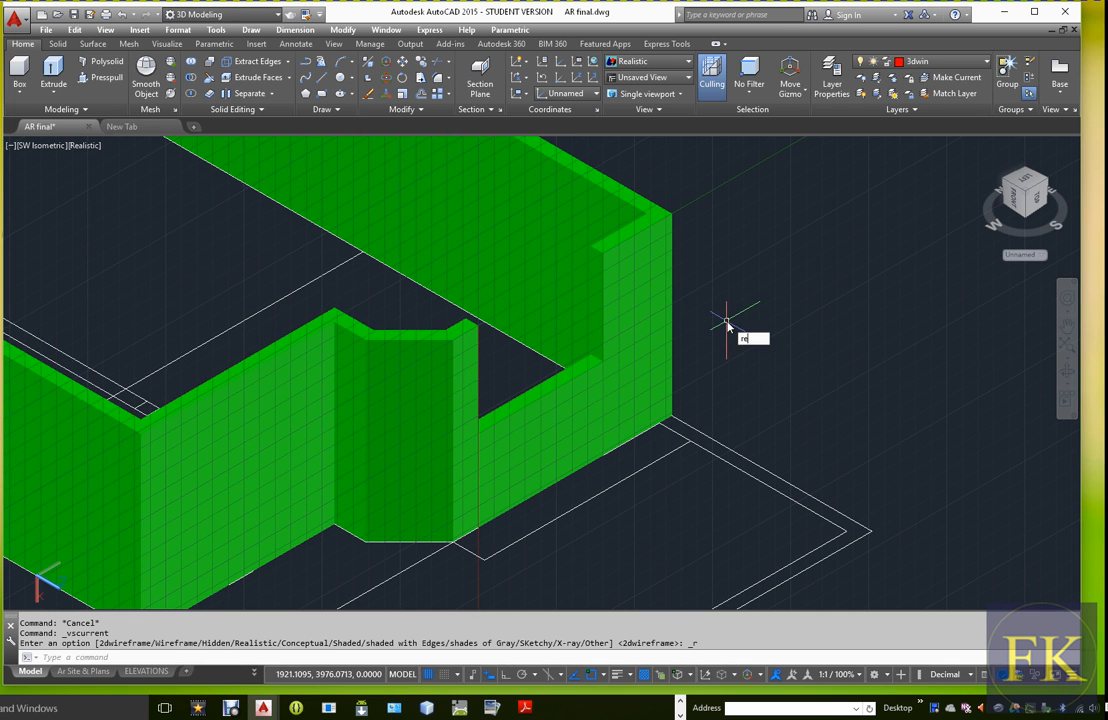
pyautogui.press('Return')
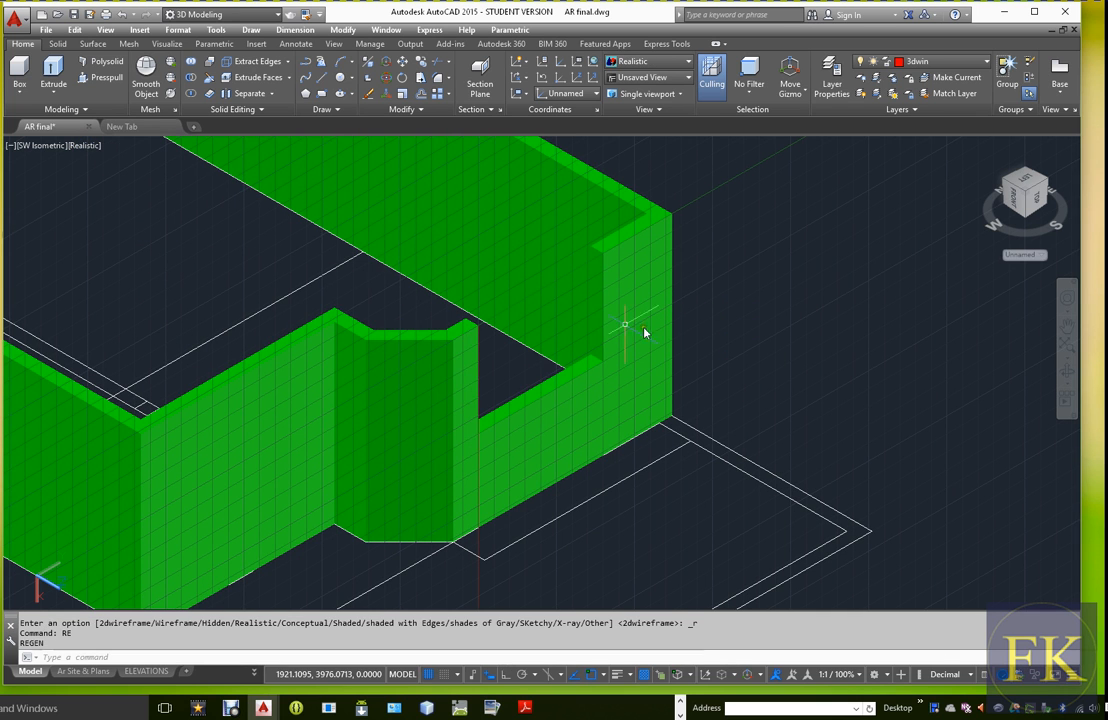
pyautogui.click(84, 146)
pyautogui.click(120, 177)
pyautogui.scroll(-3, 577, 330)
pyautogui.scroll(5, 577, 330)
pyautogui.scroll(-5, 574, 334)
pyautogui.scroll(5, 566, 358)
pyautogui.scroll(-5, 590, 359)
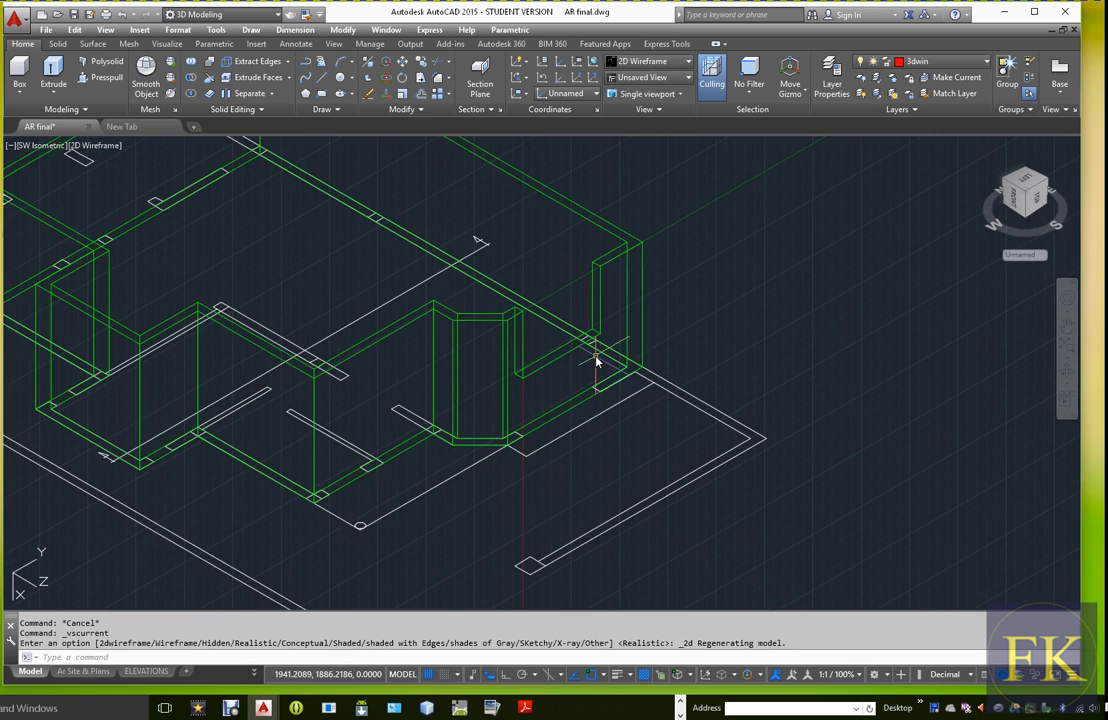
pyautogui.scroll(4, 544, 330)
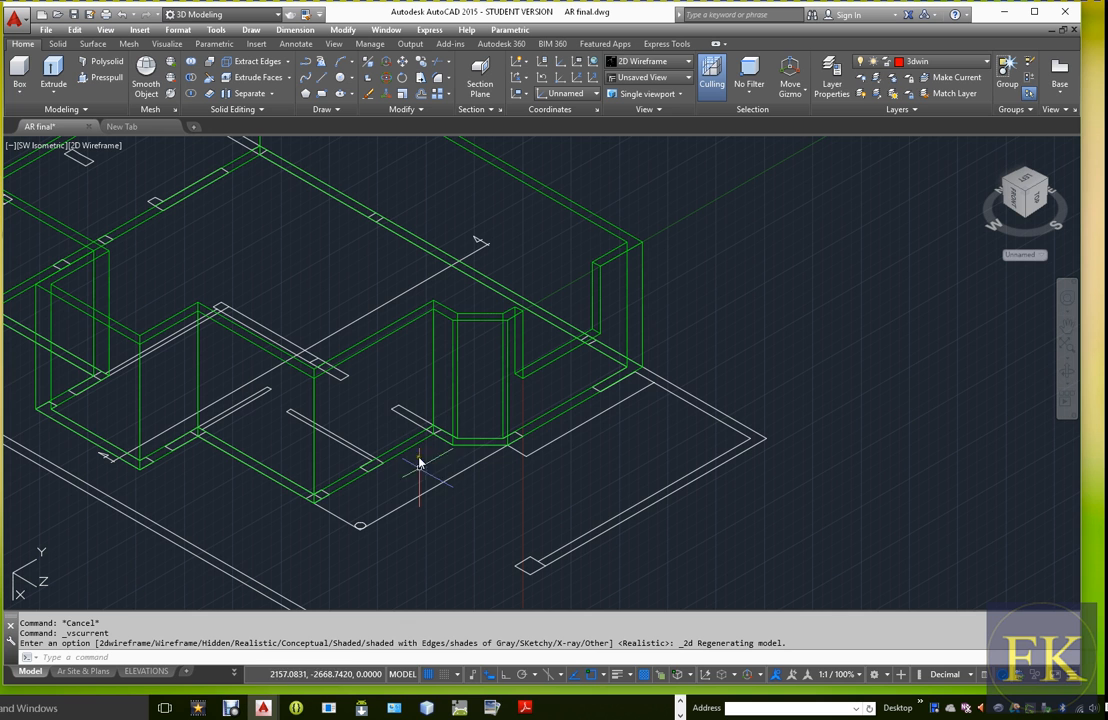
pyautogui.scroll(3, 307, 422)
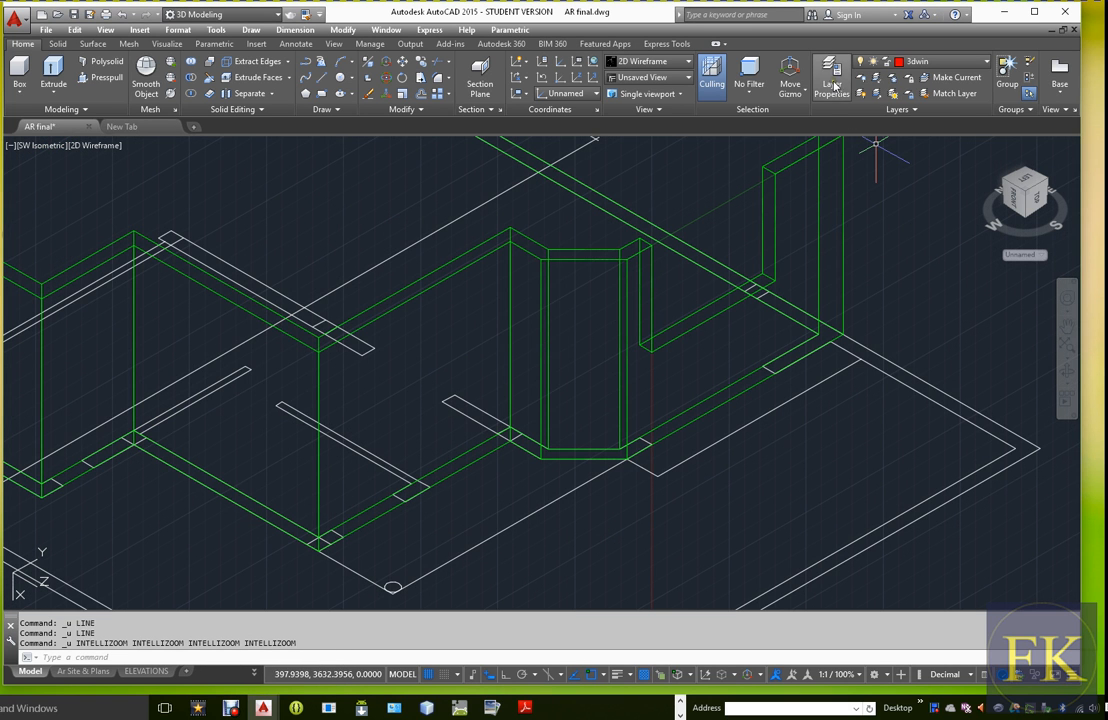
# Create a new layer named sd-door with the orange index color 30
pyautogui.click(832, 70)
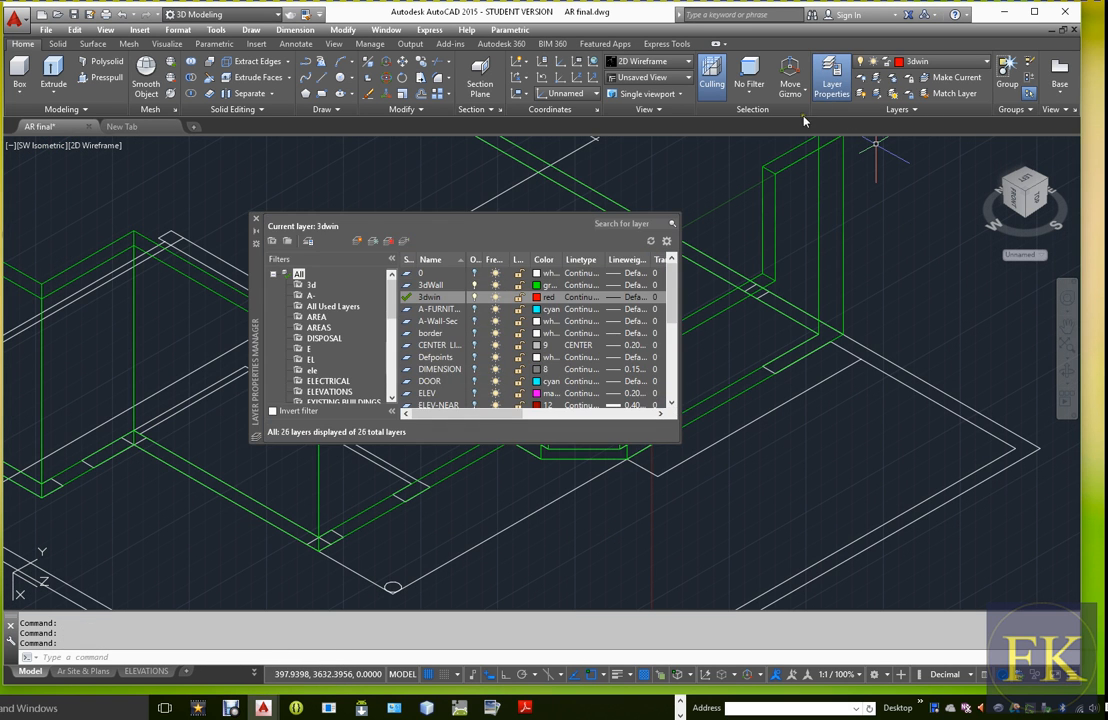
pyautogui.click(373, 242)
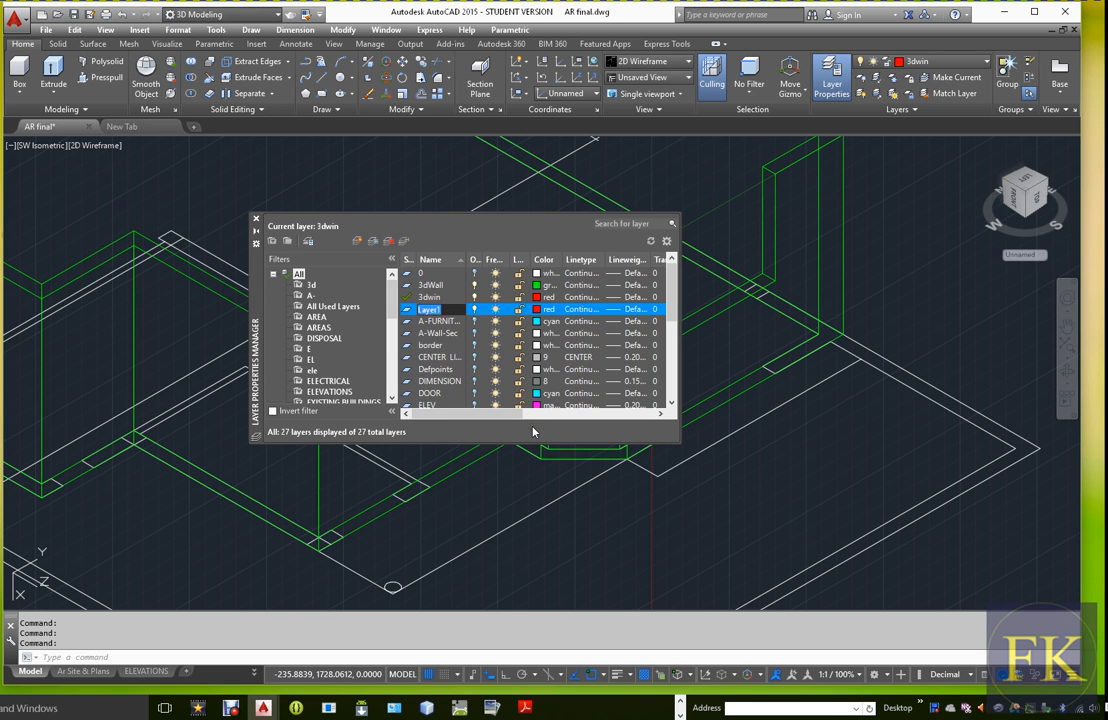
pyautogui.write('sd-door')
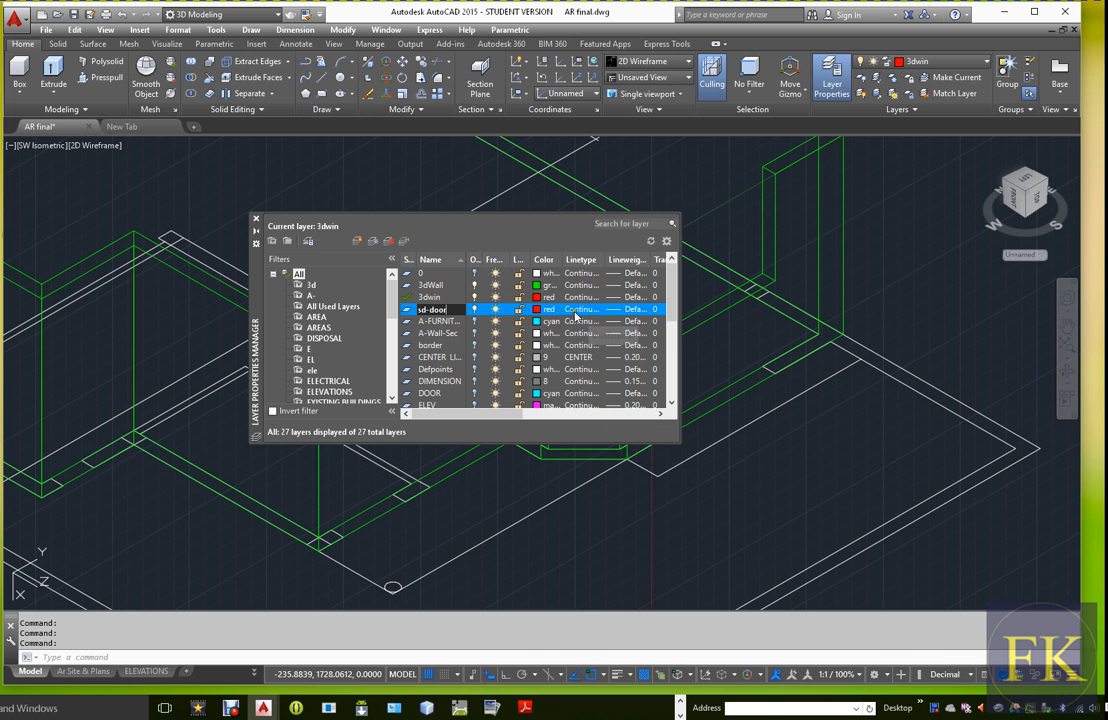
pyautogui.click(545, 310)
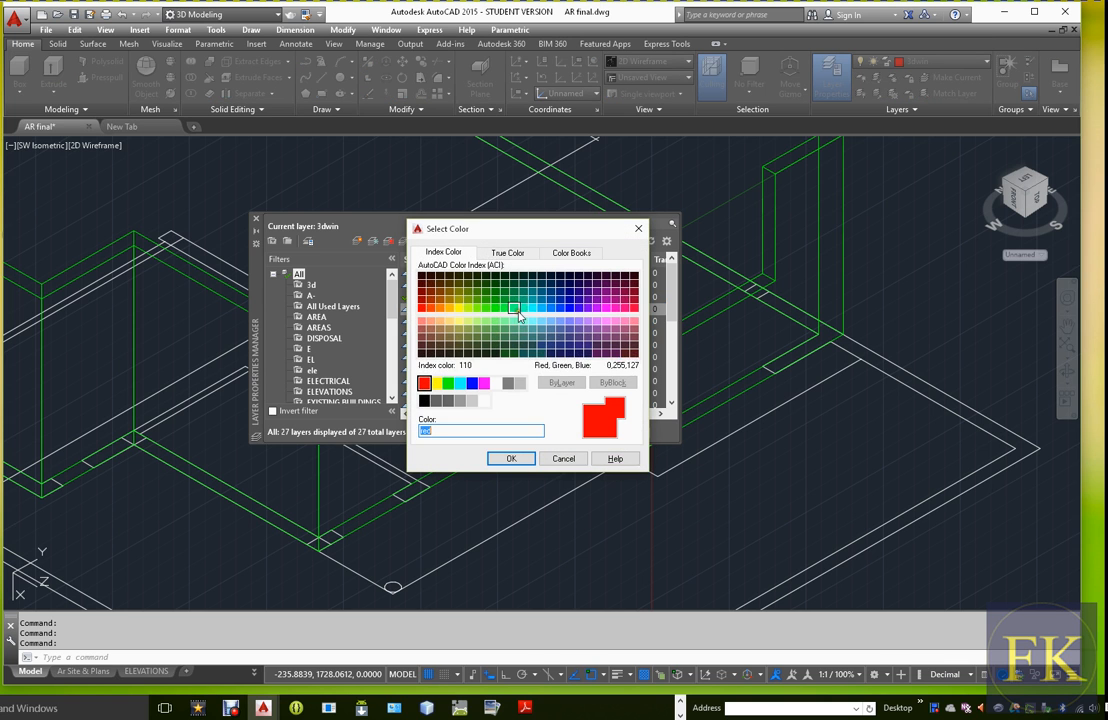
pyautogui.click(444, 299)
pyautogui.click(440, 308)
pyautogui.click(509, 459)
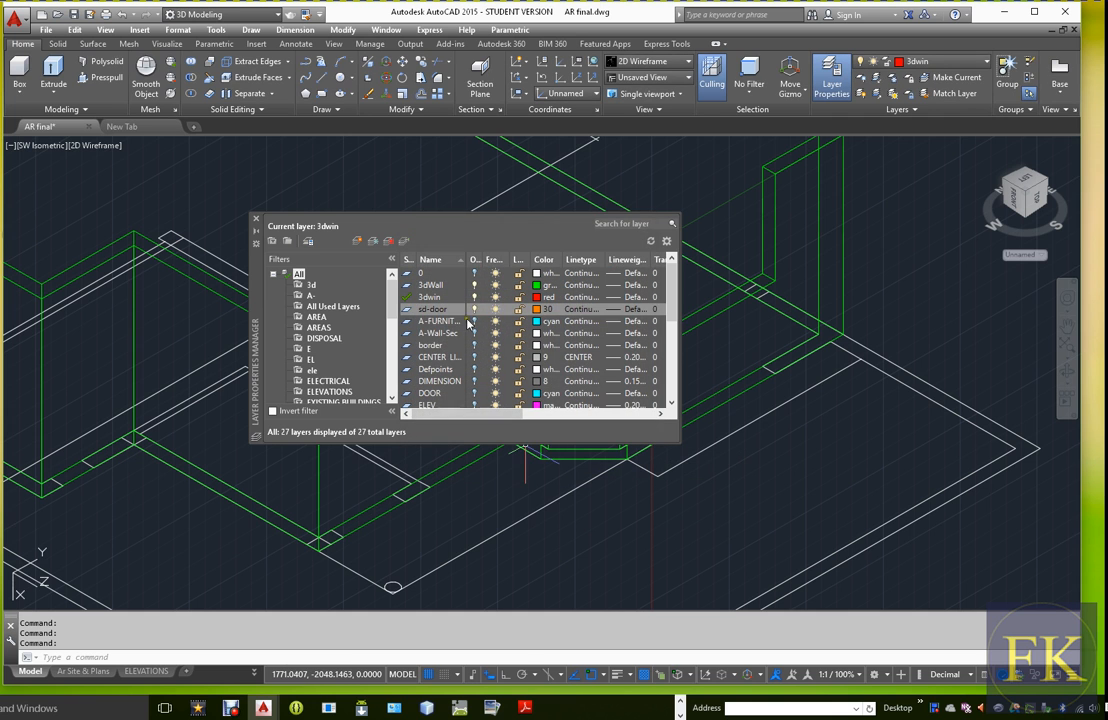
# Make the sd-door layer current and rename it to 3d-door
pyautogui.click(404, 314)
pyautogui.doubleClick(418, 311)
pyautogui.rightClick(422, 313)
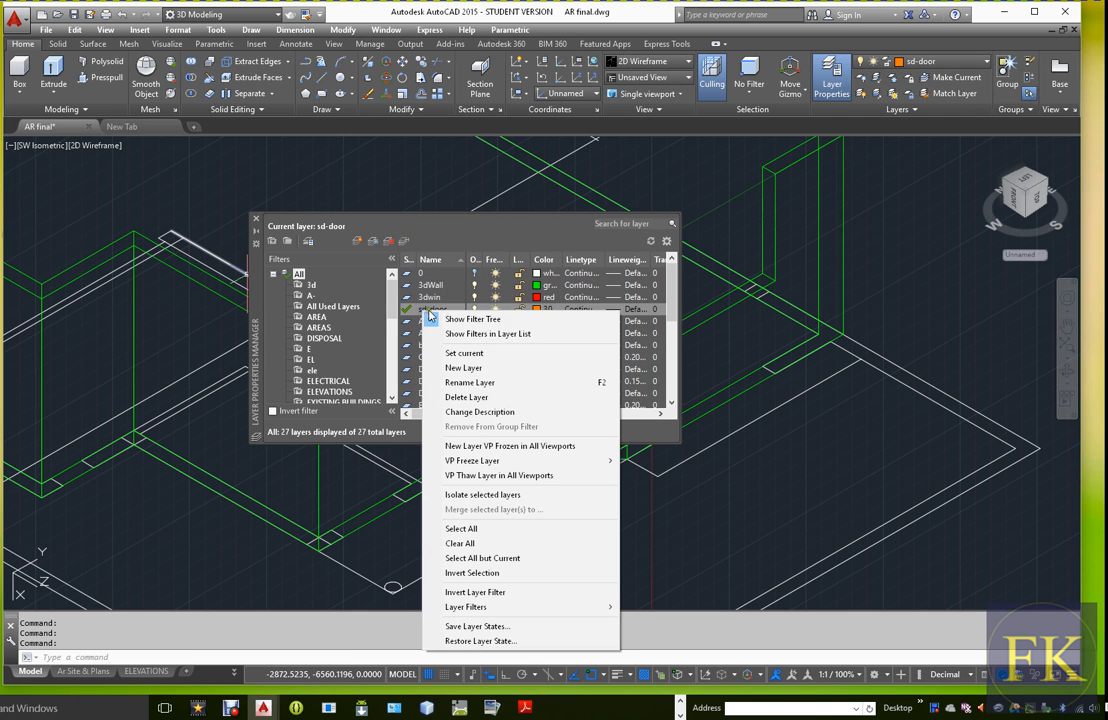
pyautogui.click(459, 382)
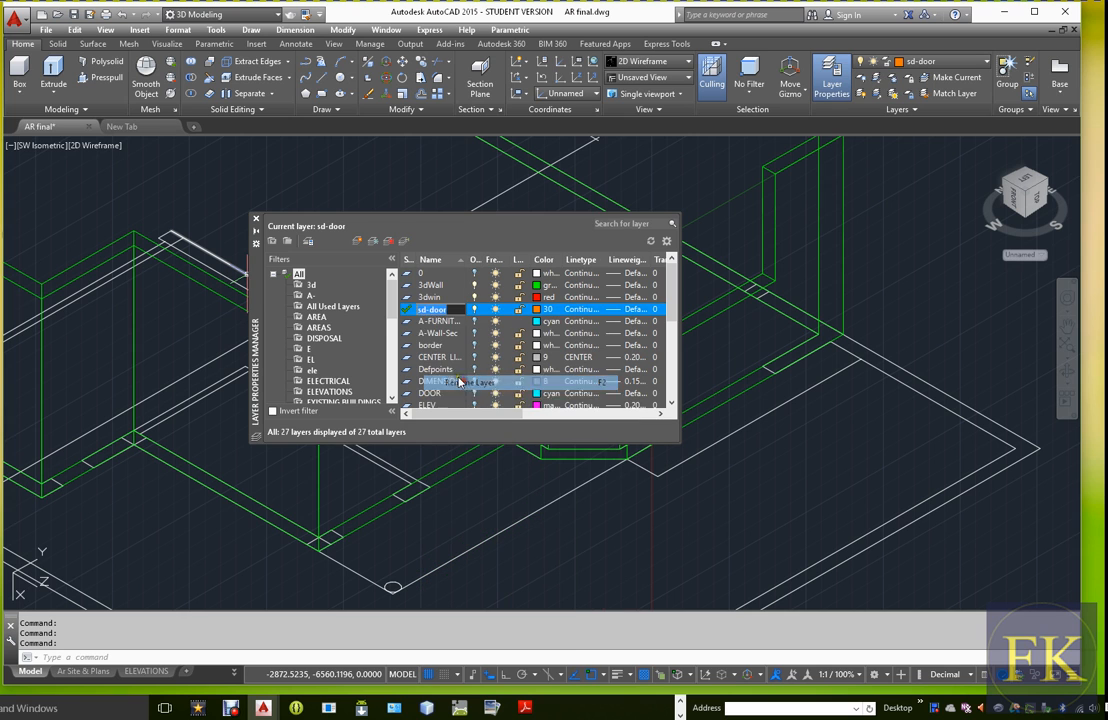
pyautogui.click(431, 325)
pyautogui.click(427, 313)
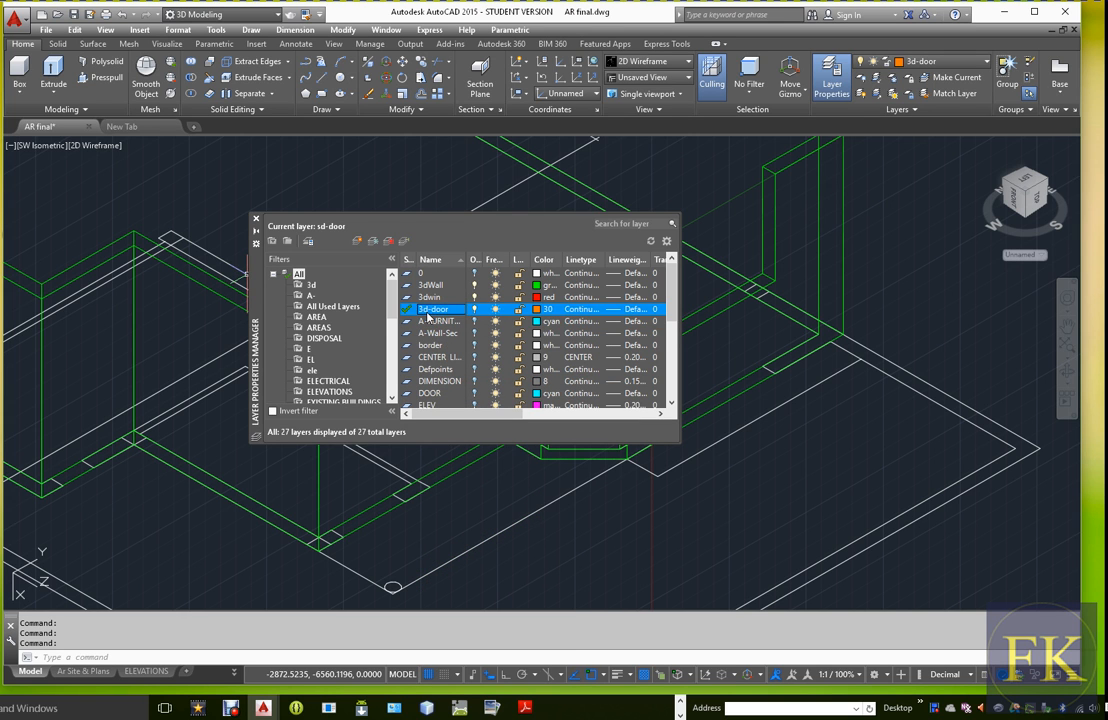
pyautogui.click(256, 219)
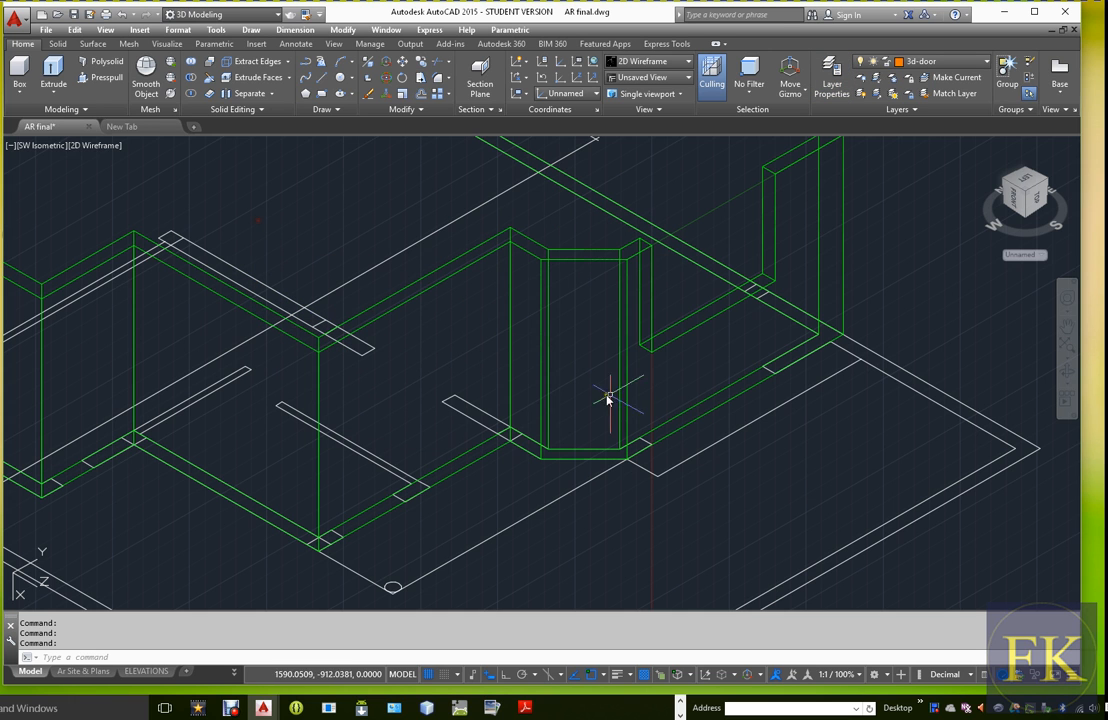
pyautogui.write('L')
pyautogui.press('Return')
pyautogui.click(432, 483)
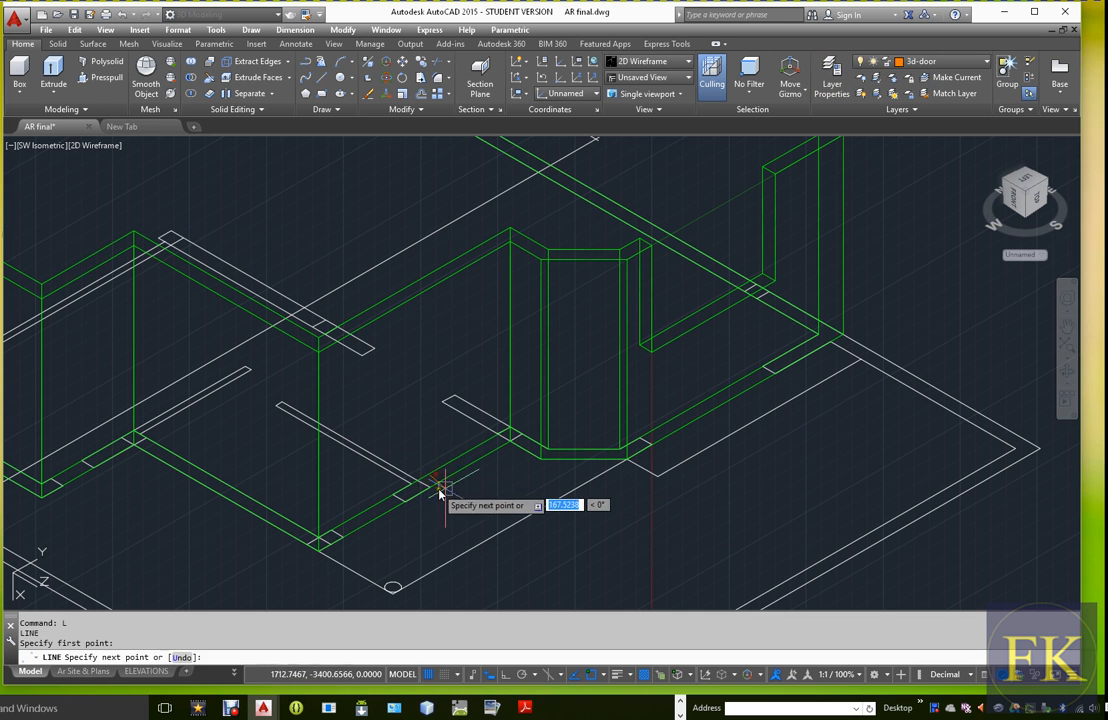
pyautogui.press('Escape')
# Draw a vertical line from the partition's corner at the front wall's base, perpendicular to the wall's top edge beside the bay
pyautogui.write('L')
pyautogui.press('Return')
pyautogui.click(431, 486)
pyautogui.keyDown('shift'); pyautogui.rightClick(432, 368); pyautogui.keyUp('shift')
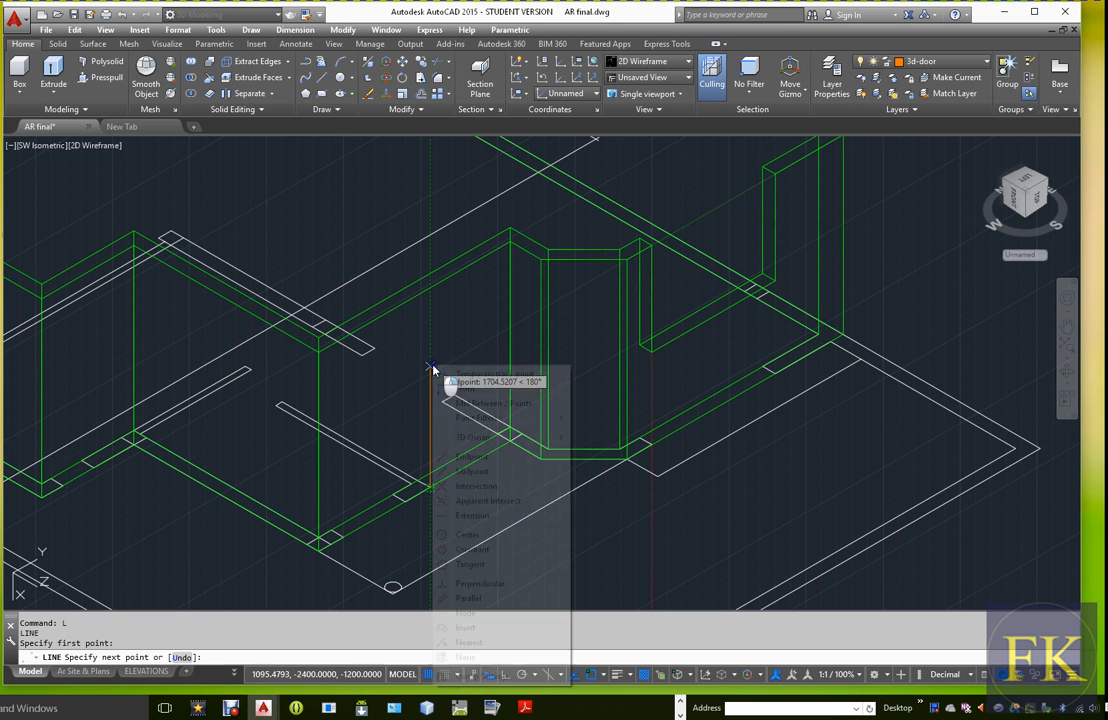
pyautogui.click(490, 583)
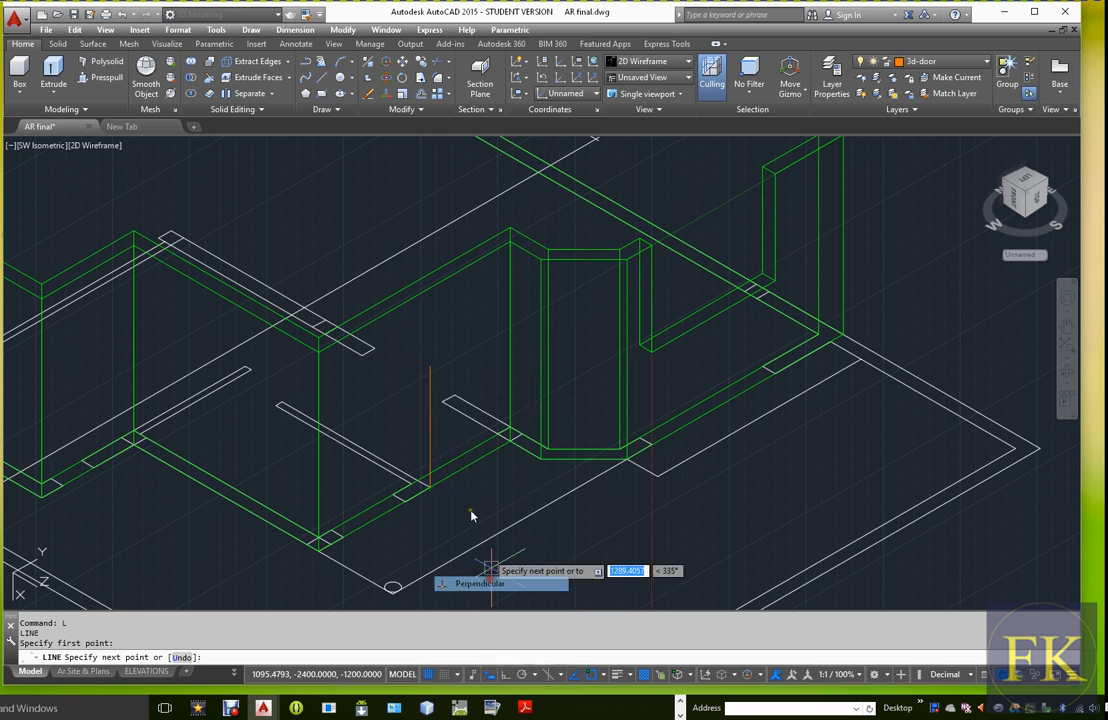
pyautogui.click(431, 290)
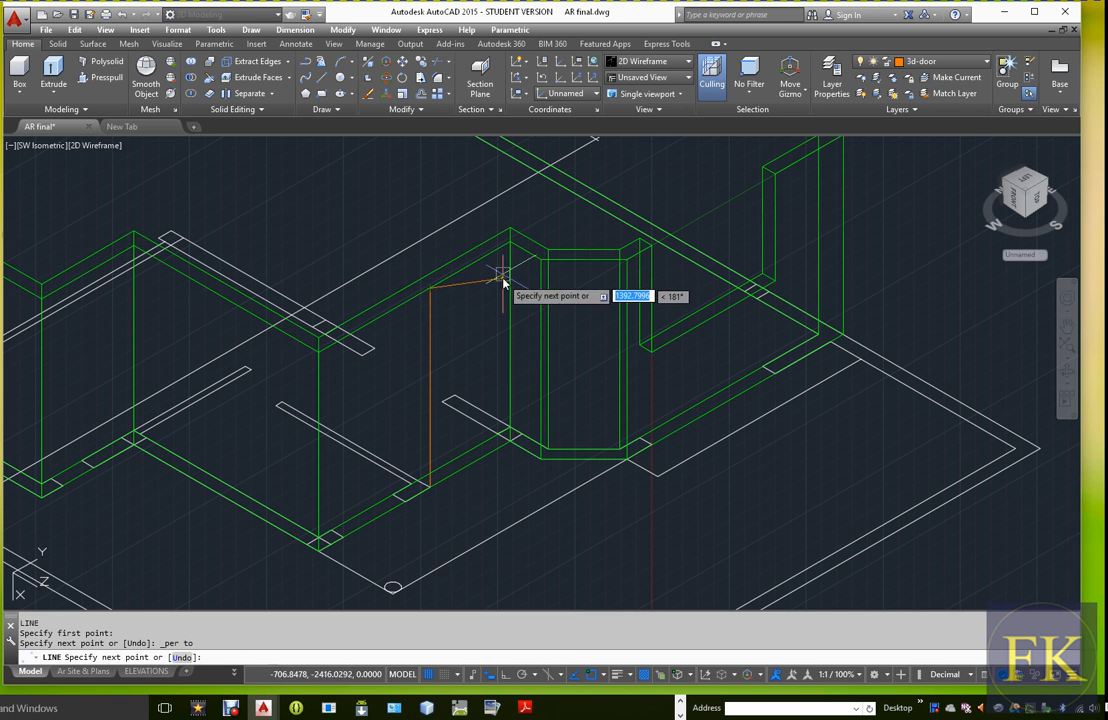
# Draw the outline's other three sides along the wall's top edge, down the corner by the bay, and back along the base
pyautogui.scroll(4, 503, 283)
pyautogui.click(472, 252)
pyautogui.scroll(-4, 490, 320)
pyautogui.scroll(4, 485, 426)
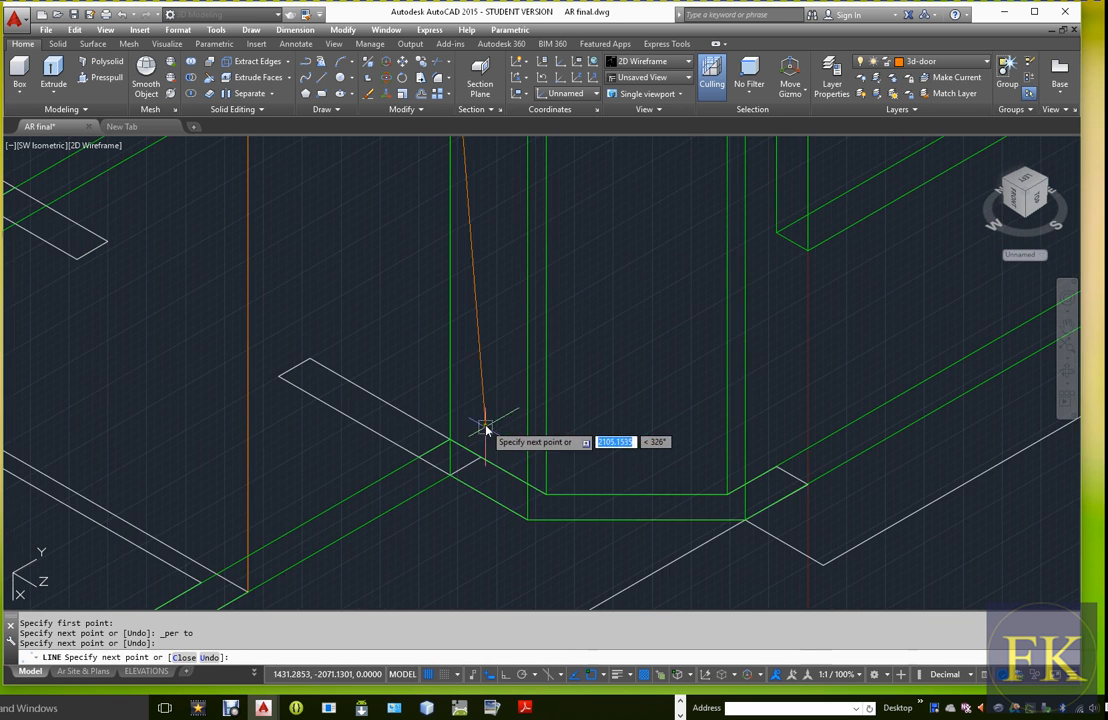
pyautogui.click(452, 477)
pyautogui.scroll(-2, 376, 522)
pyautogui.click(316, 559)
pyautogui.press('Escape')
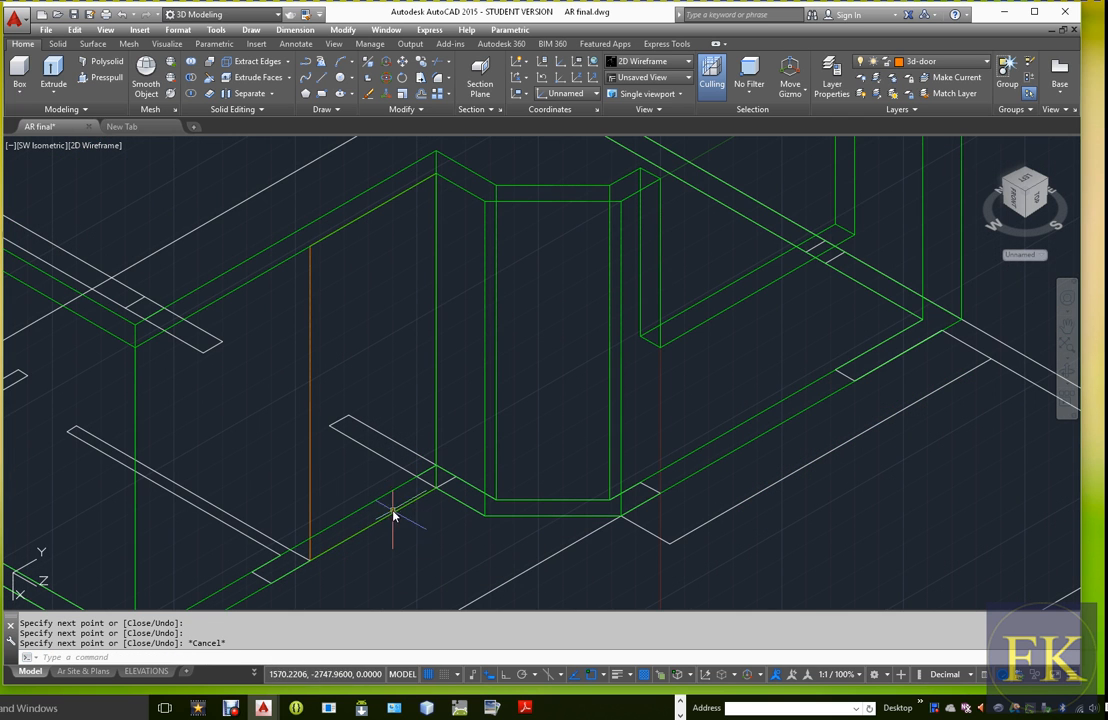
# Turn off the WALL and 3dWall layers so that only the orange door outline is shown
pyautogui.scroll(-5, 393, 515)
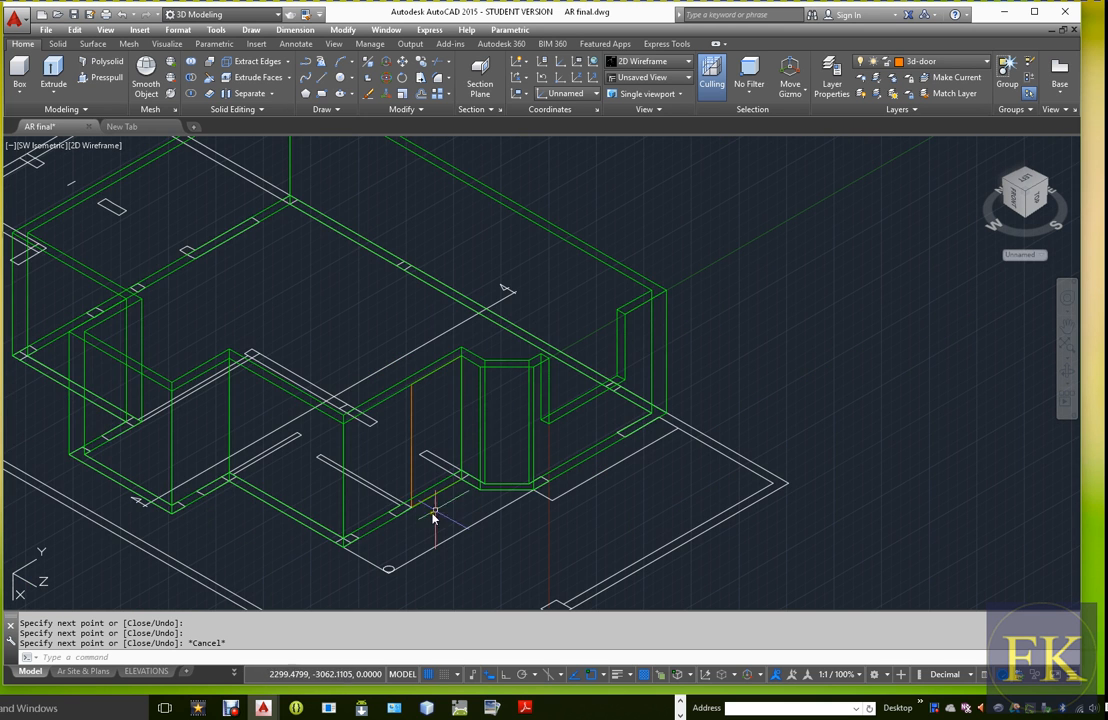
pyautogui.scroll(3, 460, 487)
pyautogui.scroll(1, 472, 465)
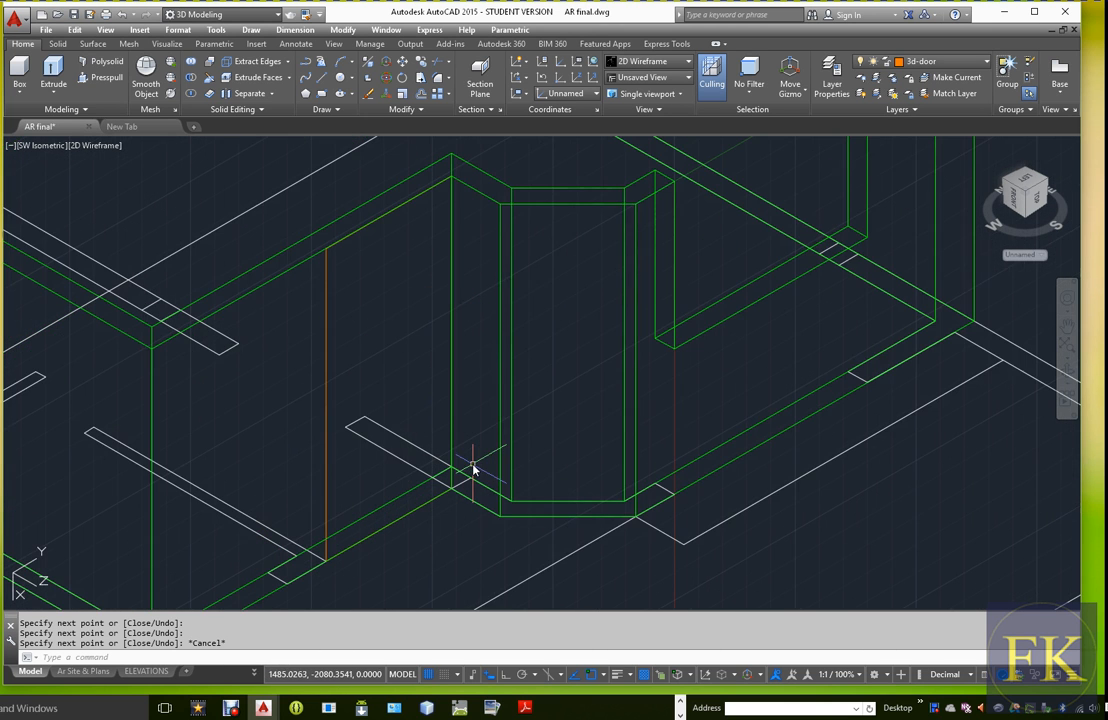
pyautogui.click(940, 61)
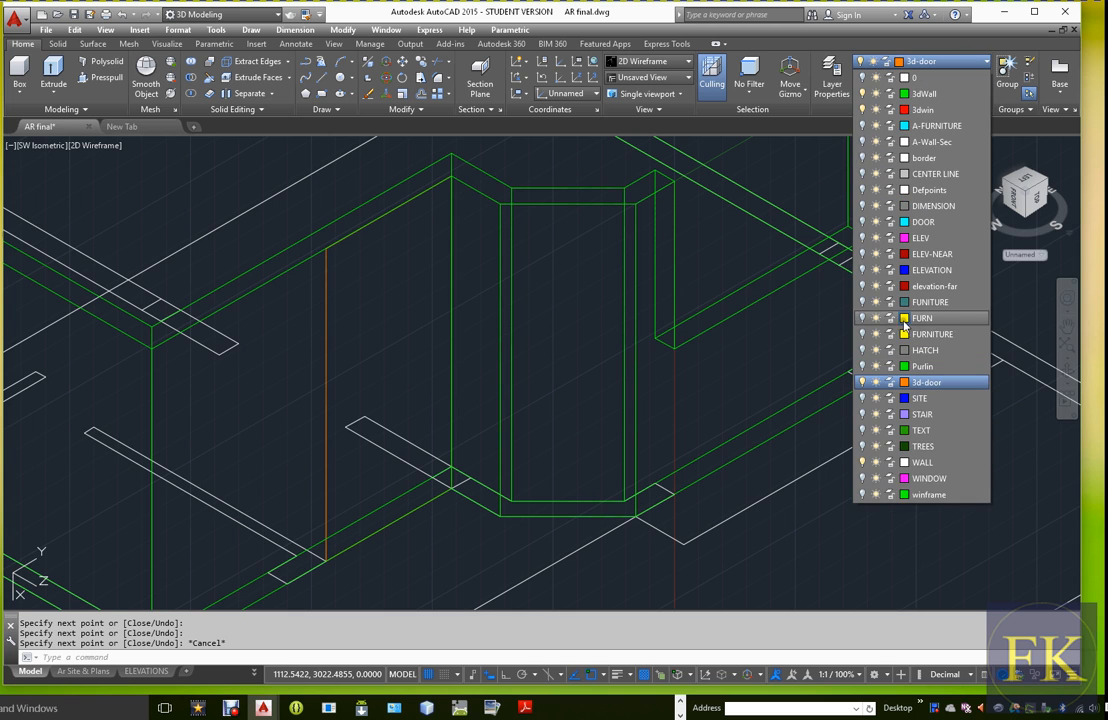
pyautogui.click(862, 462)
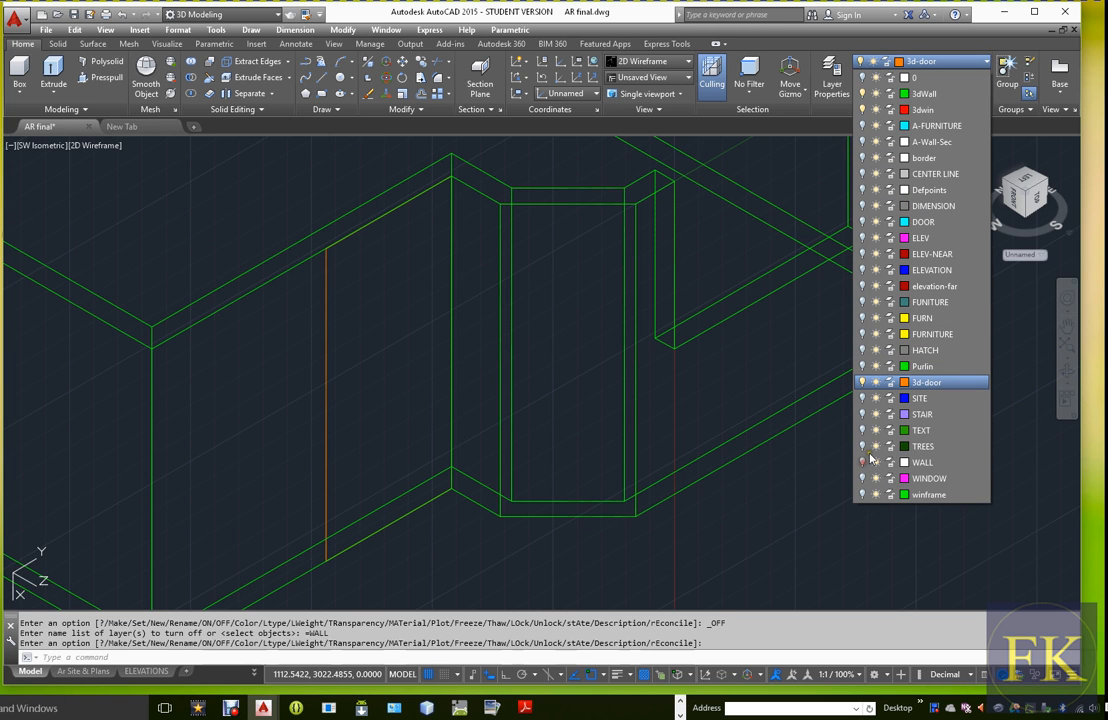
pyautogui.click(862, 93)
pyautogui.click(624, 502)
pyautogui.press('Escape')
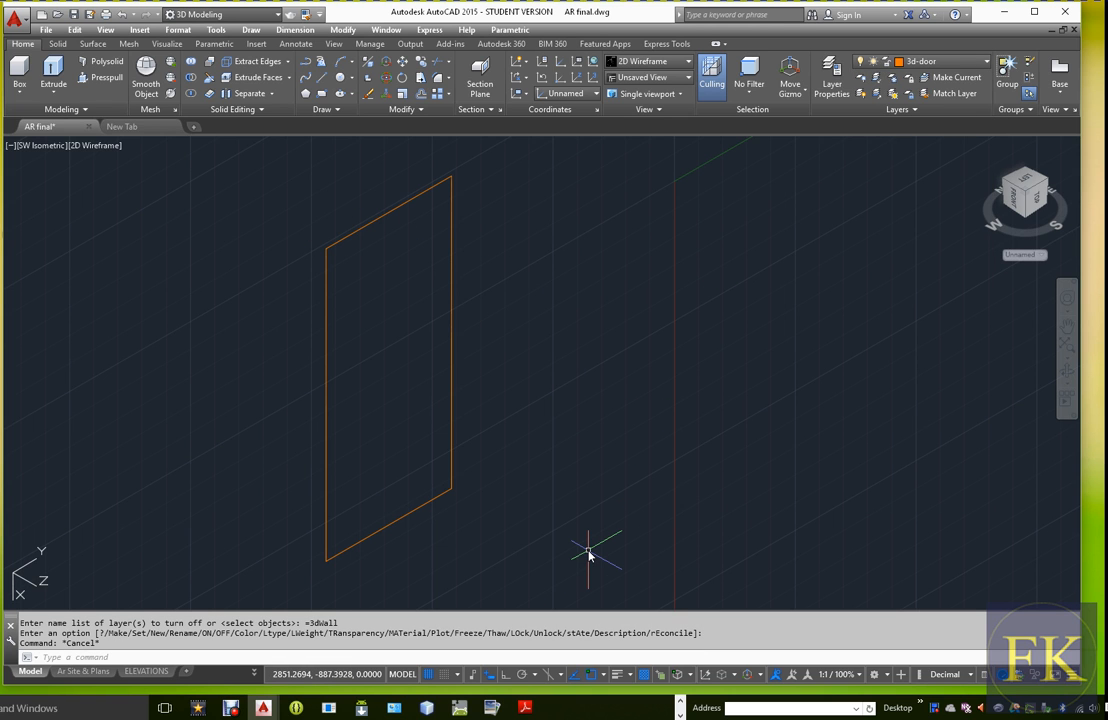
# Convert the door outline's top line into a polyline with PEDIT
pyautogui.write('PED')
pyautogui.press('Return')
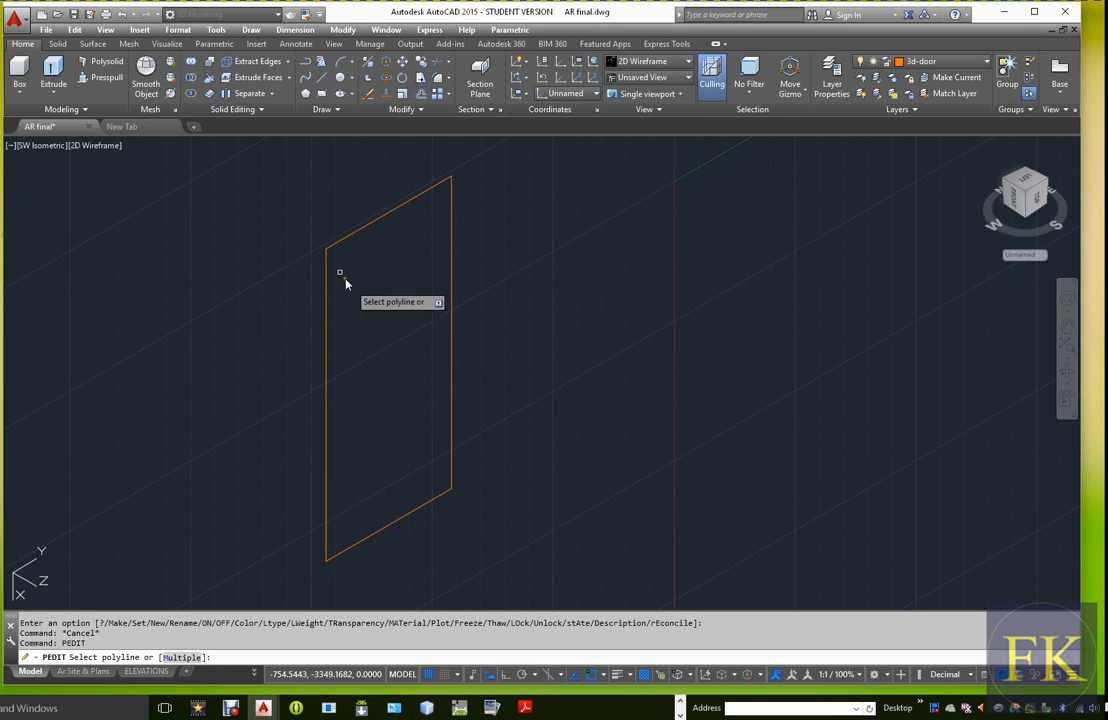
pyautogui.click(388, 218)
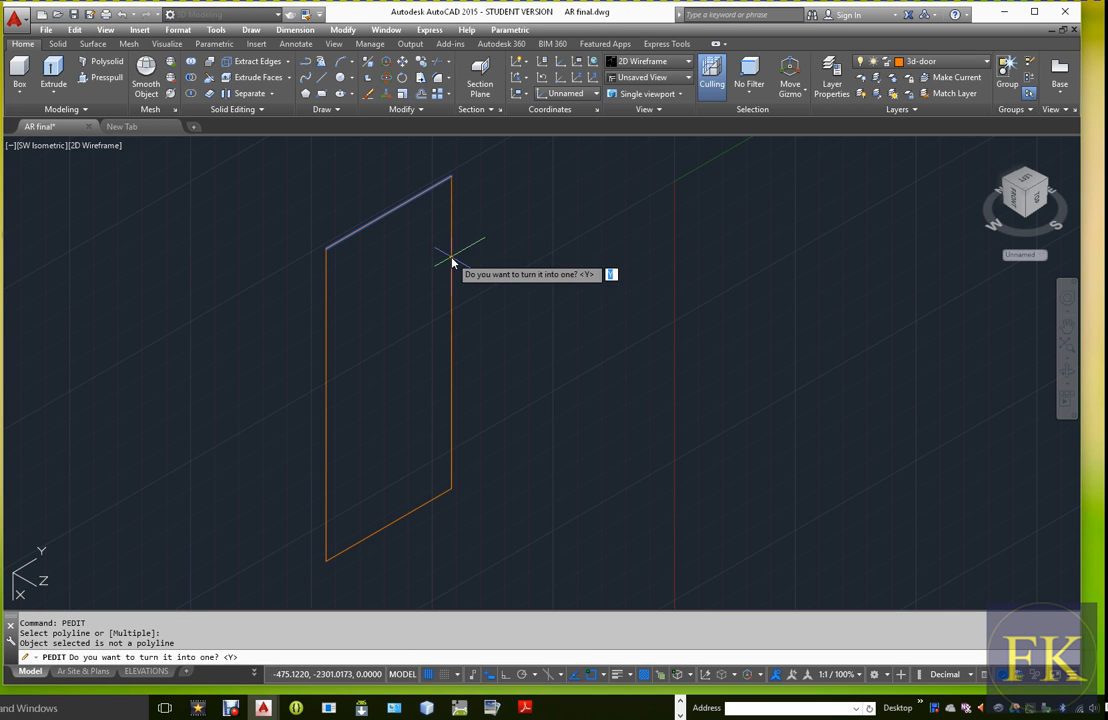
pyautogui.press('Return')
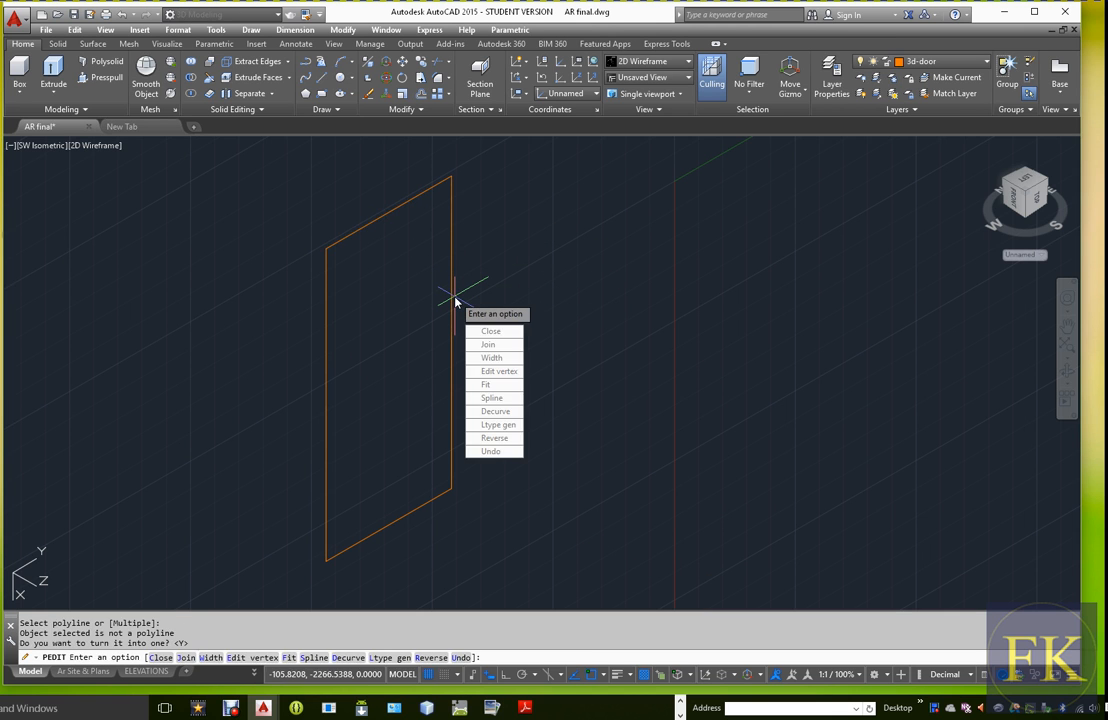
# Join the door outline's other three sides to the polyline to form one closed shape
pyautogui.press('Down')
pyautogui.press('Return')
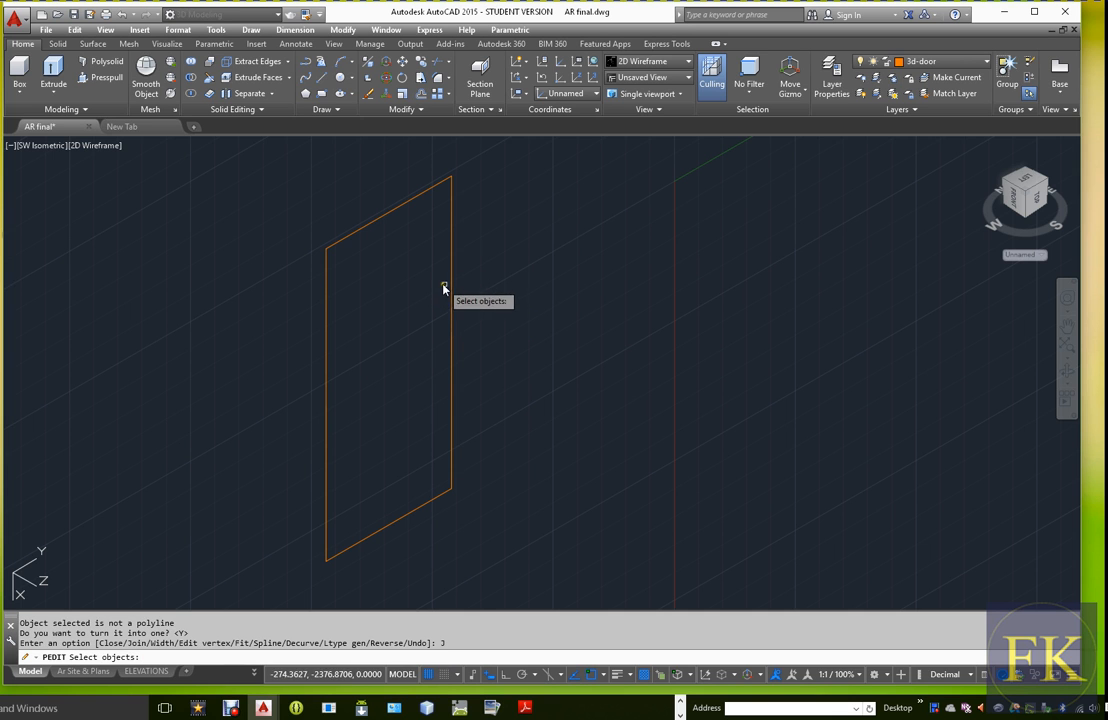
pyautogui.click(451, 300)
pyautogui.click(420, 509)
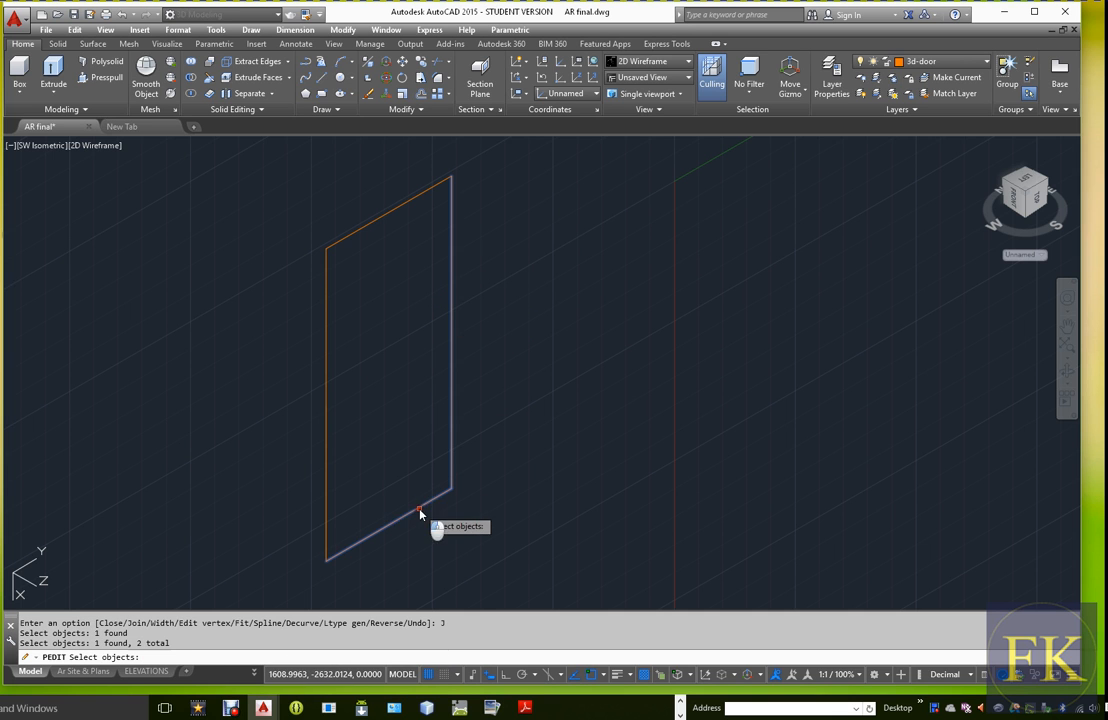
pyautogui.click(327, 420)
pyautogui.click(391, 213)
pyautogui.press('Return')
pyautogui.press('Down')
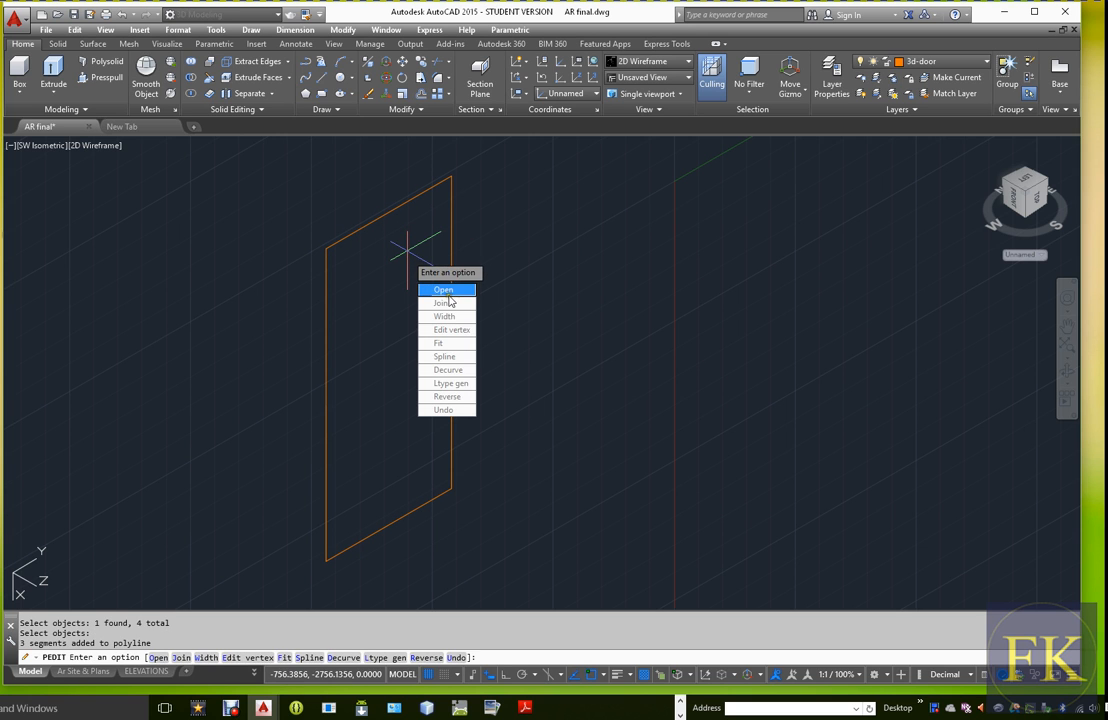
pyautogui.press('Return')
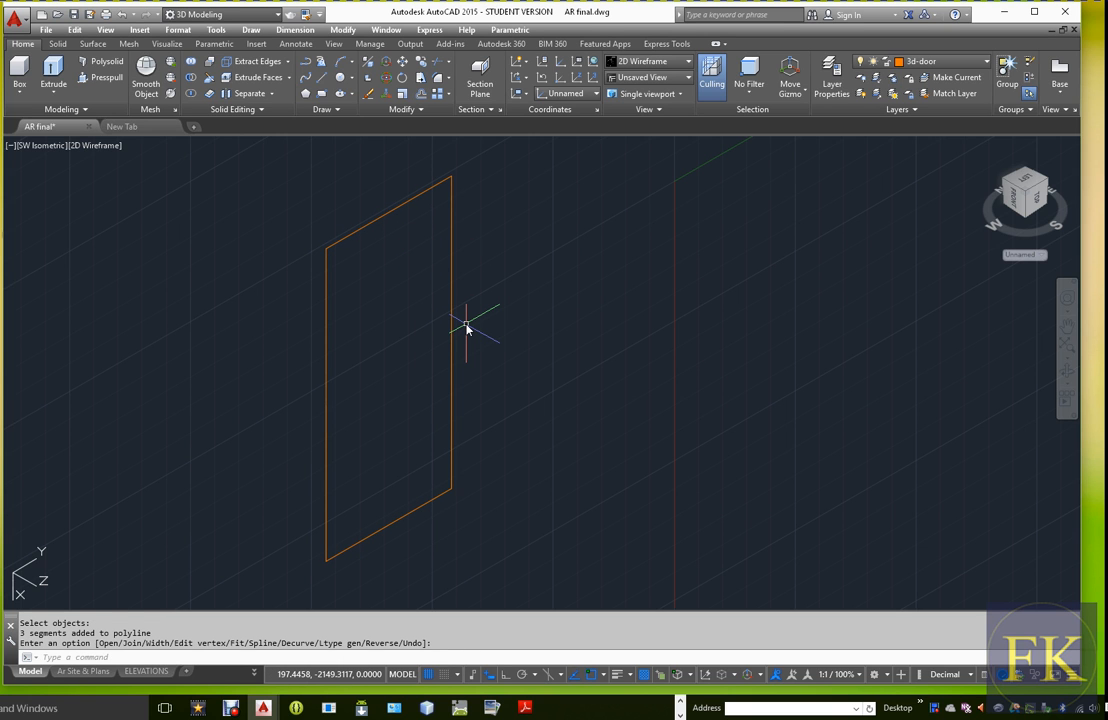
# Extrude the closed door outline by 200 into a solid
pyautogui.press('Return')
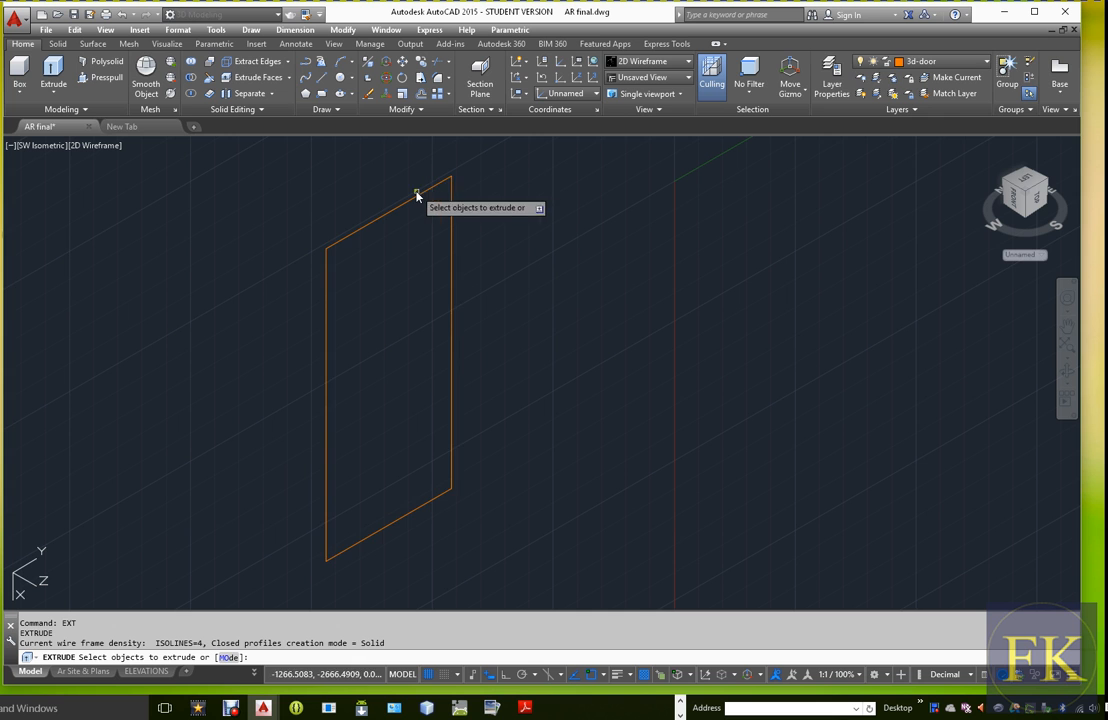
pyautogui.click(418, 203)
pyautogui.rightClick(383, 210)
pyautogui.click(410, 218)
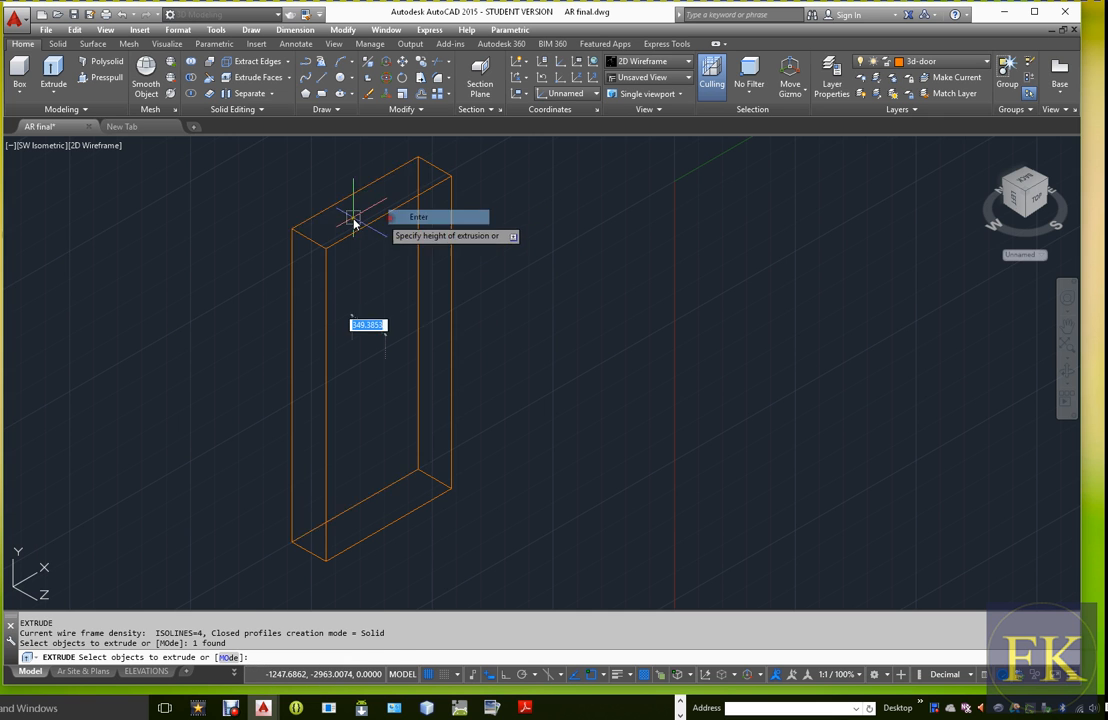
pyautogui.write('200')
pyautogui.press('Return')
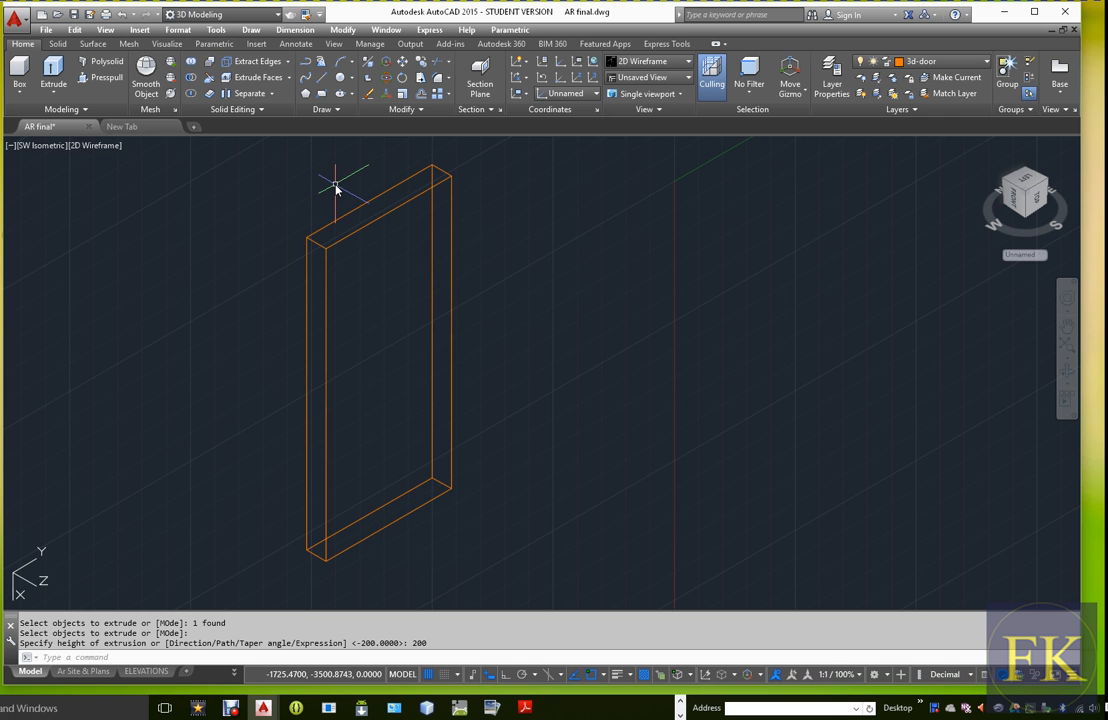
# Turn the 3dWall layer back on
pyautogui.scroll(-2, 601, 384)
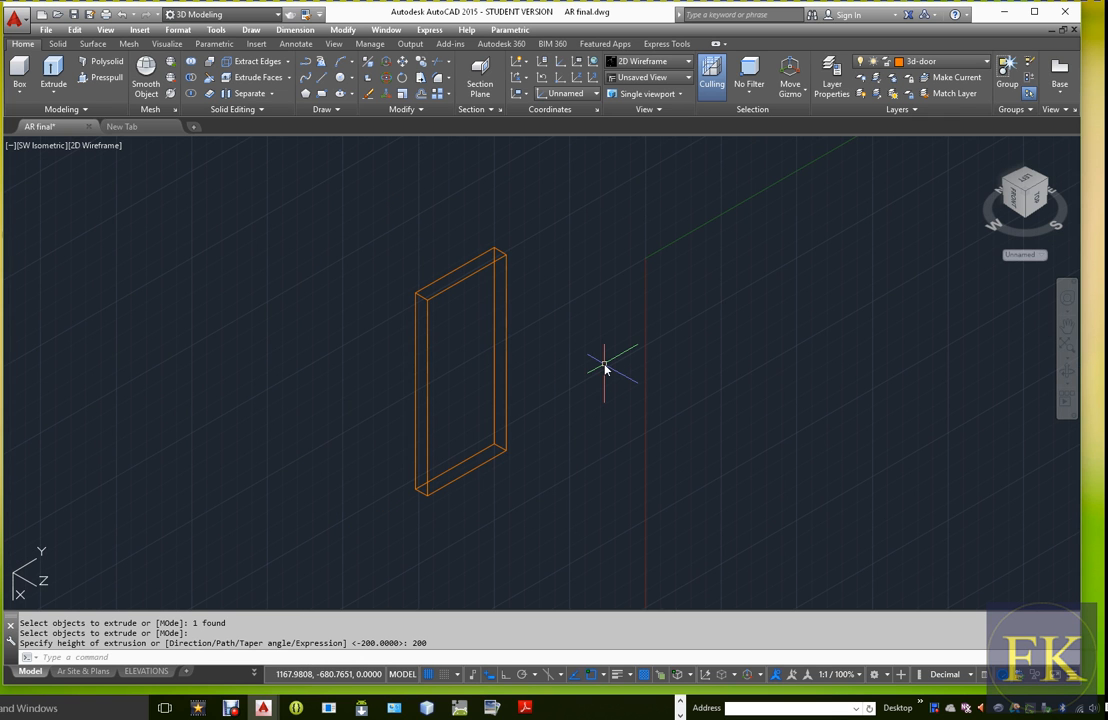
pyautogui.scroll(2, 604, 368)
pyautogui.scroll(-2, 604, 368)
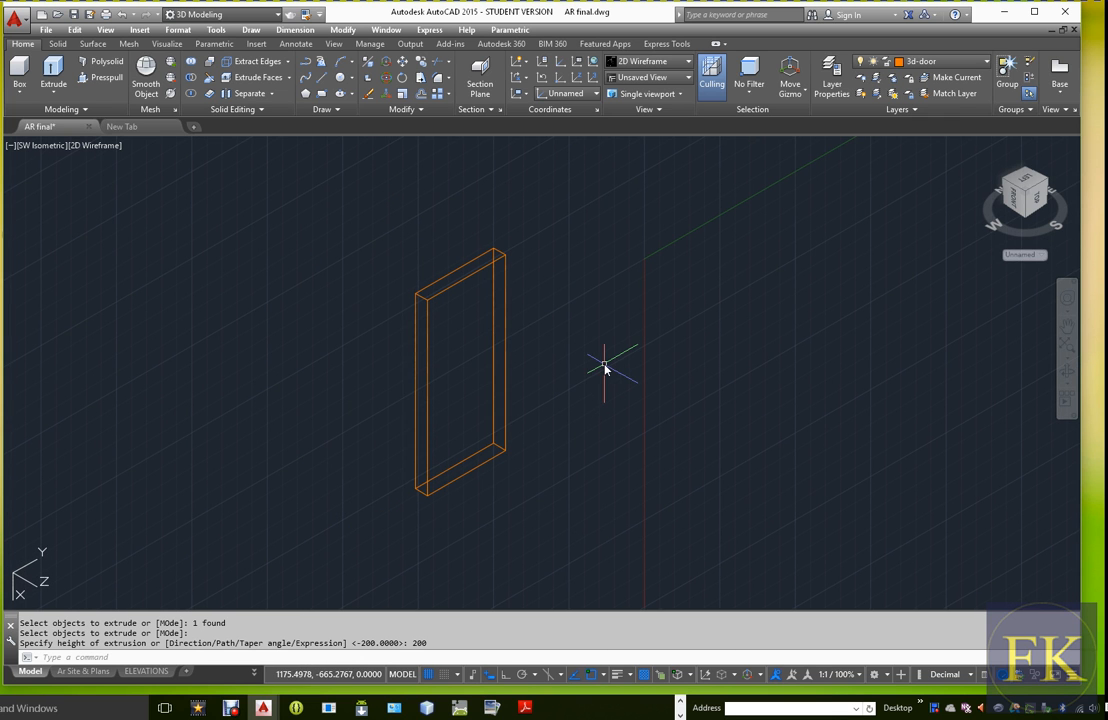
pyautogui.click(988, 62)
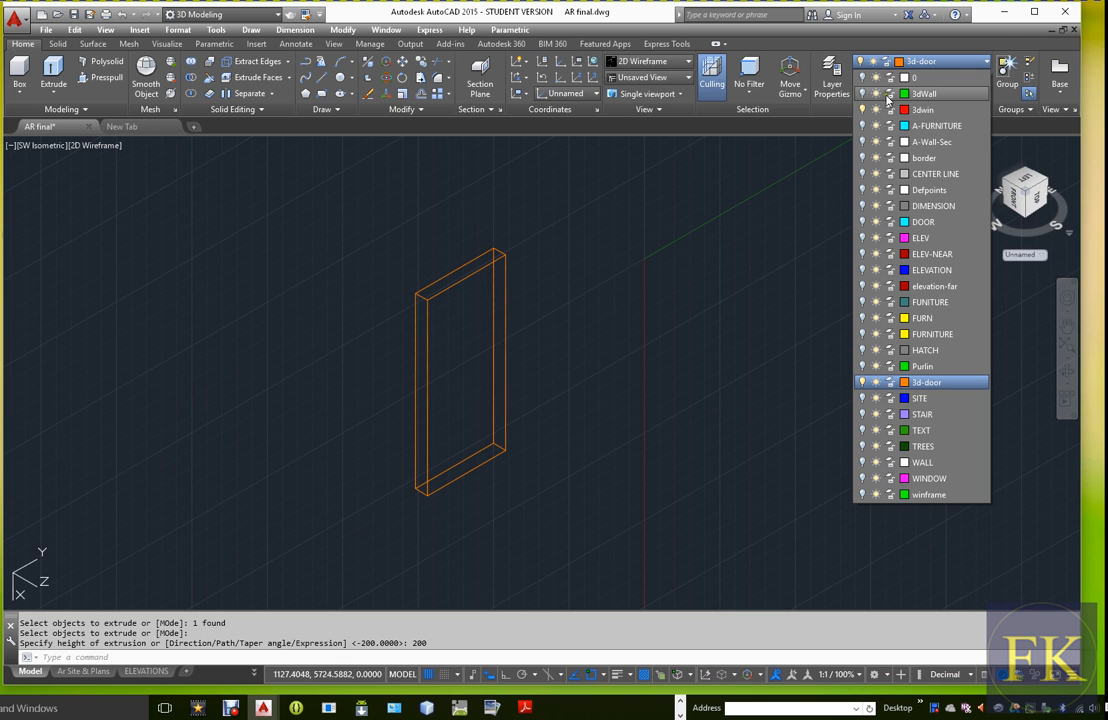
pyautogui.click(861, 94)
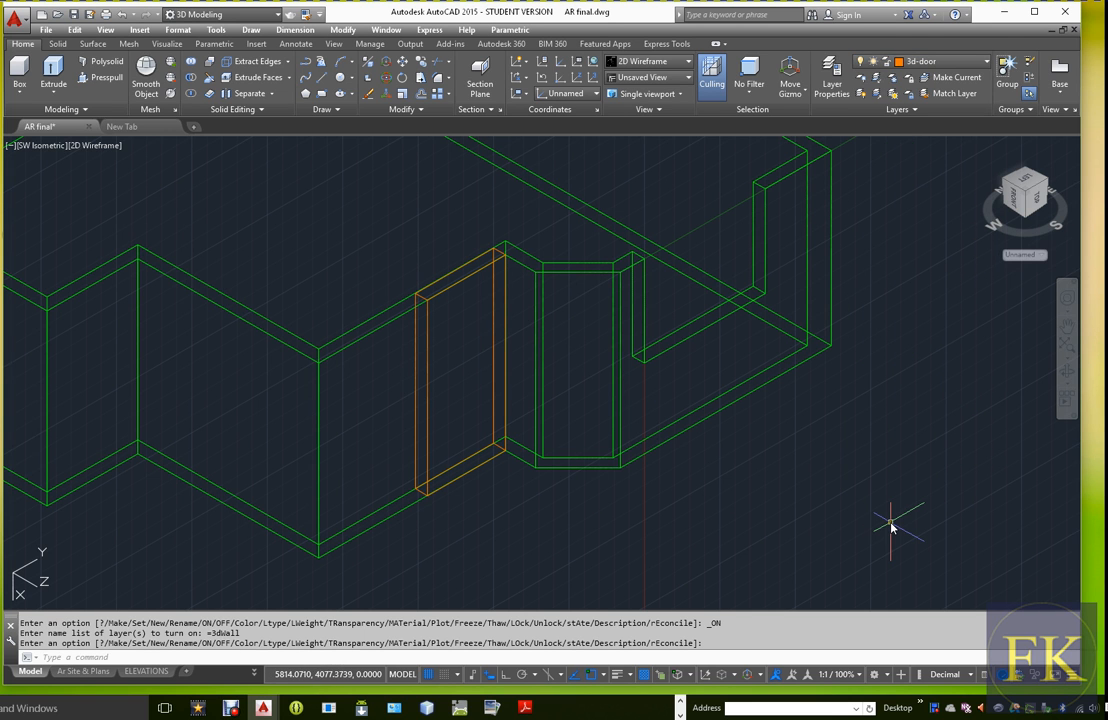
# Subtract the orange door solid from the wall solid to cut the door opening beside the bay
pyautogui.write('sub')
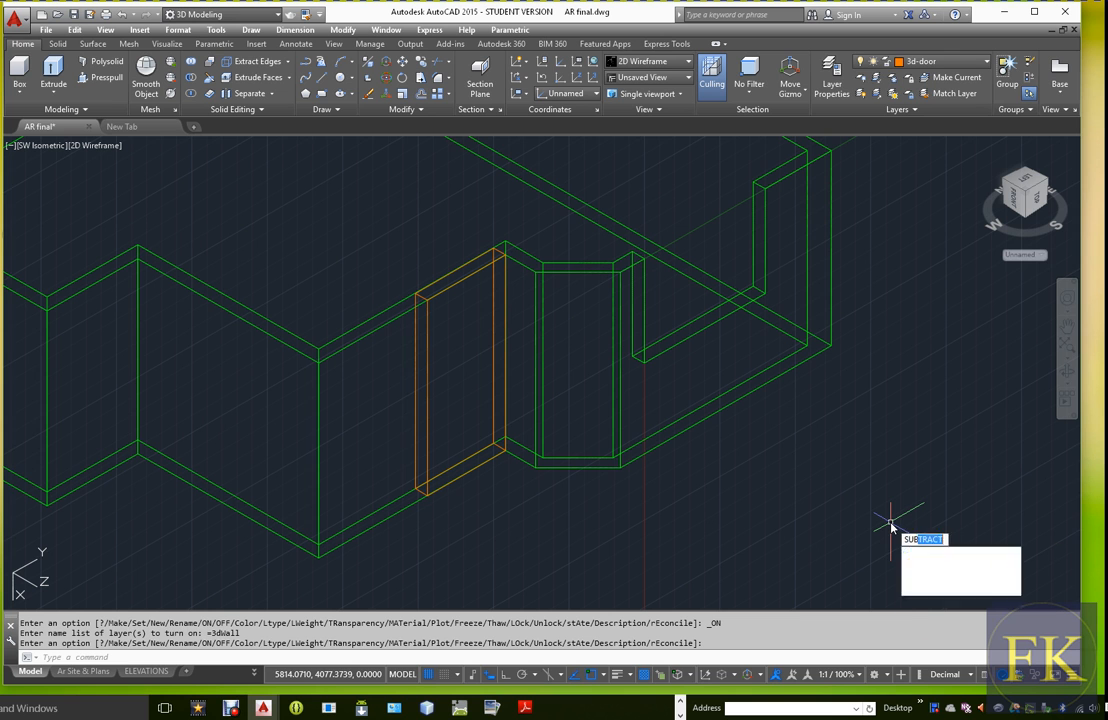
pyautogui.press('Return')
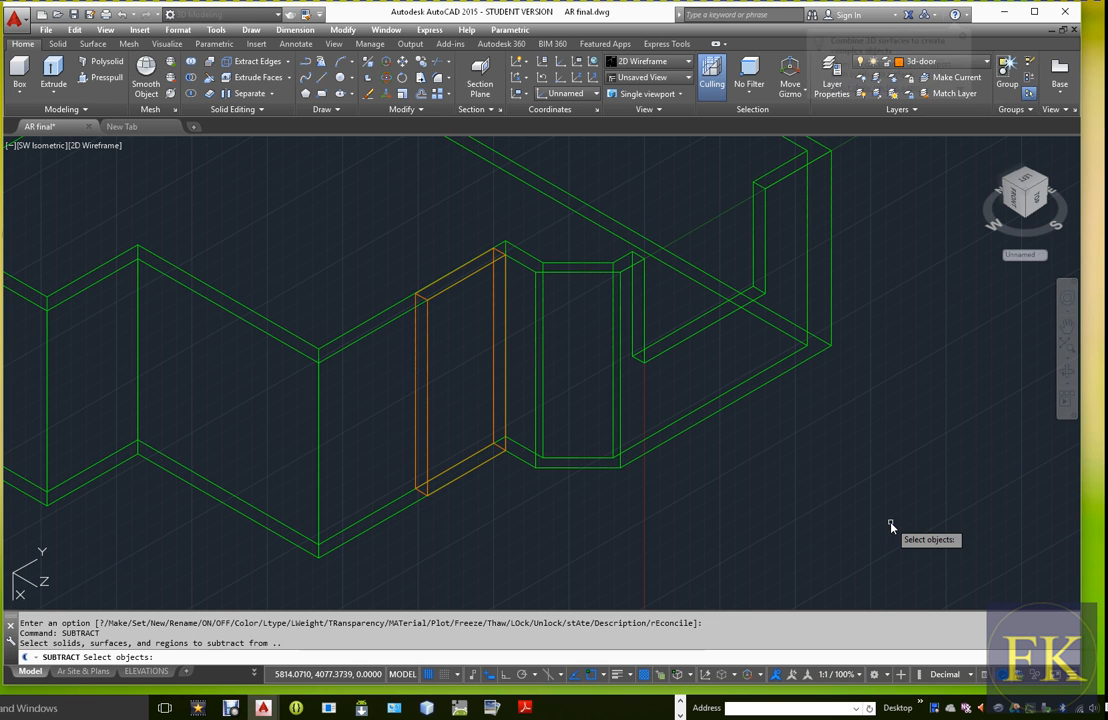
pyautogui.click(381, 330)
pyautogui.press('Return')
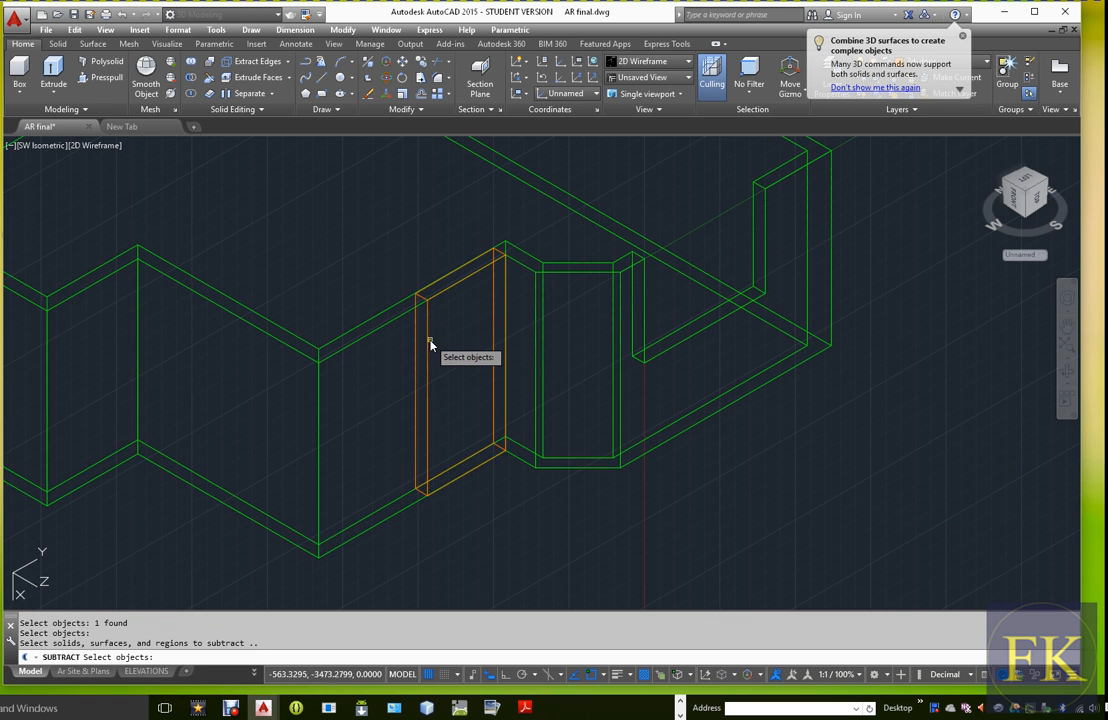
pyautogui.click(425, 350)
pyautogui.press('Return')
pyautogui.scroll(-5, 467, 338)
pyautogui.scroll(3, 539, 377)
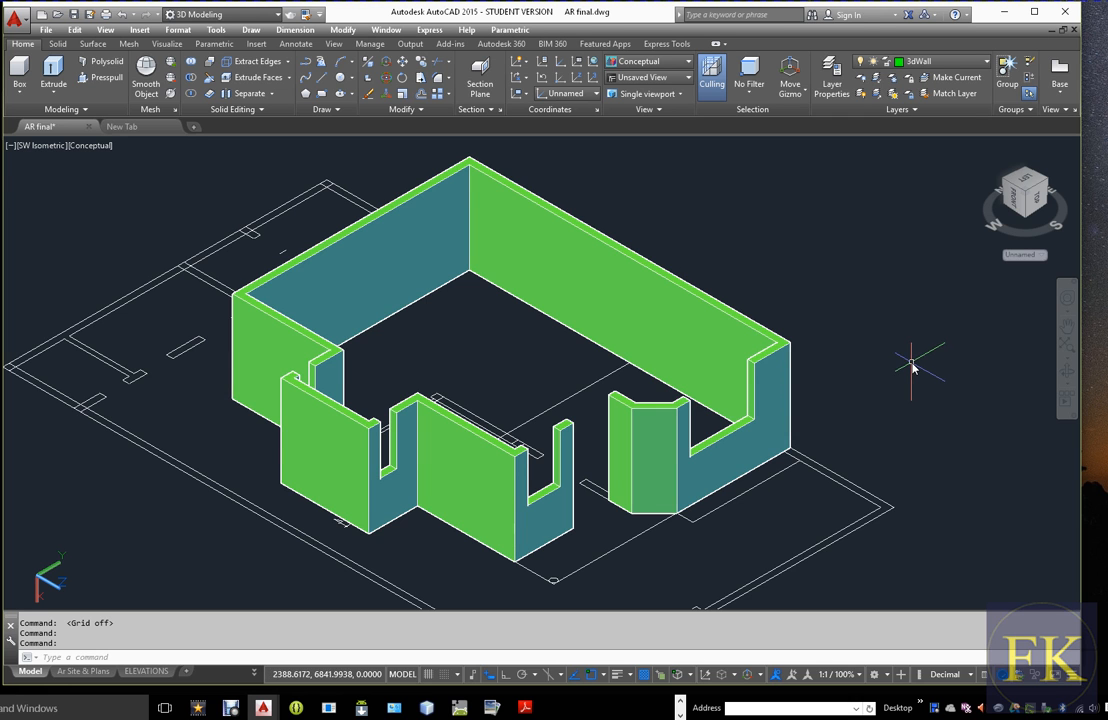
# Create a new layer named 3d_int_beam
pyautogui.moveTo(911, 365); pyautogui.dragTo(882, 395, button='middle')
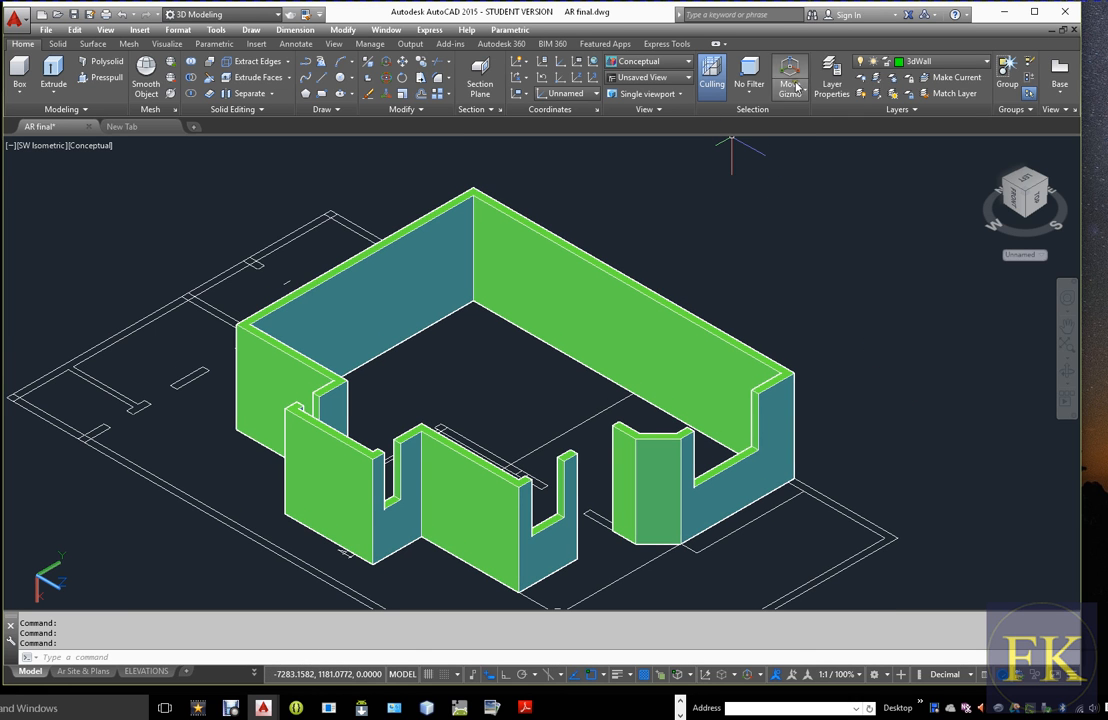
pyautogui.click(829, 78)
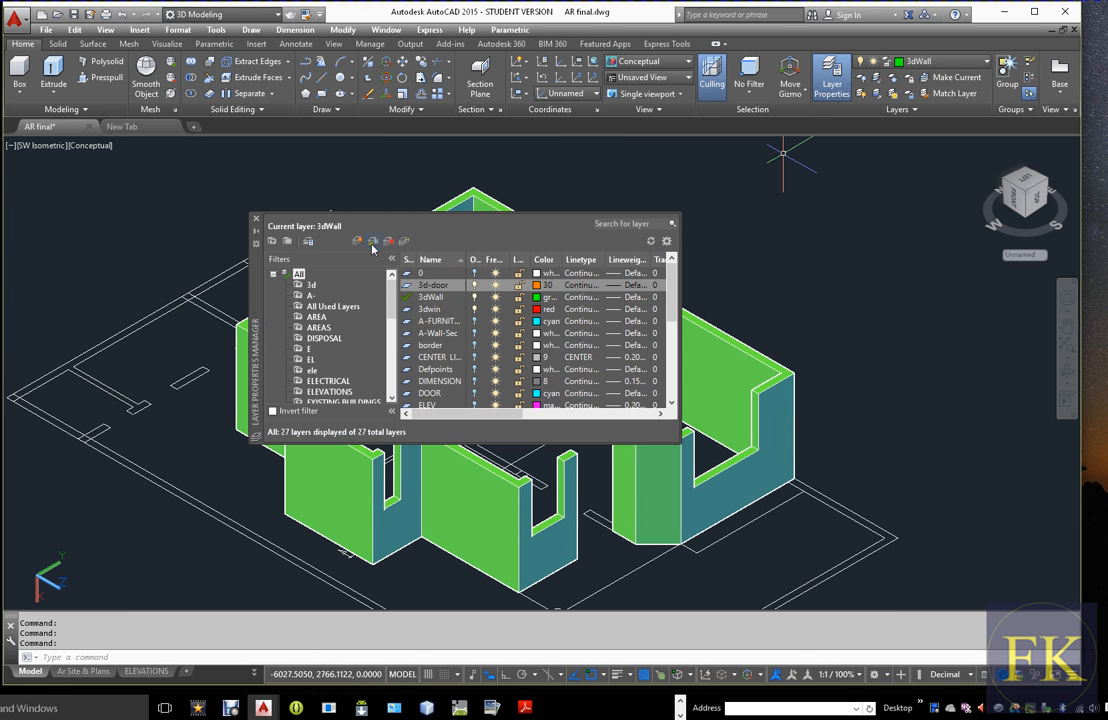
pyautogui.hotkey('alt', 'n')
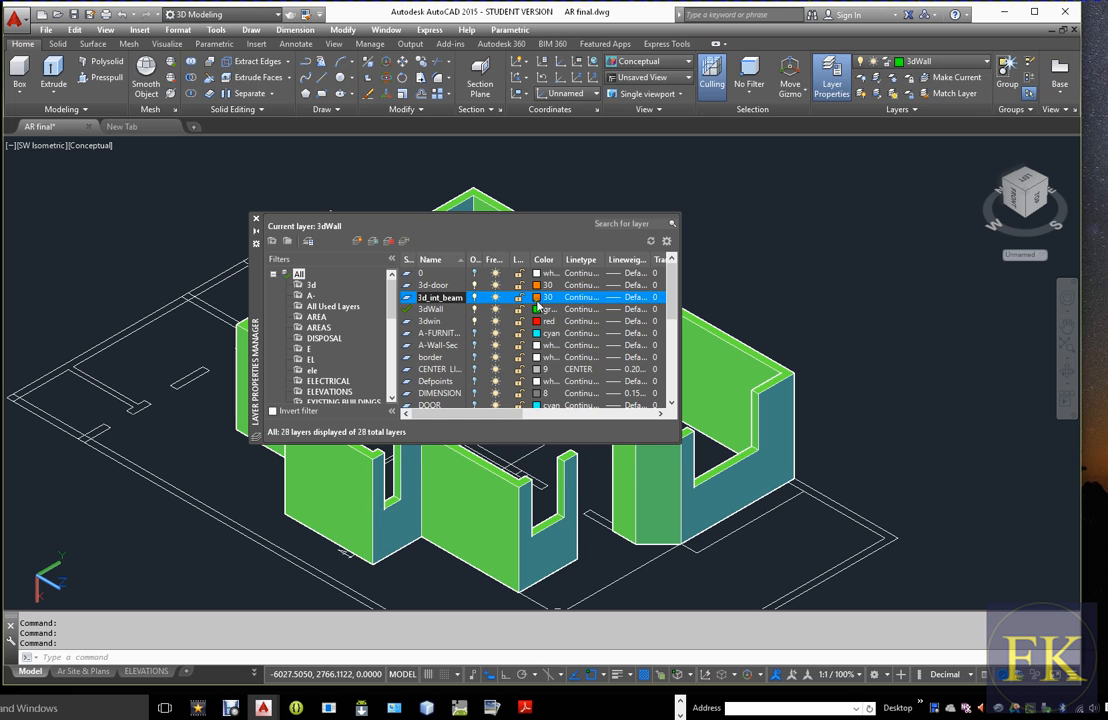
# Set the 3d_int_beam layer's colour to index 9 and make the layer current
pyautogui.click(538, 297)
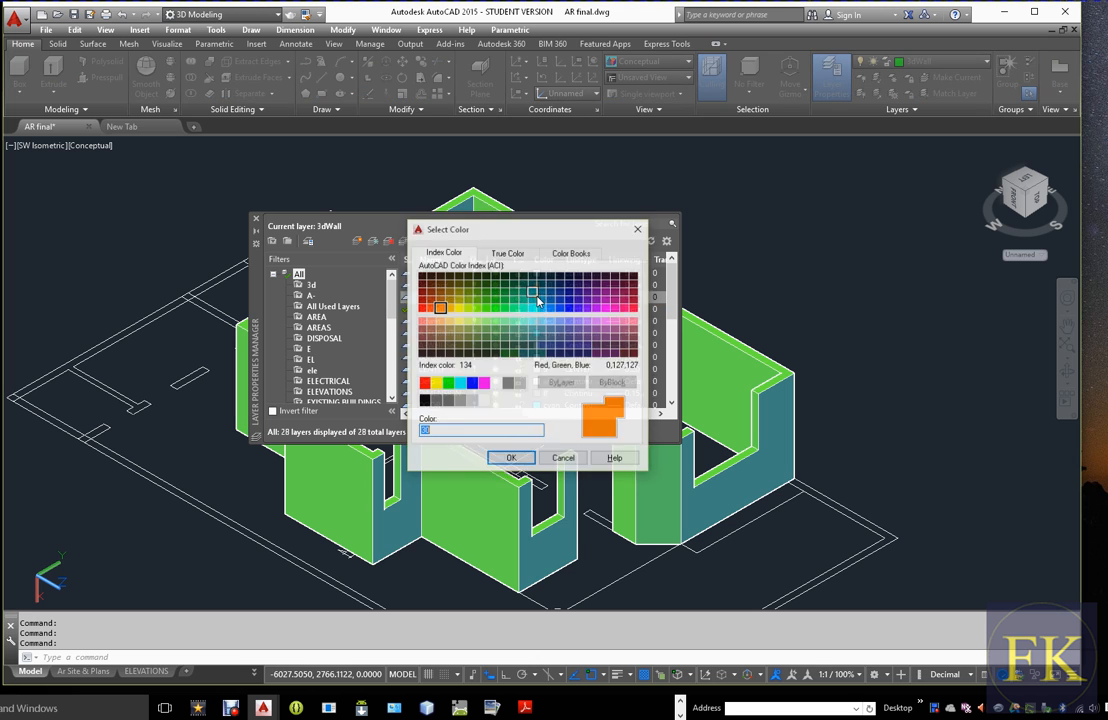
pyautogui.click(508, 383)
pyautogui.click(520, 383)
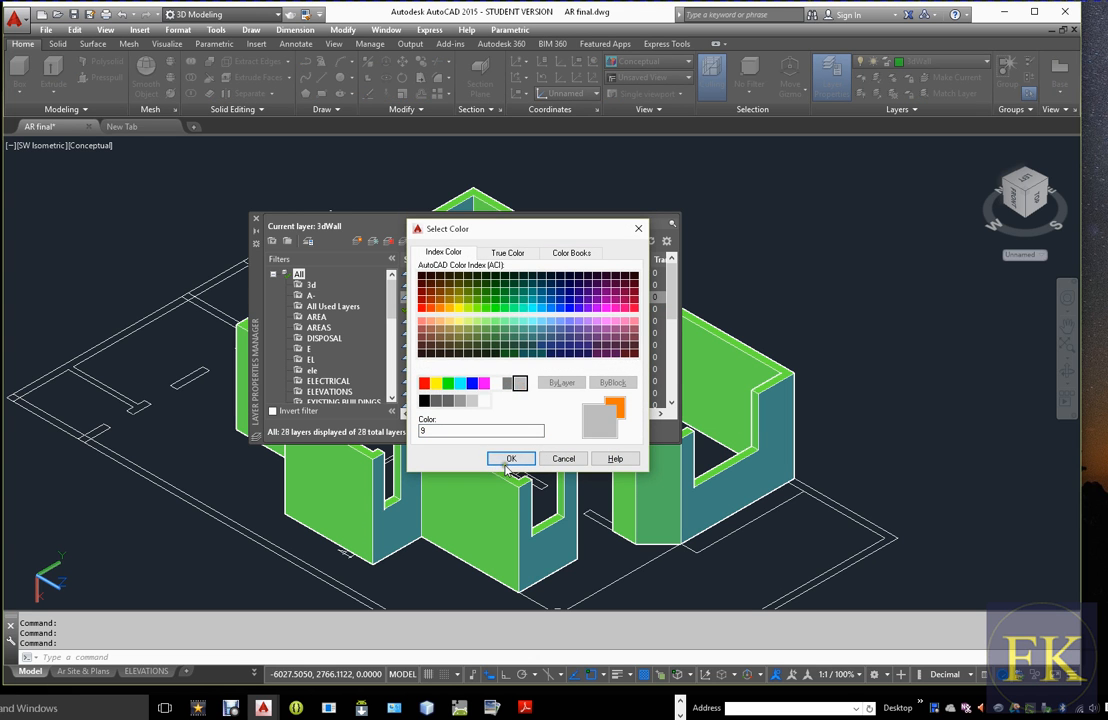
pyautogui.click(508, 460)
pyautogui.doubleClick(407, 298)
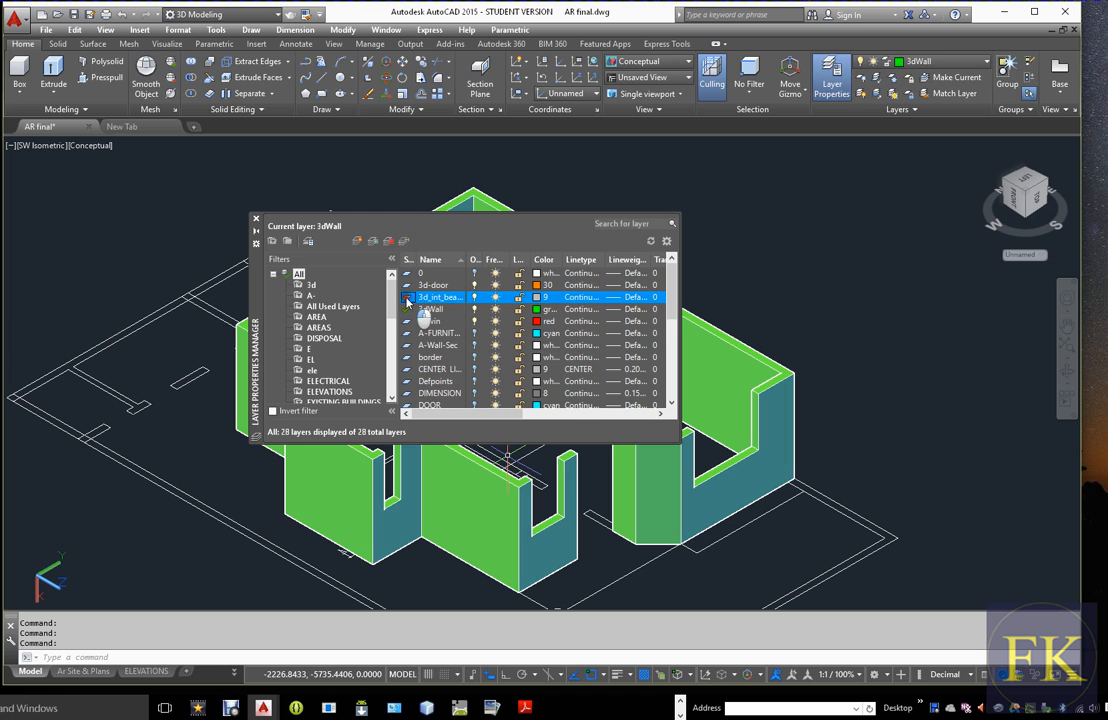
pyautogui.click(256, 219)
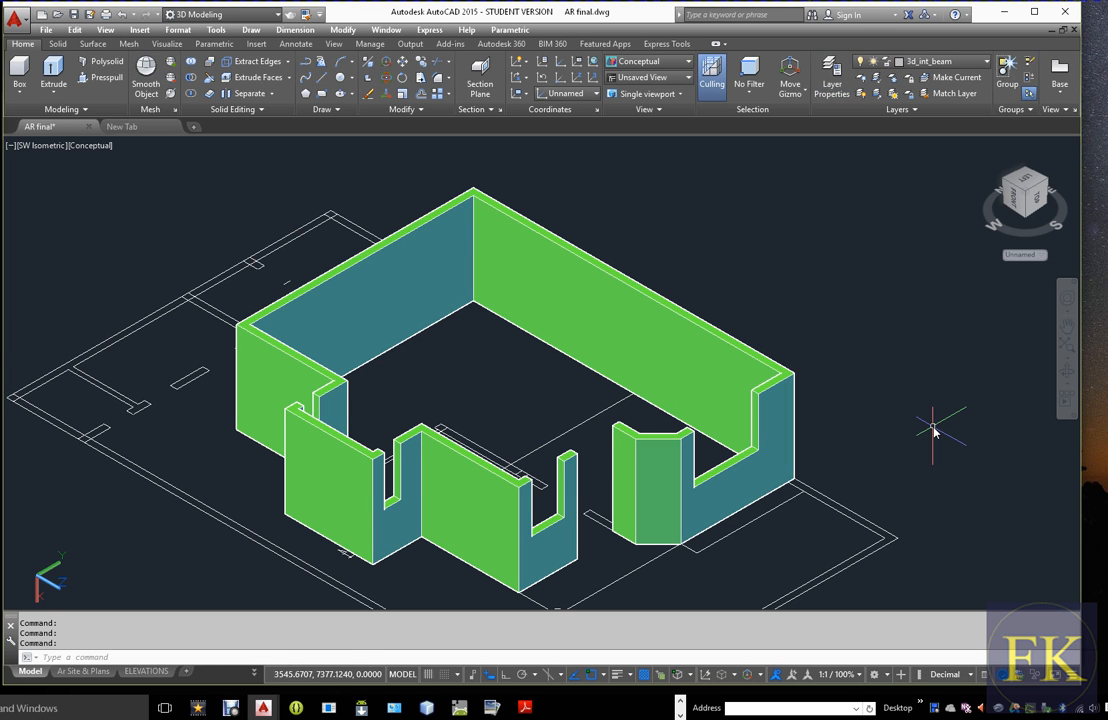
# Draw lines along the walls' outer top edge from the rear corner to the side corner and on to the first recess corner
pyautogui.press('Return')
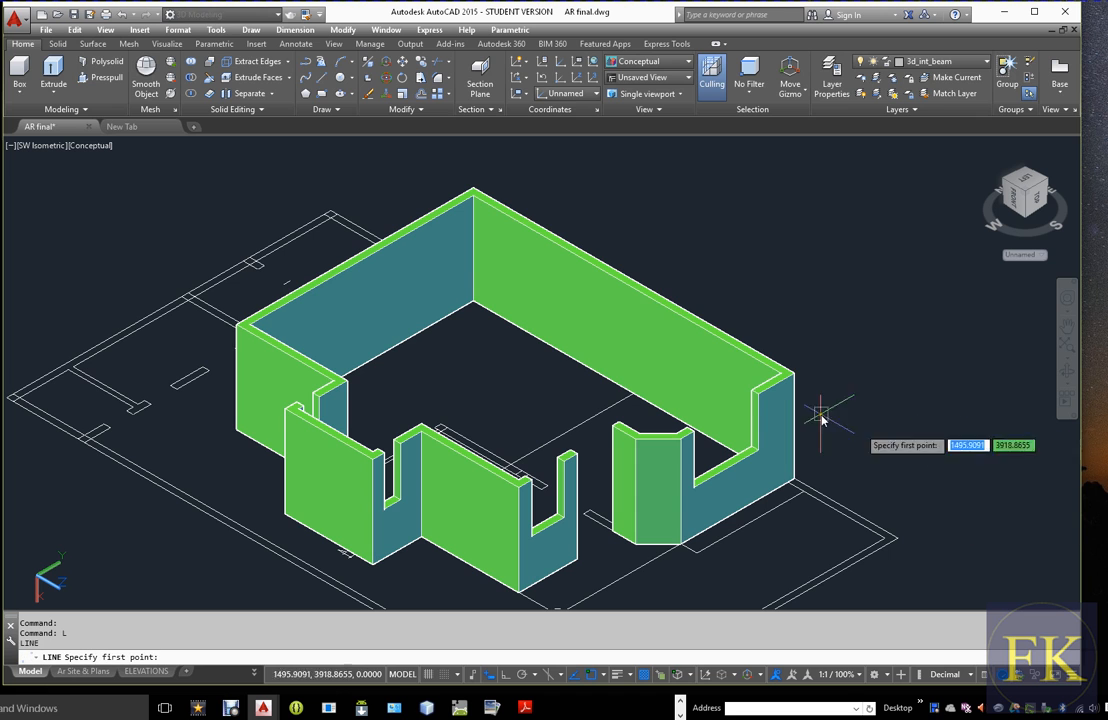
pyautogui.click(474, 190)
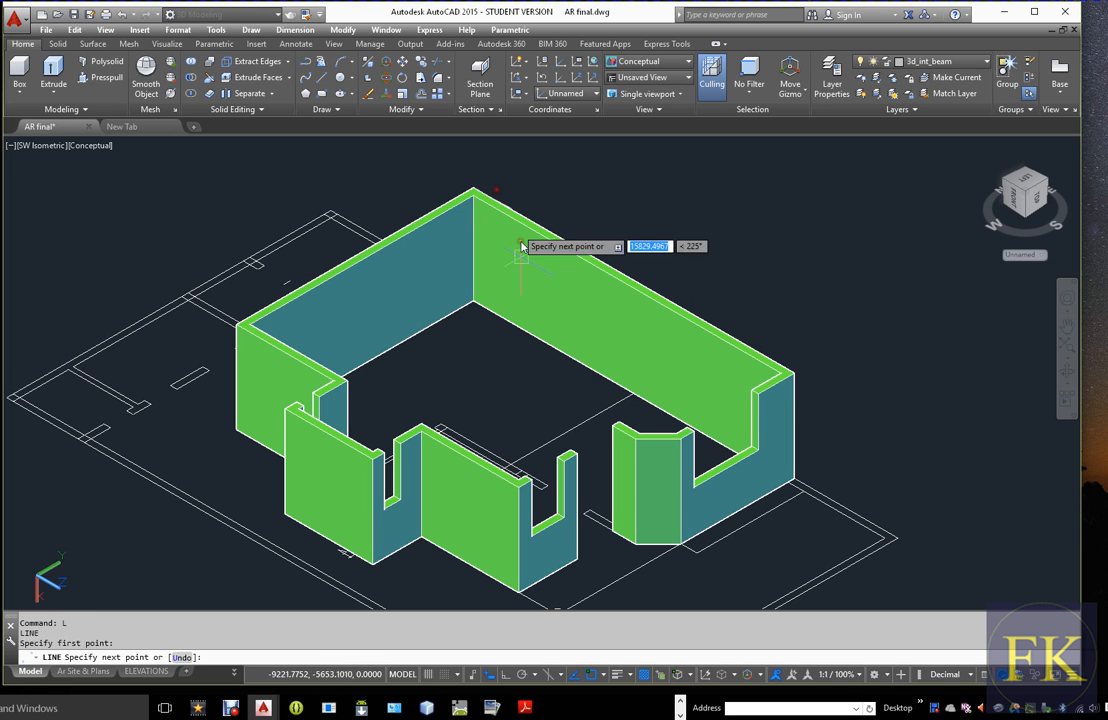
pyautogui.scroll(3, 230, 335)
pyautogui.click(250, 316)
pyautogui.click(528, 480)
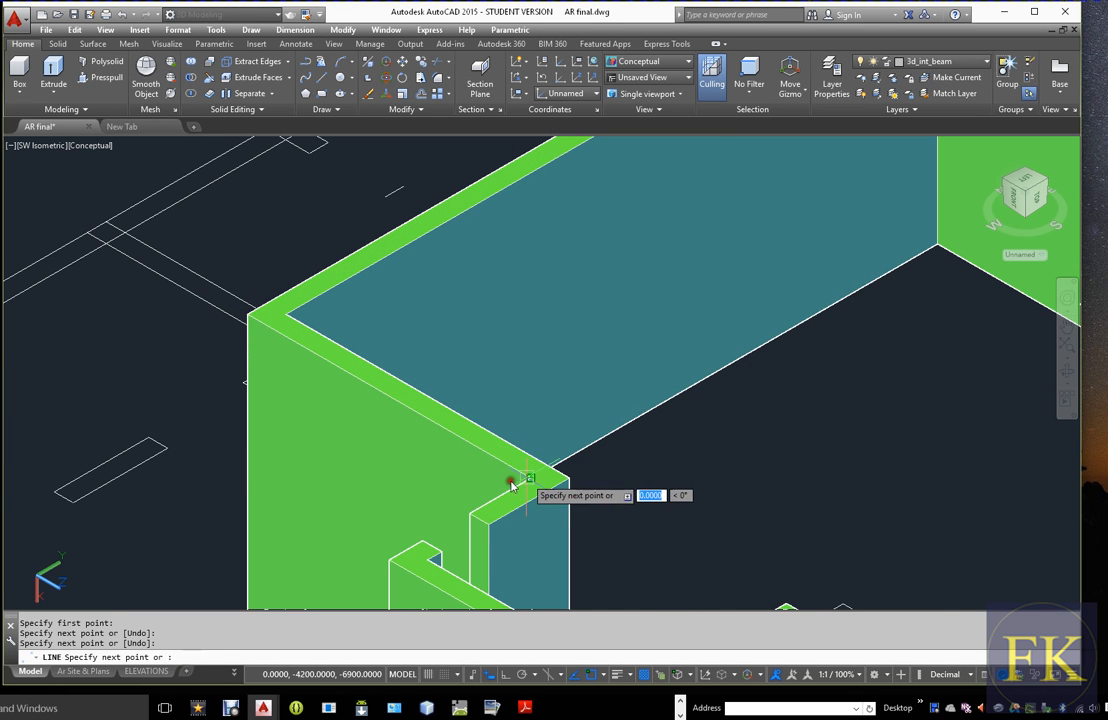
# Continue the line around the projecting wall's two outer top corners and back to the next inner corner
pyautogui.scroll(-3, 515, 475)
pyautogui.scroll(2, 466, 495)
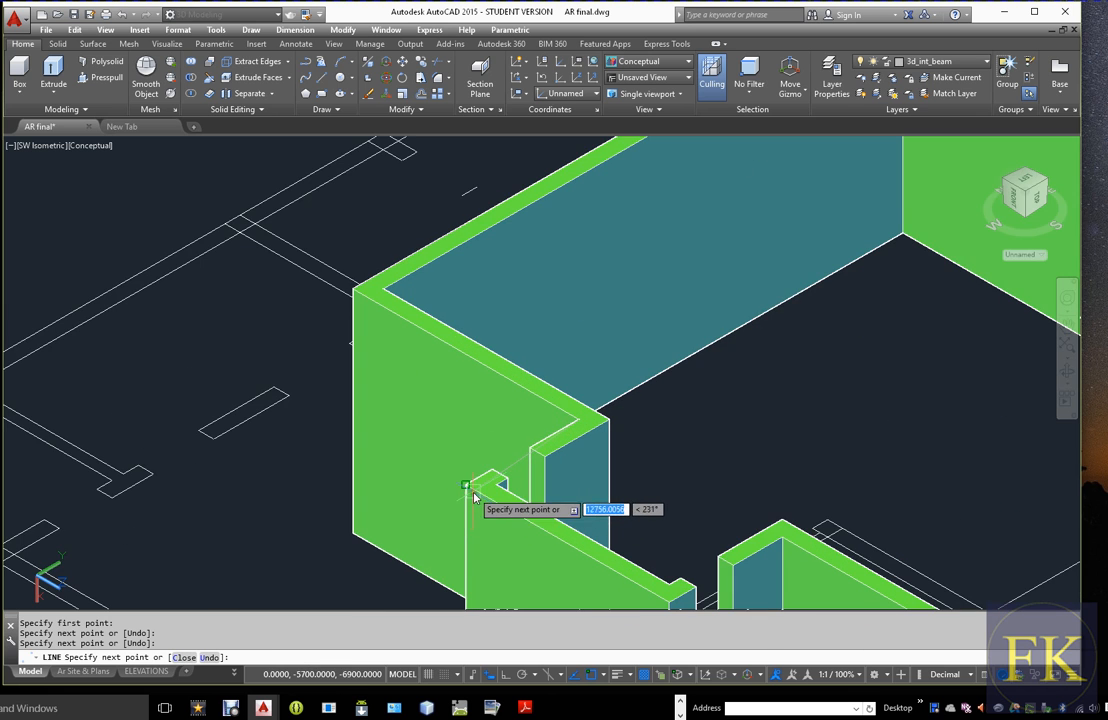
pyautogui.click(465, 486)
pyautogui.scroll(-3, 458, 468)
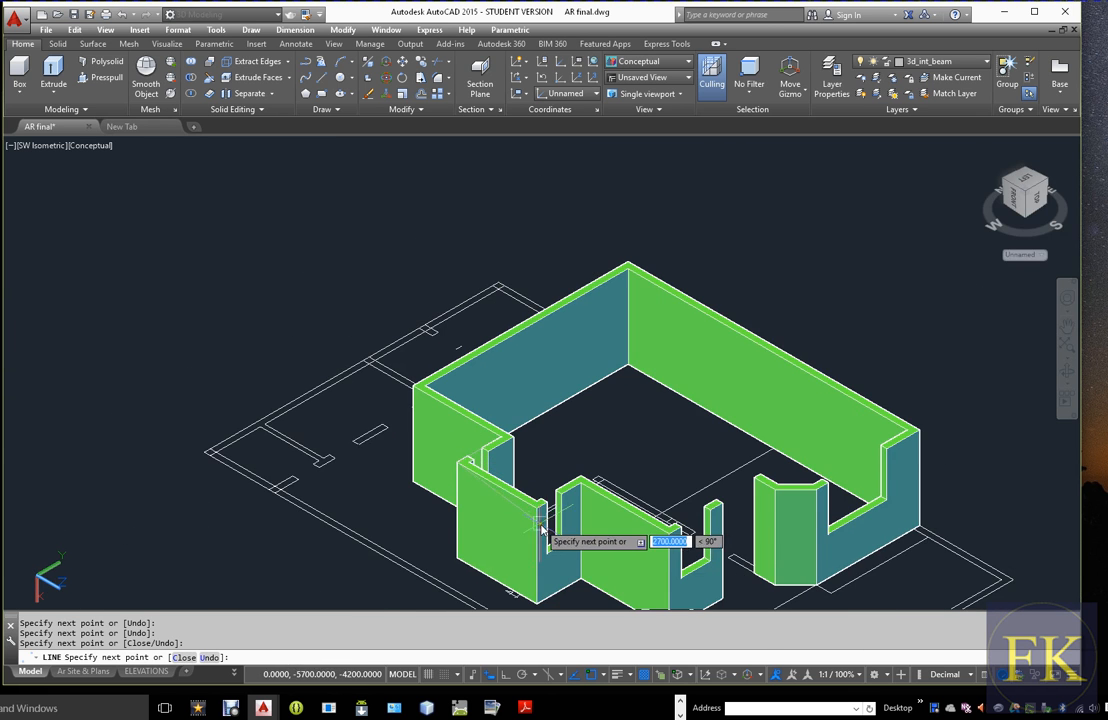
pyautogui.scroll(3, 545, 515)
pyautogui.click(533, 493)
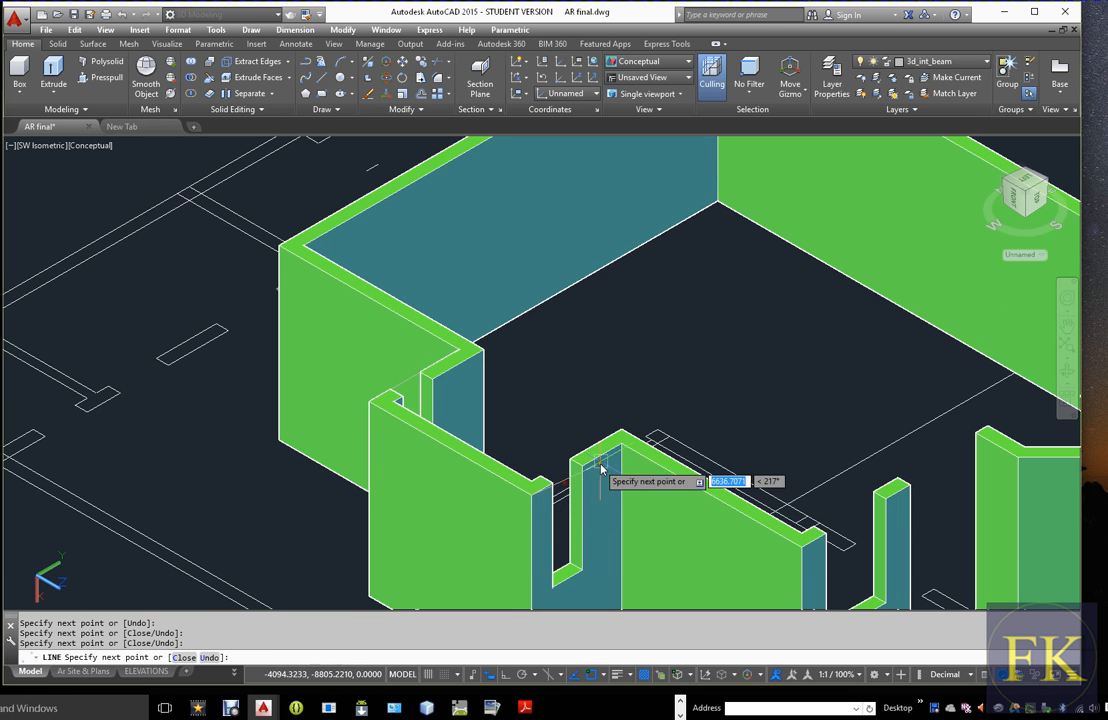
pyautogui.click(609, 443)
# Continue the line to the front wall's outer top corner and on perpendicular to the recessed wall's outer top edge
pyautogui.scroll(-3, 690, 510)
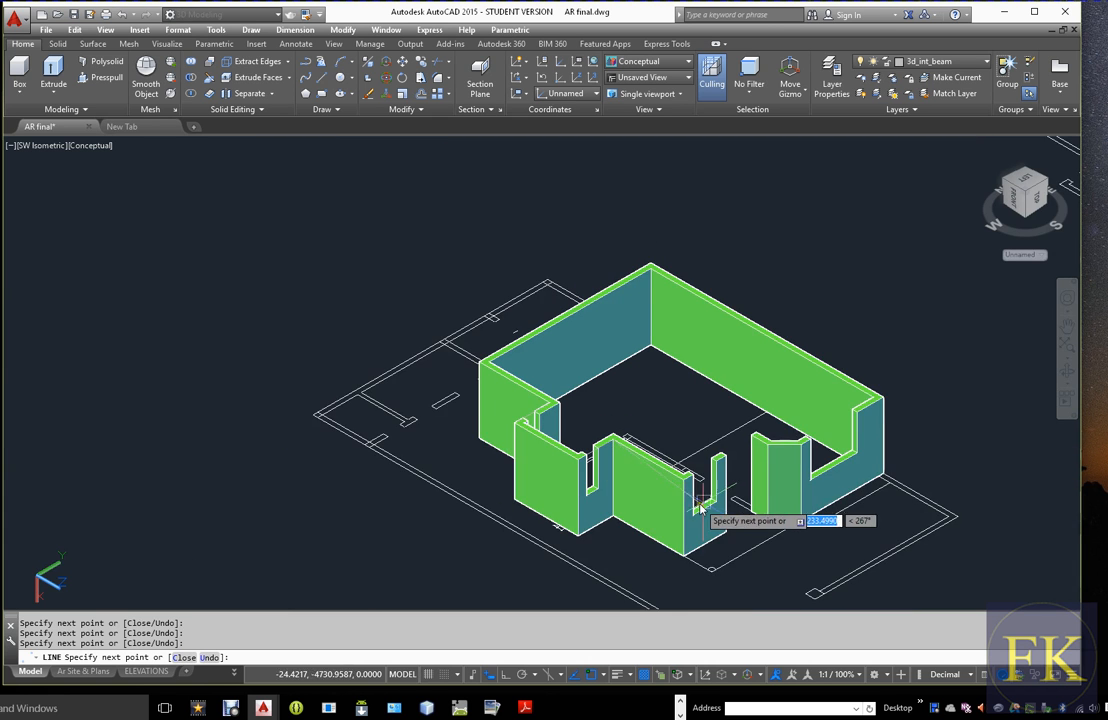
pyautogui.scroll(2, 698, 492)
pyautogui.scroll(3, 700, 492)
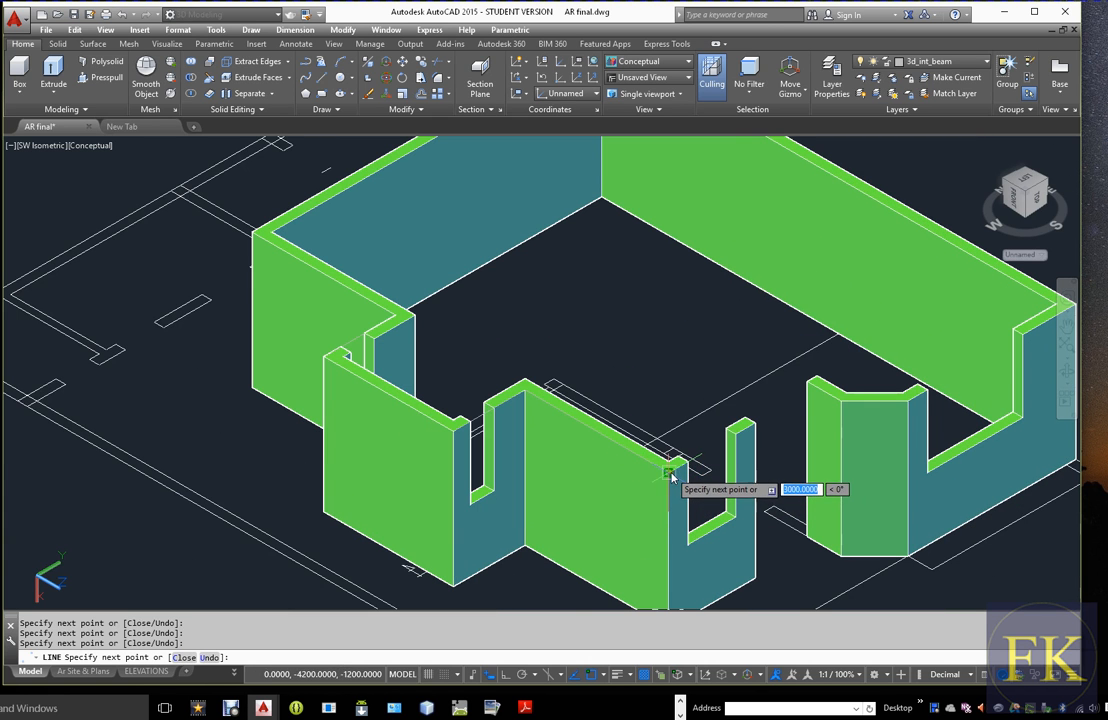
pyautogui.click(670, 474)
pyautogui.scroll(-4, 672, 475)
pyautogui.scroll(4, 742, 440)
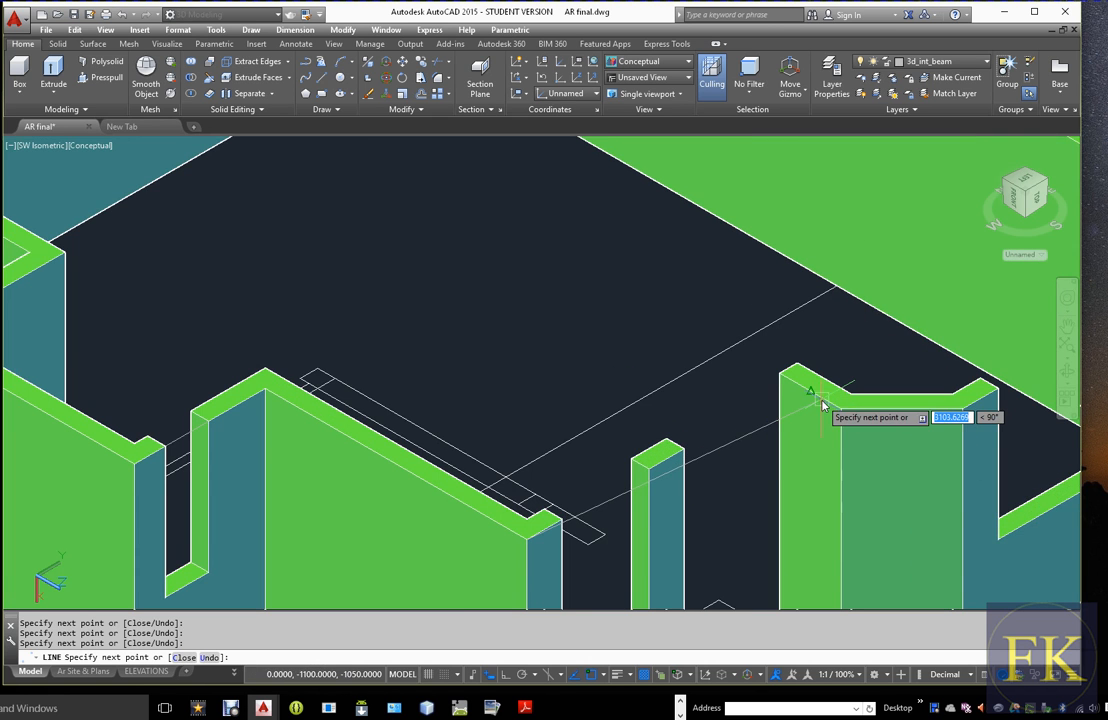
pyautogui.keyDown('shift'); pyautogui.rightClick(752, 389); pyautogui.keyUp('shift')
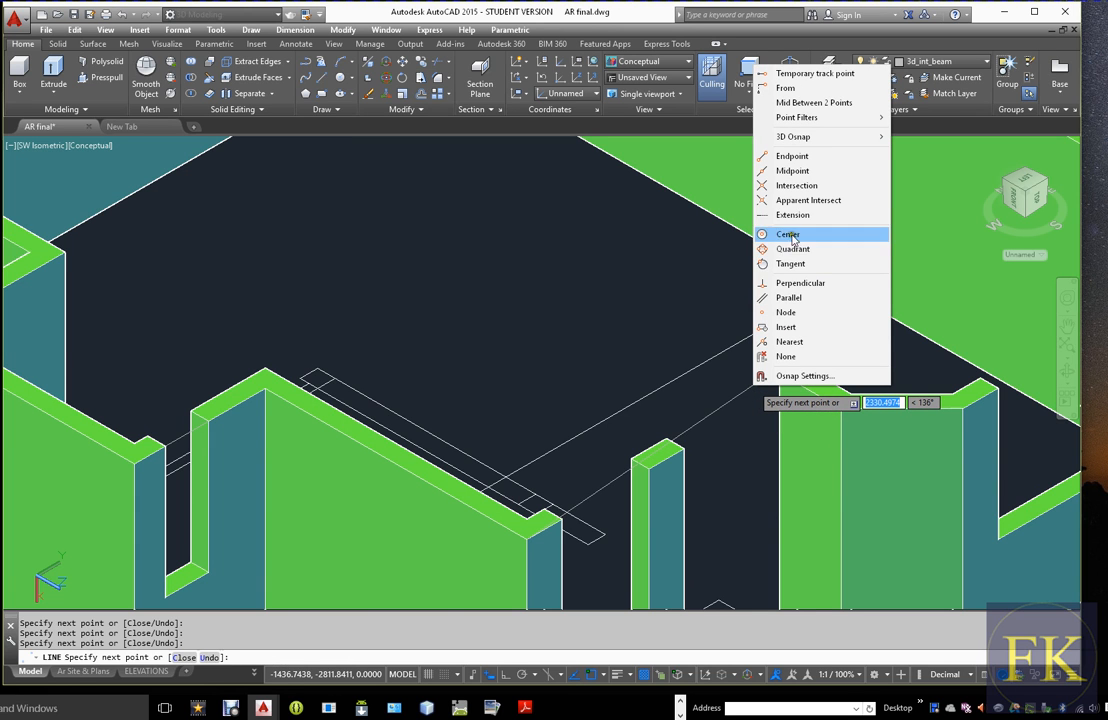
pyautogui.click(790, 284)
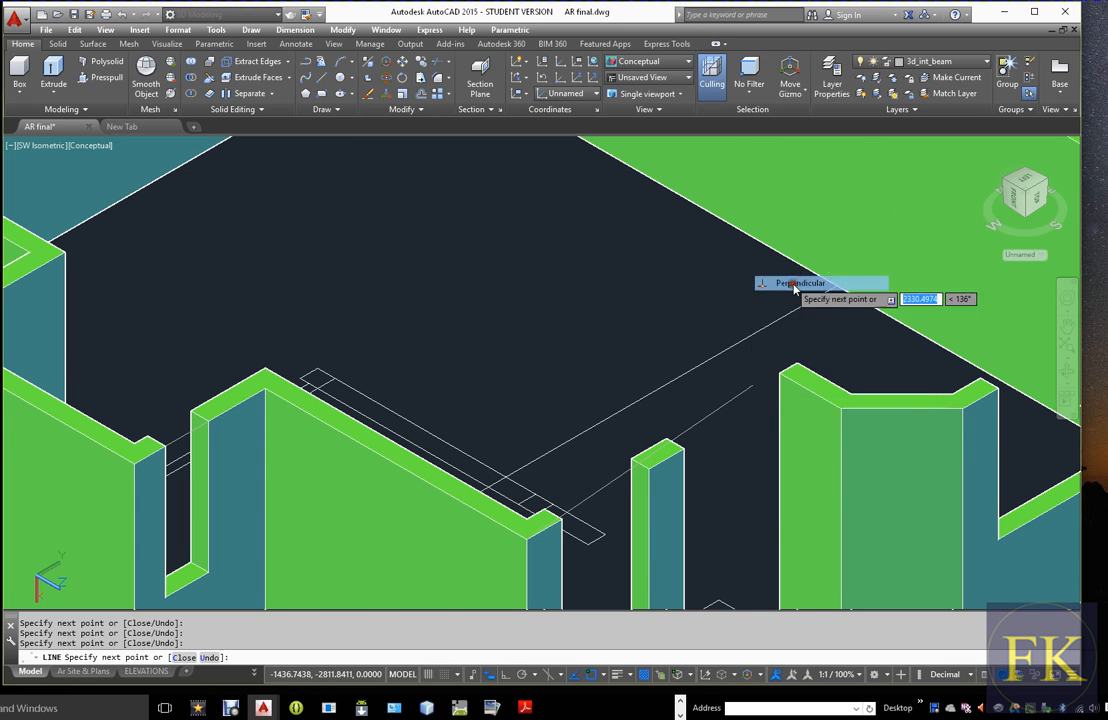
pyautogui.click(798, 387)
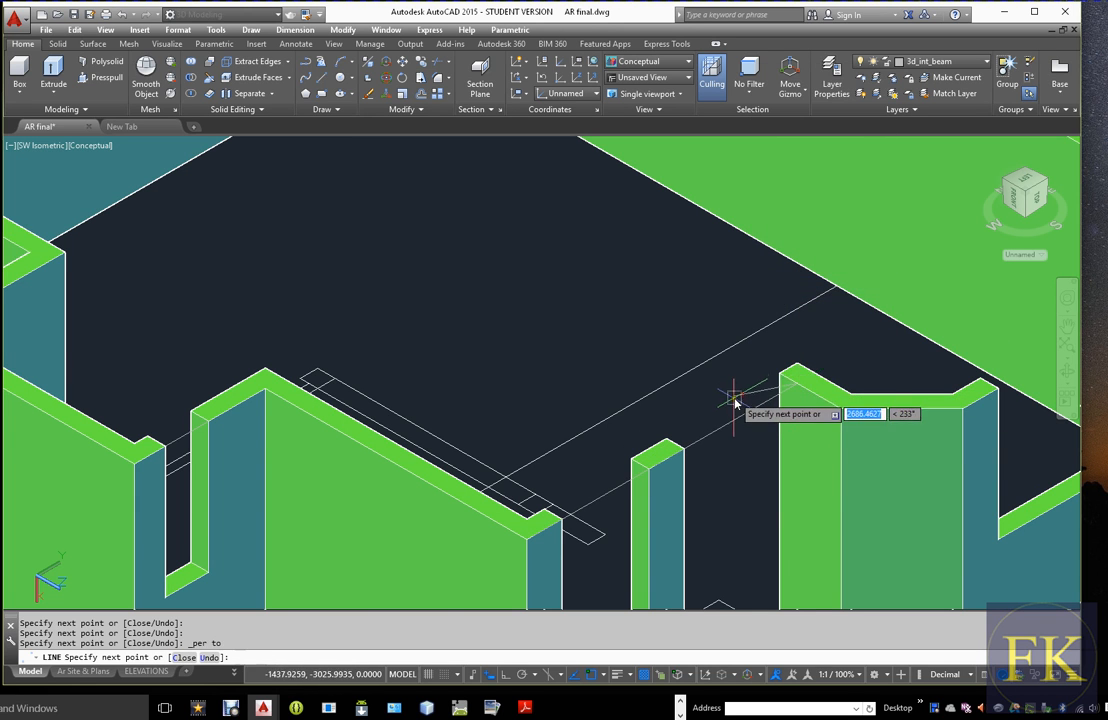
# Continue the line through the two outer top corners of the angled wall segment beside the wide window
pyautogui.scroll(-2, 736, 400)
pyautogui.scroll(3, 821, 412)
pyautogui.click(781, 403)
pyautogui.click(937, 401)
pyautogui.scroll(-4, 845, 402)
pyautogui.scroll(-2, 885, 400)
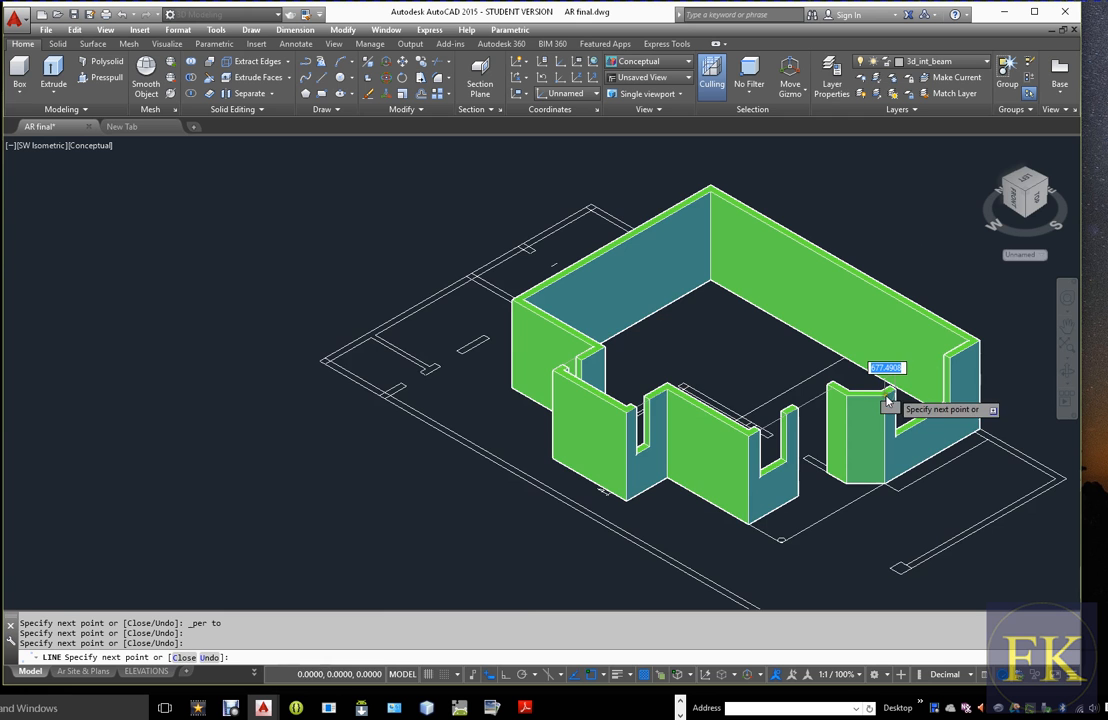
# Continue the line to the outer top corner beyond the wide window and close the outline
pyautogui.scroll(4, 950, 355)
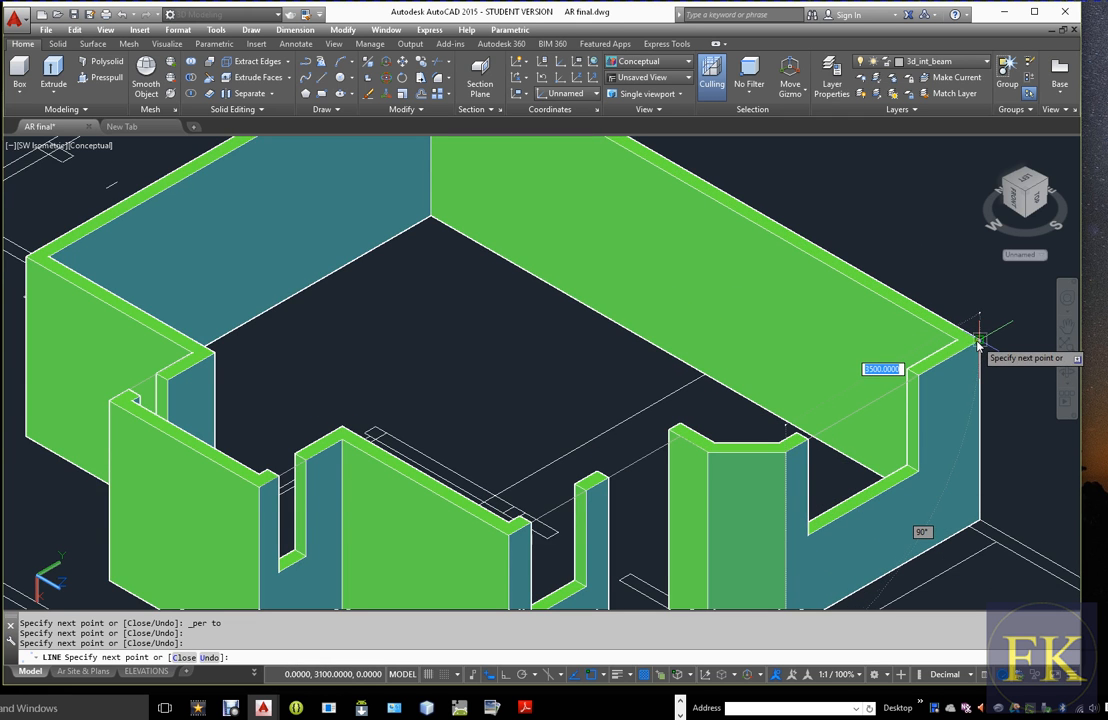
pyautogui.scroll(-3, 978, 350)
pyautogui.scroll(5, 940, 371)
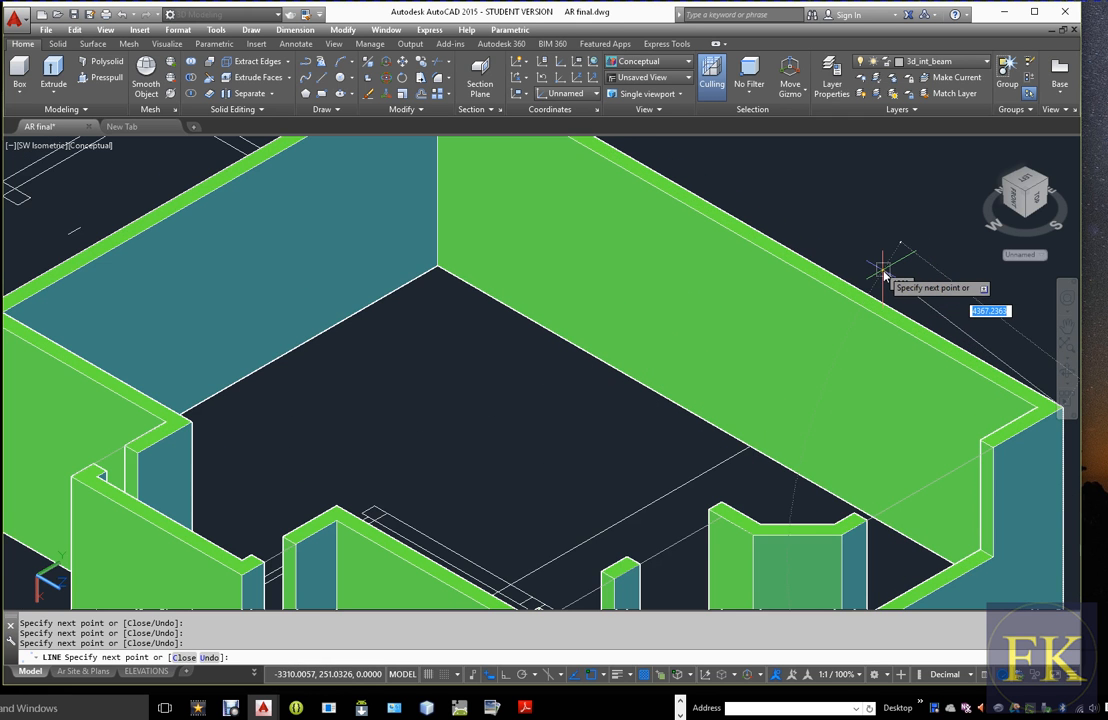
pyautogui.write('c')
pyautogui.press('Return')
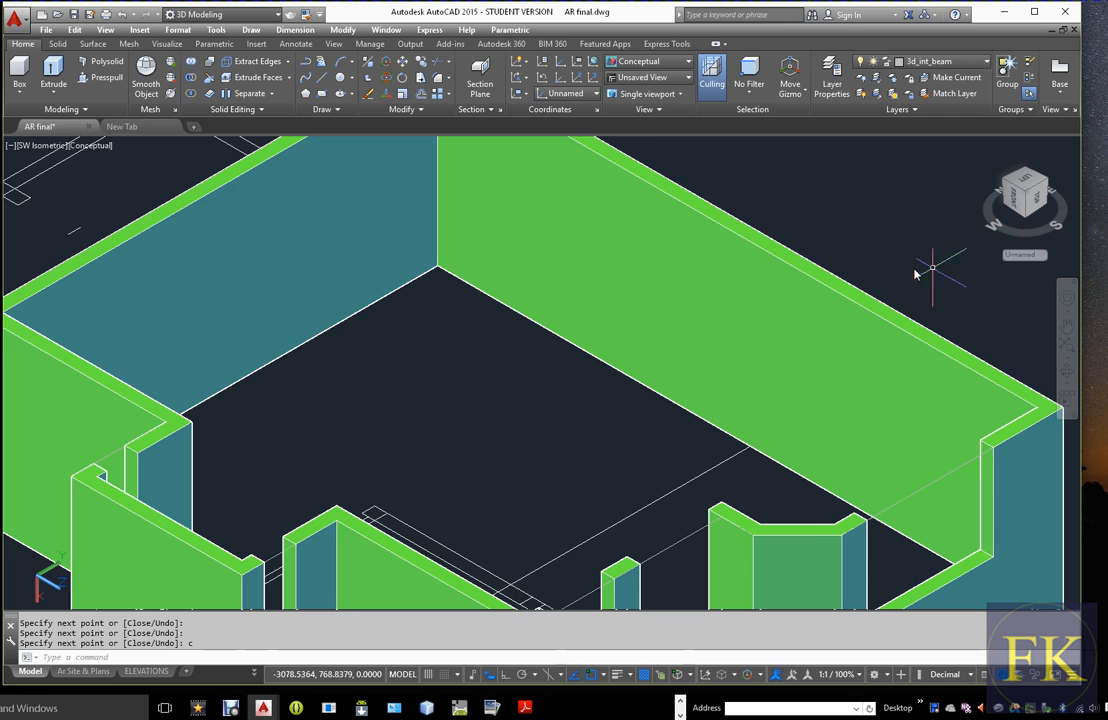
pyautogui.scroll(-5, 913, 270)
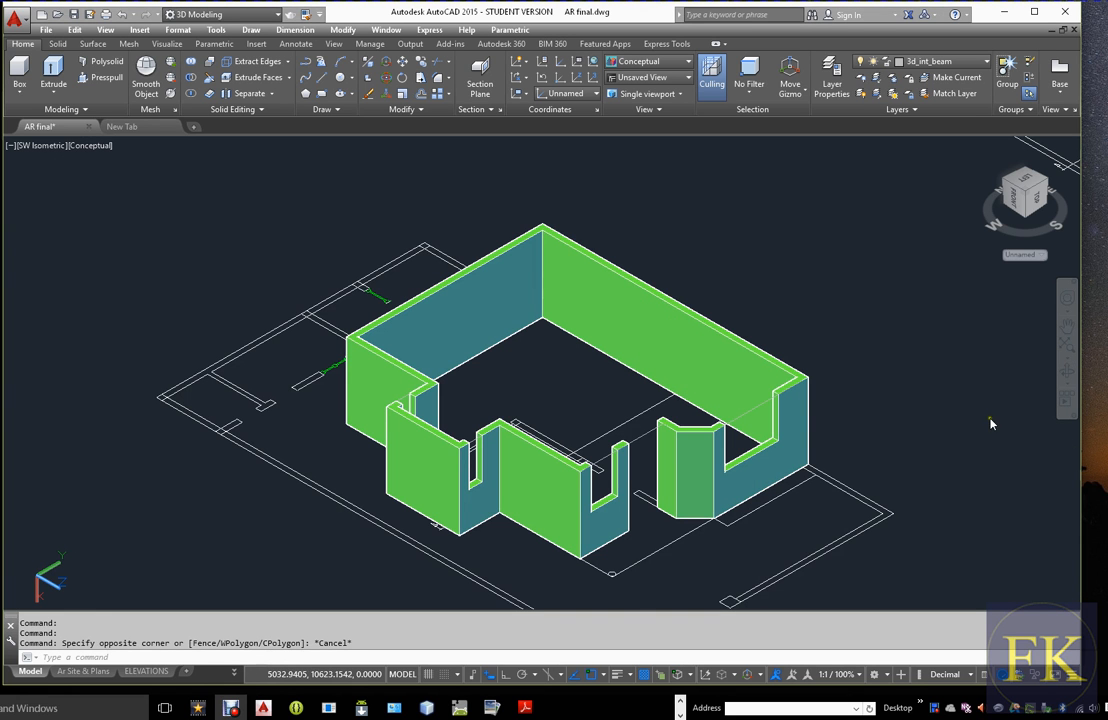
# Switch the model's visual style to 2D Wireframe
pyautogui.press('Escape')
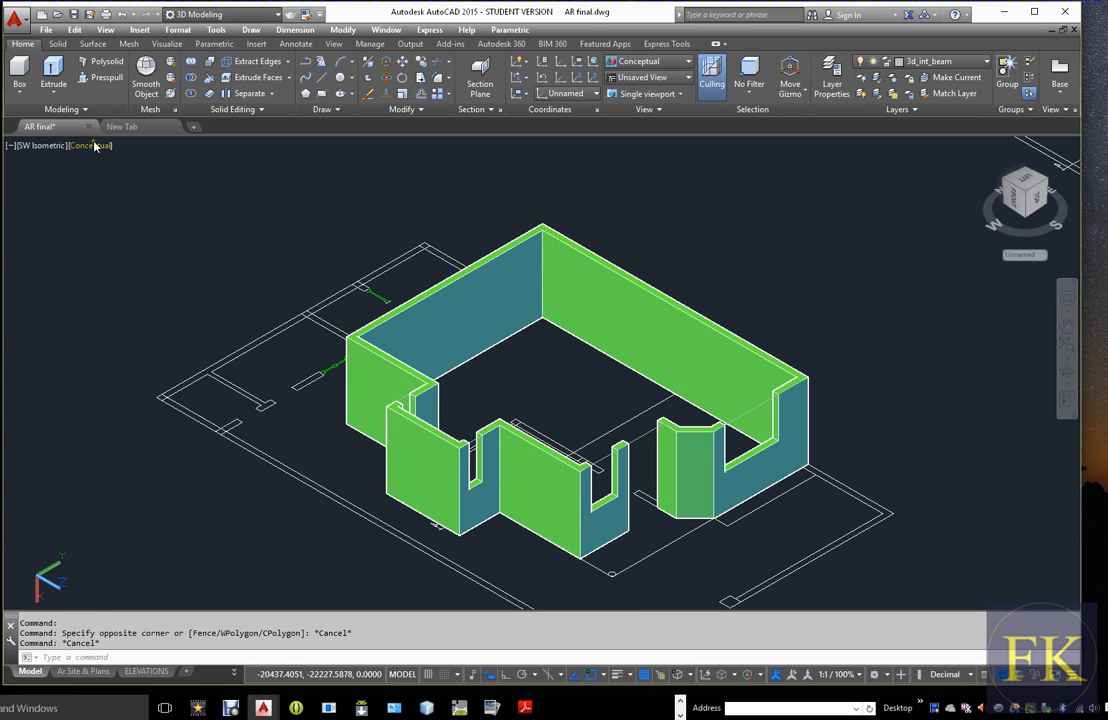
pyautogui.click(91, 145)
pyautogui.click(120, 174)
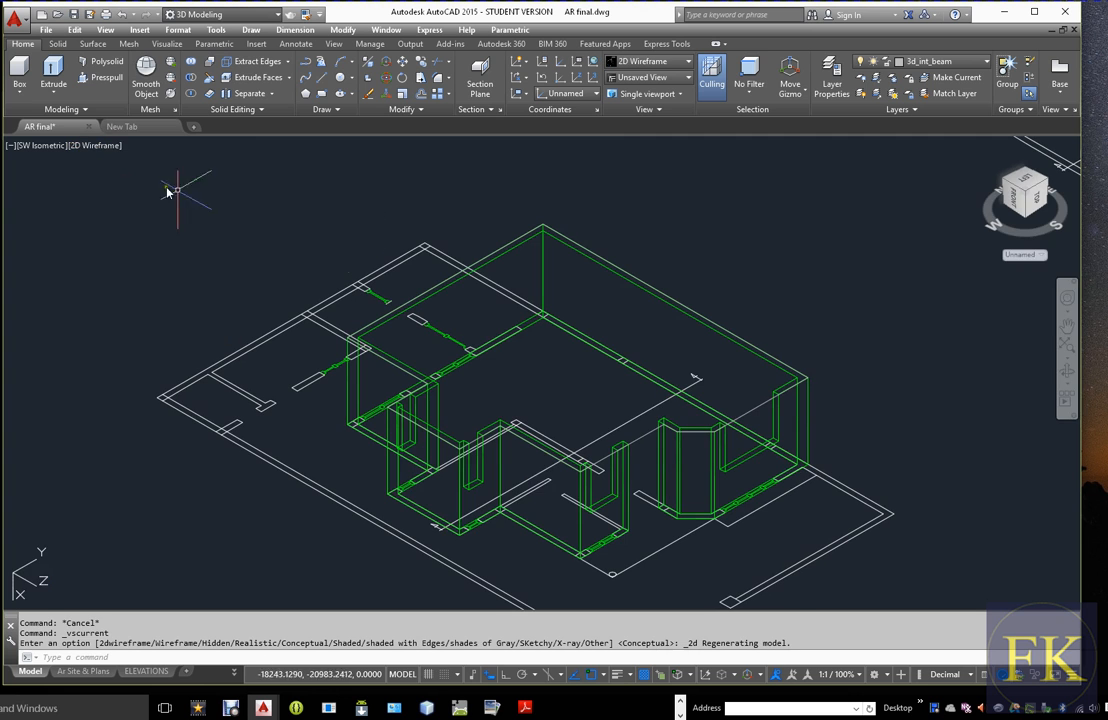
# Turn off the 3dWall, 3dwin, WALL and winframe layers to isolate the beam outline
pyautogui.click(985, 63)
pyautogui.click(862, 126)
pyautogui.click(863, 142)
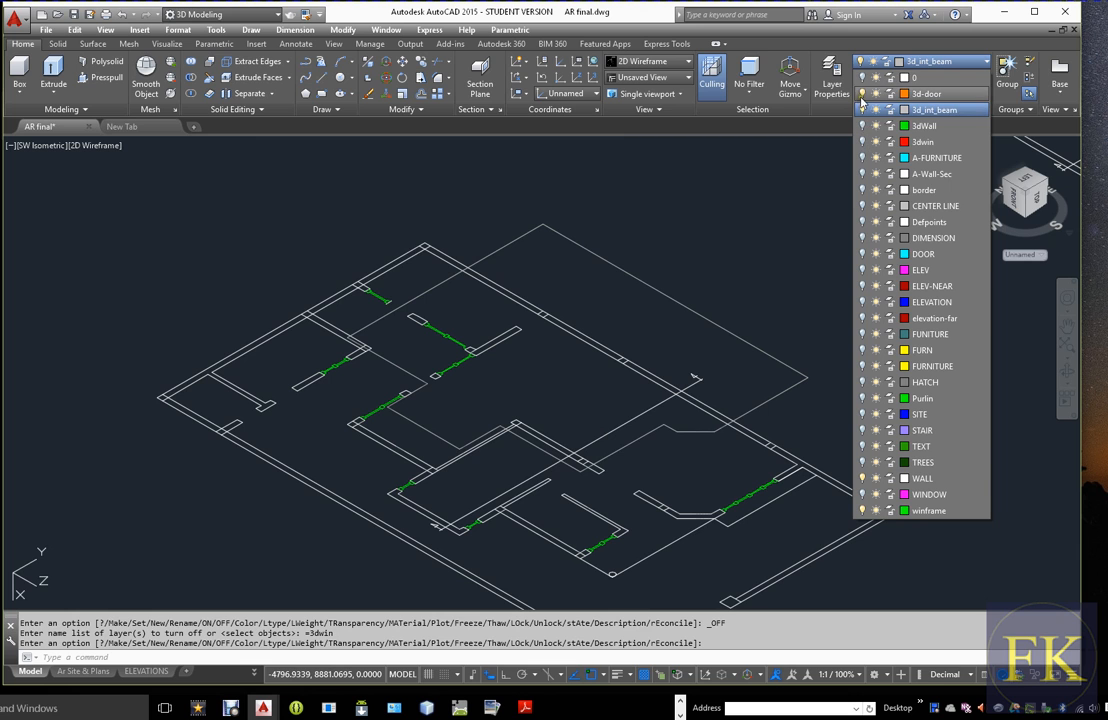
pyautogui.click(862, 478)
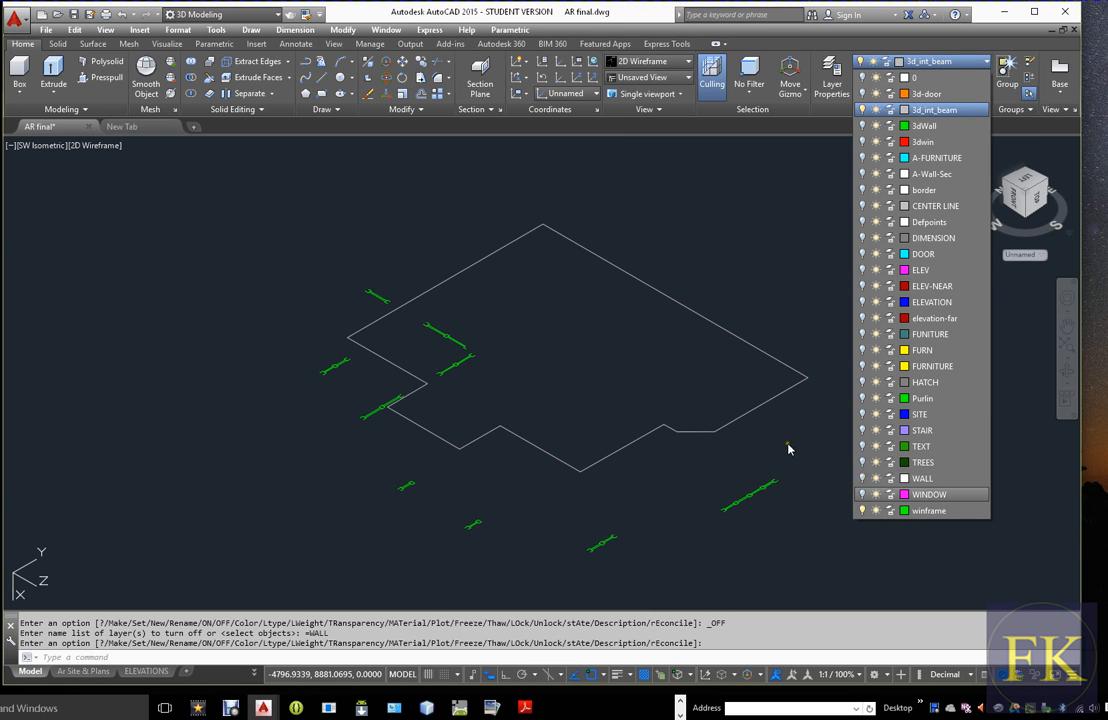
pyautogui.click(862, 510)
pyautogui.click(796, 518)
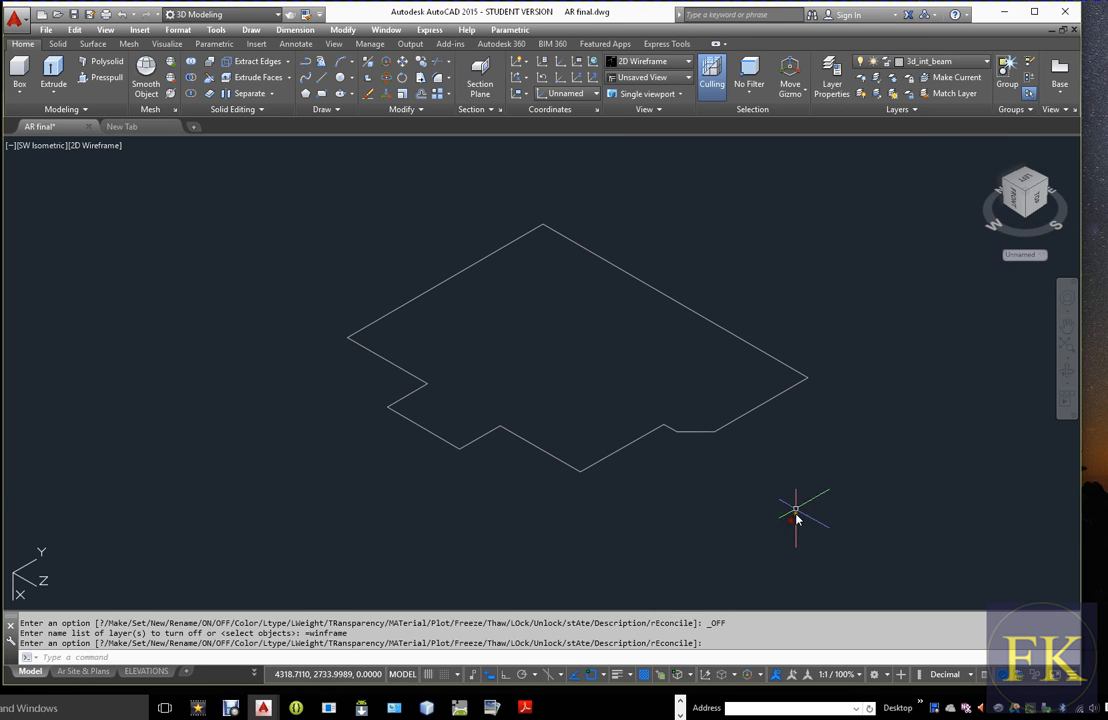
pyautogui.press('Escape')
# Show the WALL layer temporarily, examine the neighbouring floor plan's walls against the beam outline, and hide the layer again
pyautogui.scroll(2, 715, 314)
pyautogui.scroll(-2, 712, 321)
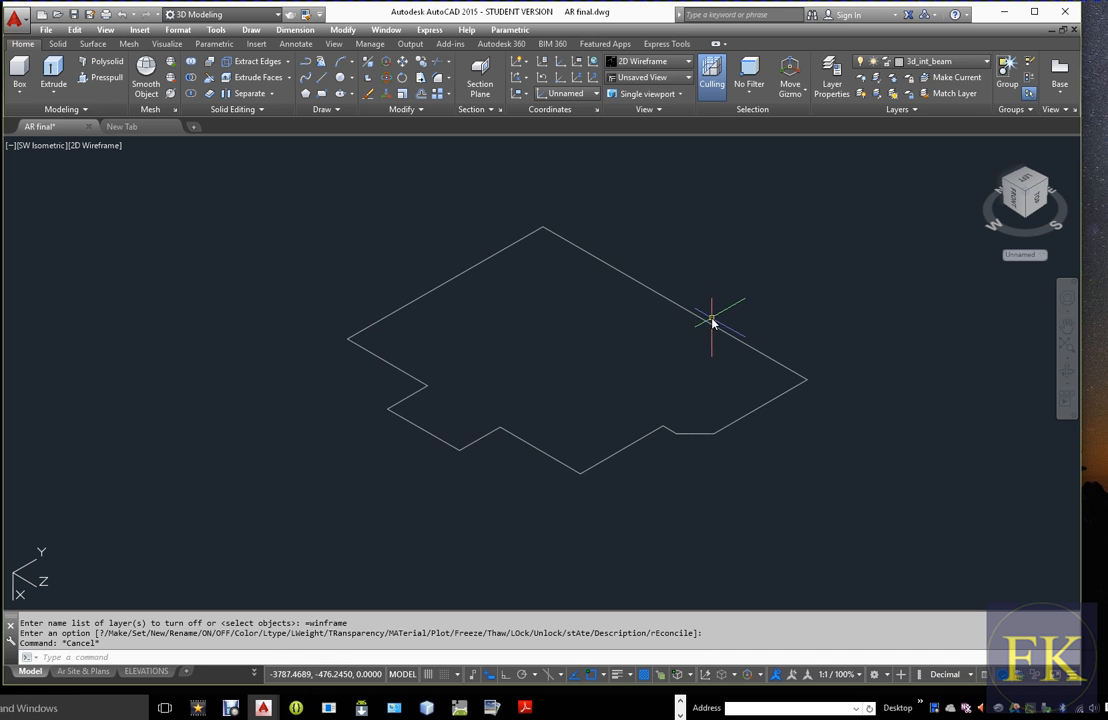
pyautogui.scroll(-2, 564, 347)
pyautogui.moveTo(568, 360); pyautogui.dragTo(494, 381, button='middle')
pyautogui.moveTo(751, 348); pyautogui.dragTo(725, 378, button='middle')
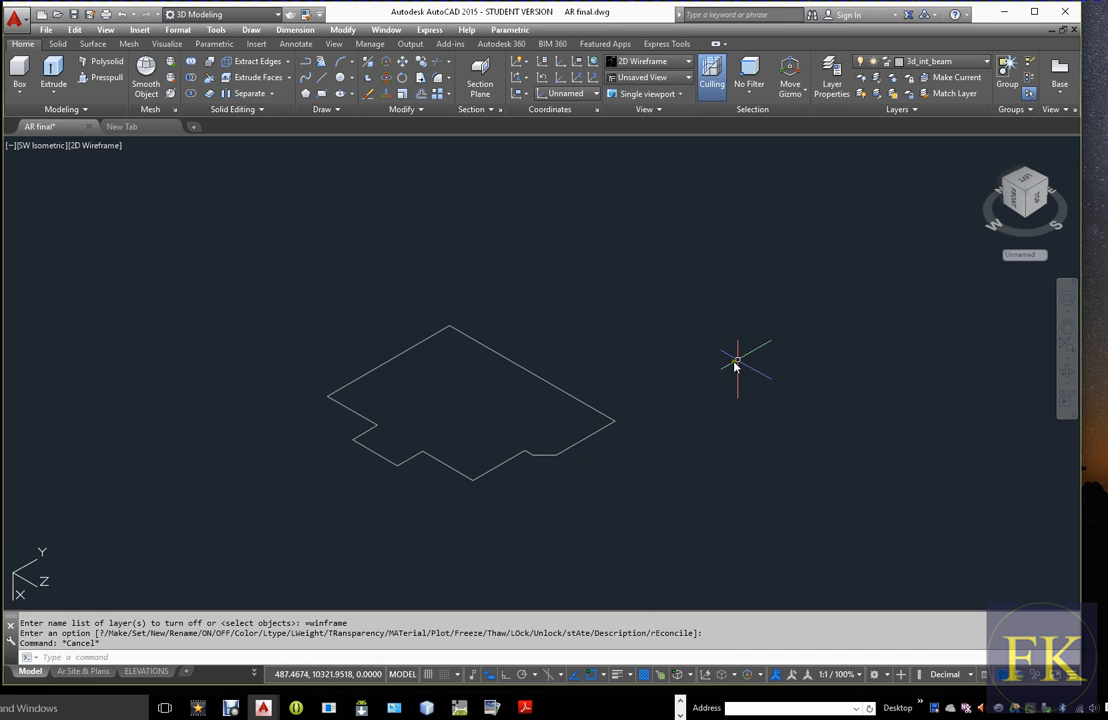
pyautogui.click(940, 61)
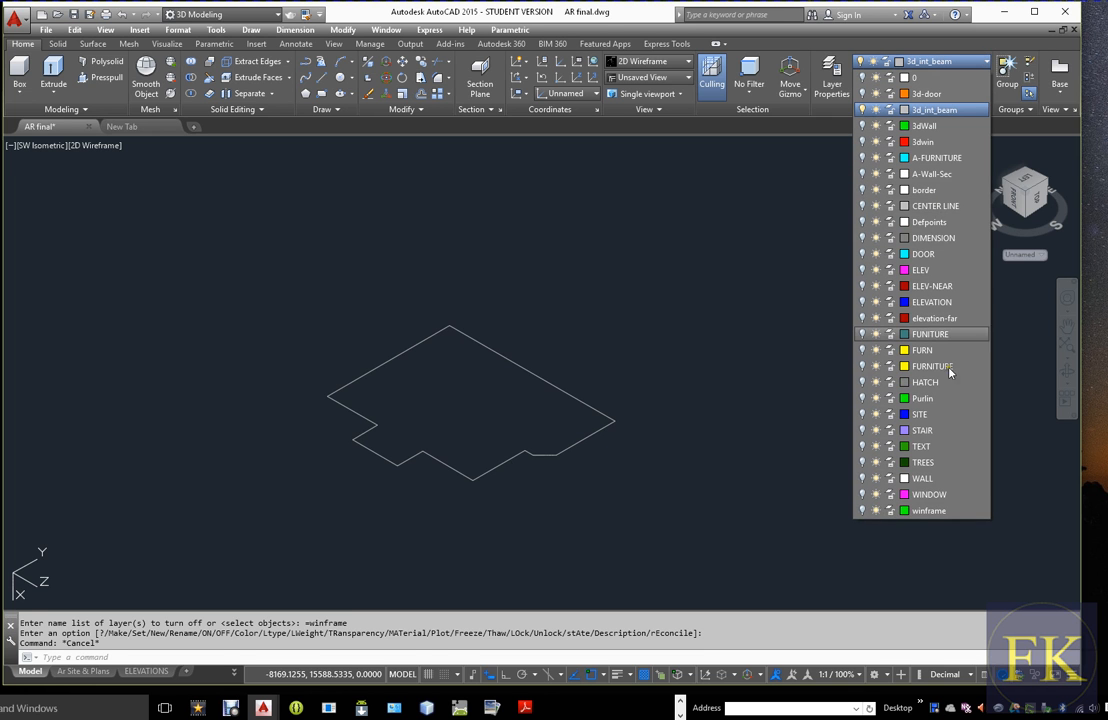
pyautogui.click(862, 478)
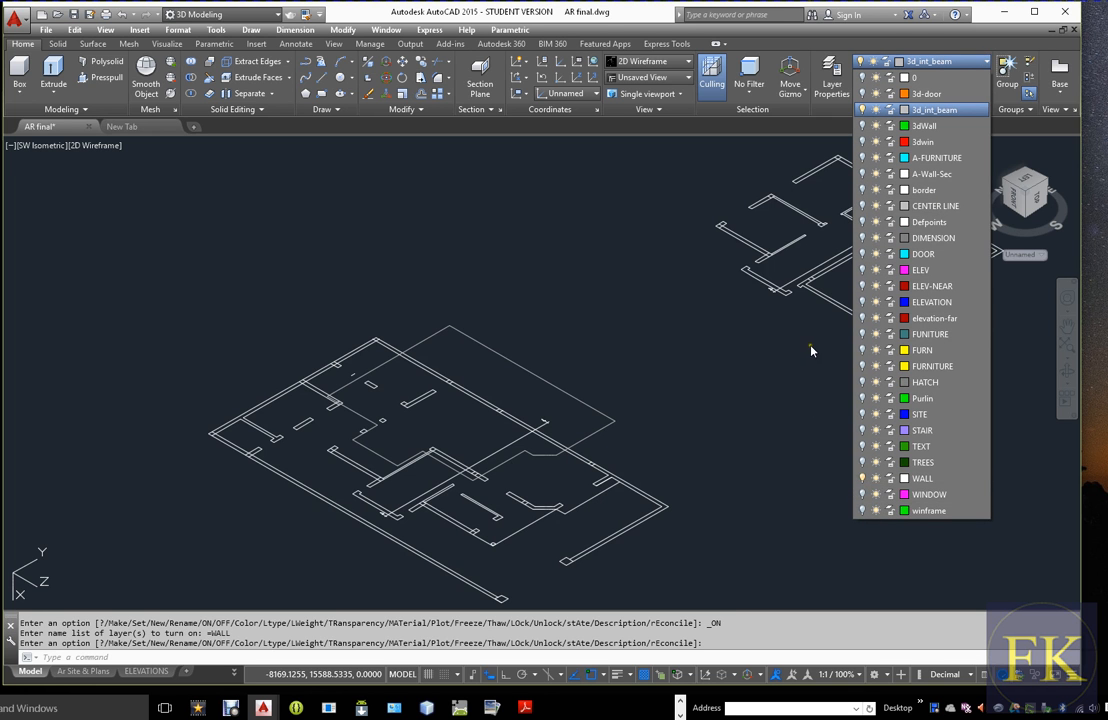
pyautogui.click(812, 350)
pyautogui.press('Escape')
pyautogui.moveTo(853, 289); pyautogui.dragTo(743, 363, button='middle')
pyautogui.scroll(5, 742, 360)
pyautogui.scroll(2, 774, 451)
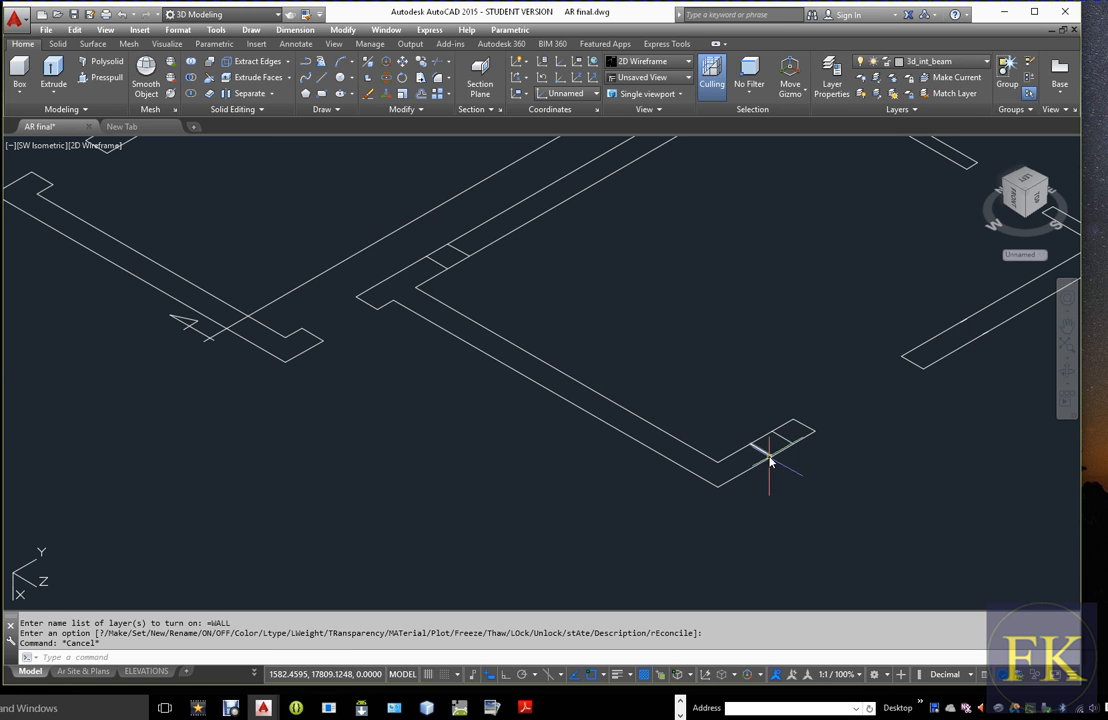
pyautogui.moveTo(717, 495)
pyautogui.mouseDown(button='middle')
pyautogui.moveTo(870, 415)
pyautogui.moveTo(387, 539)
pyautogui.mouseUp(button='middle')
pyautogui.moveTo(790, 422); pyautogui.dragTo(606, 487, button='middle')
pyautogui.moveTo(871, 376); pyautogui.dragTo(833, 376, button='middle')
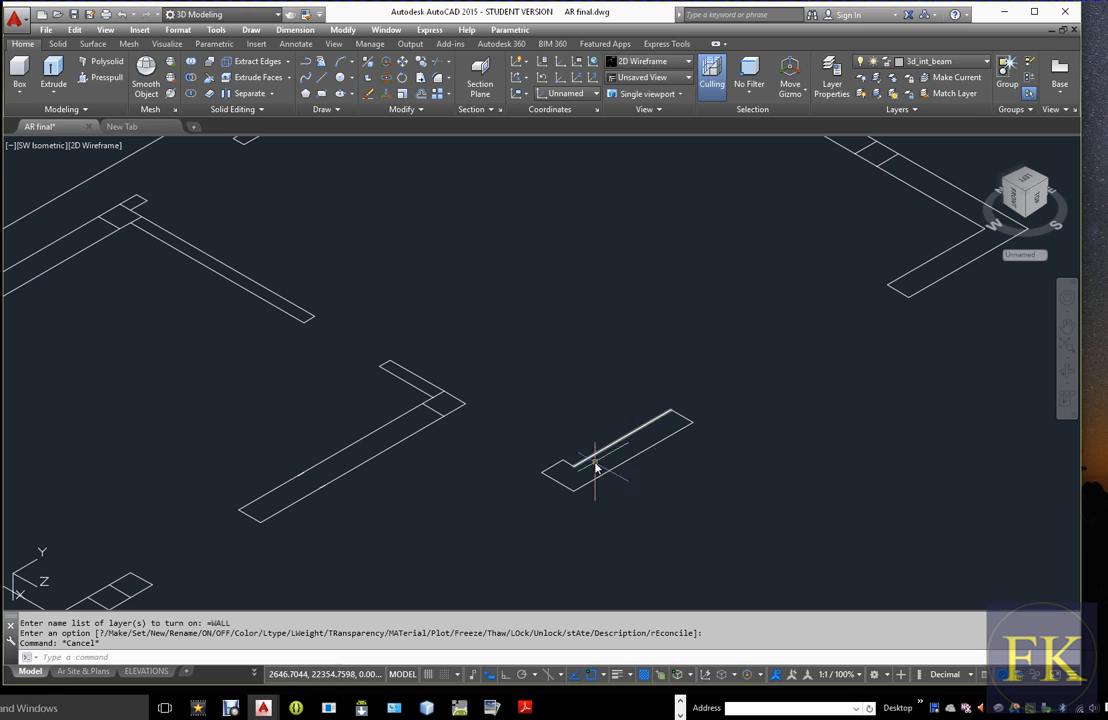
pyautogui.scroll(-6, 799, 380)
pyautogui.scroll(-6, 755, 403)
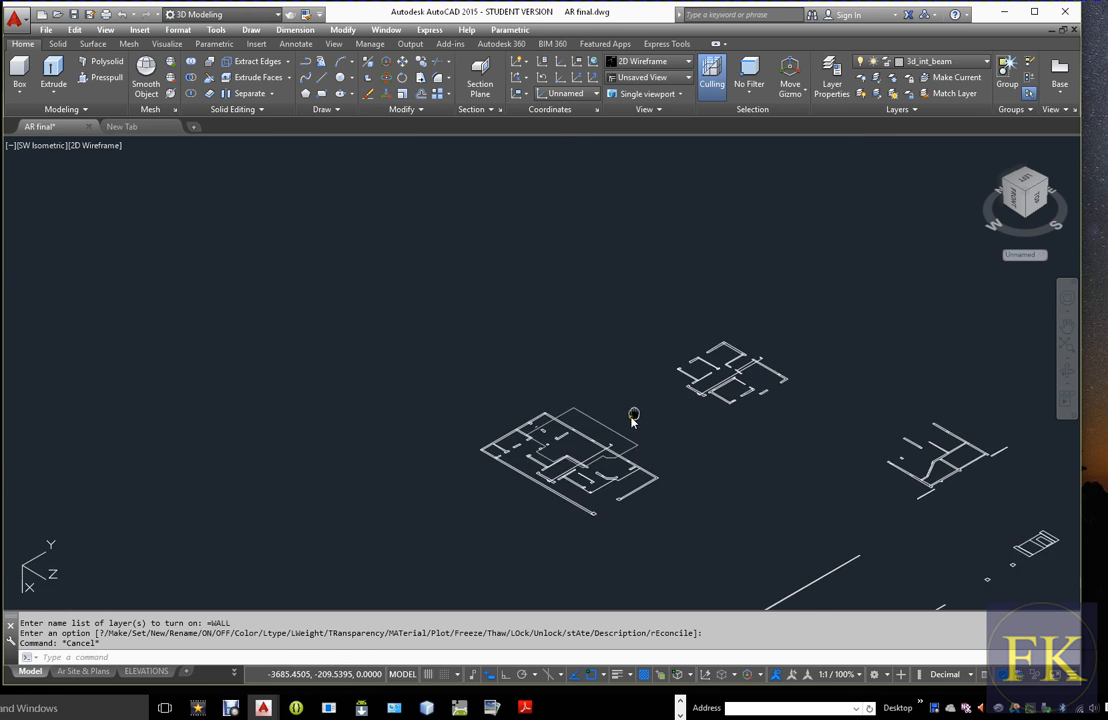
pyautogui.moveTo(604, 447); pyautogui.dragTo(697, 370, button='middle')
pyautogui.scroll(2, 726, 400)
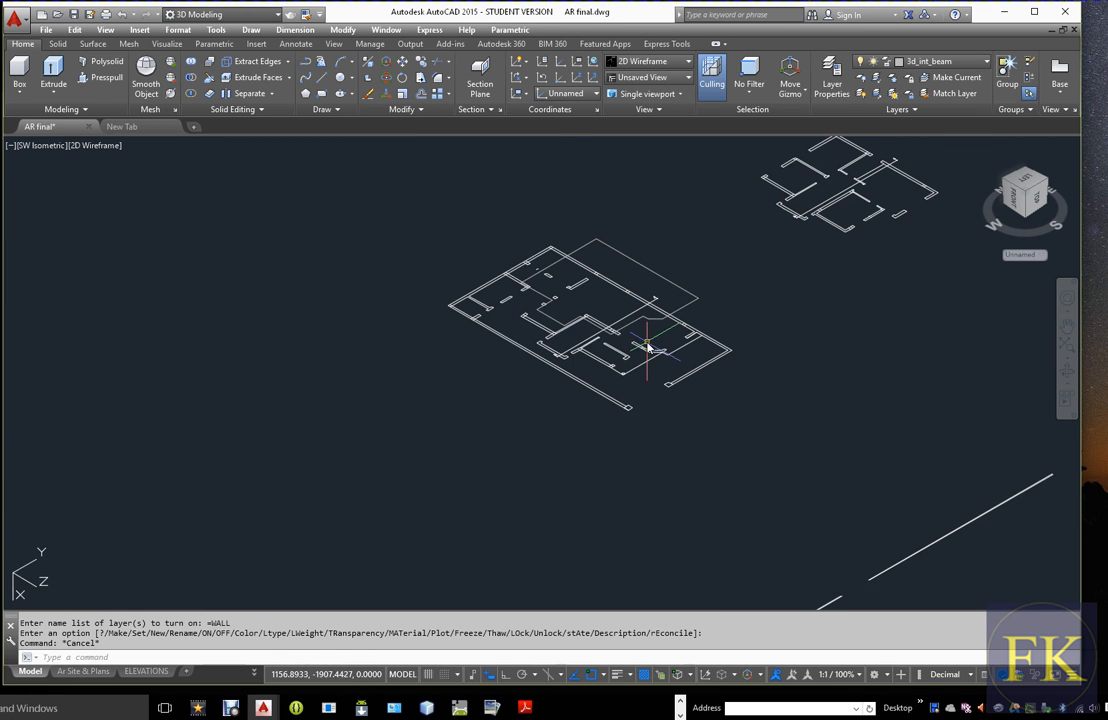
pyautogui.scroll(2, 647, 347)
pyautogui.click(930, 61)
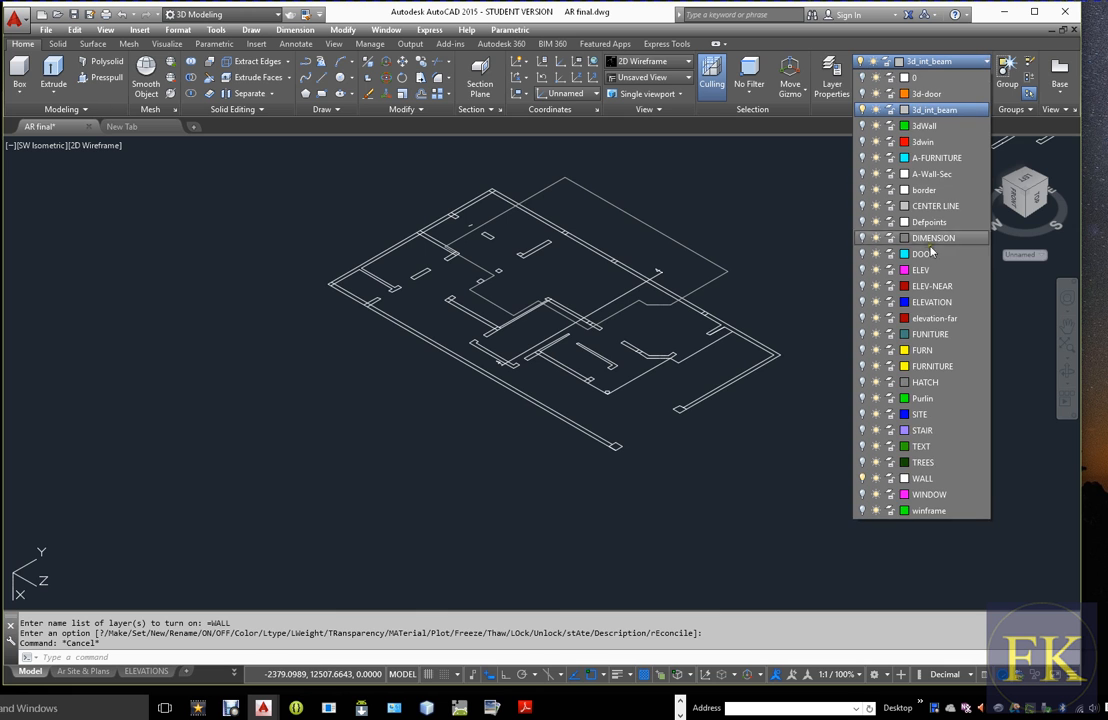
pyautogui.click(862, 478)
# Delete the short line that cuts diagonally across the outline's corner between the recess and the long front edge
pyautogui.scroll(6, 690, 290)
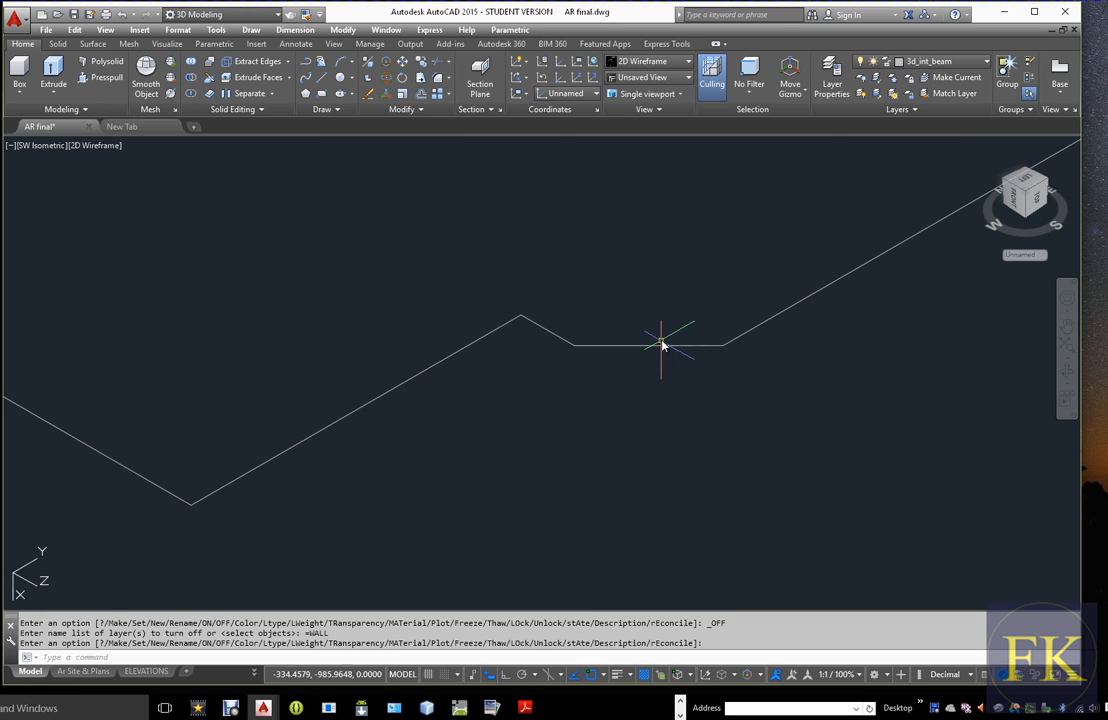
pyautogui.click(661, 345)
pyautogui.press('Delete')
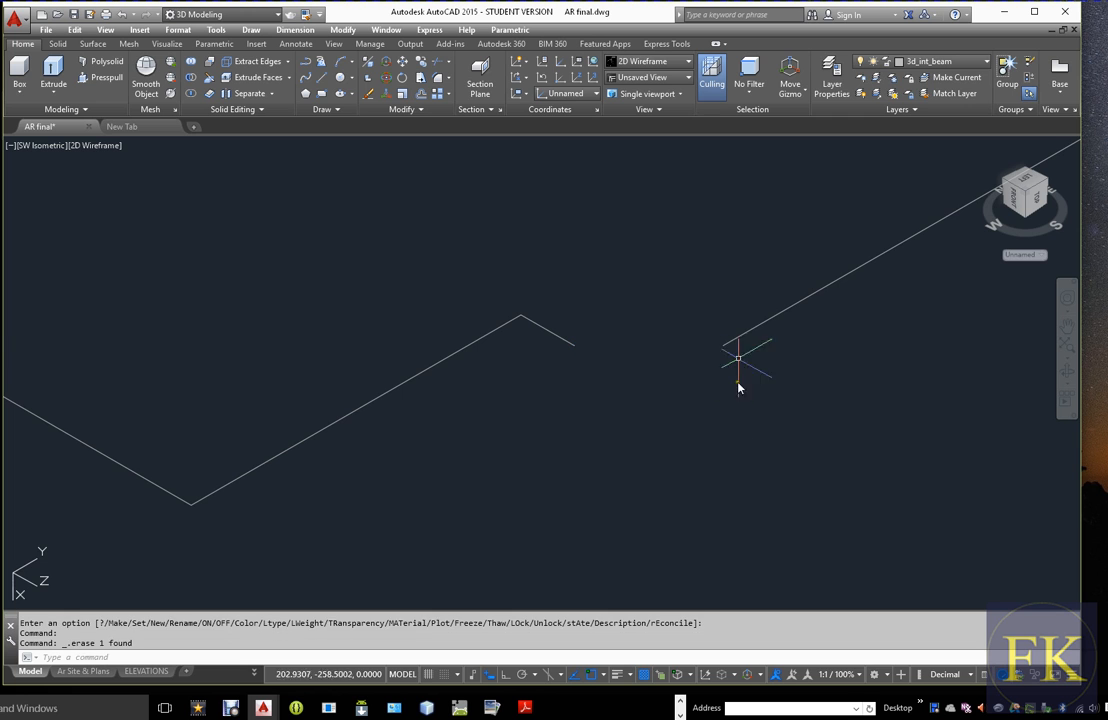
# Try to stretch the long front line's free end across the gap and undo the stretch
pyautogui.click(718, 350)
pyautogui.click(723, 349)
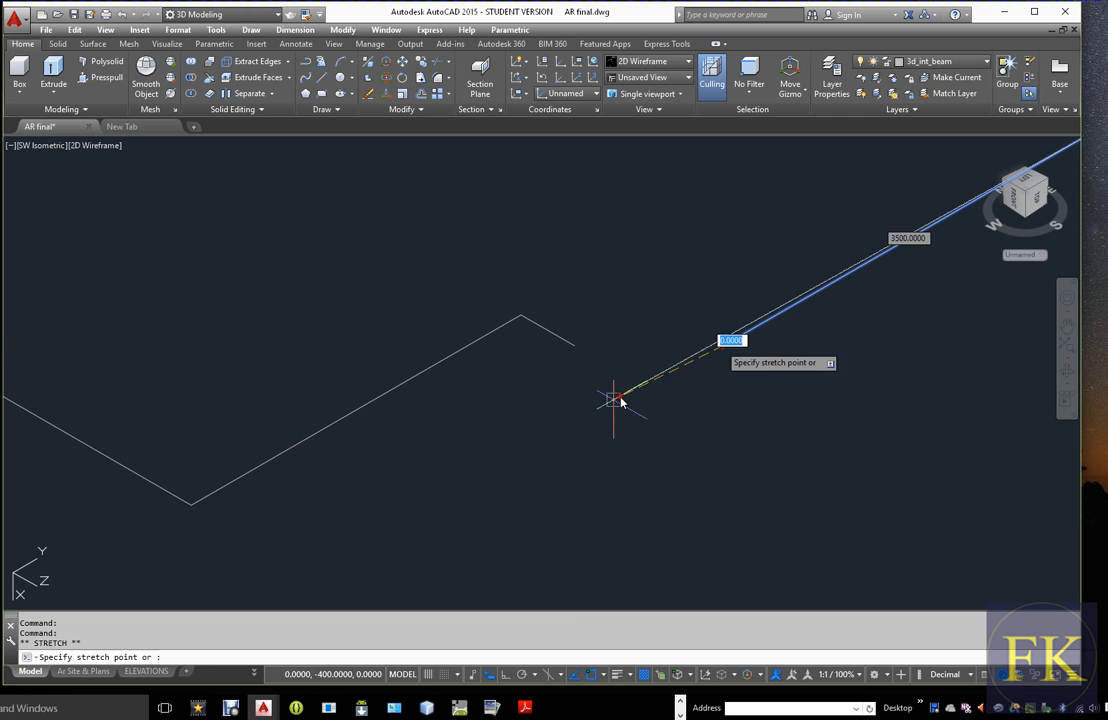
pyautogui.click(517, 437)
pyautogui.hotkey('ctrl', 'z')
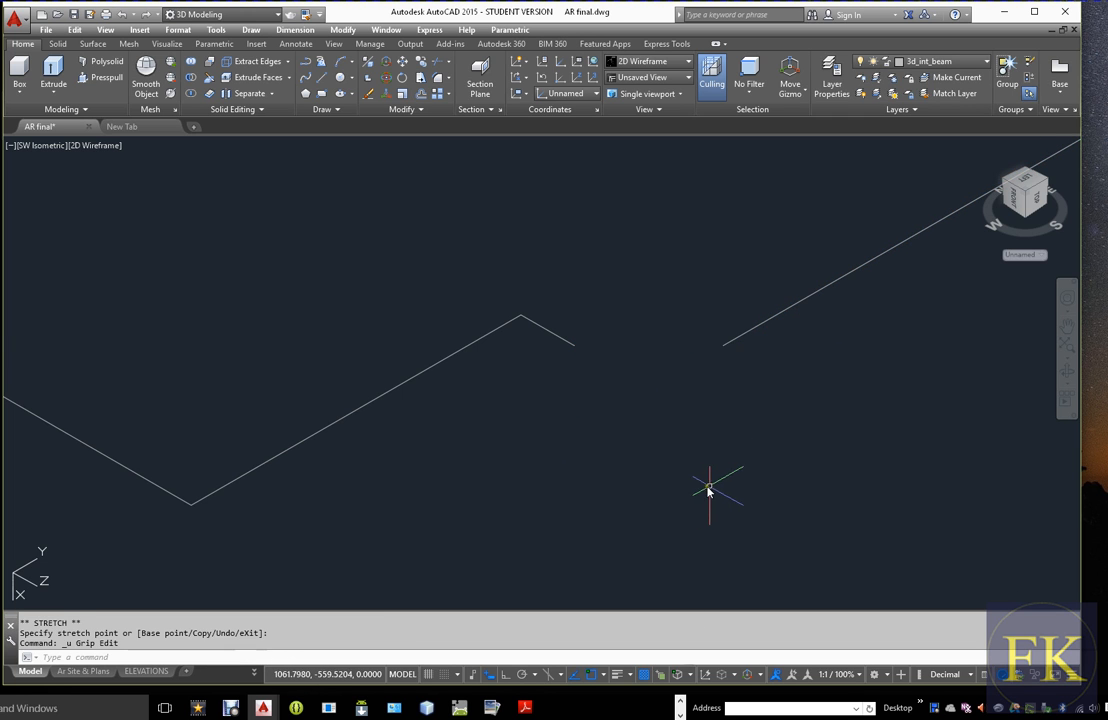
pyautogui.press('Escape')
# Reset the UCS to World
pyautogui.write('ucs')
pyautogui.press('Return')
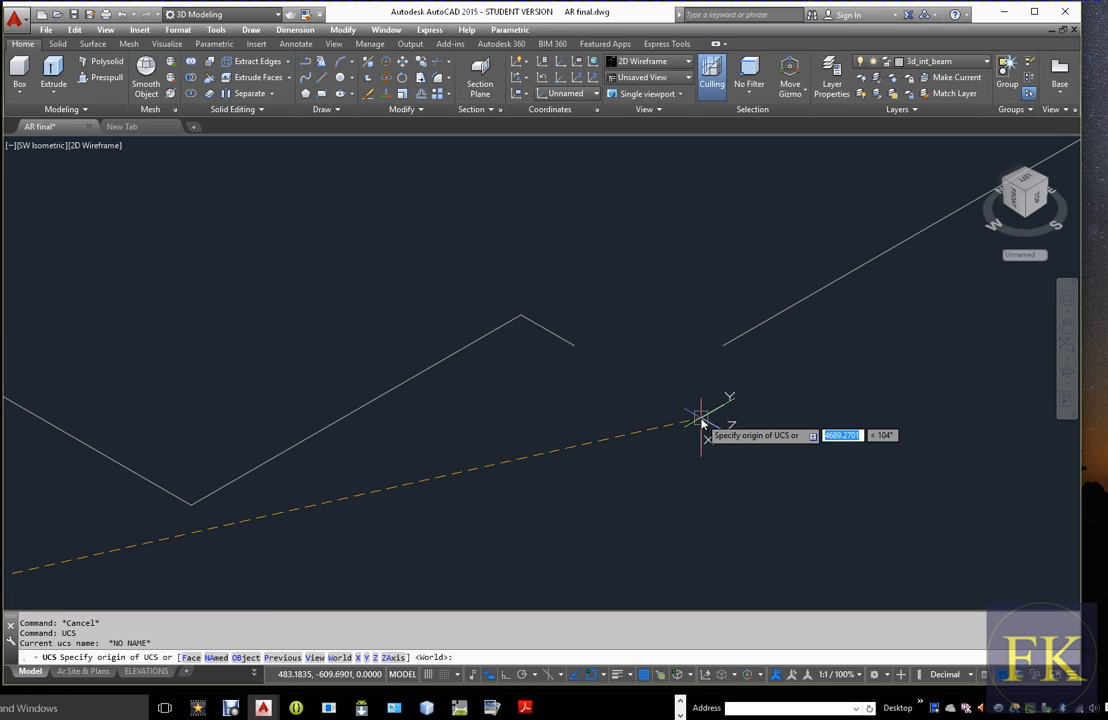
pyautogui.write('w')
pyautogui.press('Return')
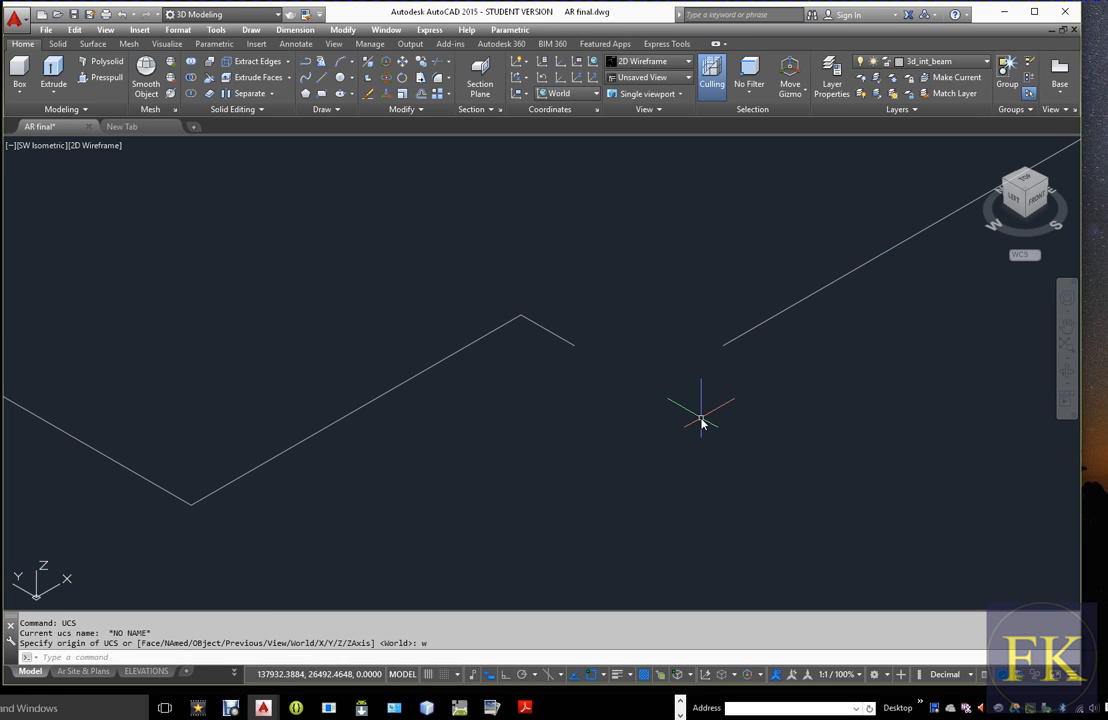
# With Ortho on, stretch the long front line's free end about 1777 units straight past the short recess line
pyautogui.click(751, 345)
pyautogui.click(722, 345)
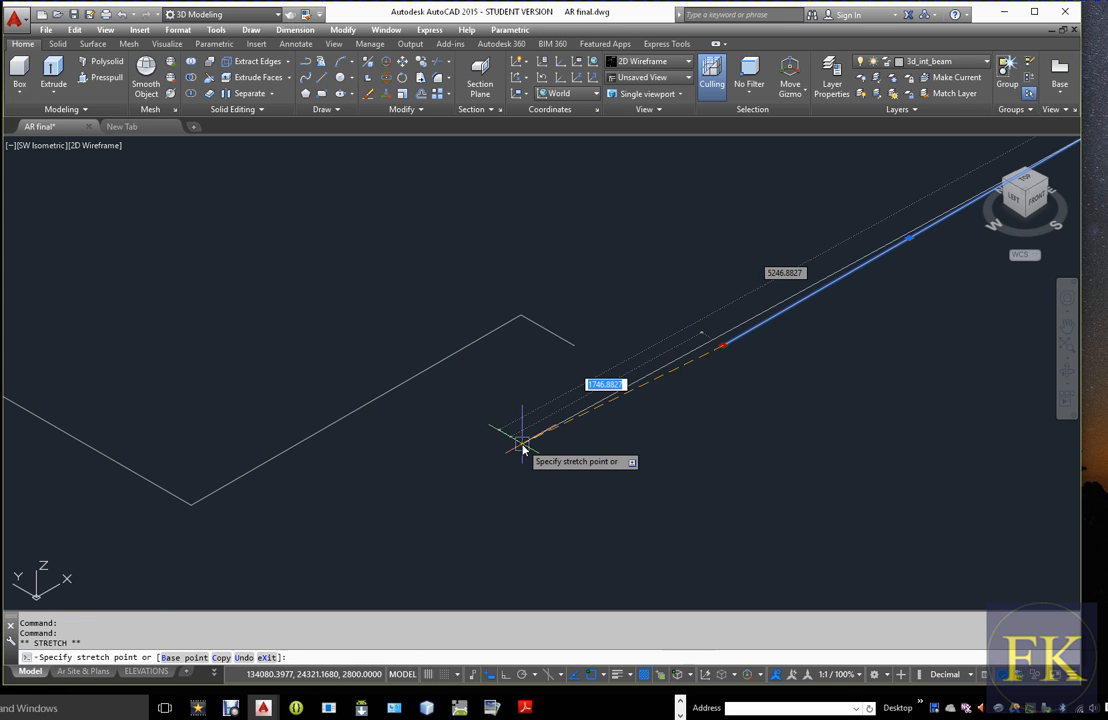
pyautogui.press('F8')
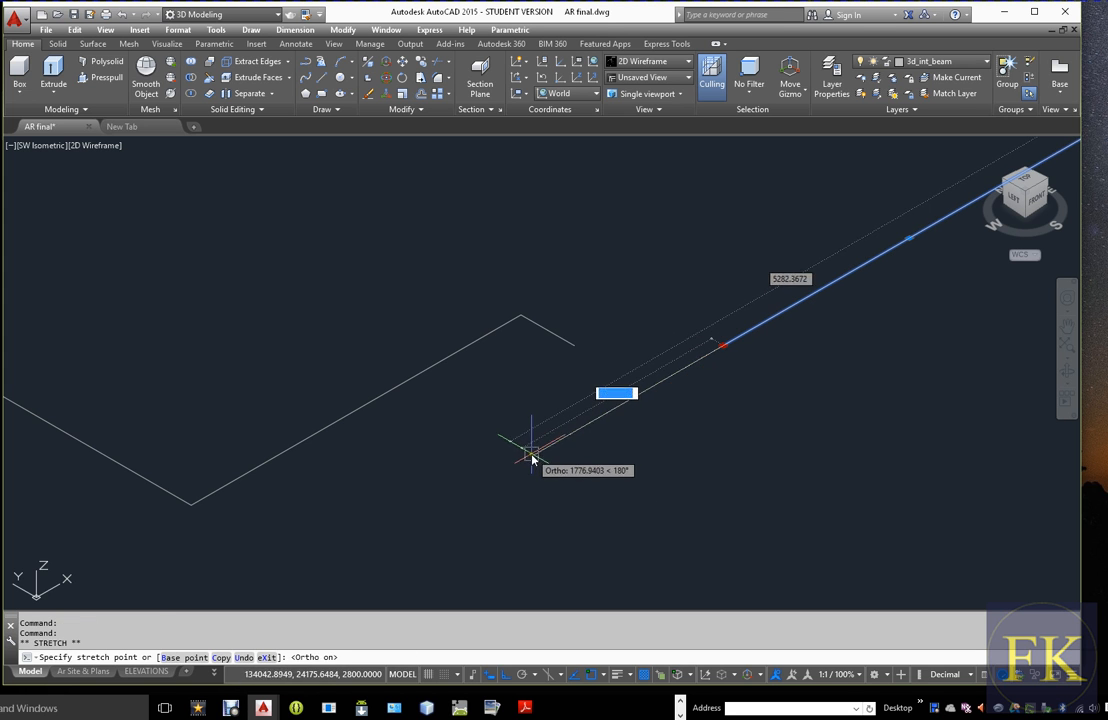
pyautogui.click(529, 455)
pyautogui.press('Escape')
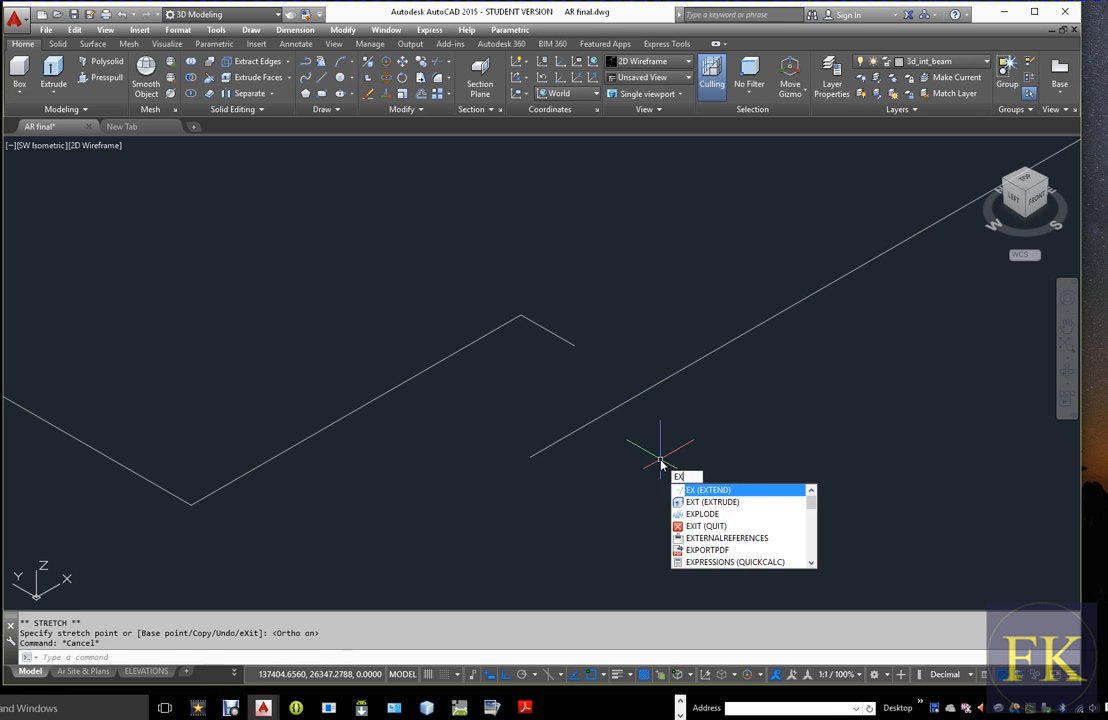
# Extend the short recess line to meet the stretched front line
pyautogui.press('Return')
pyautogui.click(564, 340)
pyautogui.click(614, 410)
pyautogui.press('Return')
pyautogui.click(572, 347)
pyautogui.press('Escape')
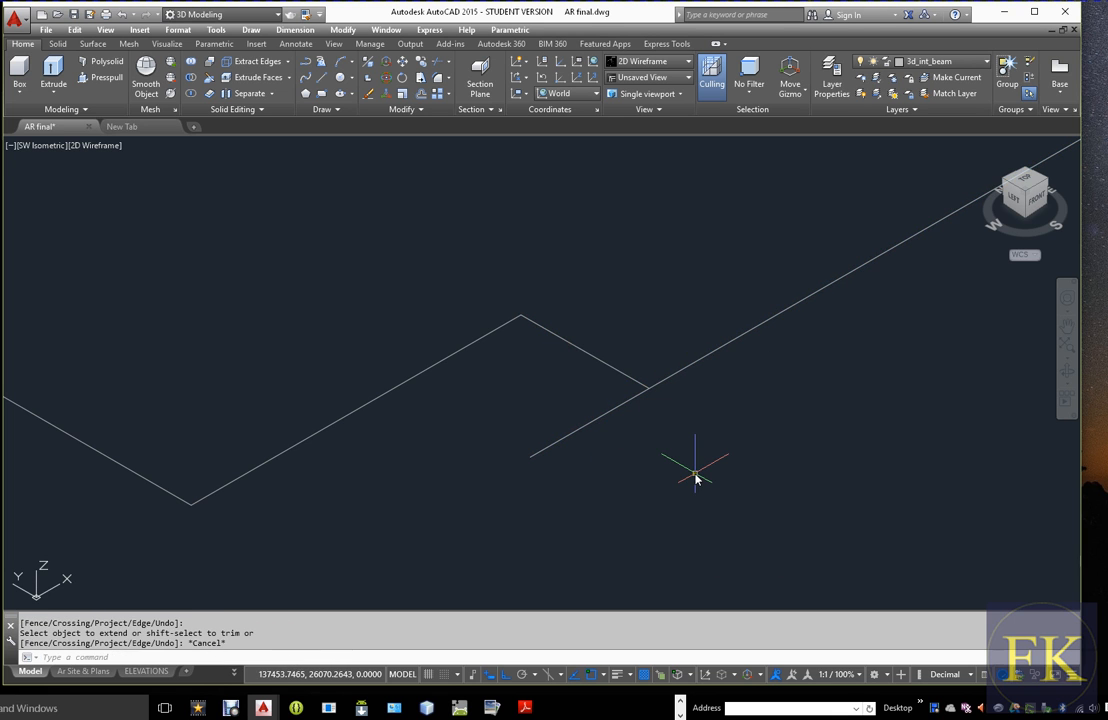
# Trim the long front line's leftover end that projects past the short recess line
pyautogui.write('tr')
pyautogui.press('Return')
pyautogui.press('Return')
pyautogui.click(634, 400)
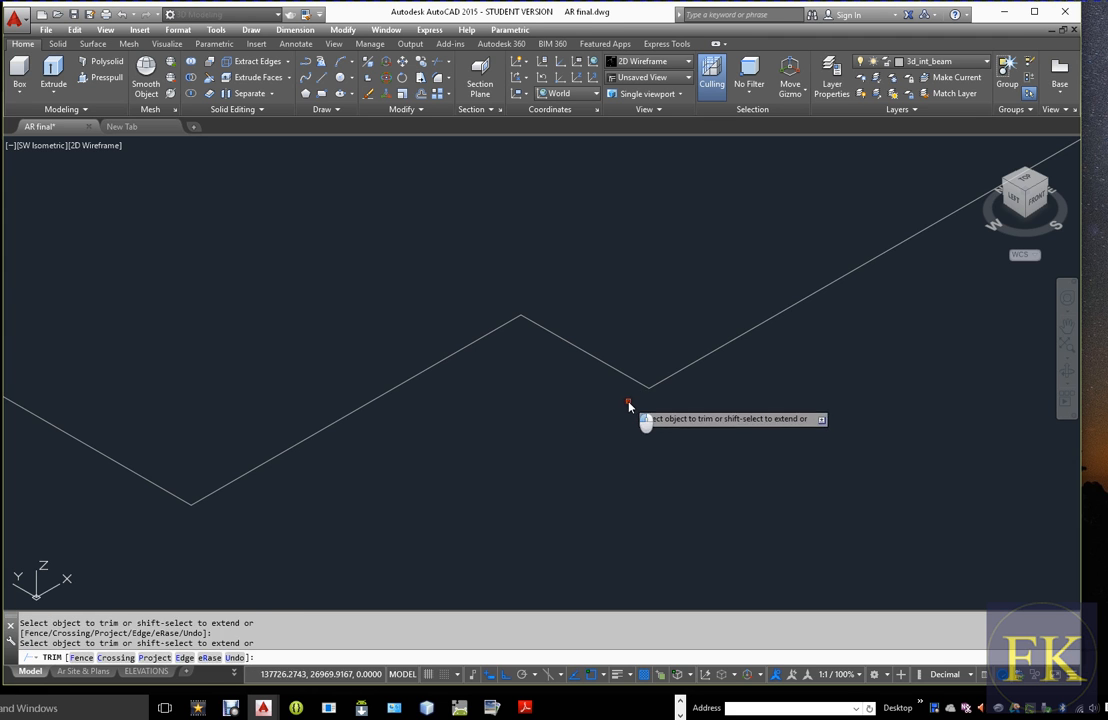
pyautogui.press('Escape')
# Offset the beam outline's edge left of the nearest front corner outward by 500
pyautogui.scroll(-5, 690, 414)
pyautogui.scroll(2, 550, 428)
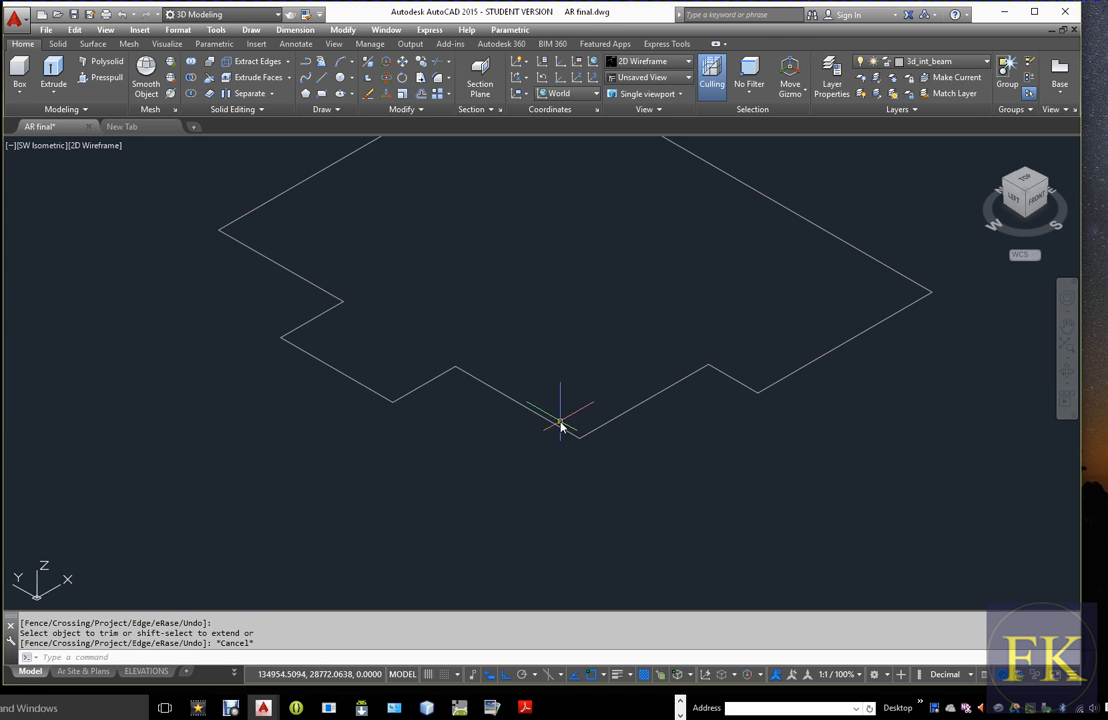
pyautogui.scroll(2, 528, 416)
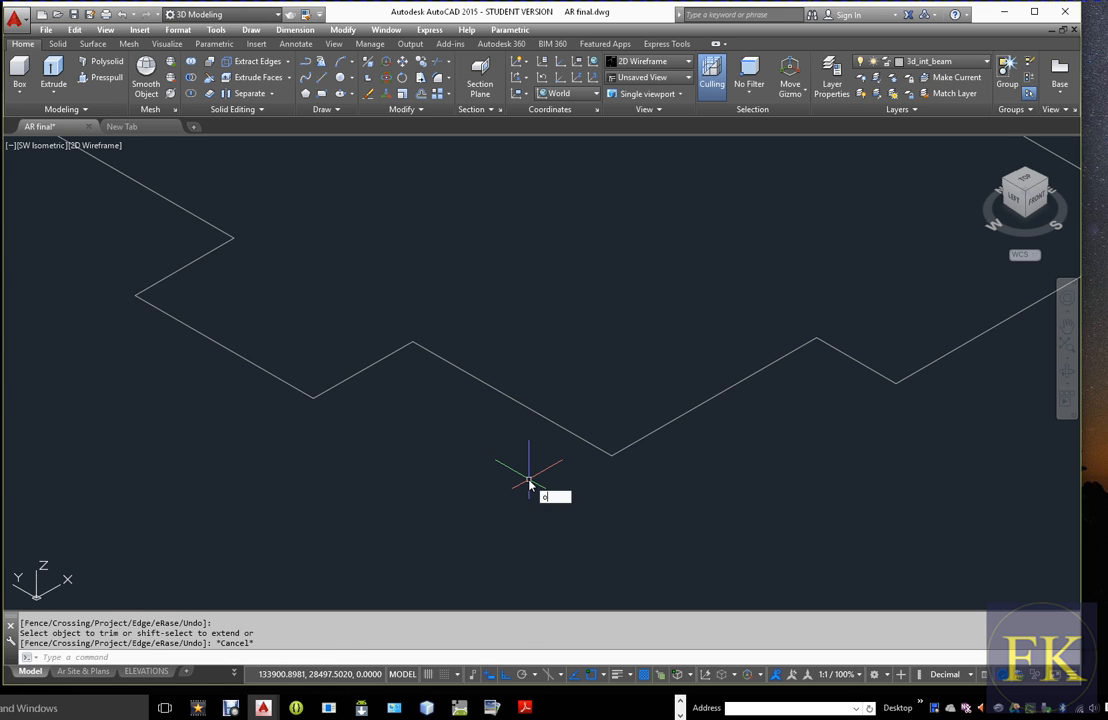
pyautogui.press('Return')
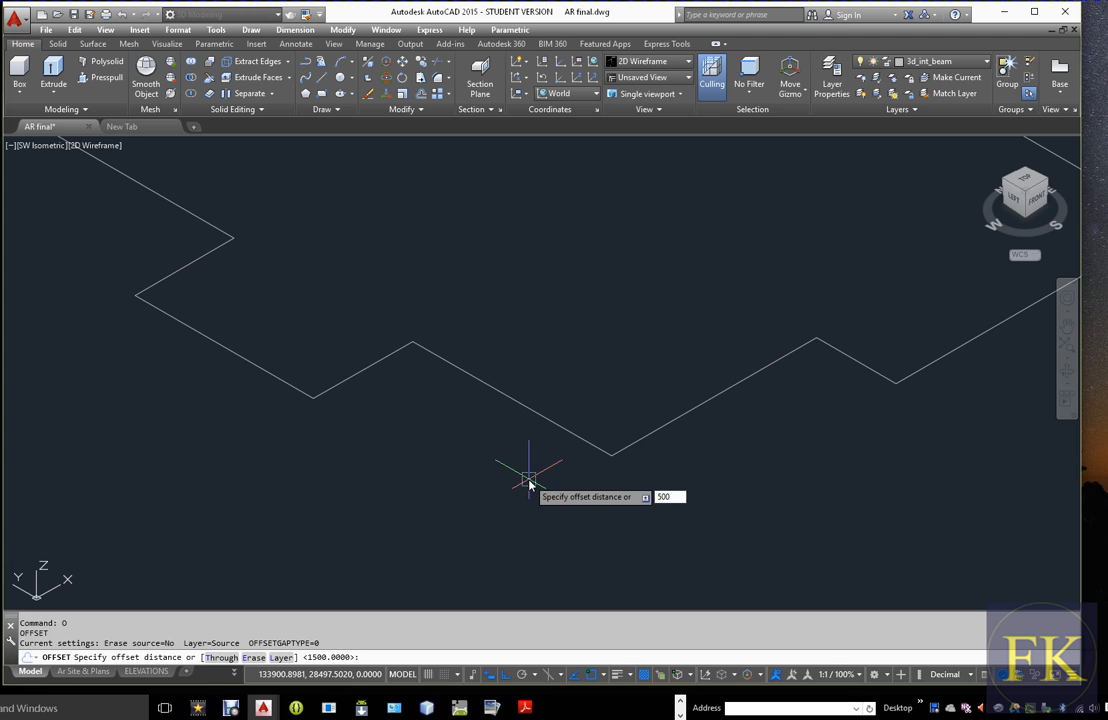
pyautogui.write('500')
pyautogui.press('Return')
pyautogui.click(553, 426)
pyautogui.click(477, 456)
pyautogui.press('Escape')
# Extend the front line at the nearest corner to meet the outer offset line
pyautogui.press('Return')
pyautogui.press('Return')
pyautogui.click(631, 450)
pyautogui.press('Escape')
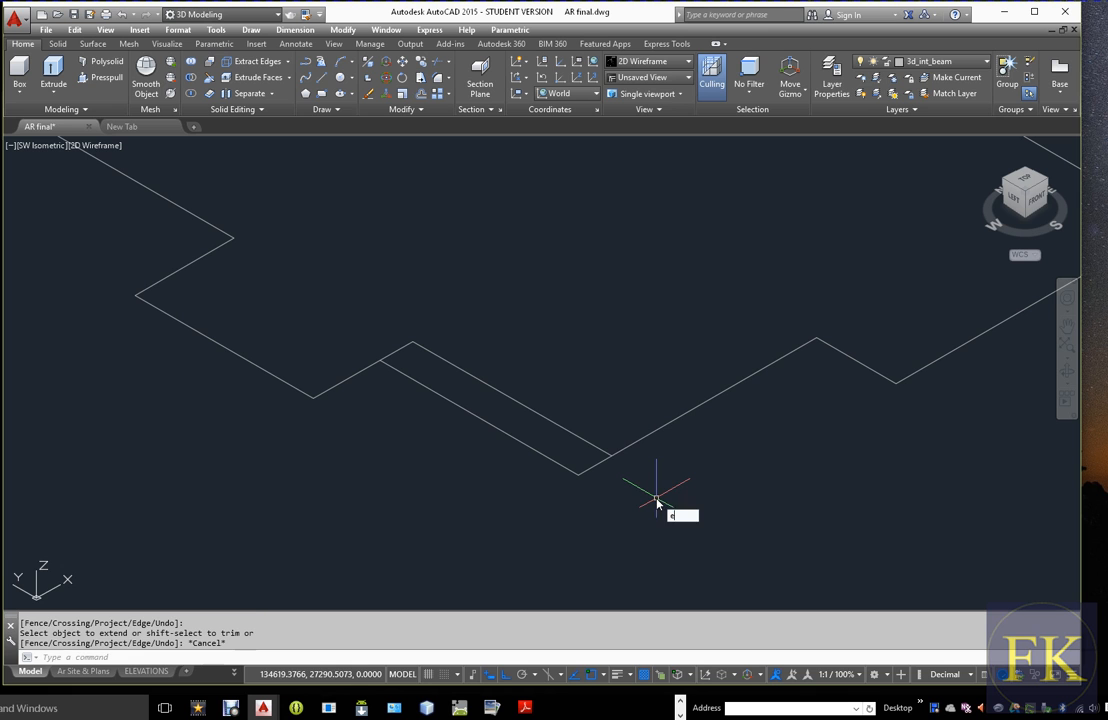
# Erase the original edge behind the offset line and trim the adjoining short line's leftover end back to the offset line
pyautogui.press('Return')
pyautogui.click(589, 450)
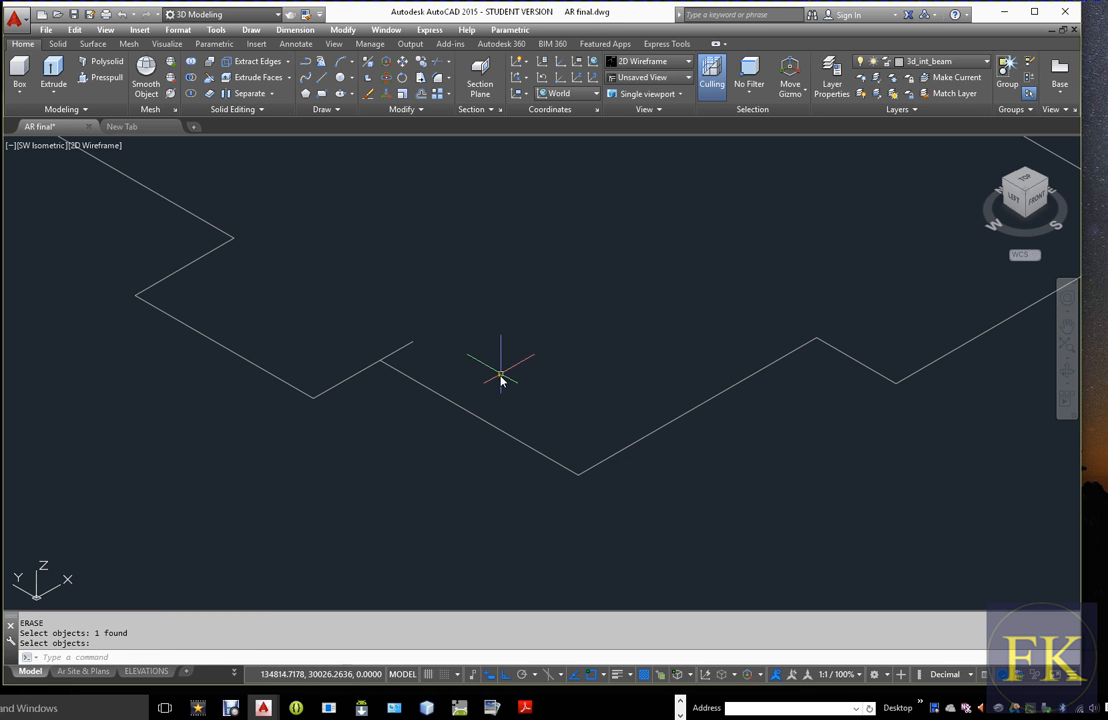
pyautogui.press('Return')
pyautogui.write('tr')
pyautogui.press('Return')
pyautogui.press('Return')
pyautogui.click(403, 348)
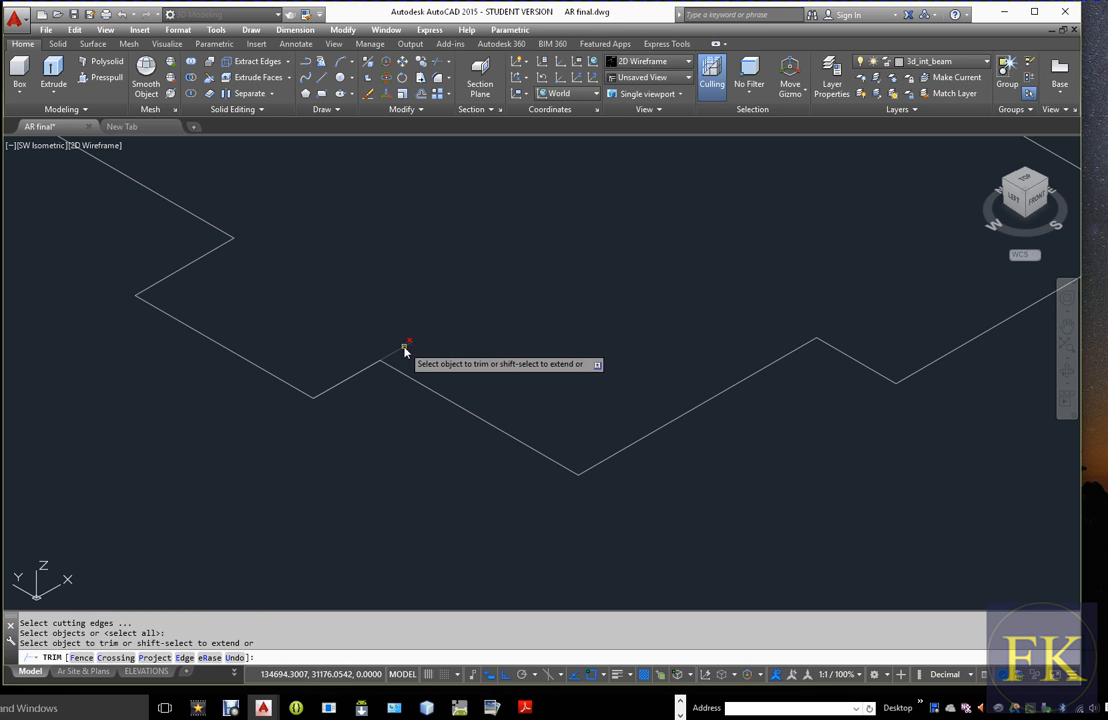
pyautogui.press('Escape')
pyautogui.scroll(-3, 474, 360)
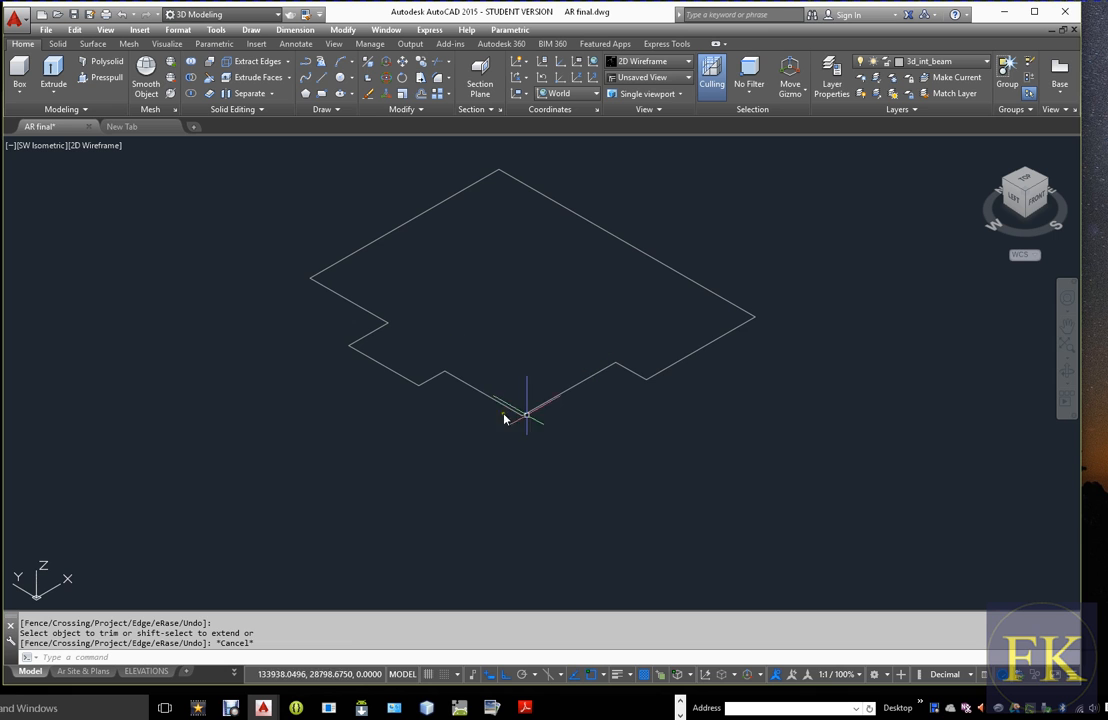
pyautogui.moveTo(582, 344); pyautogui.dragTo(519, 410, button='middle')
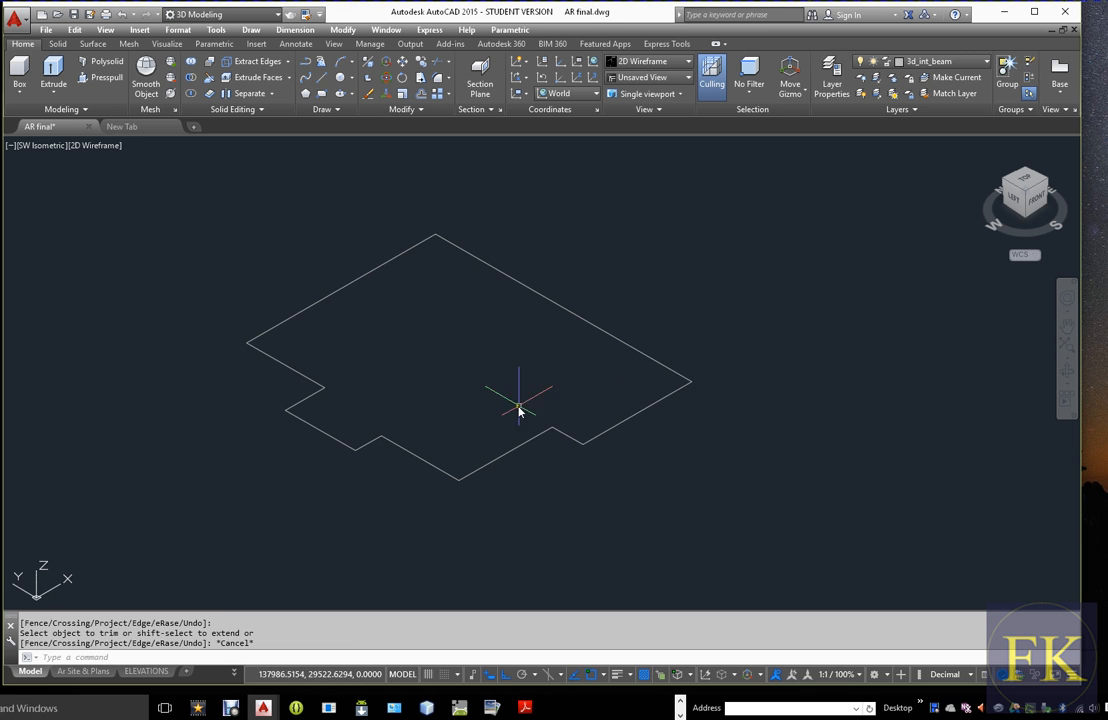
pyautogui.moveTo(641, 365); pyautogui.dragTo(697, 328, button='middle')
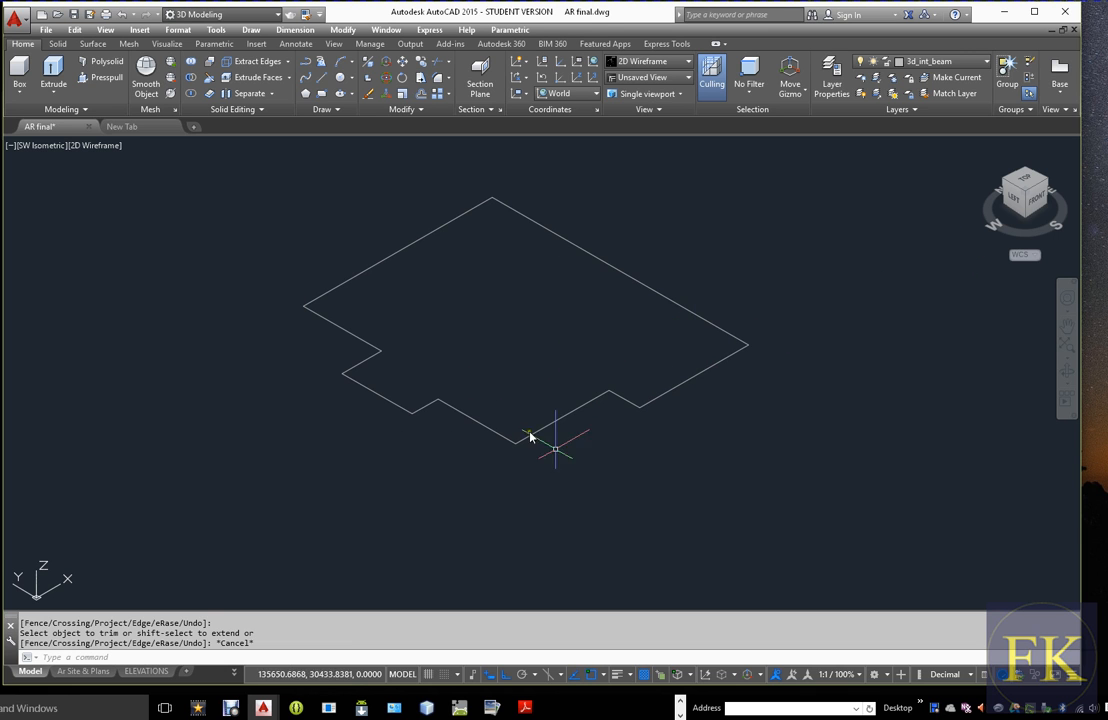
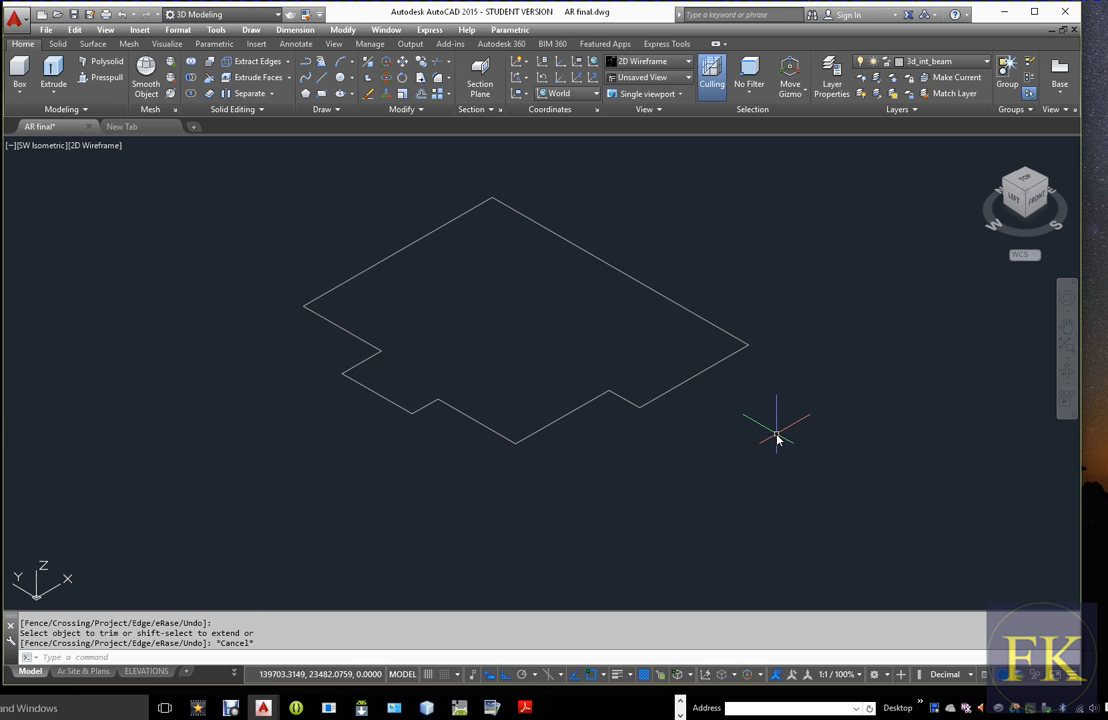
# Join all ten lines of the intermediate beam outline into a single polyline
pyautogui.write('j')
pyautogui.press('Return')
pyautogui.click(722, 362)
pyautogui.click(720, 331)
pyautogui.click(465, 216)
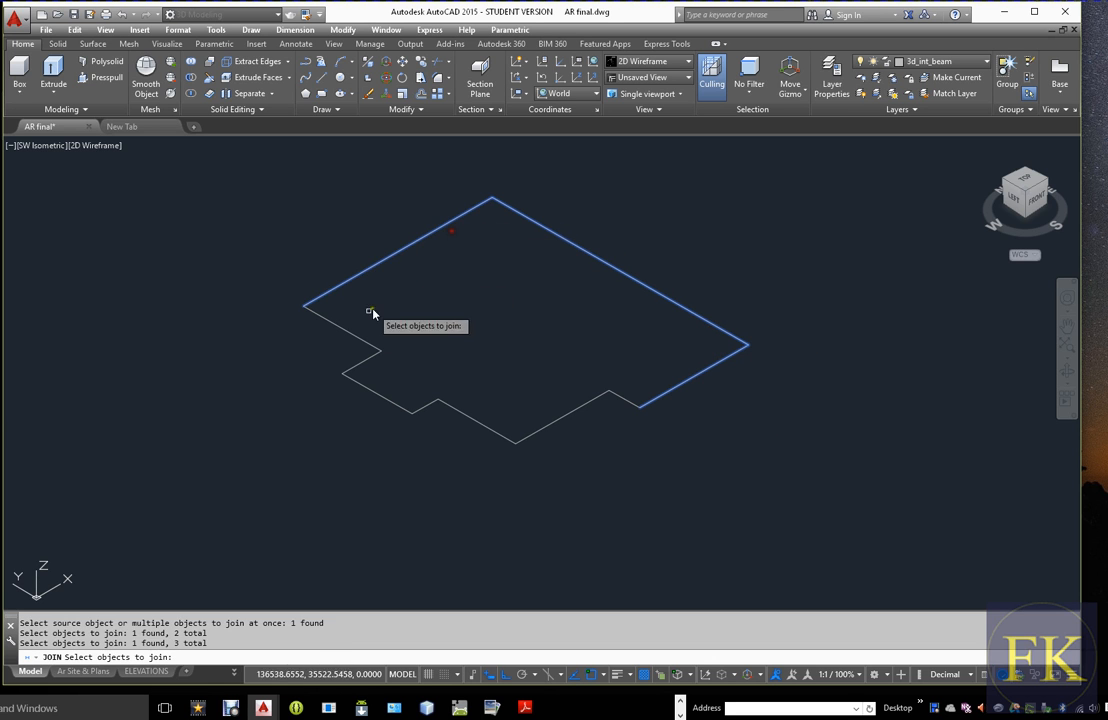
pyautogui.click(360, 342)
pyautogui.click(362, 362)
pyautogui.click(374, 391)
pyautogui.click(428, 404)
pyautogui.click(485, 426)
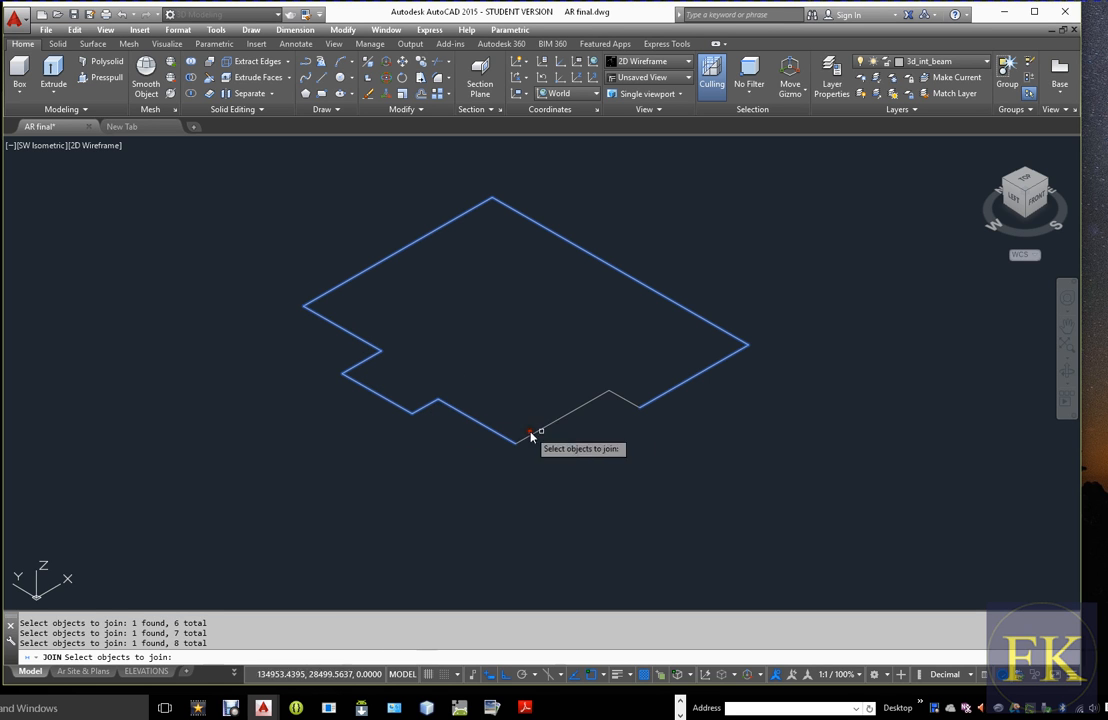
pyautogui.click(571, 417)
pyautogui.click(624, 398)
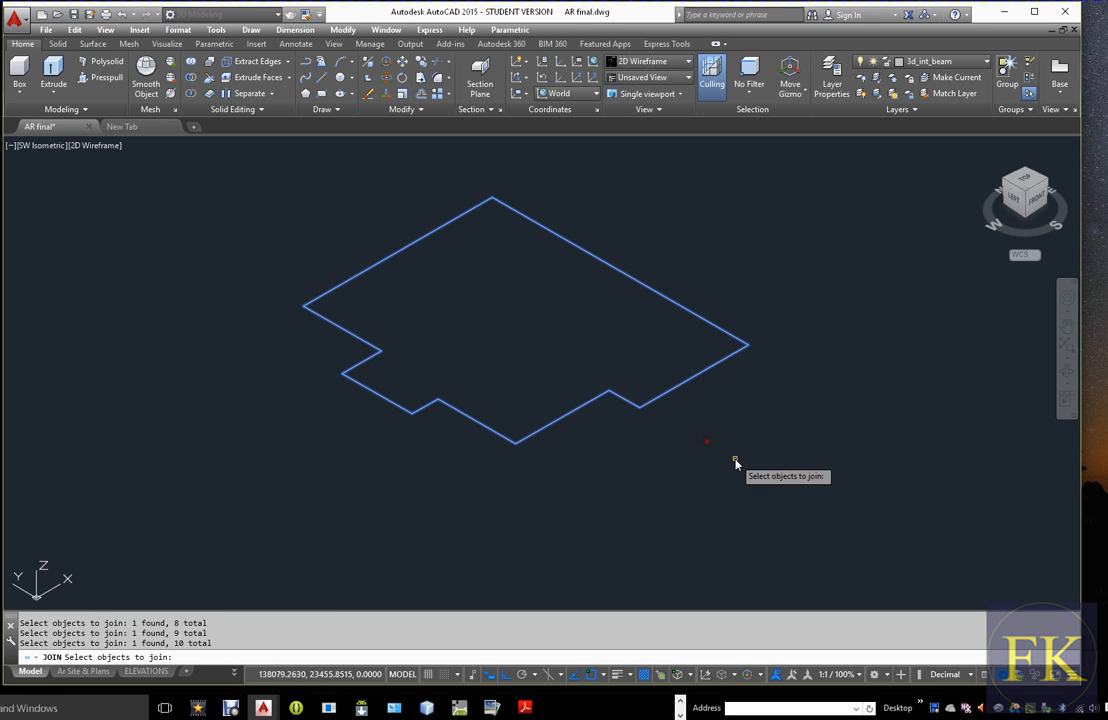
pyautogui.press('Return')
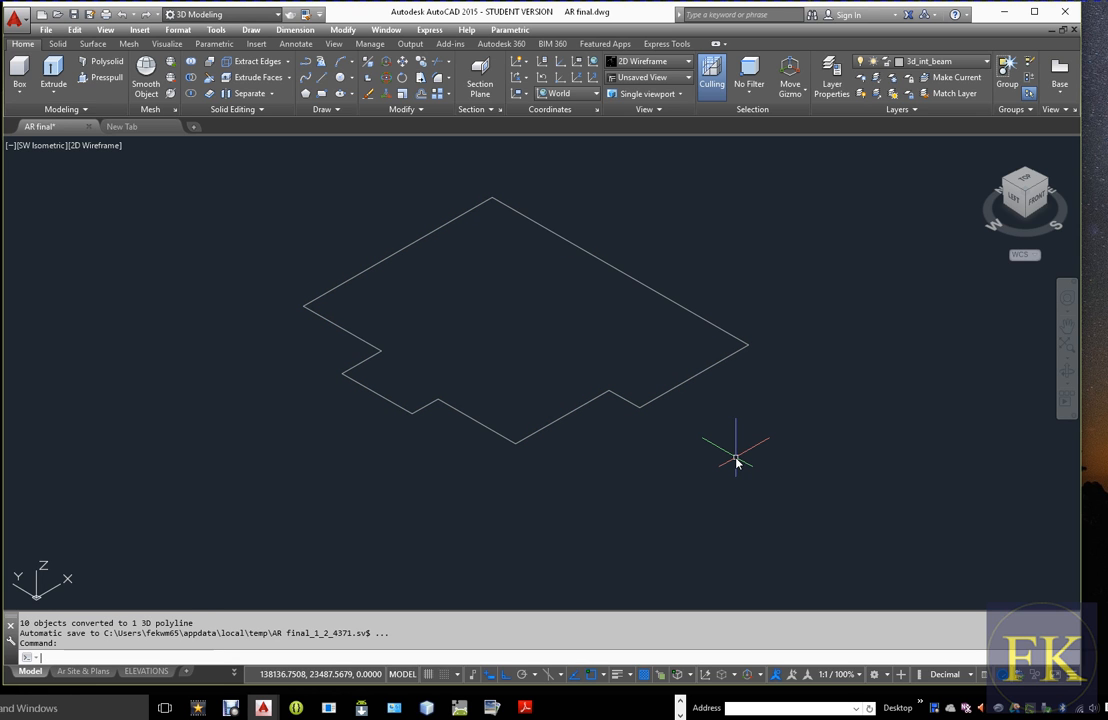
# Try to offset the joined beam outline inward by 400
pyautogui.write('O')
pyautogui.press('Return')
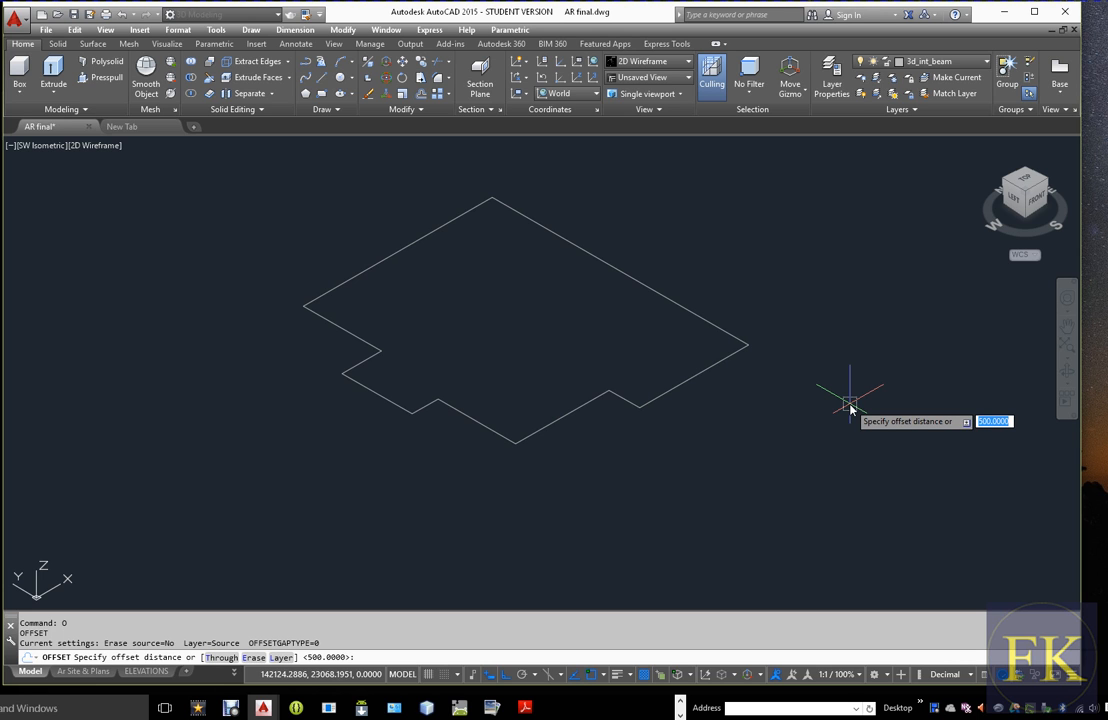
pyautogui.write('400')
pyautogui.press('Return')
pyautogui.click(706, 370)
pyautogui.click(677, 353)
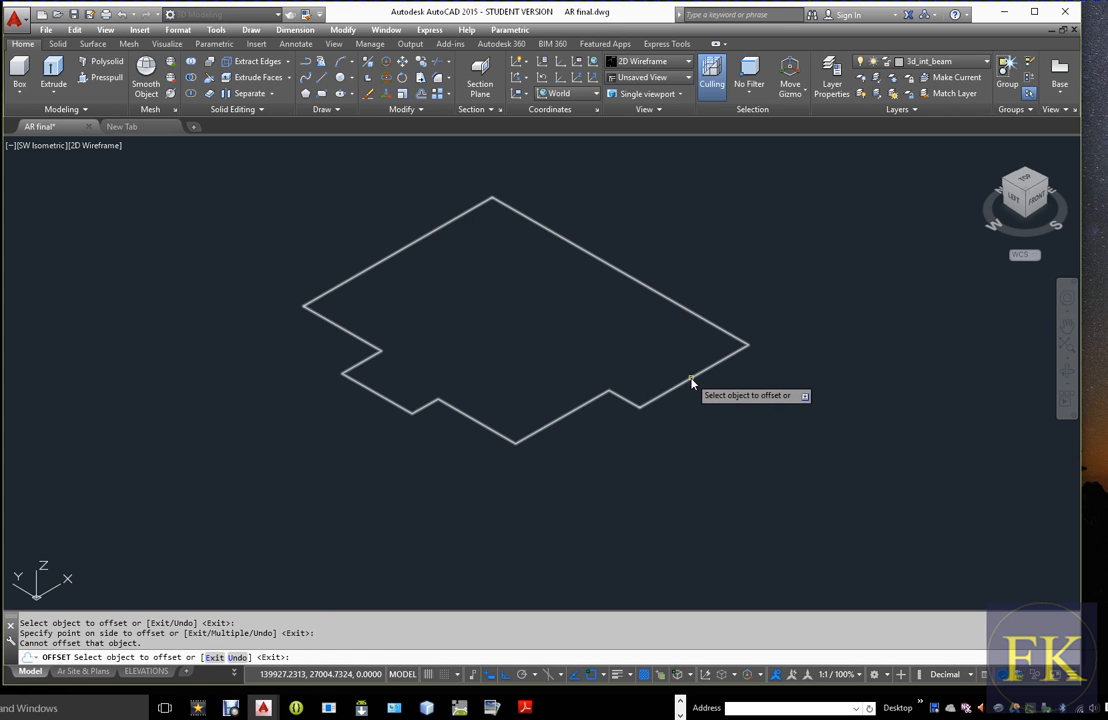
pyautogui.click(690, 380)
pyautogui.click(668, 366)
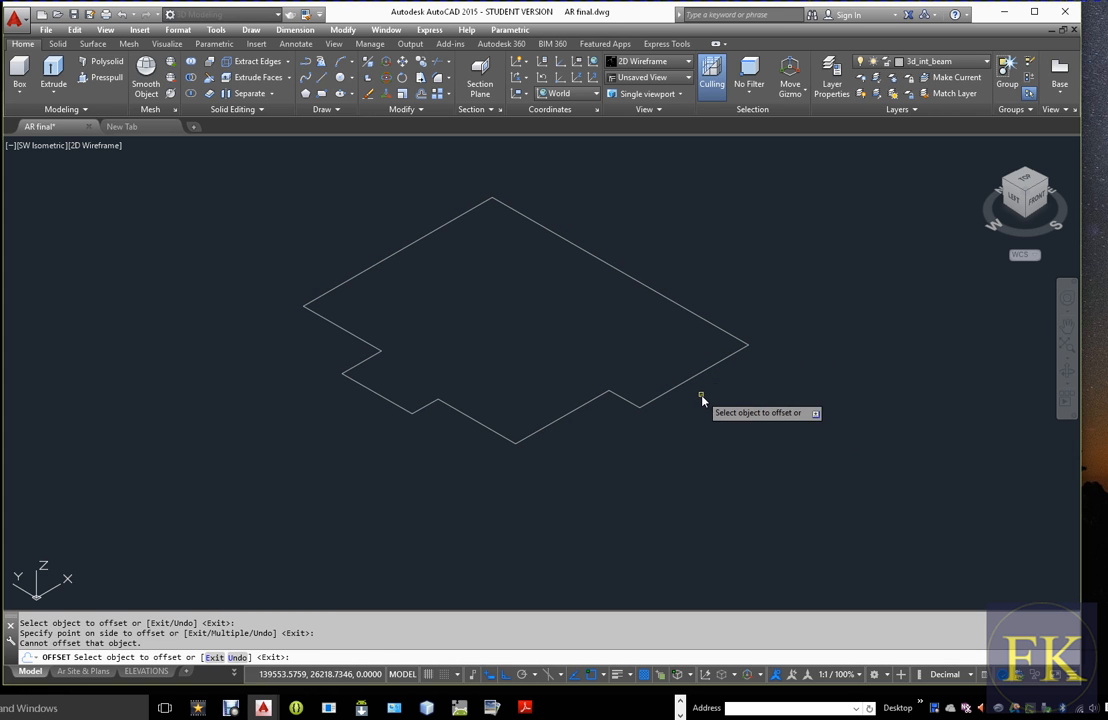
pyautogui.press('Escape')
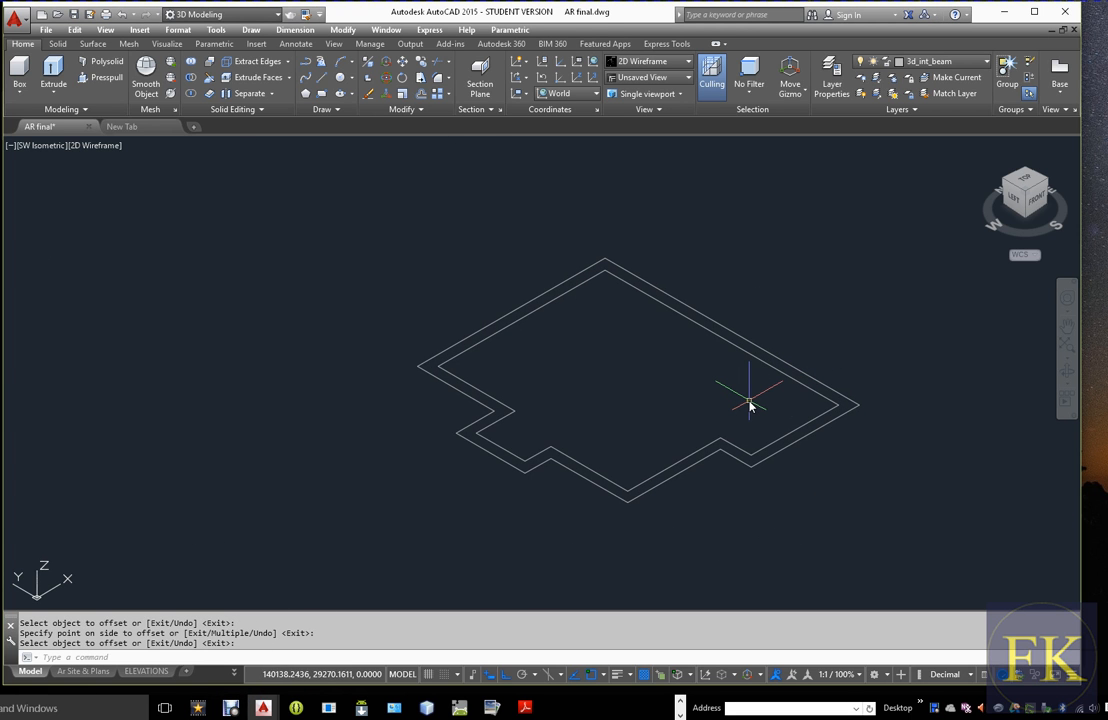
# Extrude both the outer and the inner beam outlines to a height of 300
pyautogui.write('t')
pyautogui.press('Return')
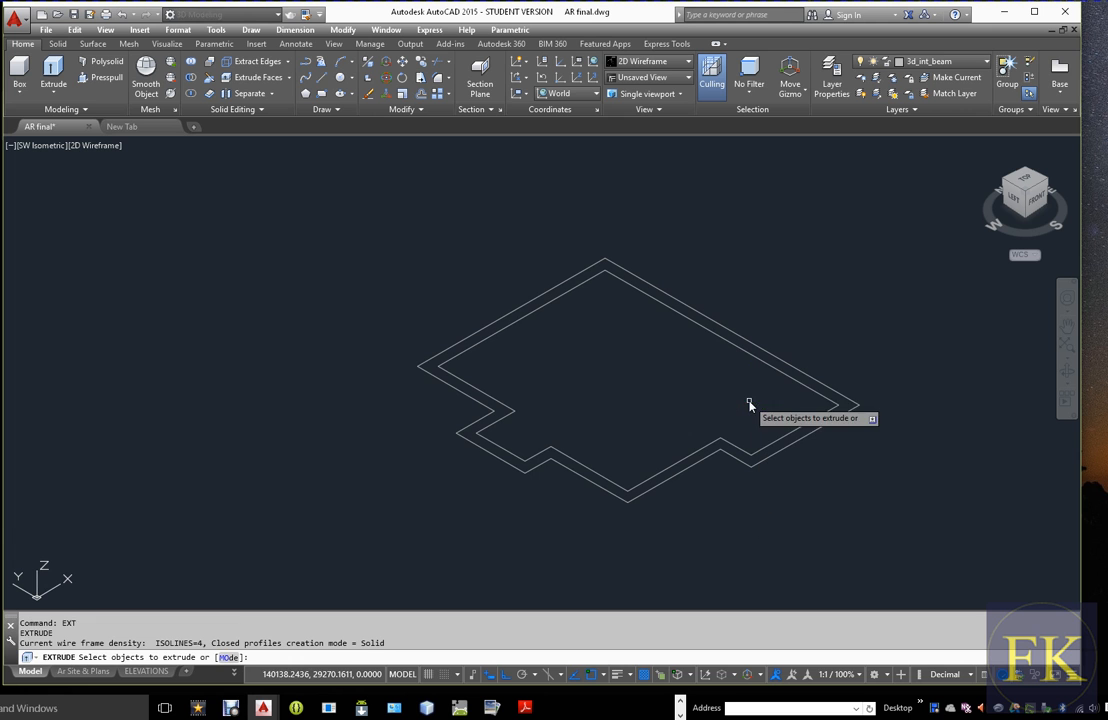
pyautogui.click(802, 441)
pyautogui.click(795, 432)
pyautogui.rightClick(786, 421)
pyautogui.click(816, 427)
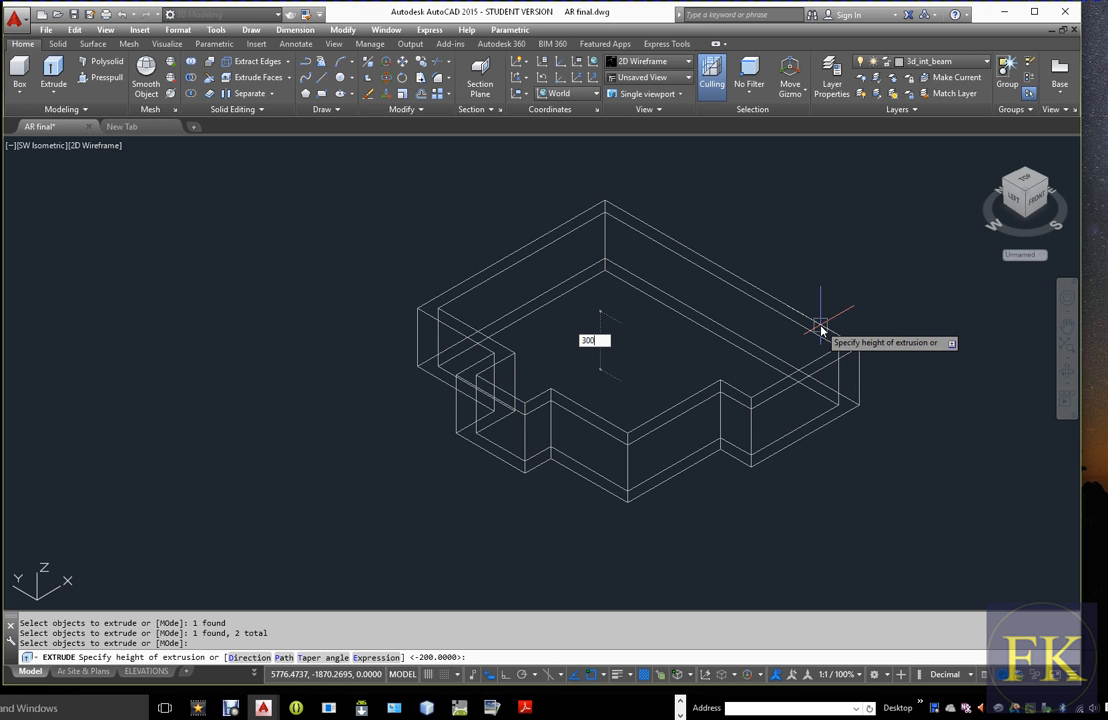
pyautogui.press('Return')
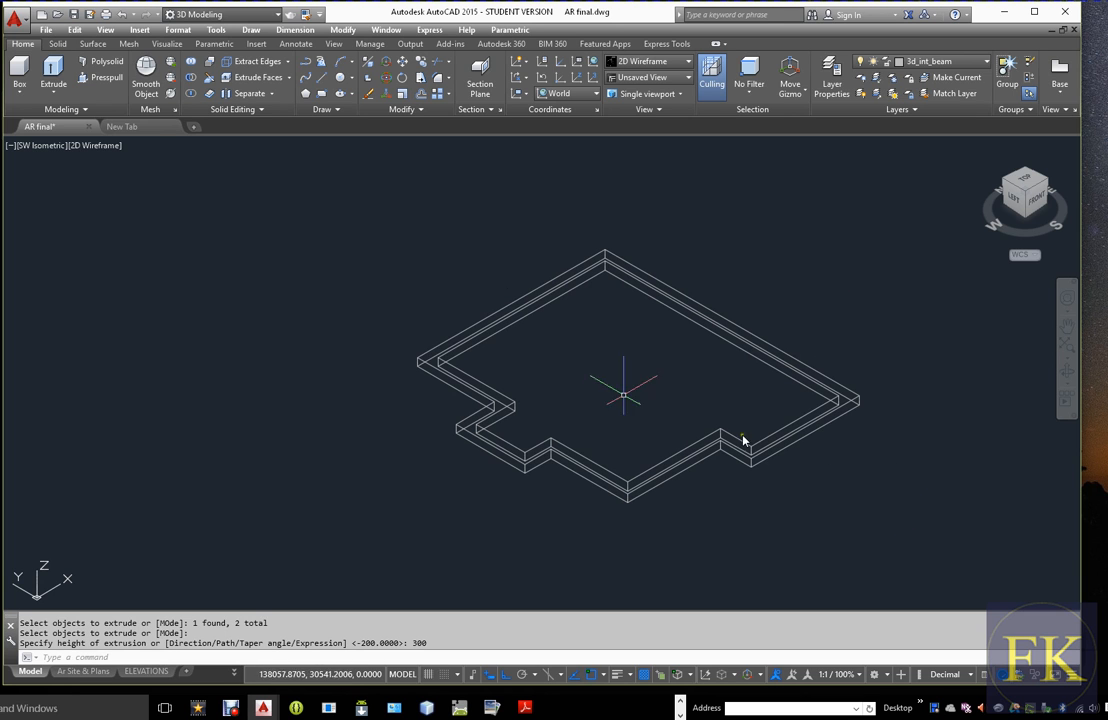
# Inspect the two extruded solids in the Conceptual visual style and return to 2D Wireframe
pyautogui.click(105, 146)
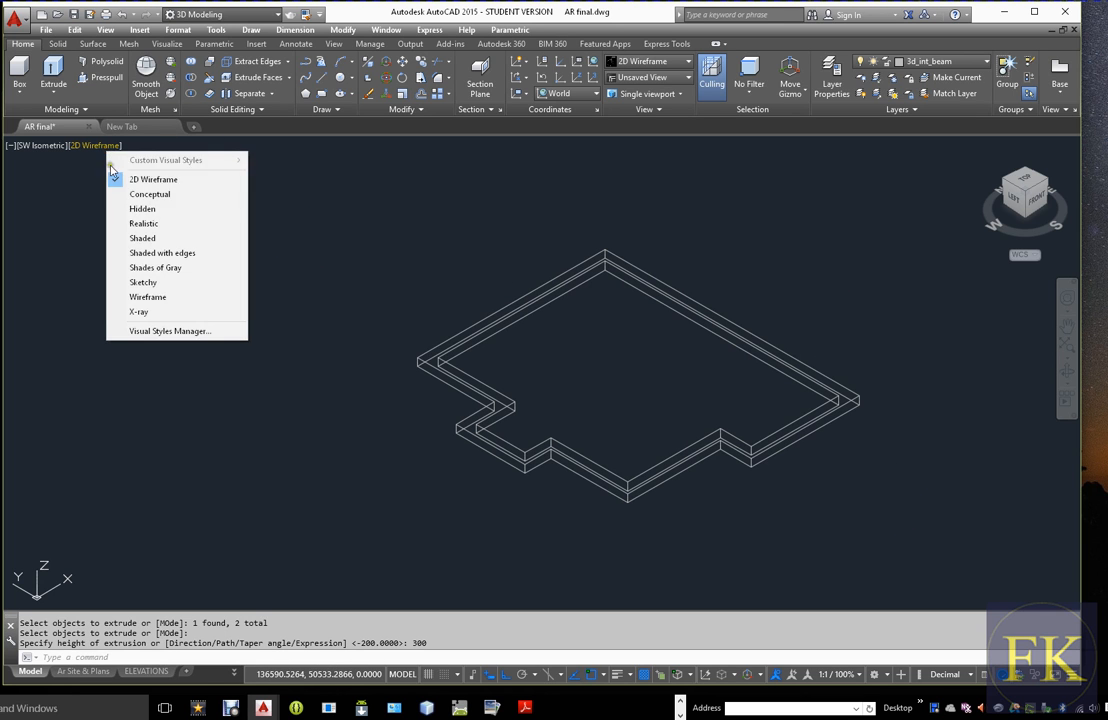
pyautogui.click(151, 196)
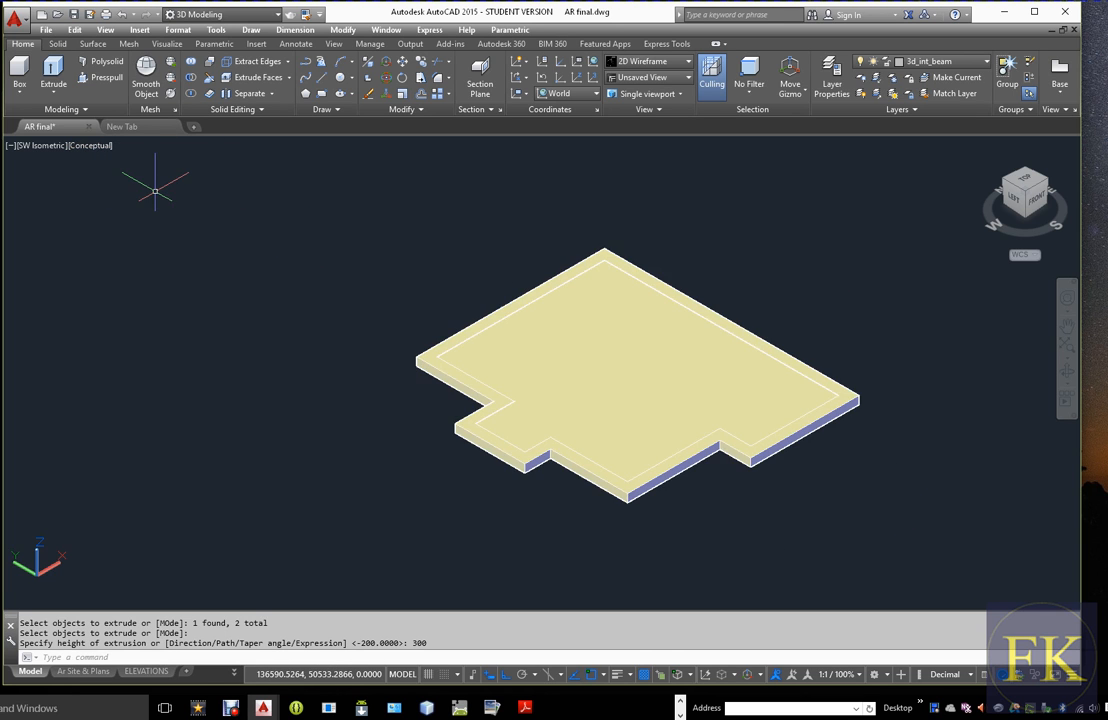
pyautogui.scroll(3, 759, 445)
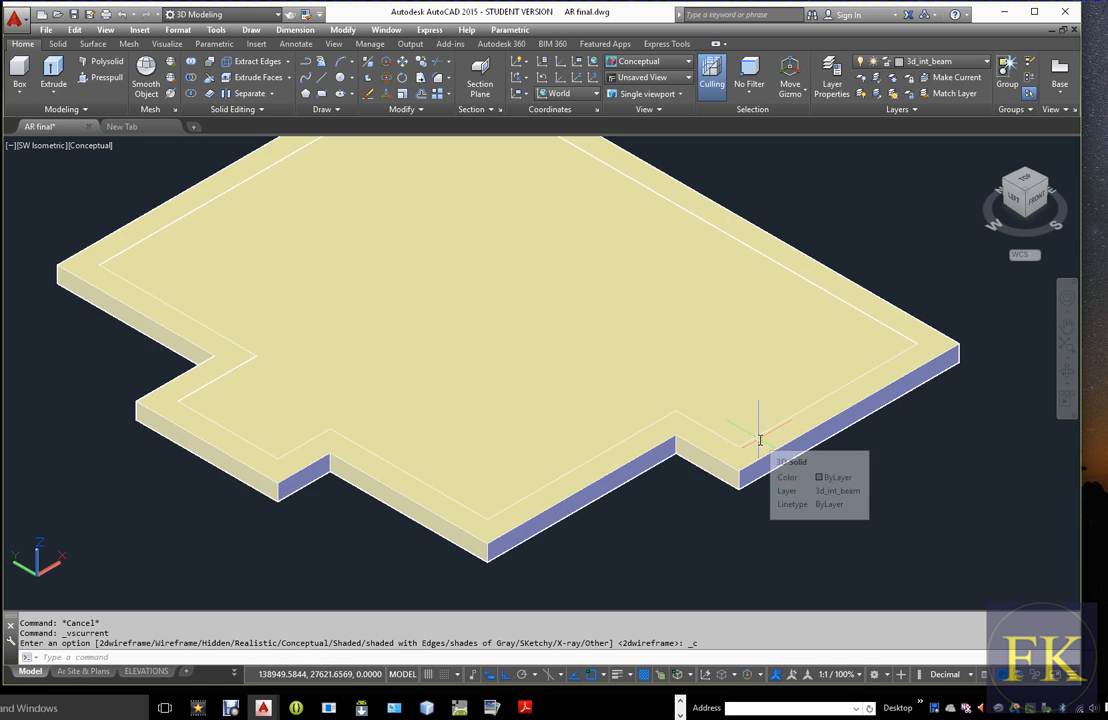
pyautogui.scroll(-2, 760, 440)
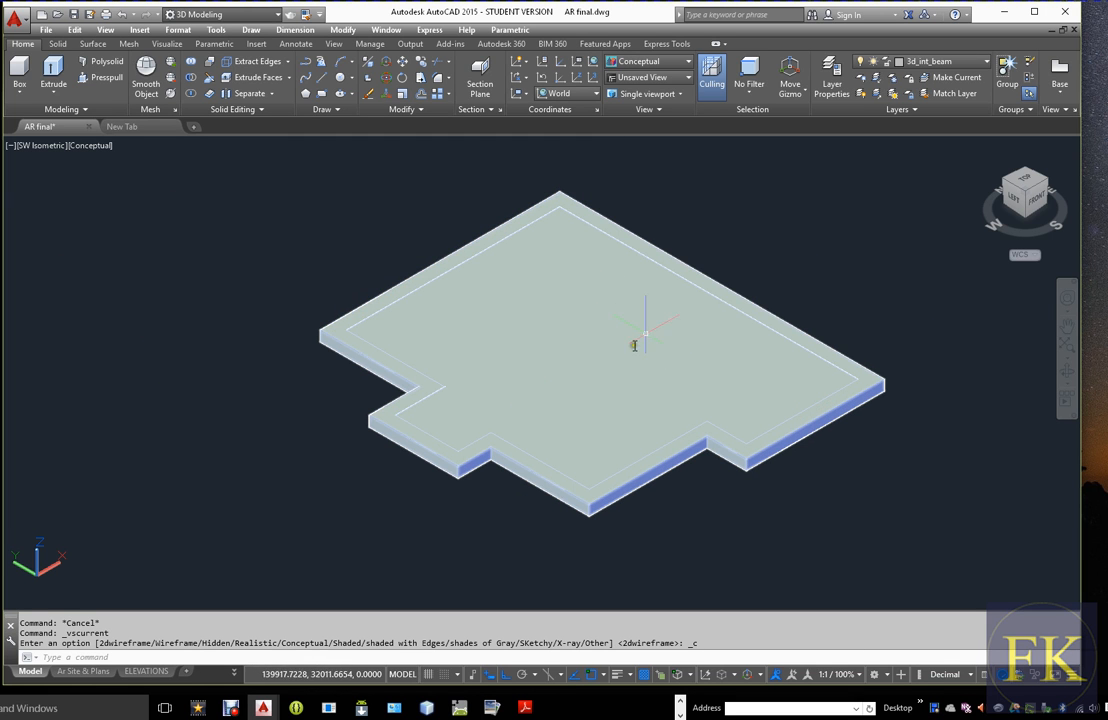
pyautogui.click(96, 148)
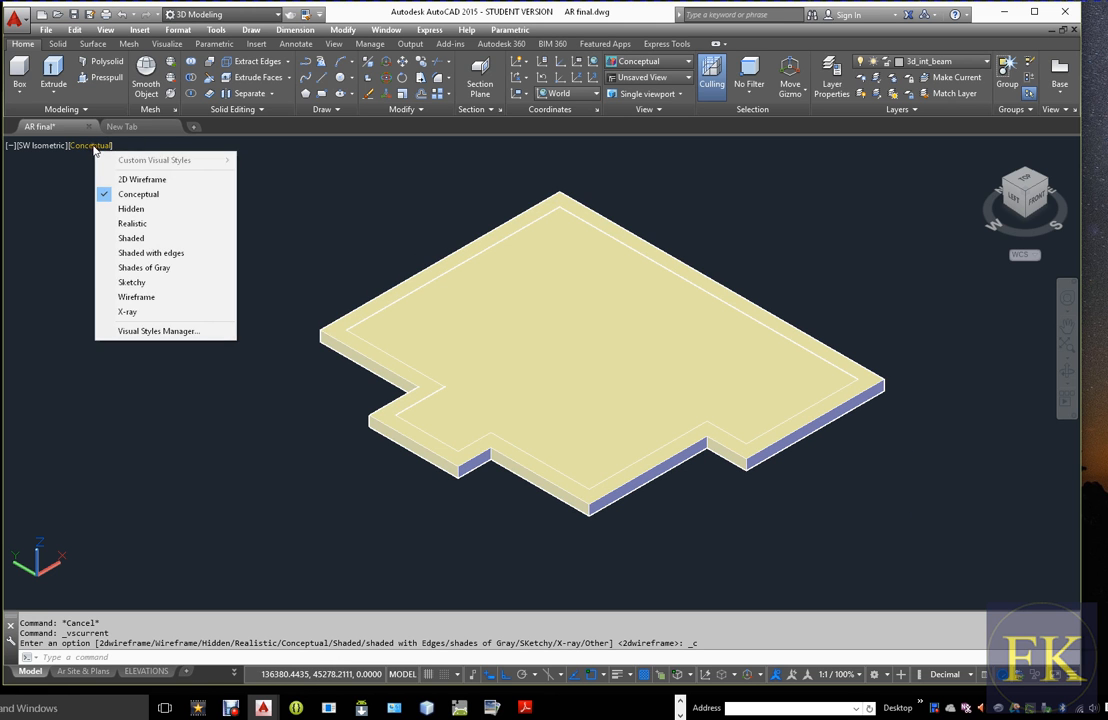
pyautogui.click(152, 170)
# Subtract the inner extruded solid from the outer one to leave a hollow beam ring
pyautogui.scroll(2, 912, 363)
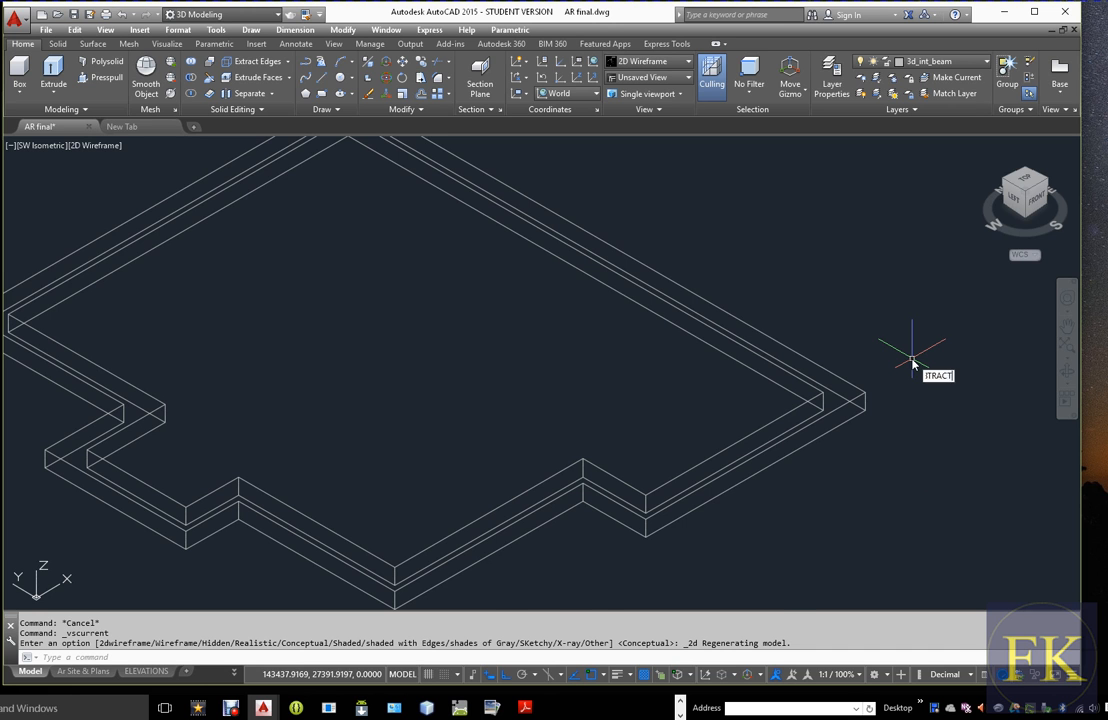
pyautogui.press('Return')
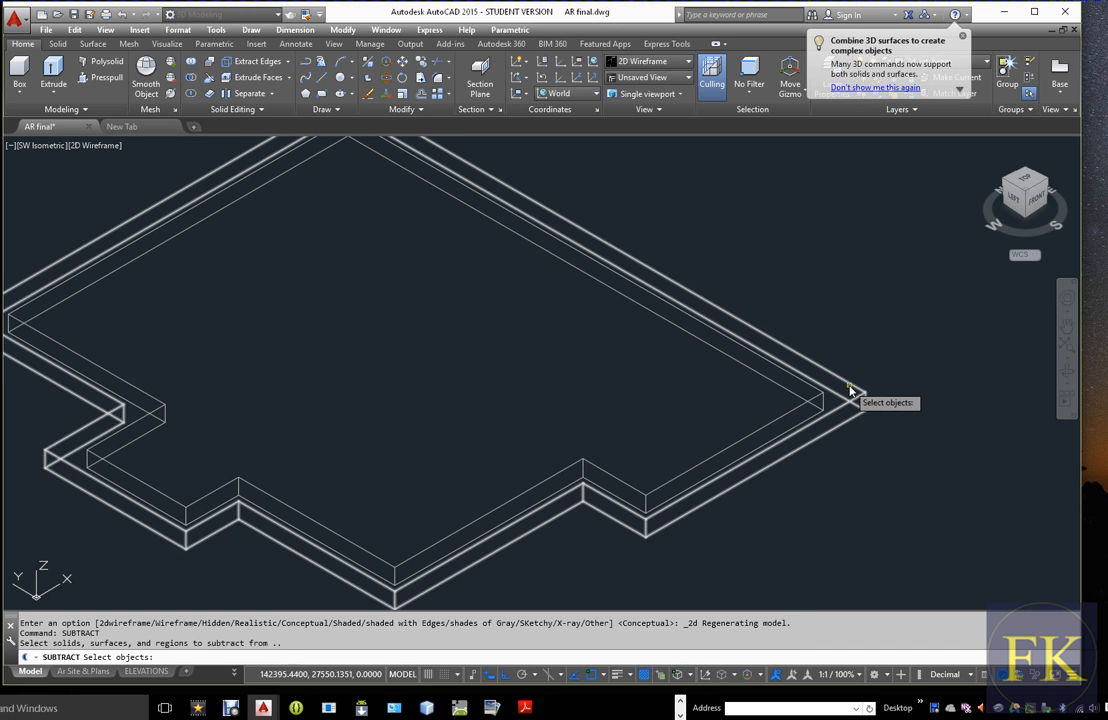
pyautogui.click(849, 390)
pyautogui.press('Return')
pyautogui.click(806, 405)
pyautogui.press('Return')
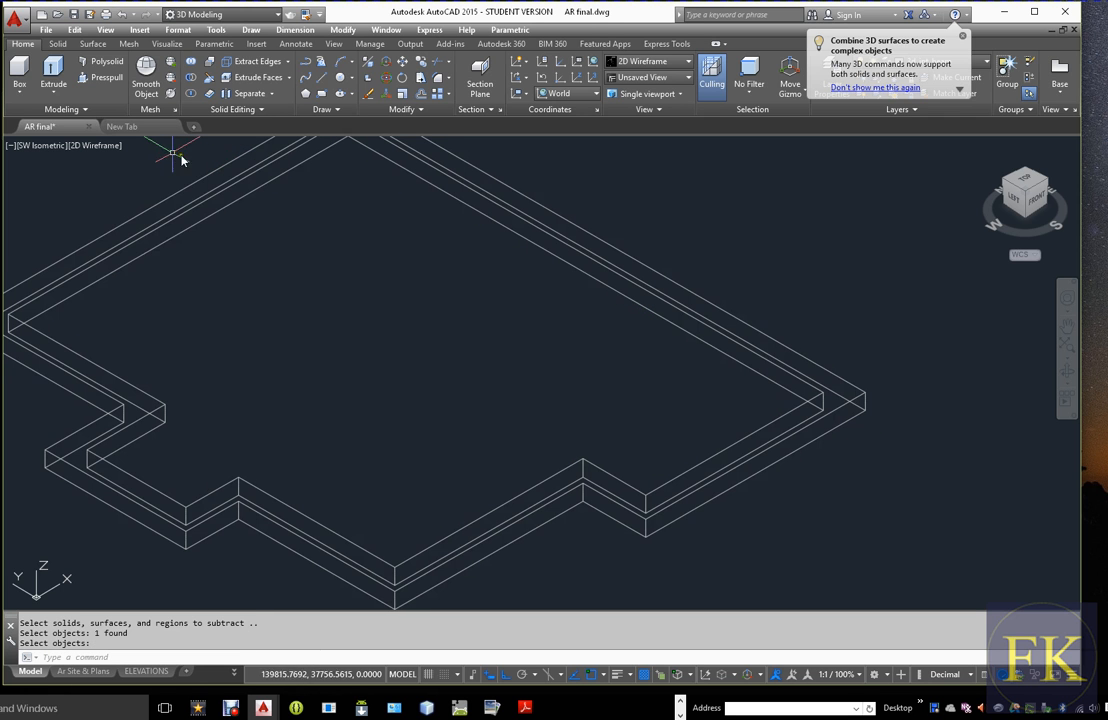
# Display the hollow beam ring in the Conceptual visual style
pyautogui.click(96, 145)
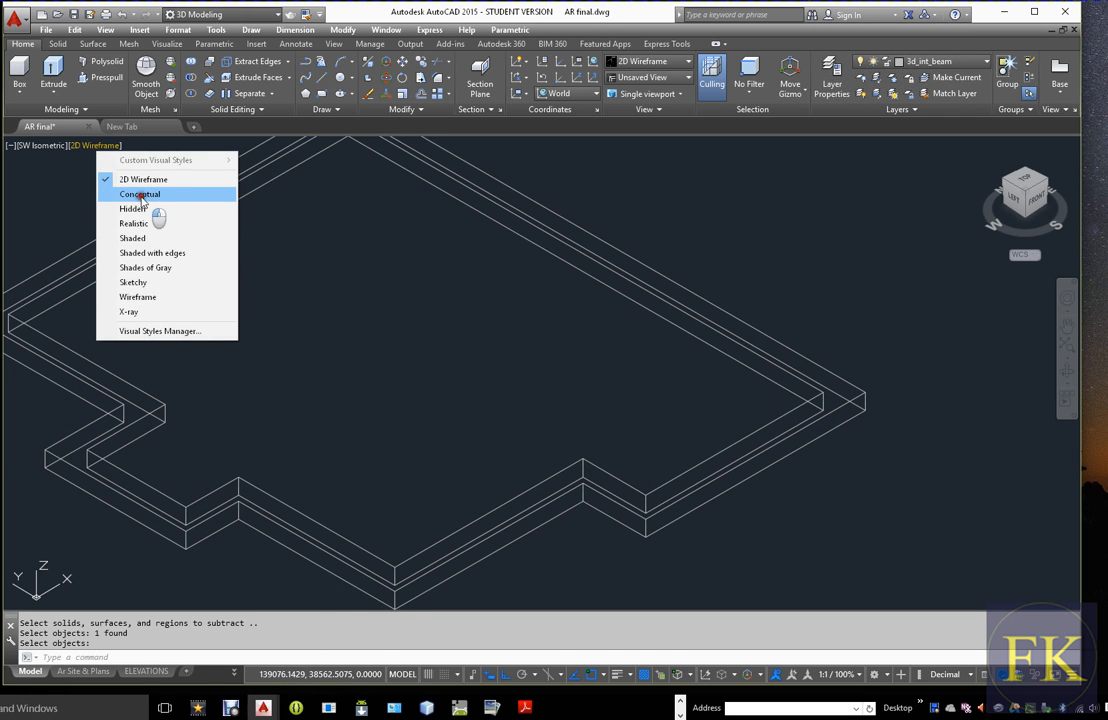
pyautogui.click(142, 194)
pyautogui.scroll(-3, 643, 371)
pyautogui.scroll(-3, 475, 385)
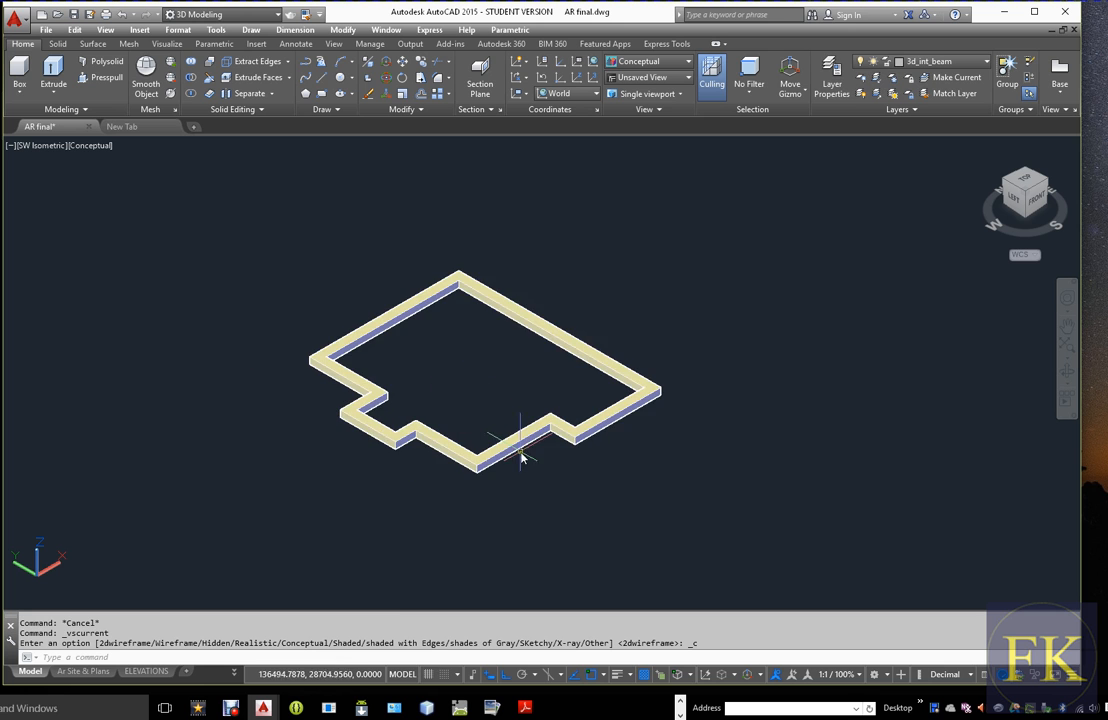
pyautogui.scroll(2, 385, 435)
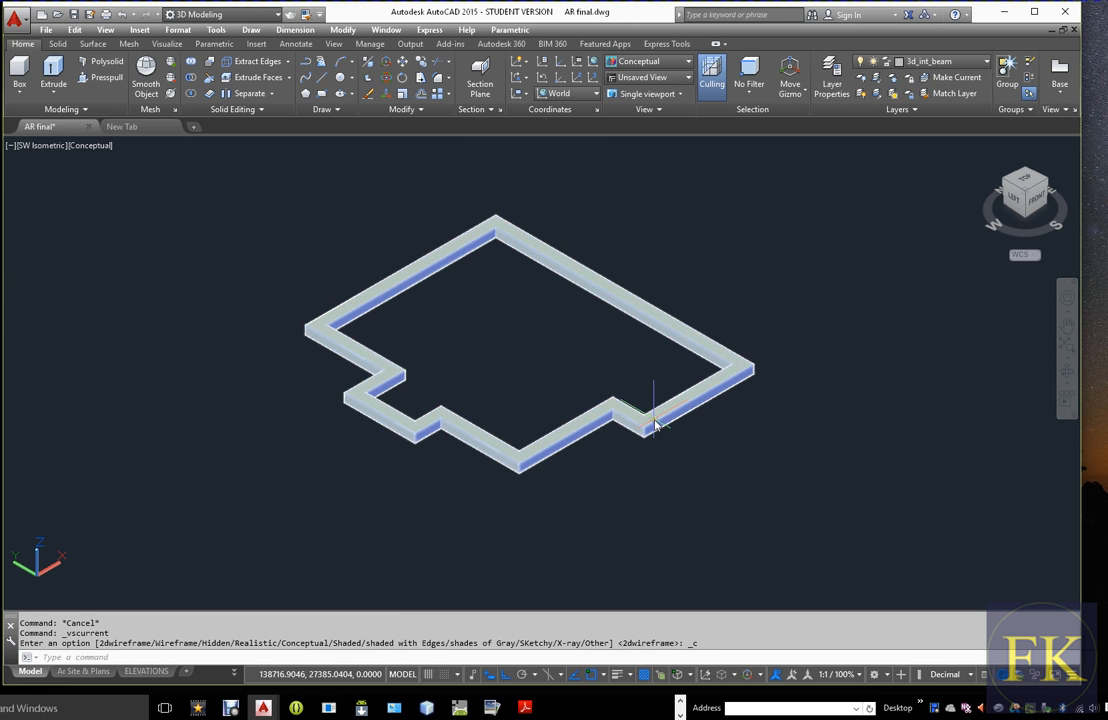
pyautogui.scroll(2, 438, 235)
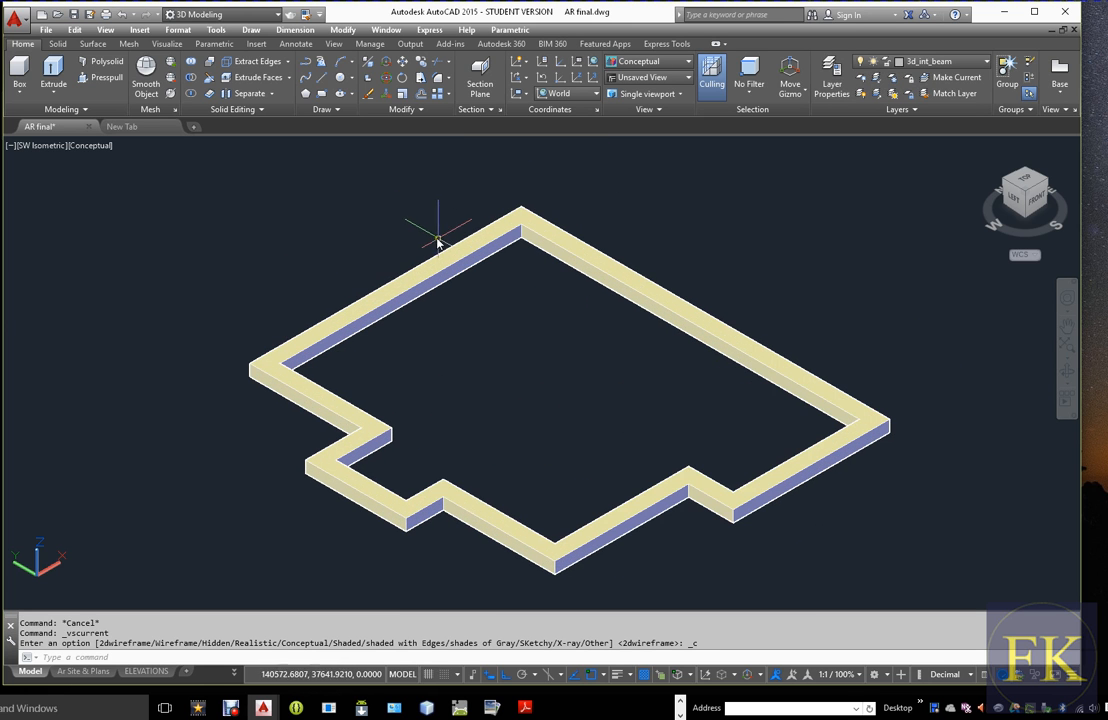
# Create a layer named 3d_slab with colour 8 and make it the current layer
pyautogui.click(833, 70)
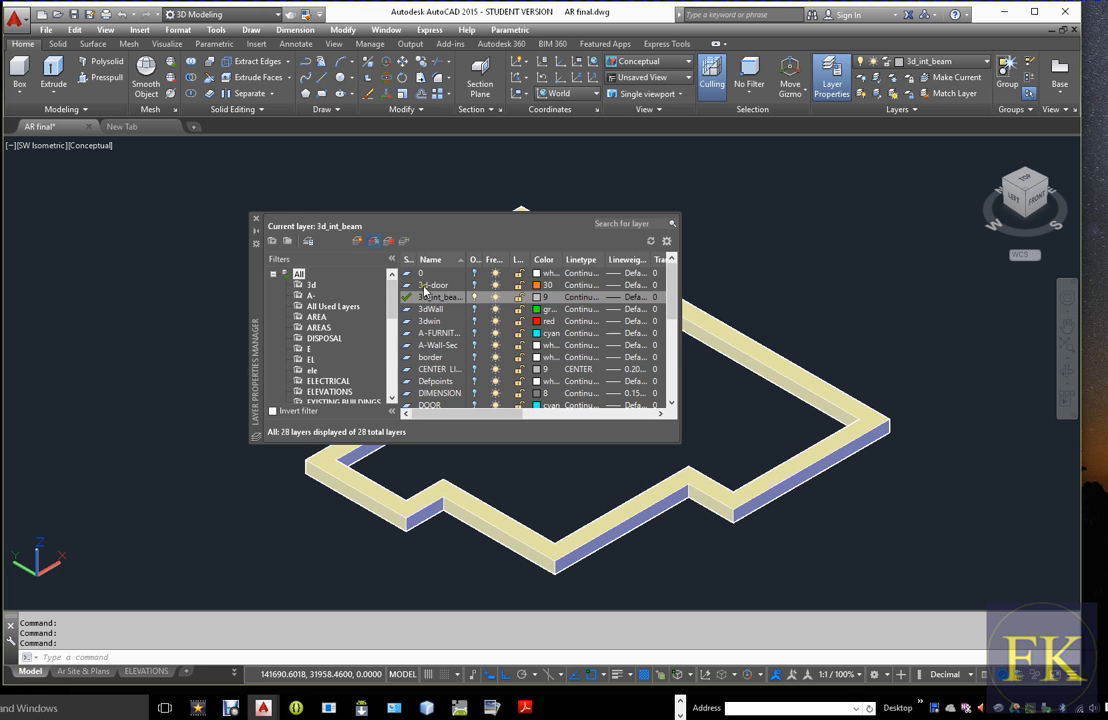
pyautogui.click(357, 241)
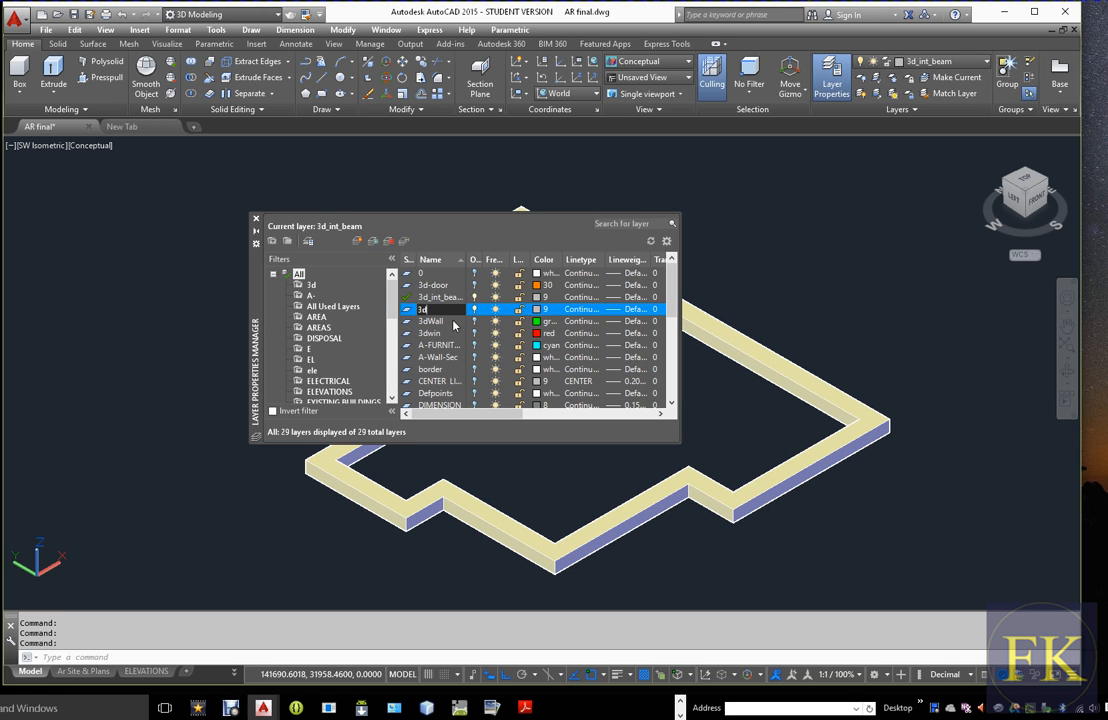
pyautogui.write('3d_slab')
pyautogui.click(540, 311)
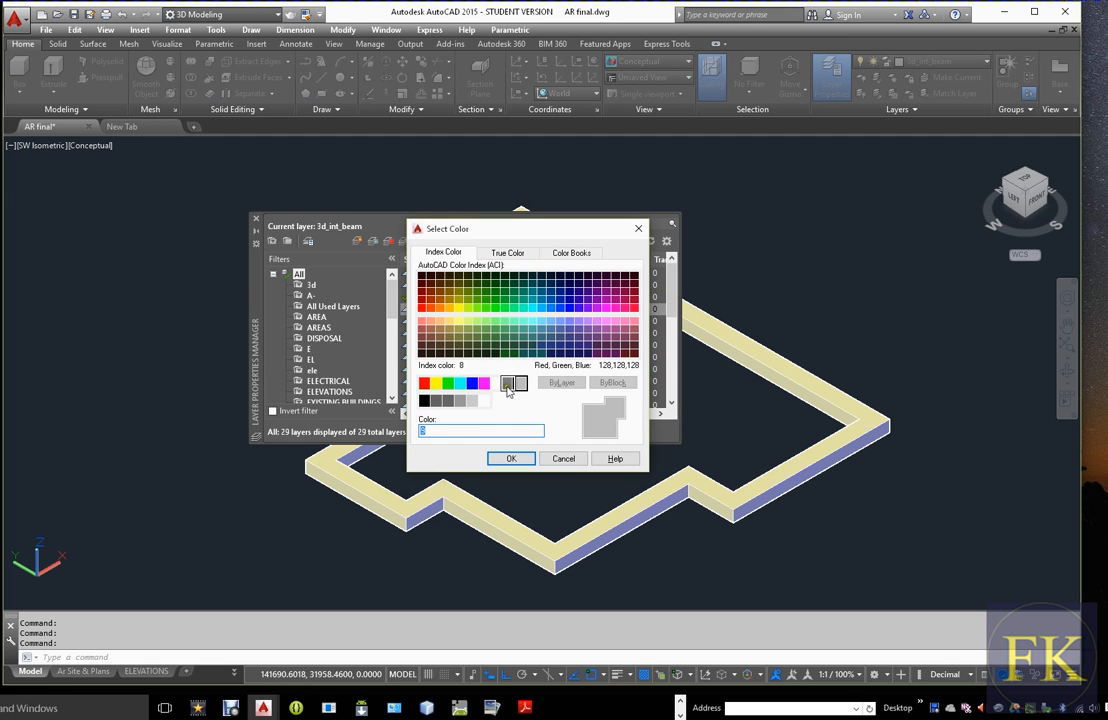
pyautogui.click(509, 458)
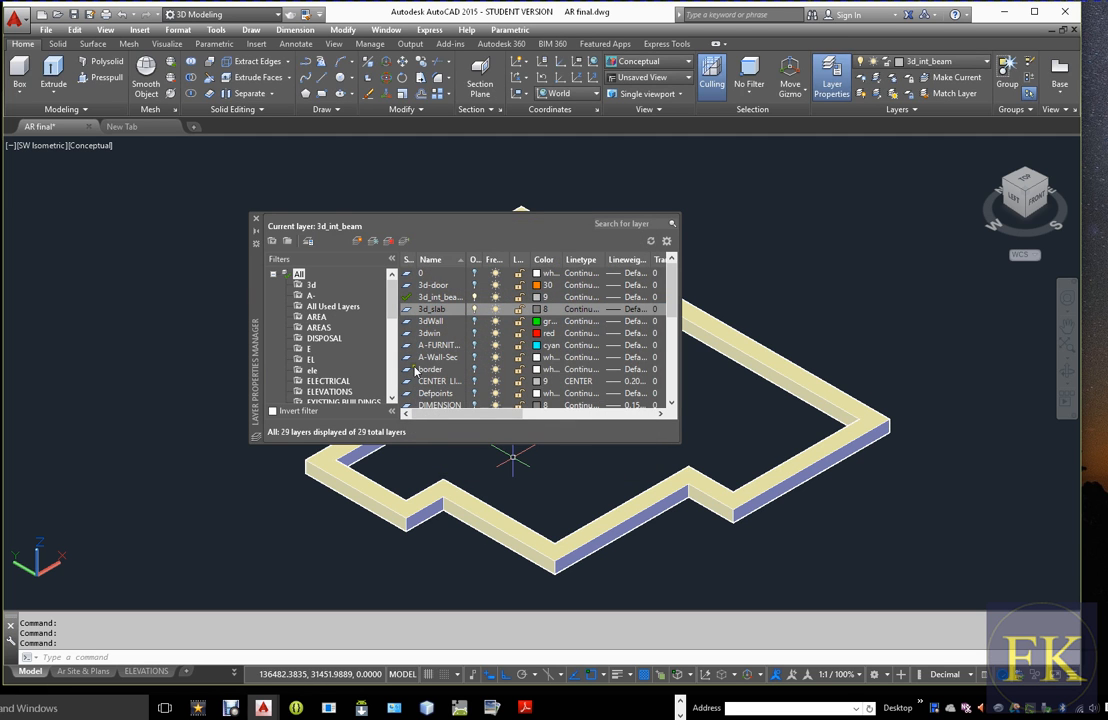
pyautogui.doubleClick(408, 313)
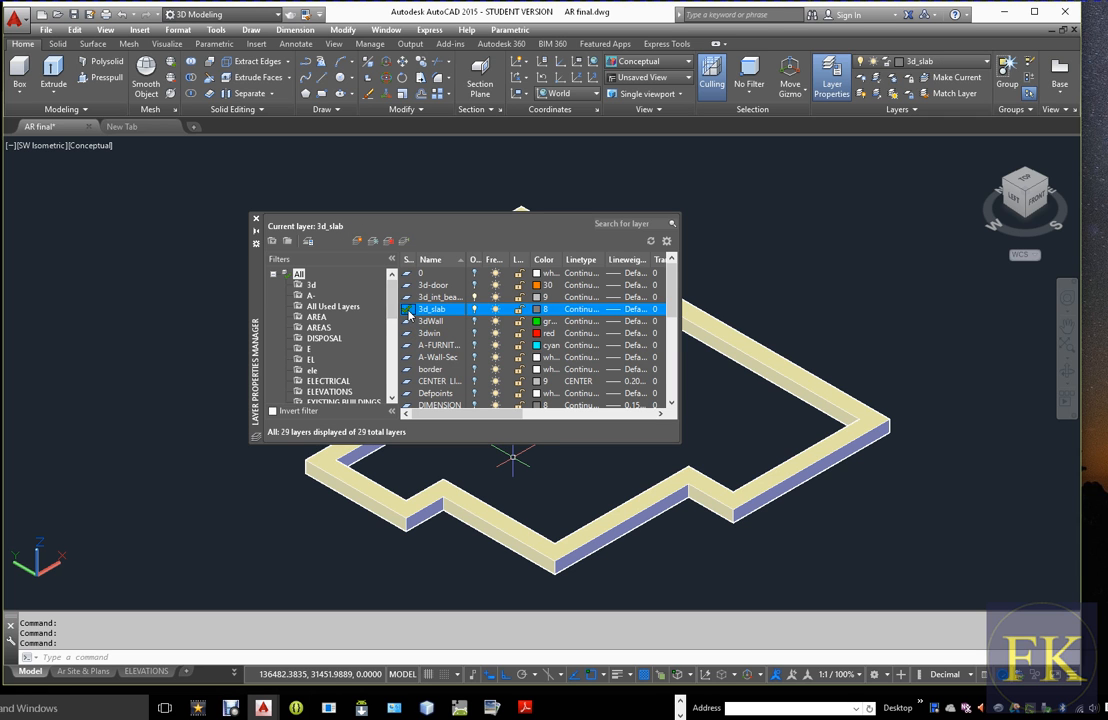
pyautogui.click(256, 218)
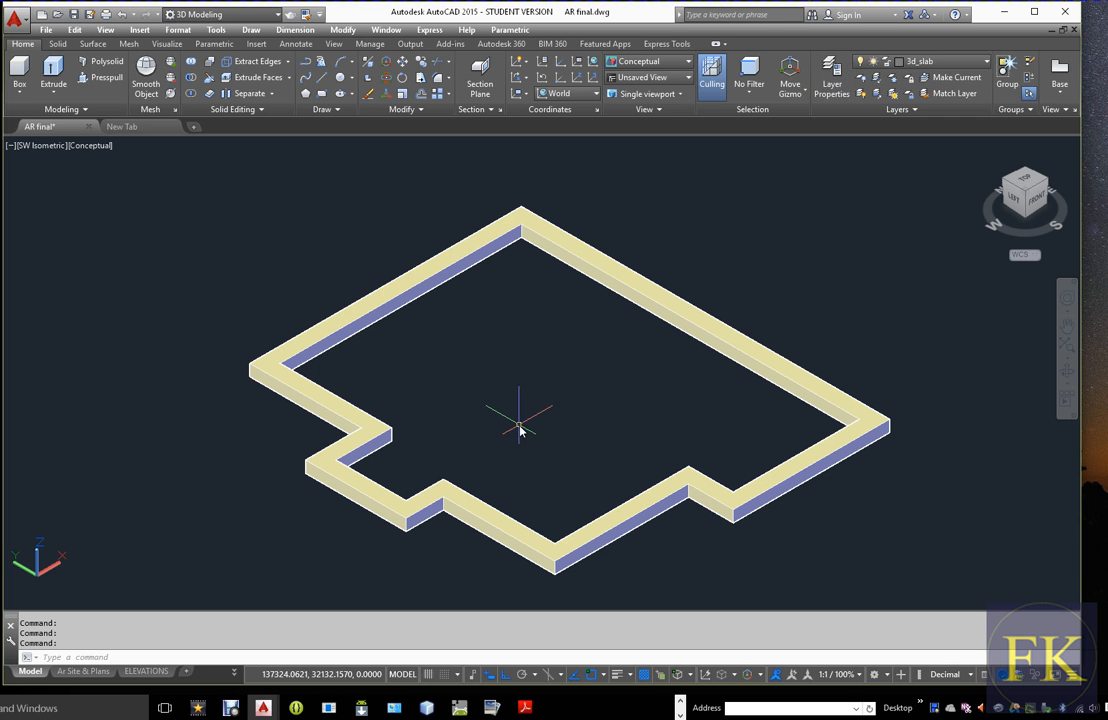
# Trace the beam ring's inner top edge corner by corner with lines and close the outline for the slab
pyautogui.write('L')
pyautogui.press('Return')
pyautogui.click(280, 364)
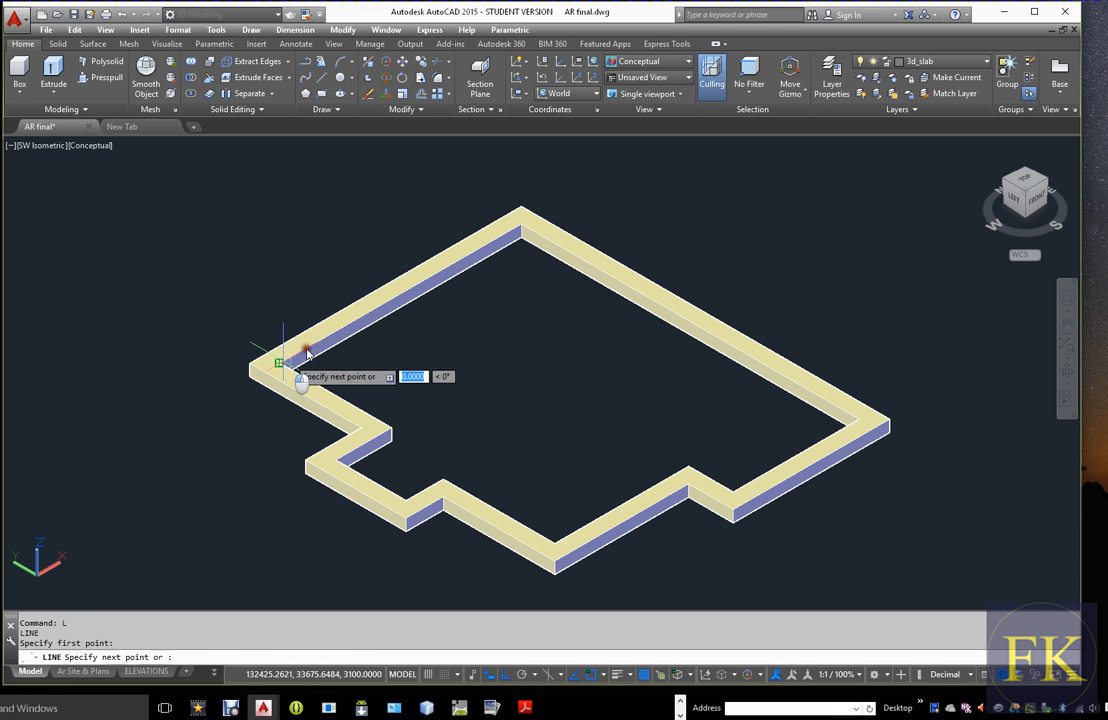
pyautogui.click(522, 213)
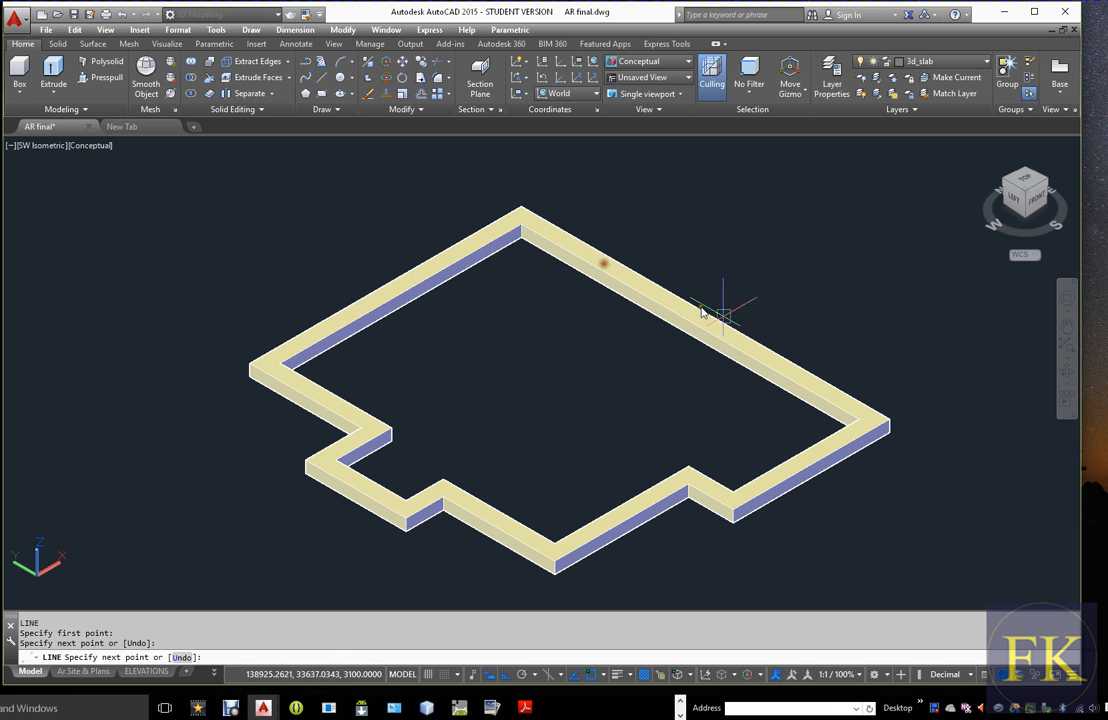
pyautogui.click(858, 420)
pyautogui.click(738, 498)
pyautogui.click(689, 472)
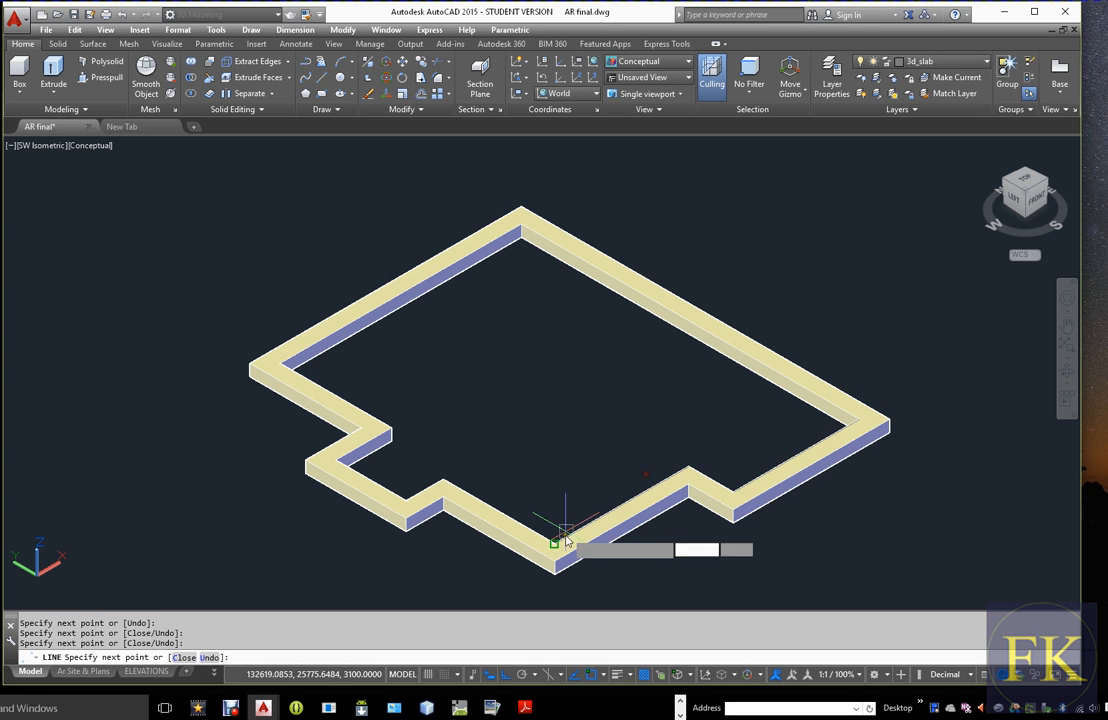
pyautogui.click(444, 481)
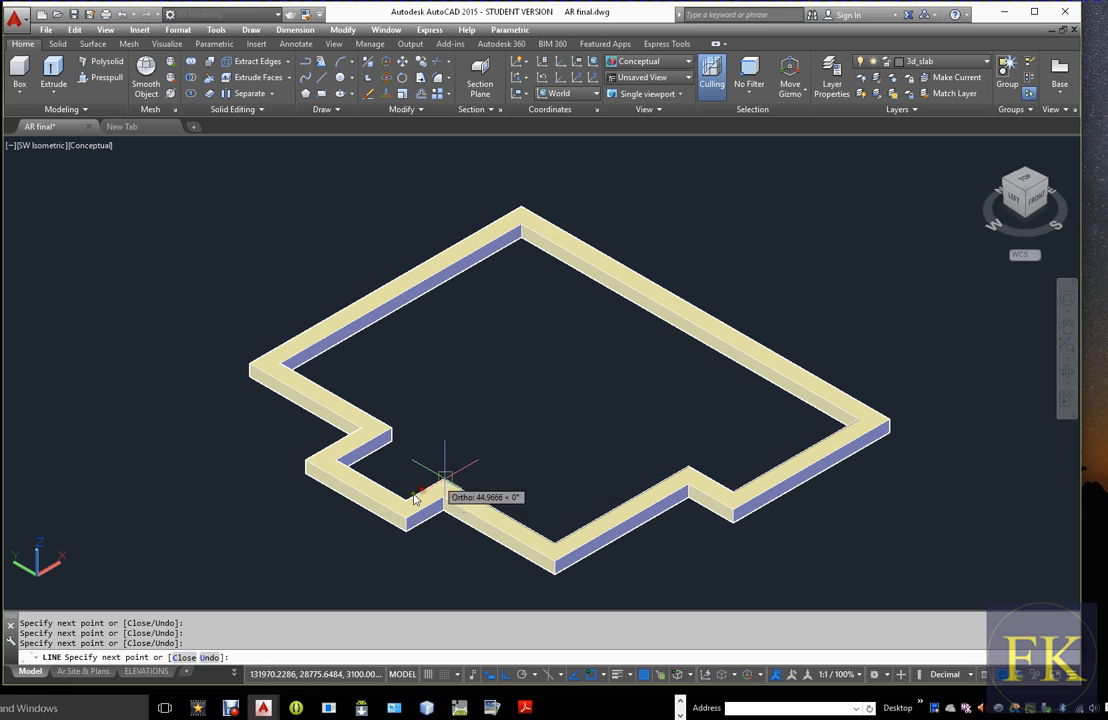
pyautogui.click(339, 462)
pyautogui.click(390, 430)
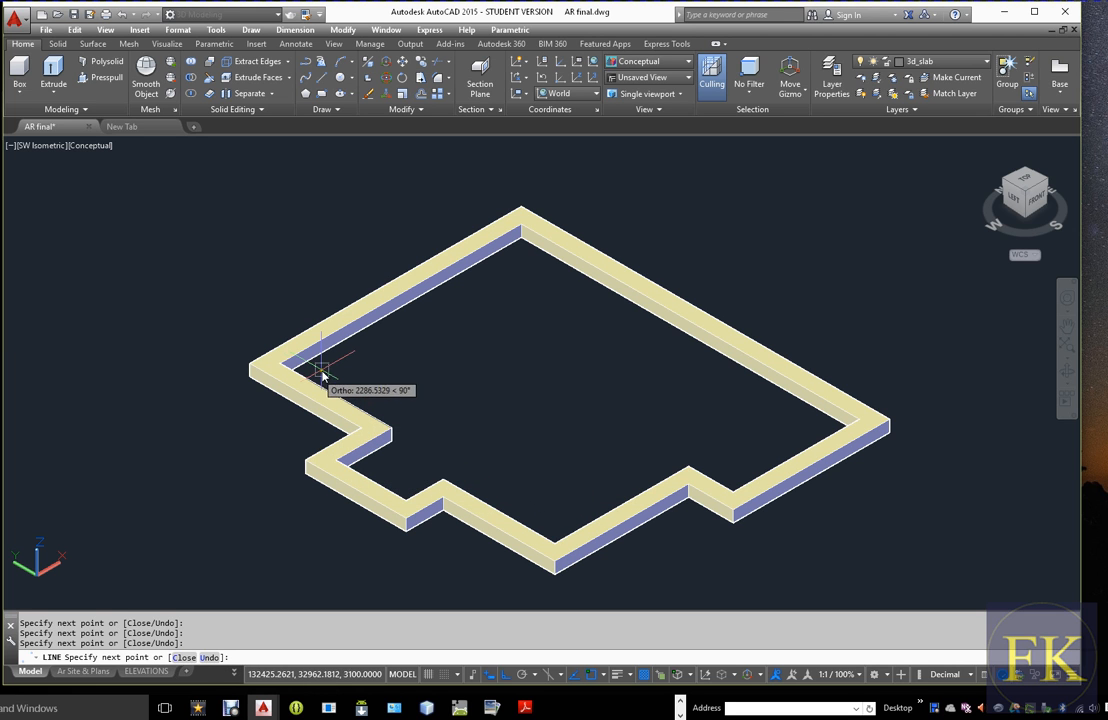
pyautogui.write('c')
pyautogui.press('Return')
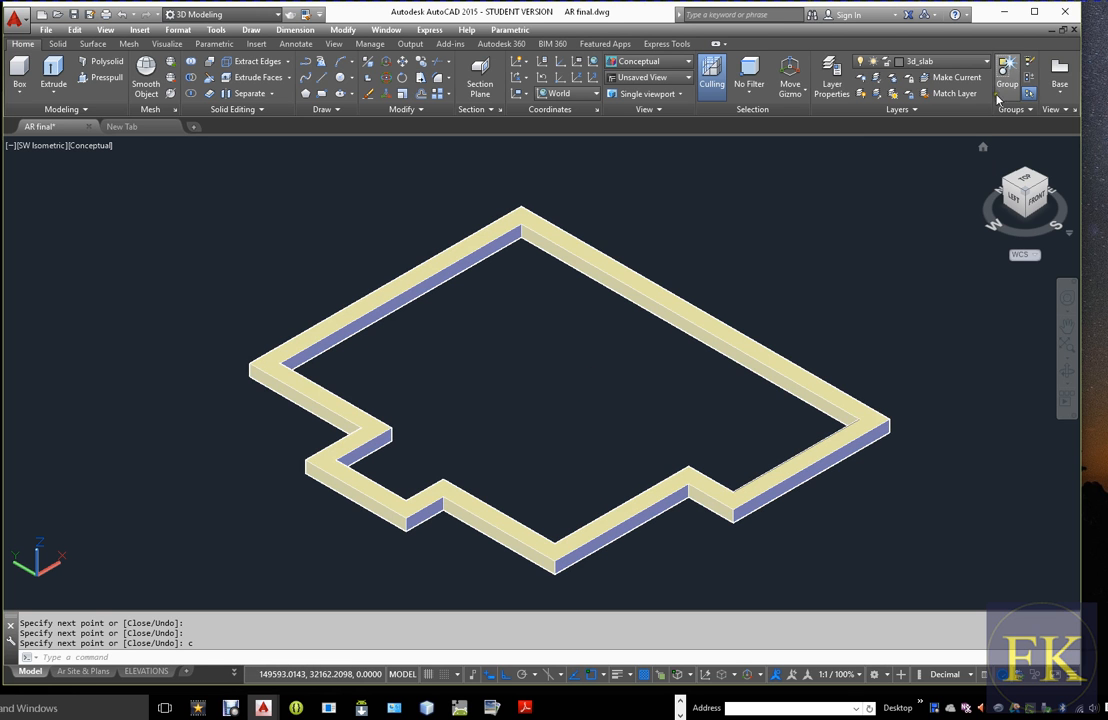
# Turn off layer 3d_int_beam so only the traced slab outline is displayed
pyautogui.click(989, 61)
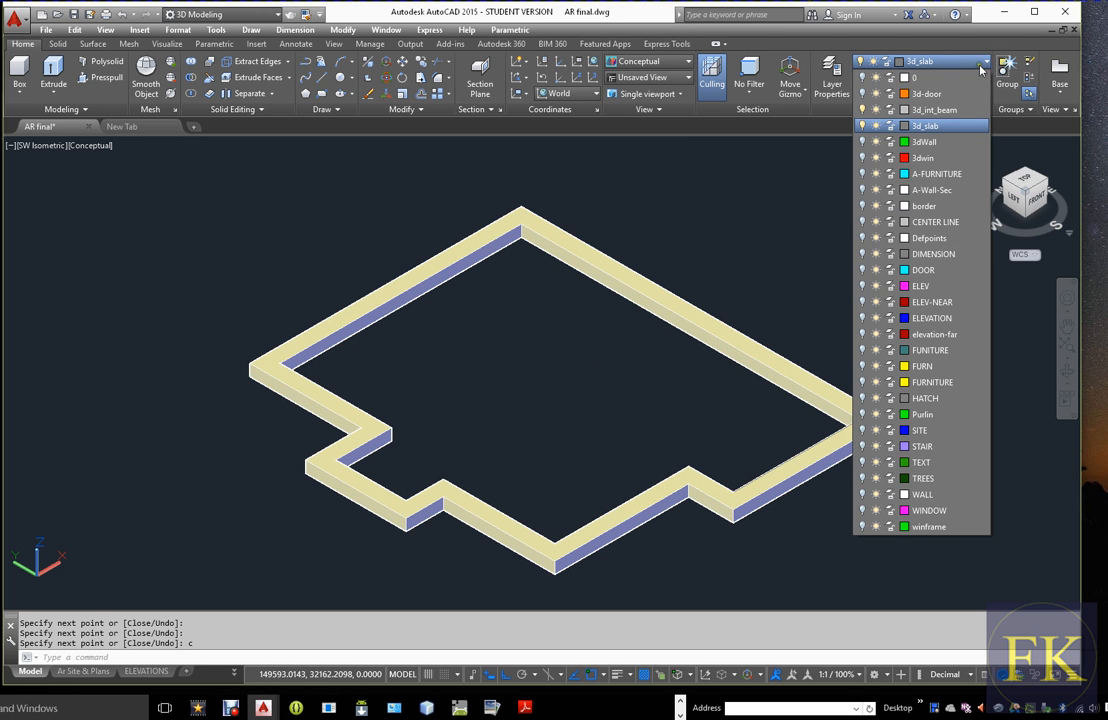
pyautogui.click(866, 110)
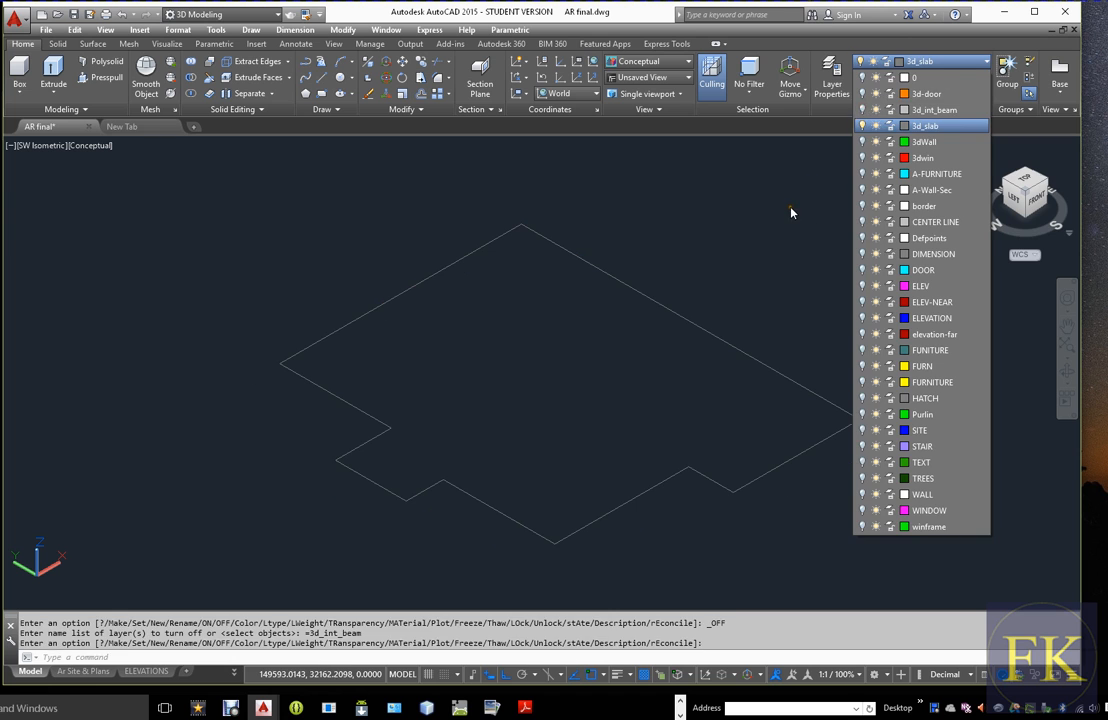
pyautogui.click(791, 210)
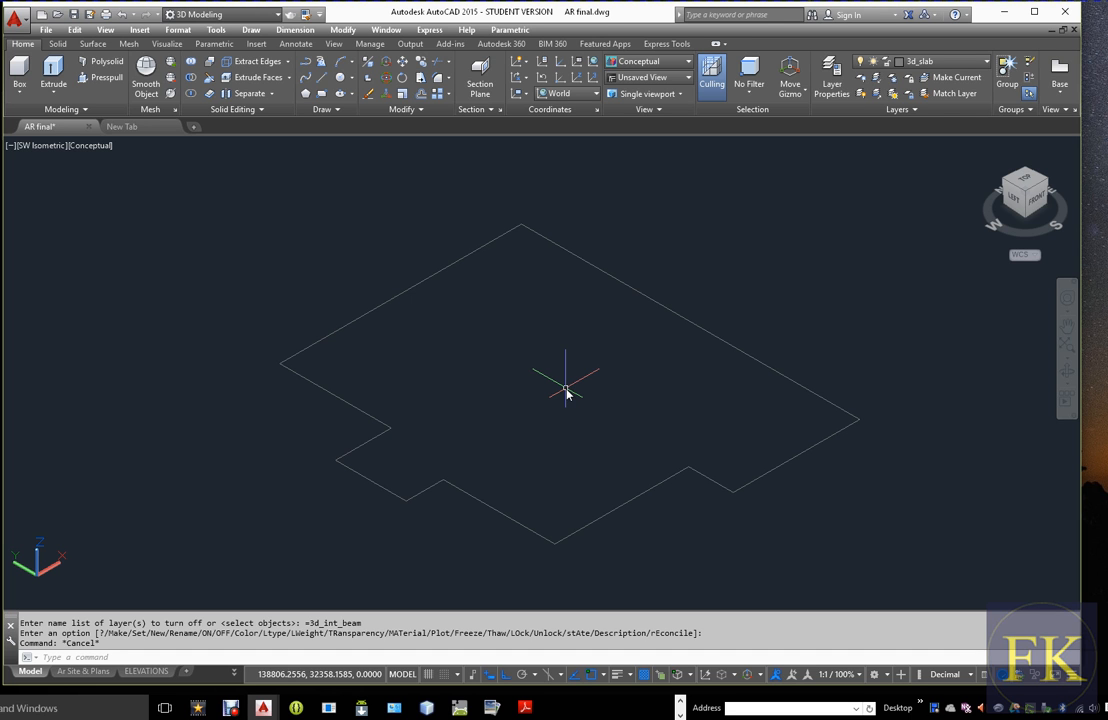
# Try to create a polyline boundary from a point inside the traced slab outline
pyautogui.write('BO')
pyautogui.press('Return')
pyautogui.moveTo(512, 261); pyautogui.dragTo(852, 198)
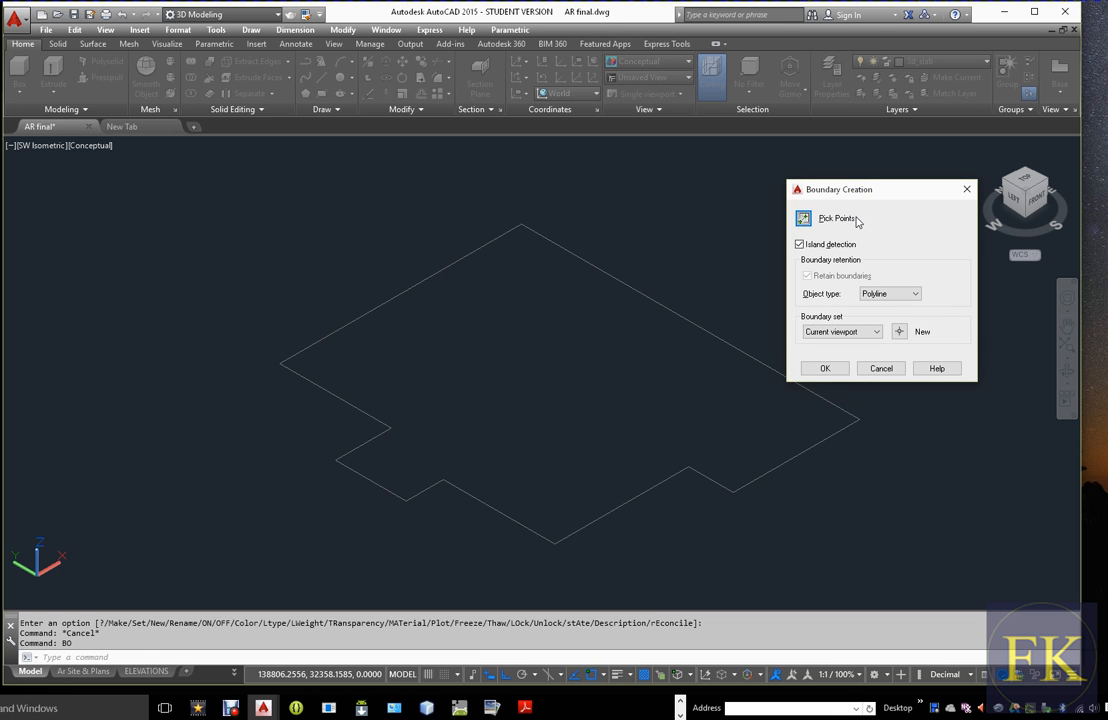
pyautogui.click(810, 221)
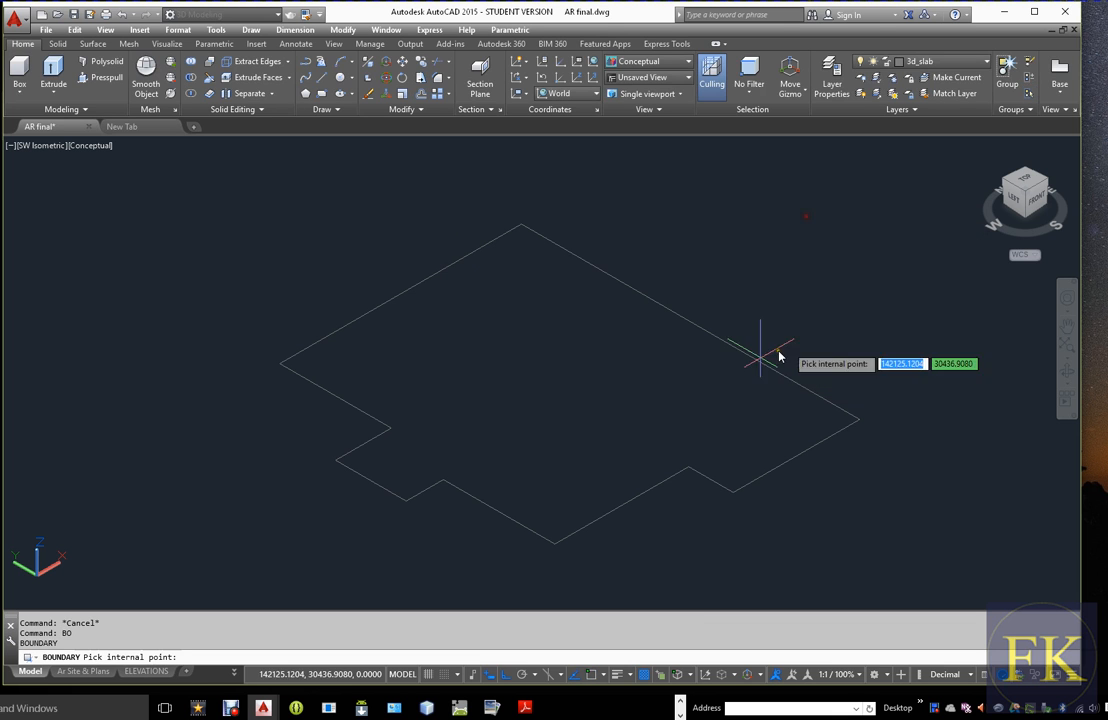
pyautogui.click(574, 366)
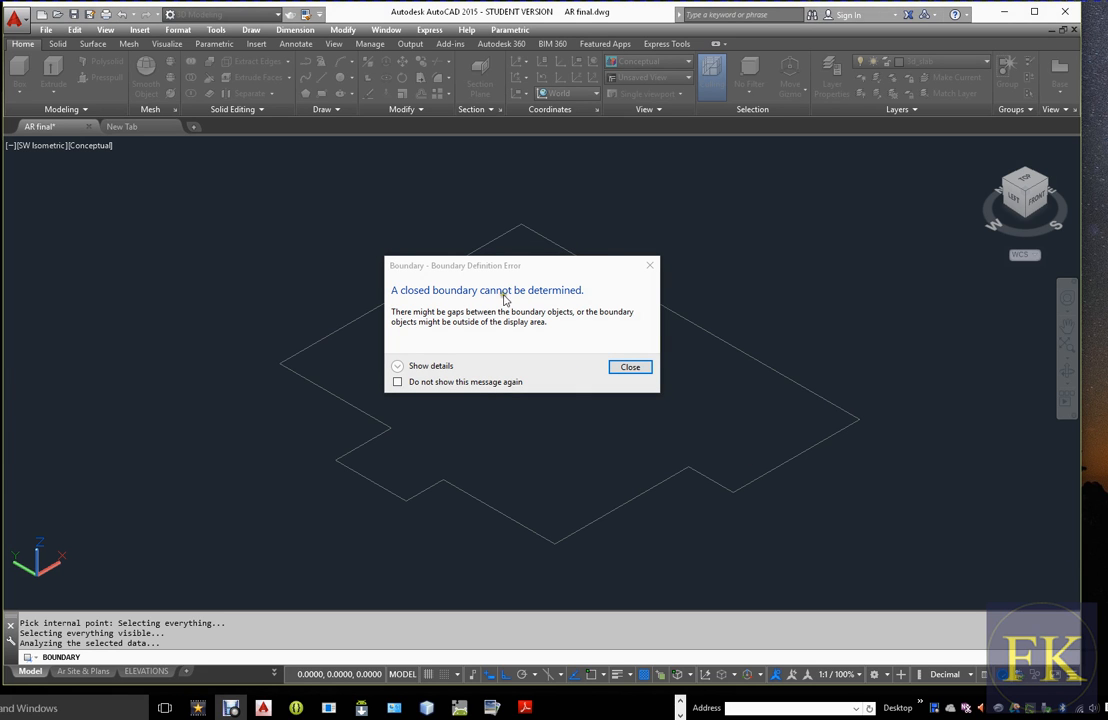
pyautogui.click(630, 367)
pyautogui.press('Escape')
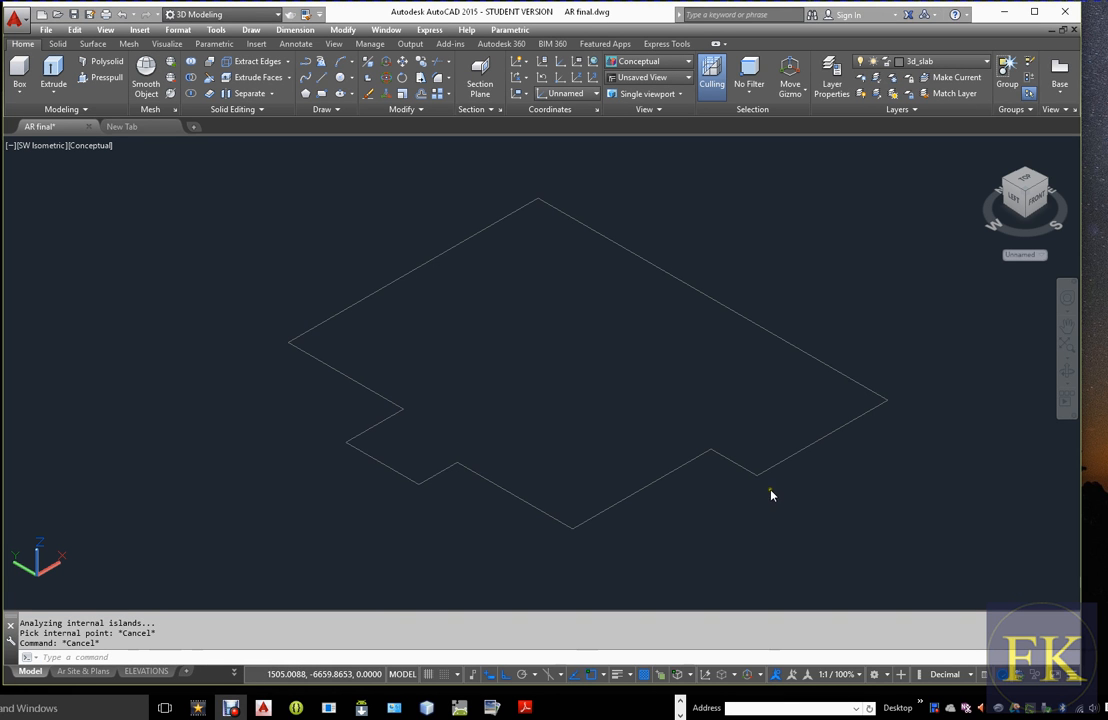
pyautogui.press('Escape')
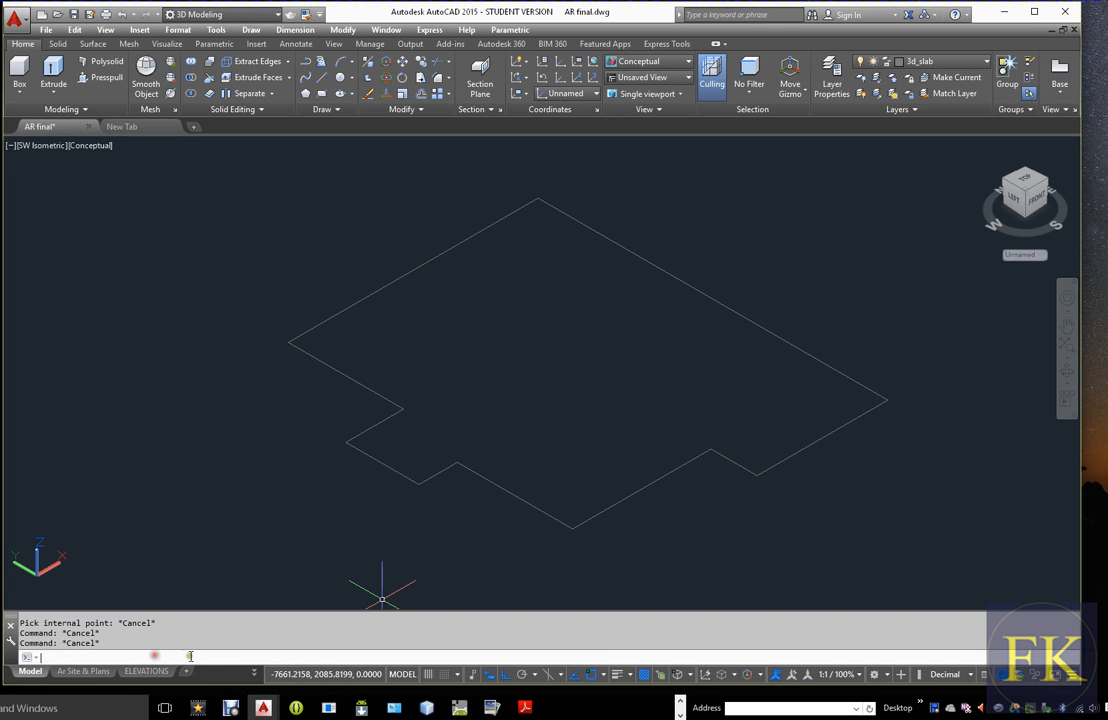
# Move the UCS origin onto the slab outline's front corner, at the near end of its short front-right edge
pyautogui.write('ucs')
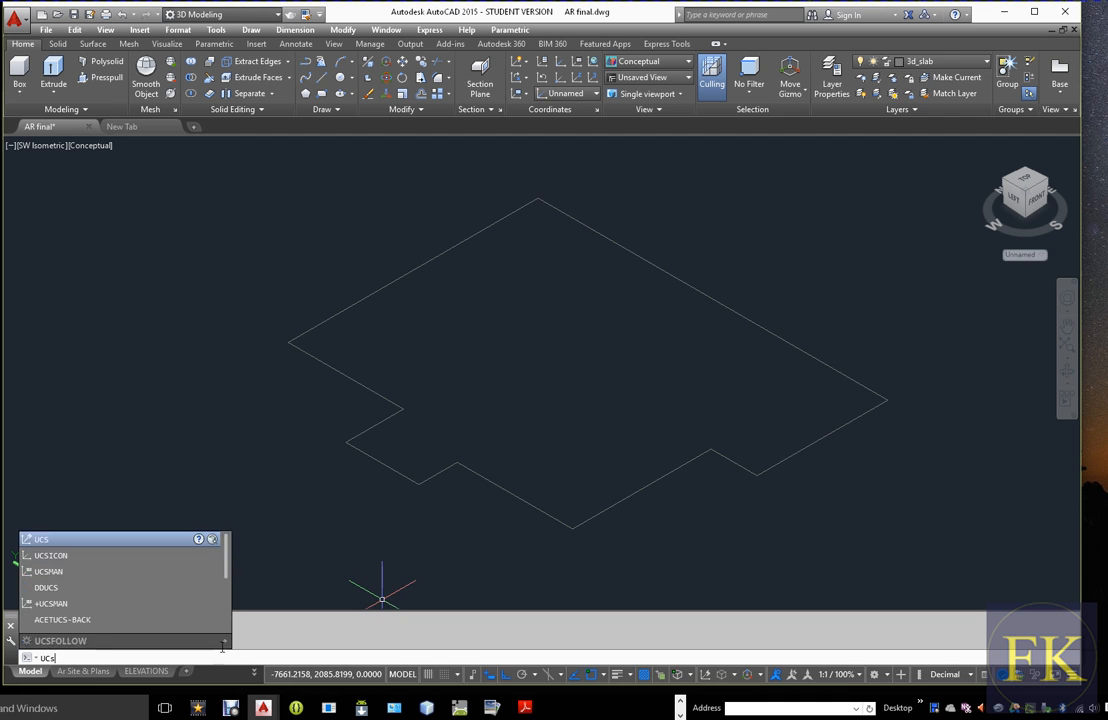
pyautogui.press('Return')
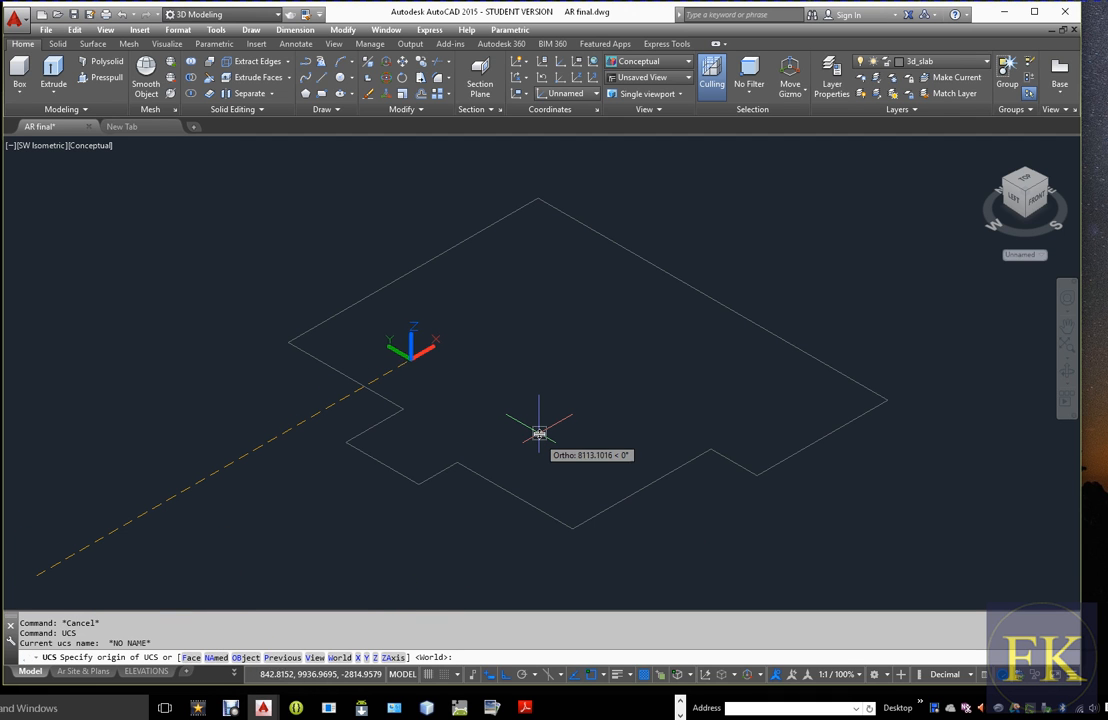
pyautogui.write('o')
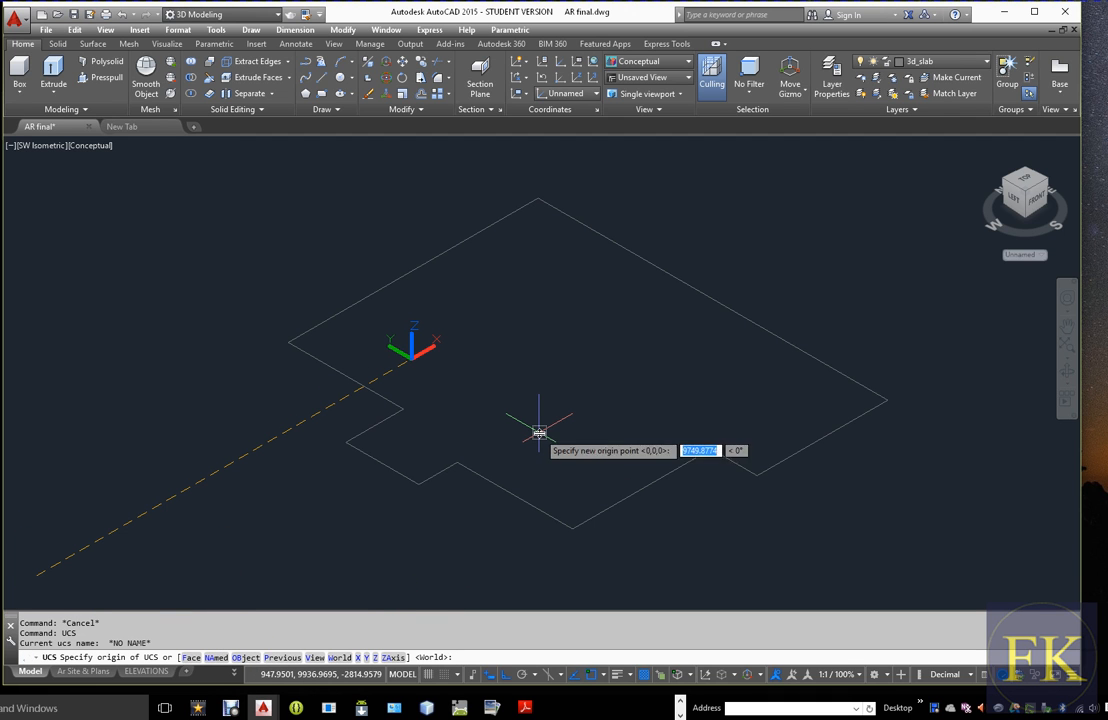
pyautogui.press('Return')
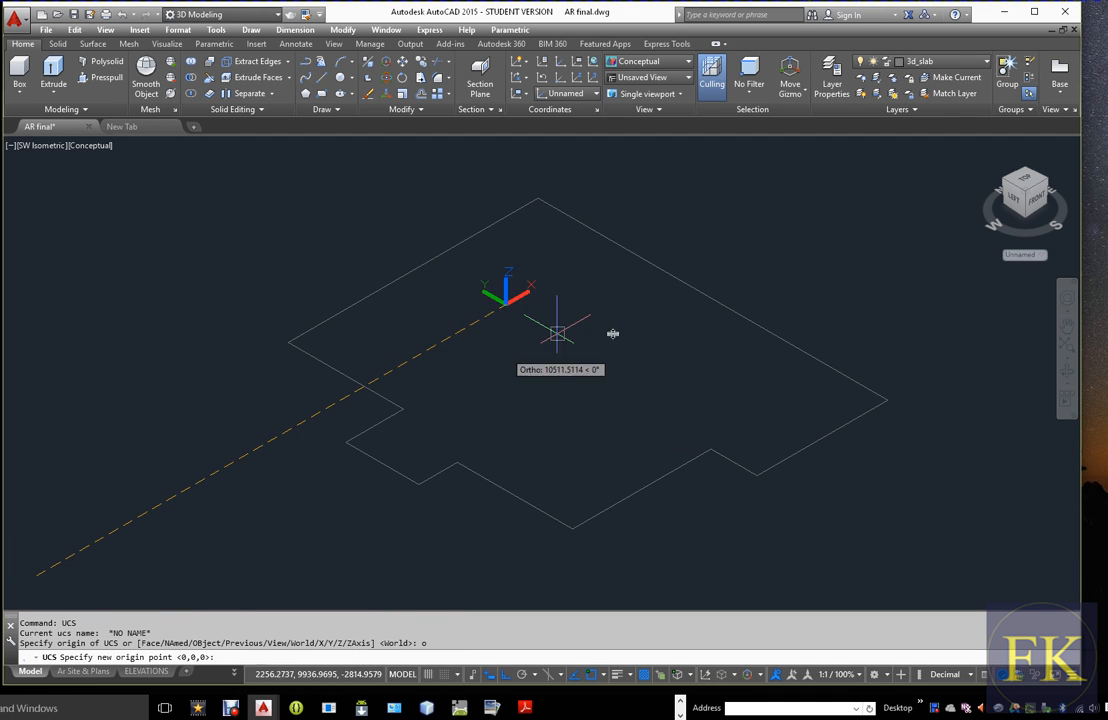
pyautogui.click(757, 477)
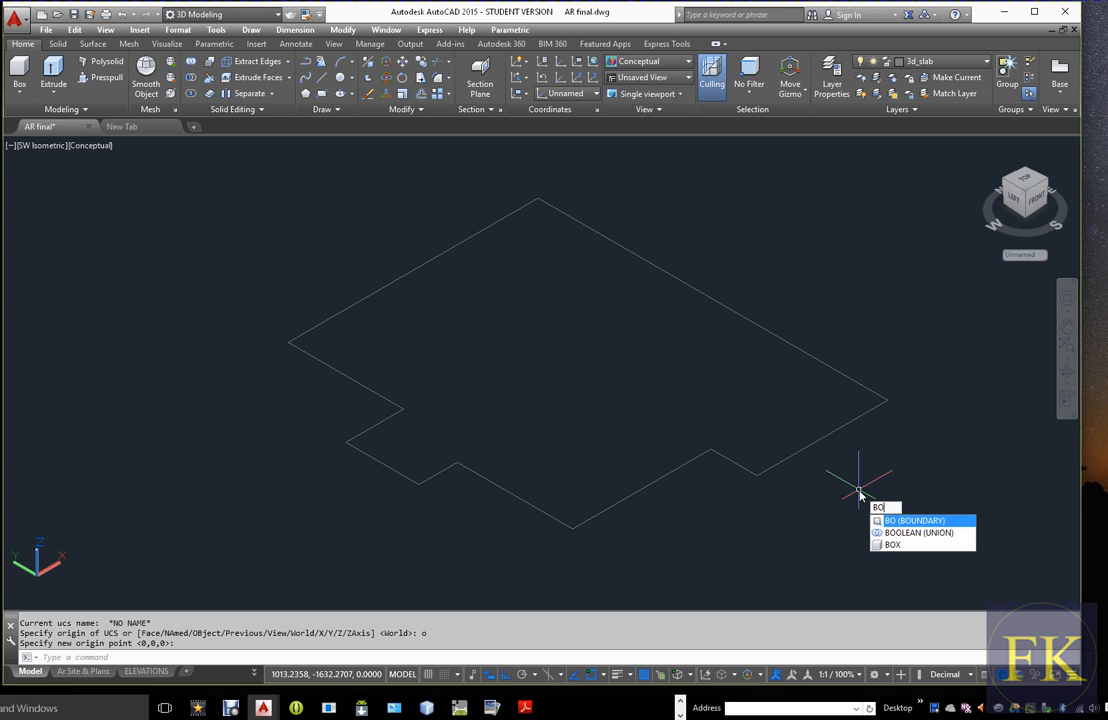
# Create a closed polyline boundary from a point inside the slab outline, with Polyline as the object type
pyautogui.press('Return')
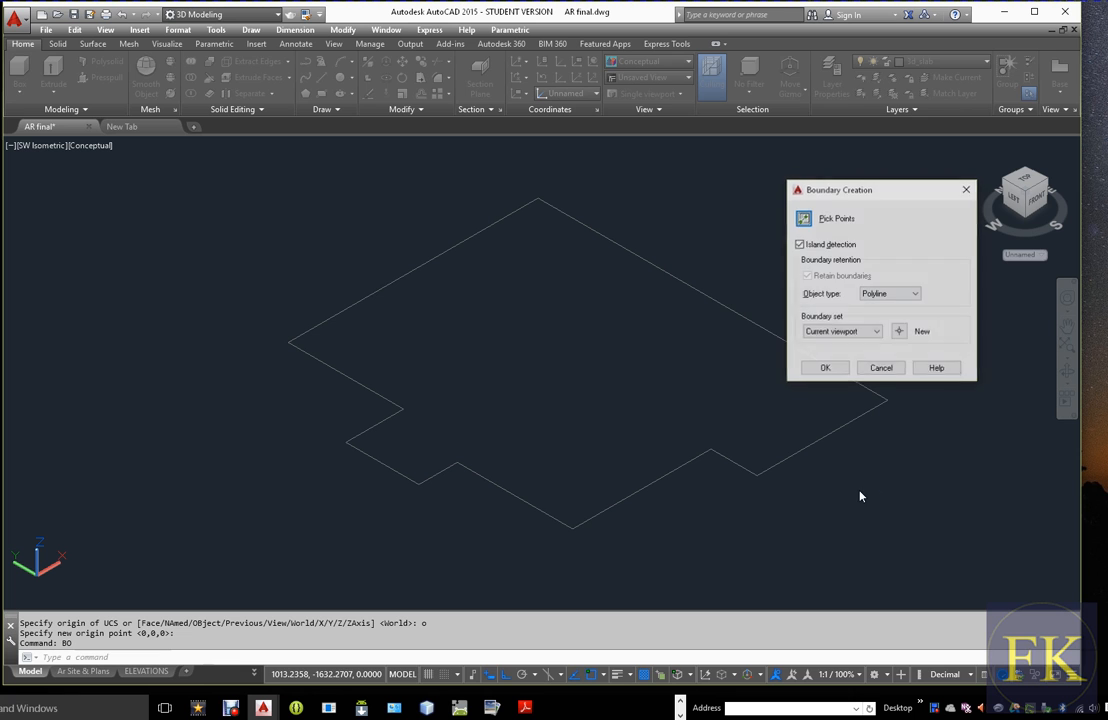
pyautogui.click(803, 220)
pyautogui.click(610, 358)
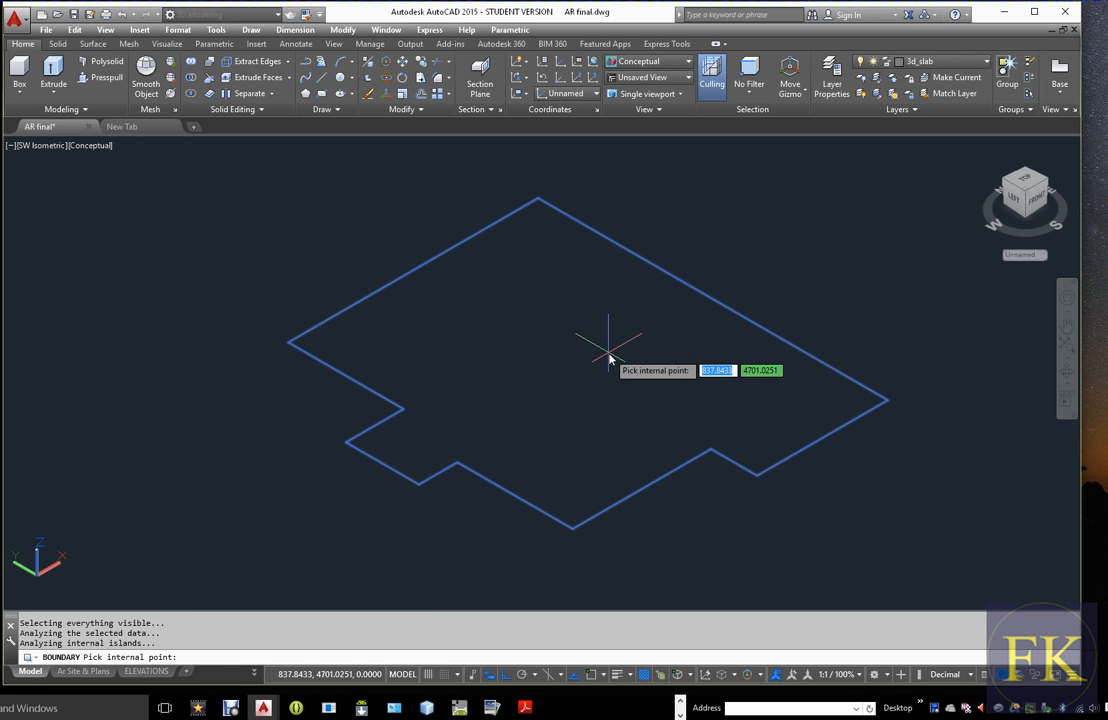
pyautogui.press('Return')
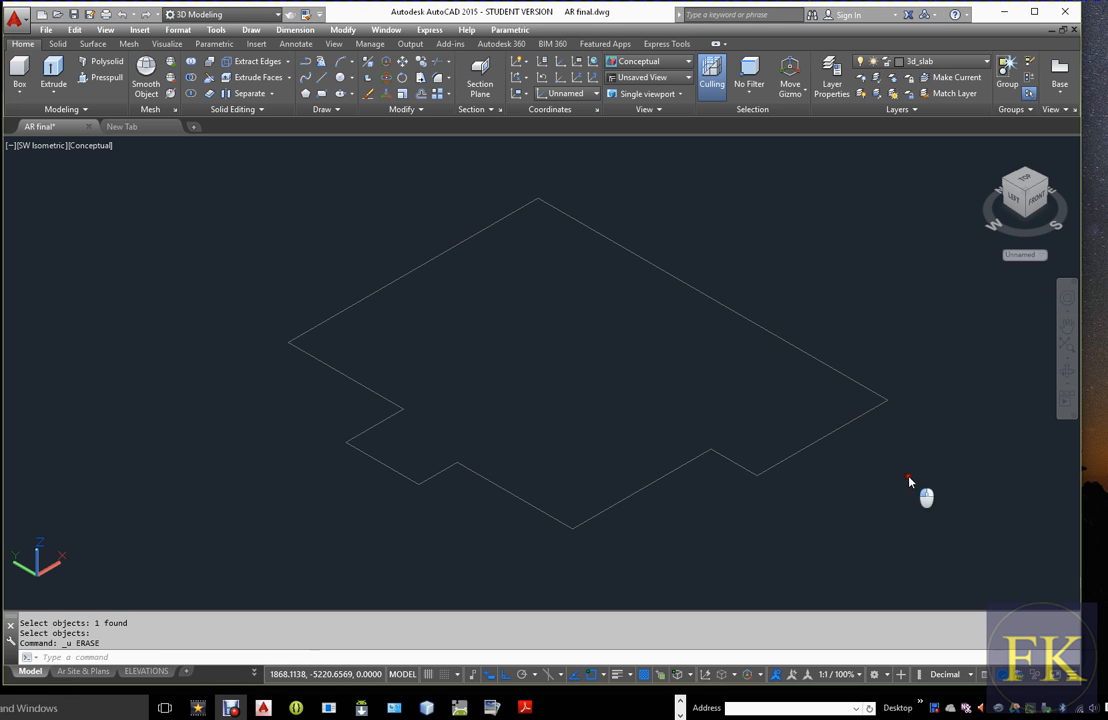
pyautogui.click(909, 481)
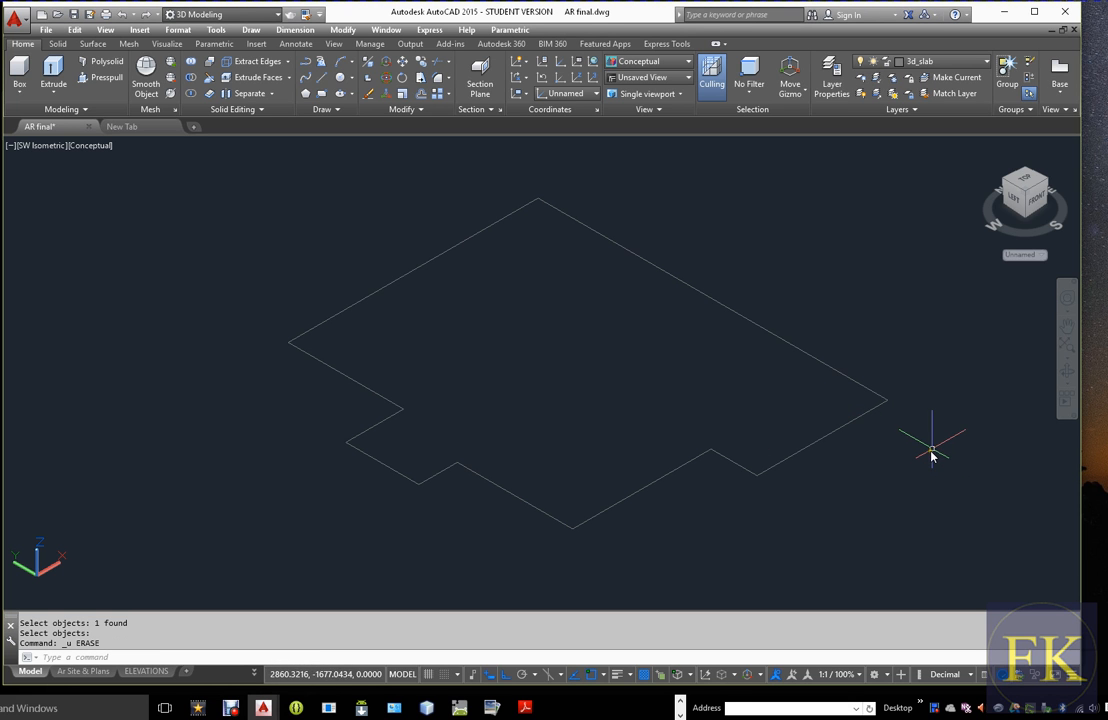
pyautogui.write('ext')
pyautogui.press('Return')
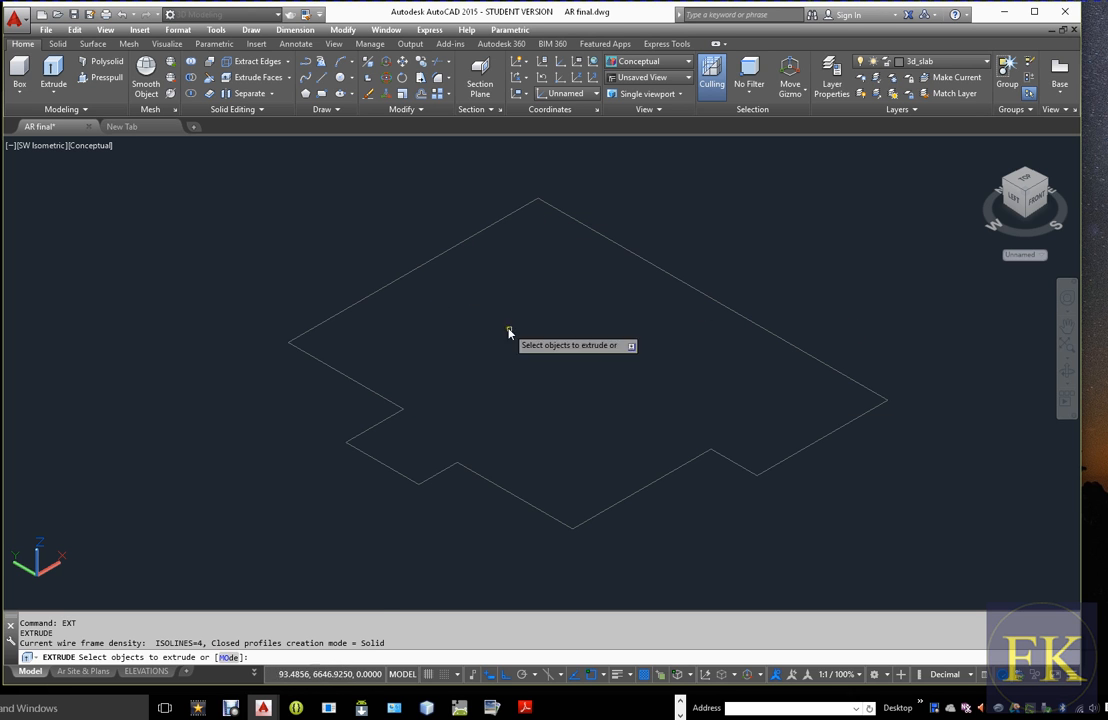
pyautogui.press('Escape')
# Erase the single traced line lying over the boundary polyline on the slab outline's front-right edge
pyautogui.write('E')
pyautogui.press('Return')
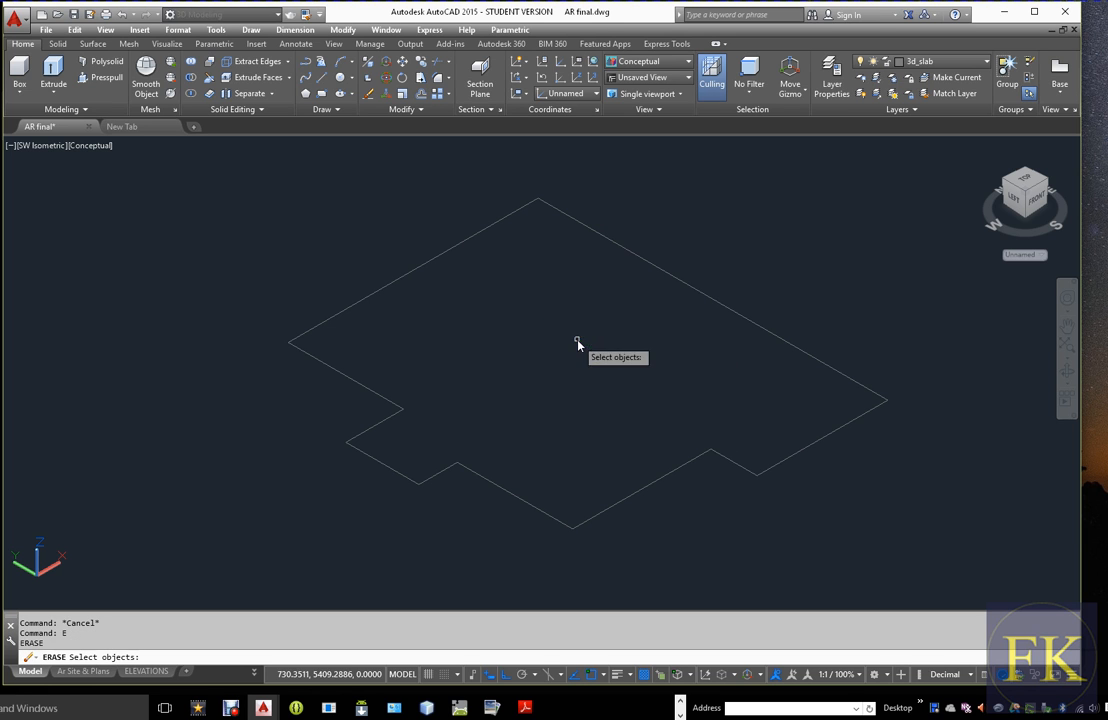
pyautogui.click(850, 423)
pyautogui.press('Return')
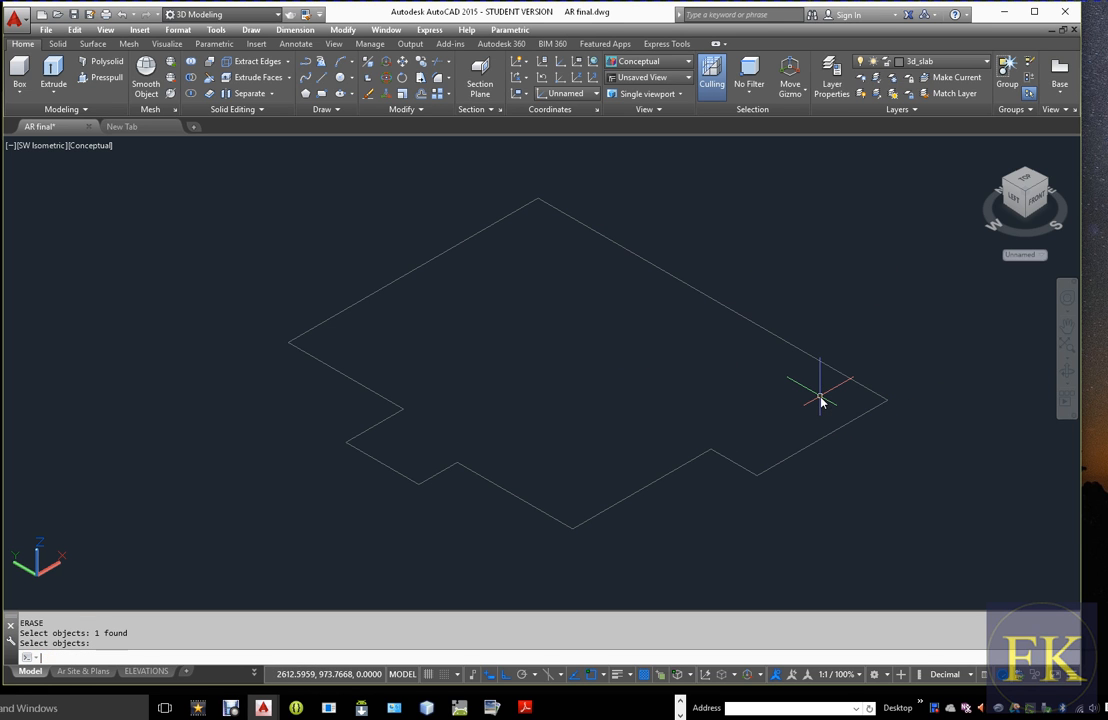
# Extrude the slab boundary polyline 150 downward into a solid floor slab
pyautogui.write('ext')
pyautogui.press('Return')
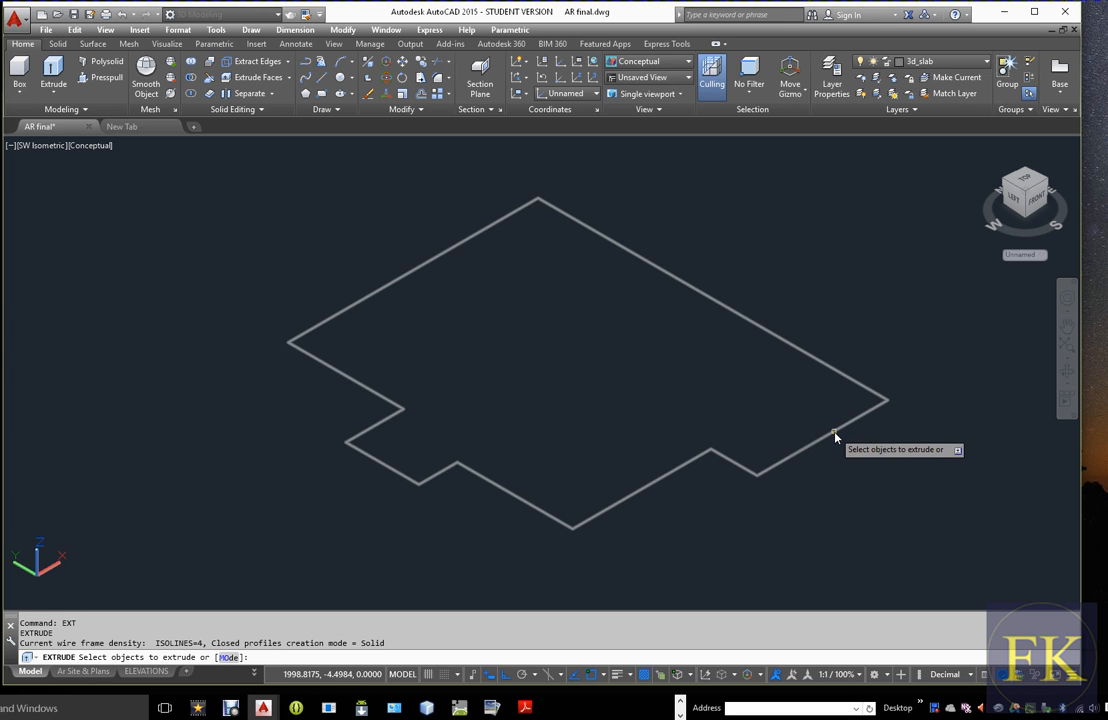
pyautogui.click(835, 436)
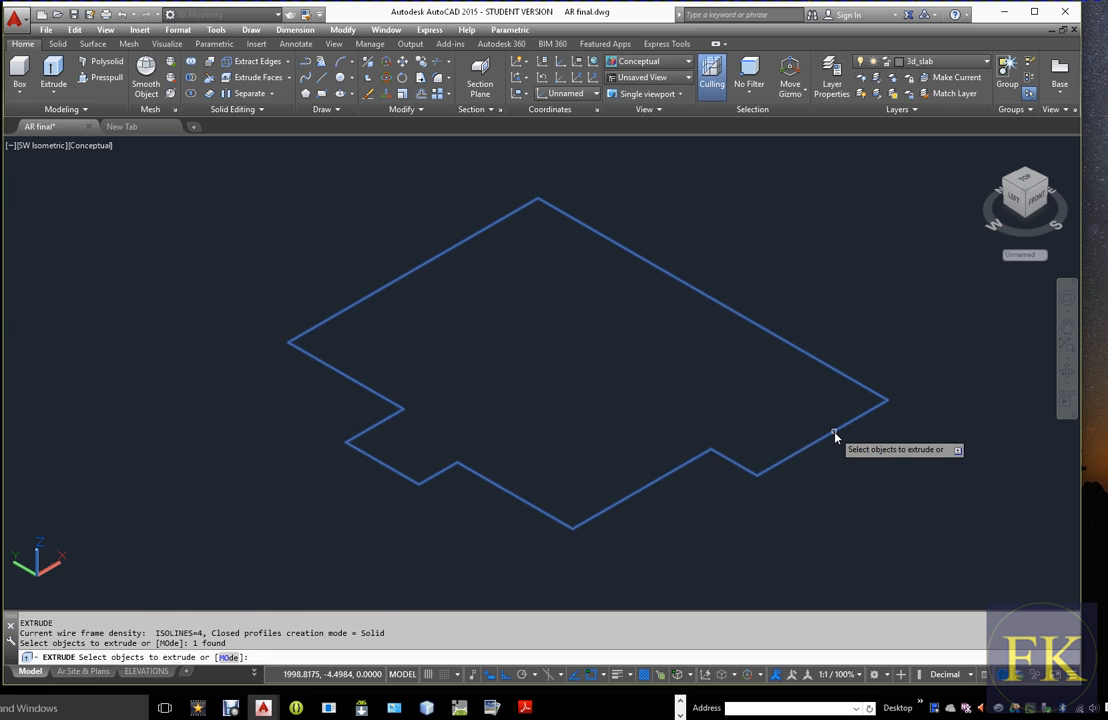
pyautogui.press('Return')
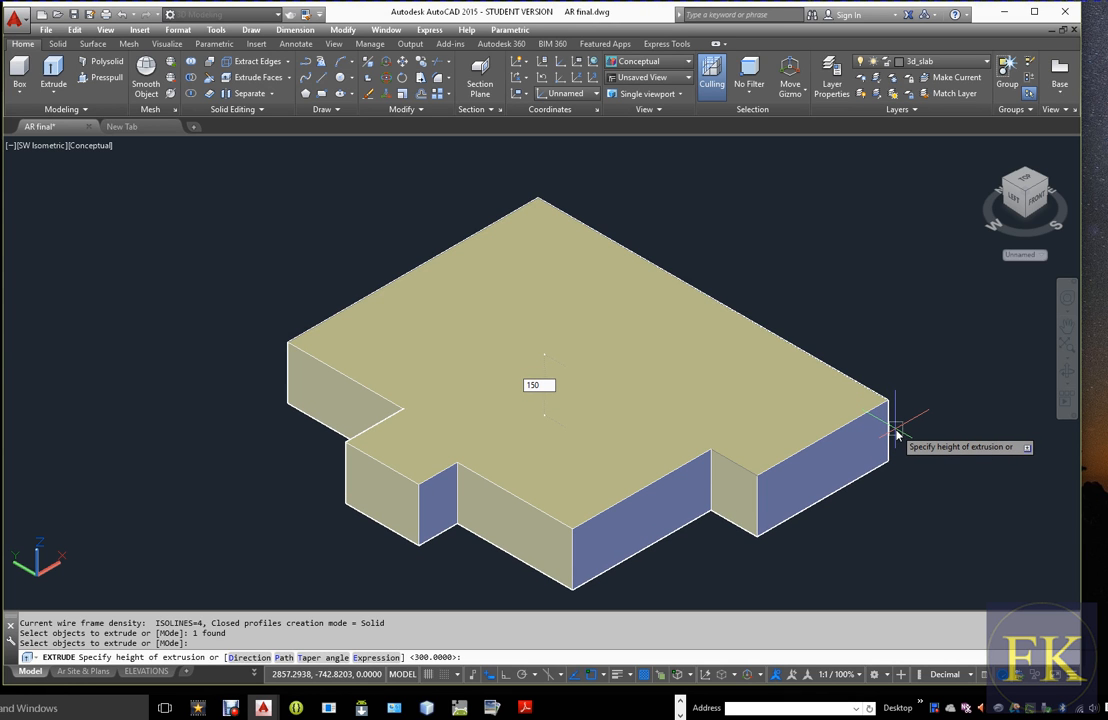
pyautogui.press('Return')
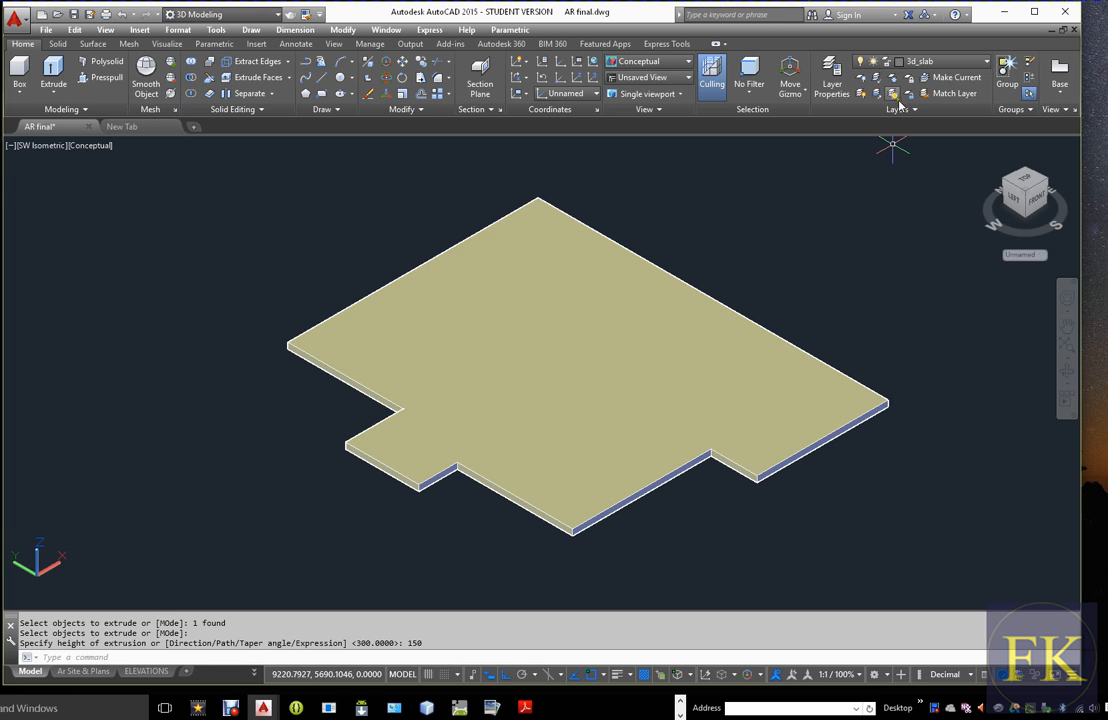
# Turn layer 3d_int_beam back on to display the beam ring around the slab
pyautogui.click(982, 62)
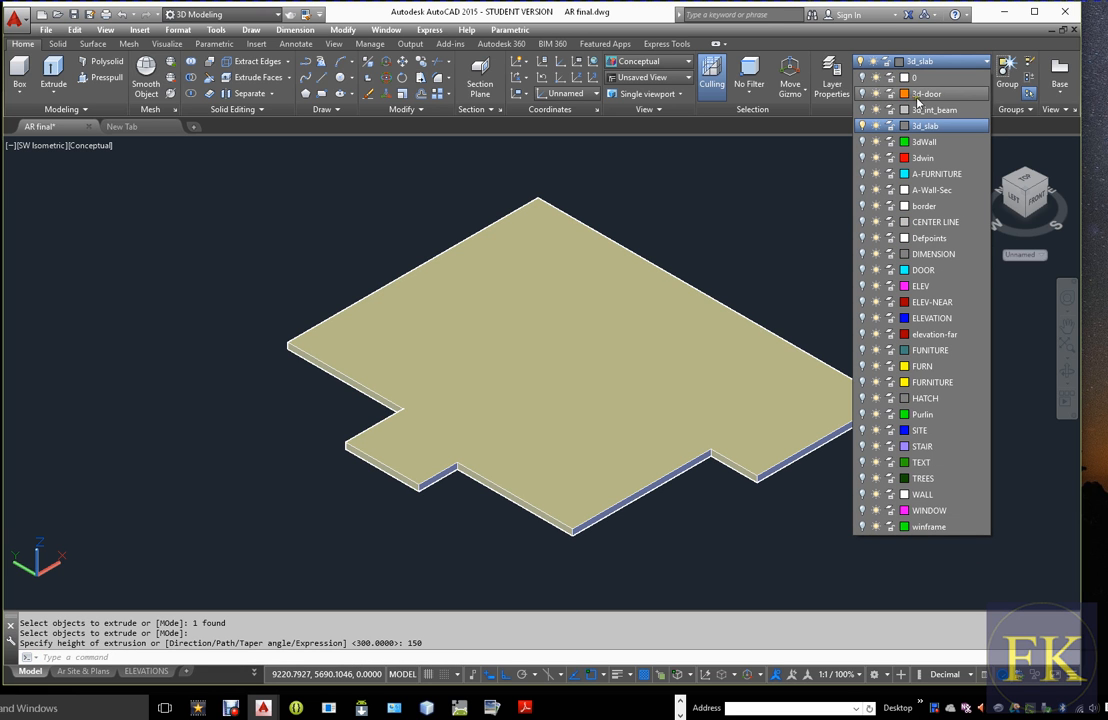
pyautogui.click(862, 110)
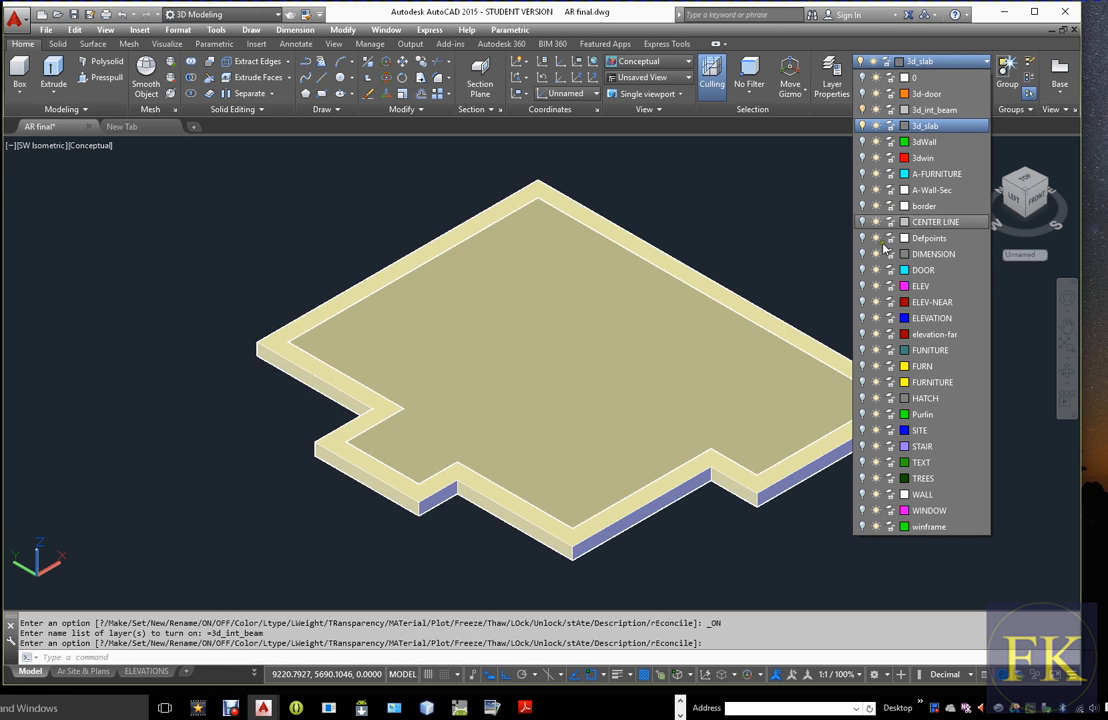
pyautogui.click(789, 544)
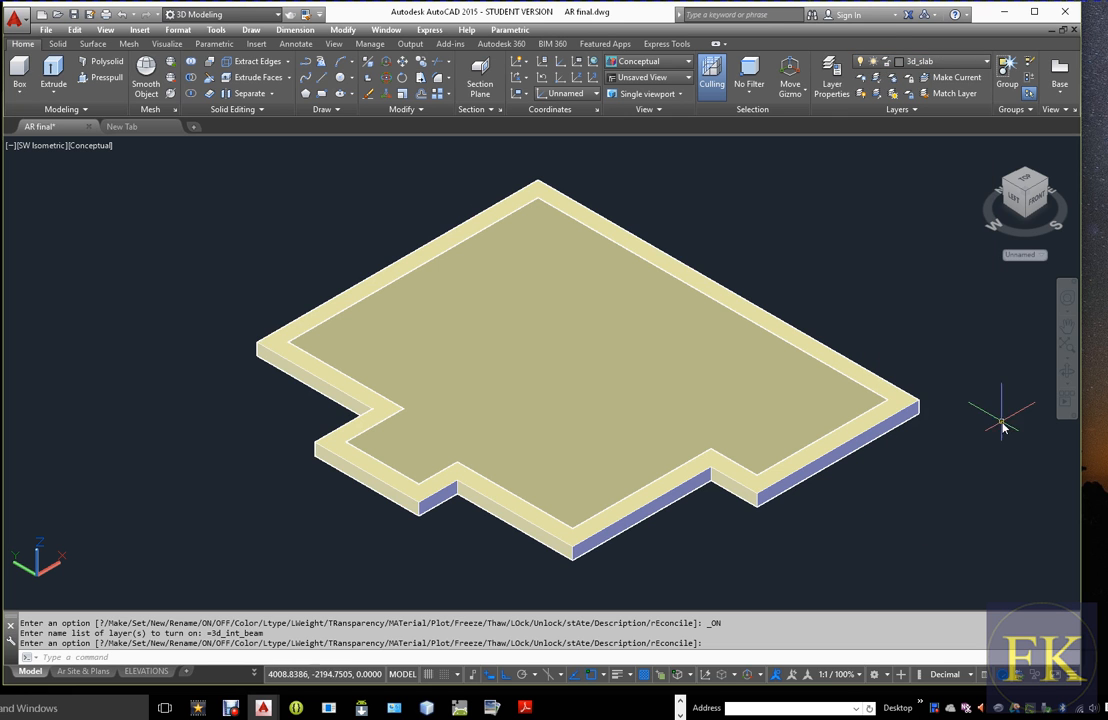
# Rotate the model with Free Orbit and examine the slab and beam ring from below
pyautogui.click(1066, 373)
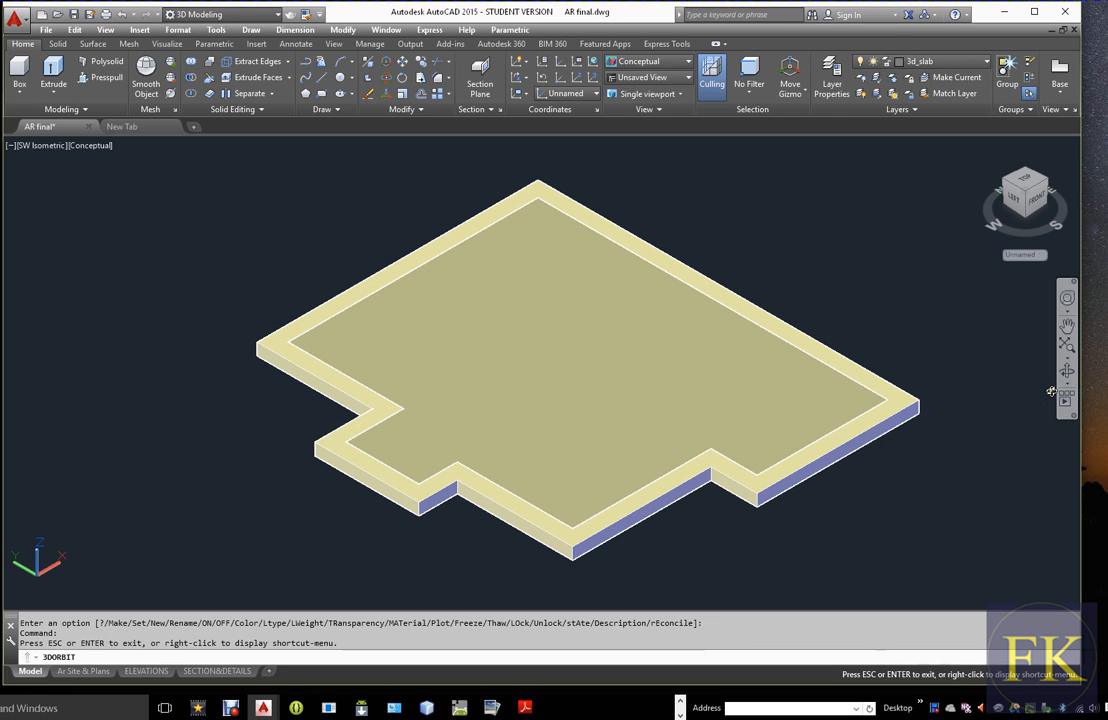
pyautogui.click(1068, 390)
pyautogui.click(1084, 408)
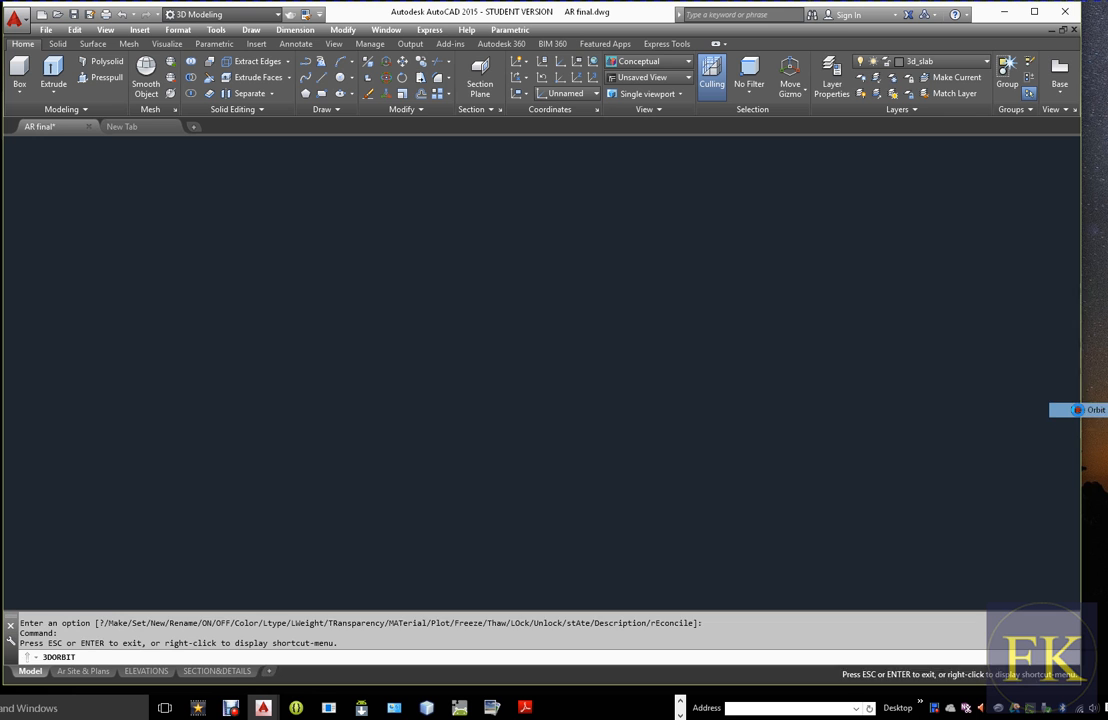
pyautogui.moveTo(872, 494); pyautogui.dragTo(870, 462, button='middle')
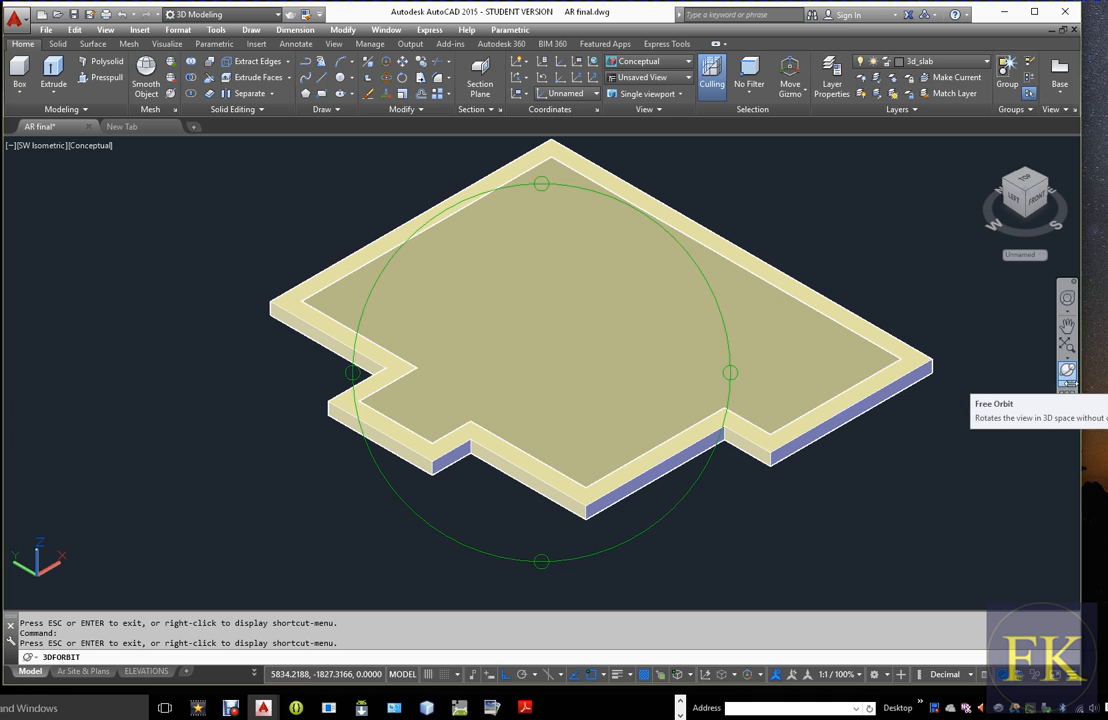
pyautogui.click(1068, 378)
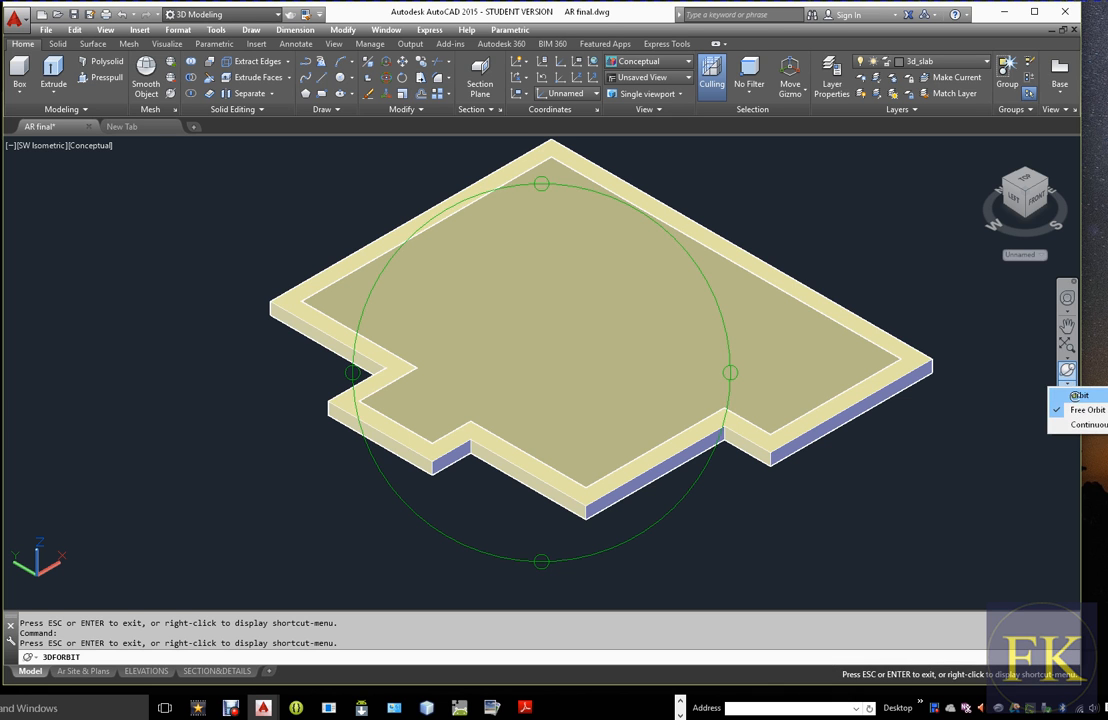
pyautogui.click(1080, 408)
pyautogui.moveTo(558, 549); pyautogui.dragTo(535, 547, button='middle')
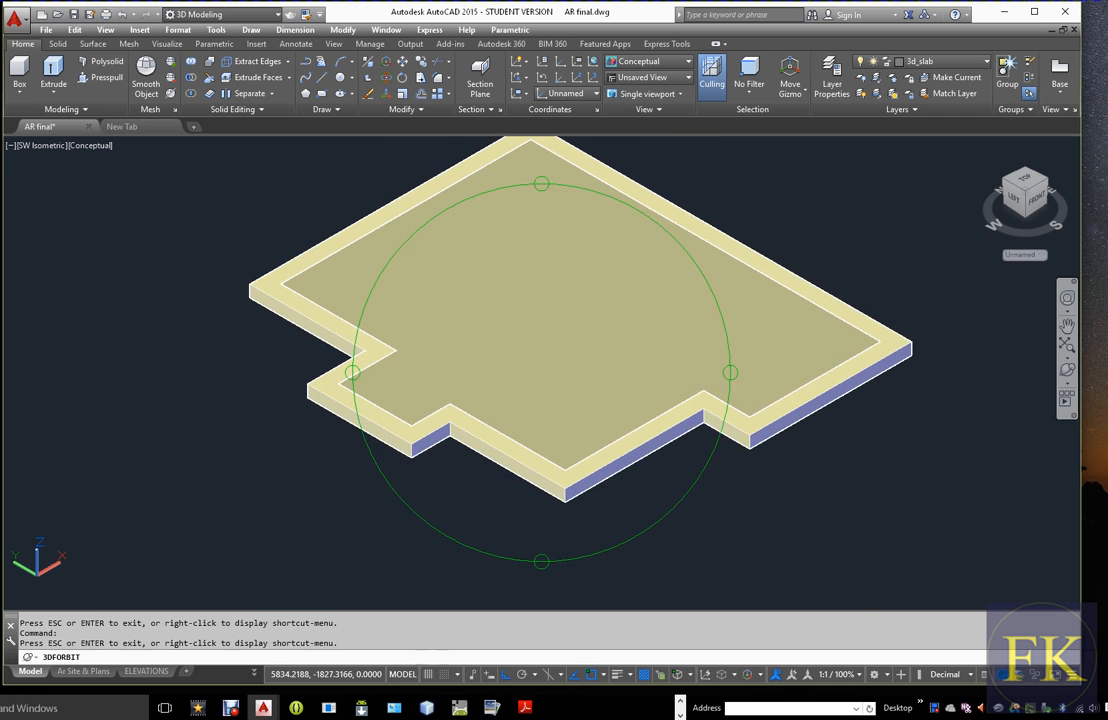
pyautogui.moveTo(650, 478); pyautogui.dragTo(547, 443)
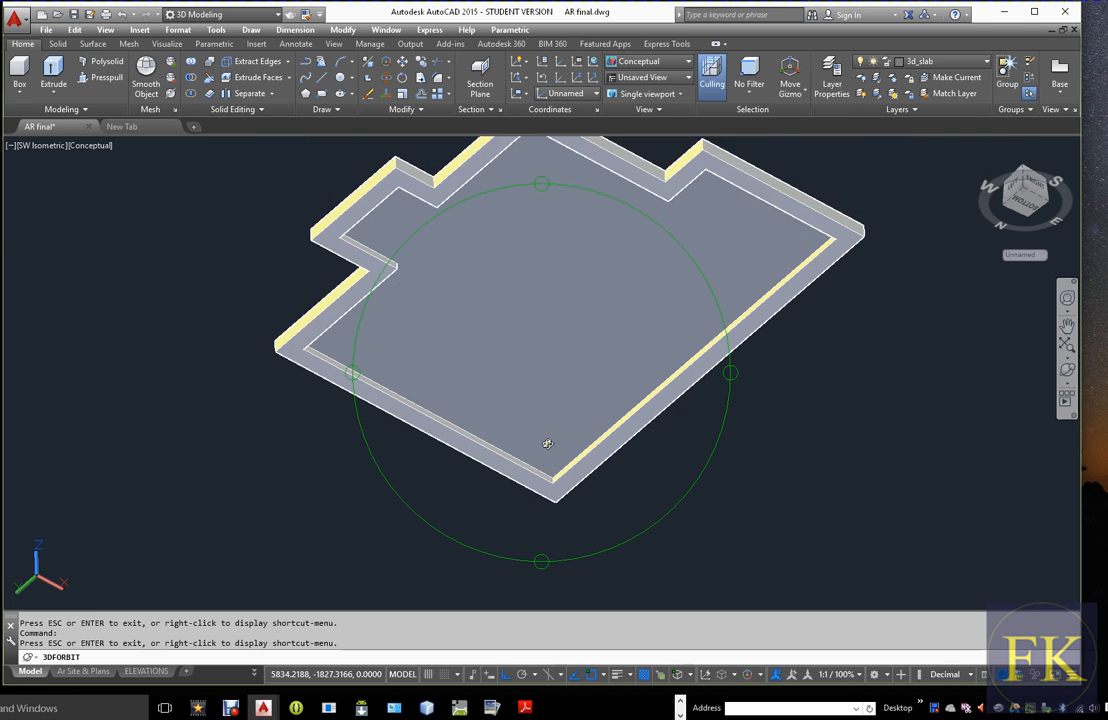
pyautogui.scroll(5, 549, 450)
pyautogui.scroll(-12, 554, 470)
pyautogui.moveTo(568, 360); pyautogui.dragTo(556, 488, button='middle')
pyautogui.scroll(-1, 564, 439)
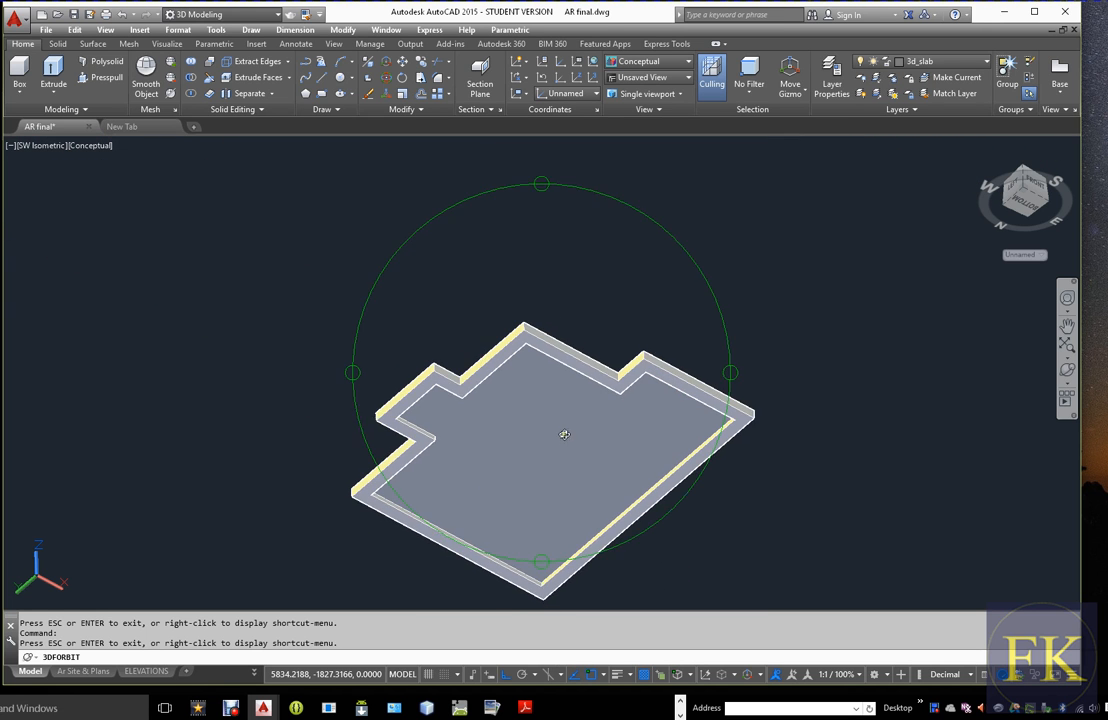
pyautogui.moveTo(564, 439); pyautogui.dragTo(586, 366, button='middle')
pyautogui.scroll(1, 586, 366)
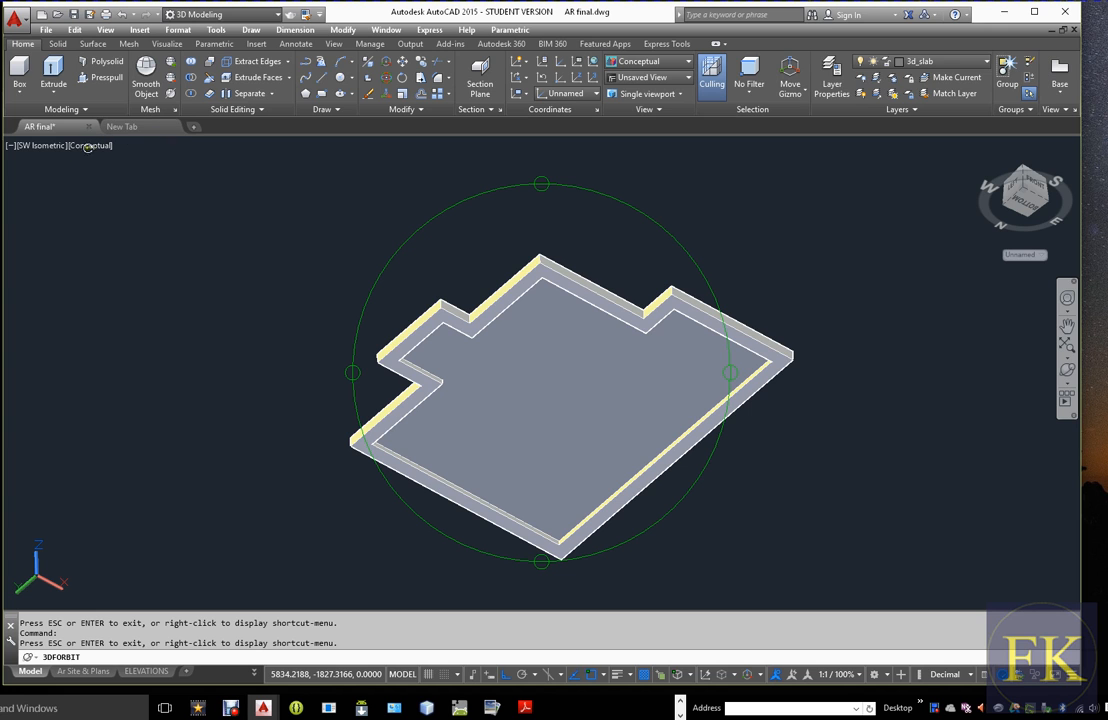
# Leave Free Orbit, restore the SW Isometric view and set the visual style to 2D Wireframe
pyautogui.press('Escape')
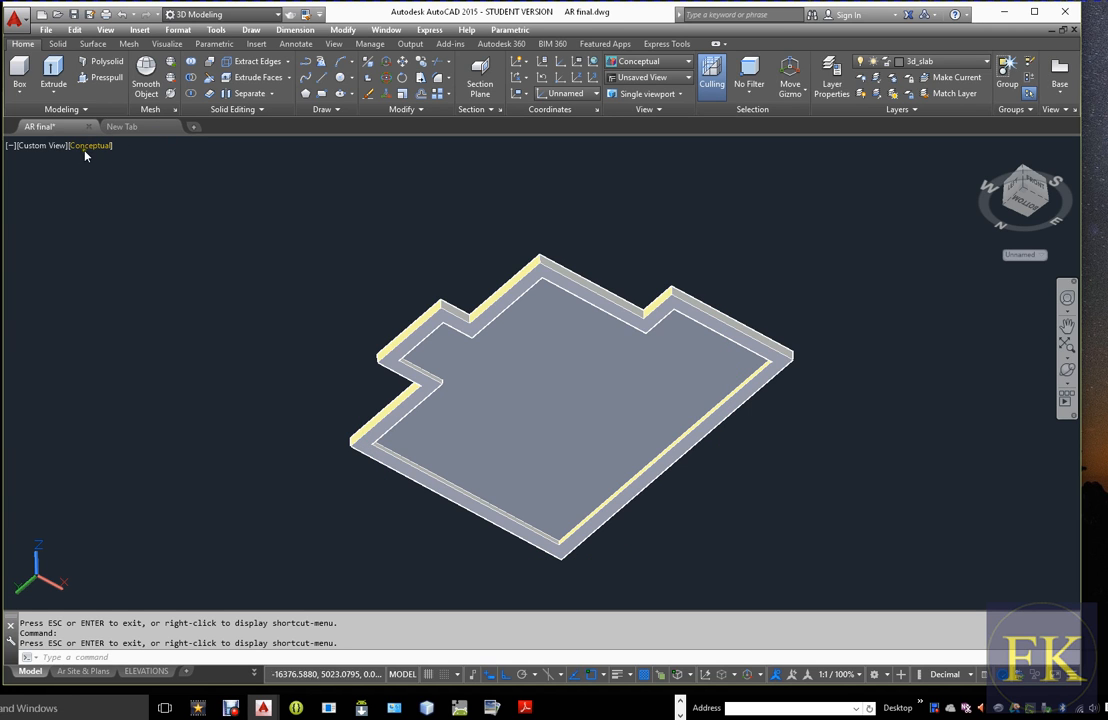
pyautogui.click(43, 146)
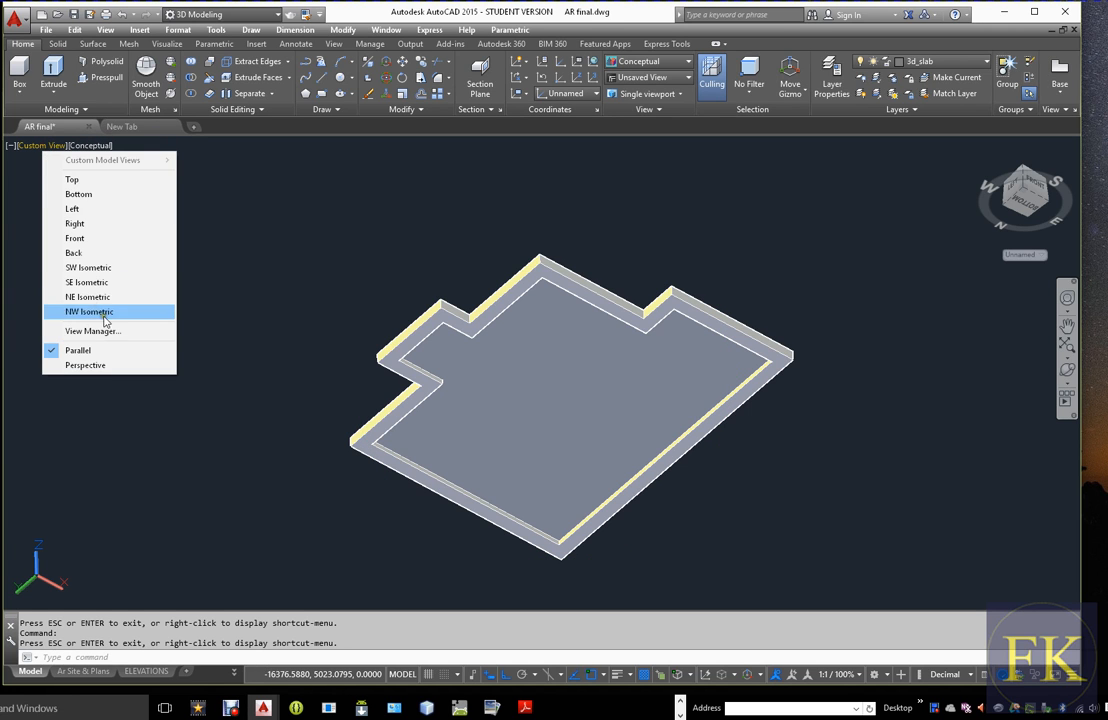
pyautogui.click(104, 270)
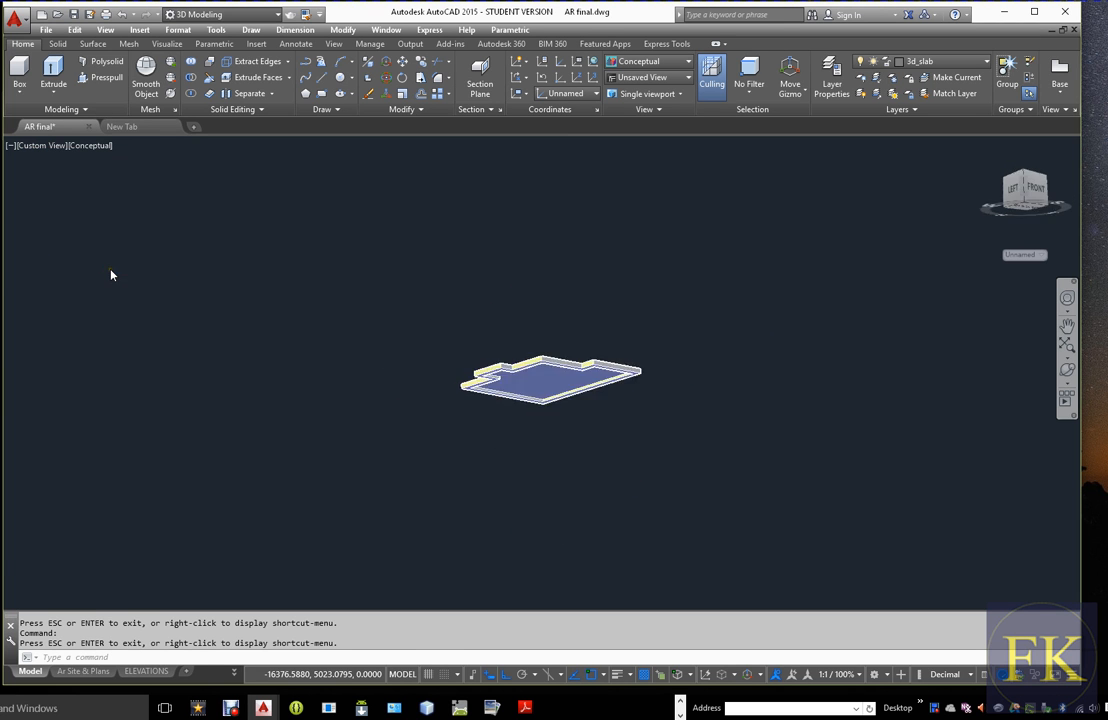
pyautogui.click(118, 127)
pyautogui.click(83, 127)
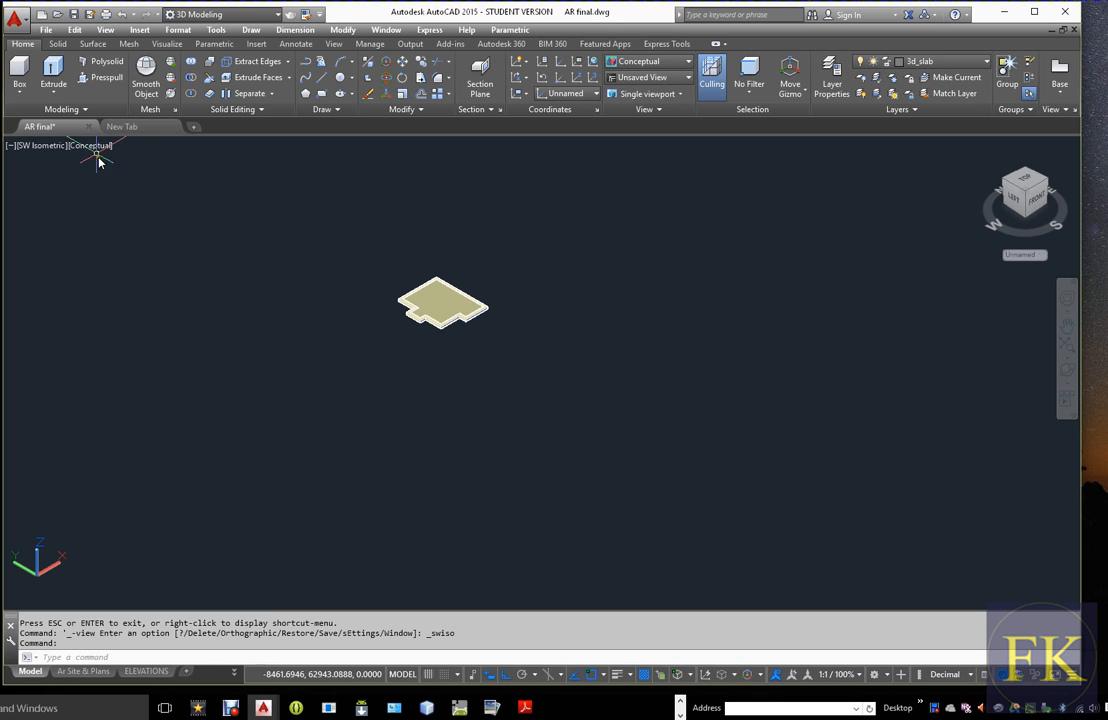
pyautogui.click(95, 148)
pyautogui.click(150, 181)
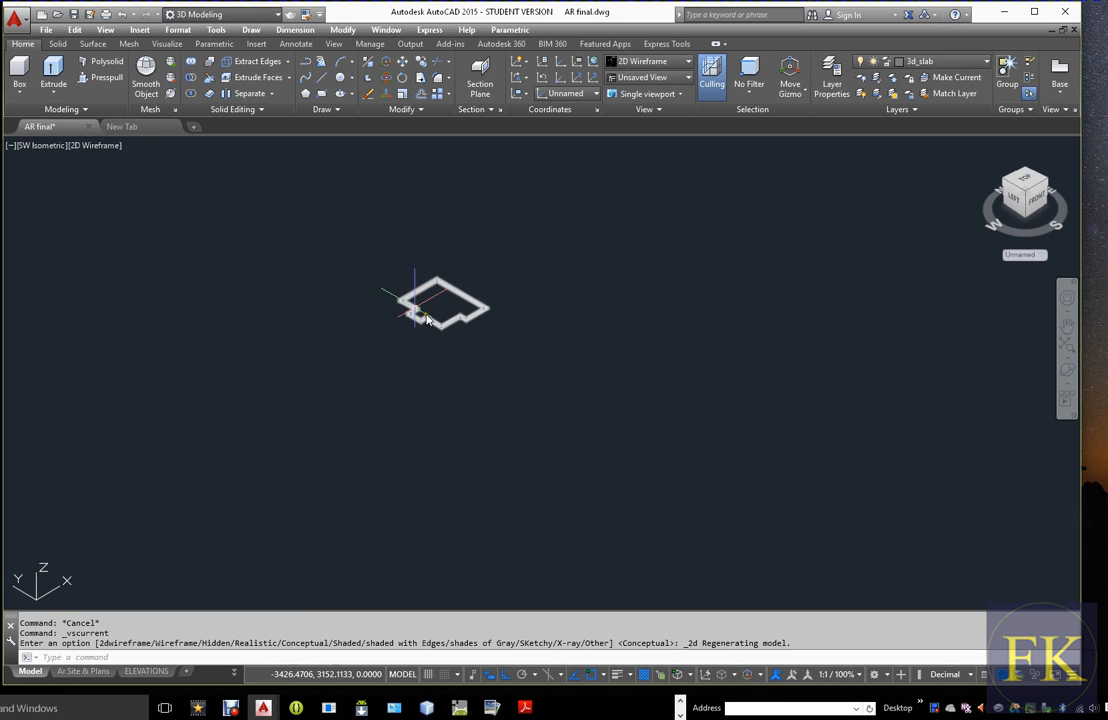
pyautogui.scroll(5, 392, 300)
pyautogui.scroll(3, 638, 351)
pyautogui.scroll(-3, 663, 334)
pyautogui.scroll(-3, 848, 351)
pyautogui.scroll(3, 848, 351)
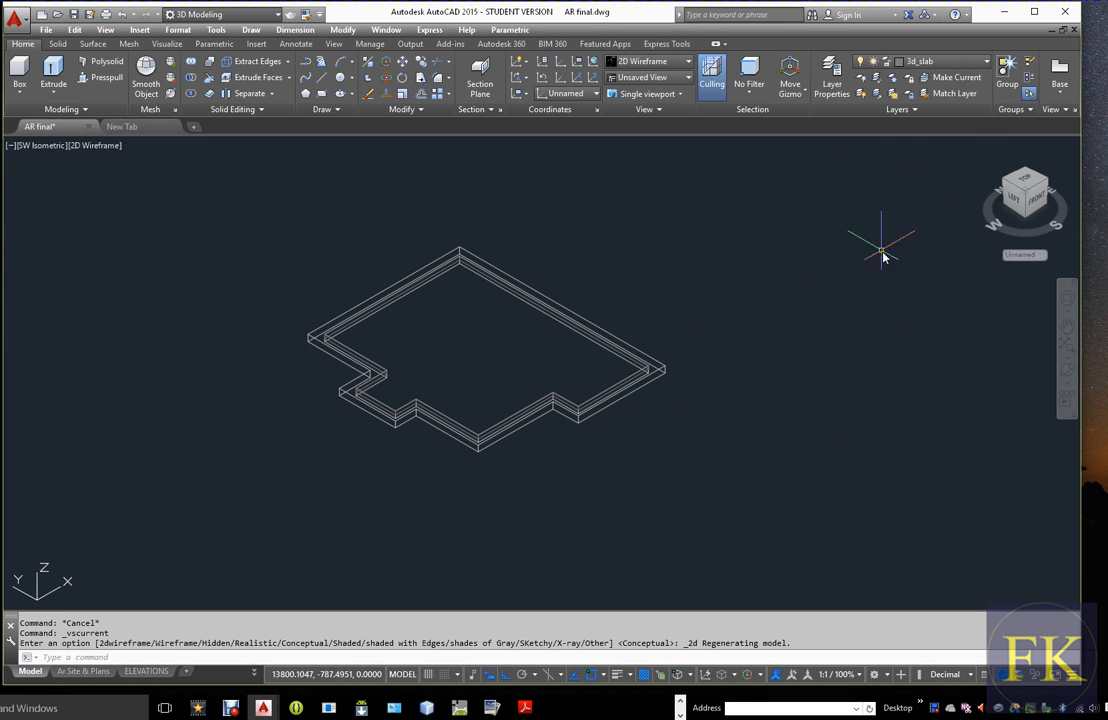
# Turn on layers WALL and 3dWall to display the walls together with the beam ring and slab
pyautogui.click(984, 66)
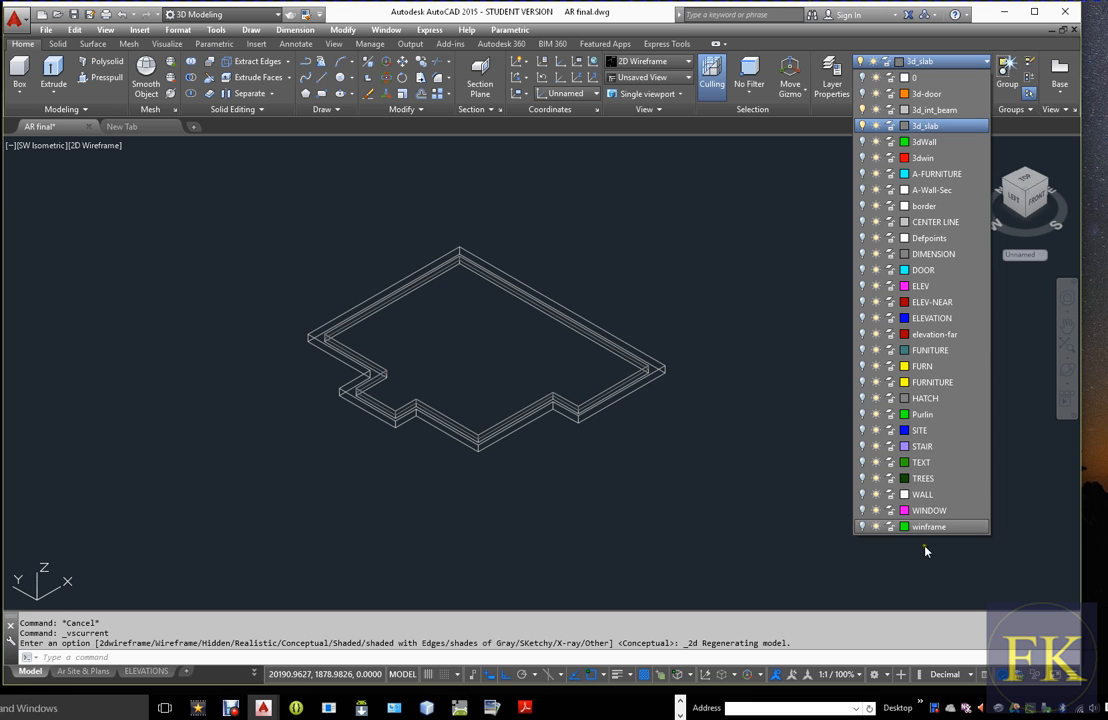
pyautogui.click(862, 494)
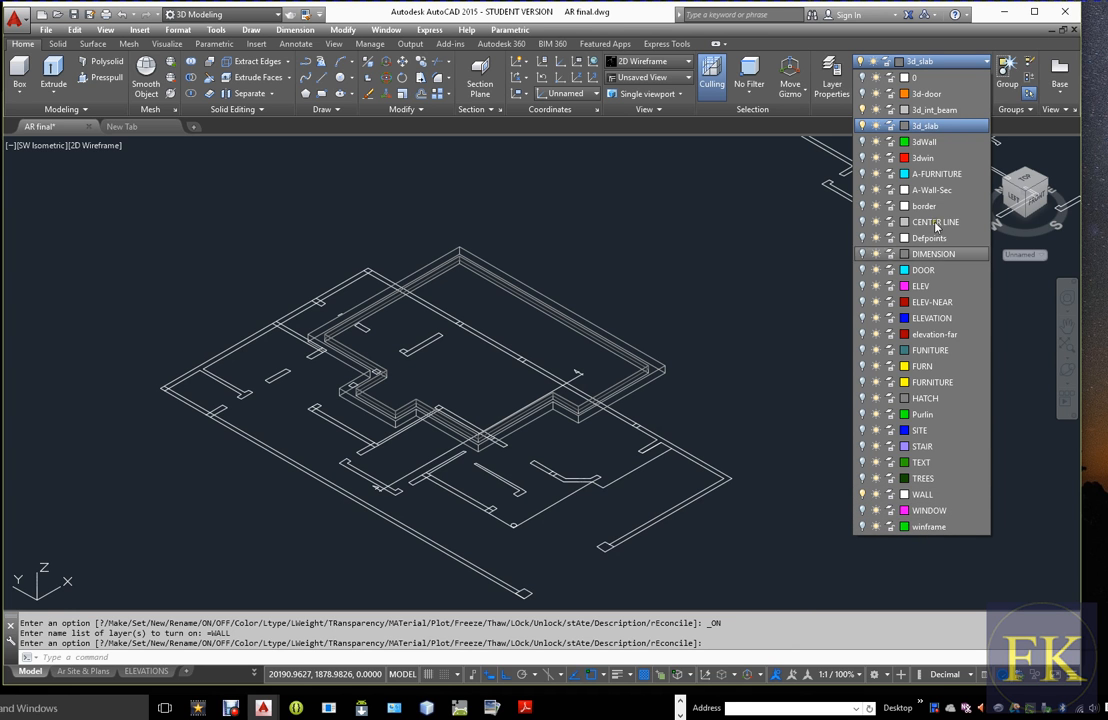
pyautogui.click(862, 142)
pyautogui.click(660, 312)
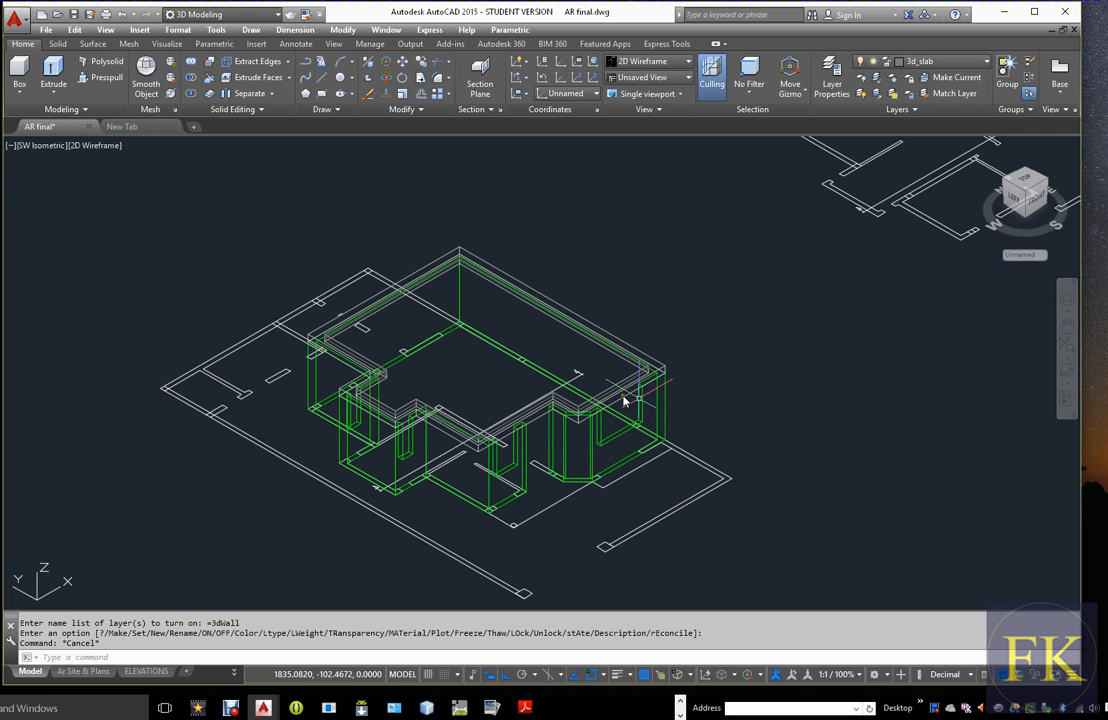
# Examine the ground floor walls with the beam ring and compare them with the separate upper floor wall solid
pyautogui.moveTo(769, 383)
pyautogui.mouseDown(button='middle')
pyautogui.moveTo(660, 435)
pyautogui.moveTo(705, 386)
pyautogui.moveTo(495, 455)
pyautogui.mouseUp(button='middle')
pyautogui.scroll(-2, 638, 381)
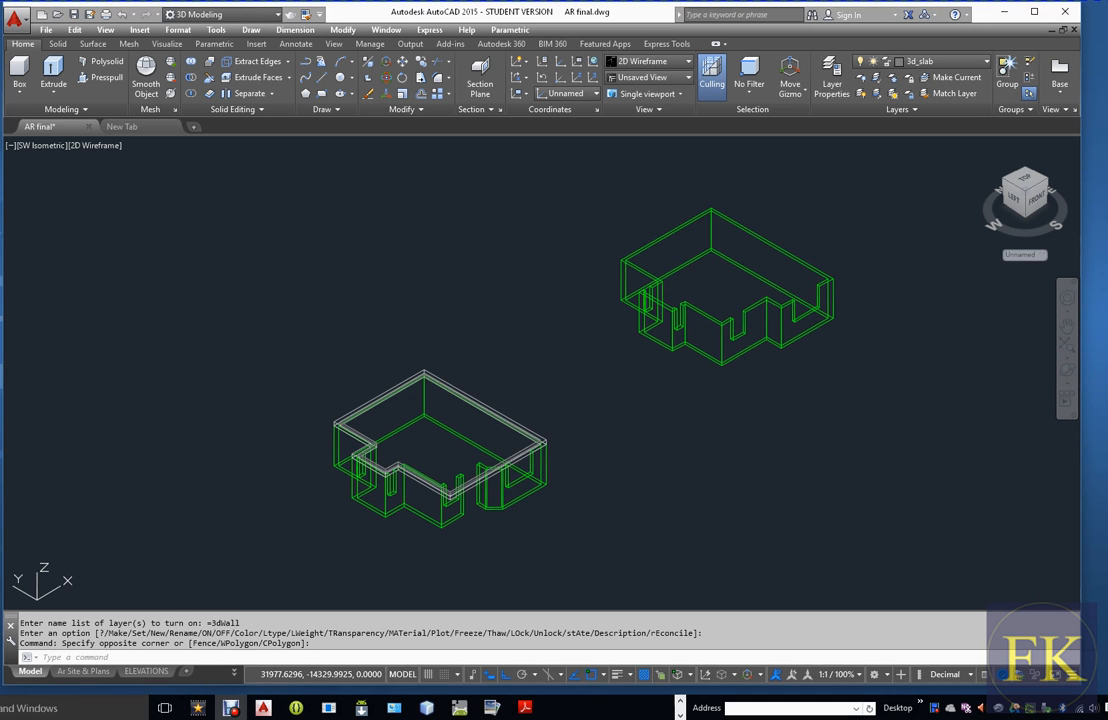
pyautogui.scroll(4, 840, 280)
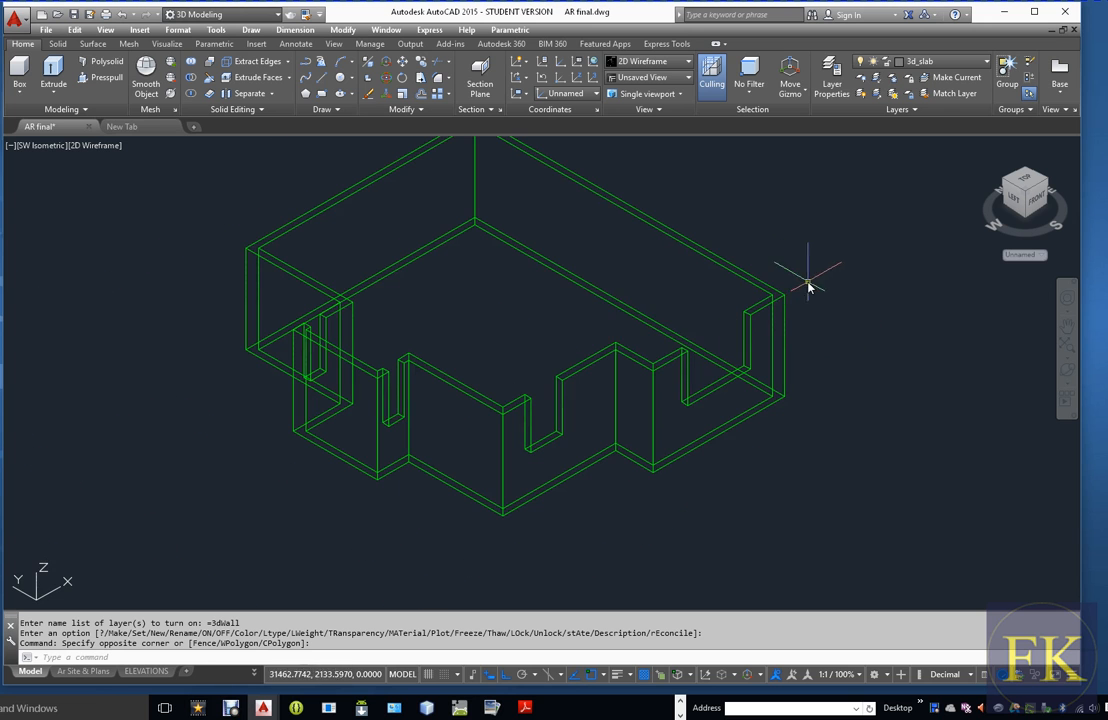
pyautogui.moveTo(612, 319); pyautogui.dragTo(706, 351)
pyautogui.scroll(-5, 628, 320)
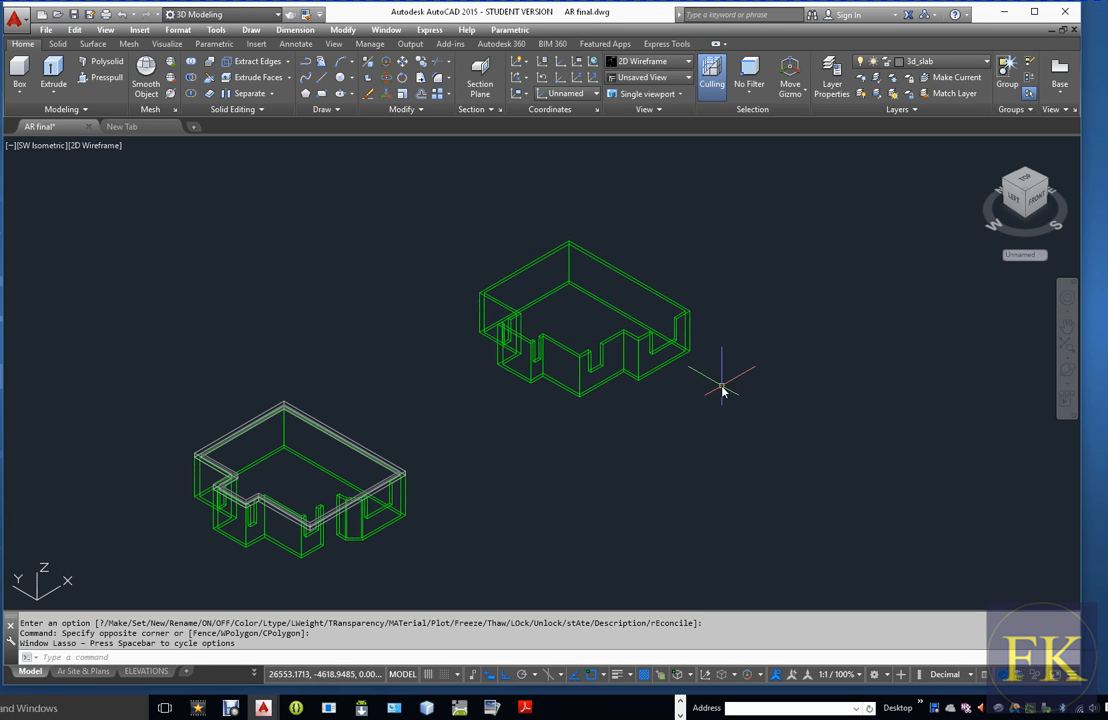
pyautogui.scroll(7, 302, 538)
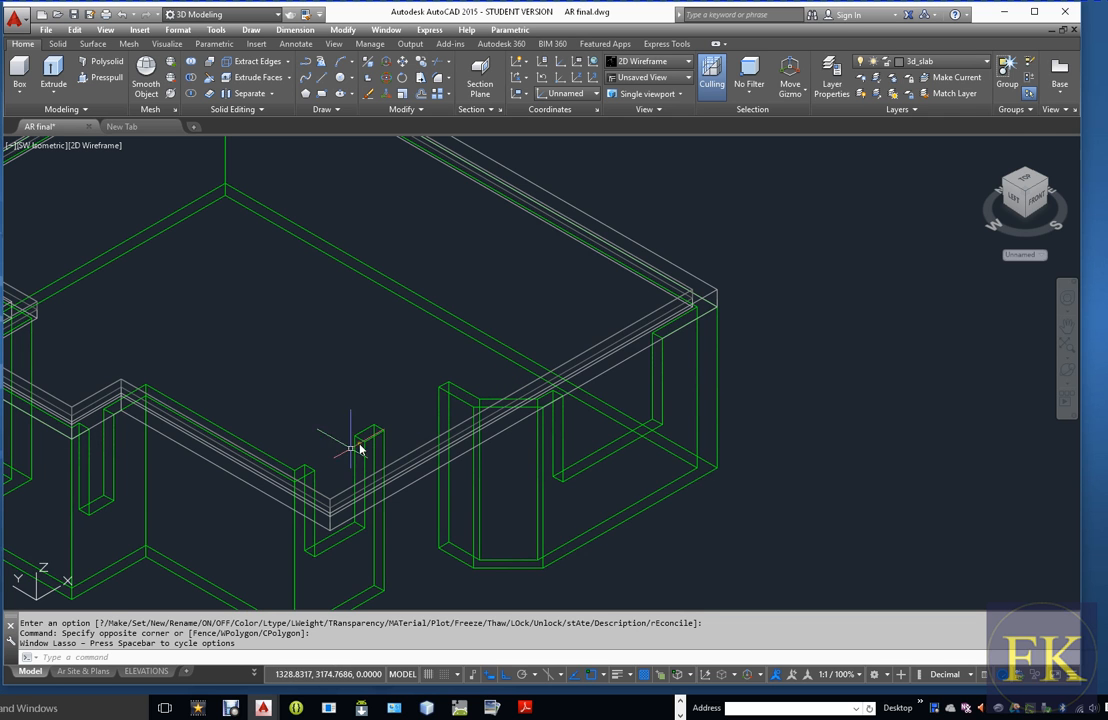
pyautogui.scroll(-2, 344, 462)
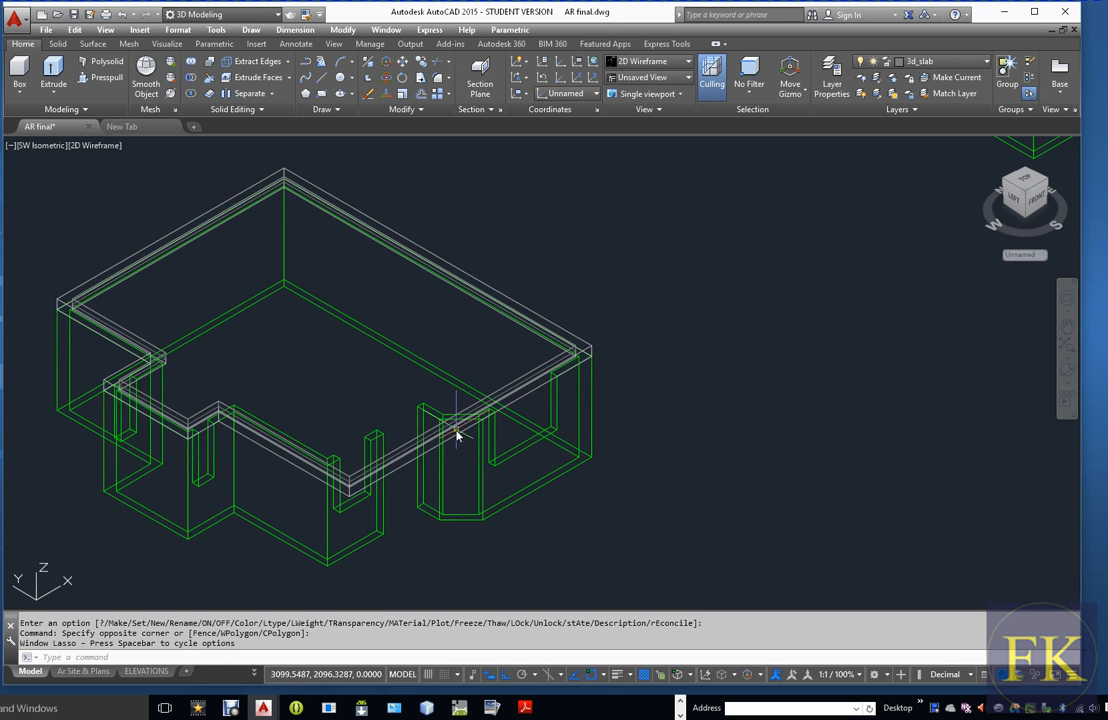
pyautogui.scroll(-3, 441, 447)
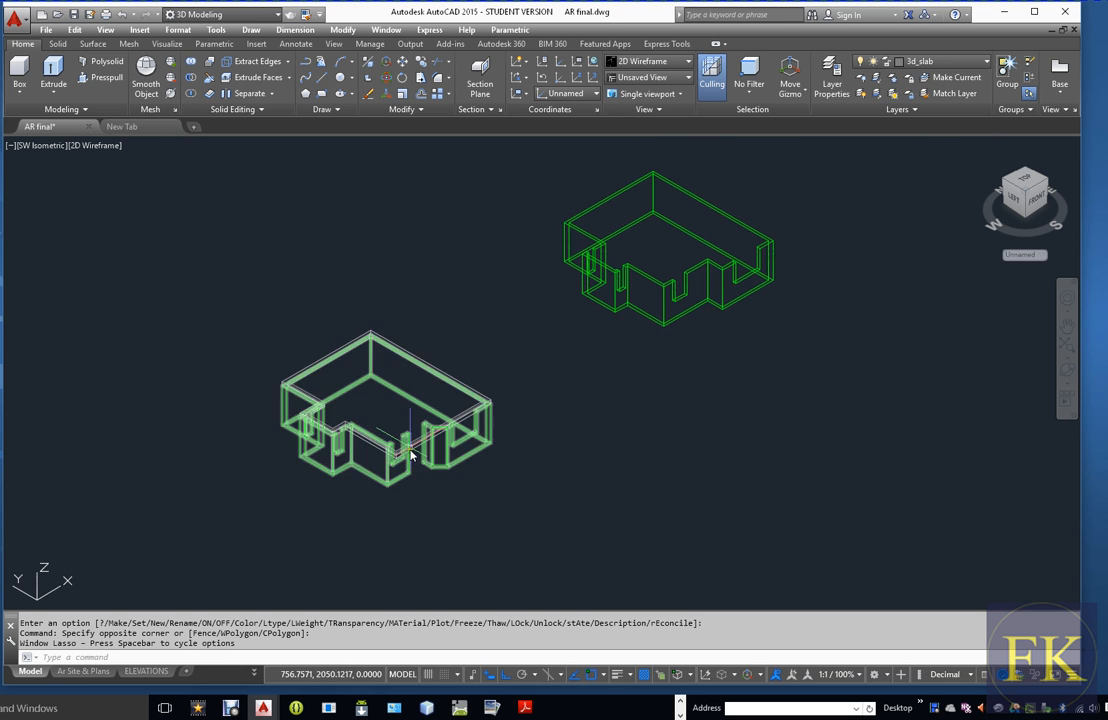
pyautogui.scroll(1, 483, 450)
pyautogui.scroll(-2, 483, 450)
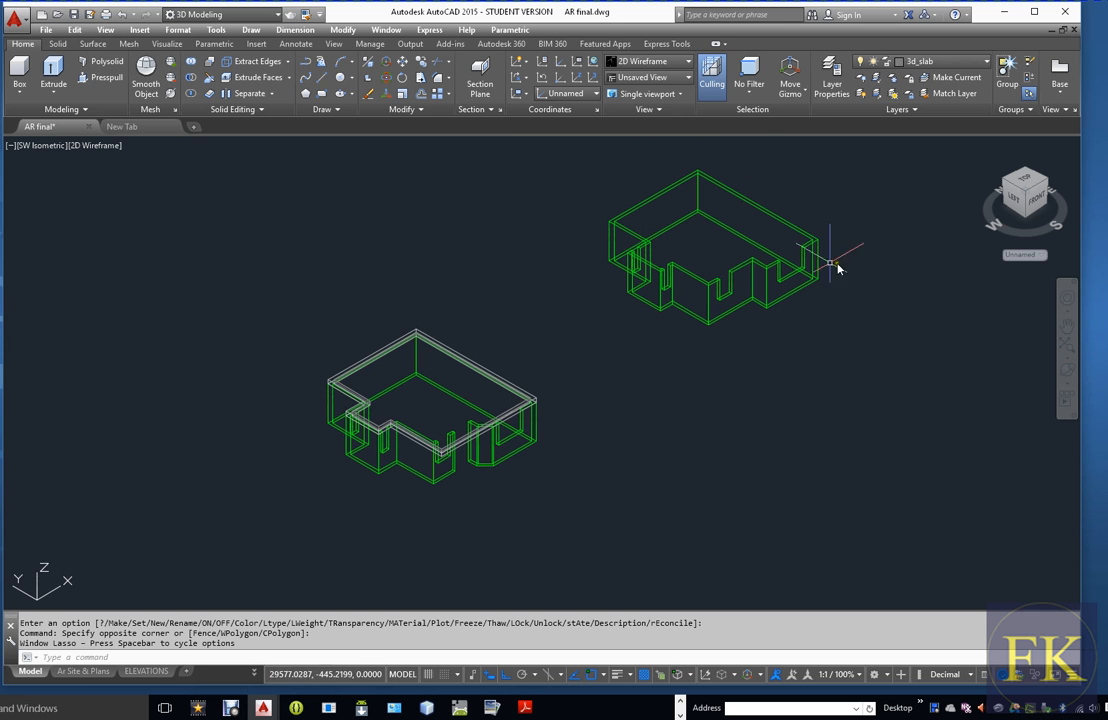
# Move the upper floor wall solid by its outer bottom corner onto the matching top corner of the ground floor's beam ring
pyautogui.scroll(-2, 823, 296)
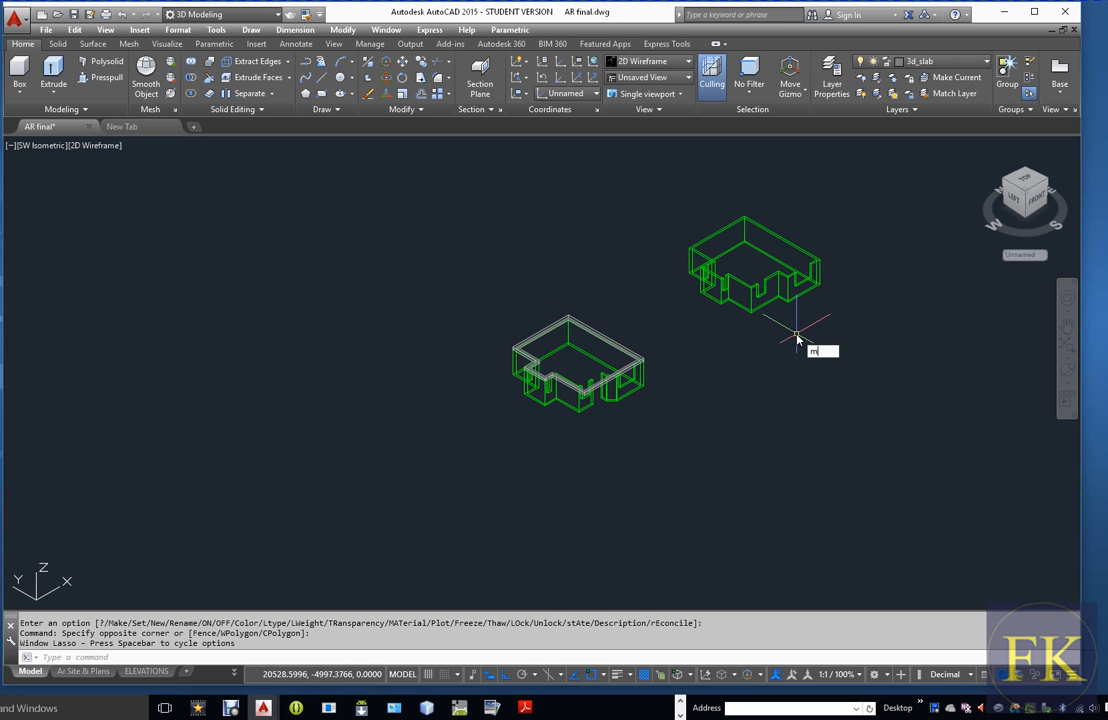
pyautogui.press('Return')
pyautogui.click(663, 173)
pyautogui.click(835, 338)
pyautogui.click(865, 346)
pyautogui.press('Return')
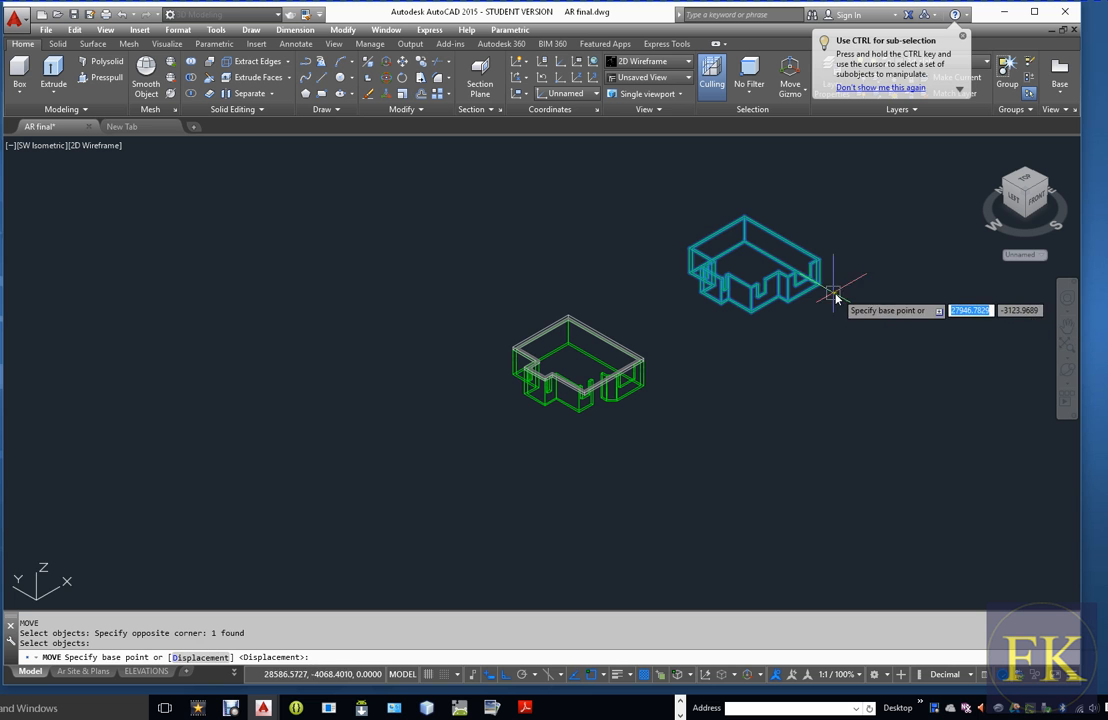
pyautogui.scroll(6, 846, 297)
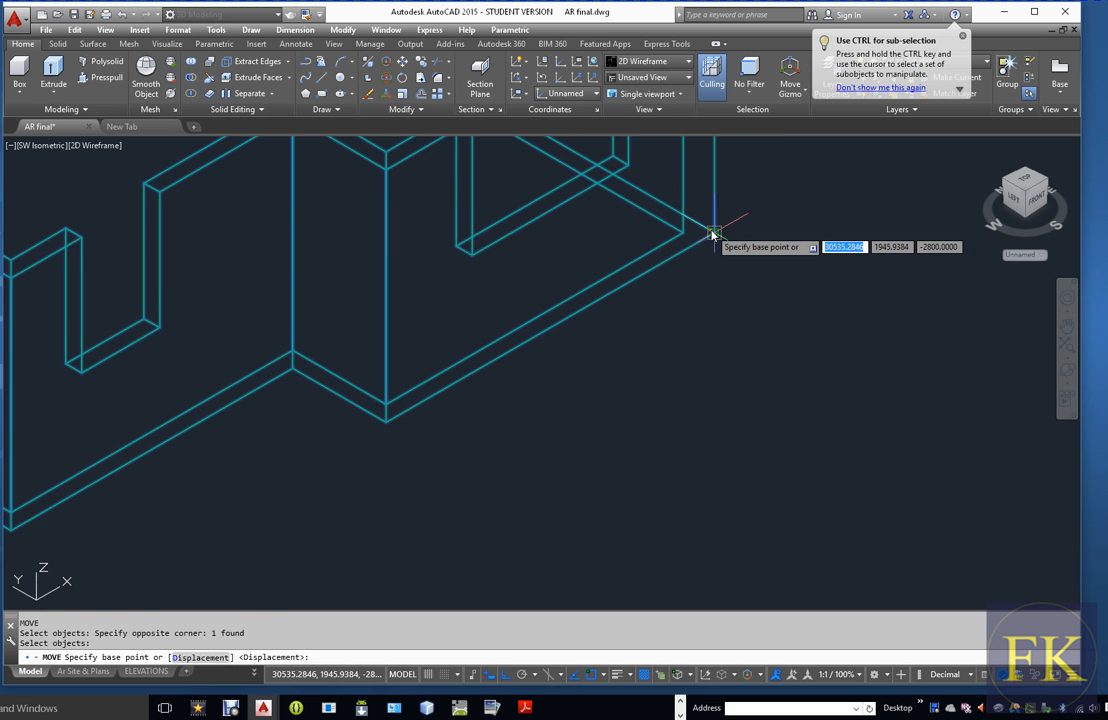
pyautogui.click(713, 234)
pyautogui.scroll(-6, 717, 225)
pyautogui.scroll(5, 367, 467)
pyautogui.click(413, 318)
pyautogui.scroll(-5, 644, 326)
pyautogui.scroll(1, 674, 345)
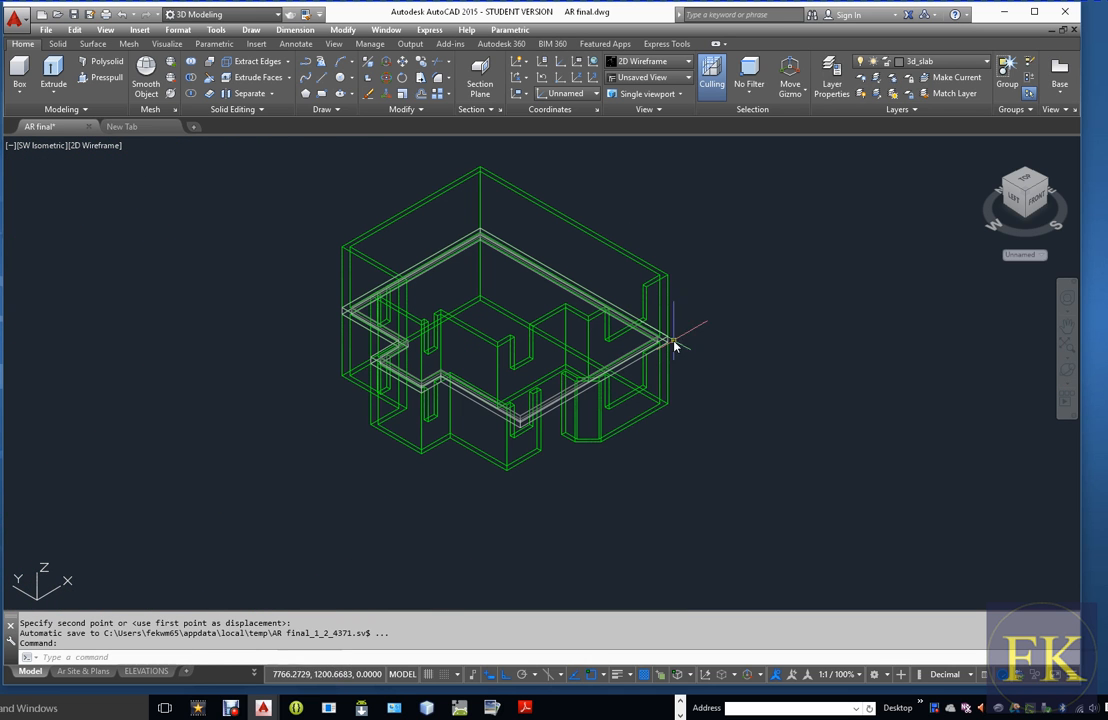
# Set the visual style to Conceptual and inspect how the upper walls sit on the slab and beam
pyautogui.click(100, 146)
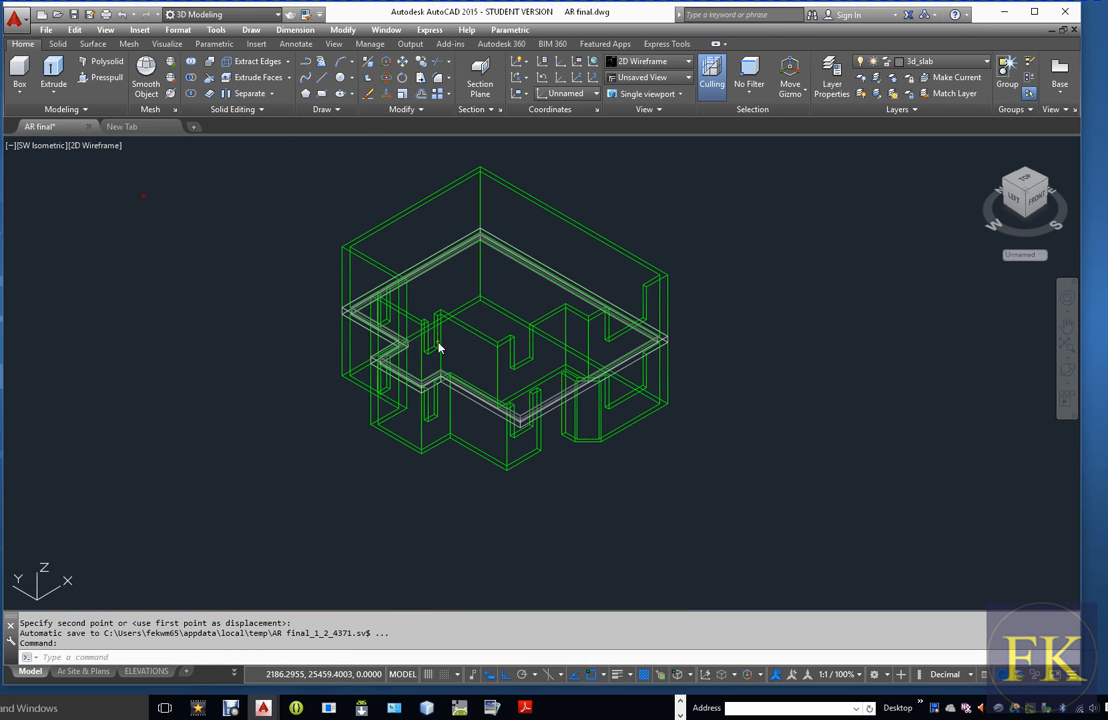
pyautogui.scroll(-2, 799, 391)
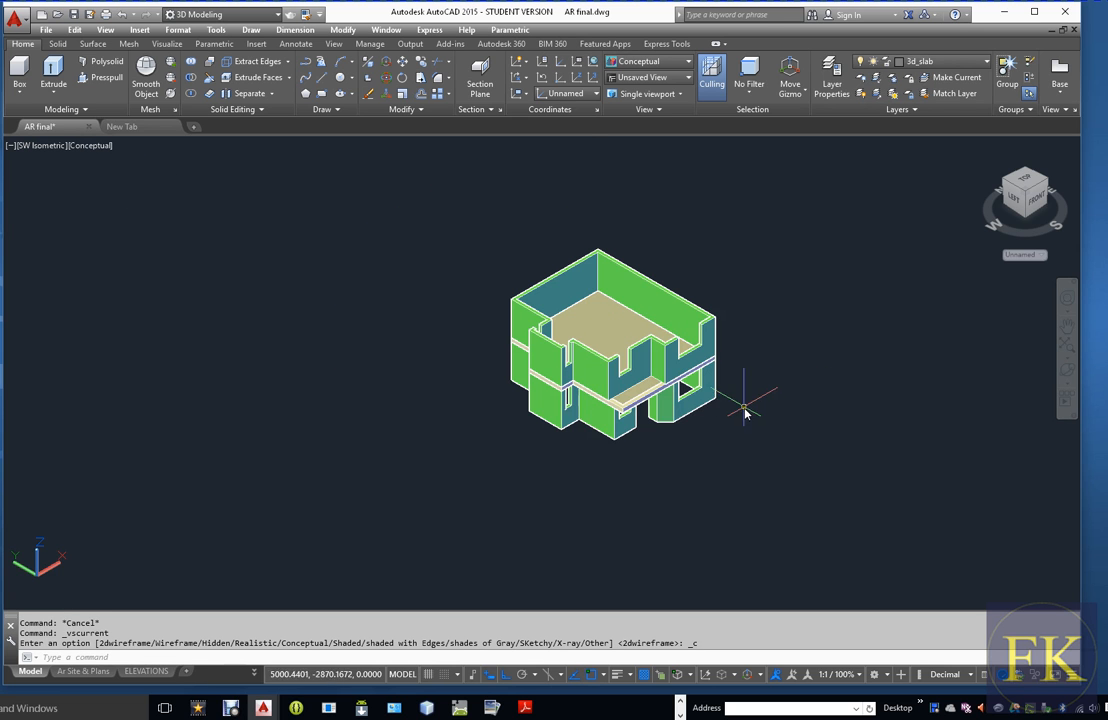
pyautogui.scroll(2, 630, 391)
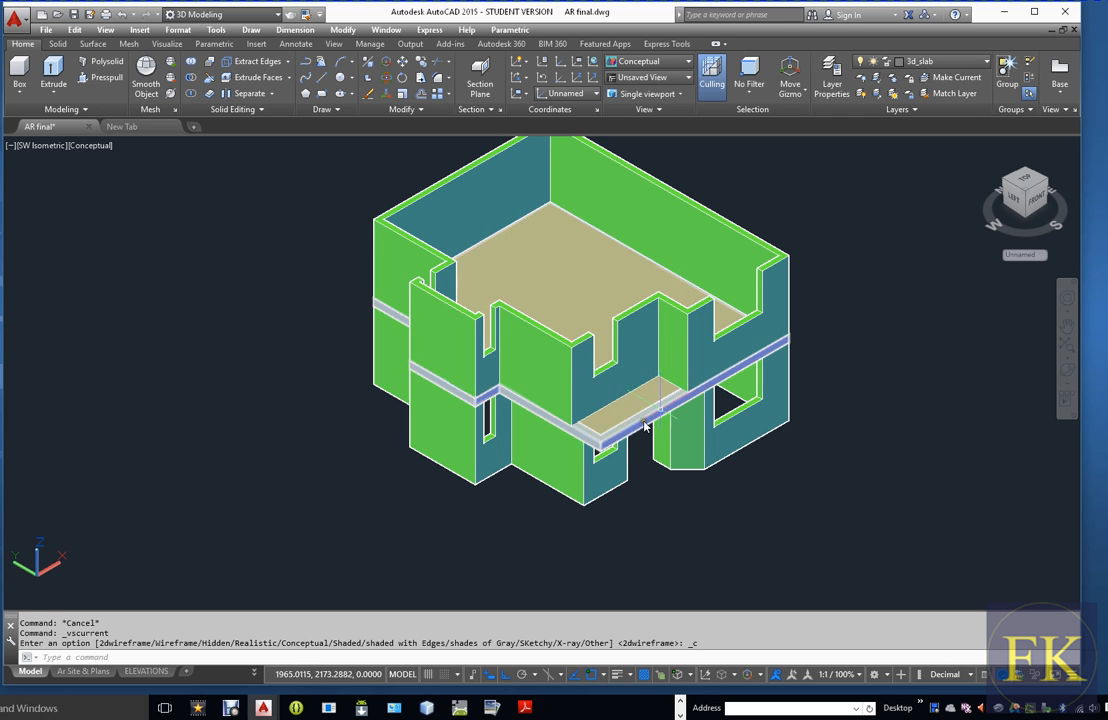
pyautogui.scroll(-2, 737, 445)
pyautogui.scroll(1, 790, 450)
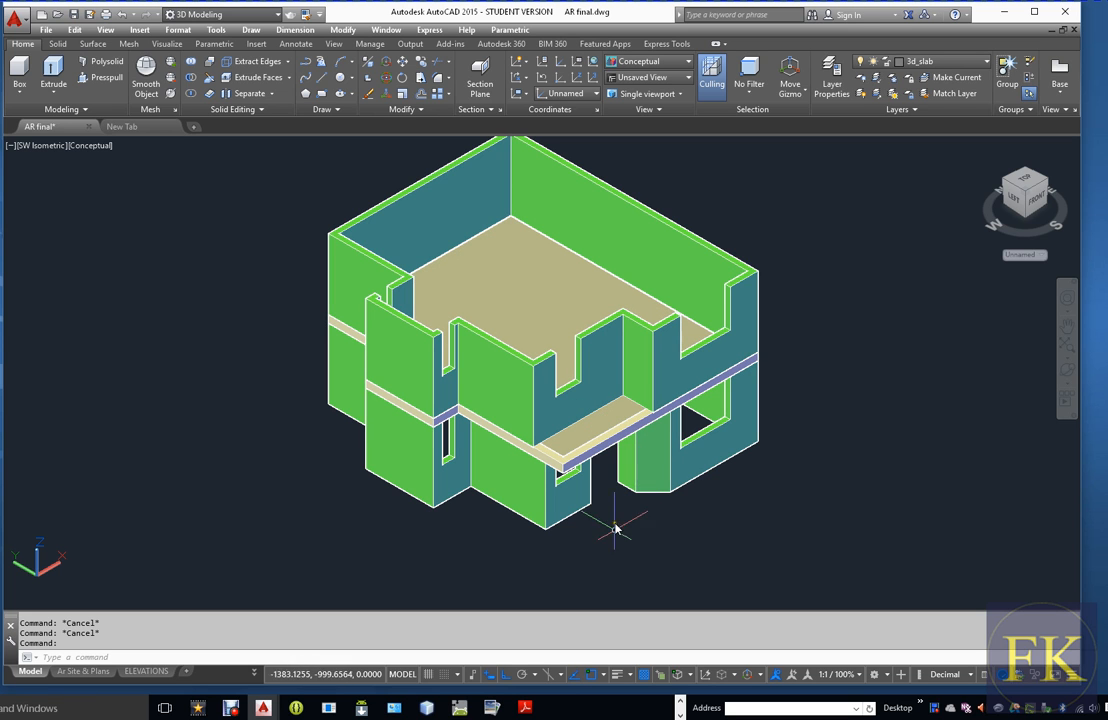
# Copy the intermediate beam ring and slab straight down from the beam's top corner to the bottom corner of the ground floor walls
pyautogui.write('o')
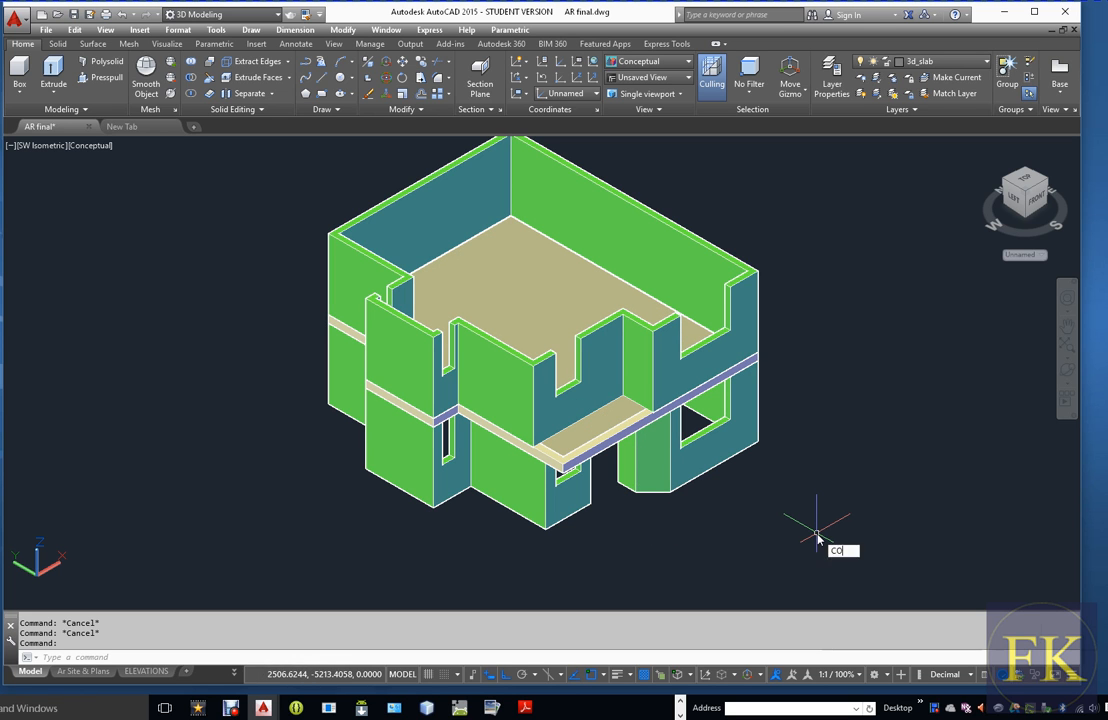
pyautogui.press('Return')
pyautogui.click(600, 449)
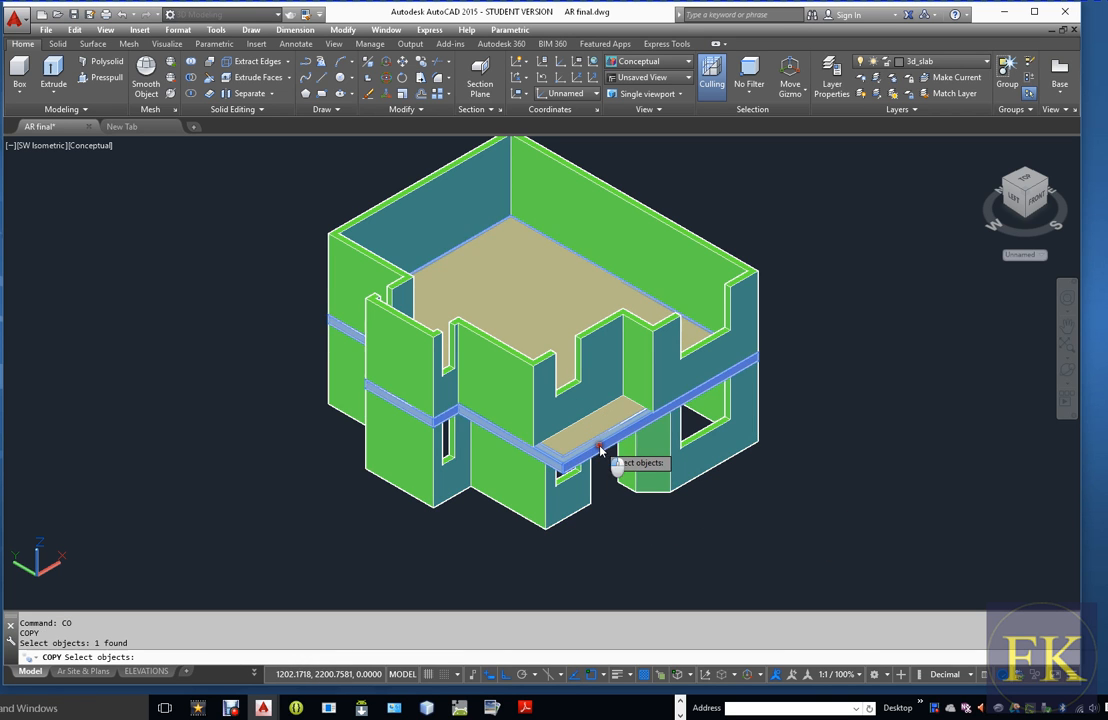
pyautogui.click(580, 448)
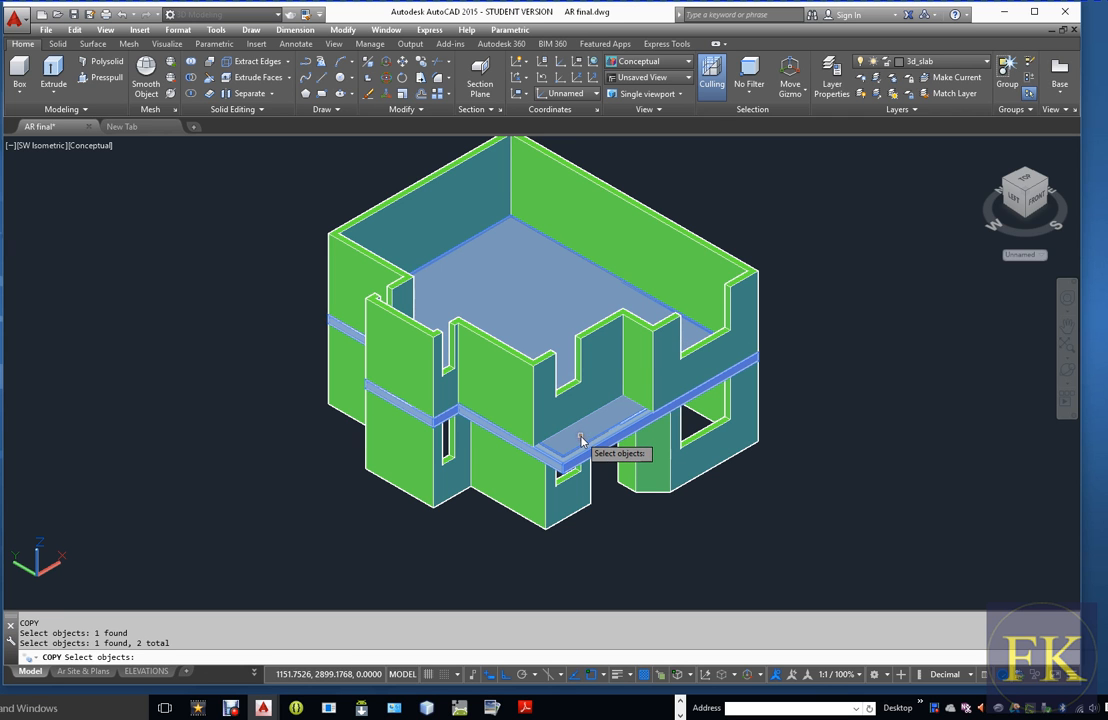
pyautogui.press('Return')
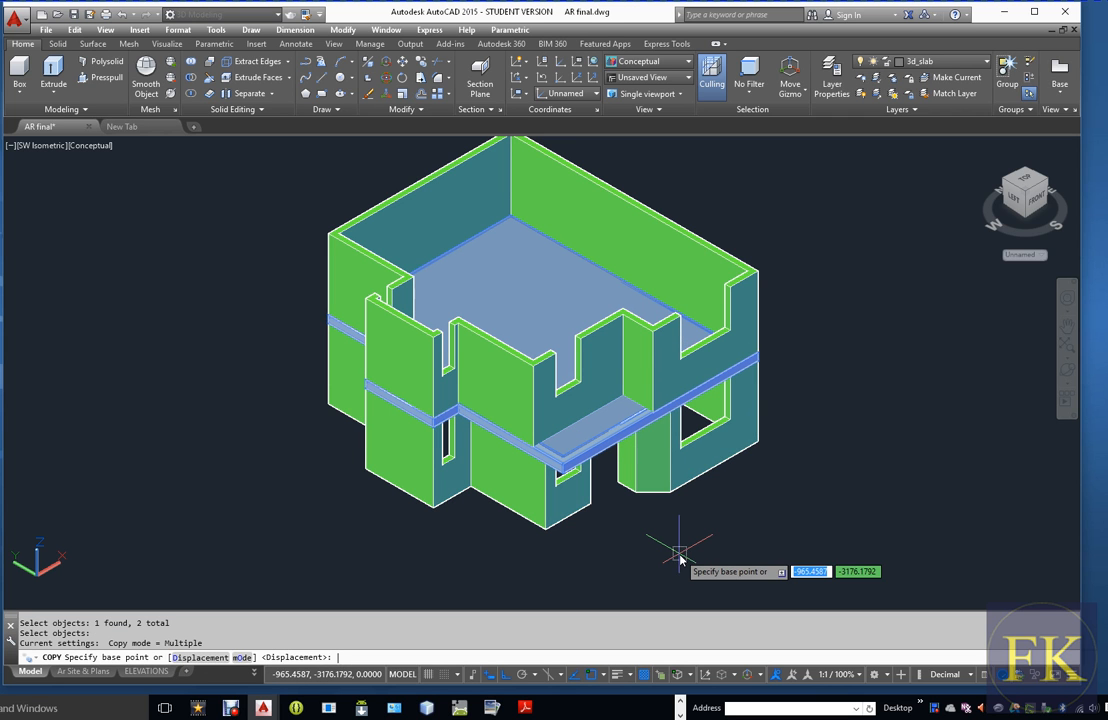
pyautogui.scroll(5, 413, 475)
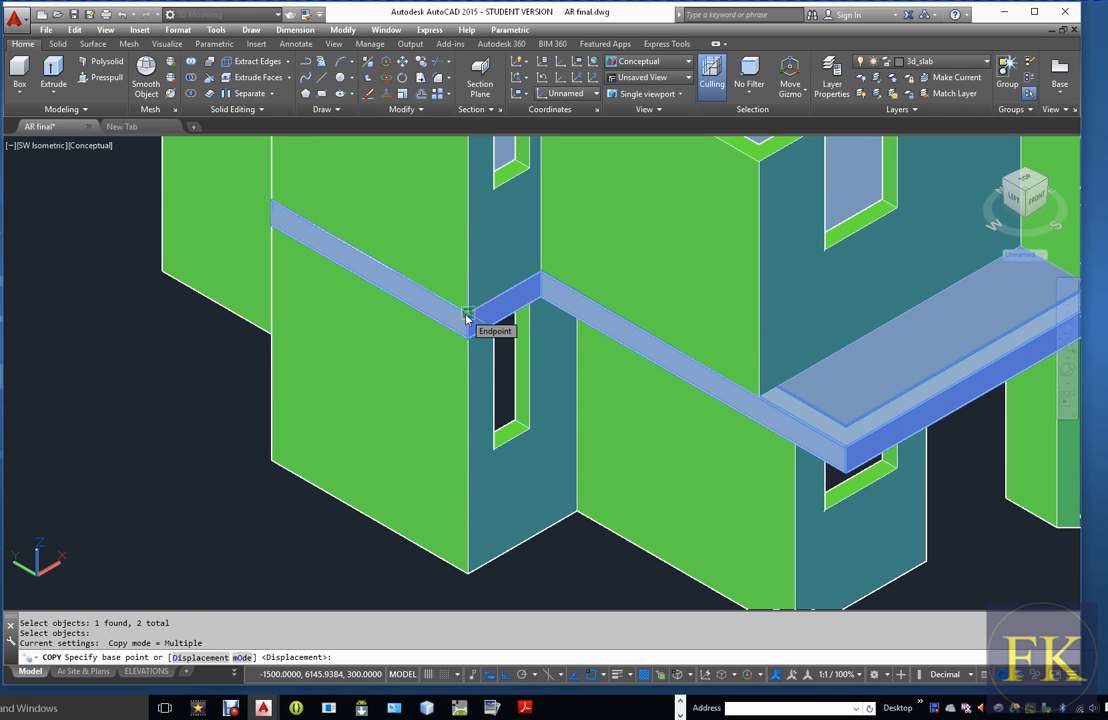
pyautogui.click(466, 316)
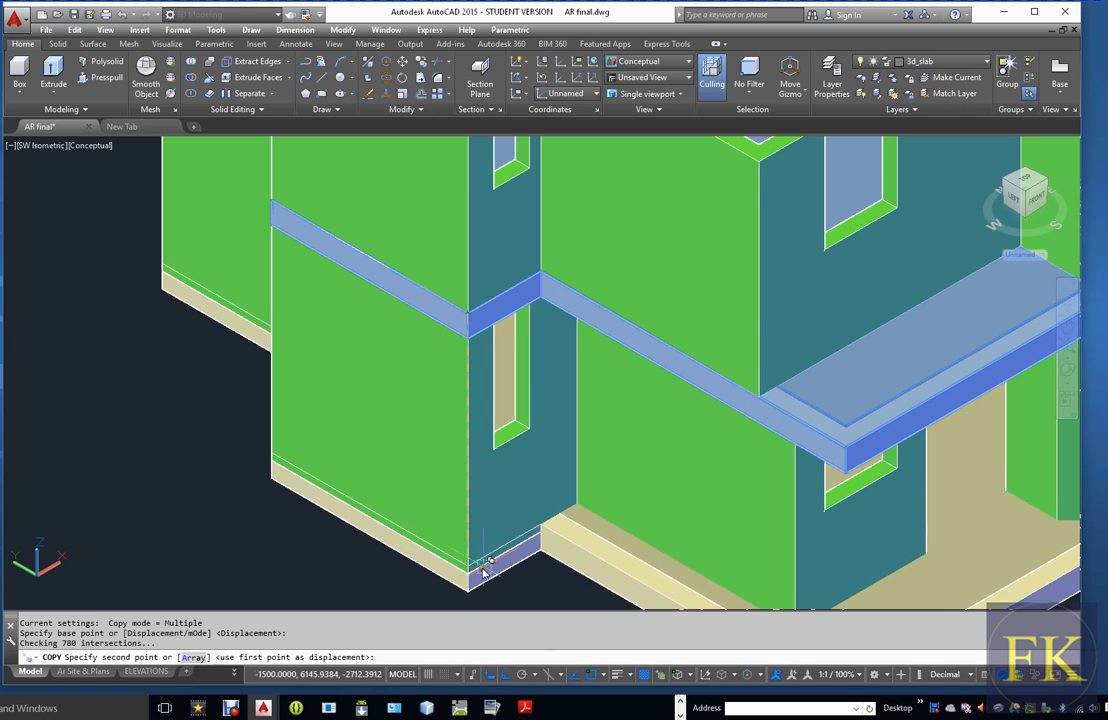
pyautogui.click(469, 574)
pyautogui.scroll(-4, 445, 453)
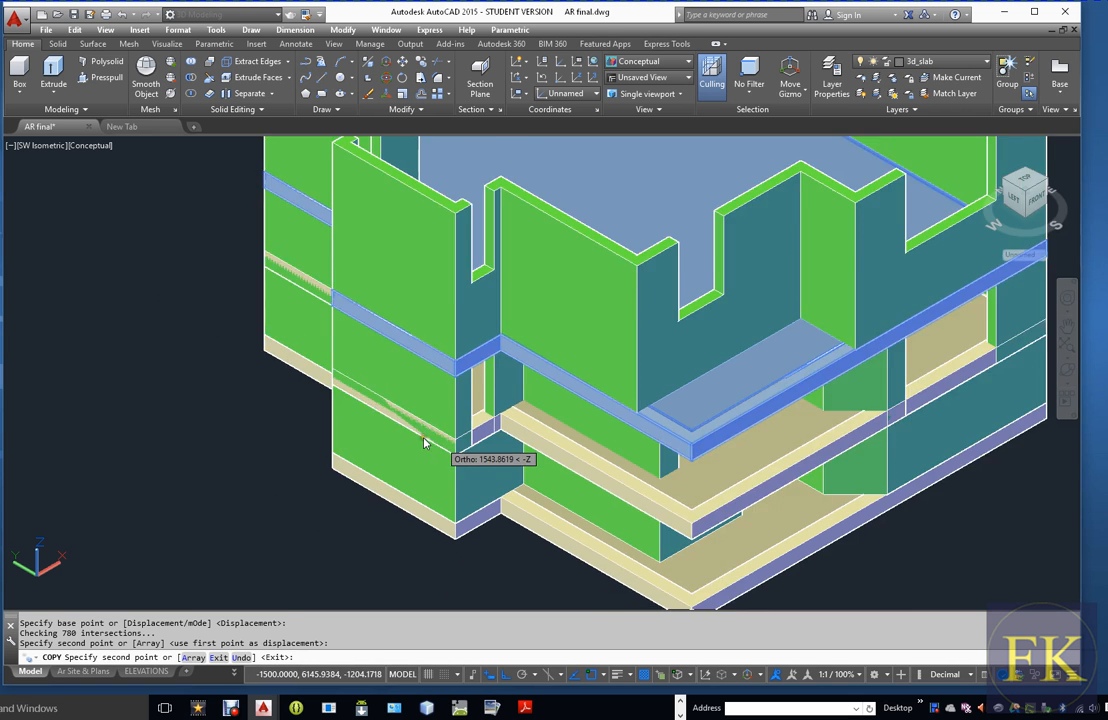
pyautogui.press('Escape')
pyautogui.press('Escape')
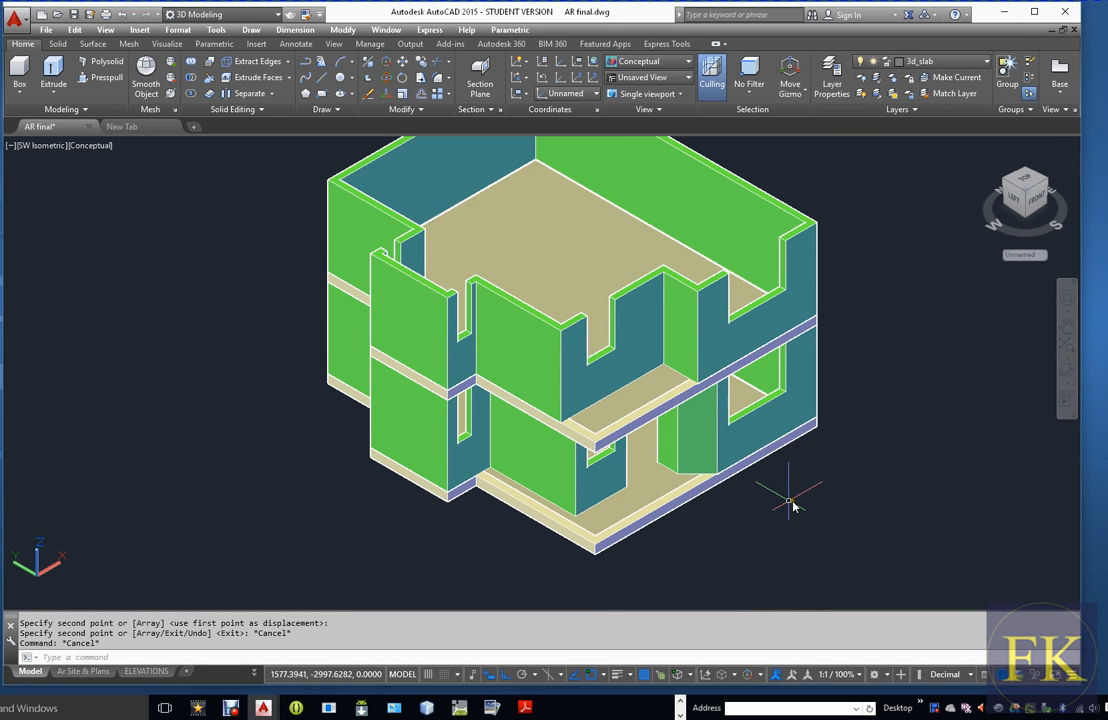
# Create a new layer named lower_beam and set its colour to white (index colour 7)
pyautogui.scroll(3, 787, 509)
pyautogui.scroll(-2, 787, 509)
pyautogui.scroll(1, 787, 509)
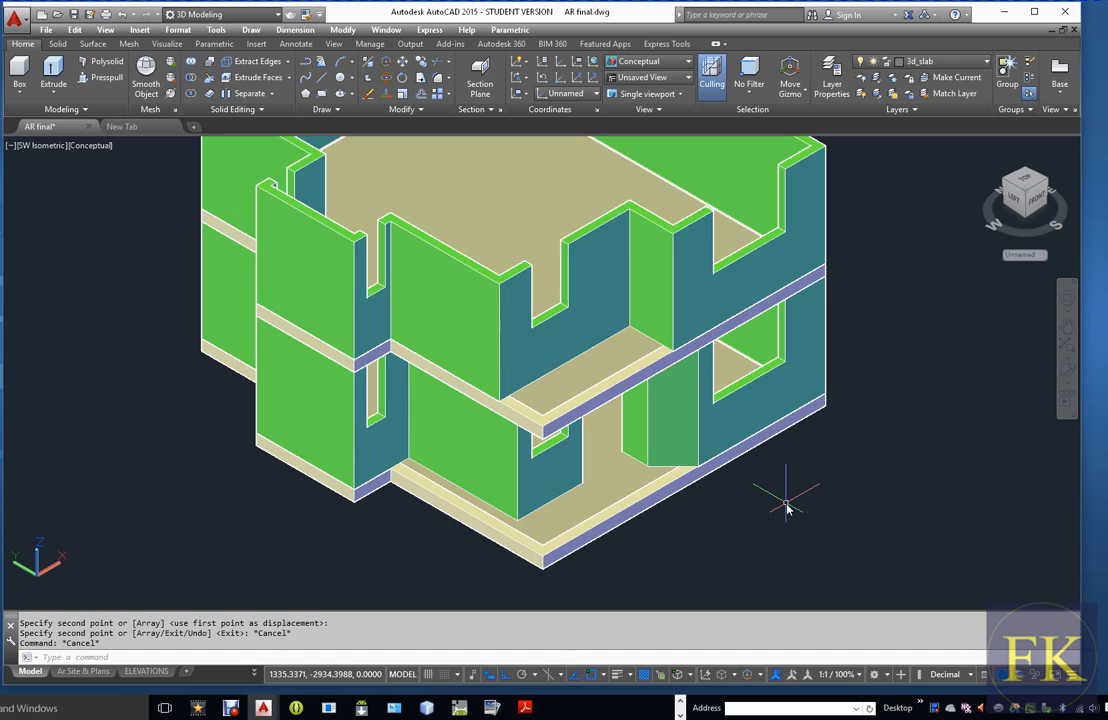
pyautogui.scroll(-1, 787, 509)
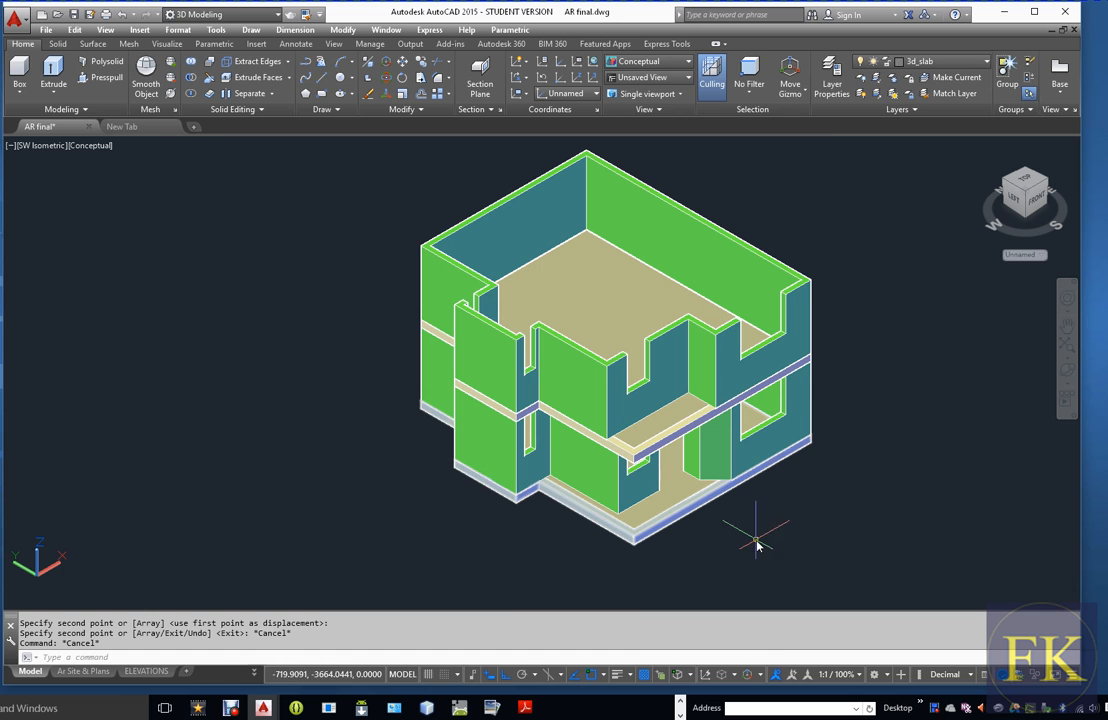
pyautogui.click(831, 75)
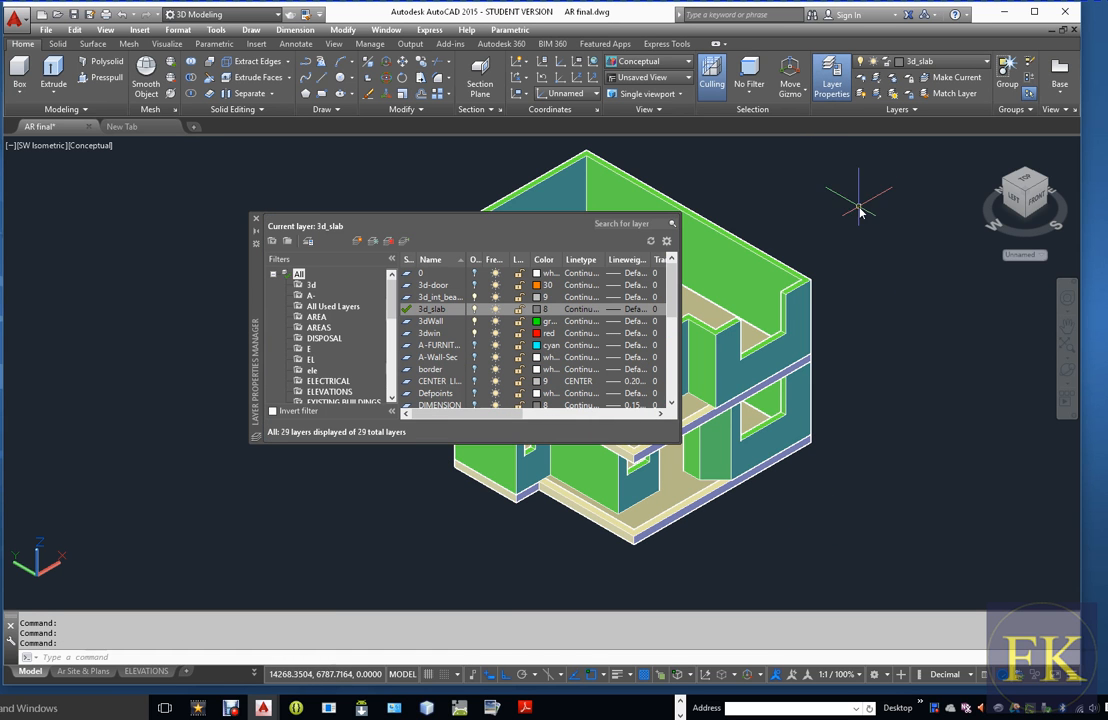
pyautogui.click(373, 245)
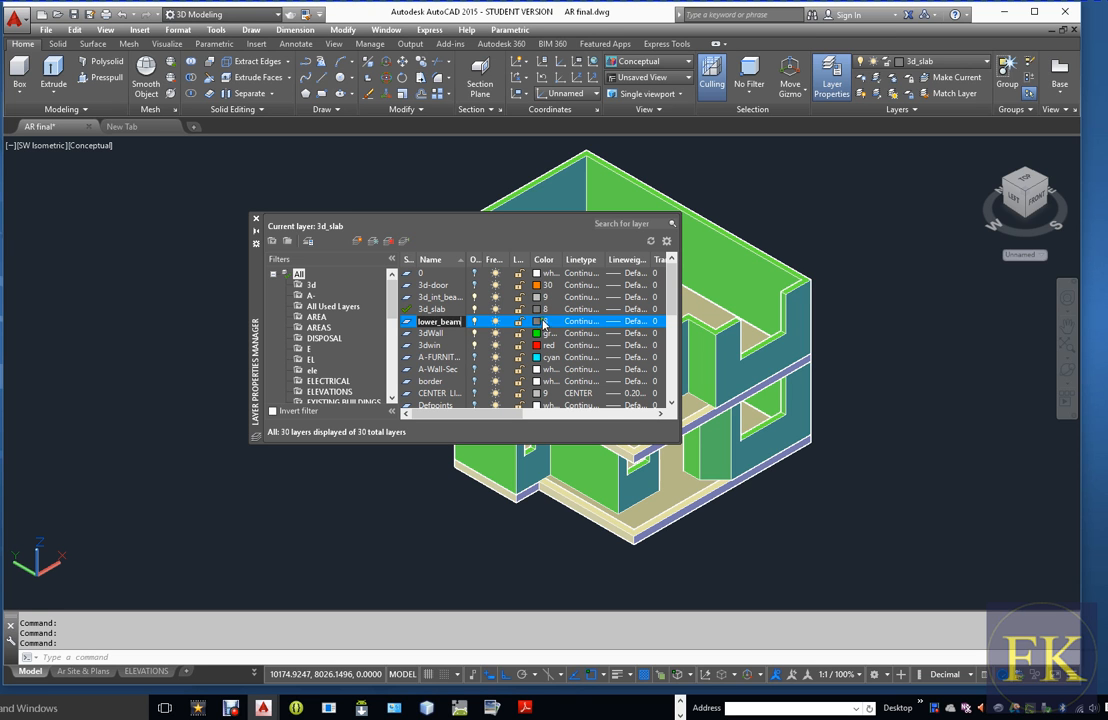
pyautogui.click(542, 322)
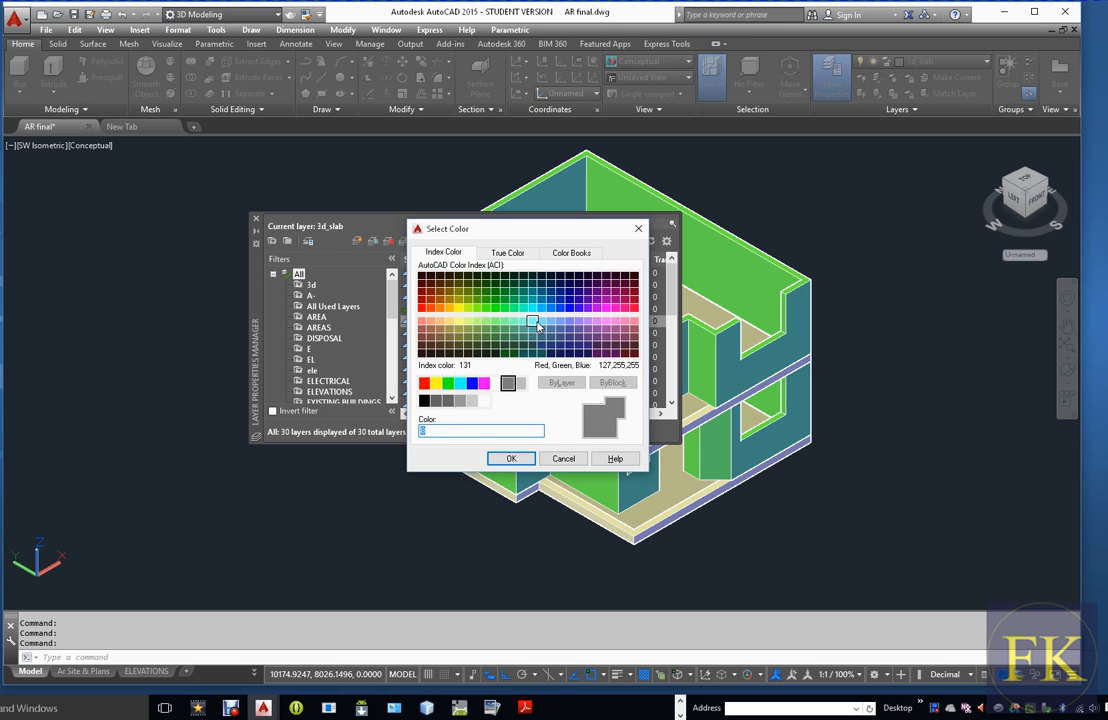
pyautogui.click(496, 384)
pyautogui.click(510, 458)
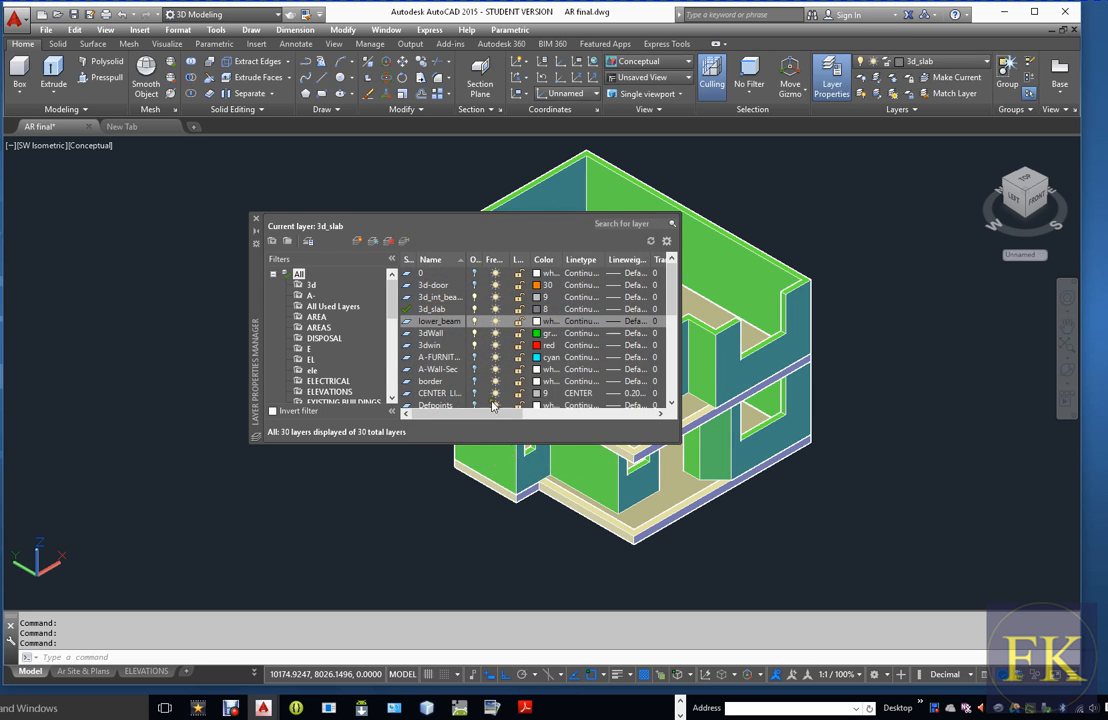
pyautogui.click(254, 219)
pyautogui.press('Escape')
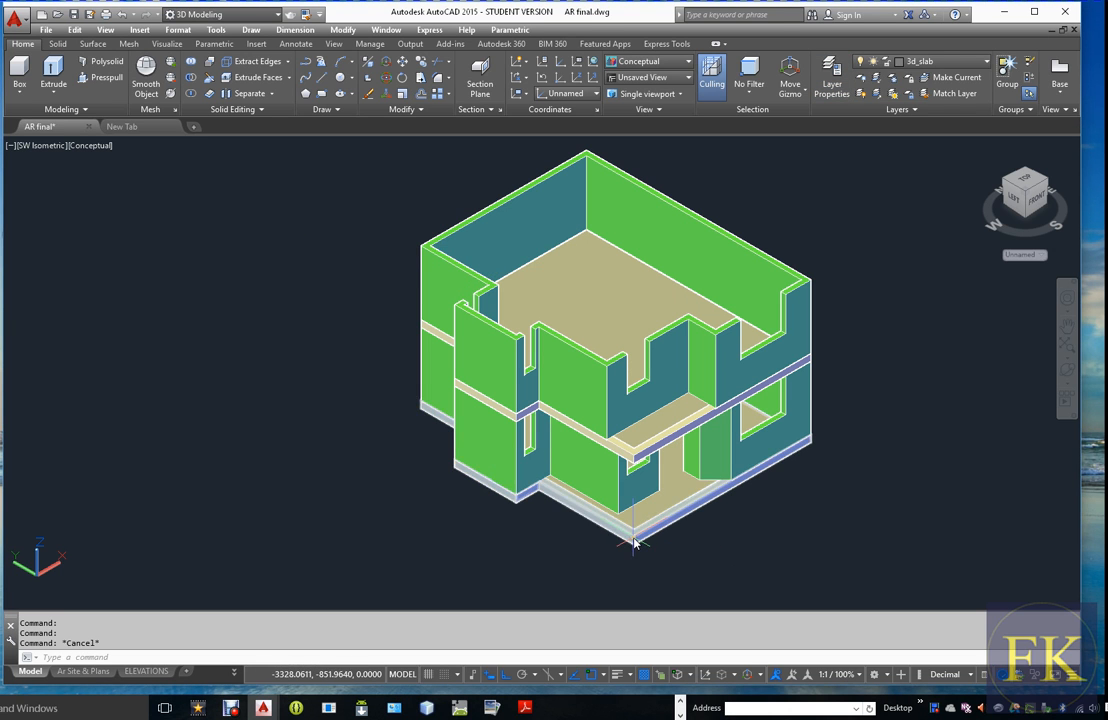
pyautogui.click(634, 543)
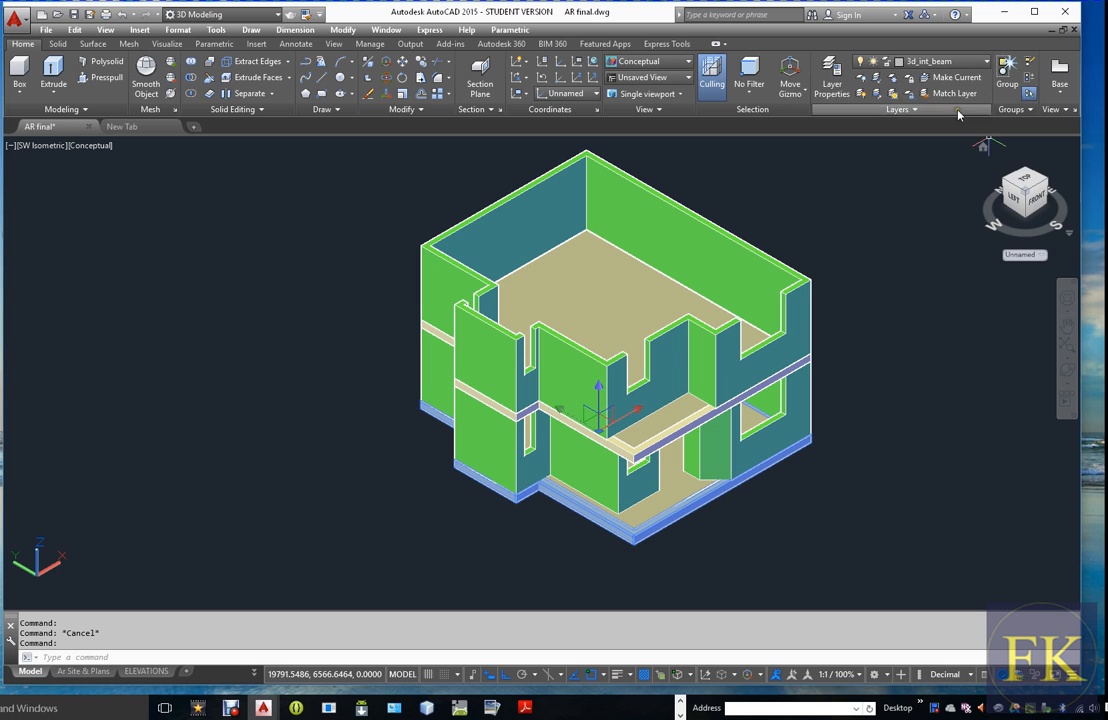
pyautogui.click(986, 62)
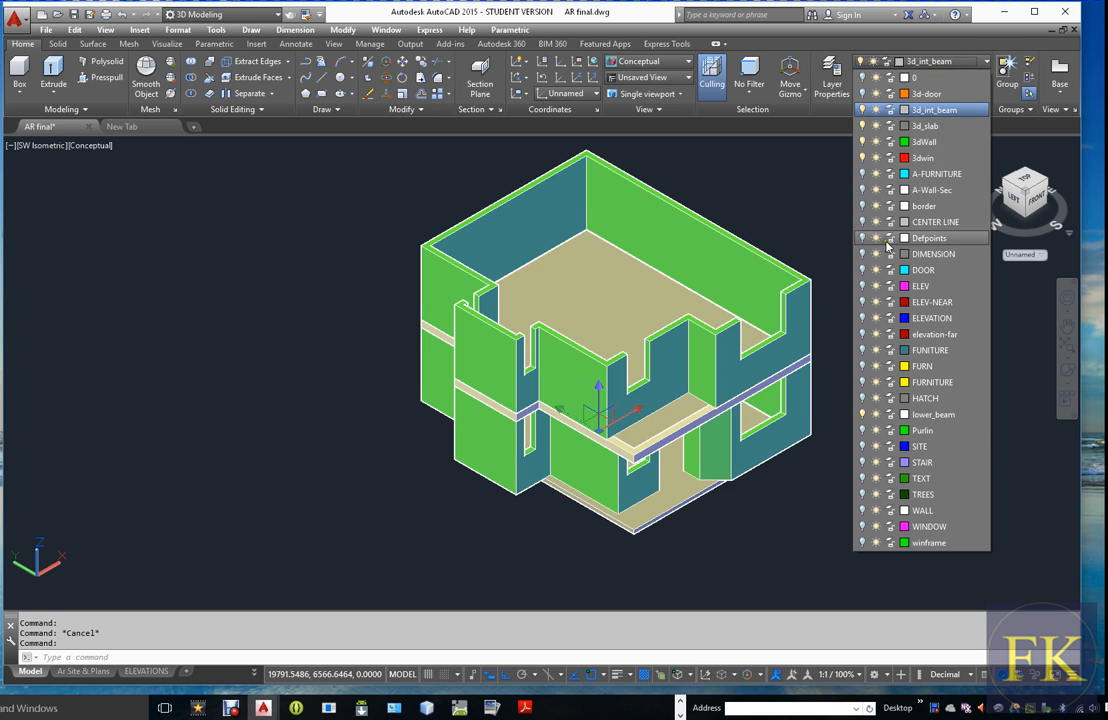
pyautogui.click(807, 128)
# Create a new layer named 3d_lower_beam
pyautogui.click(831, 78)
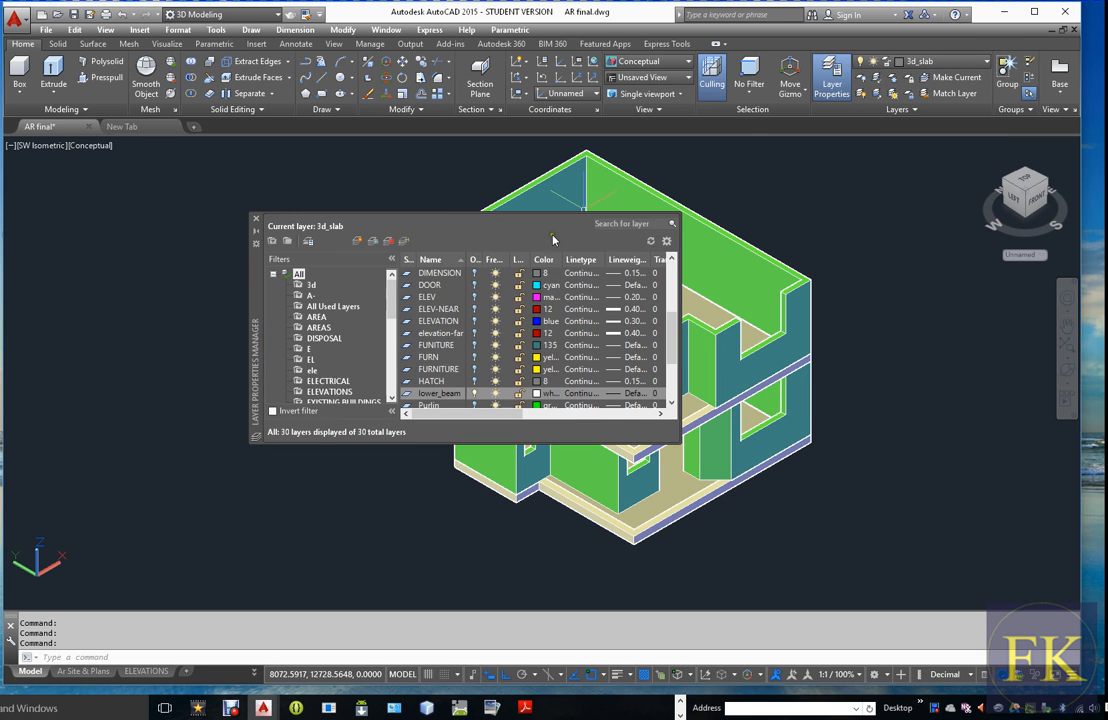
pyautogui.click(374, 241)
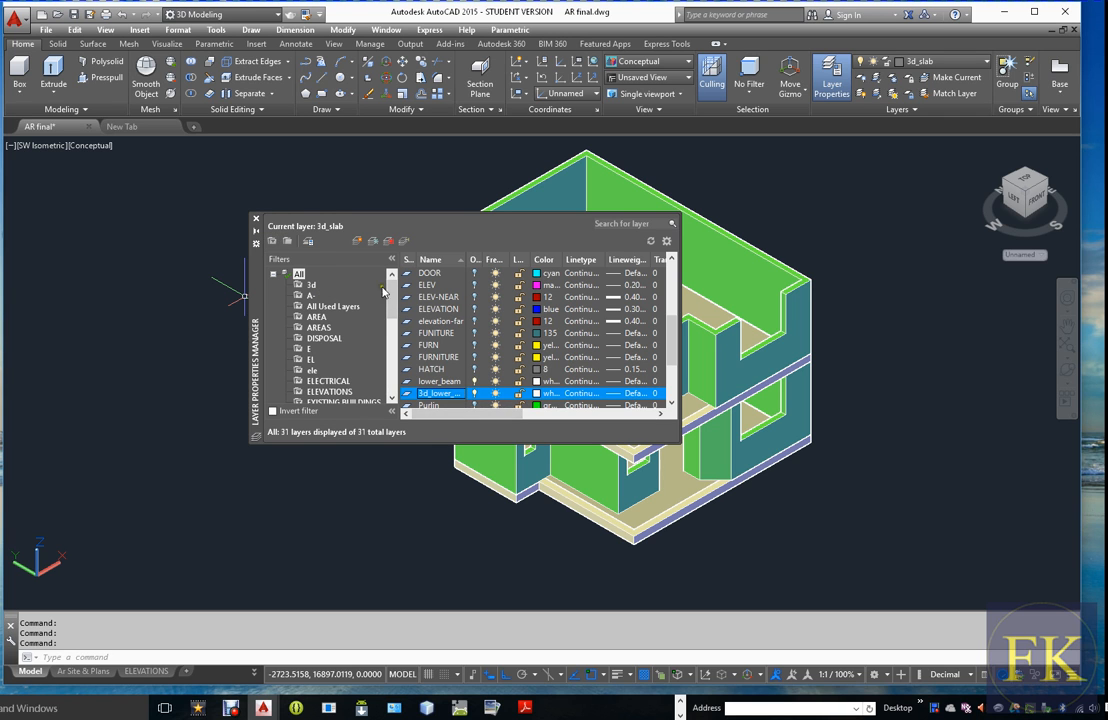
pyautogui.click(257, 219)
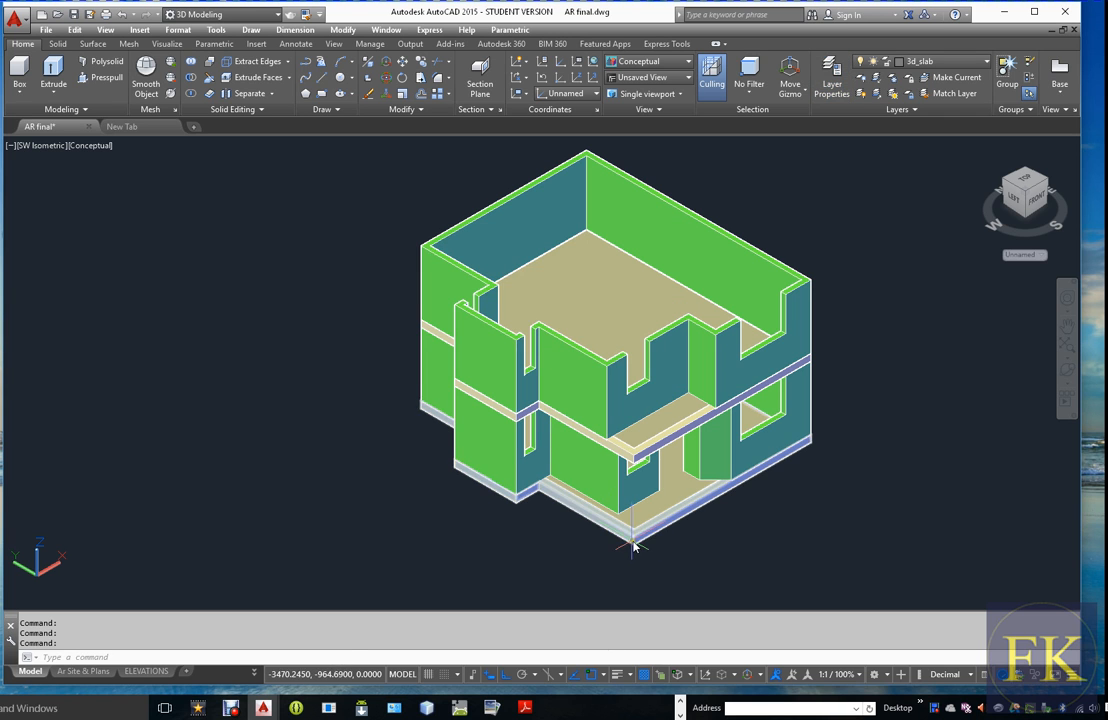
# Assign the copied beam ring at the base of the ground floor walls to the 3d_lower_beam layer
pyautogui.click(631, 542)
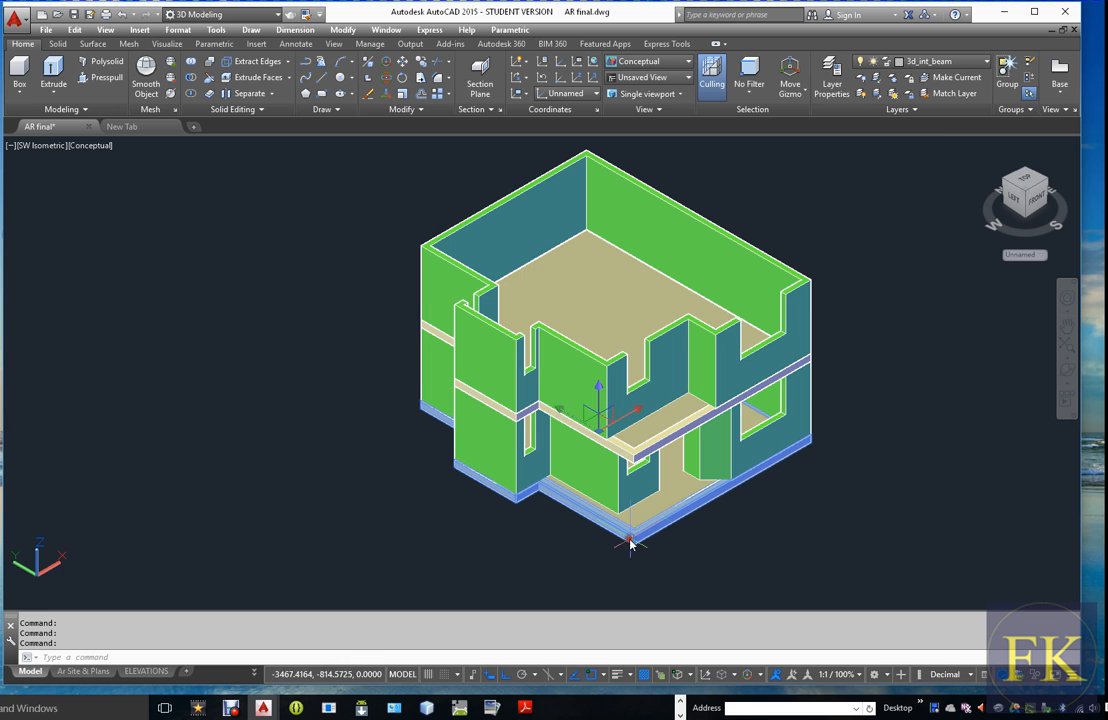
pyautogui.click(986, 62)
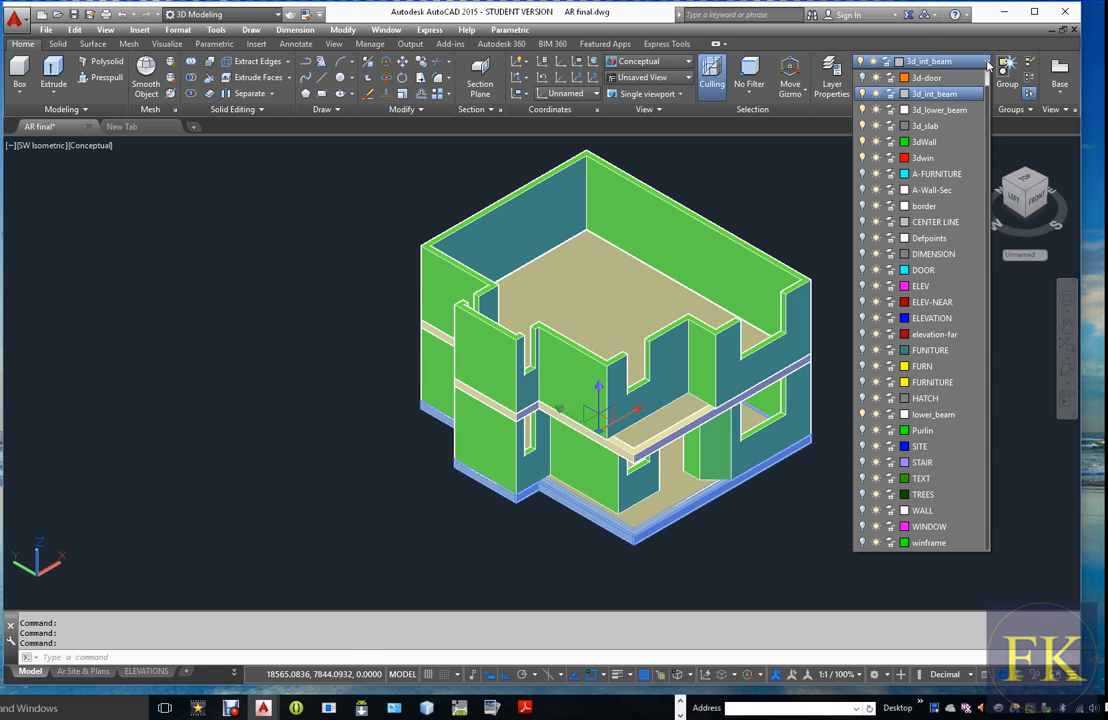
pyautogui.click(936, 112)
pyautogui.press('Escape')
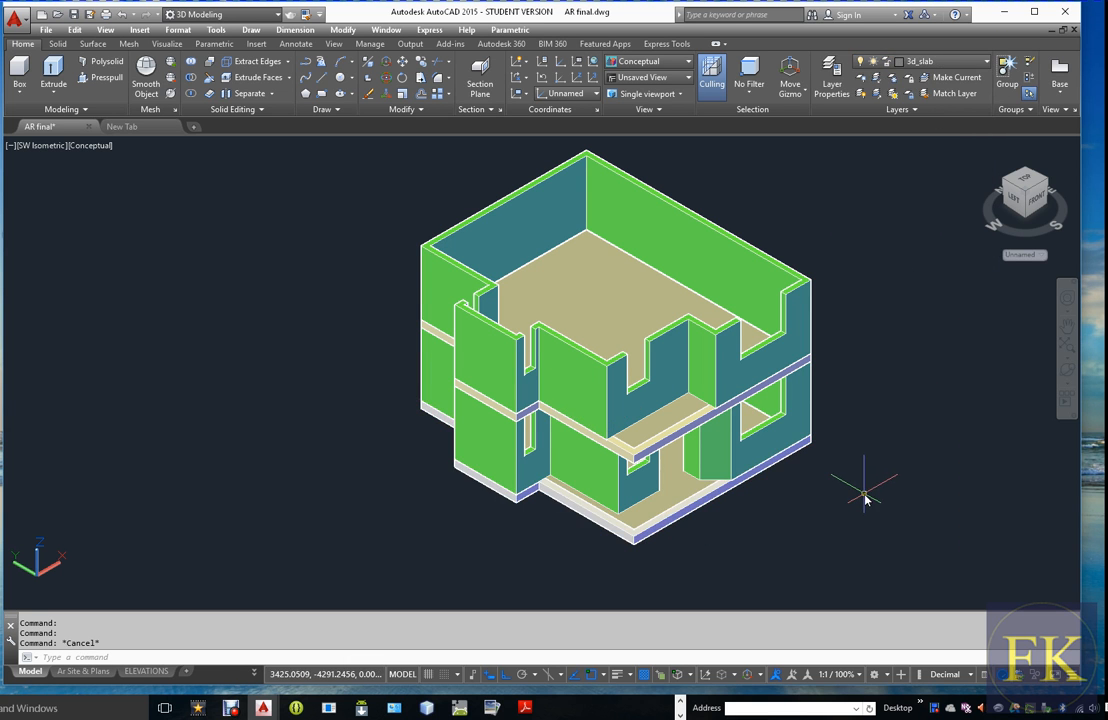
# Check which layers the bottom beam ring and ground floor slab are on, and look over the ground floor
pyautogui.scroll(4, 640, 555)
pyautogui.click(653, 508)
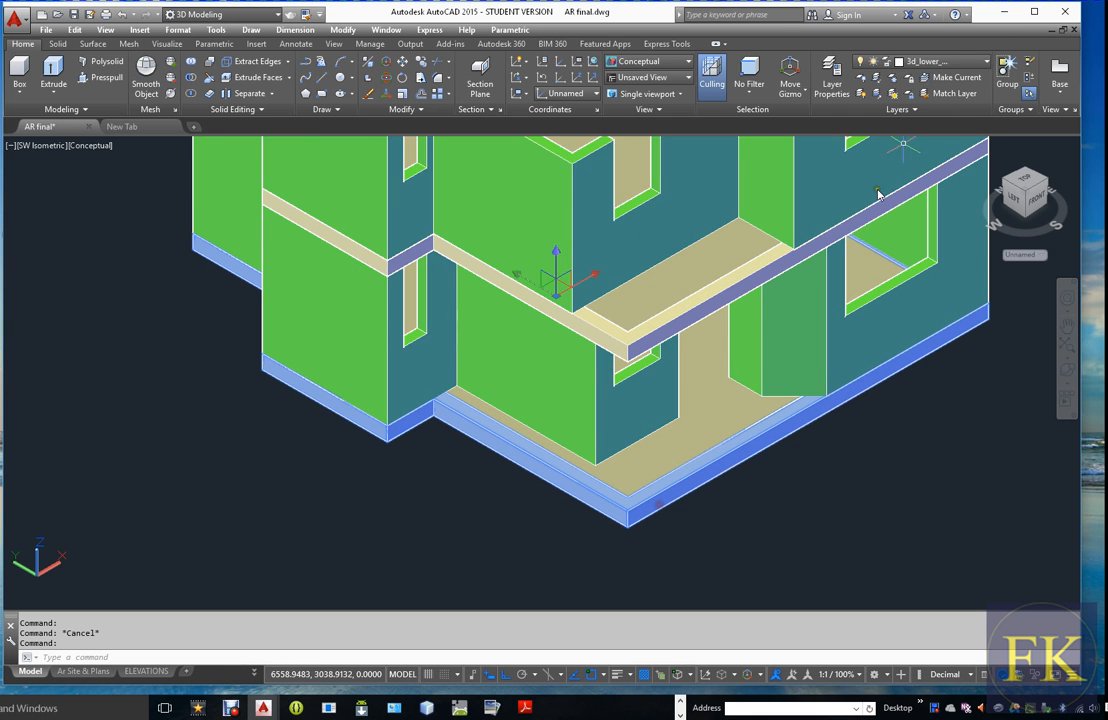
pyautogui.press('Escape')
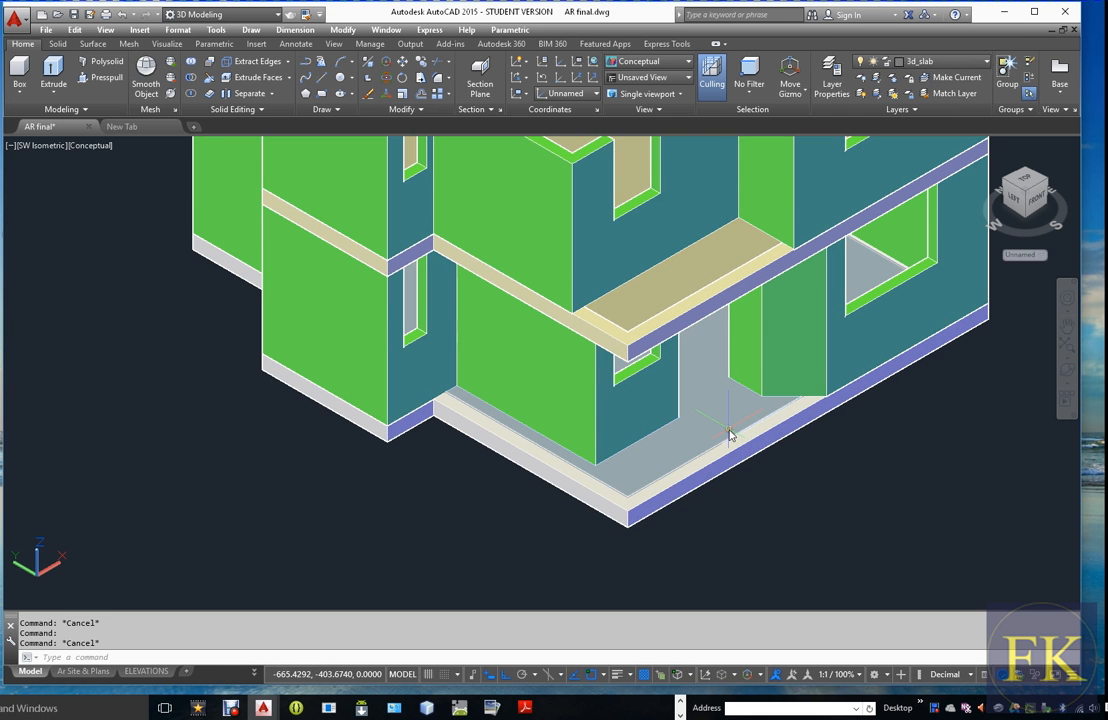
pyautogui.click(729, 432)
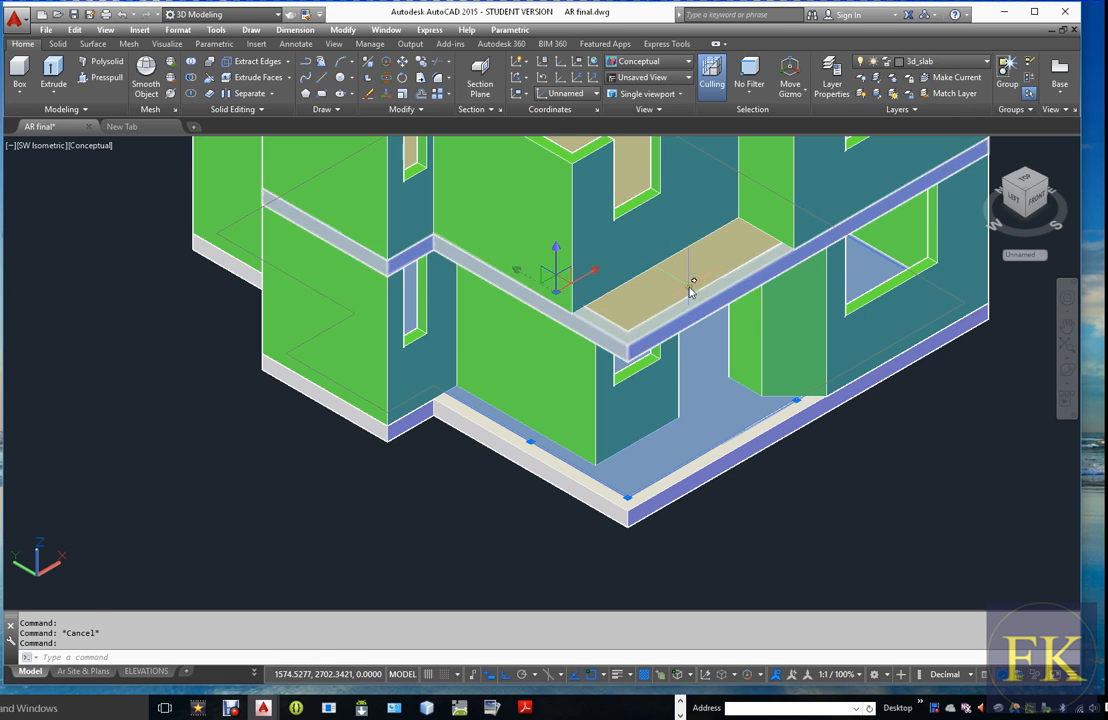
pyautogui.press('Escape')
pyautogui.scroll(-5, 673, 428)
pyautogui.scroll(4, 640, 447)
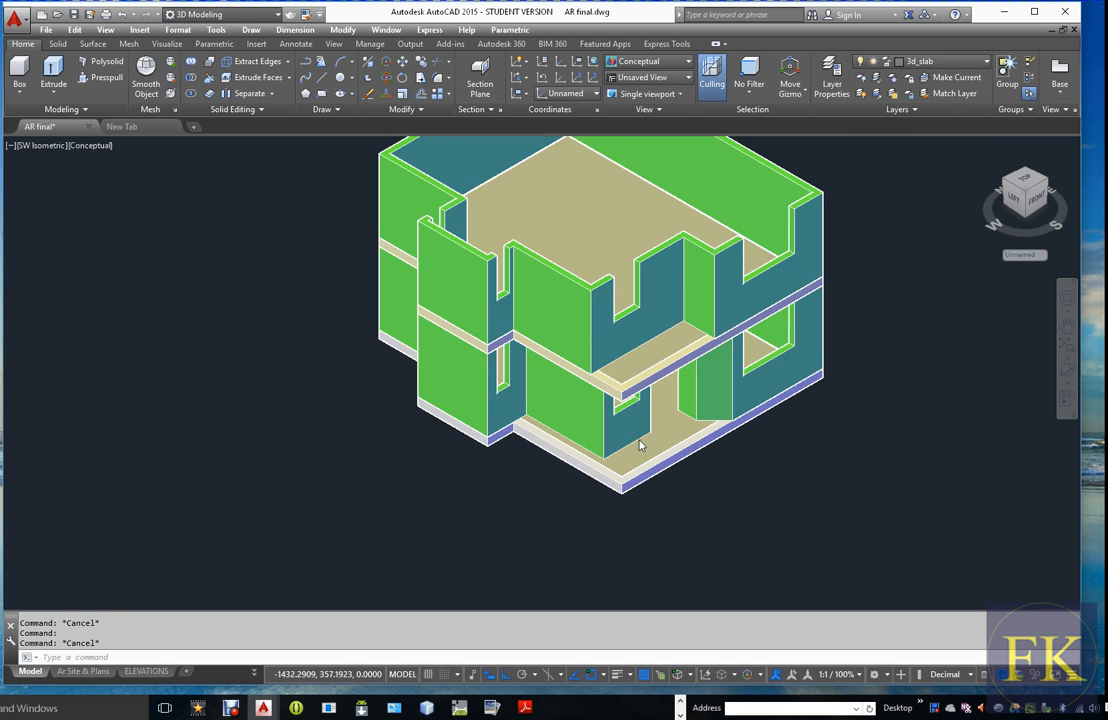
pyautogui.scroll(-3, 673, 408)
pyautogui.scroll(2, 695, 410)
pyautogui.click(760, 378)
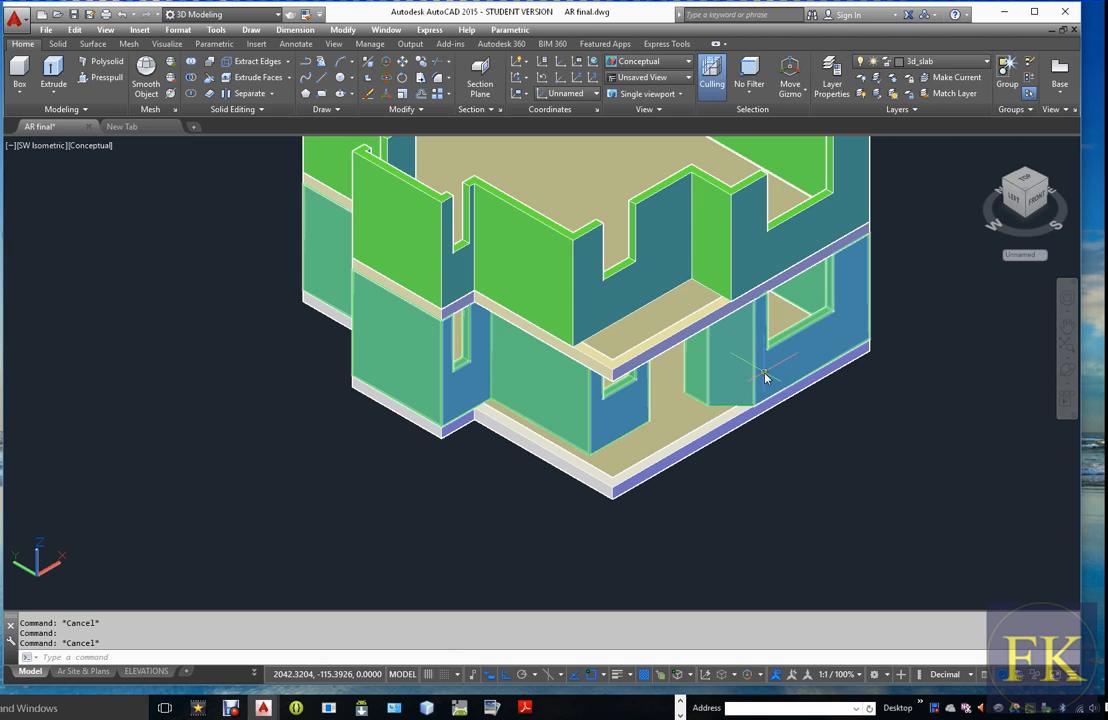
pyautogui.press('Escape')
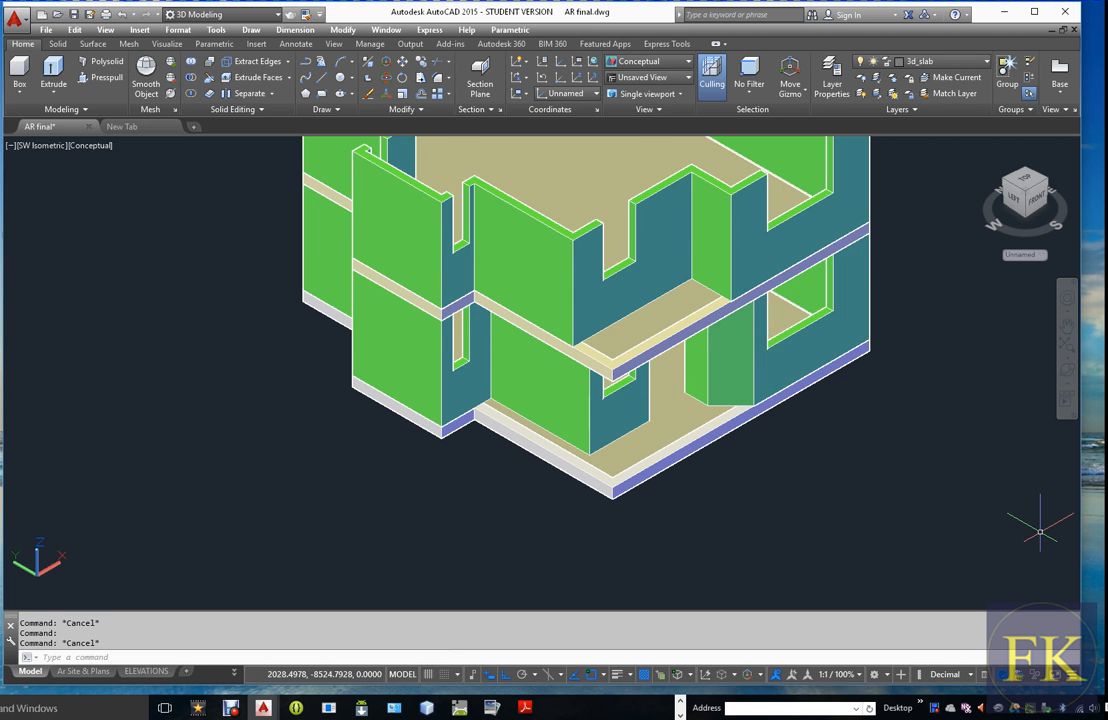
# Move the bottom beam ring and slab from the beam's bottom corner straight up onto the matching top corner of the upper floor walls
pyautogui.scroll(-1, 841, 420)
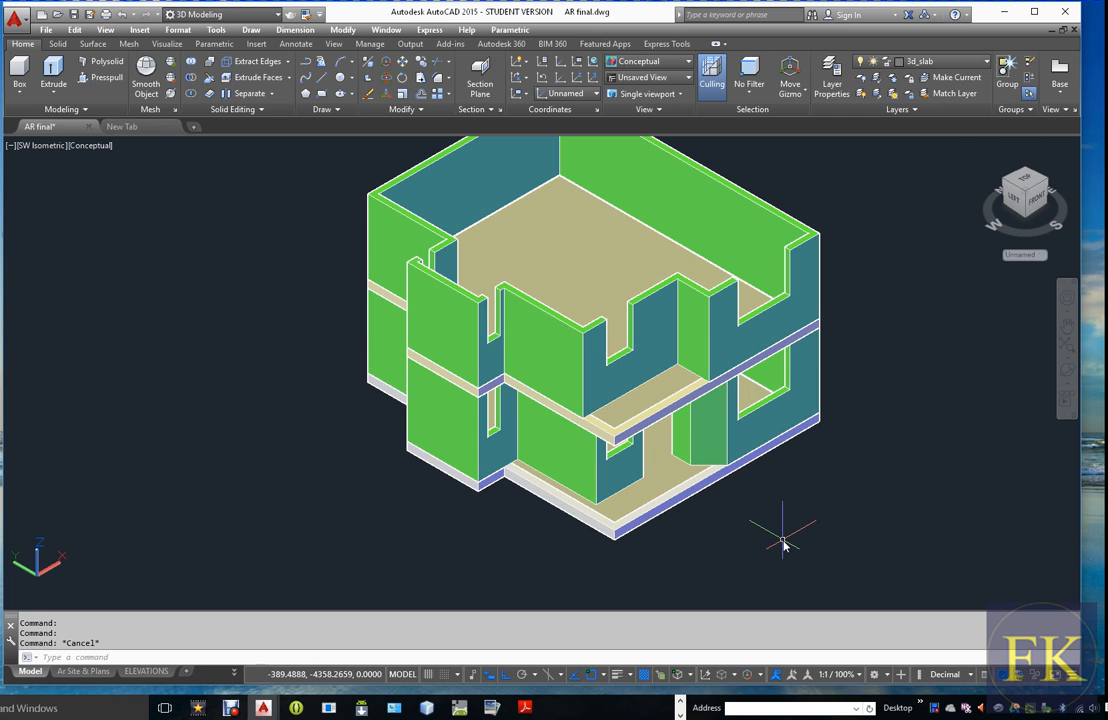
pyautogui.press('Return')
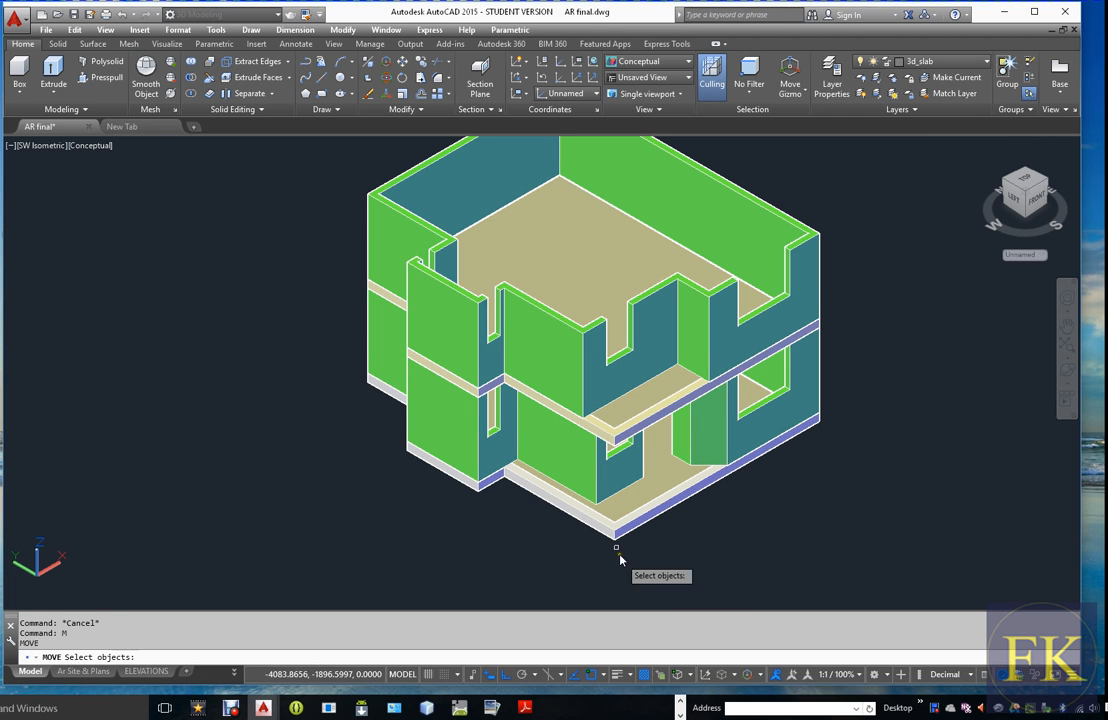
pyautogui.click(619, 527)
pyautogui.click(477, 525)
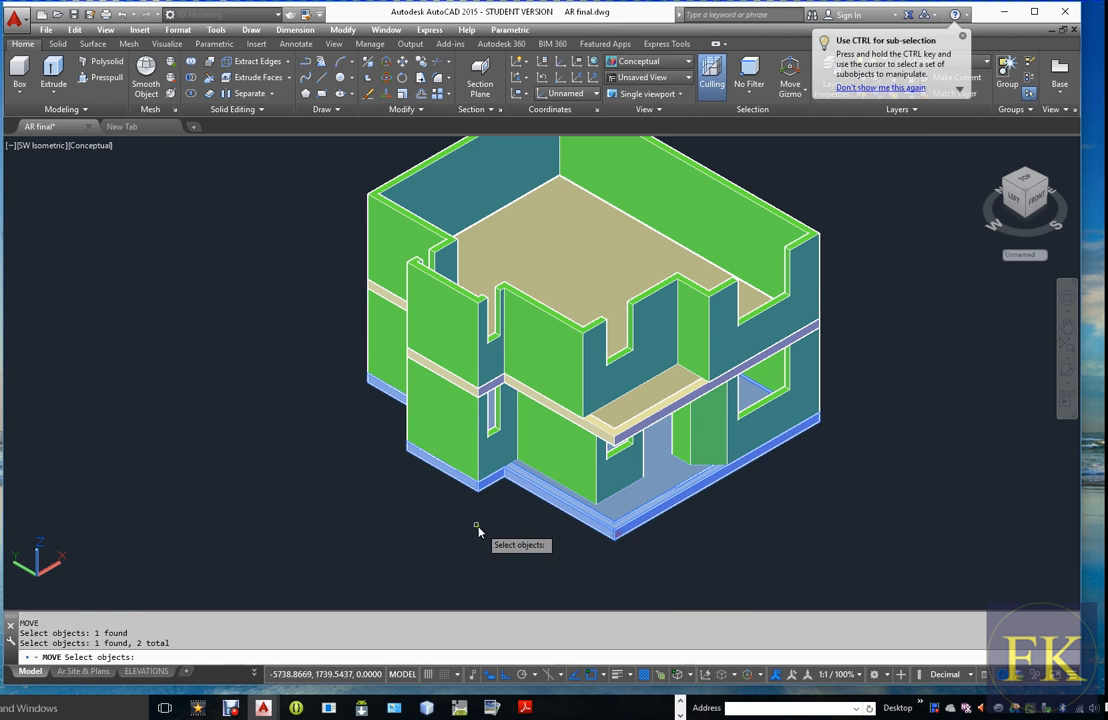
pyautogui.press('Return')
pyautogui.scroll(3, 478, 520)
pyautogui.scroll(-3, 481, 521)
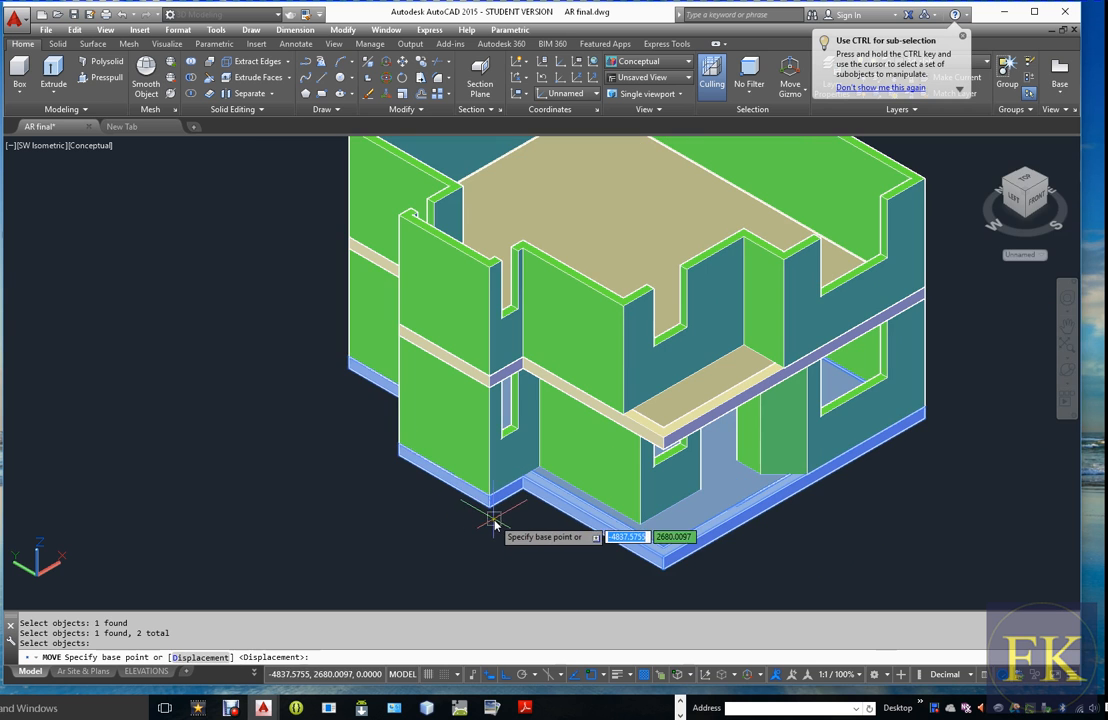
pyautogui.click(489, 515)
pyautogui.scroll(4, 490, 260)
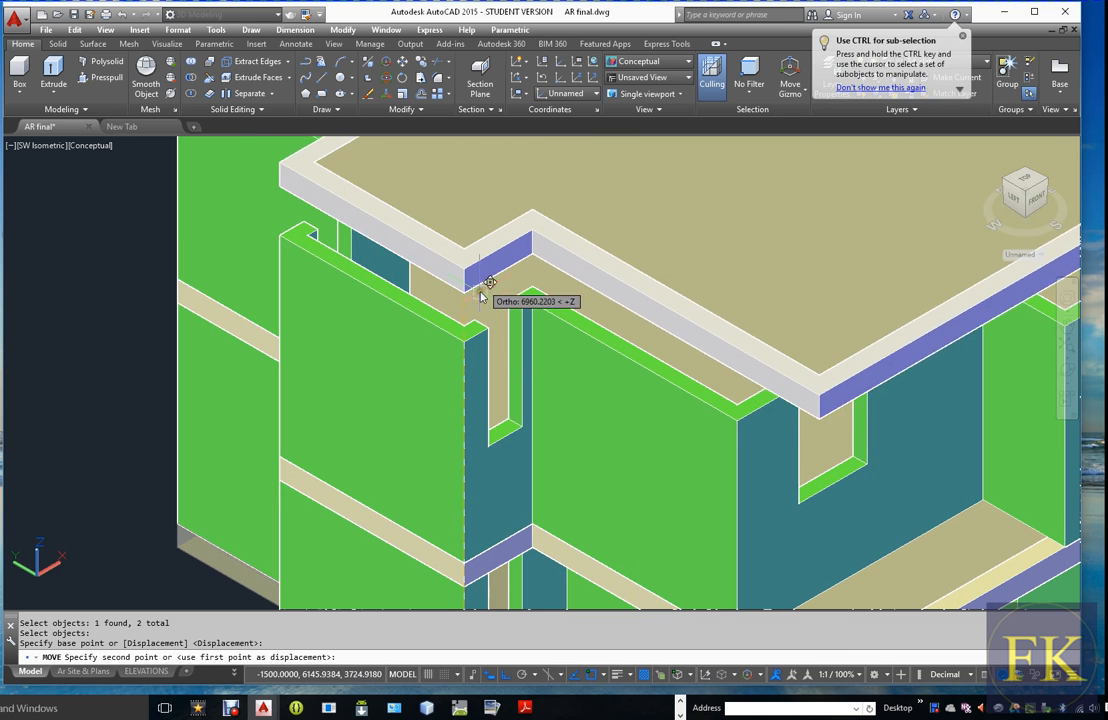
pyautogui.click(466, 320)
pyautogui.scroll(-5, 466, 320)
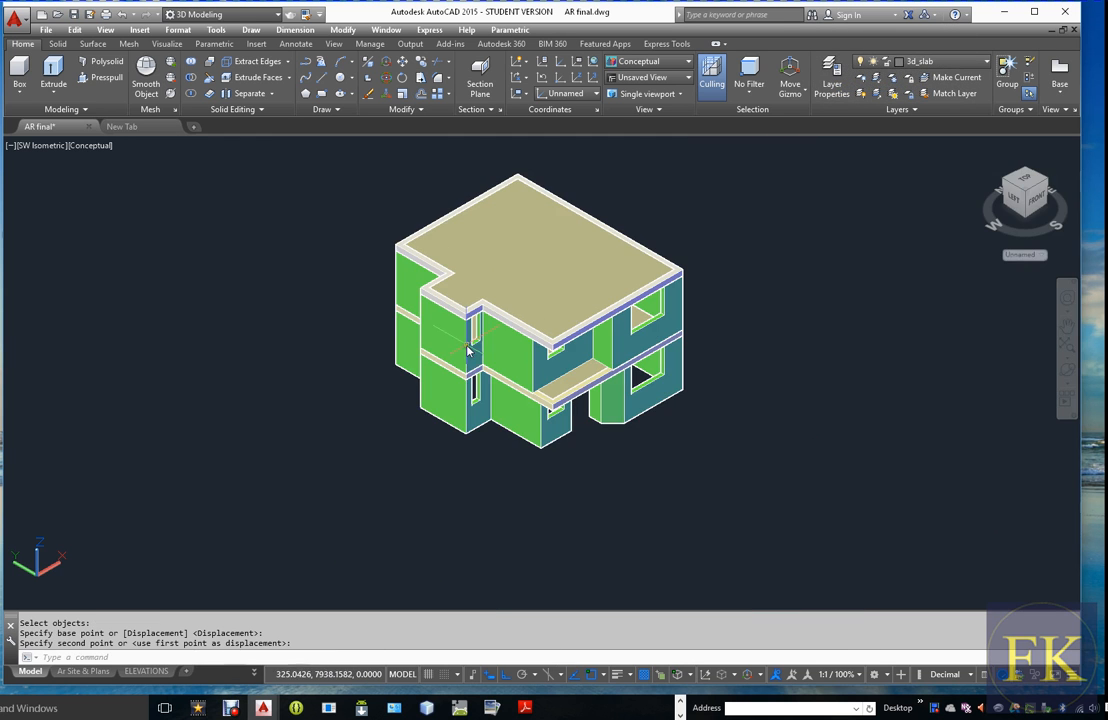
pyautogui.scroll(2, 513, 330)
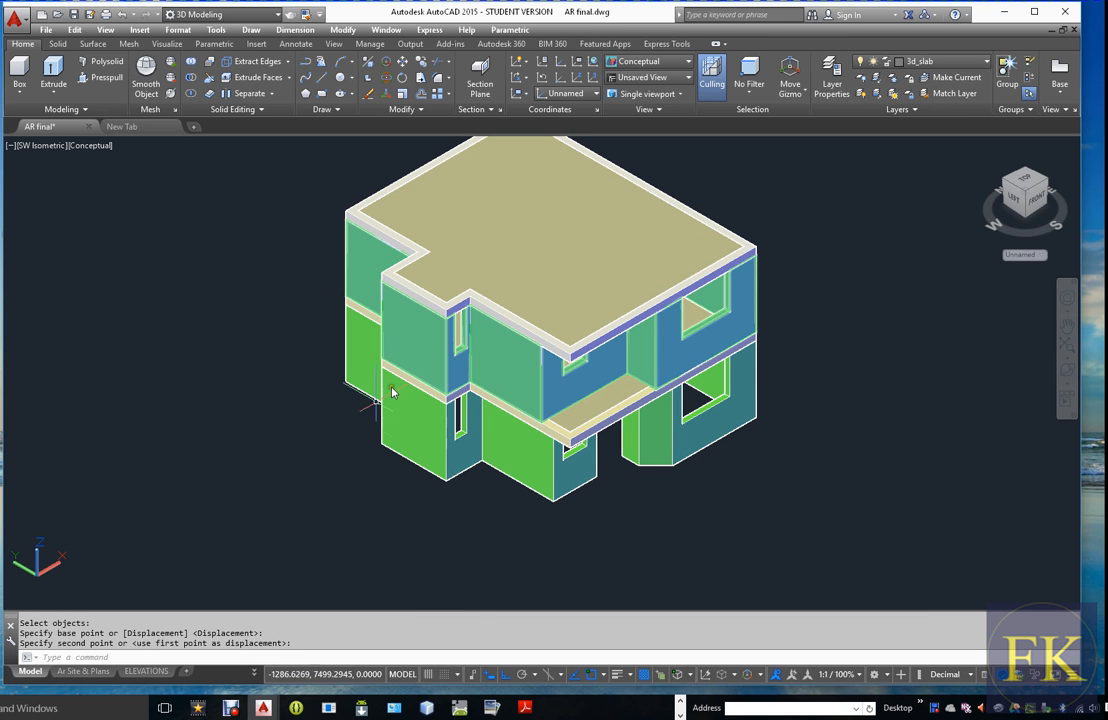
pyautogui.scroll(-3, 590, 315)
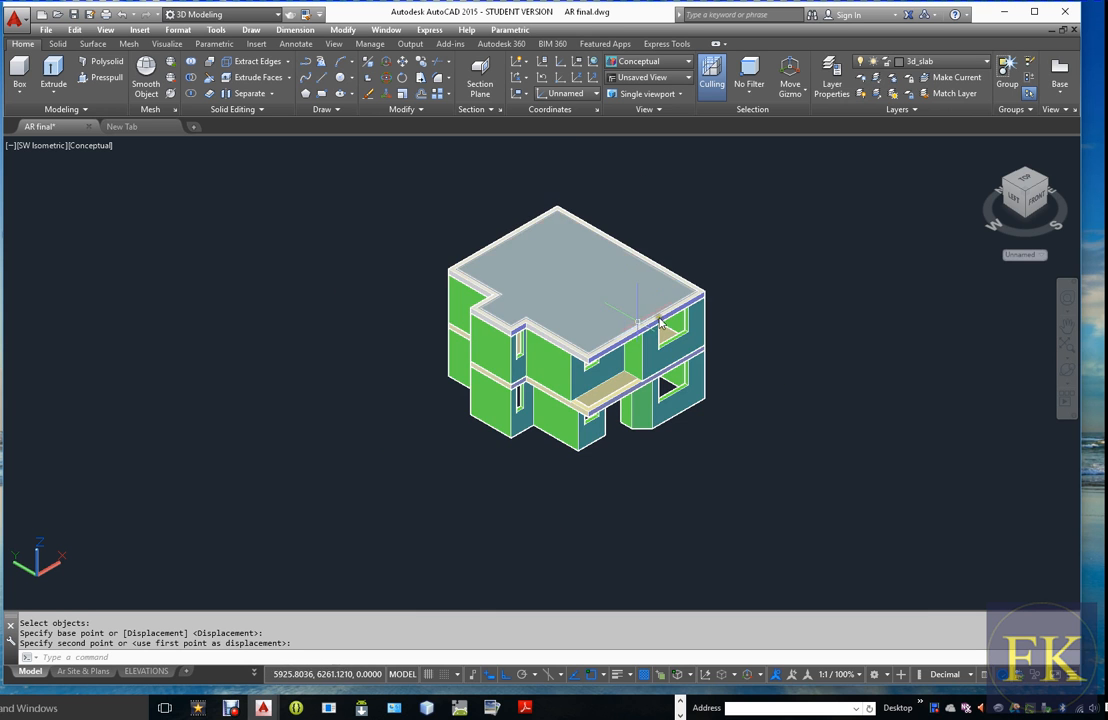
pyautogui.click(586, 306)
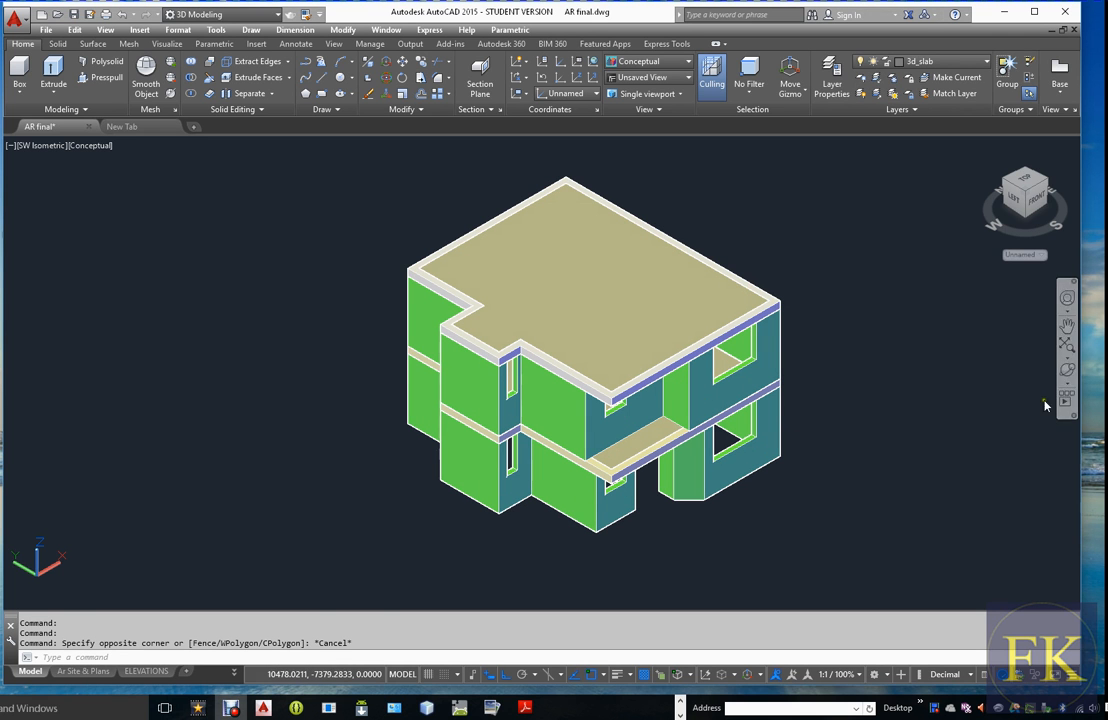
pyautogui.press('Escape')
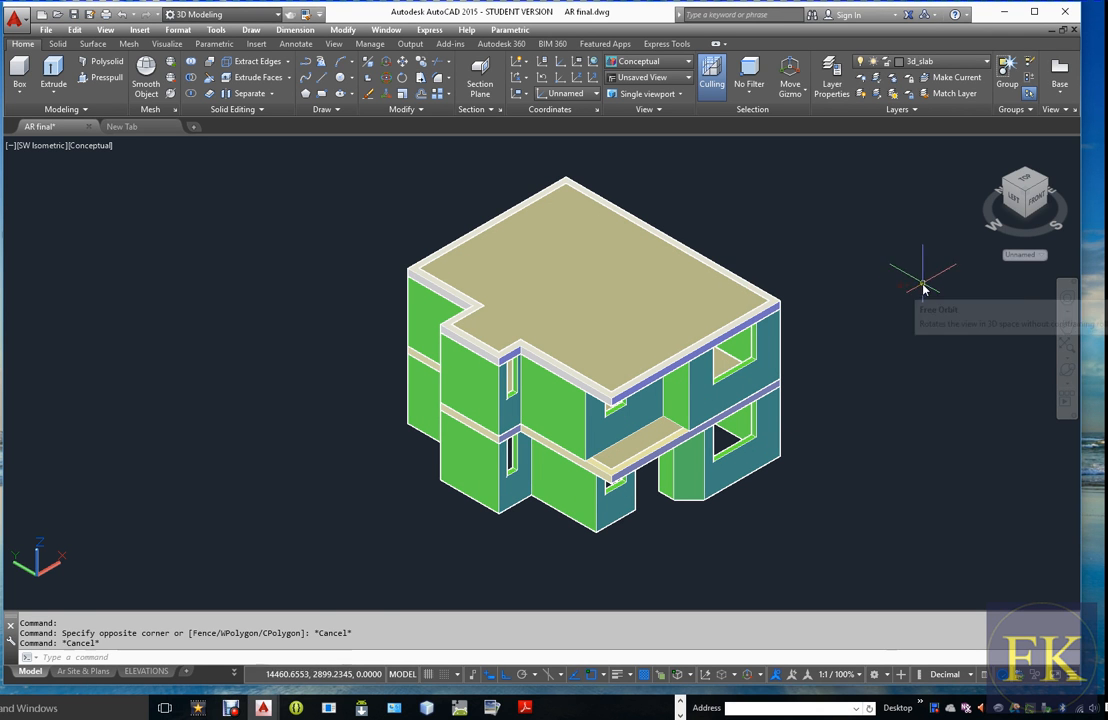
# Turn off the 3dWall layer, keep the current 3d_slab layer on, and turn on the WALL layer for the floor plan
pyautogui.click(987, 63)
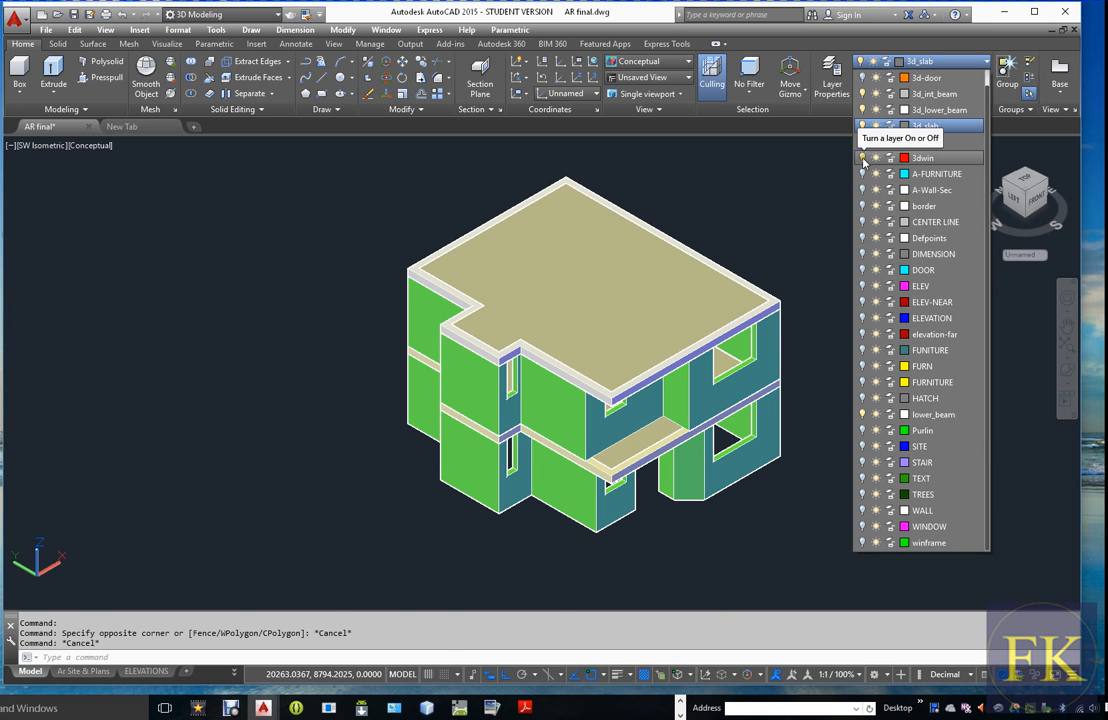
pyautogui.click(862, 142)
pyautogui.click(862, 126)
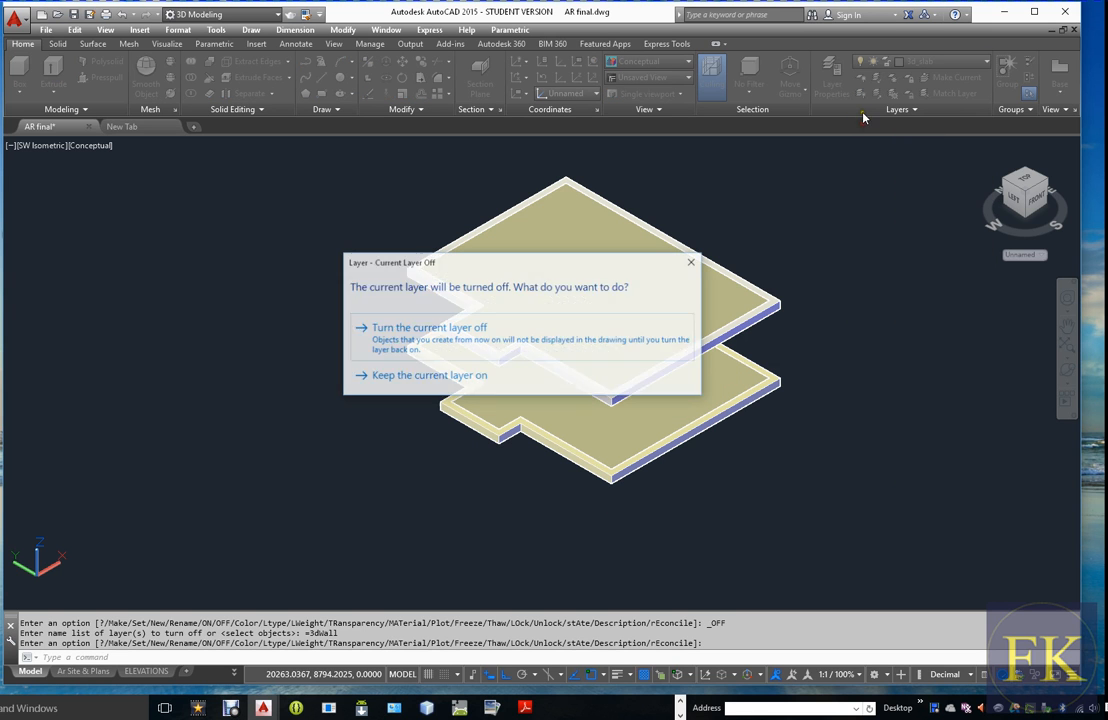
pyautogui.click(498, 372)
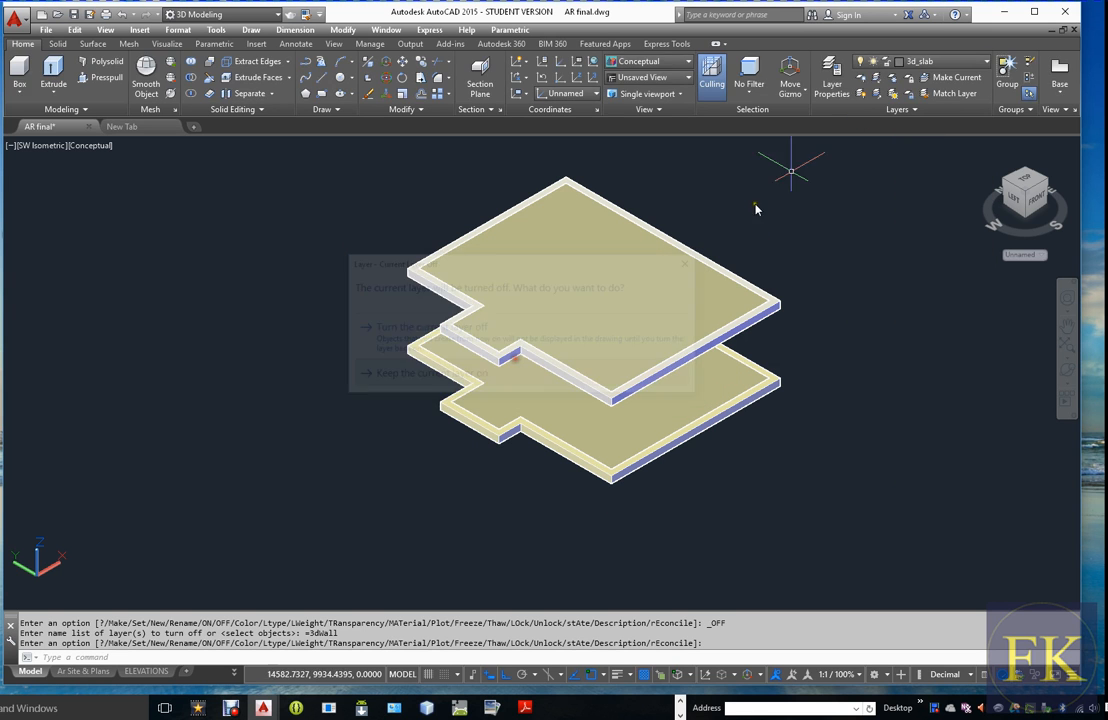
pyautogui.click(940, 61)
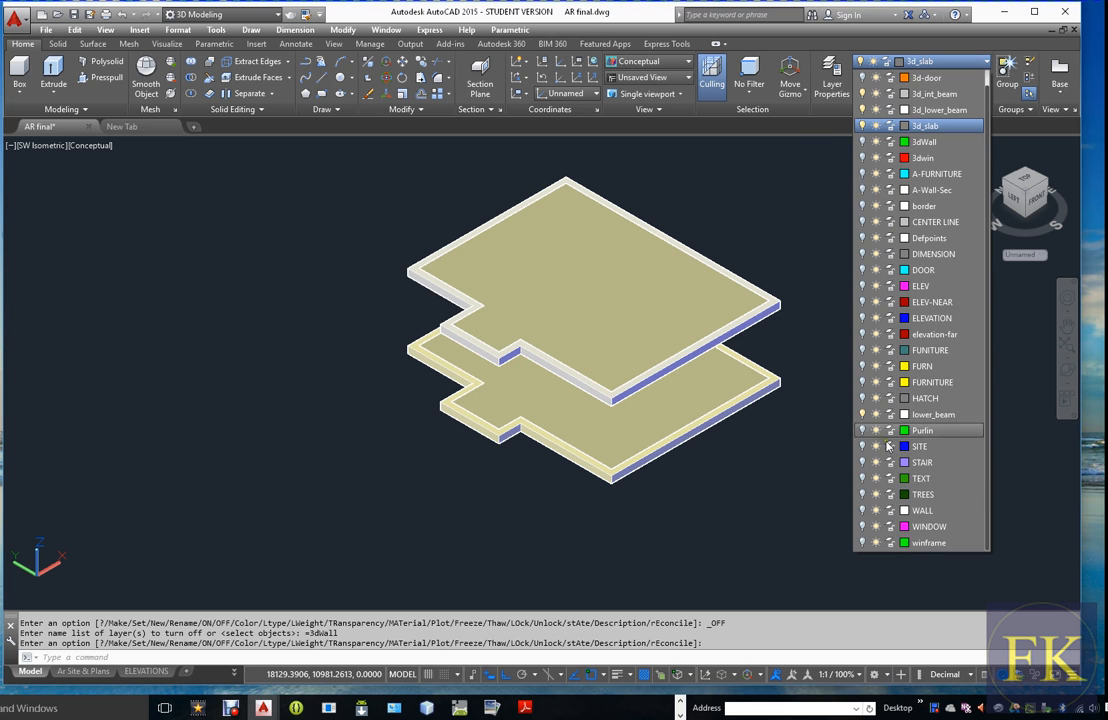
pyautogui.click(863, 511)
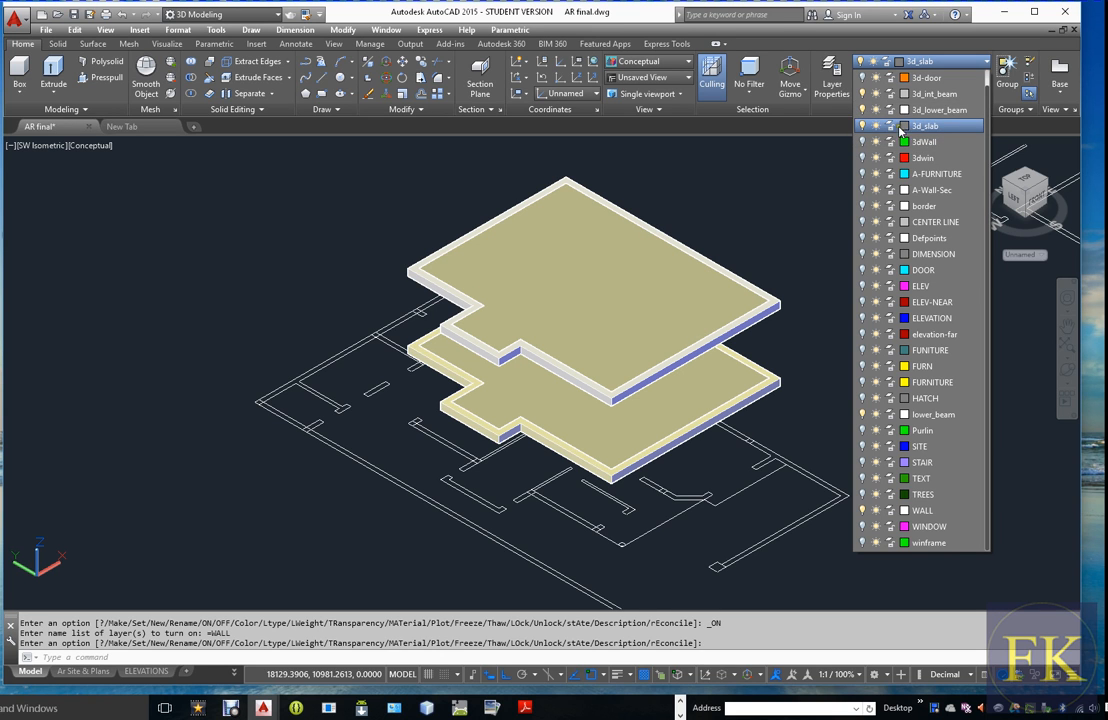
# Create a new layer named 3d_upper_beam with color 9 and make it the current layer
pyautogui.click(840, 84)
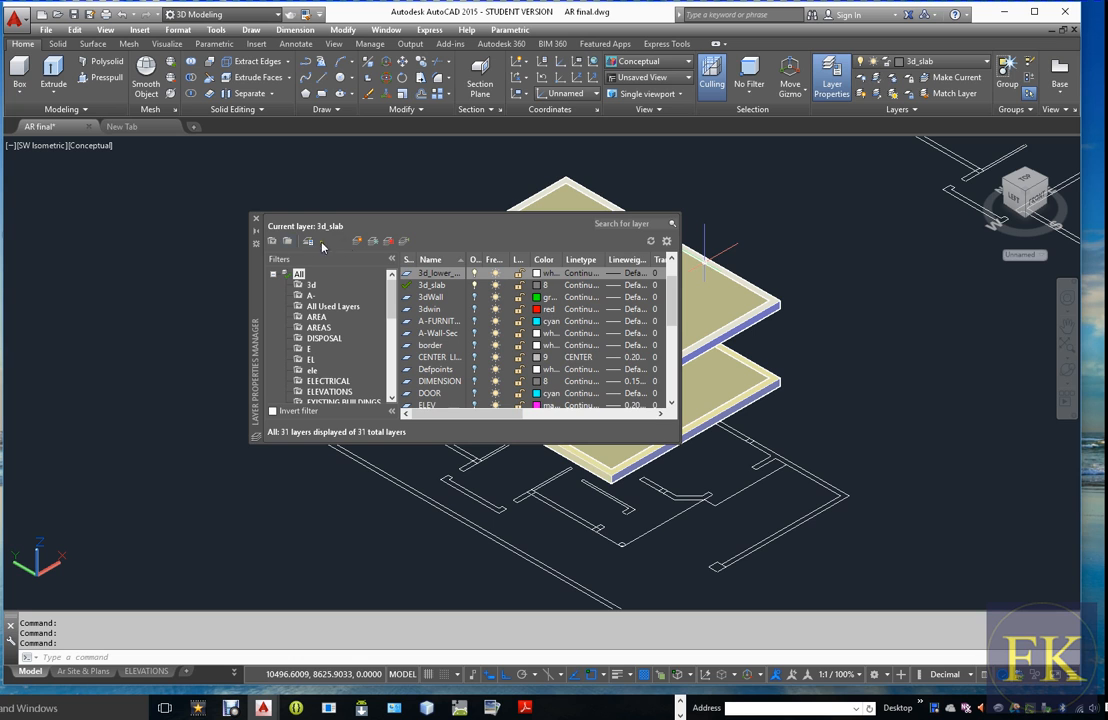
pyautogui.hotkey('alt', 'n')
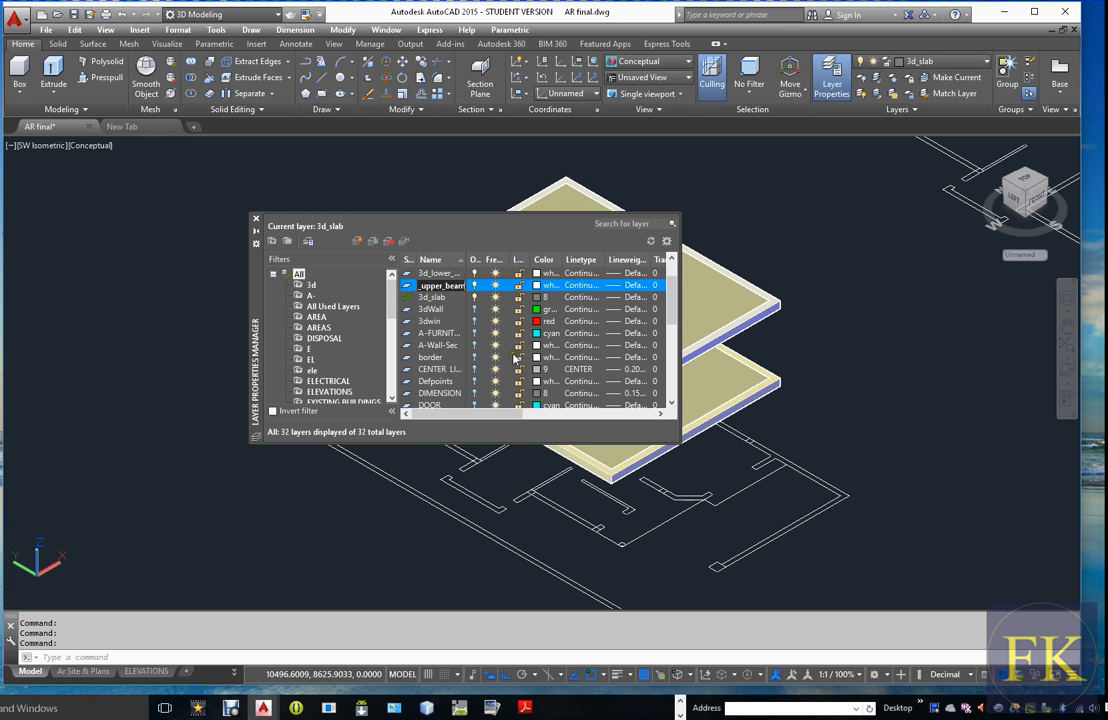
pyautogui.click(537, 286)
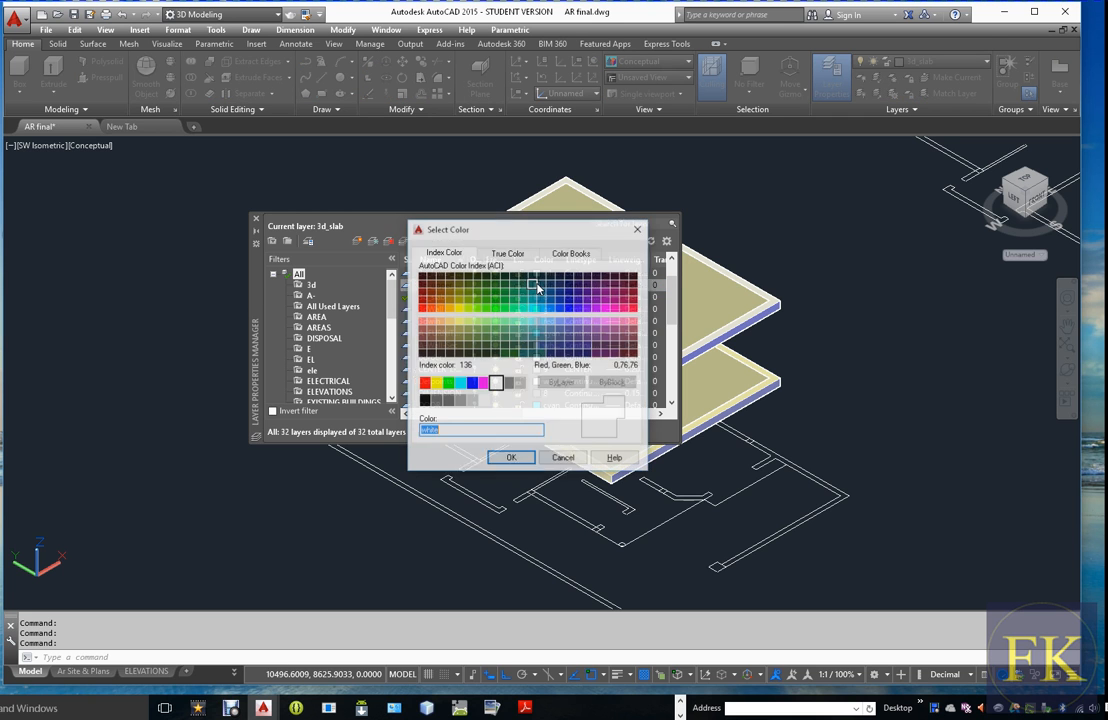
pyautogui.click(522, 388)
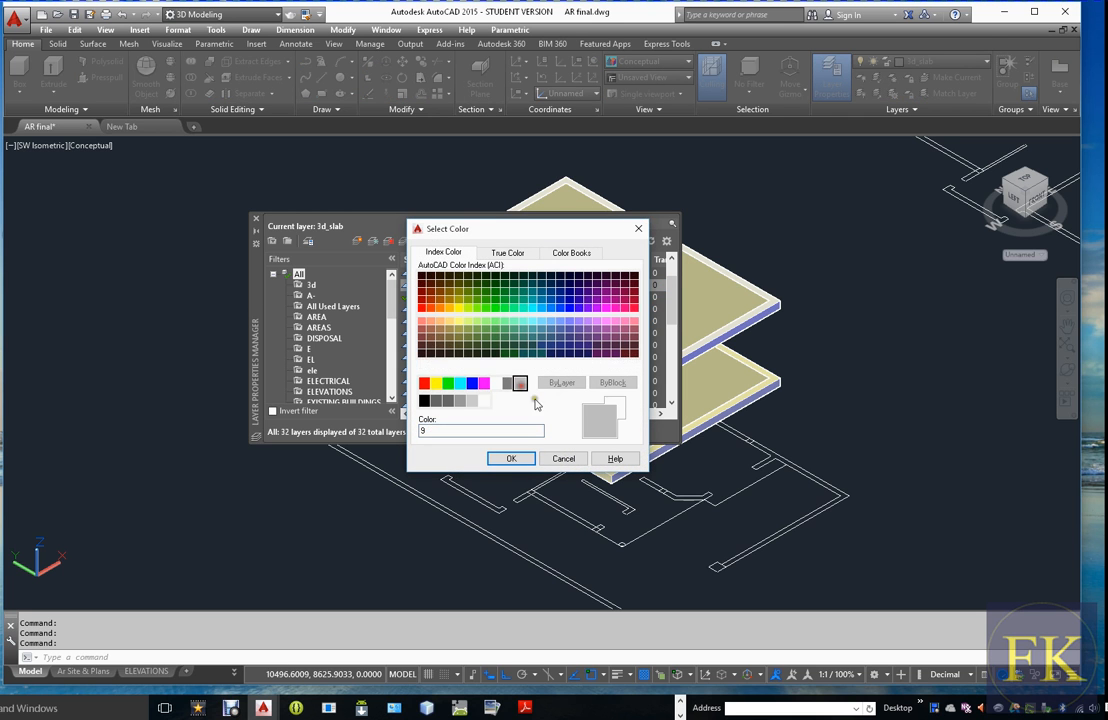
pyautogui.click(503, 457)
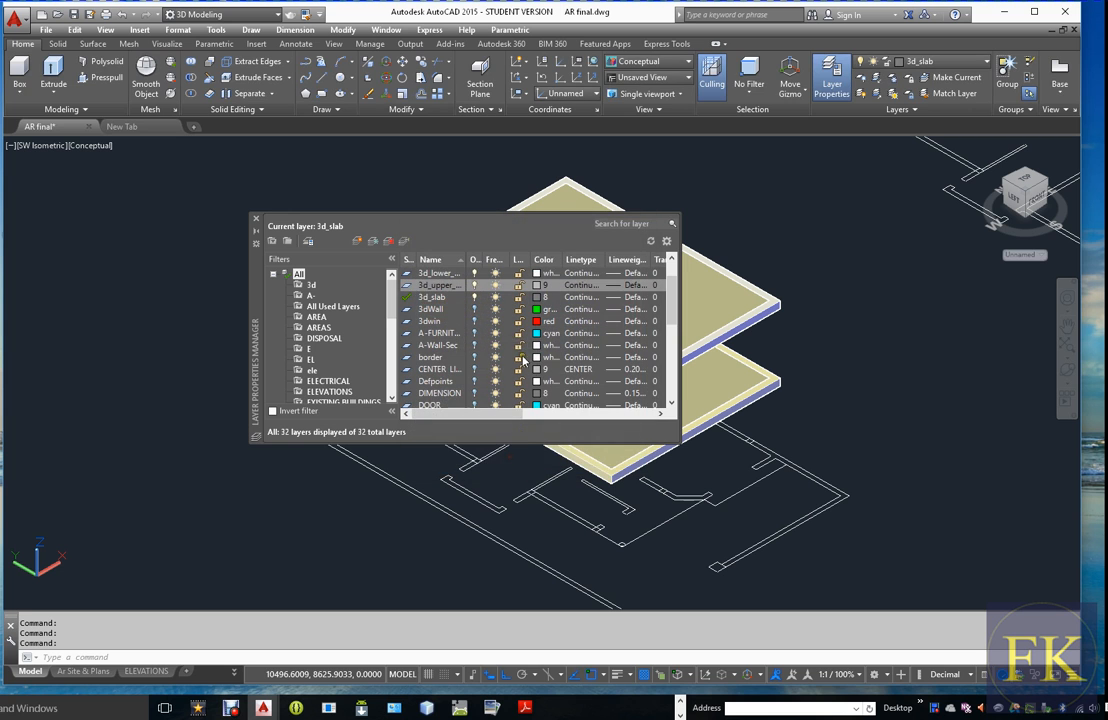
pyautogui.doubleClick(410, 286)
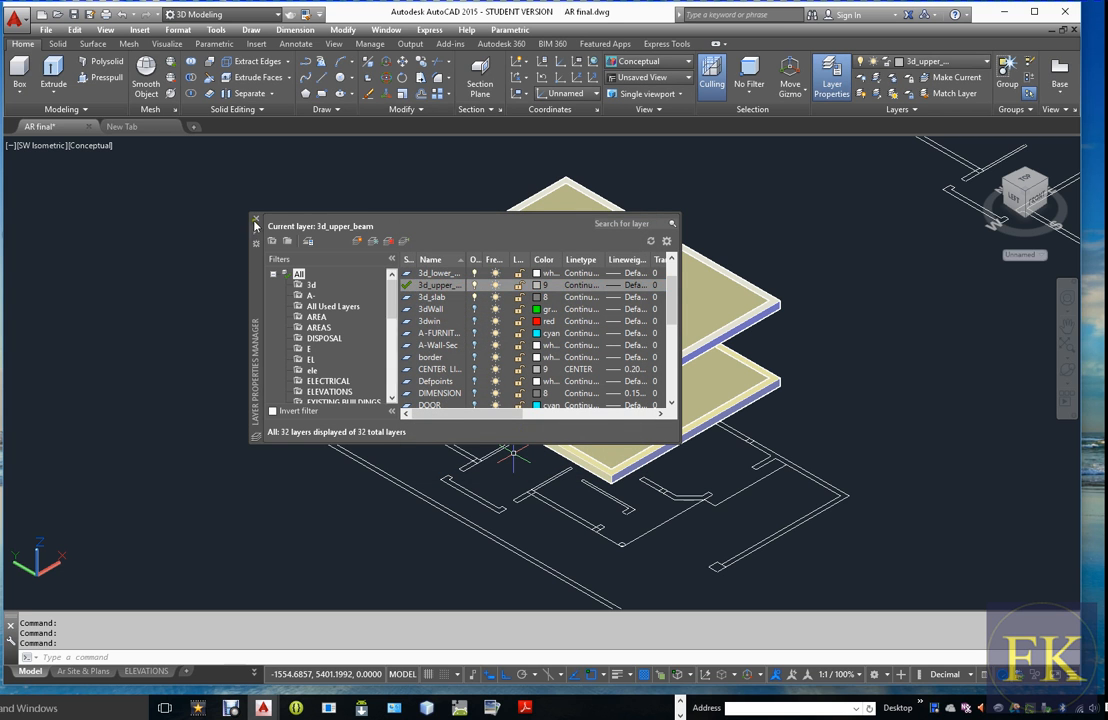
pyautogui.click(256, 218)
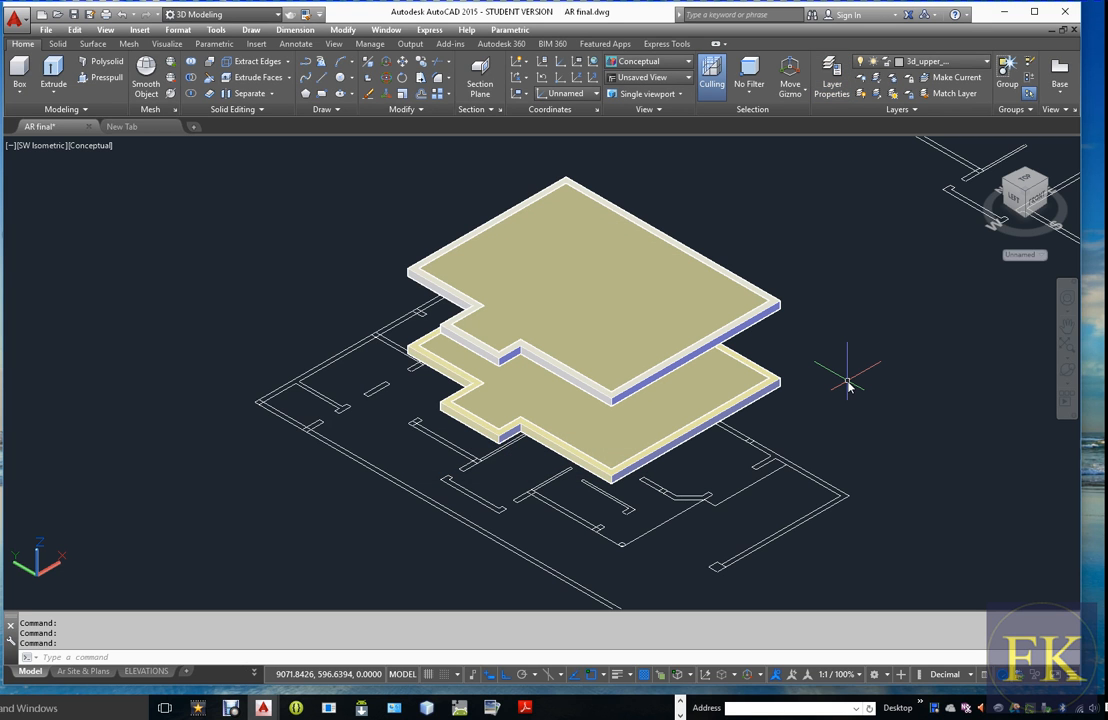
# Turn off the 3d_int_beam, 3d_lower_beam and 3d_slab layers, leaving the floor plan walls on
pyautogui.click(930, 61)
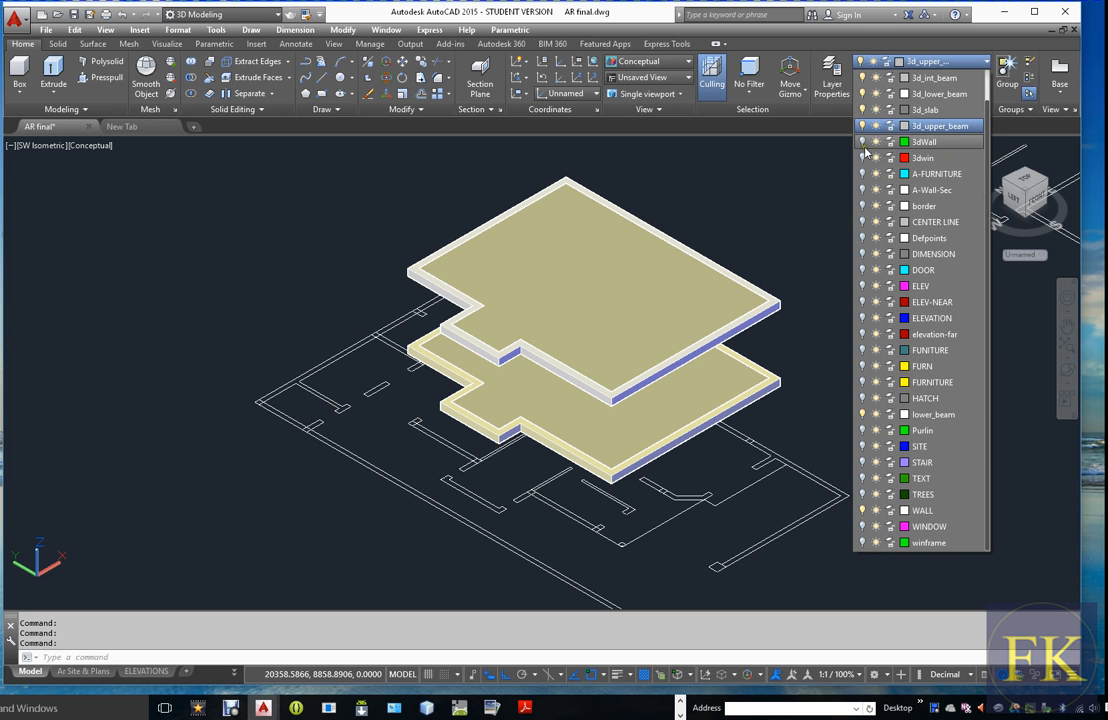
pyautogui.click(862, 78)
pyautogui.click(862, 94)
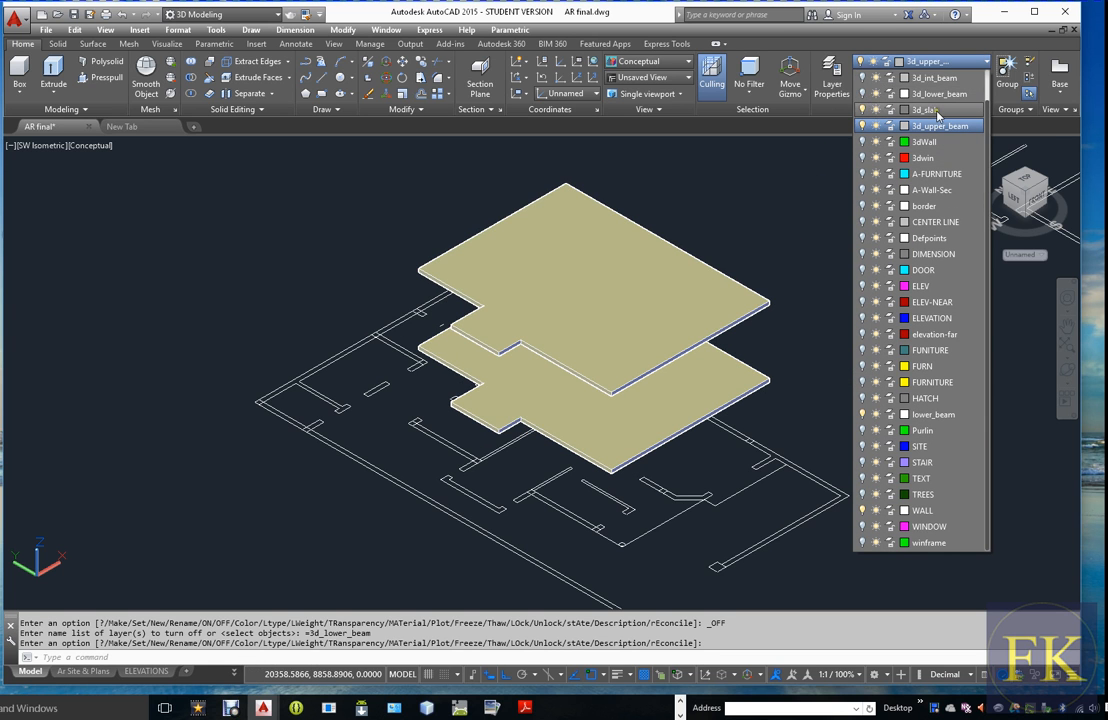
pyautogui.click(863, 110)
pyautogui.press('Escape')
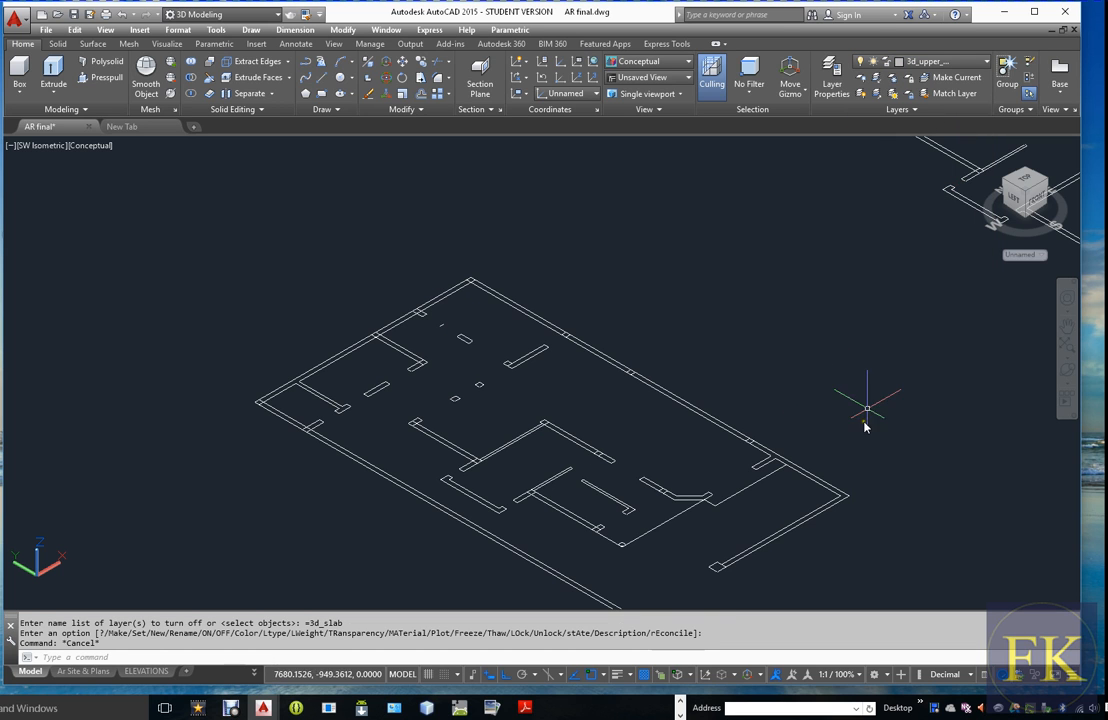
# Start a line outline at the house's west outer wall corner and trace the first recess and the projecting room's outer corners
pyautogui.scroll(-2, 882, 385)
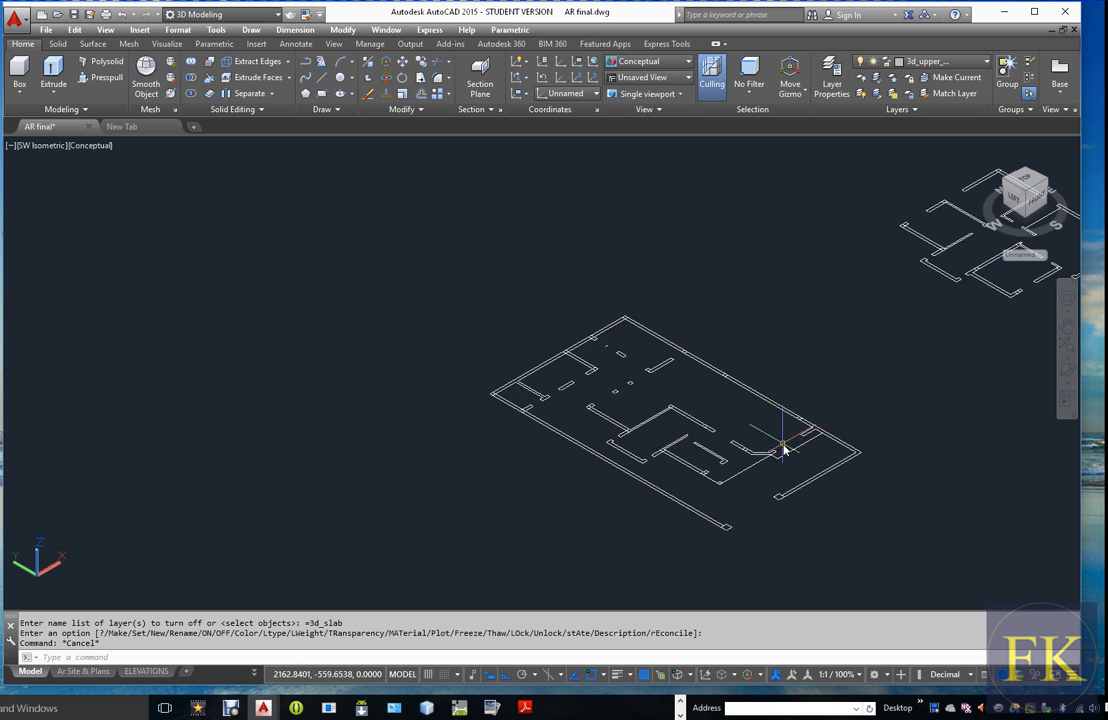
pyautogui.scroll(3, 783, 450)
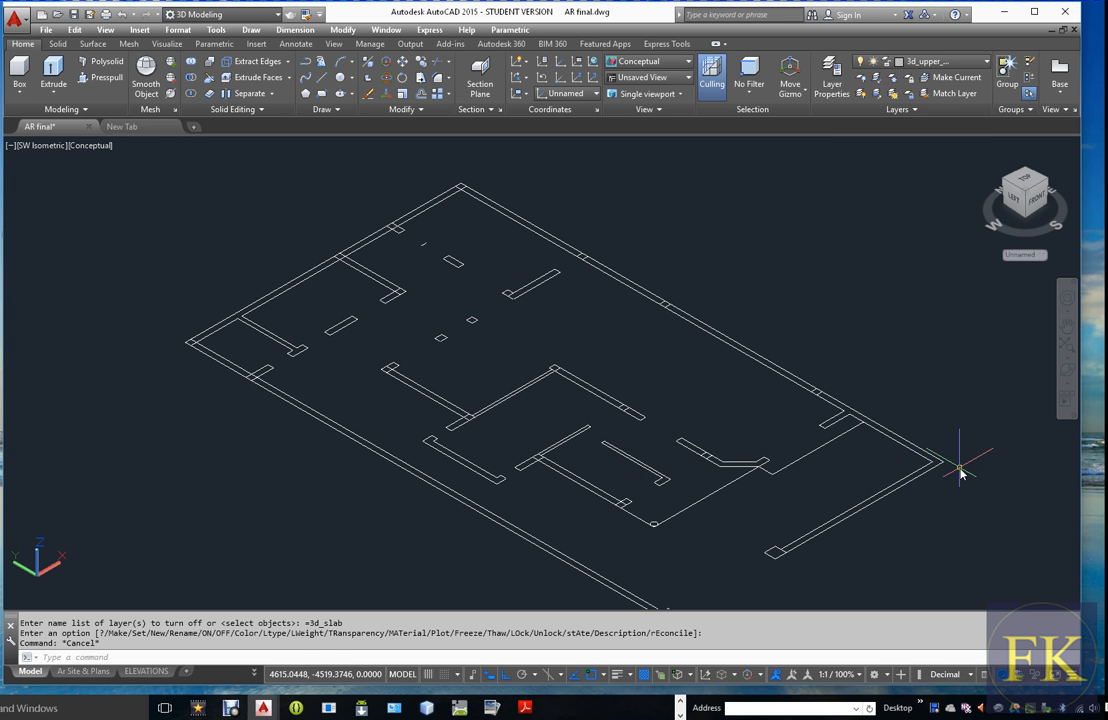
pyautogui.write('l')
pyautogui.press('Return')
pyautogui.scroll(2, 843, 465)
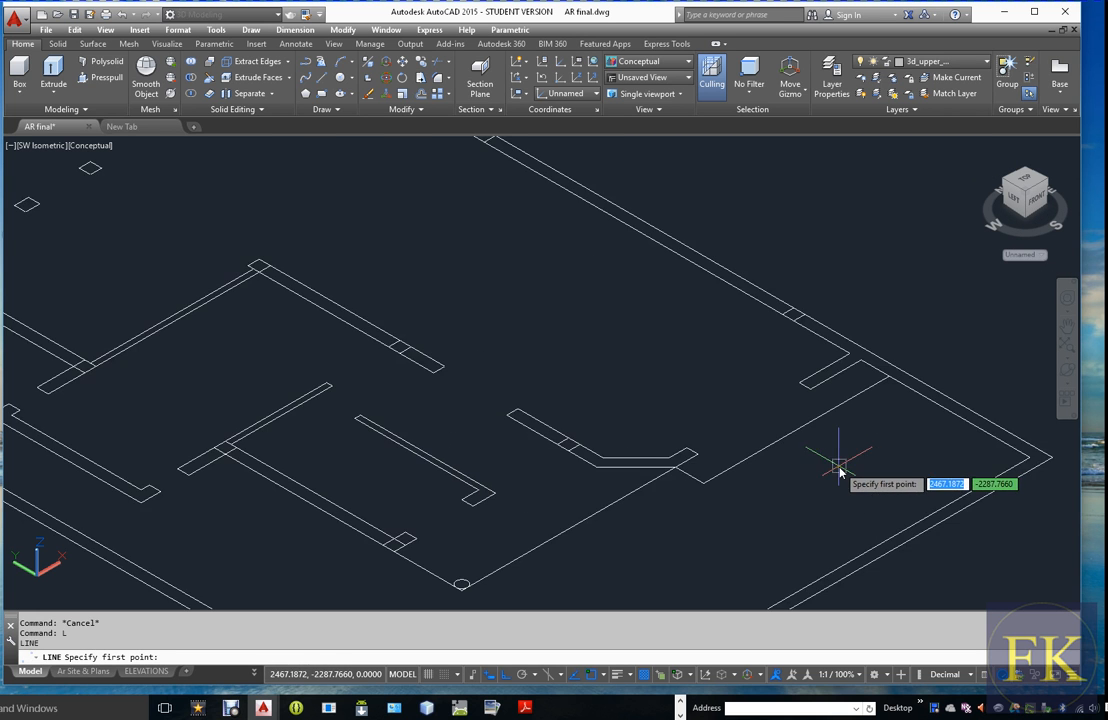
pyautogui.scroll(1, 805, 490)
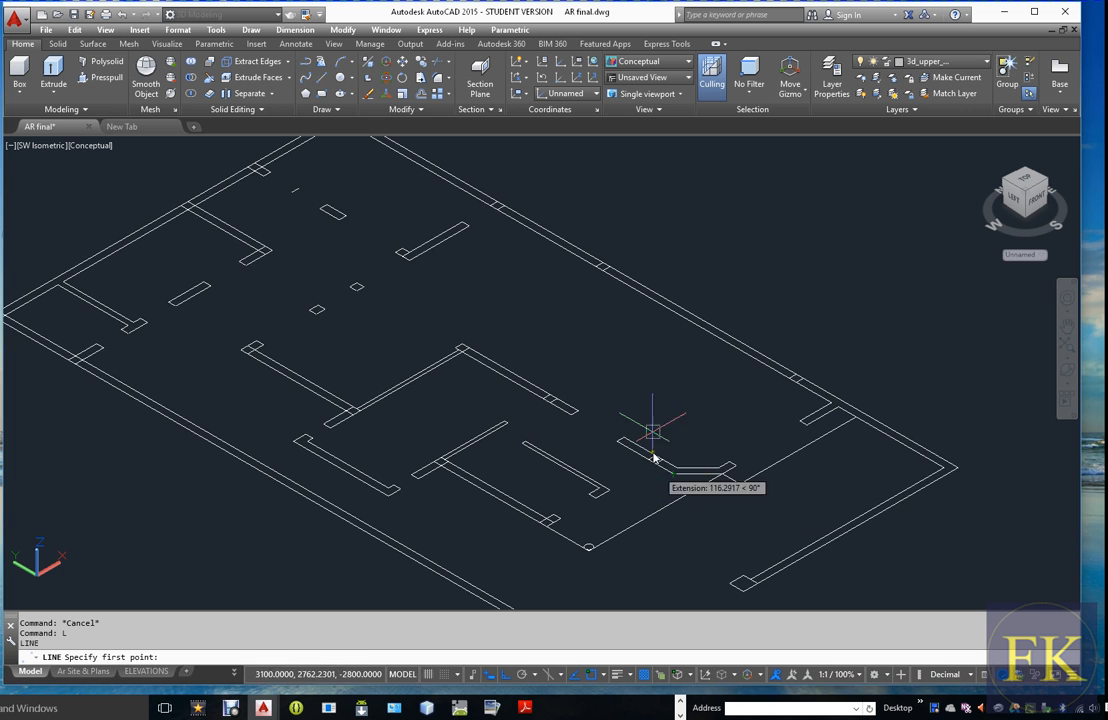
pyautogui.scroll(-3, 658, 432)
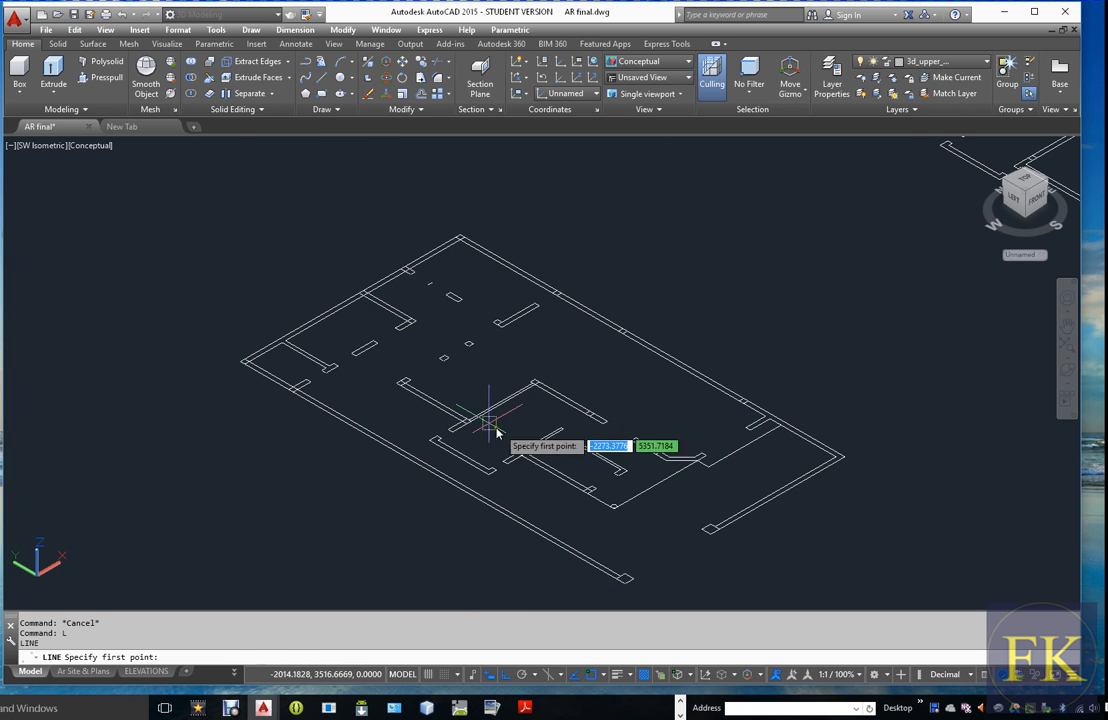
pyautogui.scroll(3, 396, 372)
pyautogui.click(400, 372)
pyautogui.scroll(-2, 400, 372)
pyautogui.scroll(5, 520, 455)
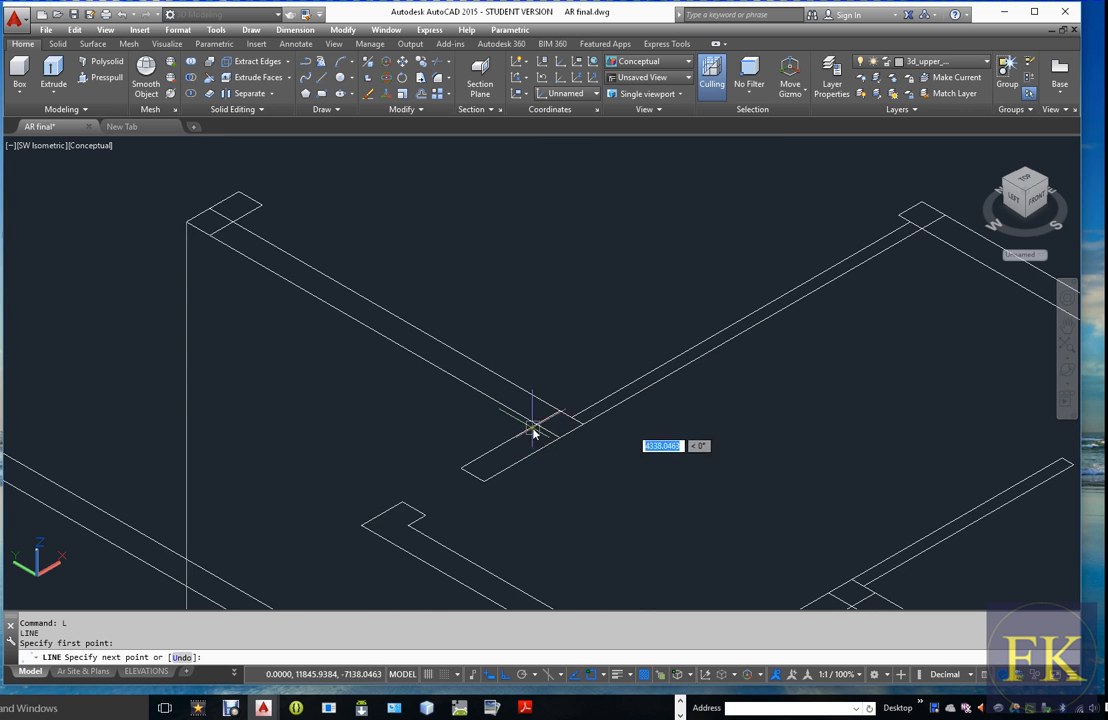
pyautogui.click(532, 433)
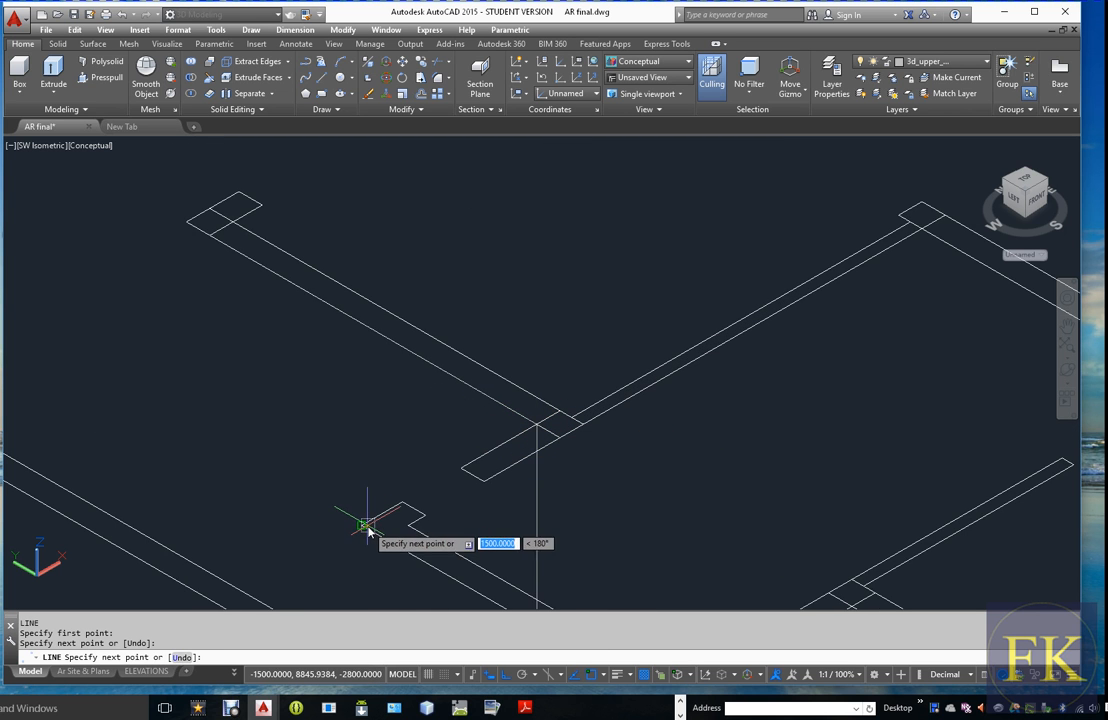
pyautogui.scroll(-5, 390, 455)
pyautogui.scroll(4, 465, 528)
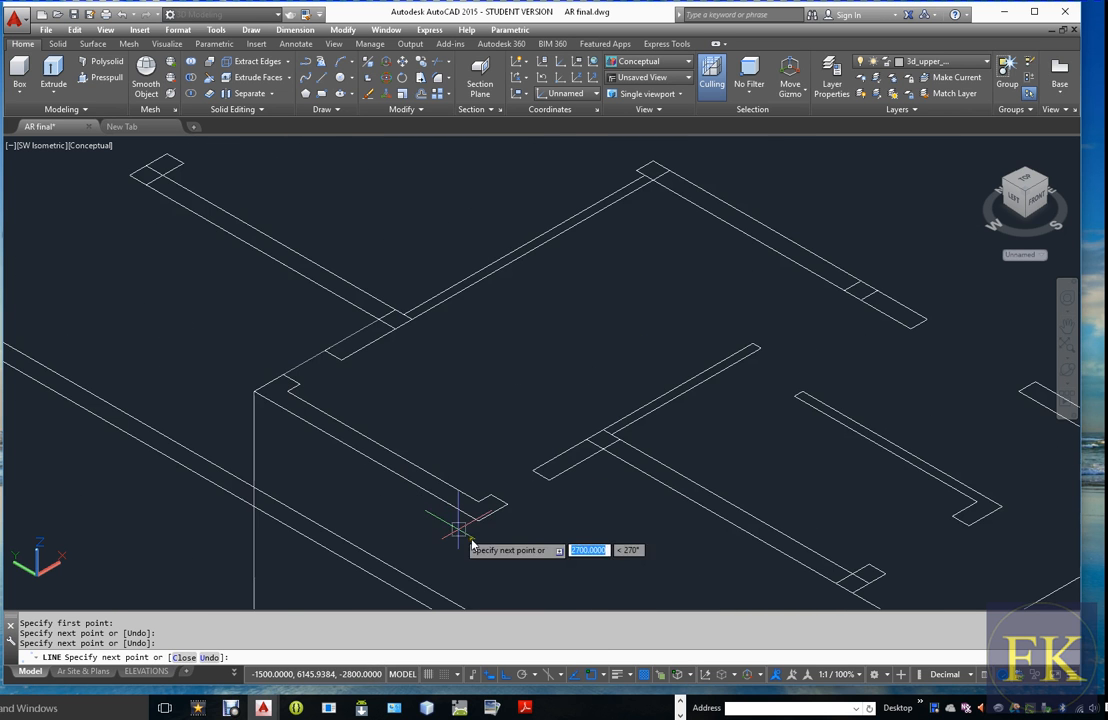
pyautogui.press('Return')
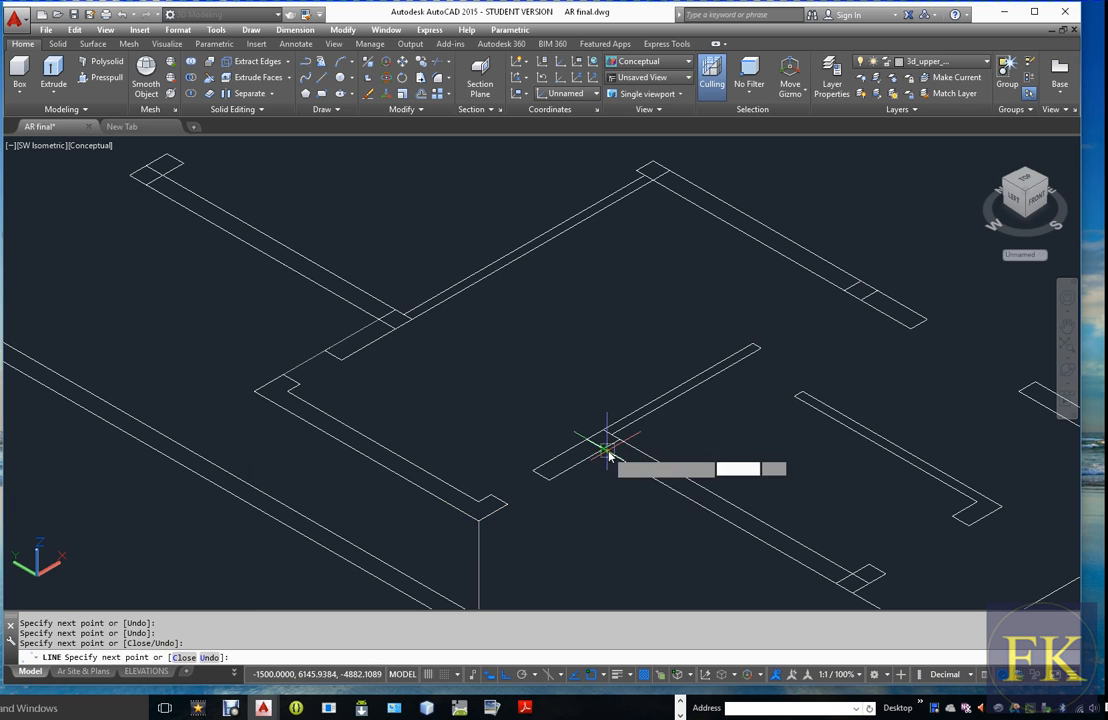
# Continue the outline back in to the adjoining wall line and along it to the outer corner at the round column
pyautogui.scroll(-2, 560, 453)
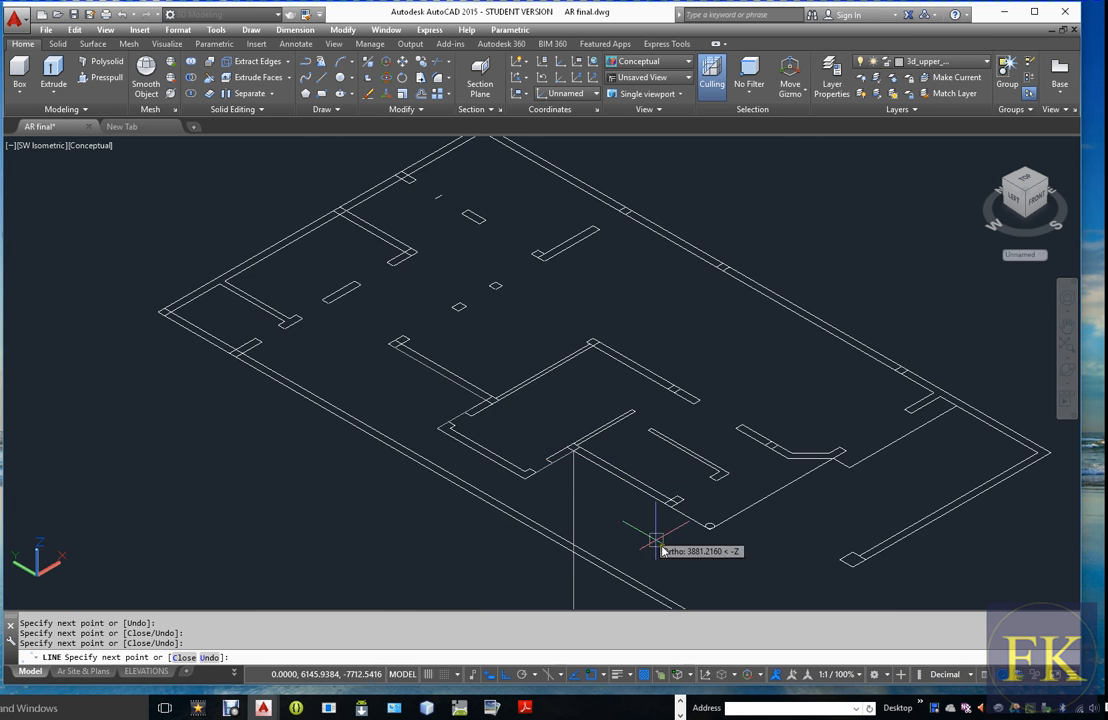
pyautogui.scroll(4, 719, 553)
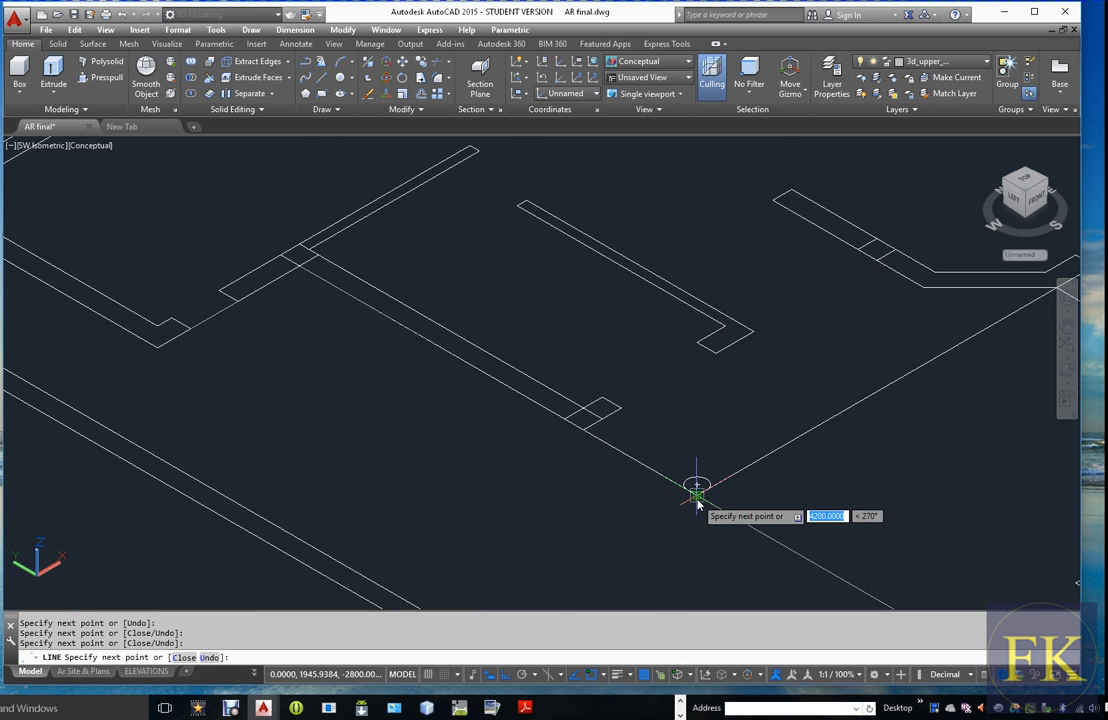
pyautogui.scroll(-4, 655, 530)
pyautogui.scroll(2, 816, 445)
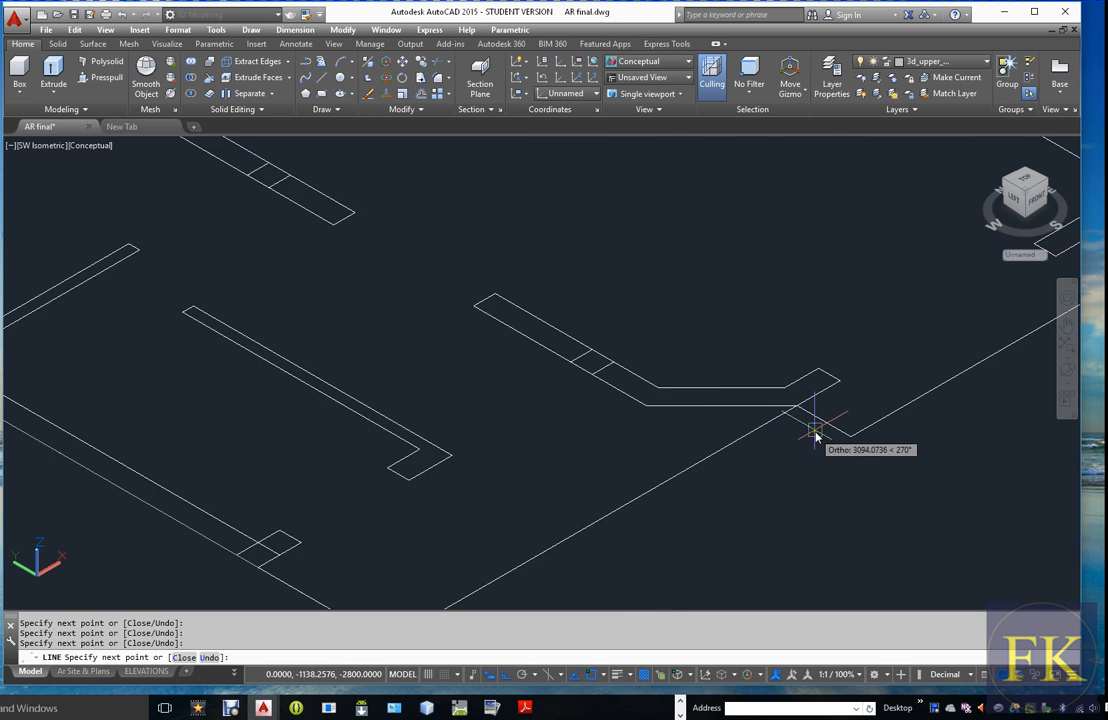
pyautogui.scroll(-4, 811, 435)
pyautogui.scroll(5, 812, 425)
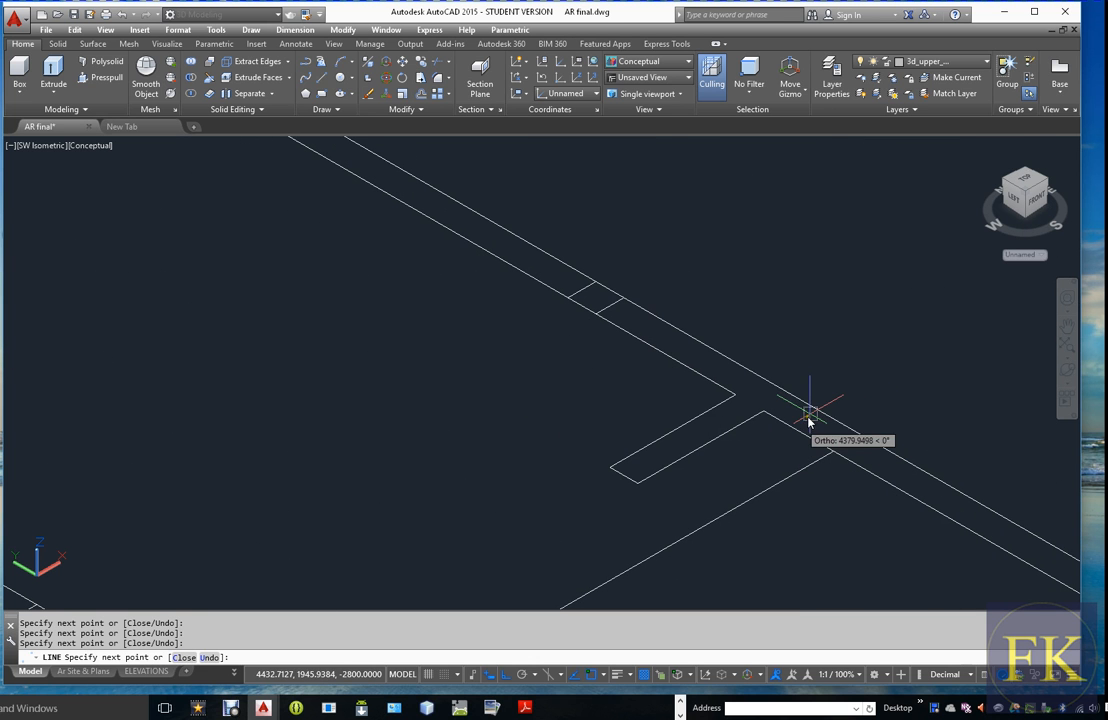
# Run the outline perpendicular to the long outer wall, follow that wall to the rear corner and close it, then turn off the WALL layer
pyautogui.keyDown('shift'); pyautogui.rightClick(804, 420); pyautogui.keyUp('shift')
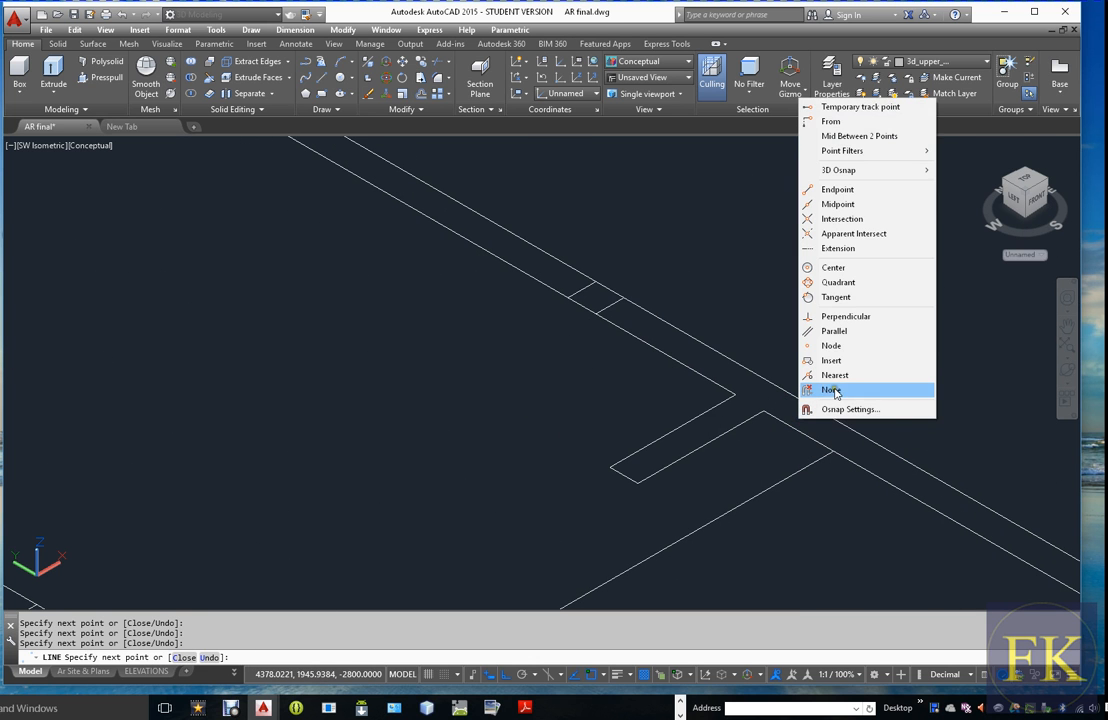
pyautogui.click(843, 316)
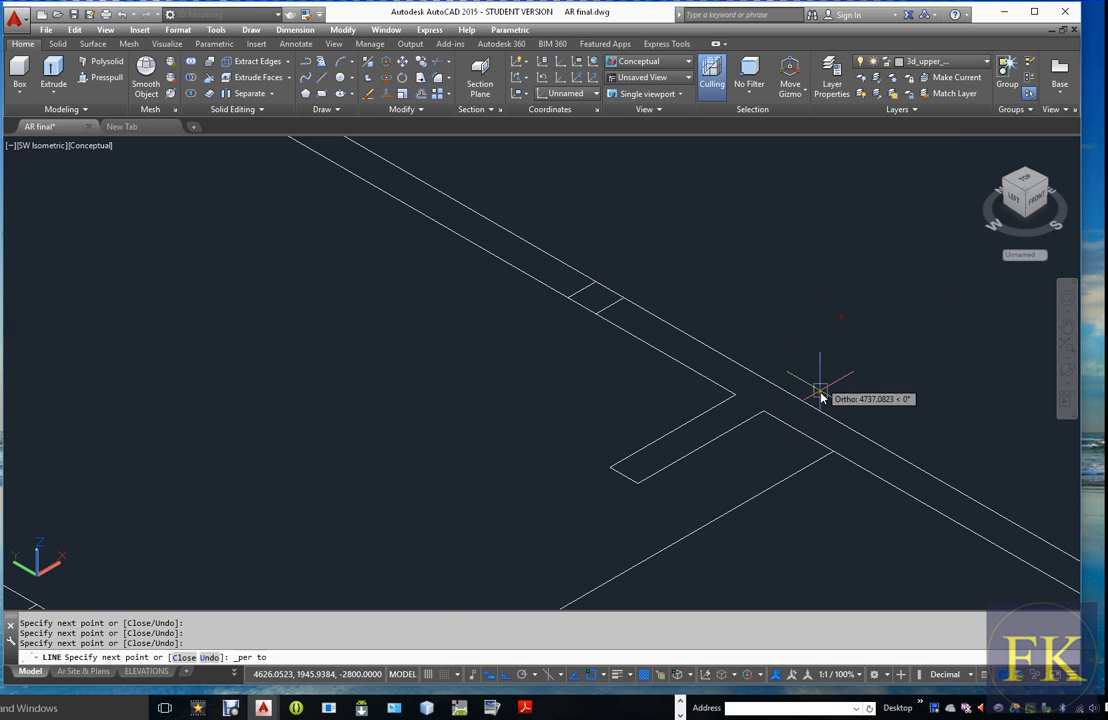
pyautogui.scroll(-3, 809, 403)
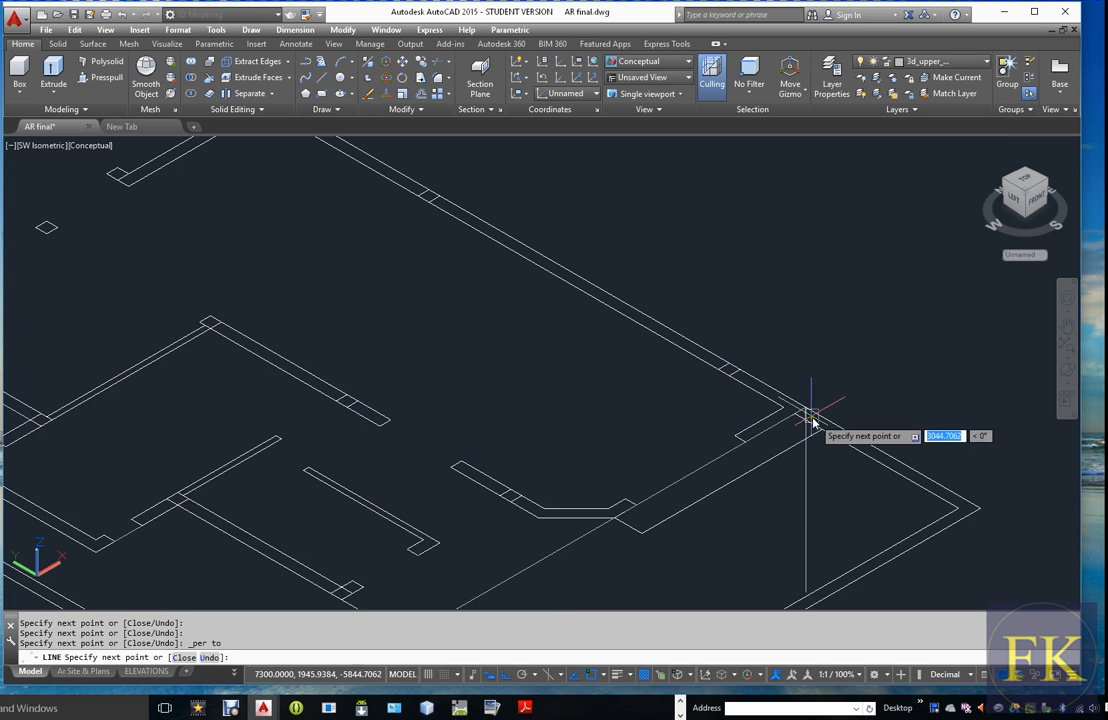
pyautogui.click(793, 405)
pyautogui.scroll(4, 465, 210)
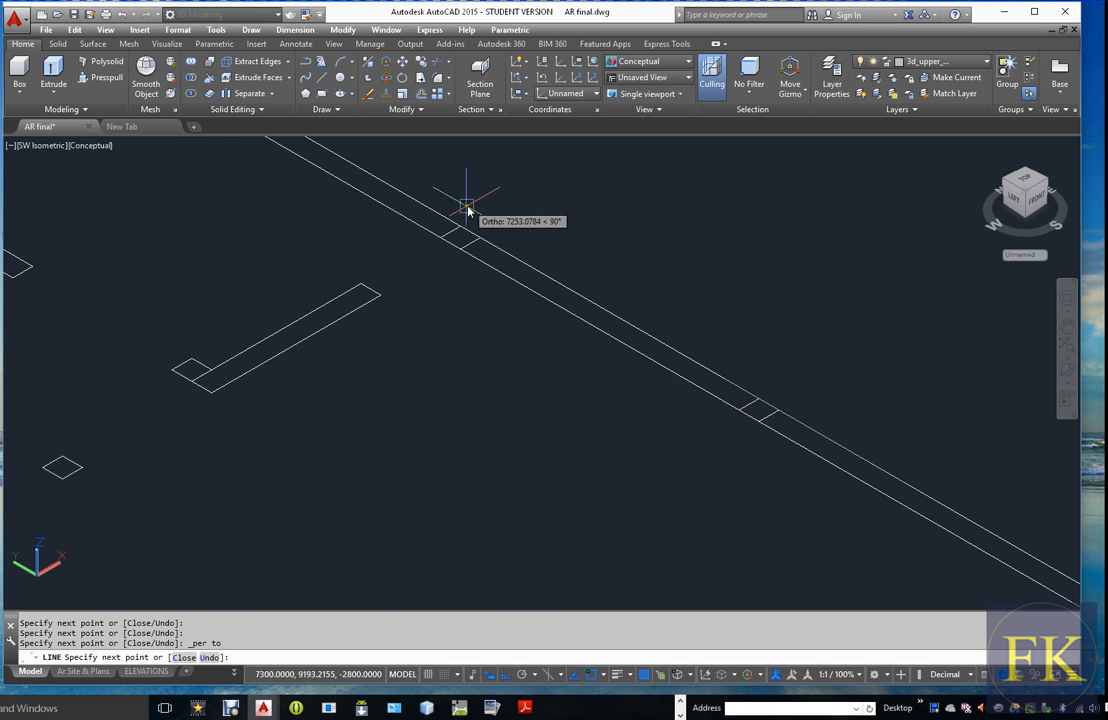
pyautogui.click(460, 226)
pyautogui.scroll(-3, 462, 232)
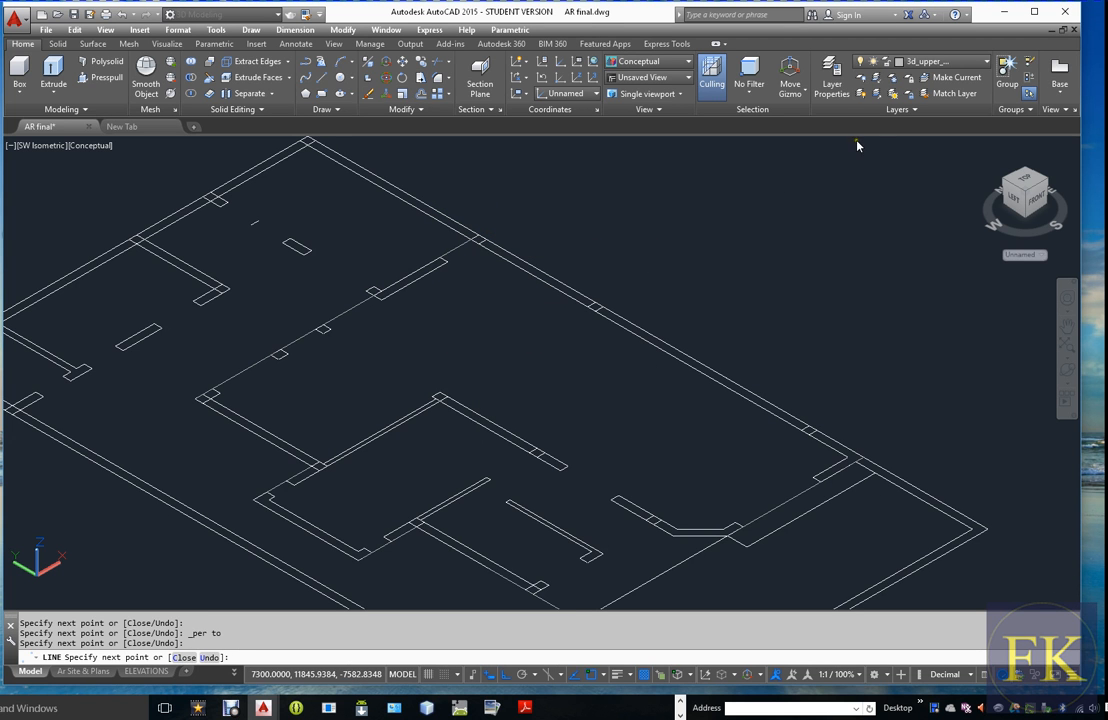
pyautogui.write('c')
pyautogui.press('Return')
pyautogui.click(940, 61)
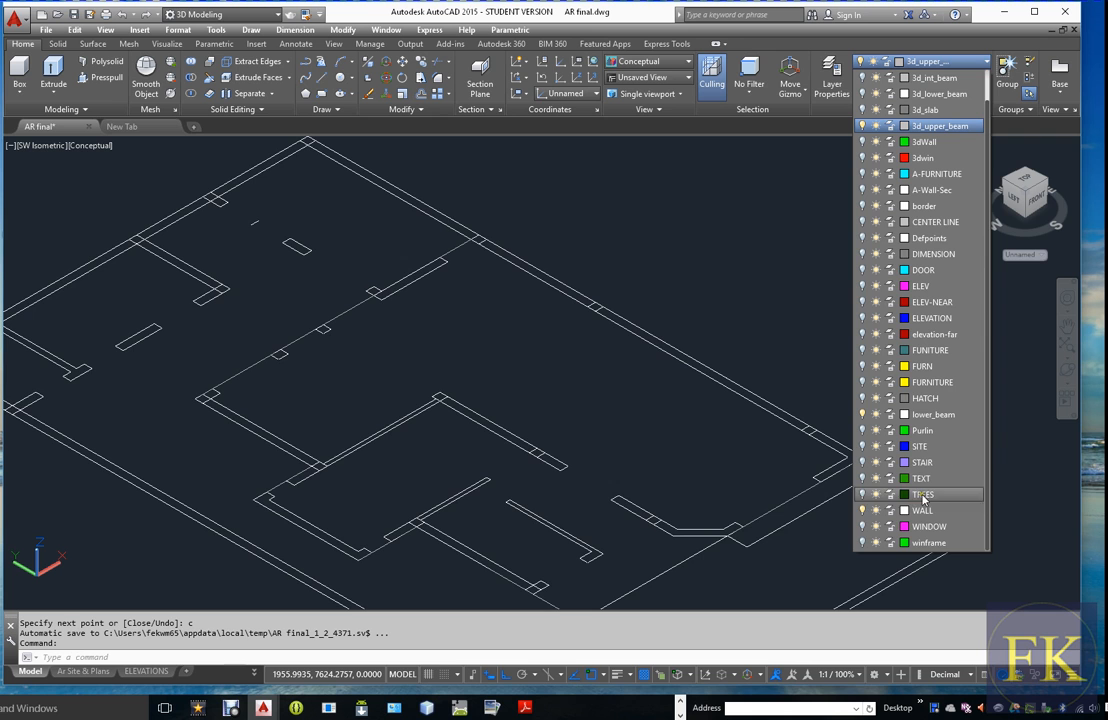
pyautogui.click(863, 514)
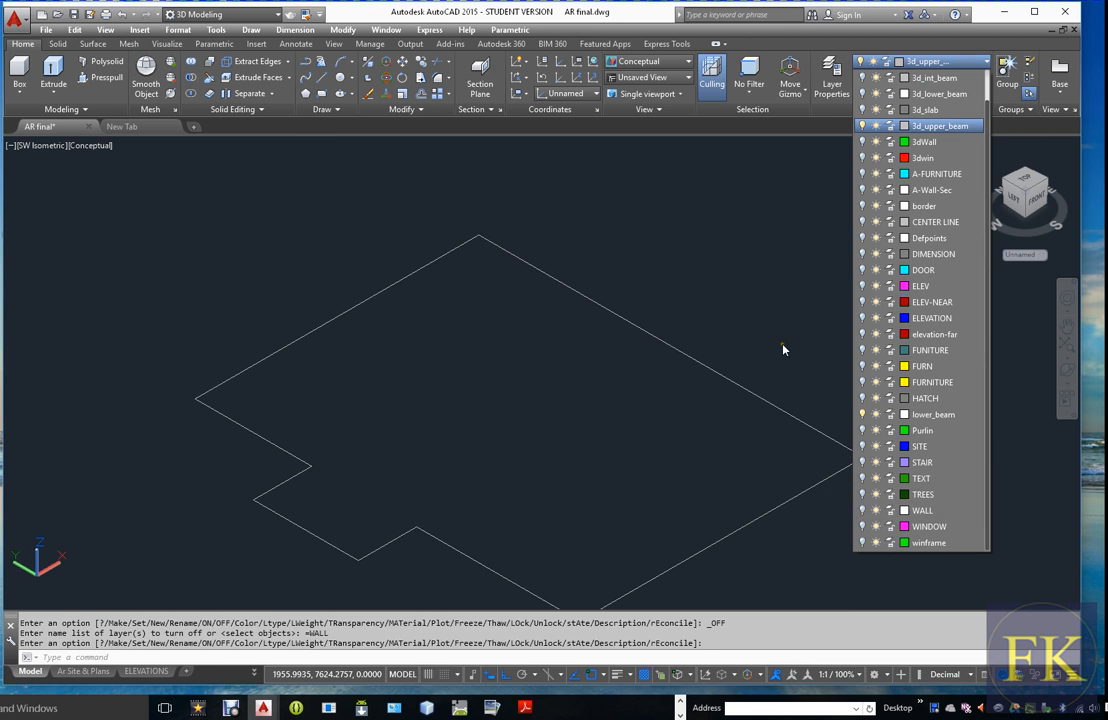
# Turn on the 3dWall layer to compare the traced outline with the 3D walls, and turn it off again
pyautogui.press('Escape')
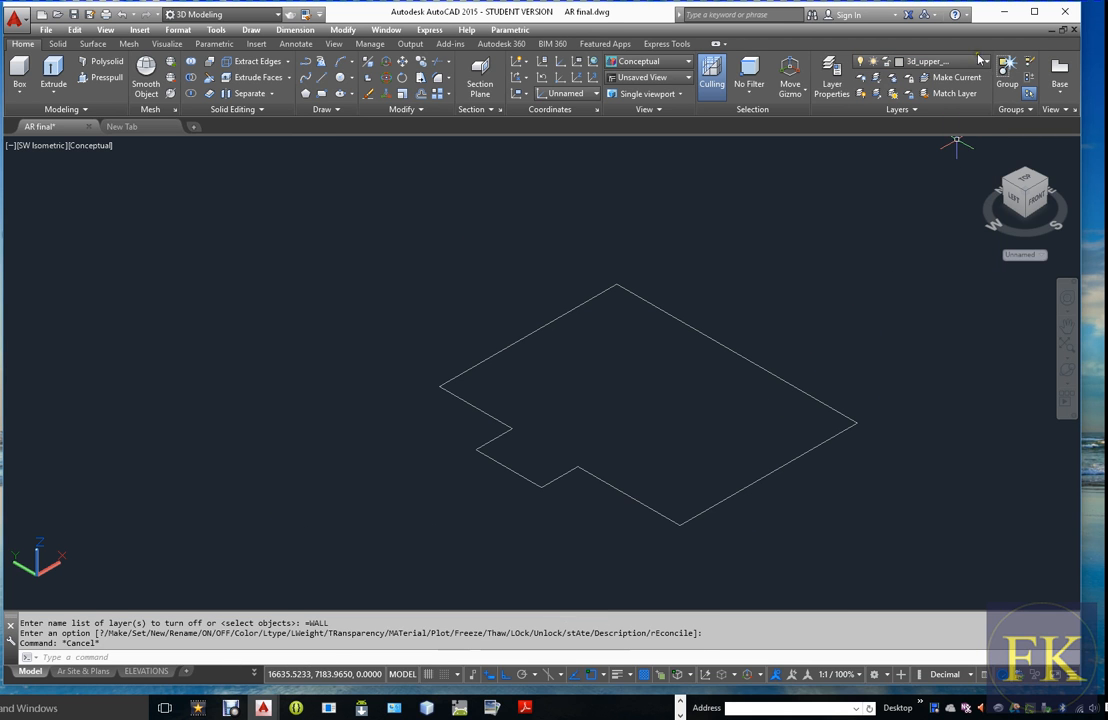
pyautogui.click(940, 61)
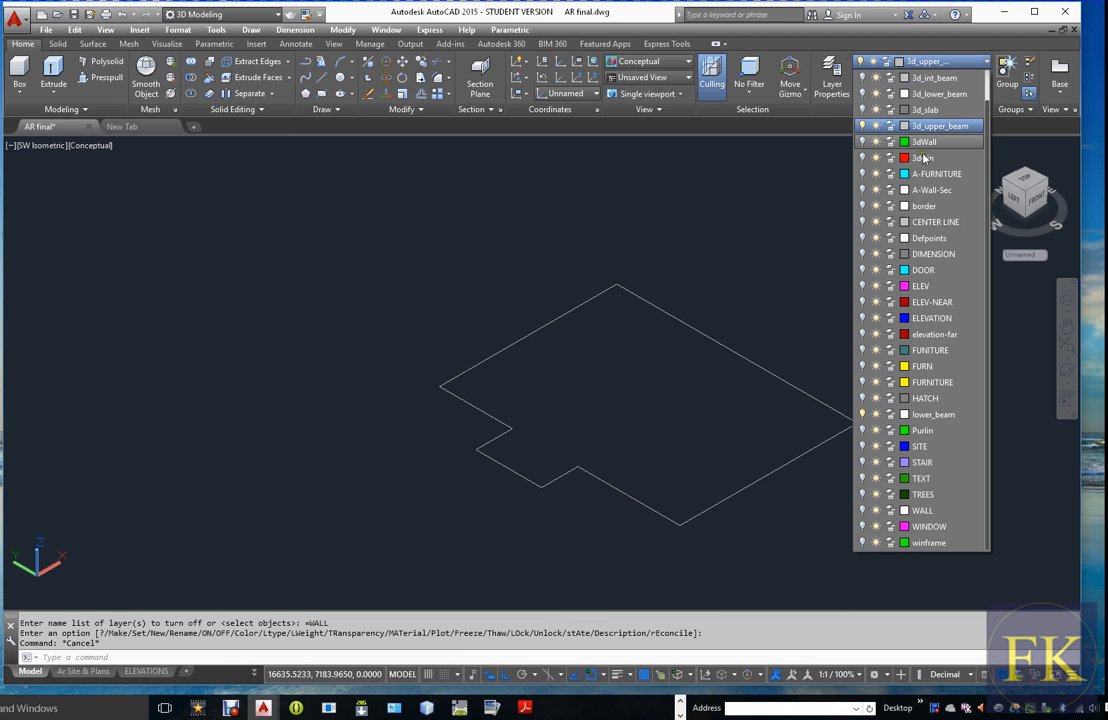
pyautogui.click(863, 142)
pyautogui.click(791, 510)
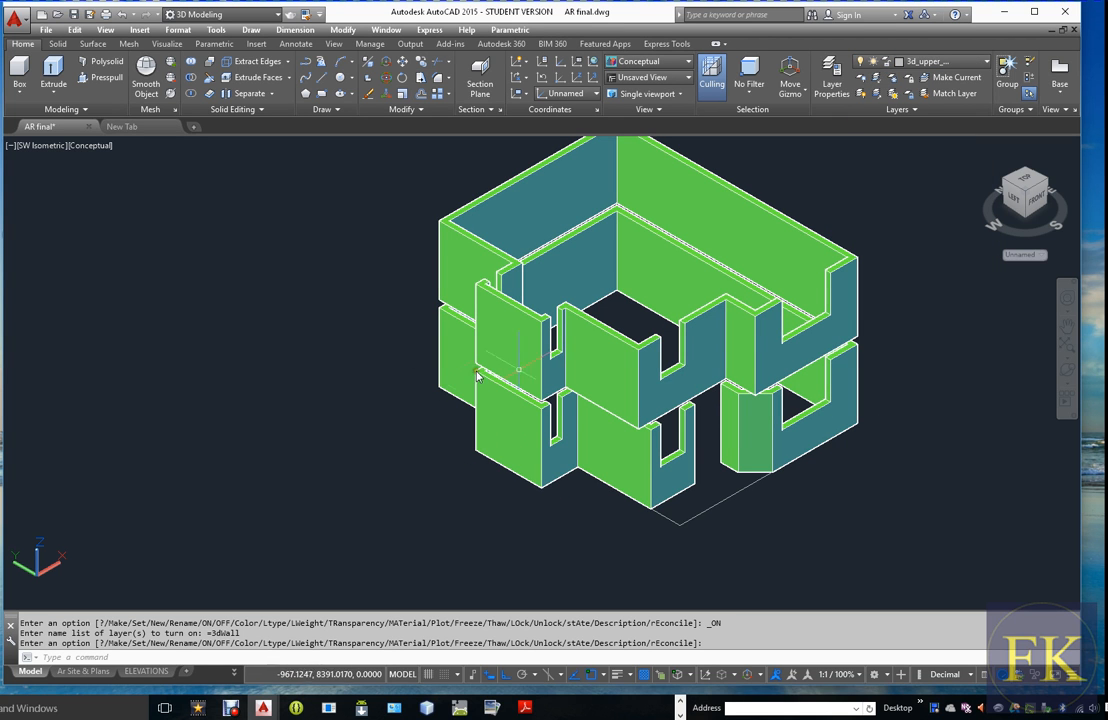
pyautogui.click(986, 63)
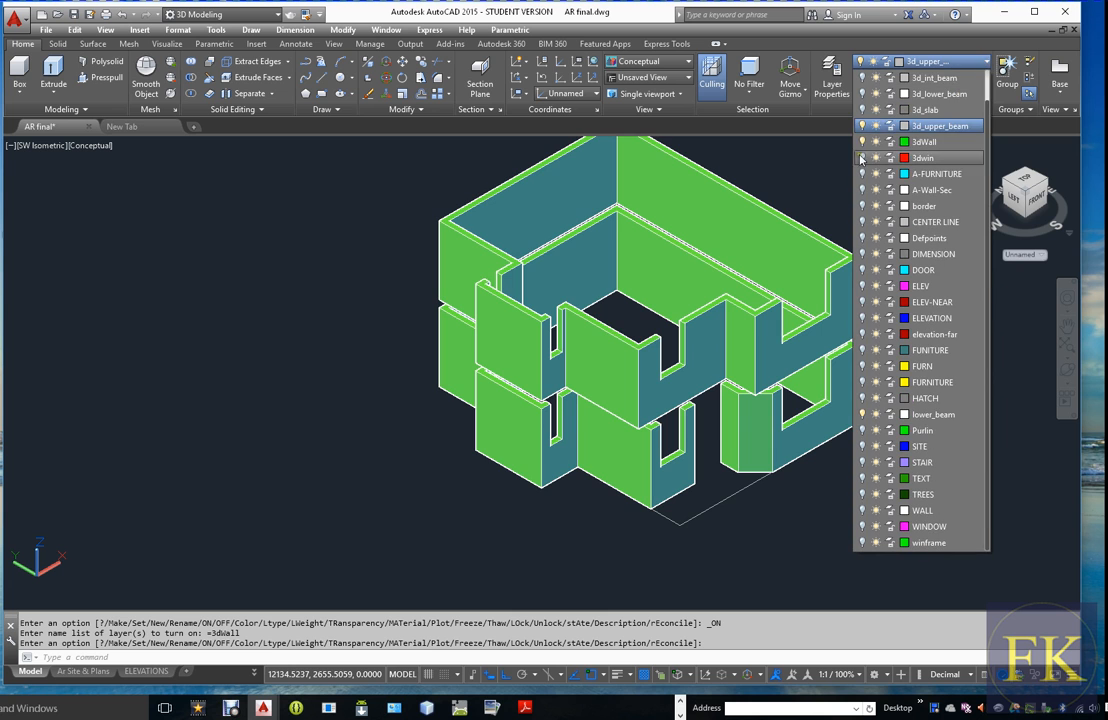
pyautogui.click(863, 142)
pyautogui.click(800, 452)
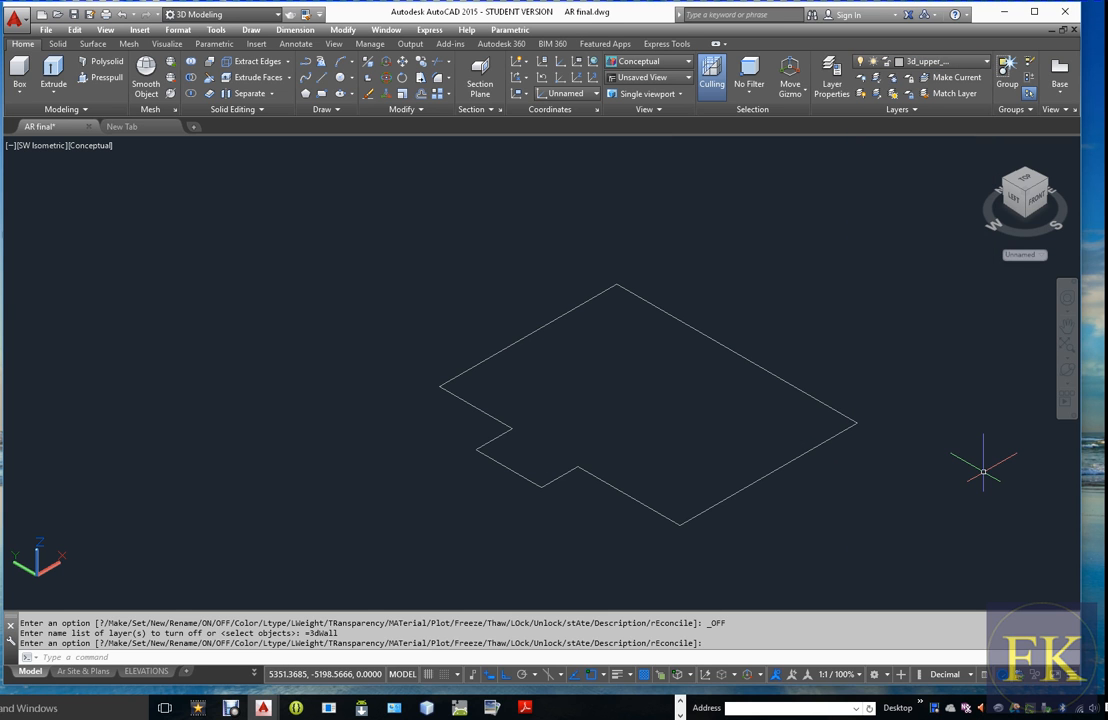
pyautogui.press('Escape')
pyautogui.press('Escape')
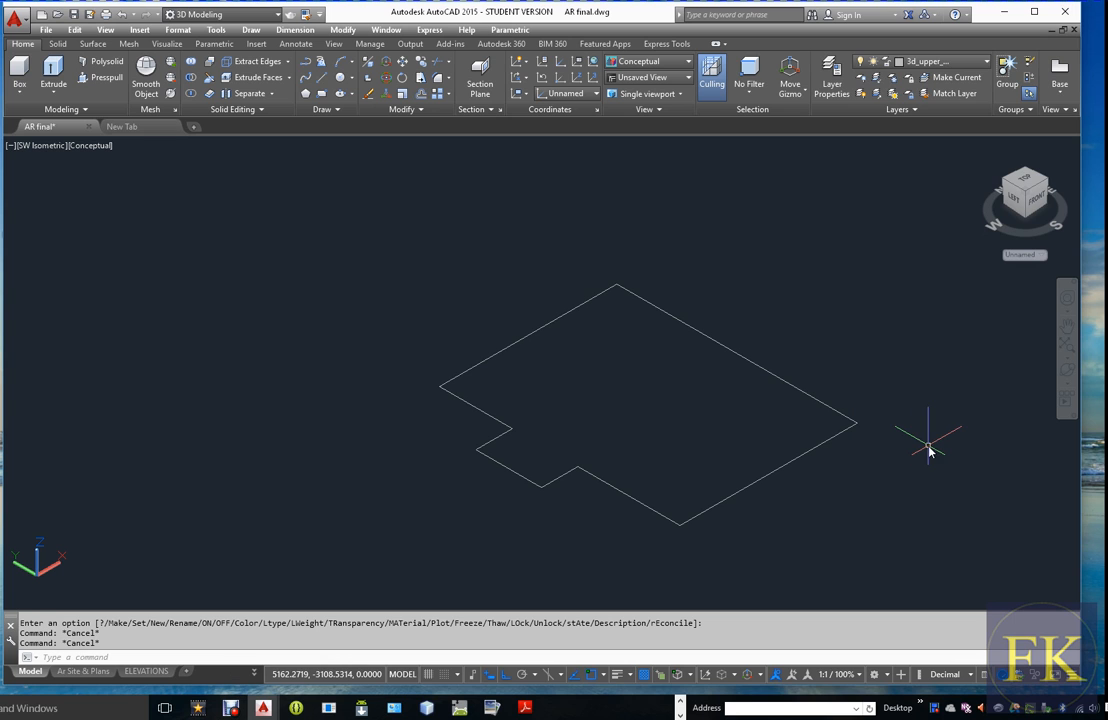
# Convert the outline's end line to a polyline and join all eight outline segments into one closed polyline with PEDIT
pyautogui.write('PED')
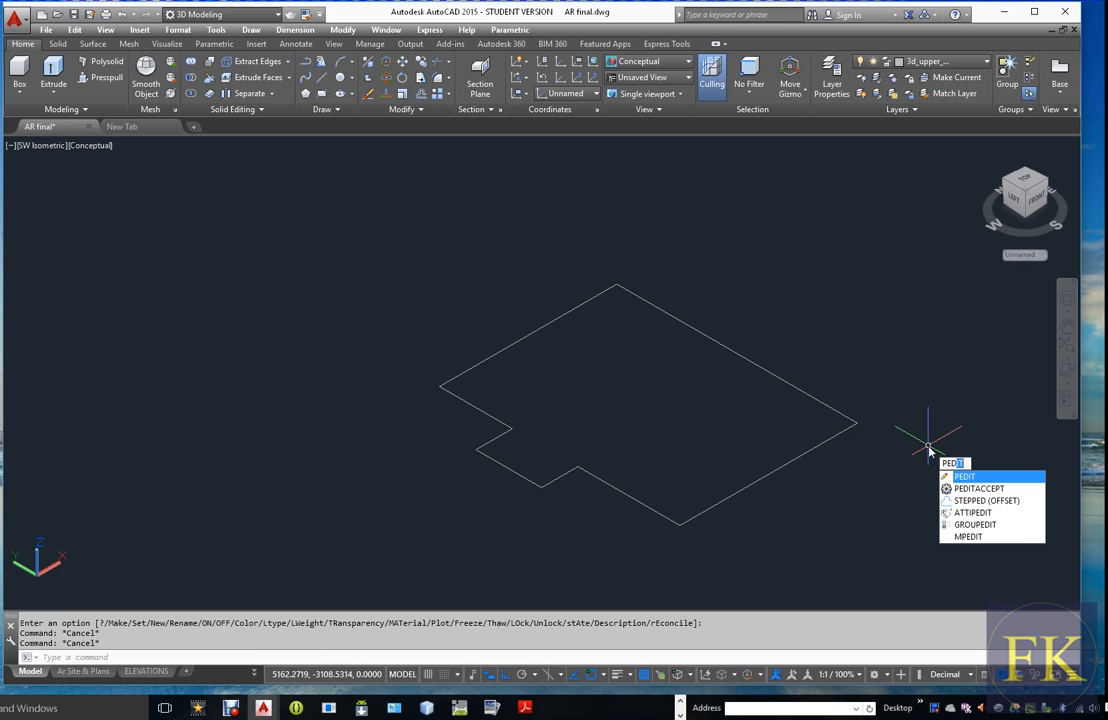
pyautogui.press('Return')
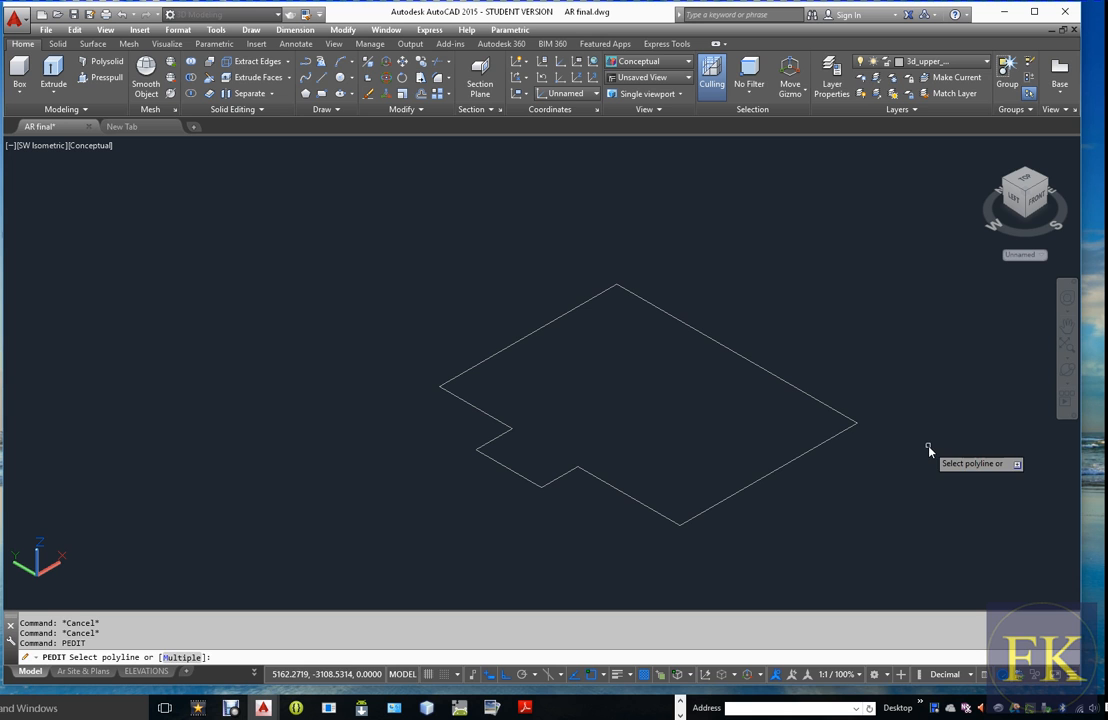
pyautogui.click(822, 450)
pyautogui.press('Return')
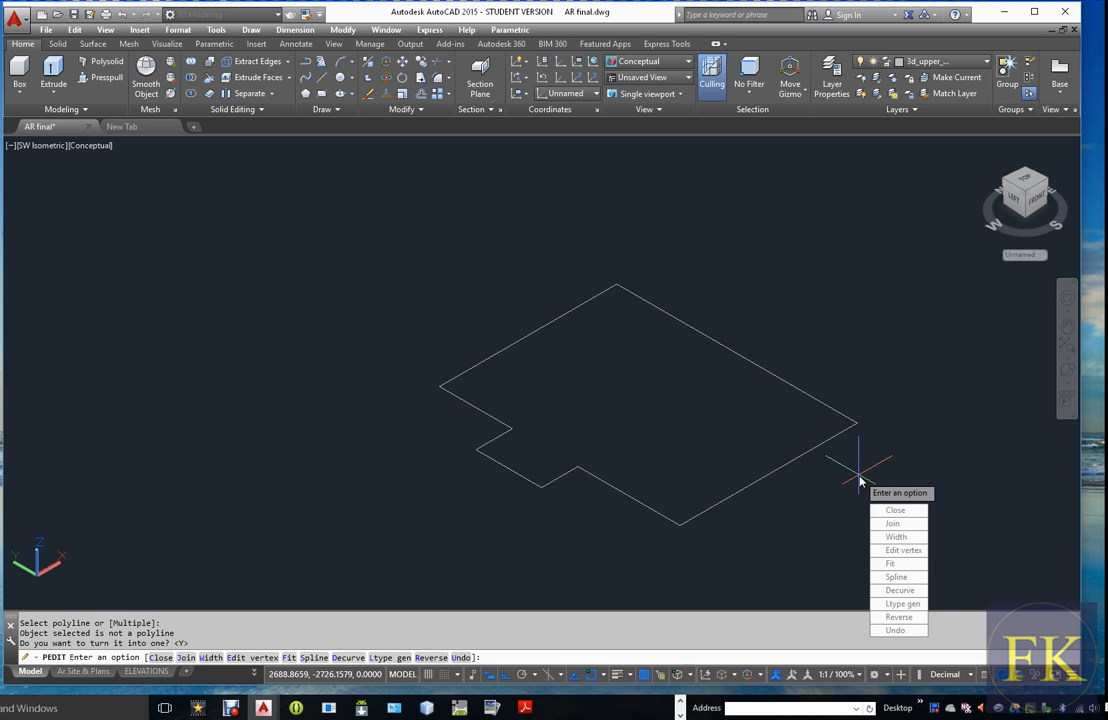
pyautogui.click(893, 523)
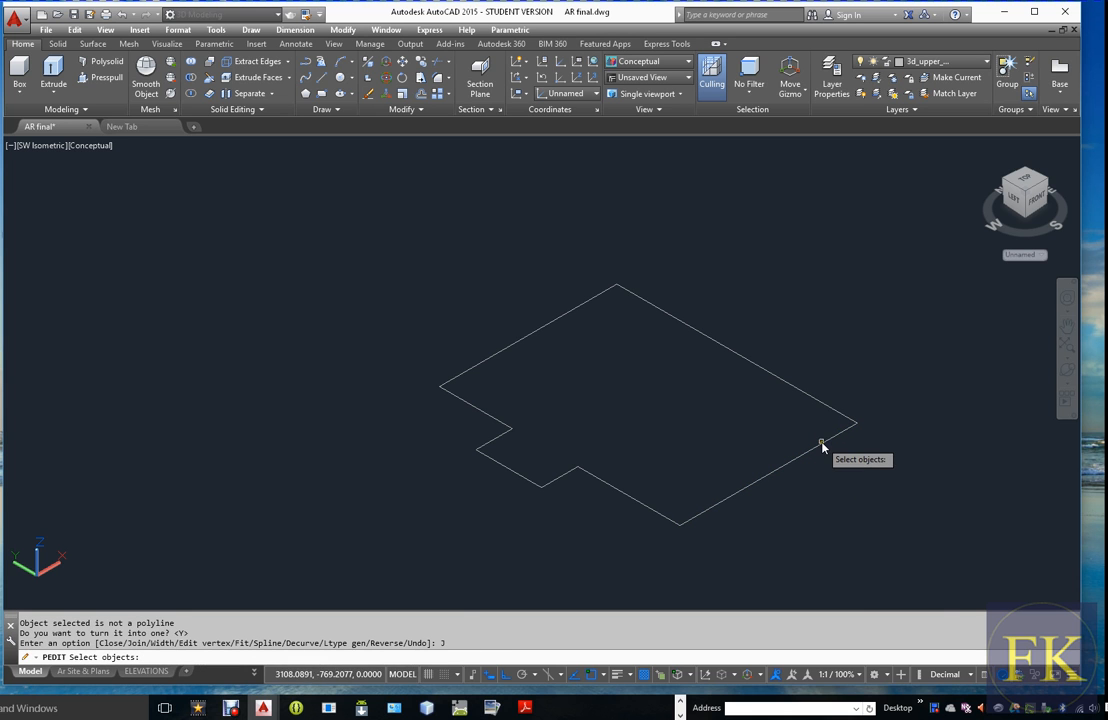
pyautogui.click(822, 445)
pyautogui.click(822, 403)
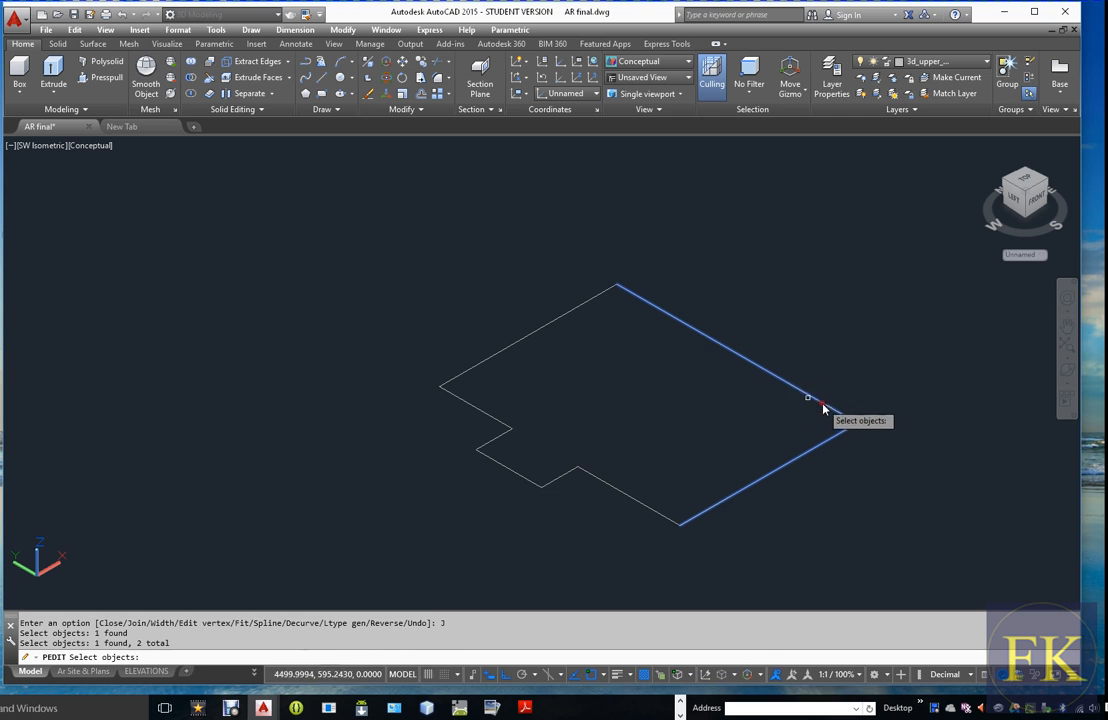
pyautogui.click(587, 303)
pyautogui.click(486, 416)
pyautogui.click(497, 437)
pyautogui.click(514, 472)
pyautogui.click(561, 477)
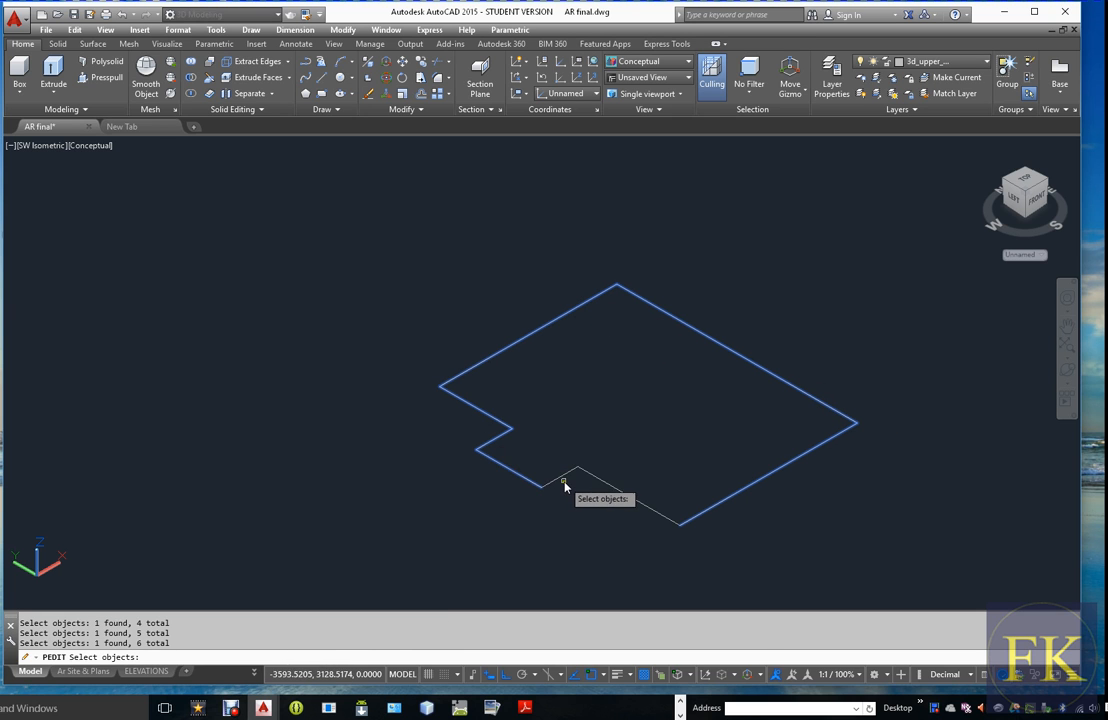
pyautogui.click(613, 489)
pyautogui.press('Return')
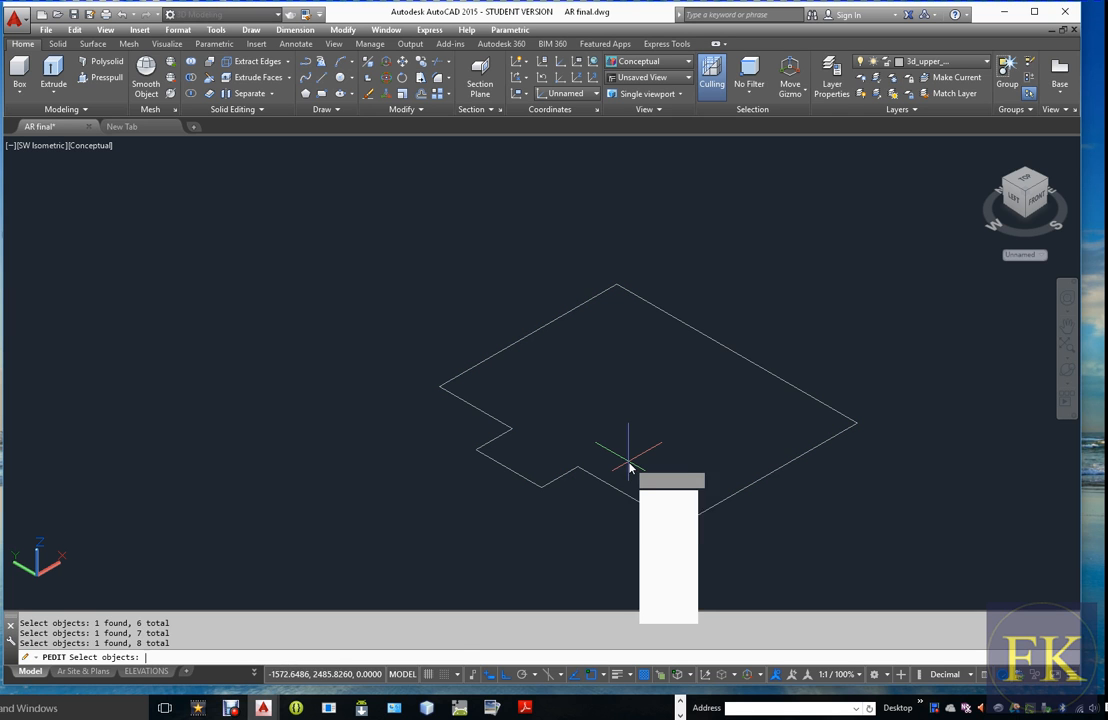
pyautogui.press('Return')
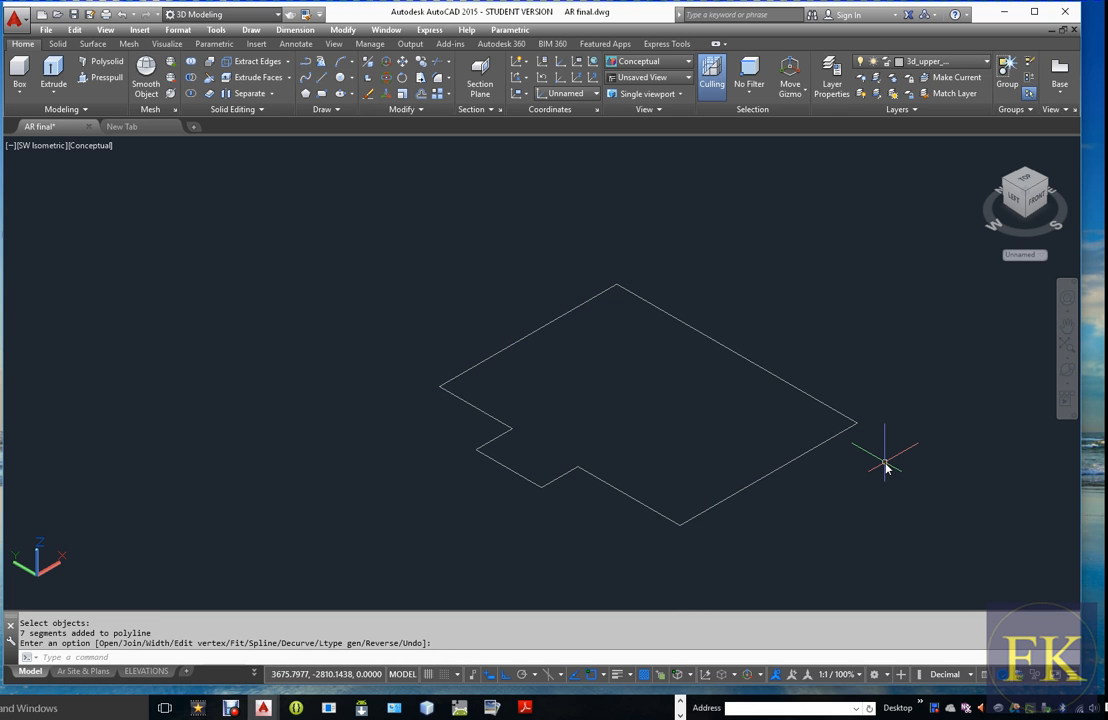
# Extrude the closed outline polyline 400 downward into a solid
pyautogui.write('ext')
pyautogui.press('Return')
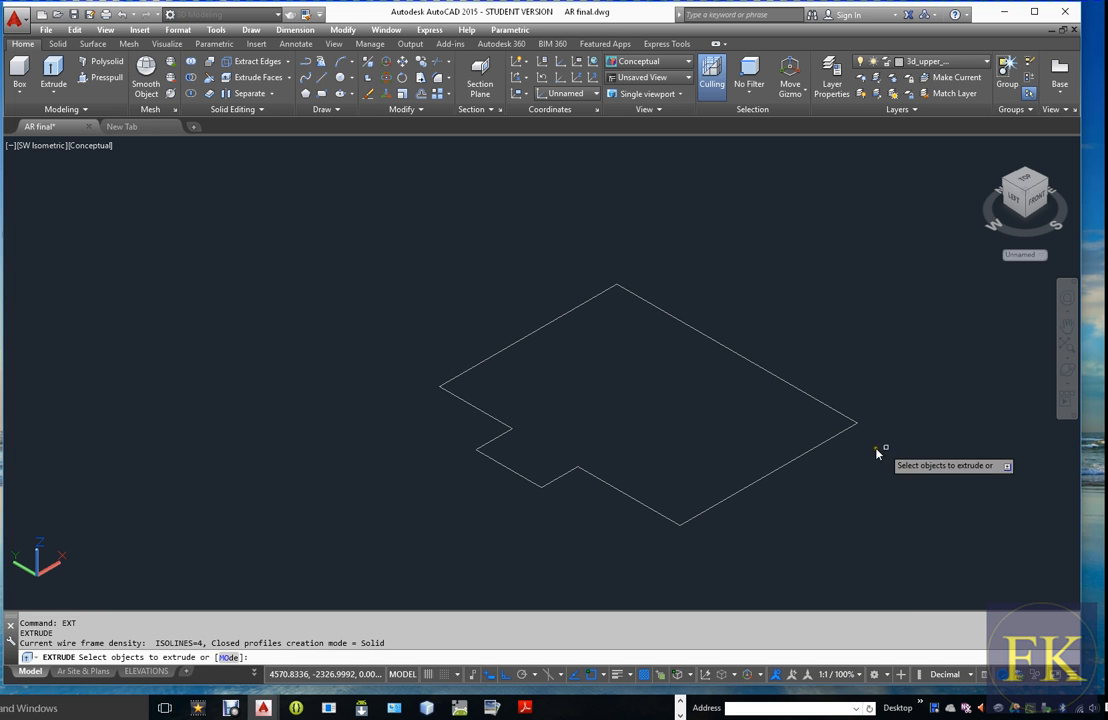
pyautogui.click(823, 447)
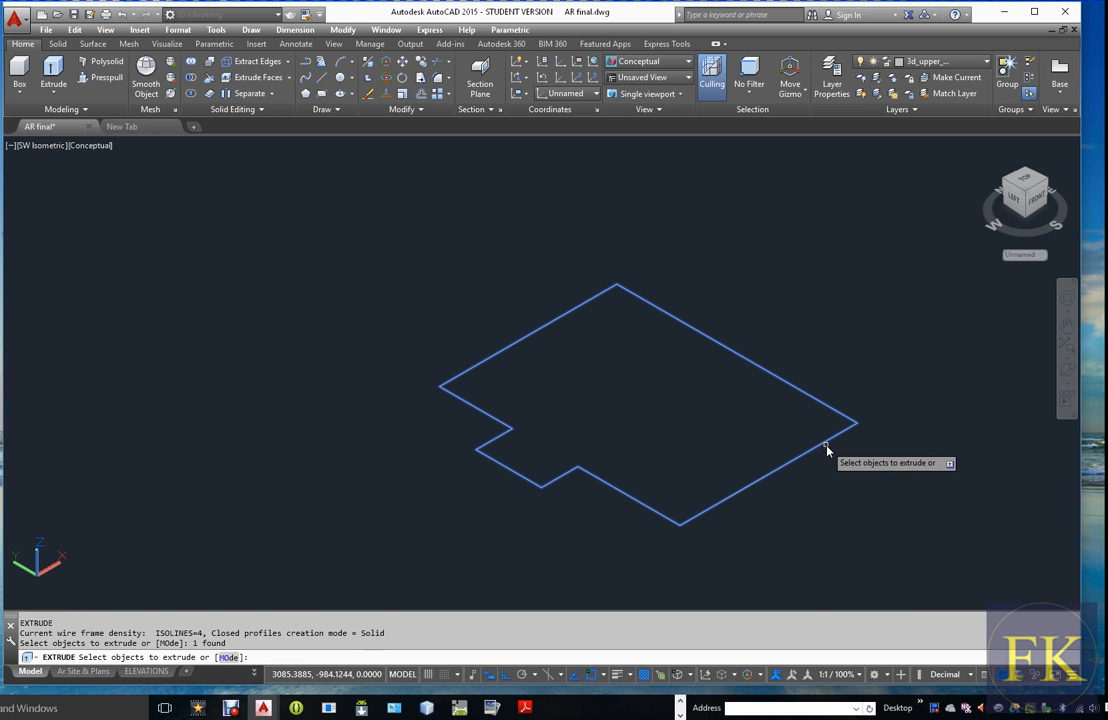
pyautogui.press('Return')
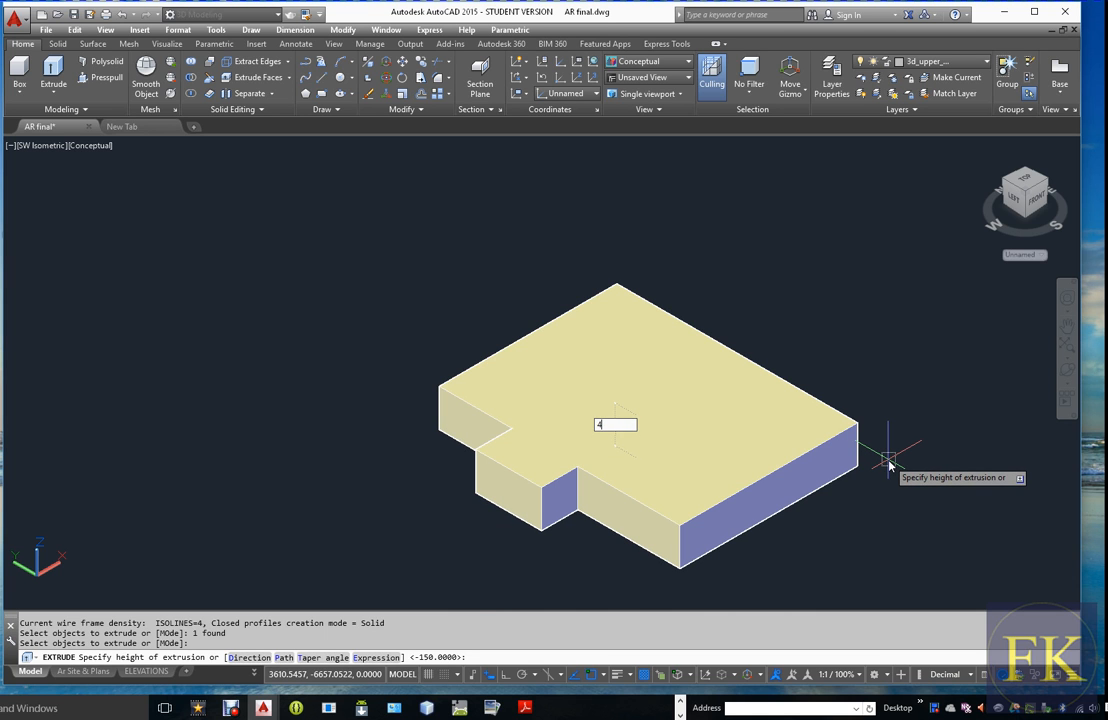
pyautogui.press('Return')
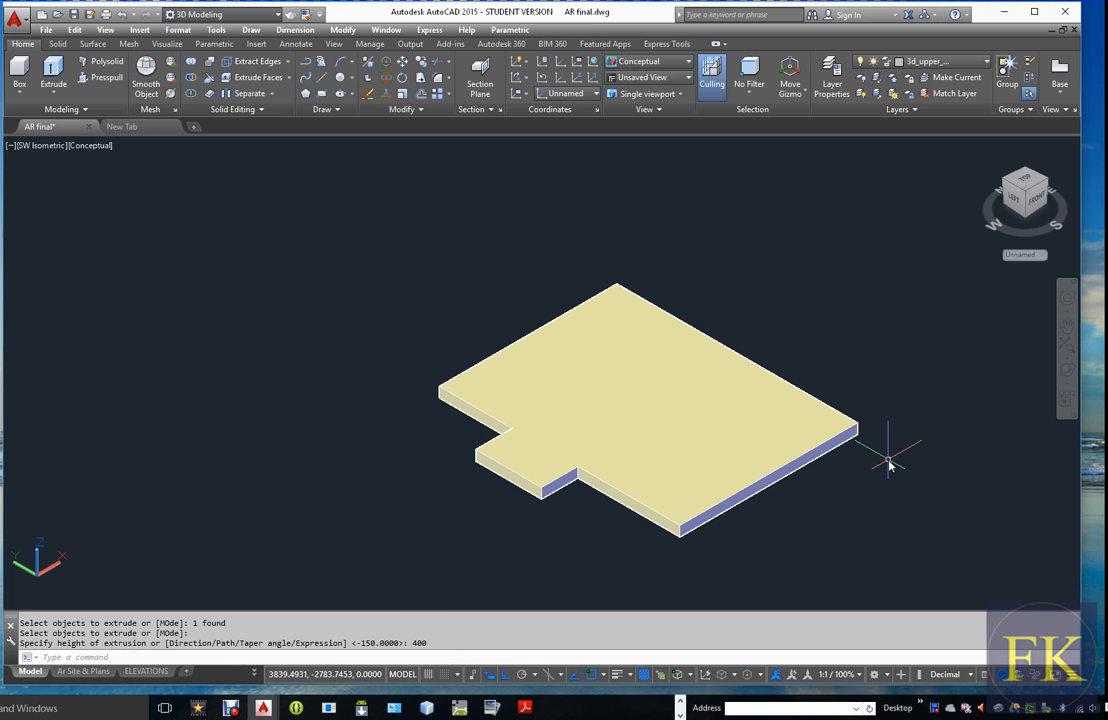
pyautogui.scroll(3, 692, 532)
pyautogui.scroll(1, 690, 537)
pyautogui.scroll(-3, 690, 535)
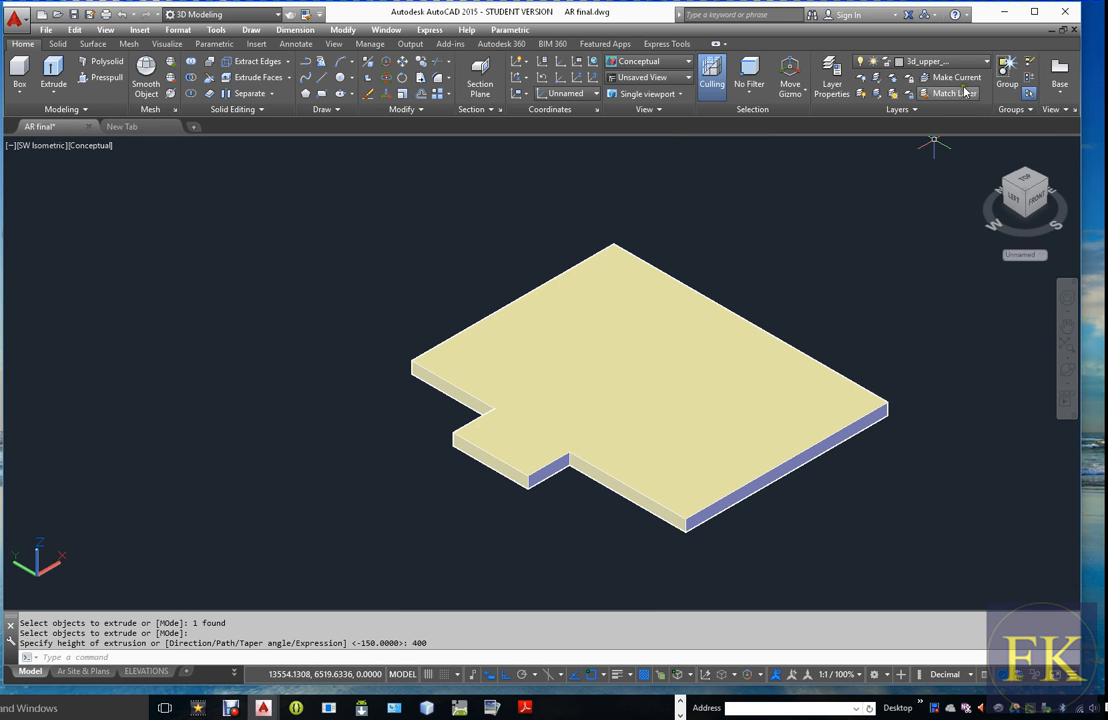
# Turn on the 3dWall layer and examine how the extruded base meets the walls, especially at the entrance corner
pyautogui.click(986, 62)
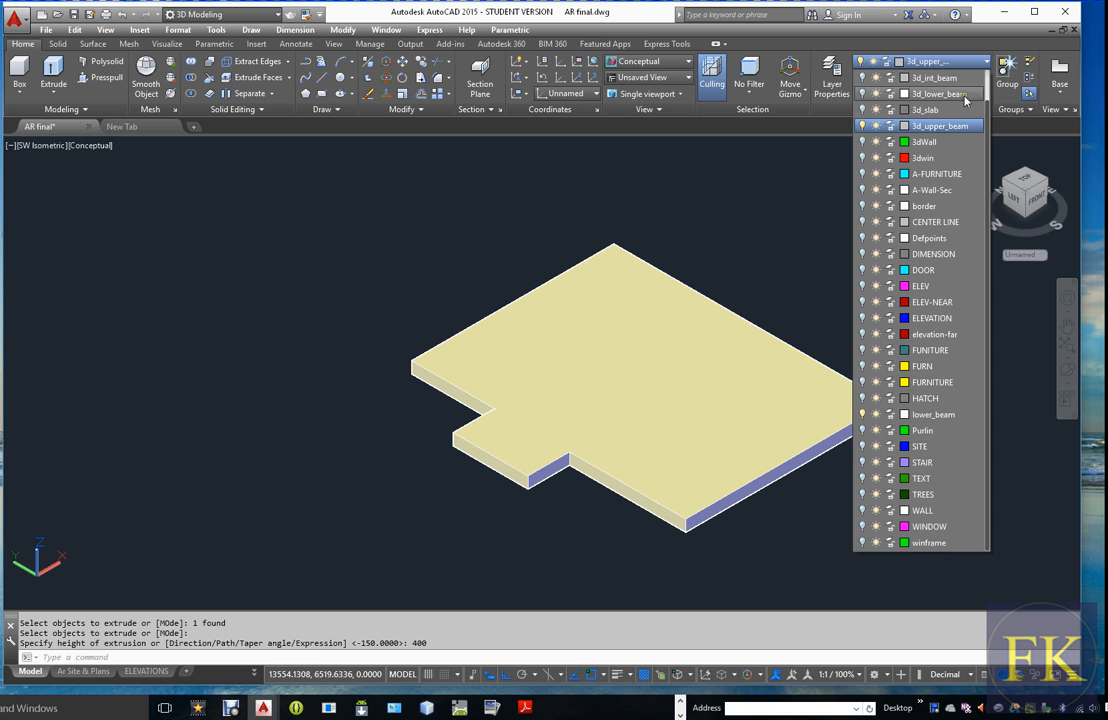
pyautogui.click(864, 143)
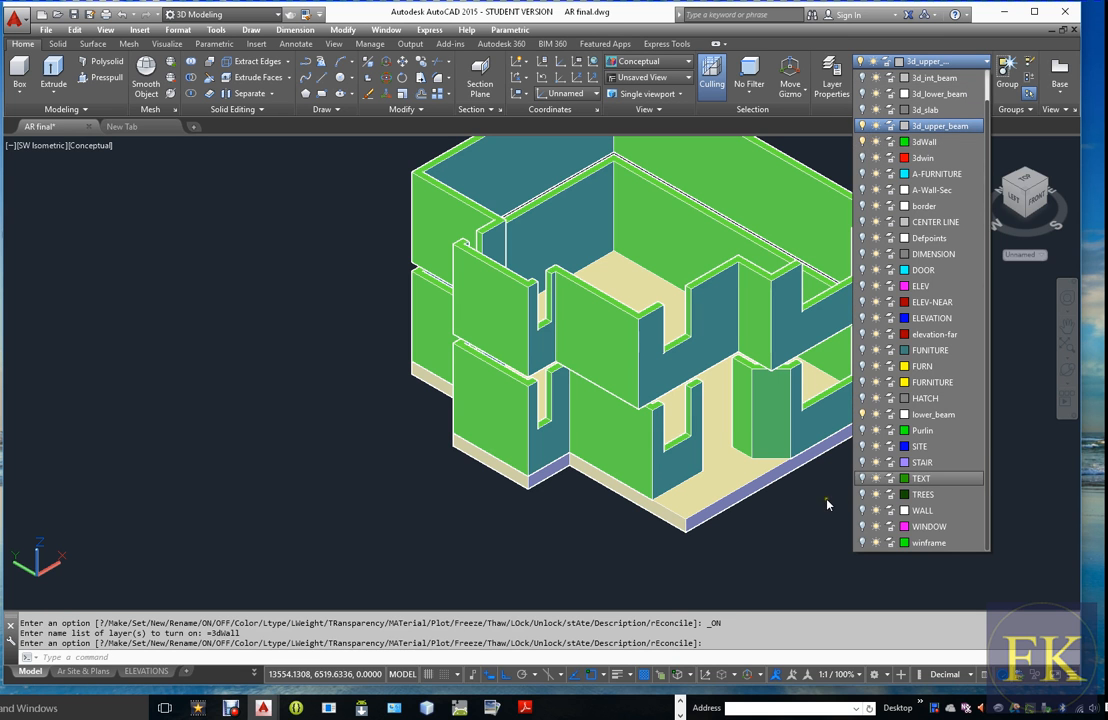
pyautogui.scroll(-1, 700, 463)
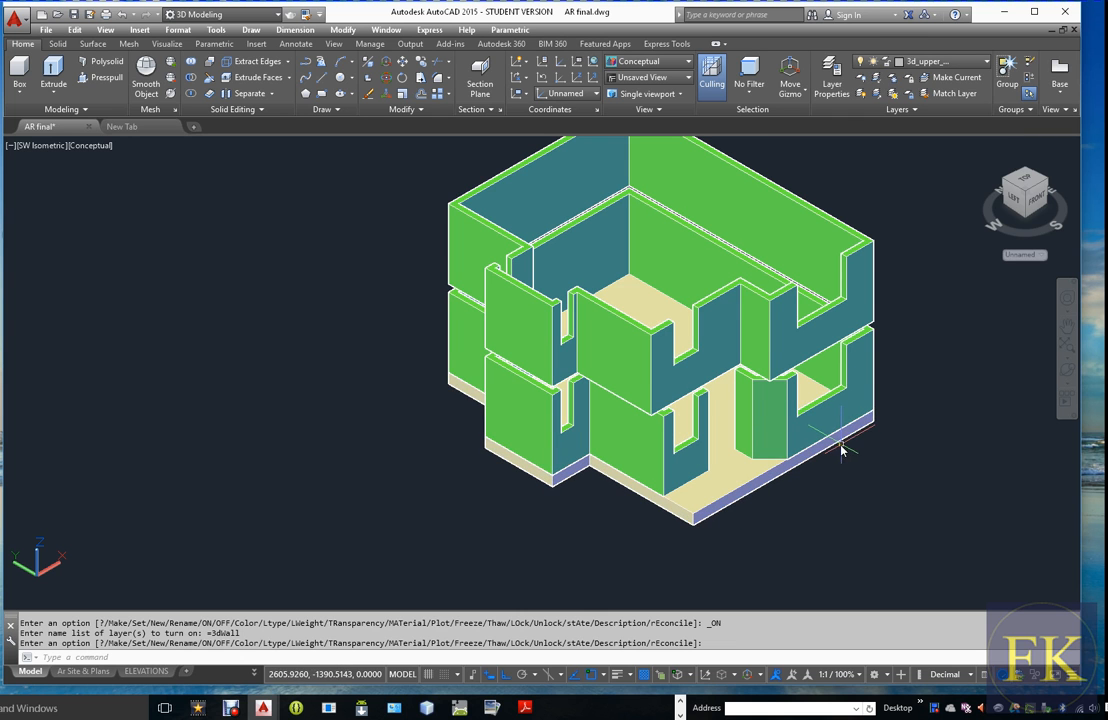
pyautogui.scroll(3, 683, 435)
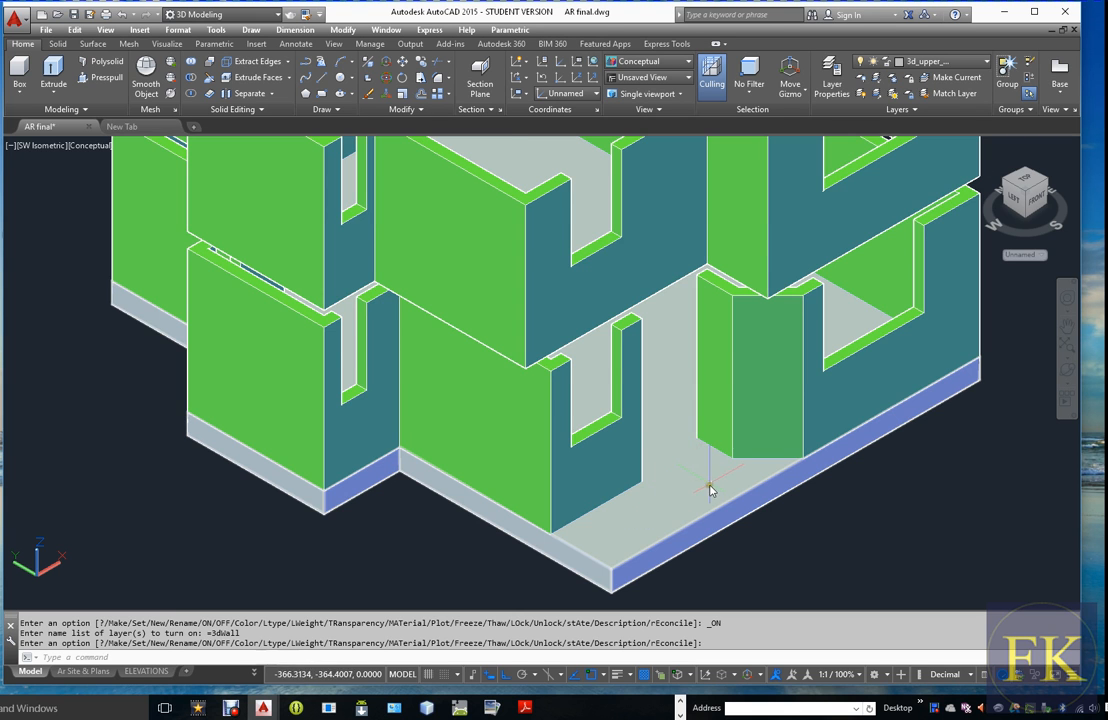
pyautogui.scroll(-2, 709, 489)
pyautogui.scroll(-2, 697, 476)
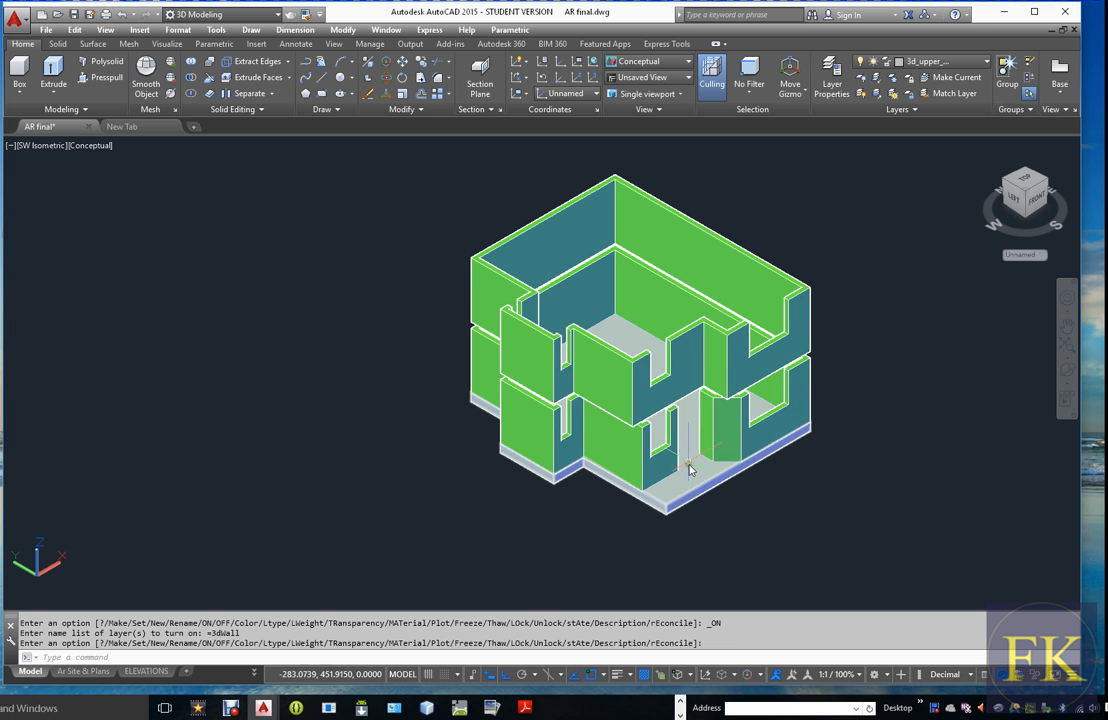
pyautogui.scroll(4, 693, 457)
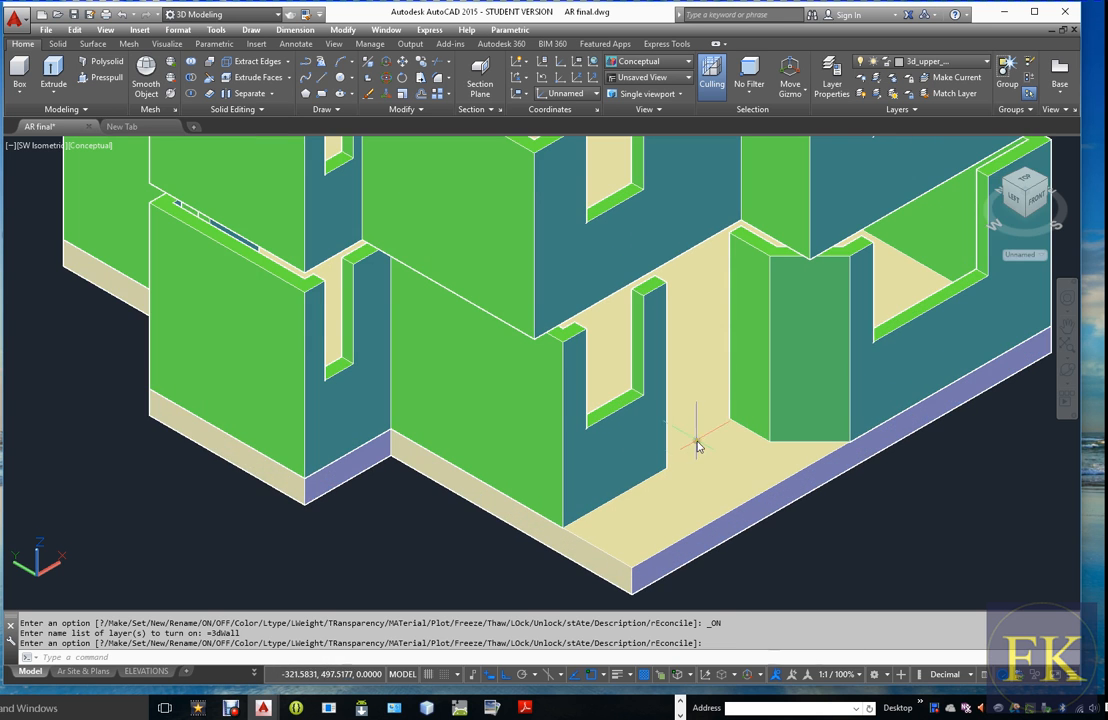
pyautogui.scroll(-5, 697, 460)
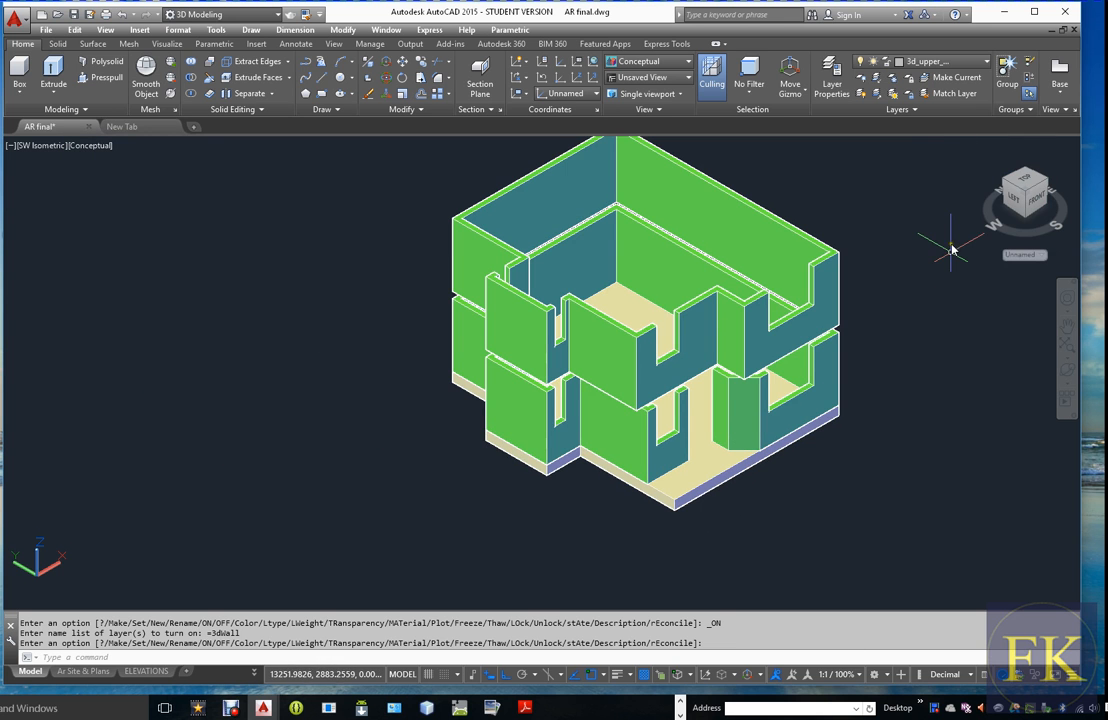
# Undo the 3dWall layer change, the 400 extrusion and the last offset, returning to the single closed outline
pyautogui.hotkey('ctrl', 'z')
pyautogui.hotkey('ctrl', 'z')
pyautogui.hotkey('ctrl', 'z')
pyautogui.hotkey('ctrl', 'z')
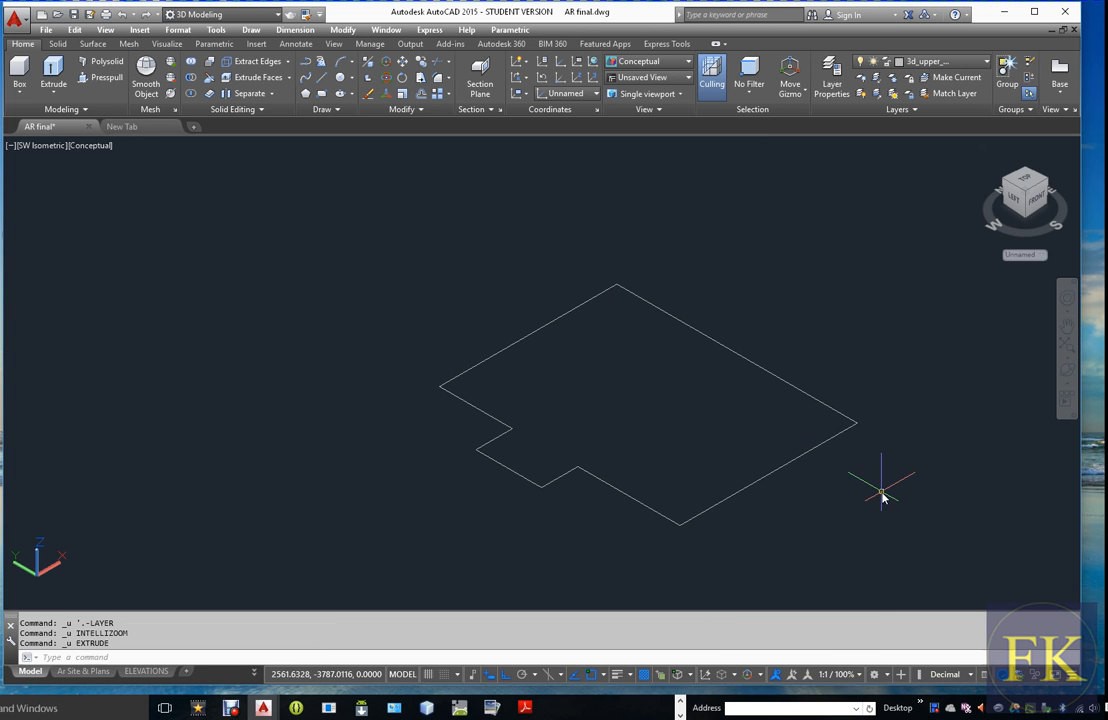
pyautogui.write('u')
pyautogui.press('Return')
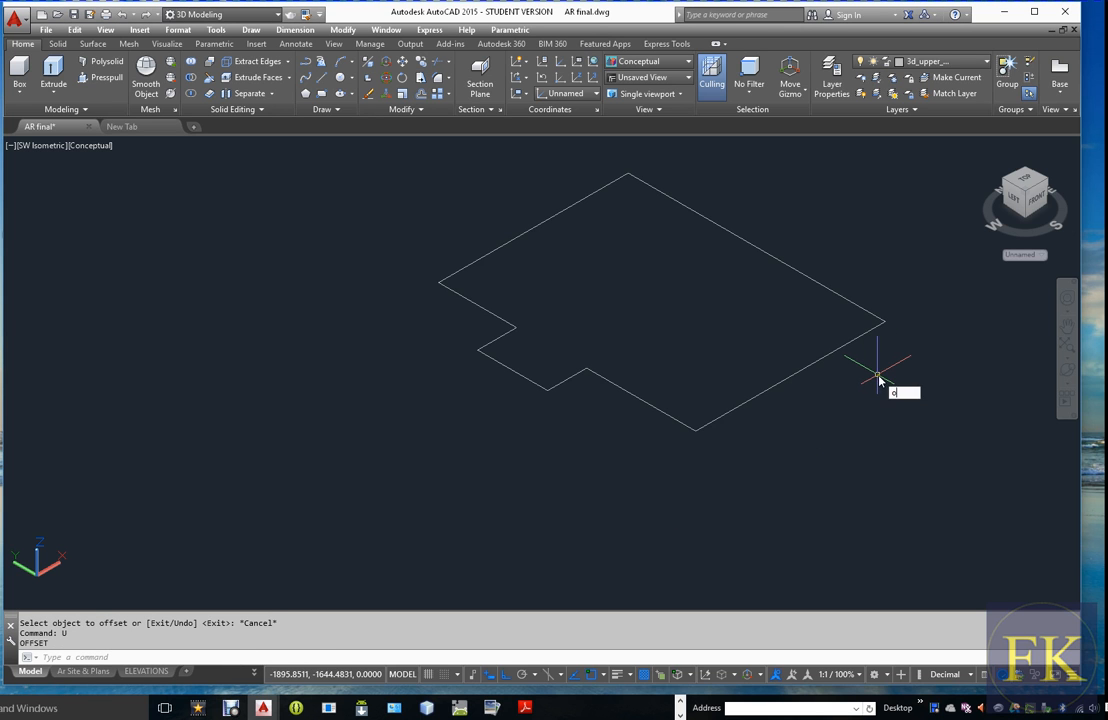
# Offset the closed house outline 250 inward
pyautogui.write('o')
pyautogui.press('Return')
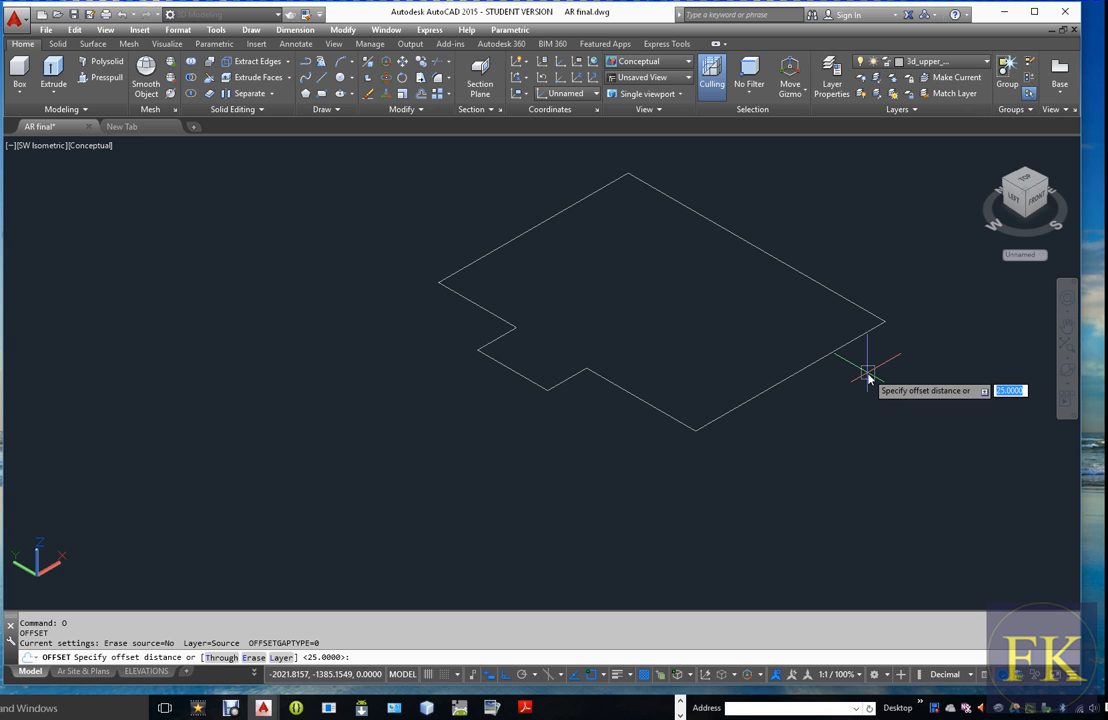
pyautogui.press('Return')
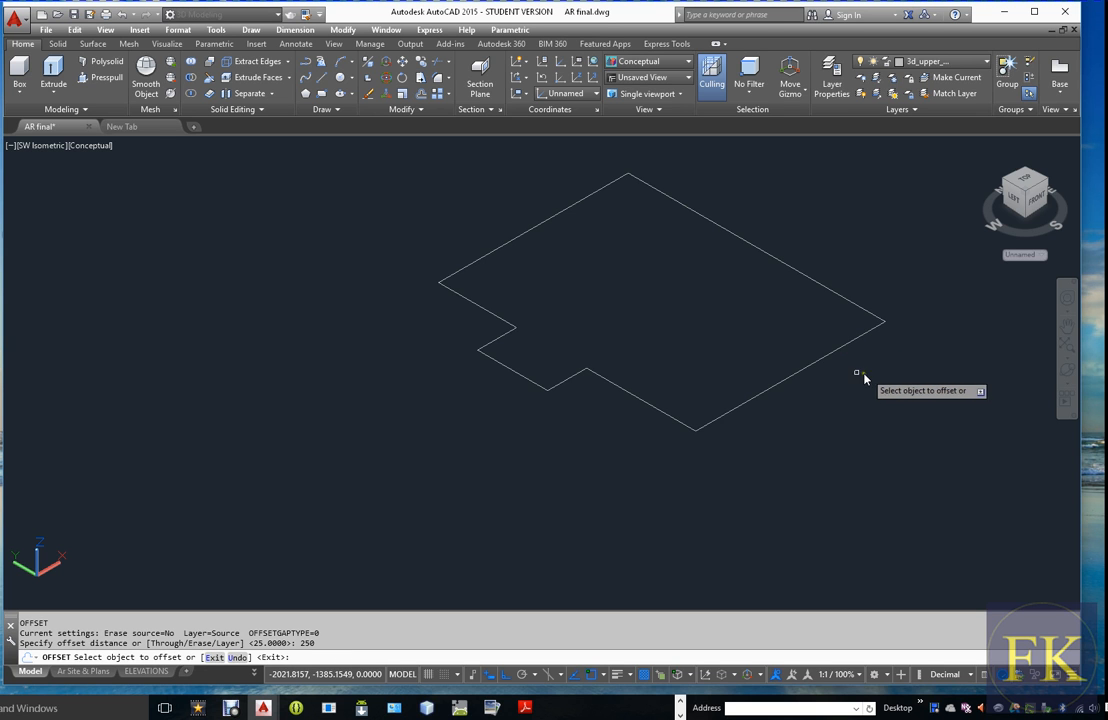
pyautogui.click(828, 358)
pyautogui.click(786, 342)
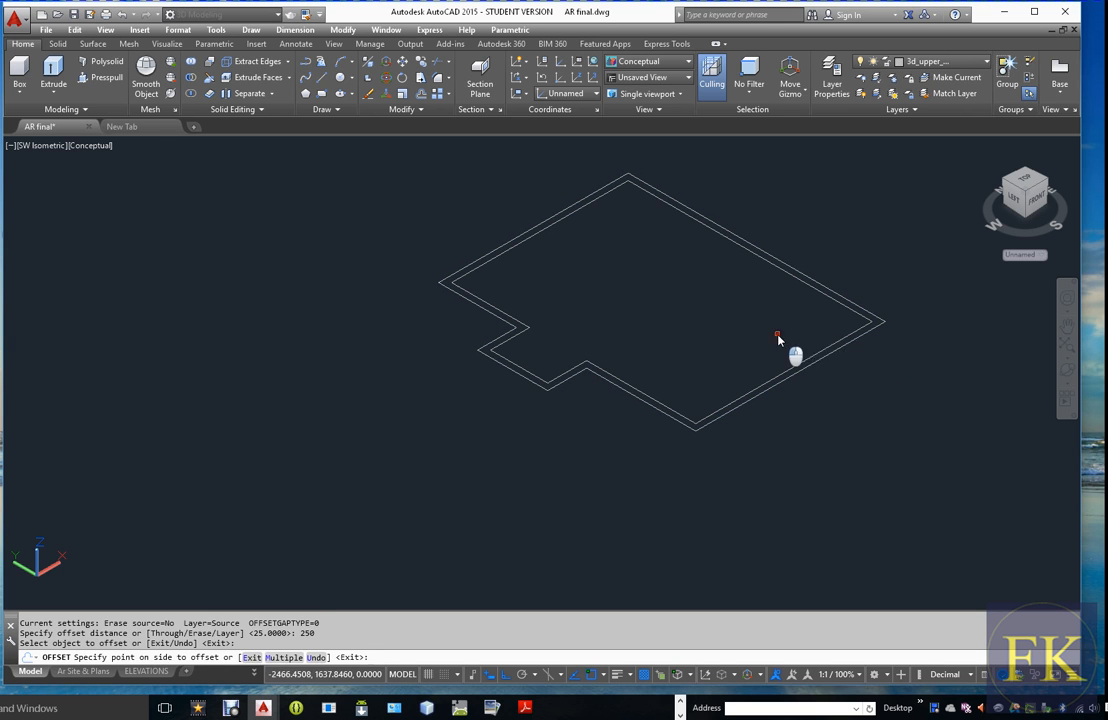
pyautogui.press('Escape')
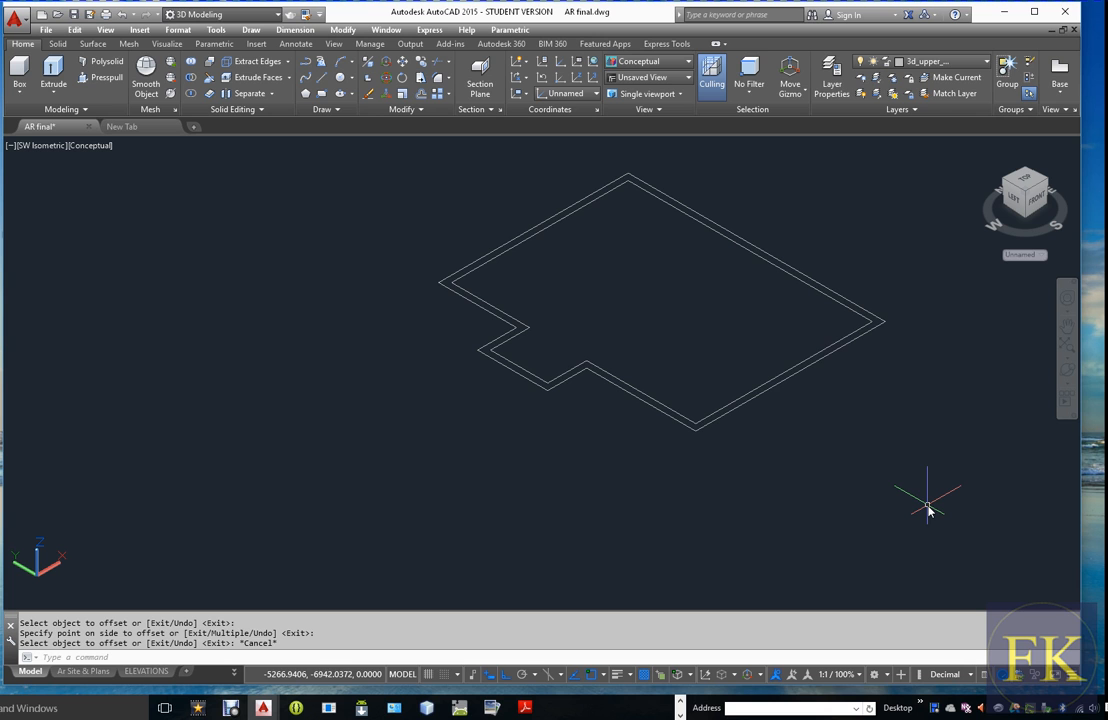
# Extrude both the outer and inner outline polylines 400 downward into solids
pyautogui.write('ext')
pyautogui.press('Return')
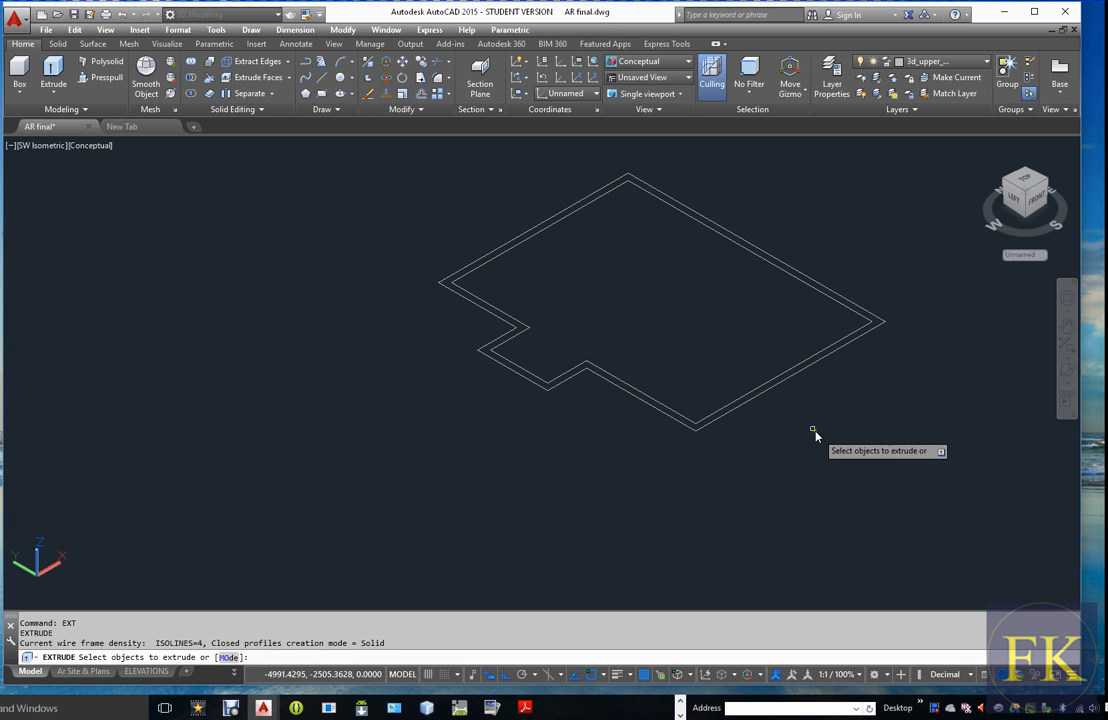
pyautogui.click(795, 385)
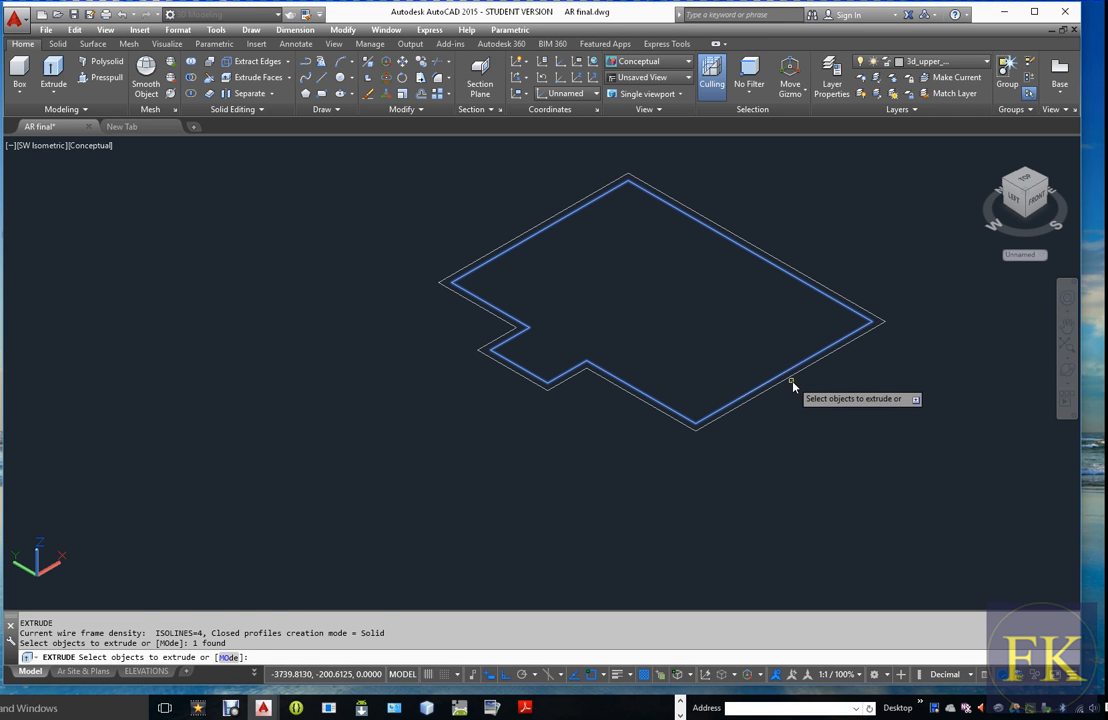
pyautogui.click(794, 386)
pyautogui.press('Return')
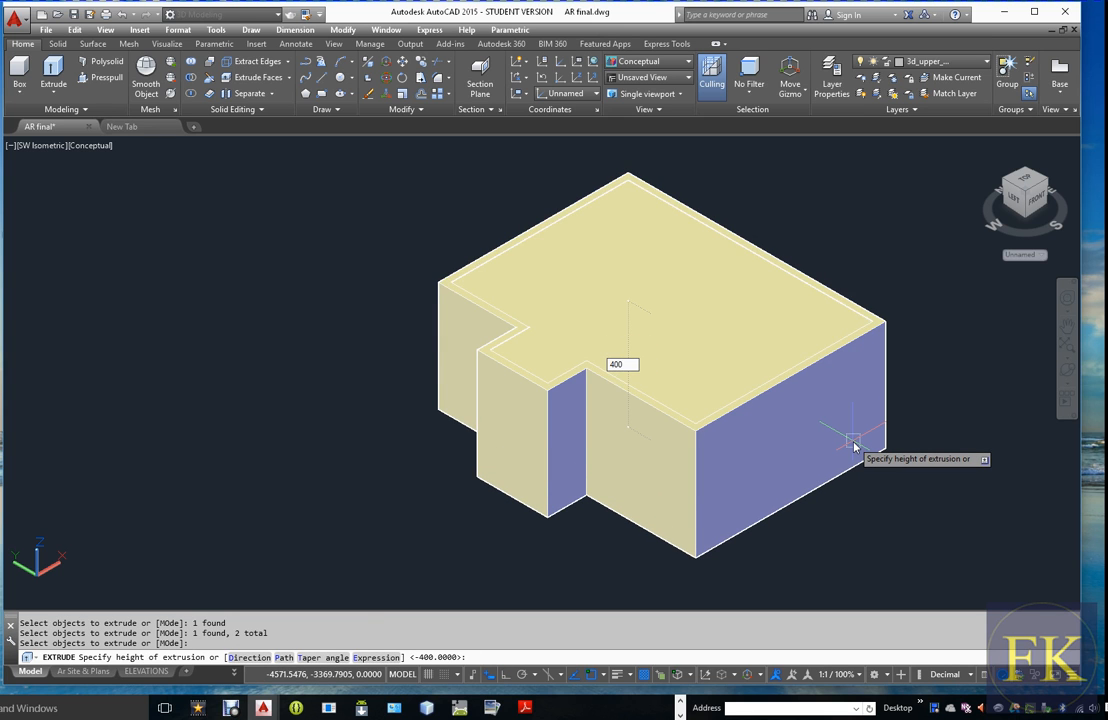
pyautogui.write('400')
pyautogui.press('Return')
pyautogui.scroll(1, 762, 388)
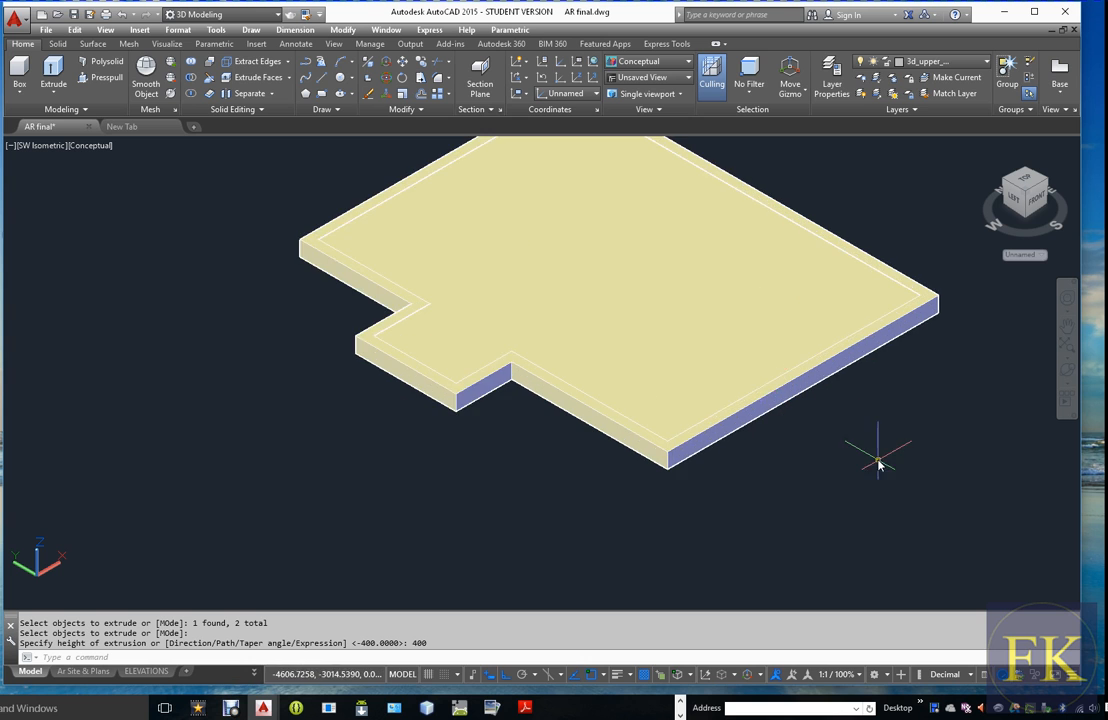
# Subtract the inner extruded solid from the outer one to leave a hollow perimeter upper beam
pyautogui.scroll(-2, 876, 460)
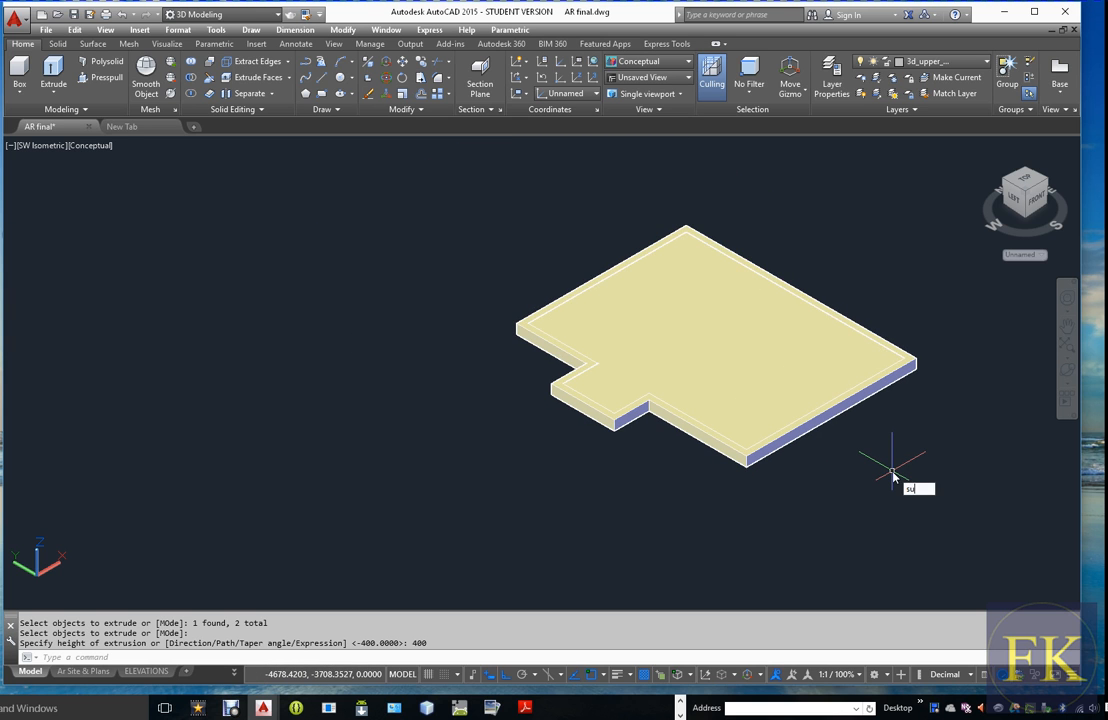
pyautogui.write('sub')
pyautogui.press('Return')
pyautogui.click(903, 369)
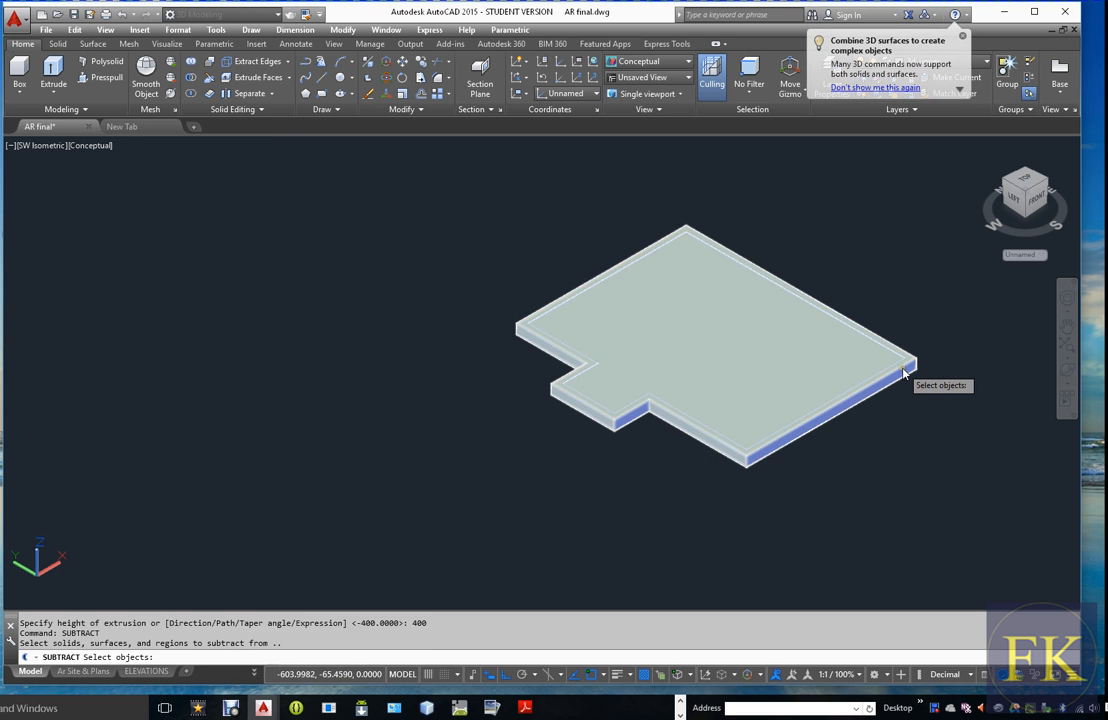
pyautogui.press('Return')
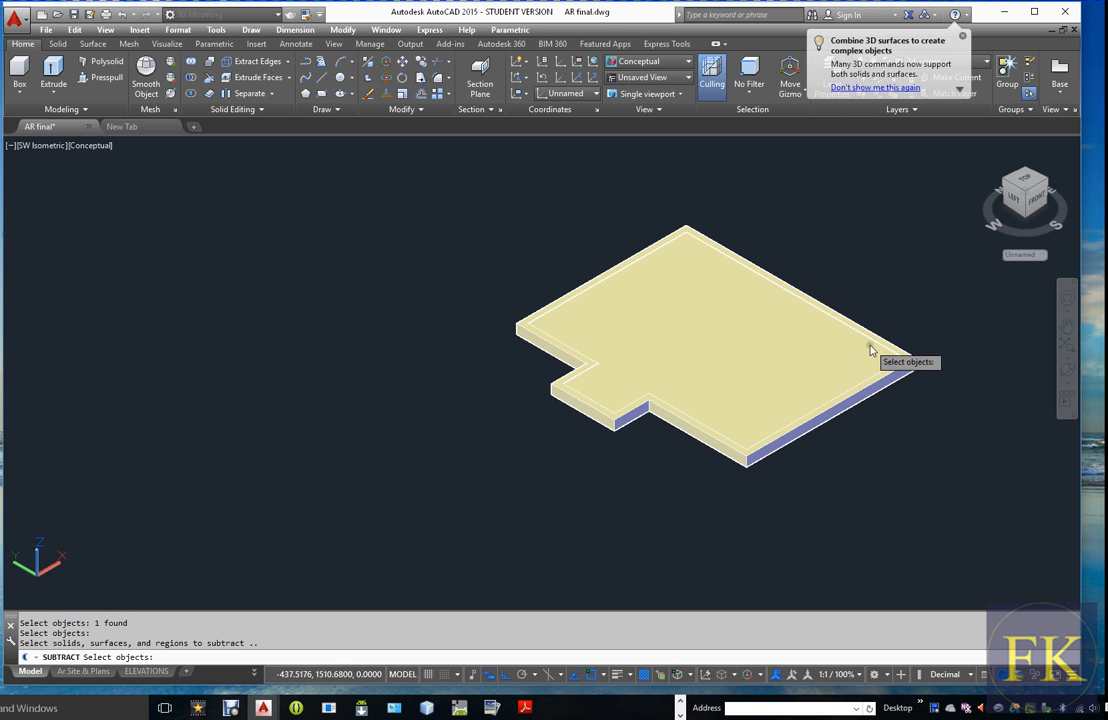
pyautogui.scroll(5, 880, 348)
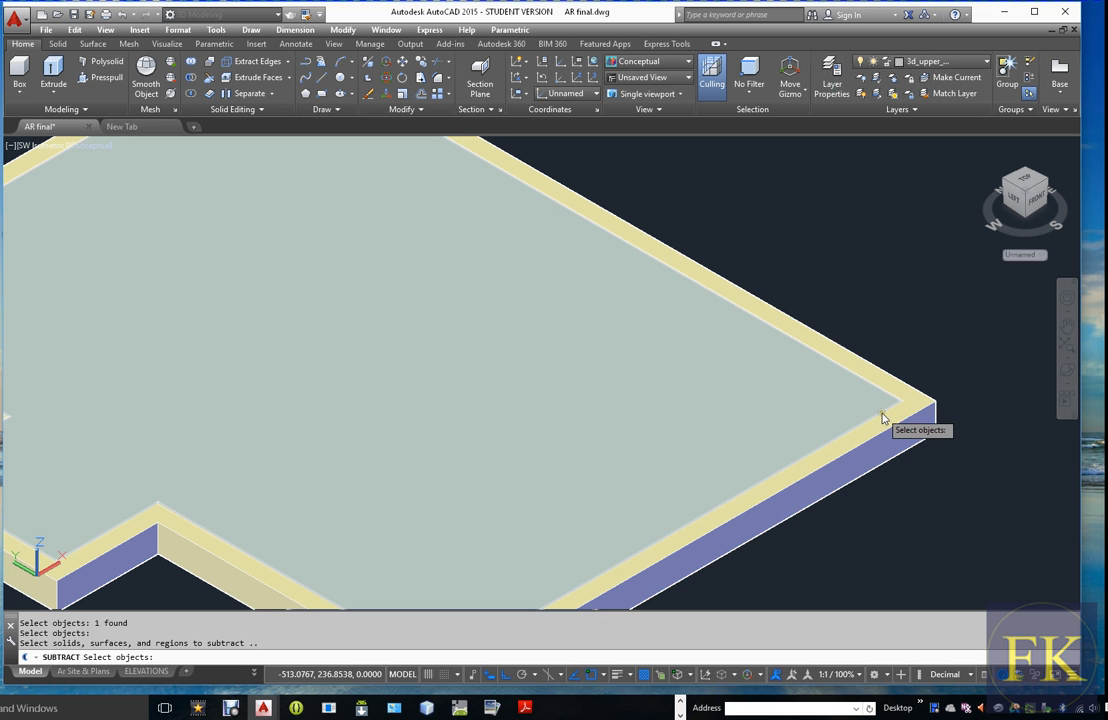
pyautogui.click(882, 417)
pyautogui.press('Return')
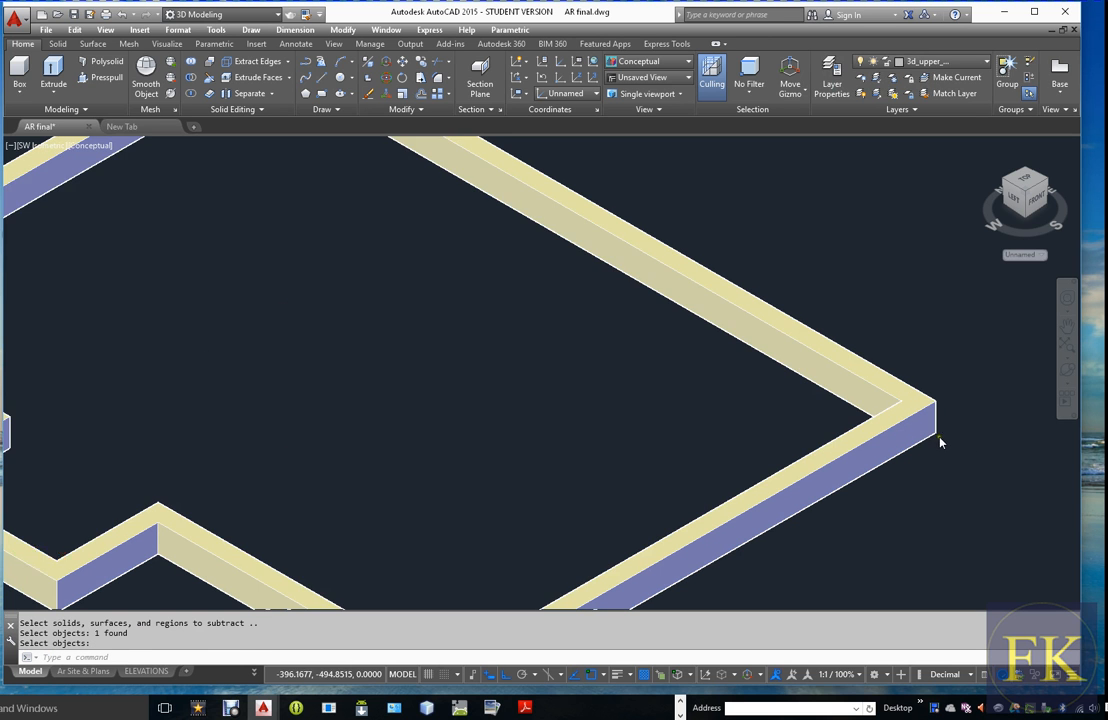
pyautogui.scroll(-6, 900, 442)
pyautogui.scroll(3, 878, 445)
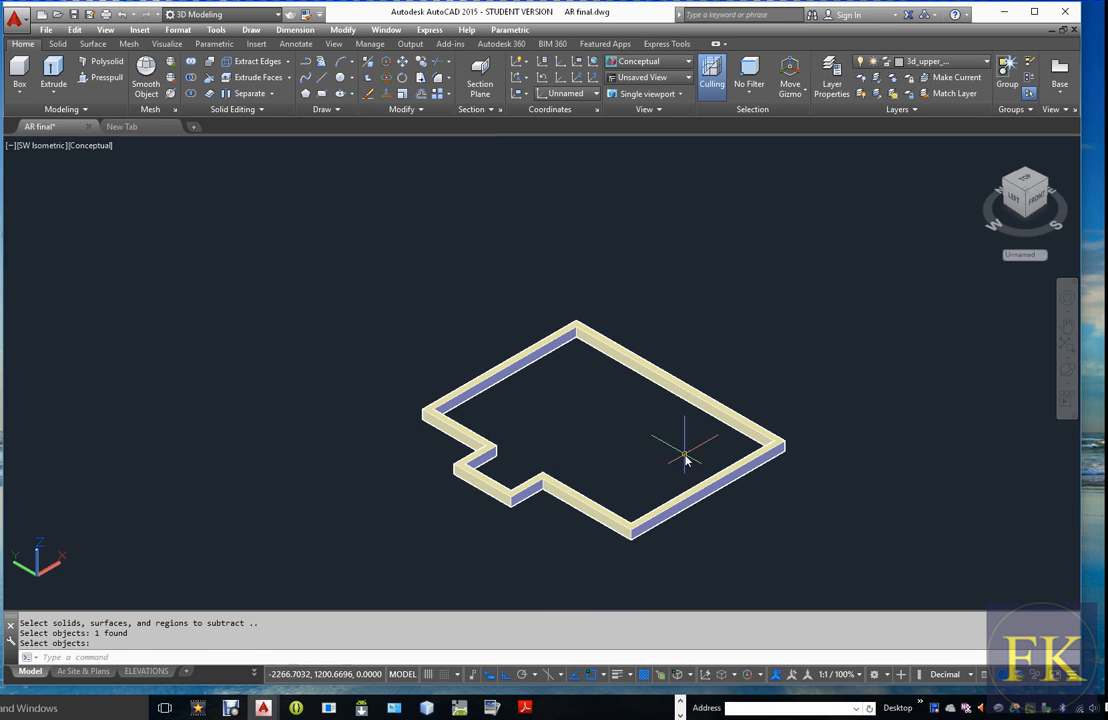
pyautogui.scroll(2, 418, 464)
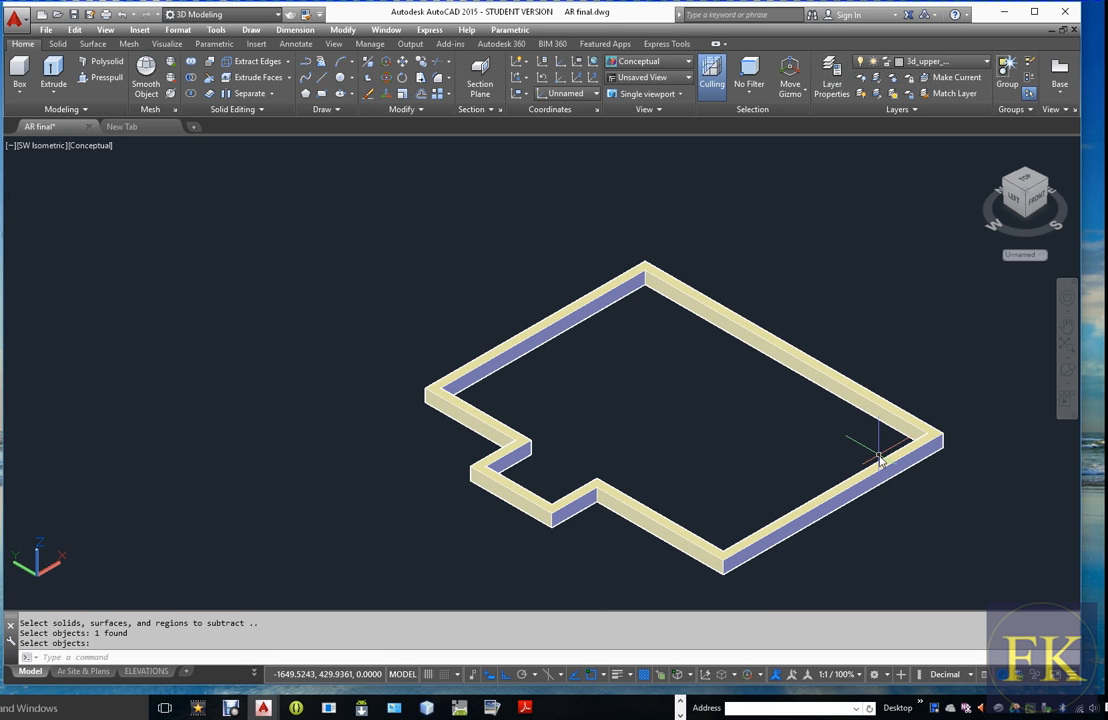
# Keep the 3d_upper_beam layer on, turn on the 3d_slab layer and make it current to compare slabs and beam
pyautogui.click(985, 62)
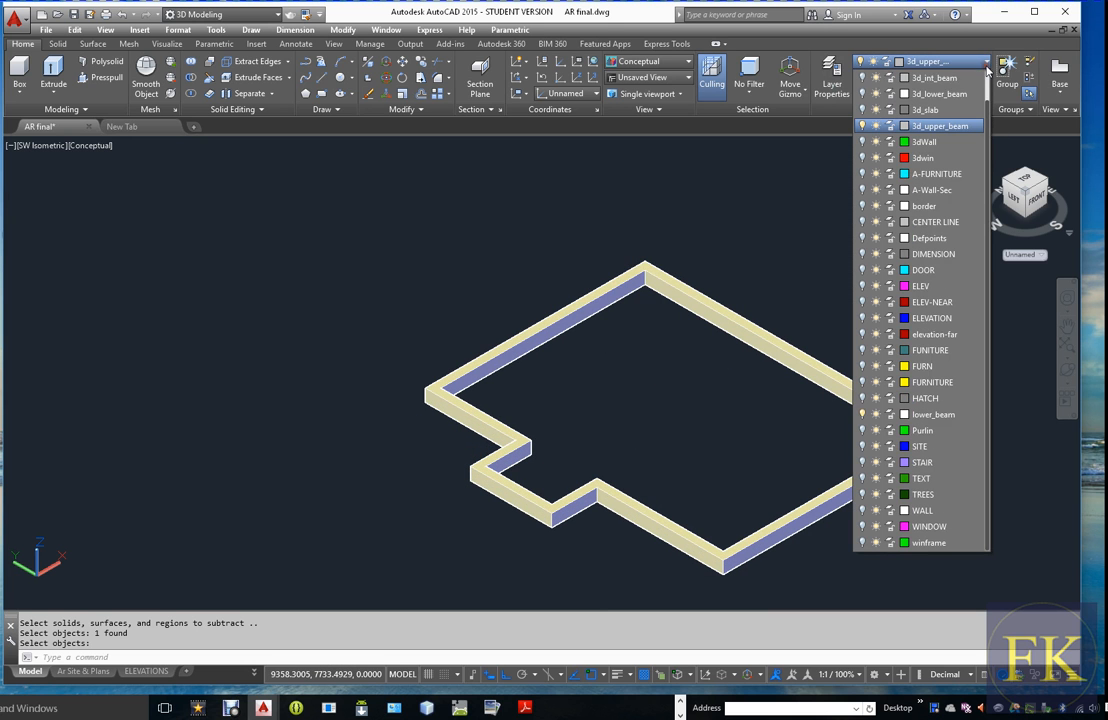
pyautogui.click(862, 126)
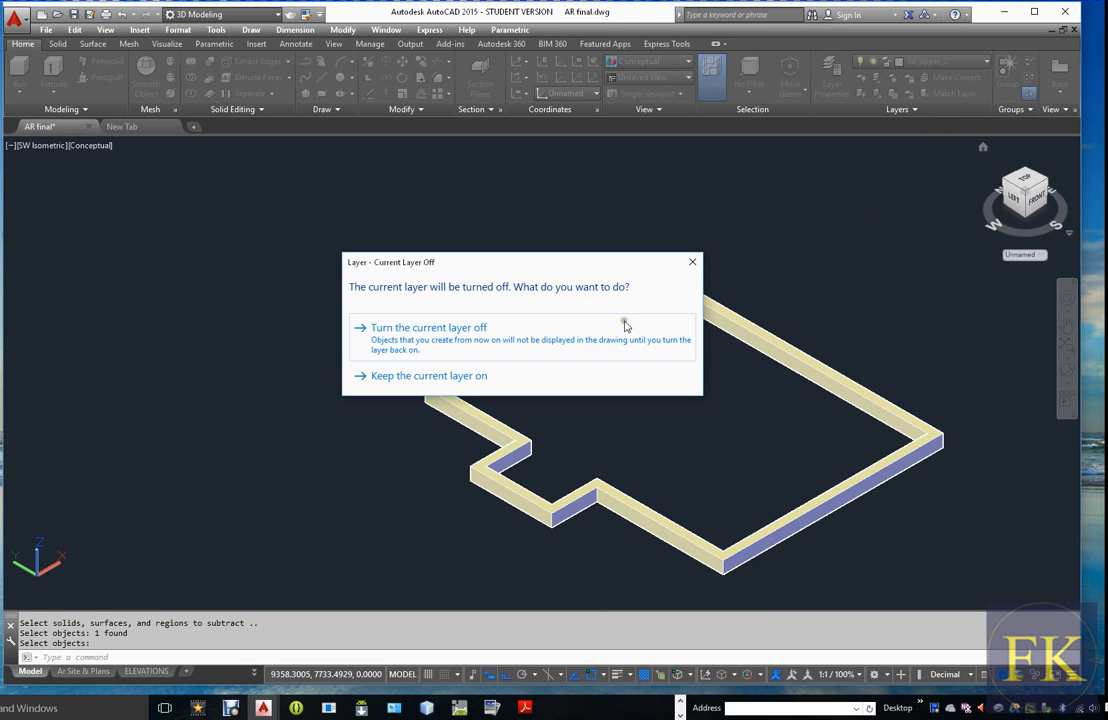
pyautogui.click(441, 386)
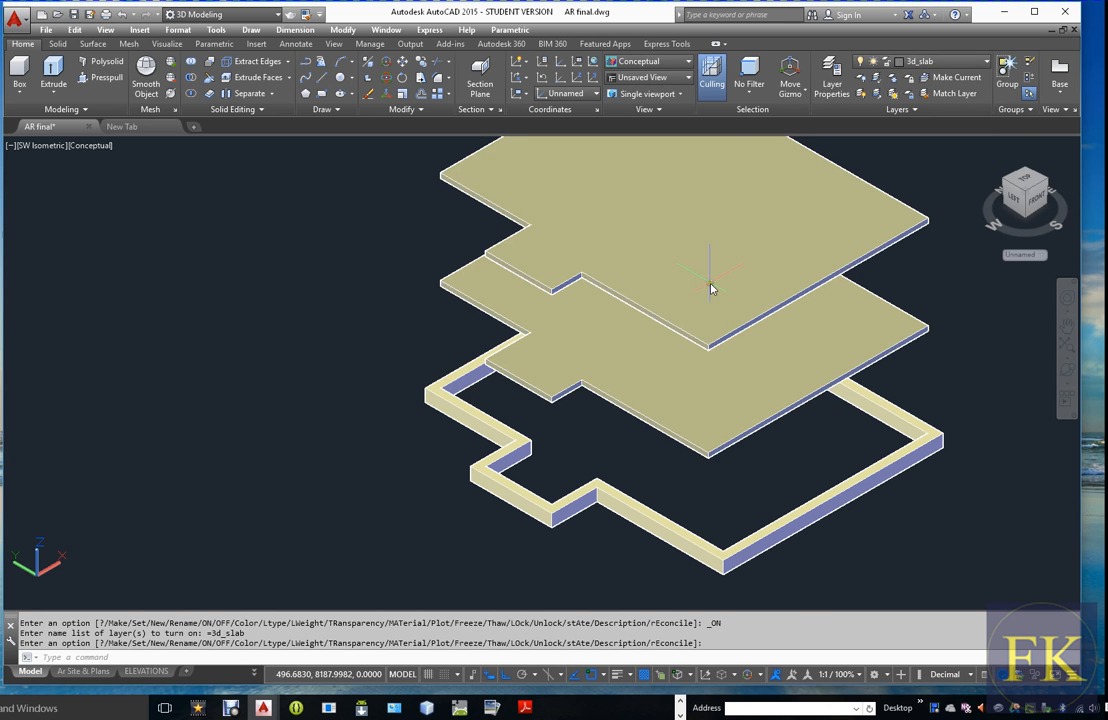
pyautogui.scroll(3, 693, 435)
pyautogui.scroll(-4, 690, 435)
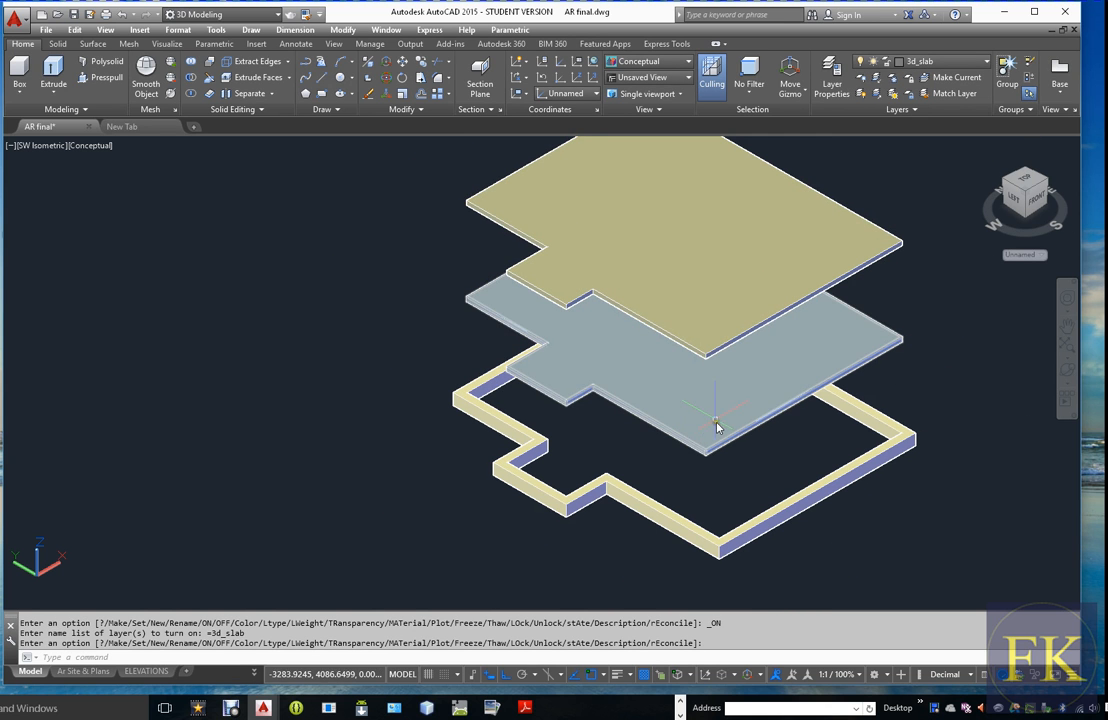
pyautogui.click(988, 62)
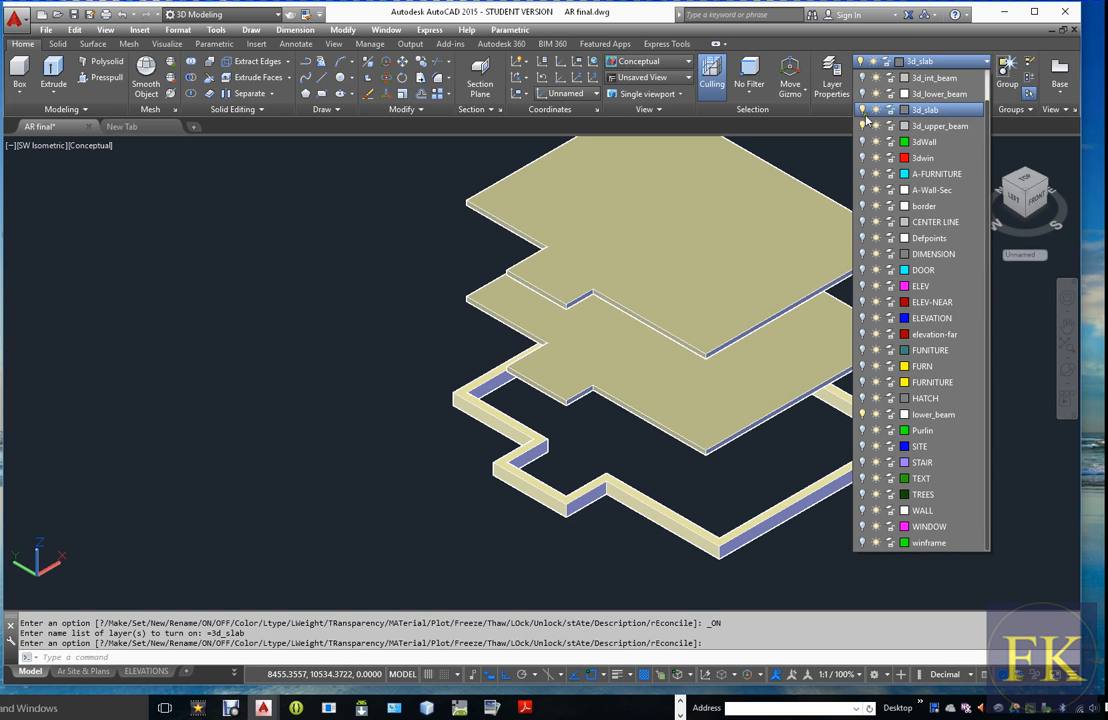
pyautogui.click(863, 111)
pyautogui.click(426, 377)
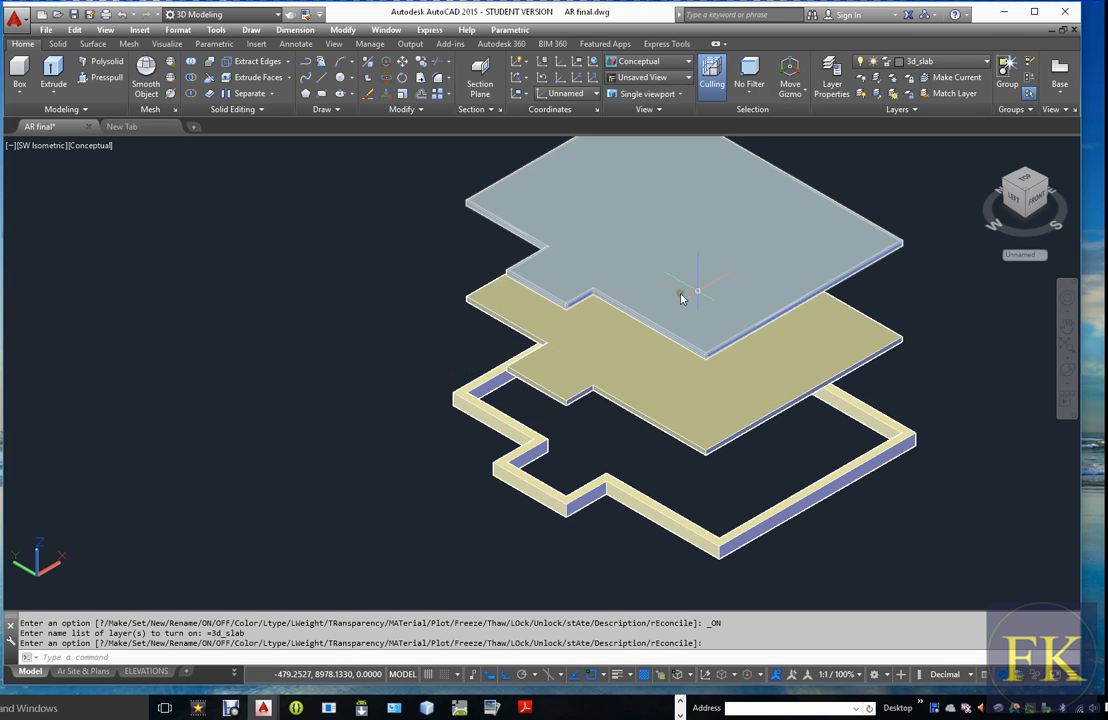
# Turn off the 3d_upper_beam layer and the current 3d_slab layer
pyautogui.click(940, 62)
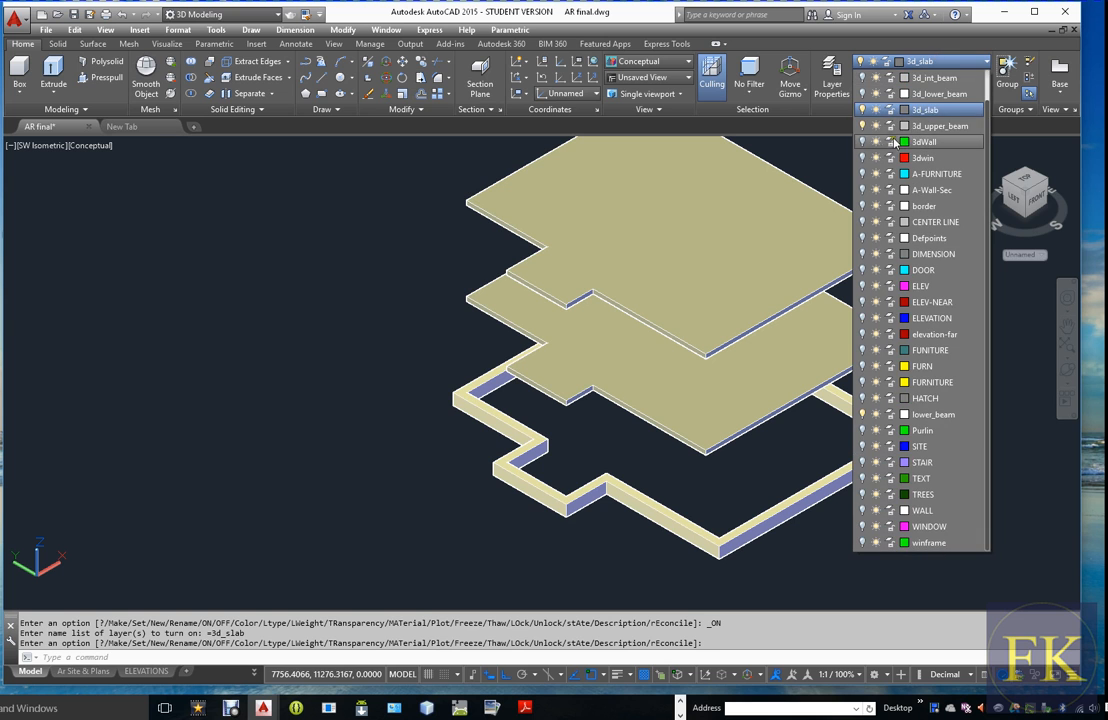
pyautogui.click(862, 124)
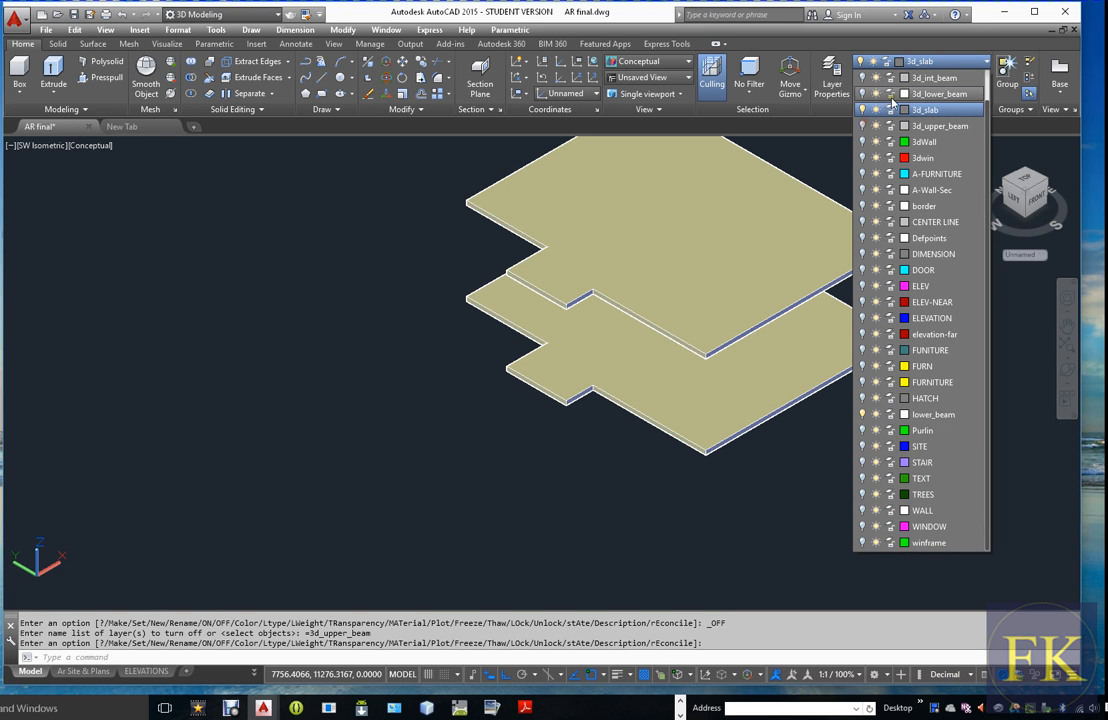
pyautogui.click(863, 110)
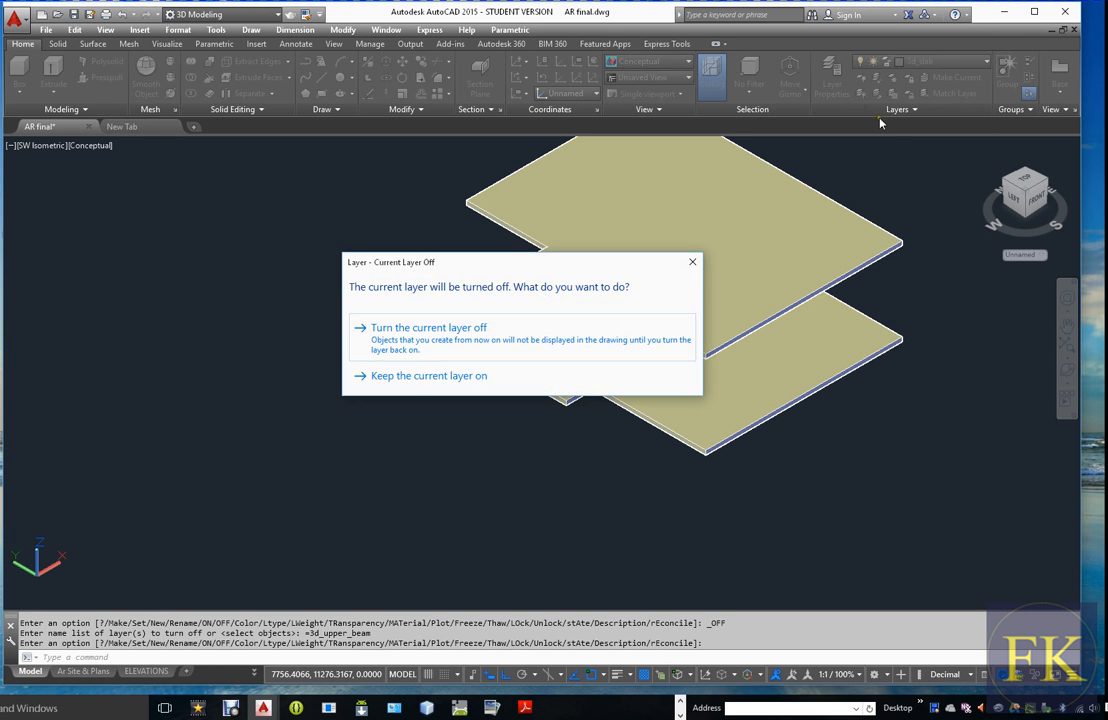
pyautogui.click(427, 345)
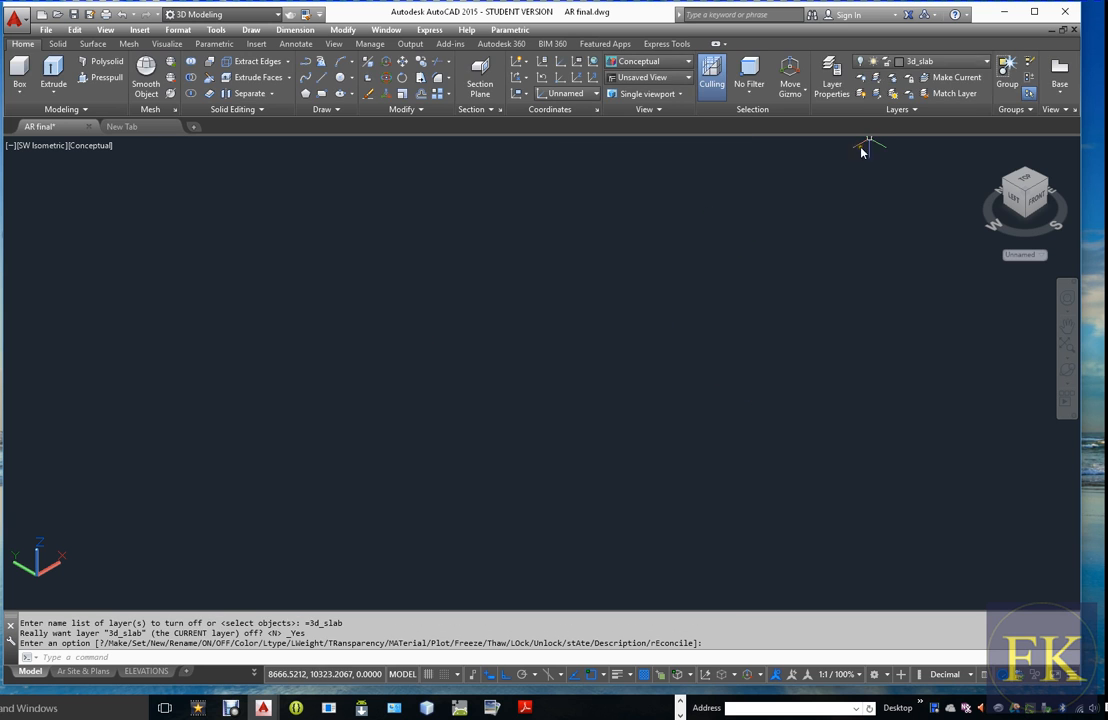
# Turn on the 3d_lower_beam layer to show the lower perimeter beam
pyautogui.click(866, 63)
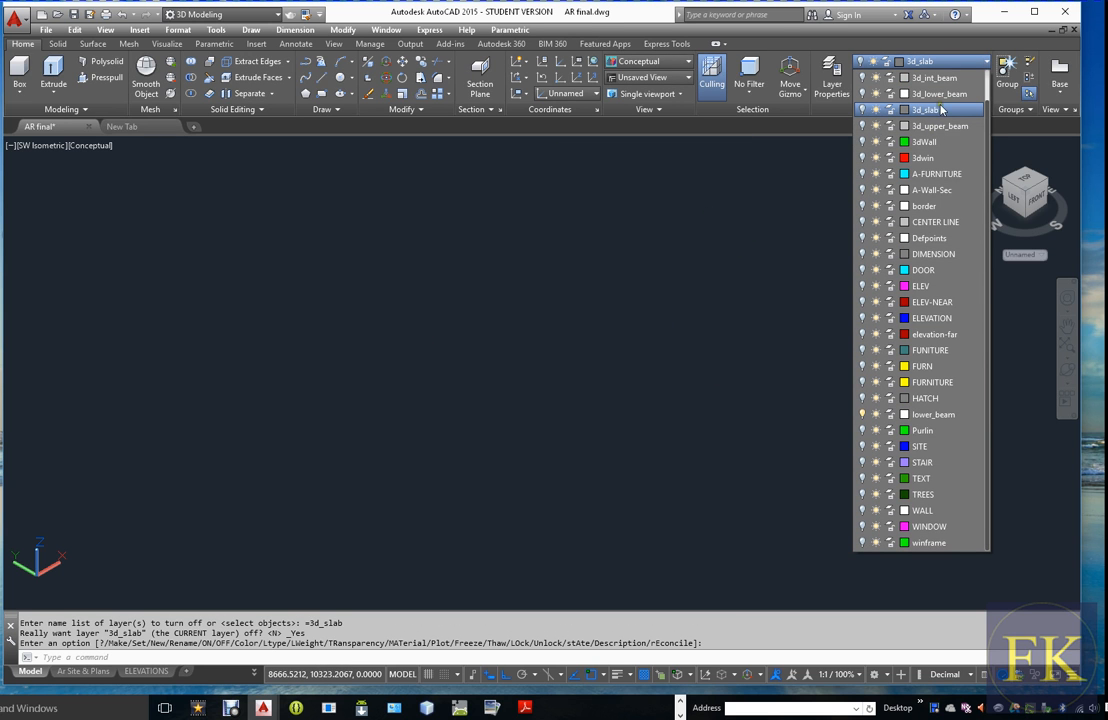
pyautogui.click(862, 94)
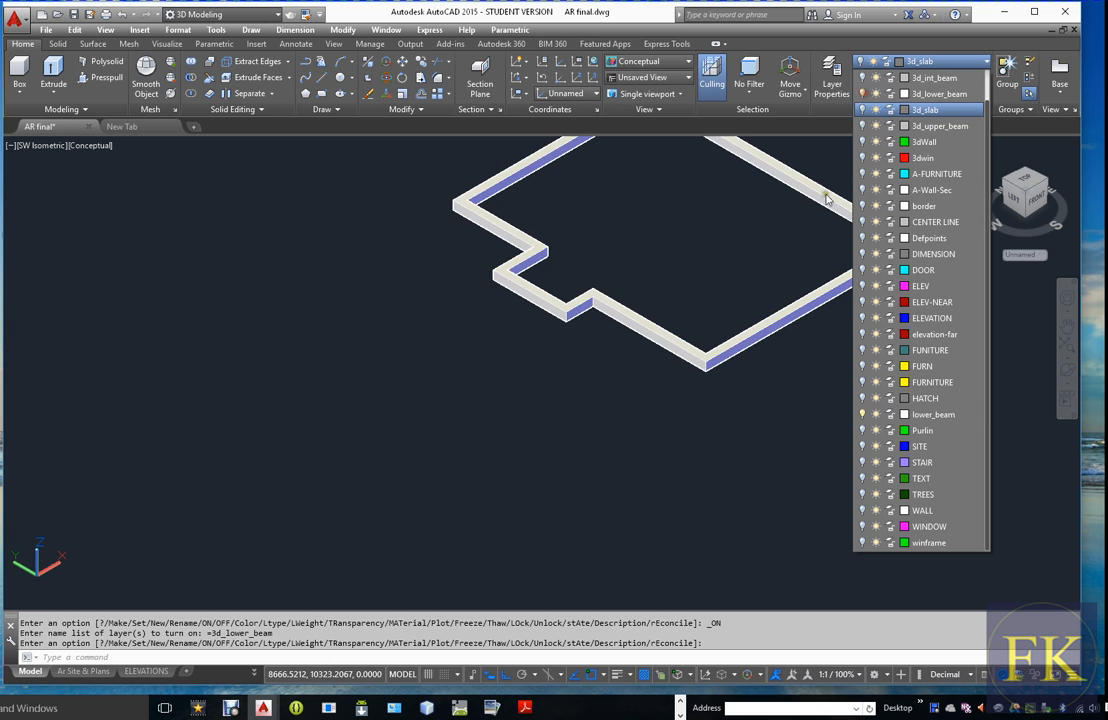
pyautogui.click(770, 393)
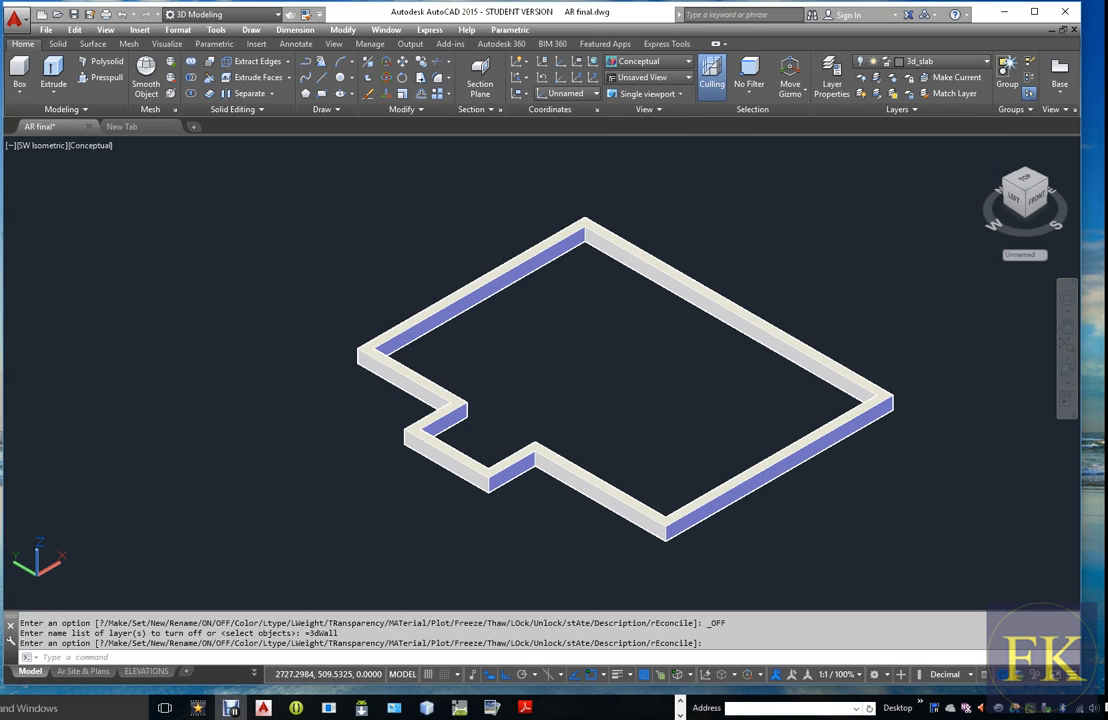
# Create a new layer named 3d-ler_slab, make it current and leave it on
pyautogui.click(832, 69)
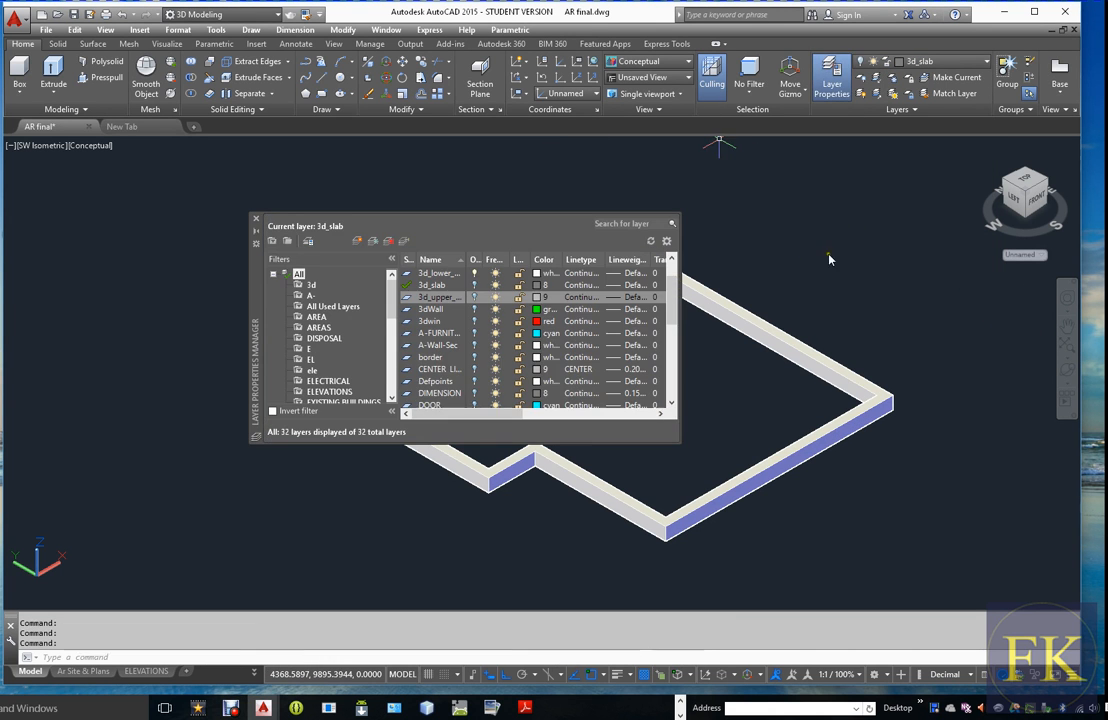
pyautogui.click(370, 244)
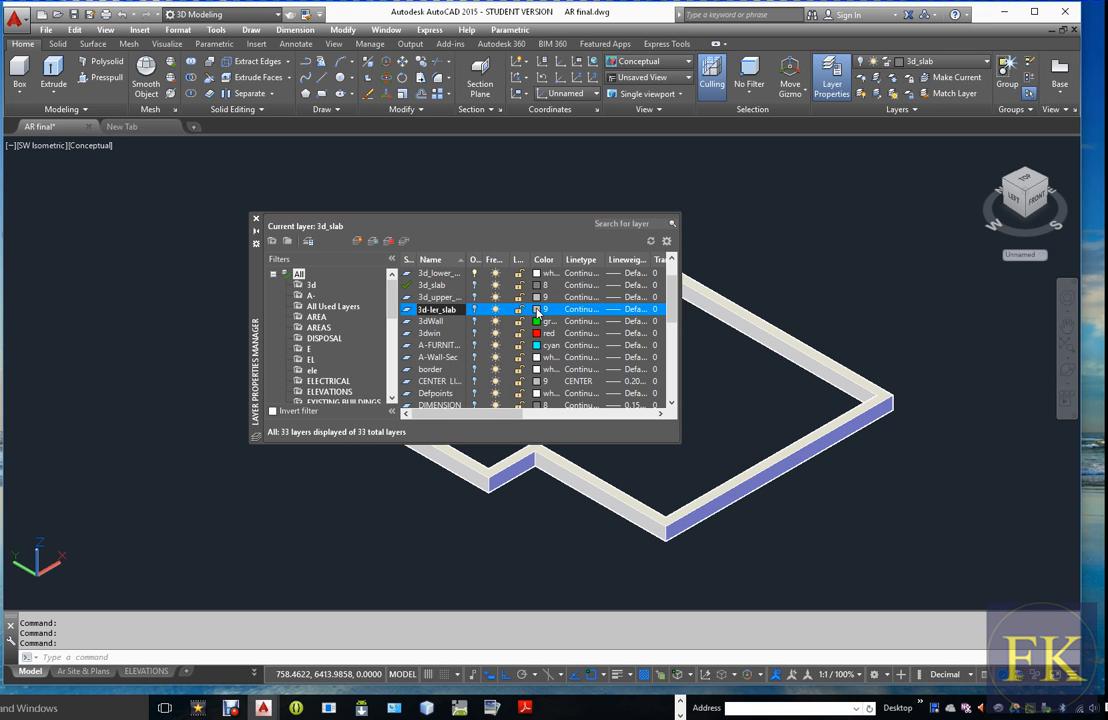
pyautogui.doubleClick(406, 314)
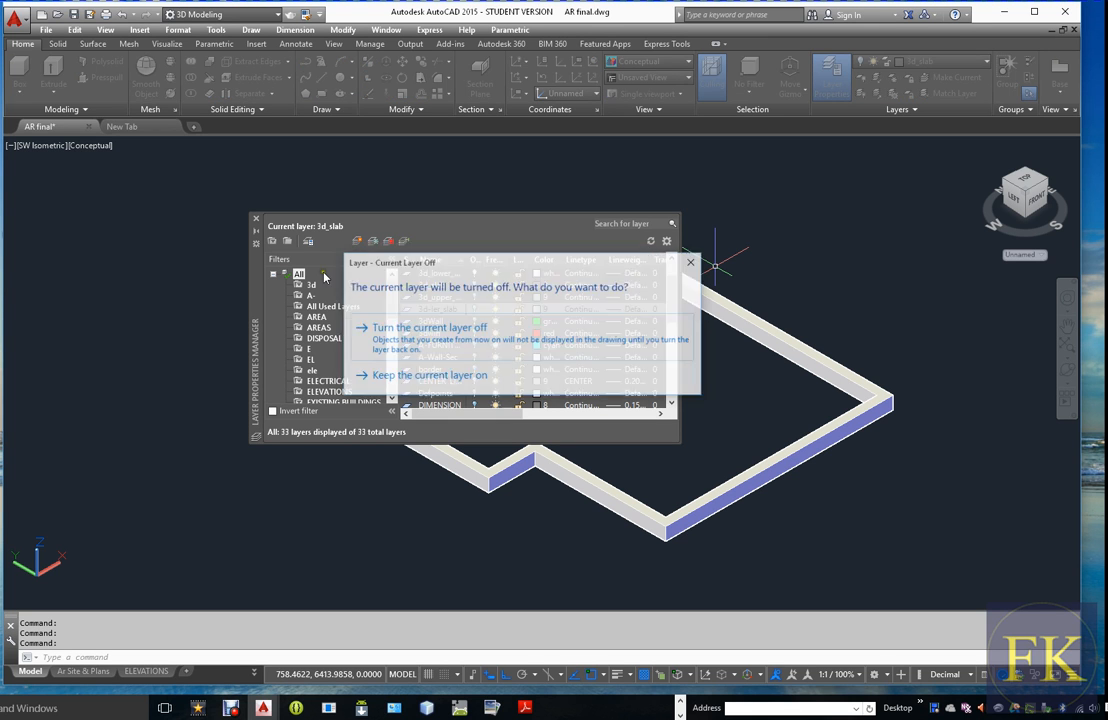
pyautogui.click(426, 384)
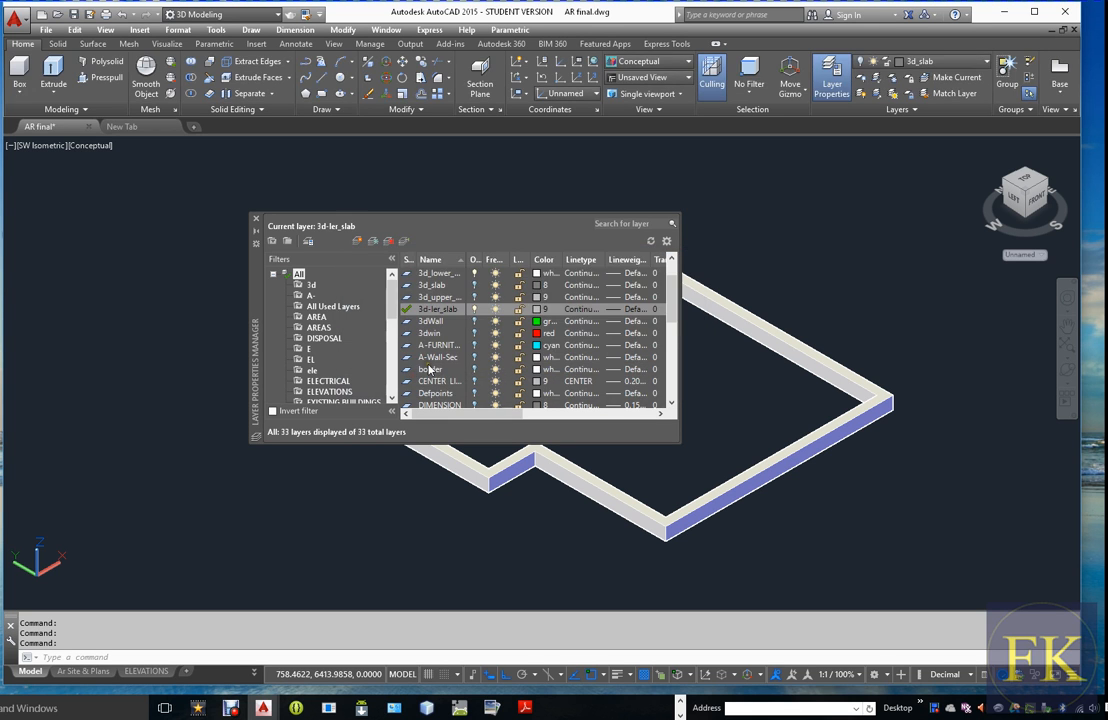
pyautogui.click(255, 220)
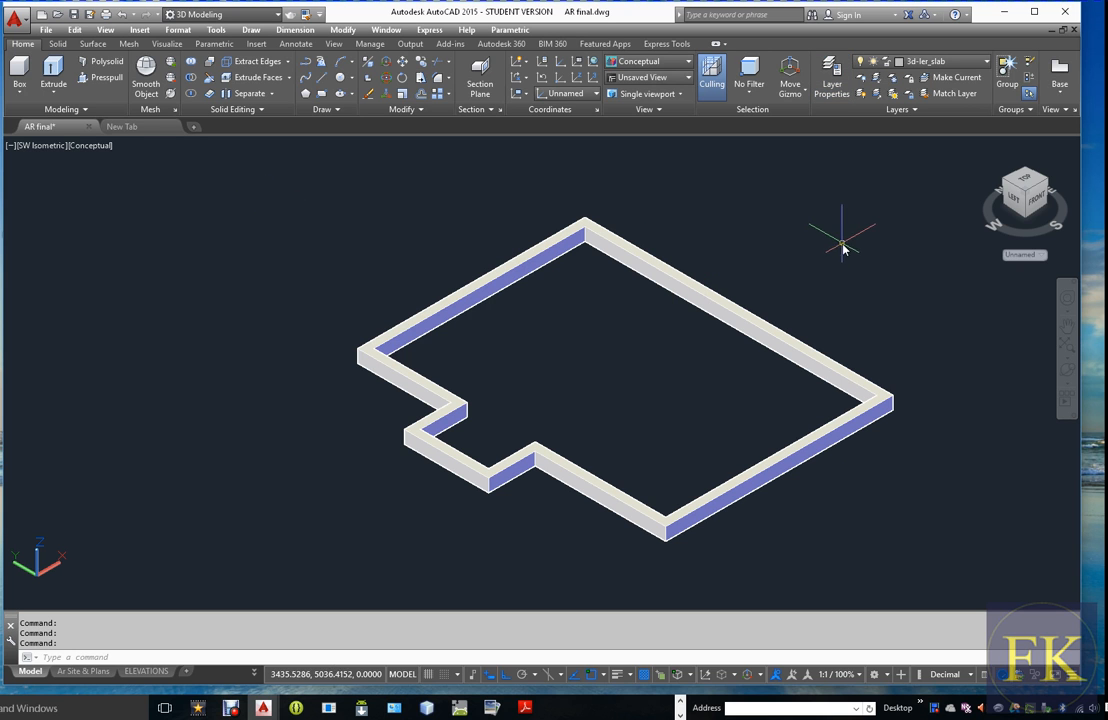
# Draw connected lines along the lower beam's inner top edge, from the rear corner through the west corner to the projecting bay
pyautogui.press('Return')
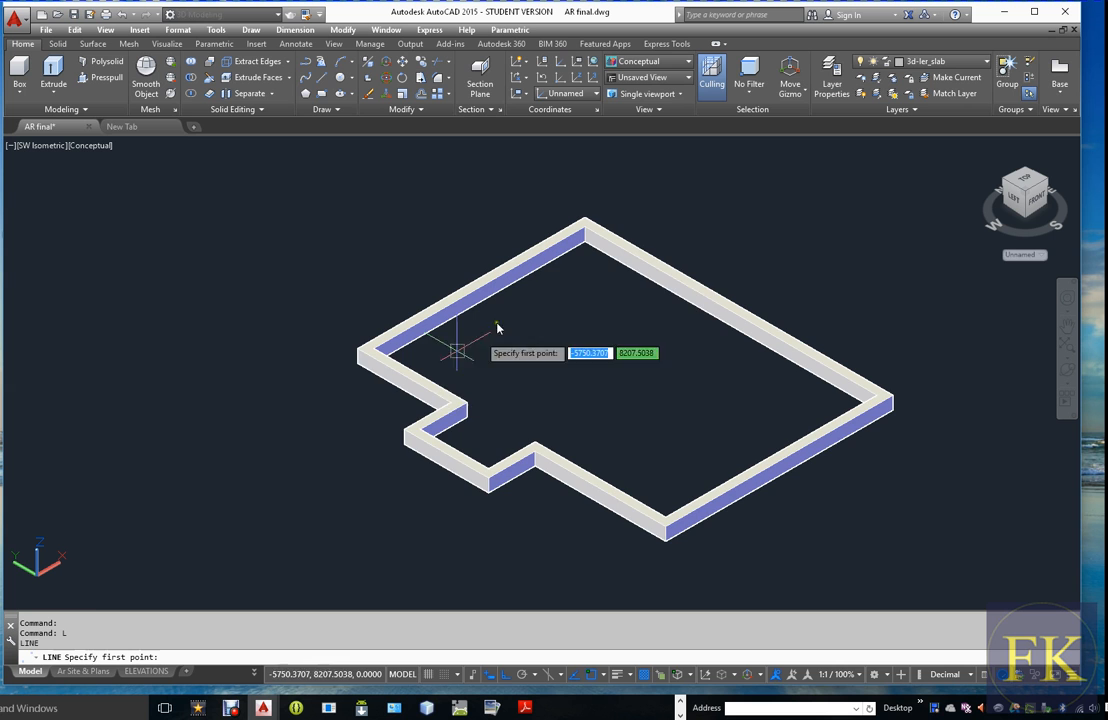
pyautogui.scroll(3, 564, 232)
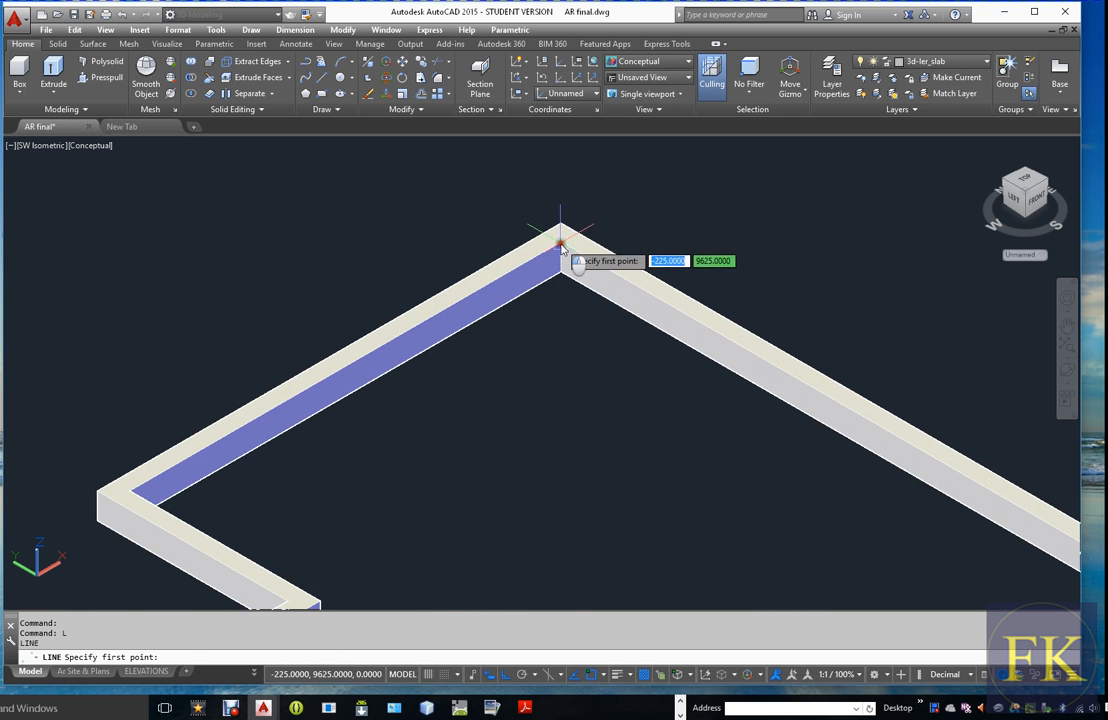
pyautogui.click(558, 245)
pyautogui.scroll(-3, 558, 245)
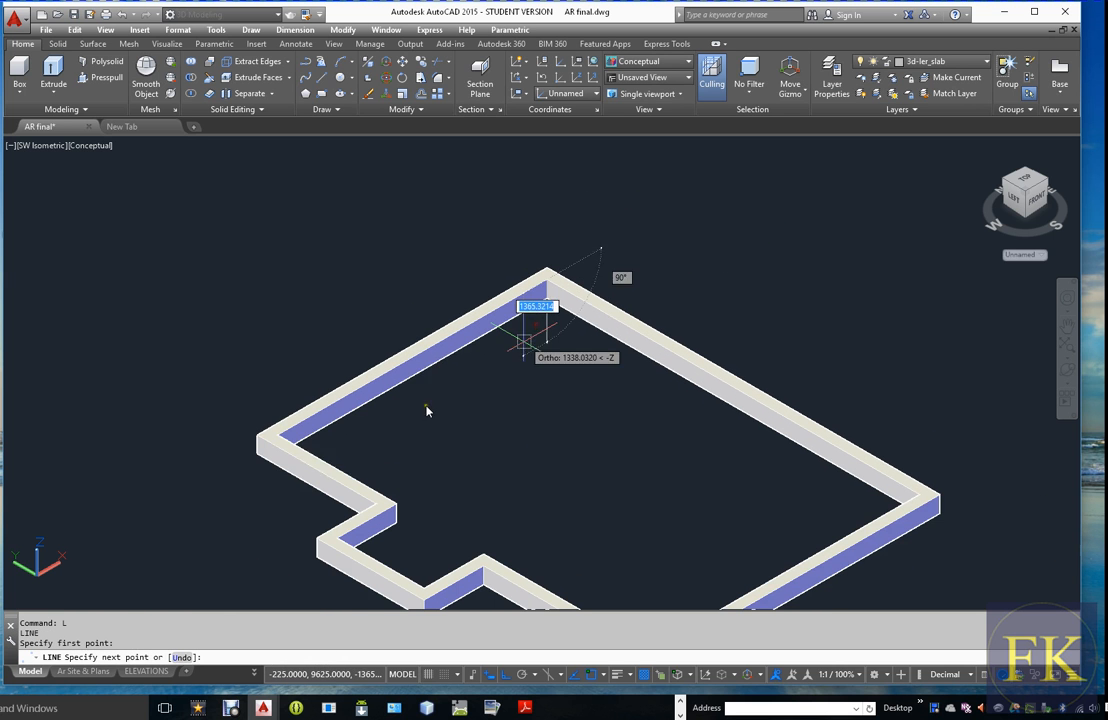
pyautogui.click(277, 436)
pyautogui.scroll(-4, 366, 447)
pyautogui.scroll(3, 337, 465)
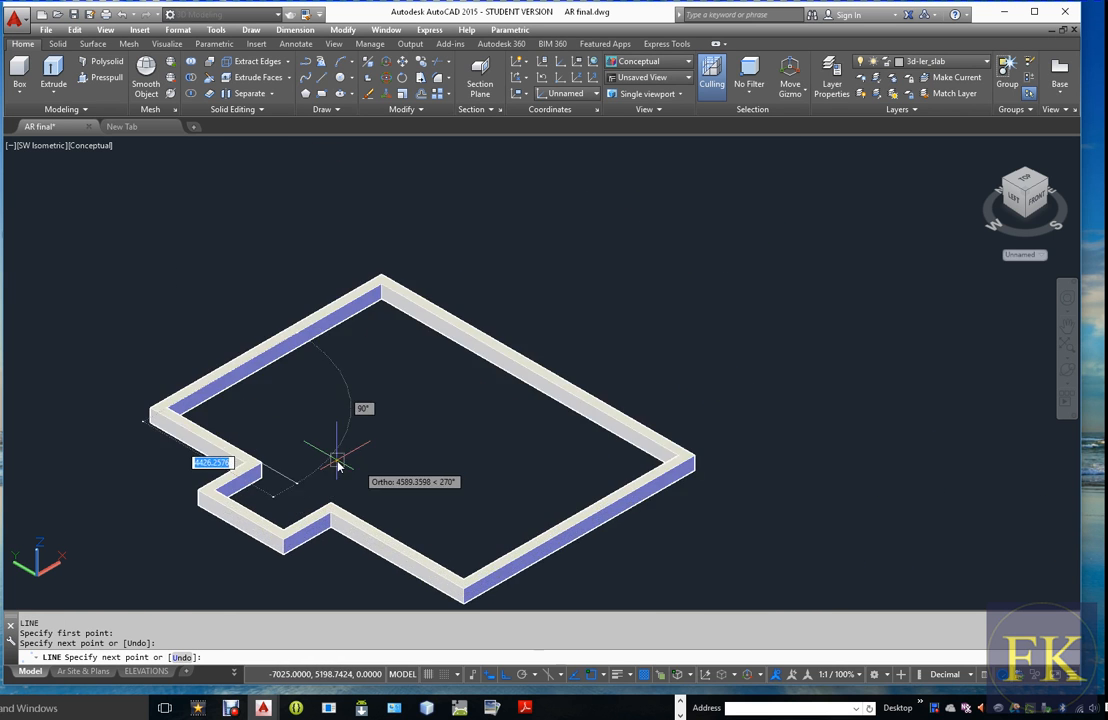
pyautogui.click(264, 466)
pyautogui.scroll(3, 209, 492)
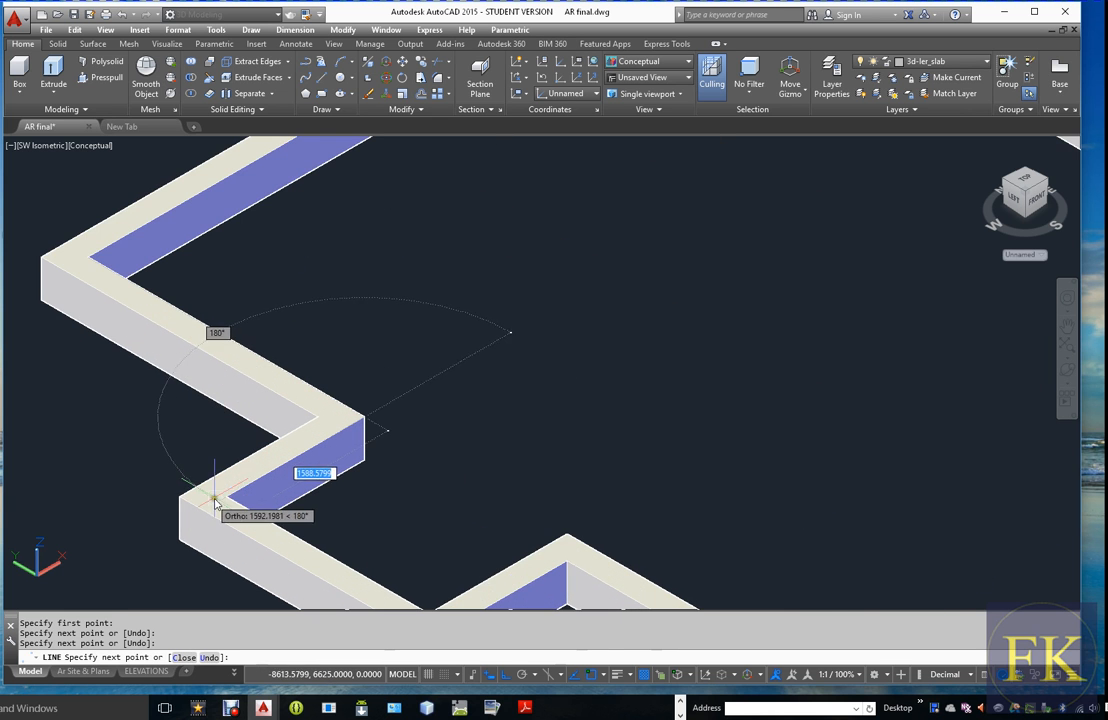
pyautogui.click(227, 494)
# Continue the line outline around the bay and along the front inner beam edges, and close it at the starting corner
pyautogui.scroll(-2, 360, 538)
pyautogui.scroll(3, 385, 553)
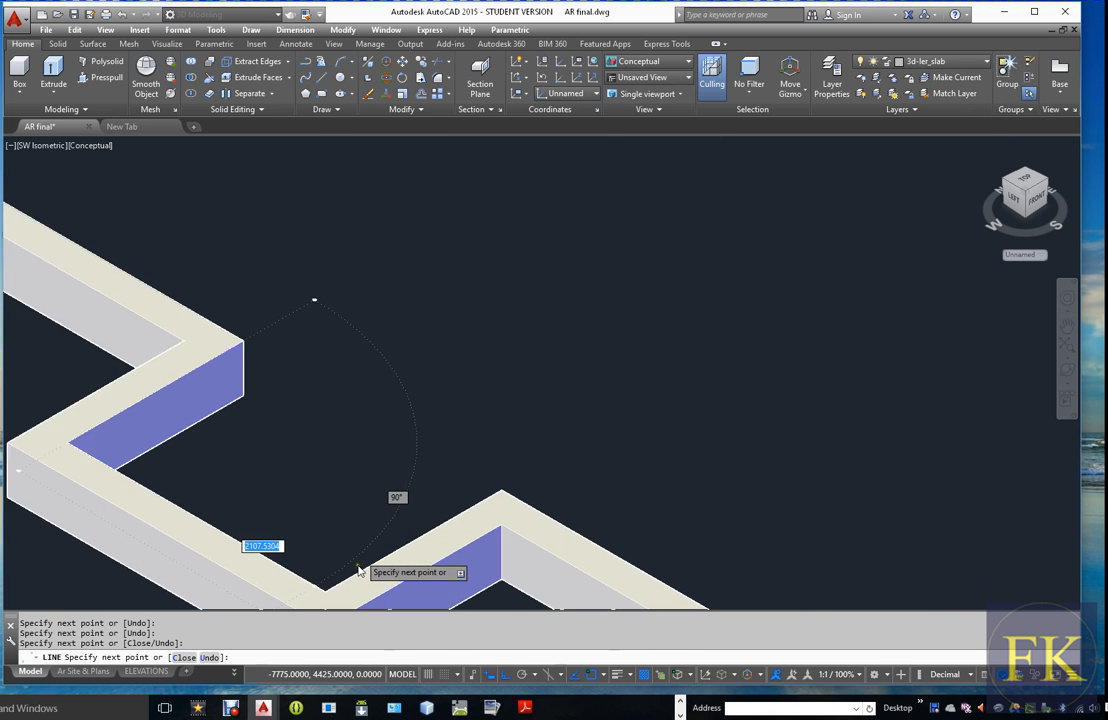
pyautogui.scroll(-5, 383, 497)
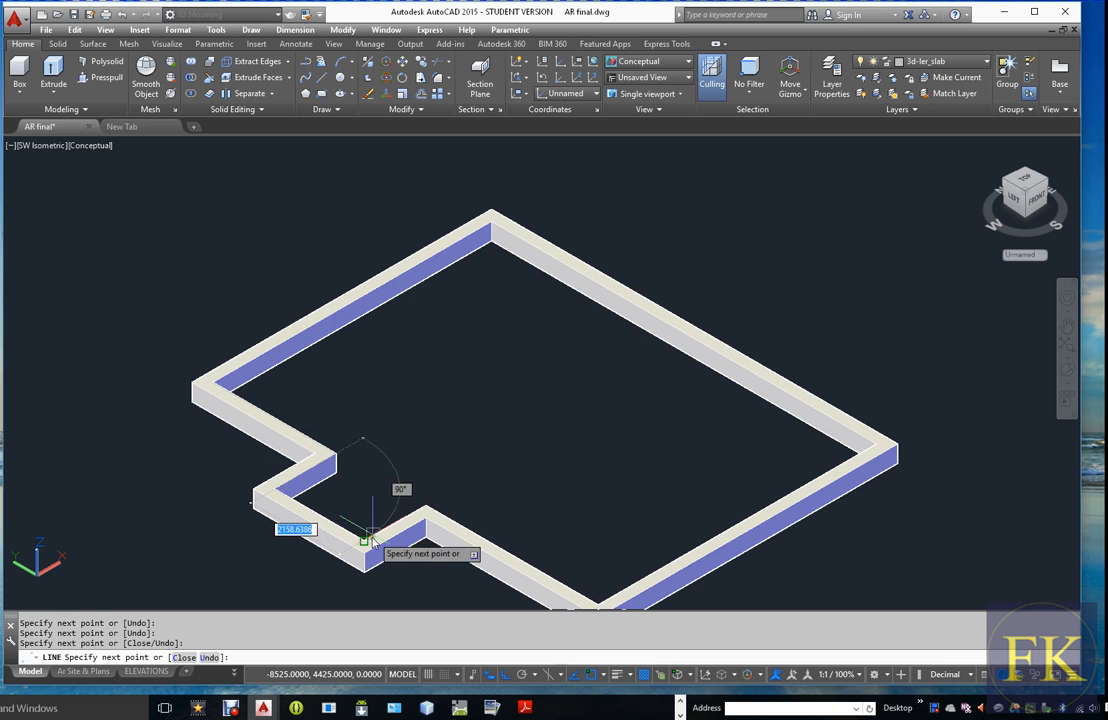
pyautogui.click(600, 605)
pyautogui.scroll(-2, 611, 550)
pyautogui.scroll(2, 612, 565)
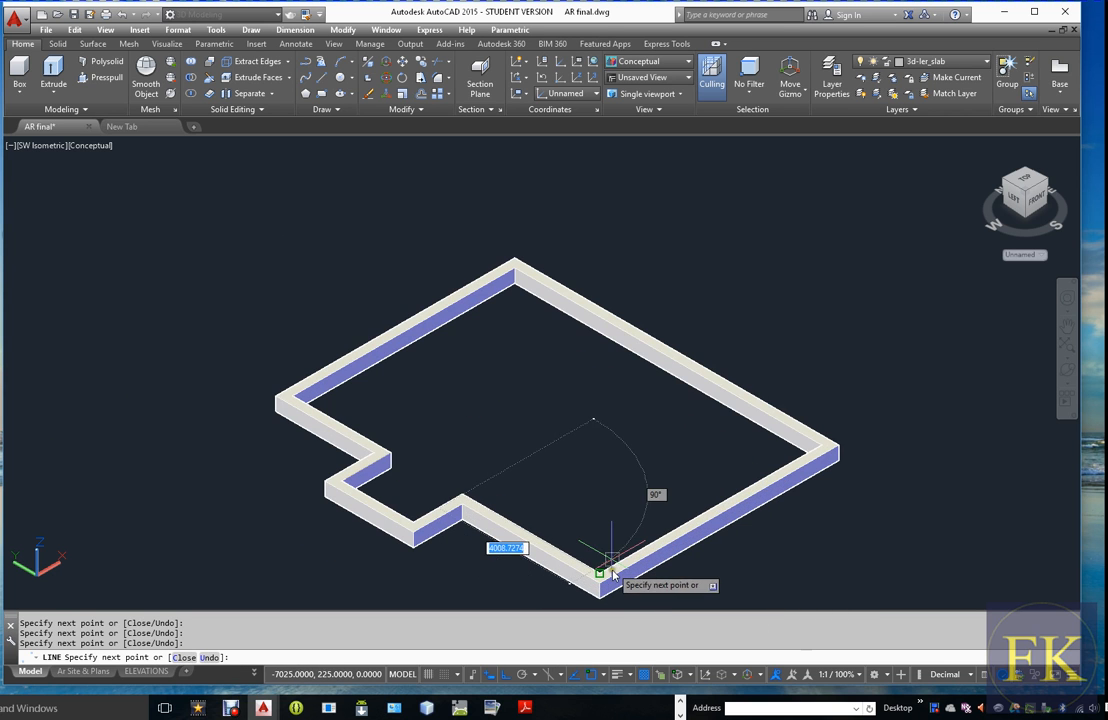
pyautogui.click(836, 451)
pyautogui.write('c')
pyautogui.press('Return')
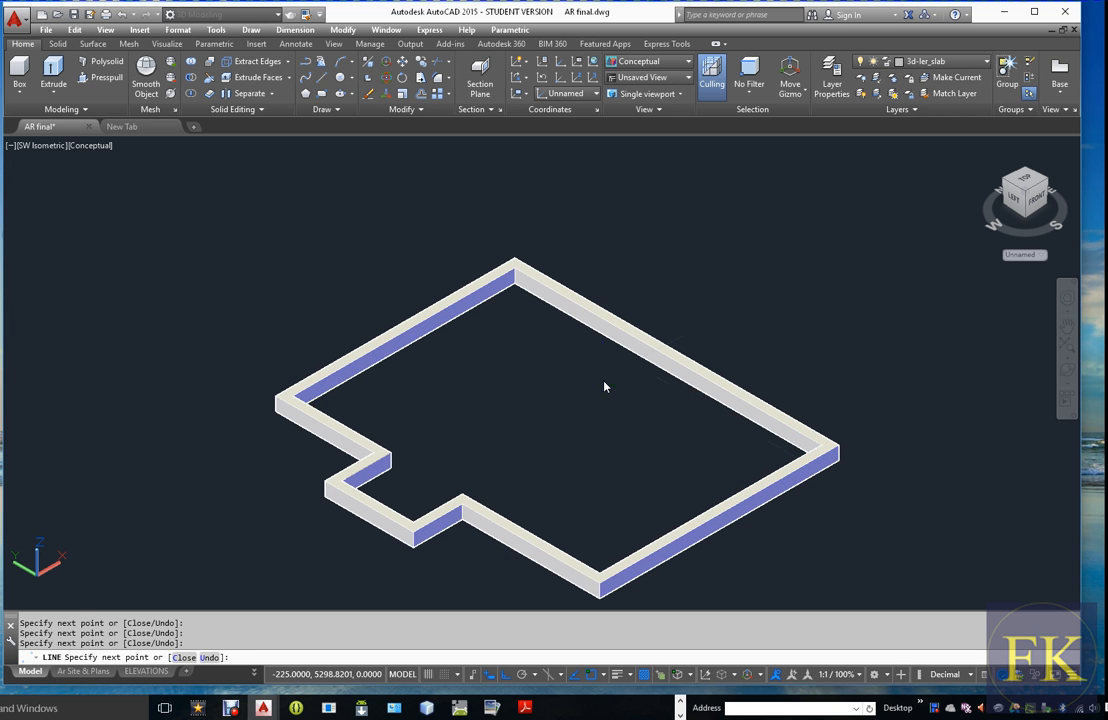
# Turn off the 3d_lower_beam layer so only the slab outline is displayed
pyautogui.click(987, 62)
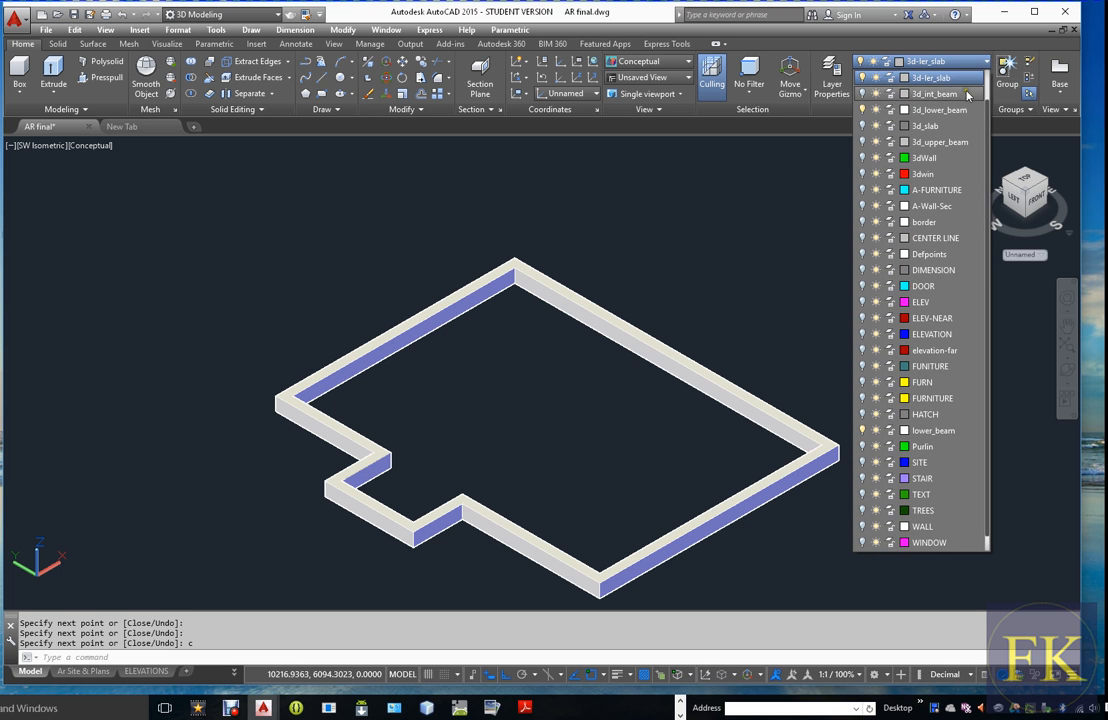
pyautogui.click(864, 110)
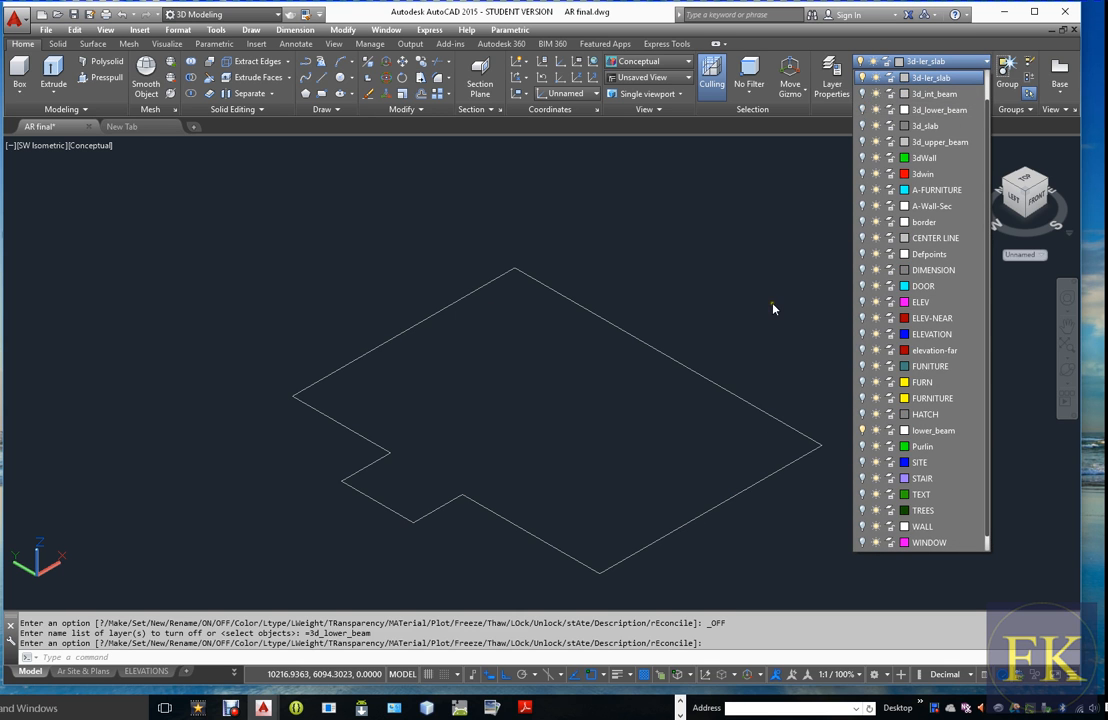
pyautogui.click(774, 309)
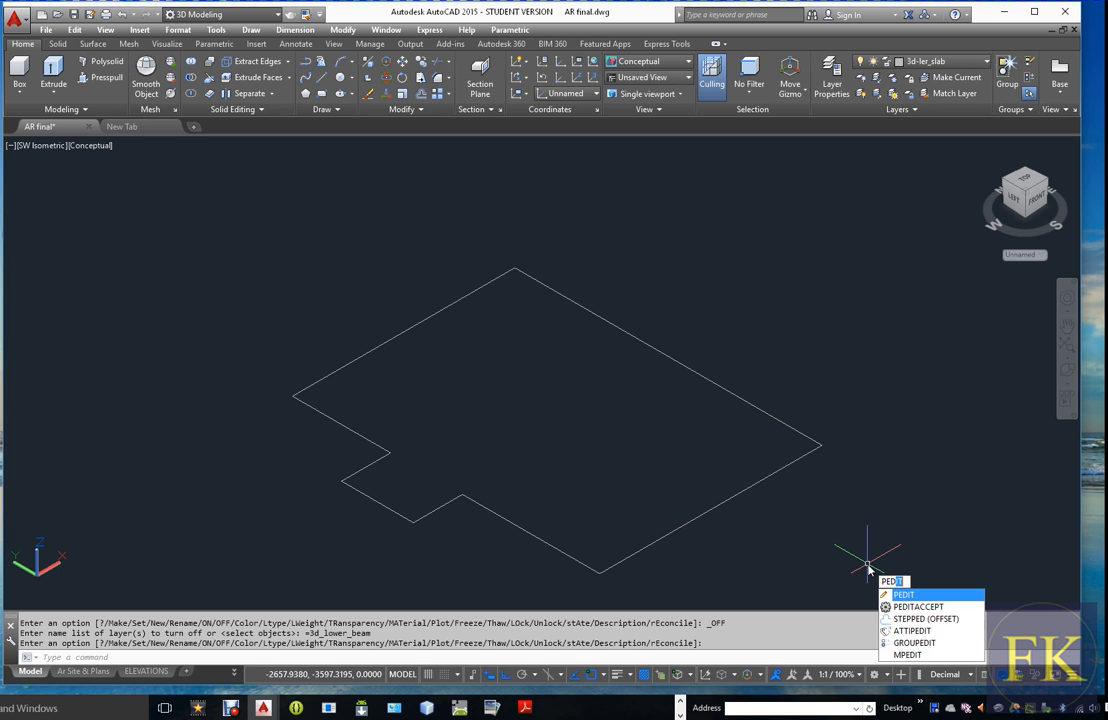
# Convert one outline segment to a polyline with PEDIT and join all the slab outline's segments into a single closed polyline
pyautogui.press('Return')
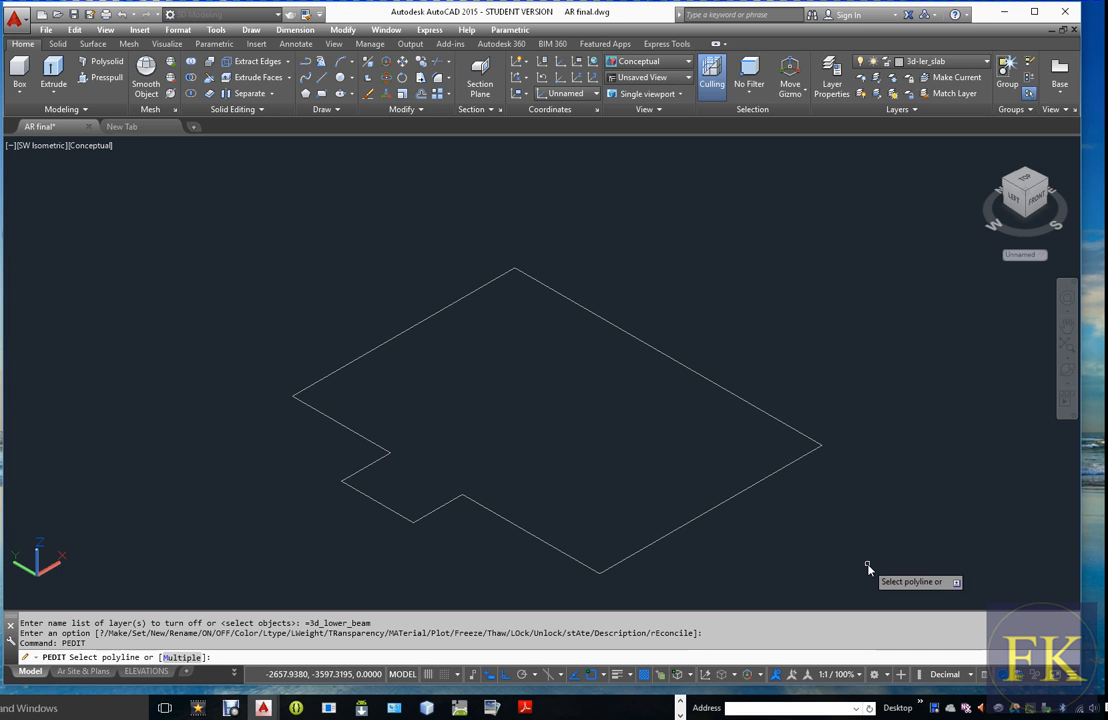
pyautogui.click(700, 516)
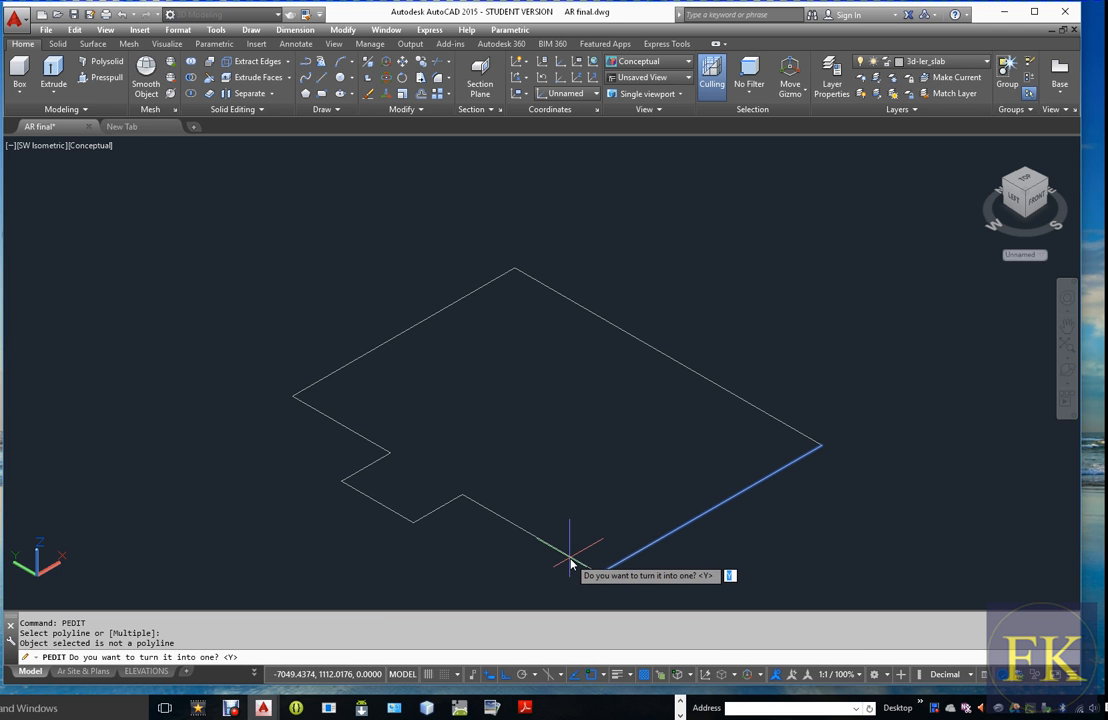
pyautogui.rightClick(571, 565)
pyautogui.click(605, 606)
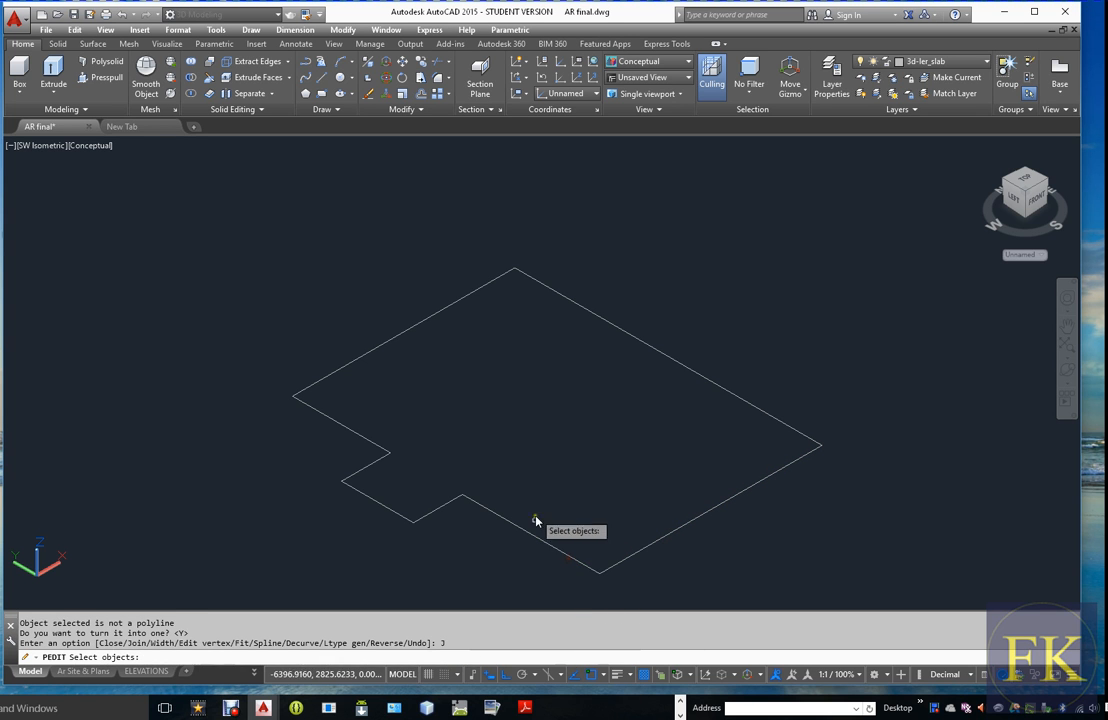
pyautogui.click(537, 537)
pyautogui.click(657, 538)
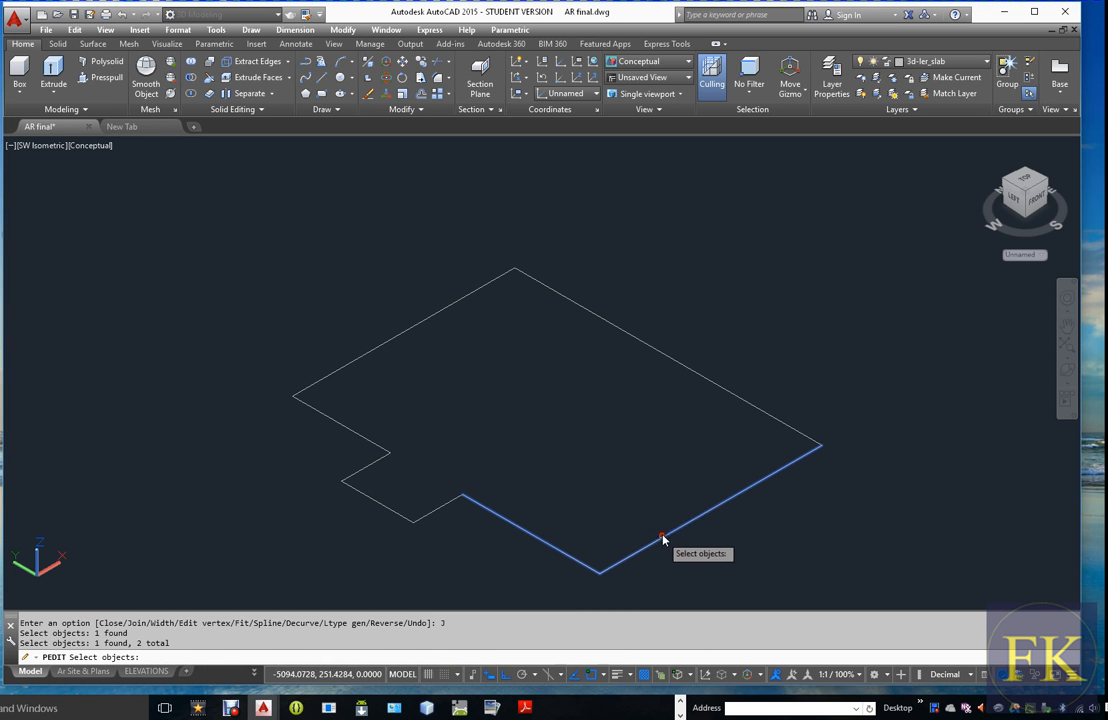
pyautogui.click(710, 382)
pyautogui.click(440, 311)
pyautogui.click(371, 443)
pyautogui.click(370, 467)
pyautogui.click(378, 503)
pyautogui.click(429, 518)
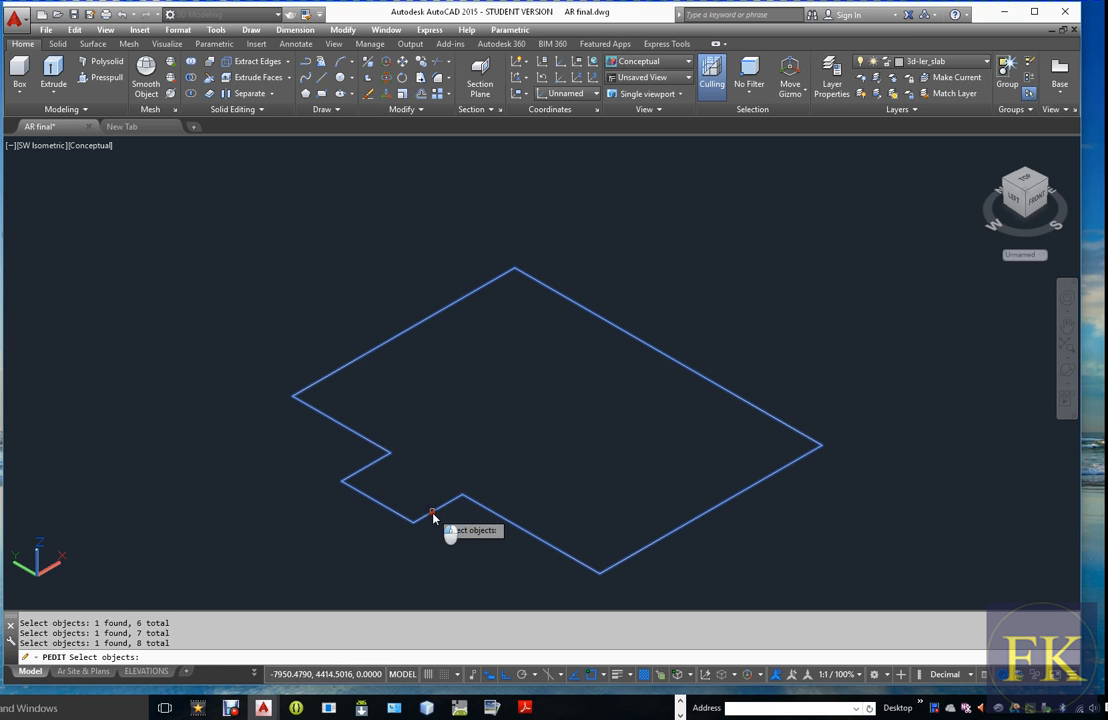
pyautogui.press('Return')
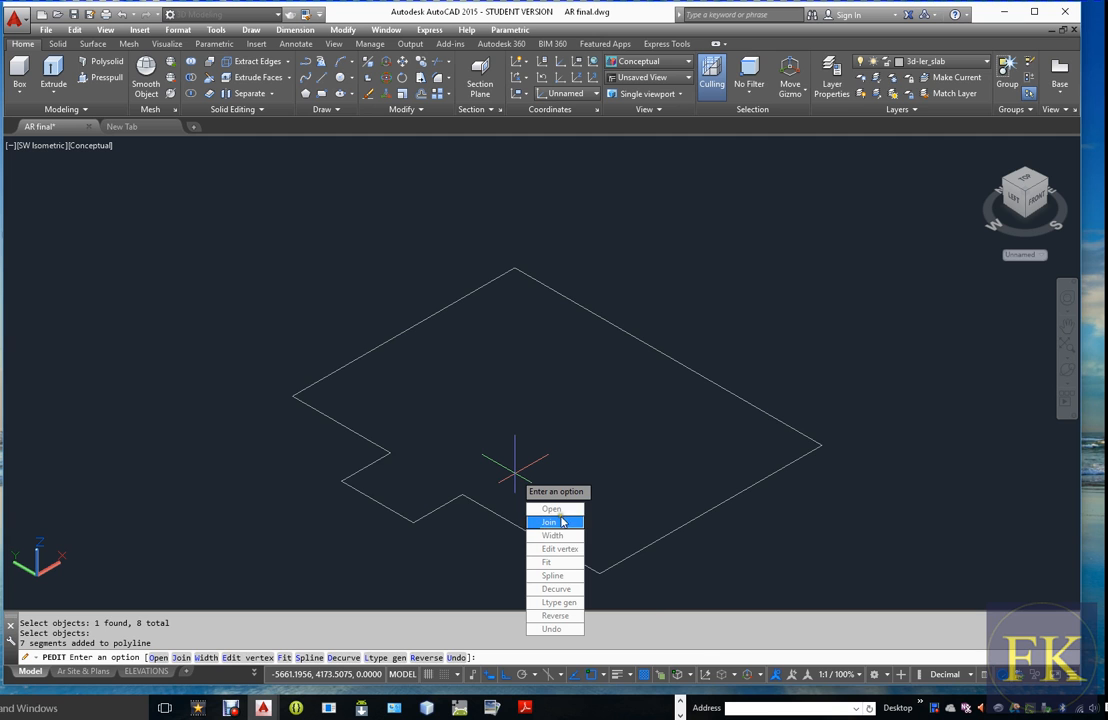
pyautogui.press('Return')
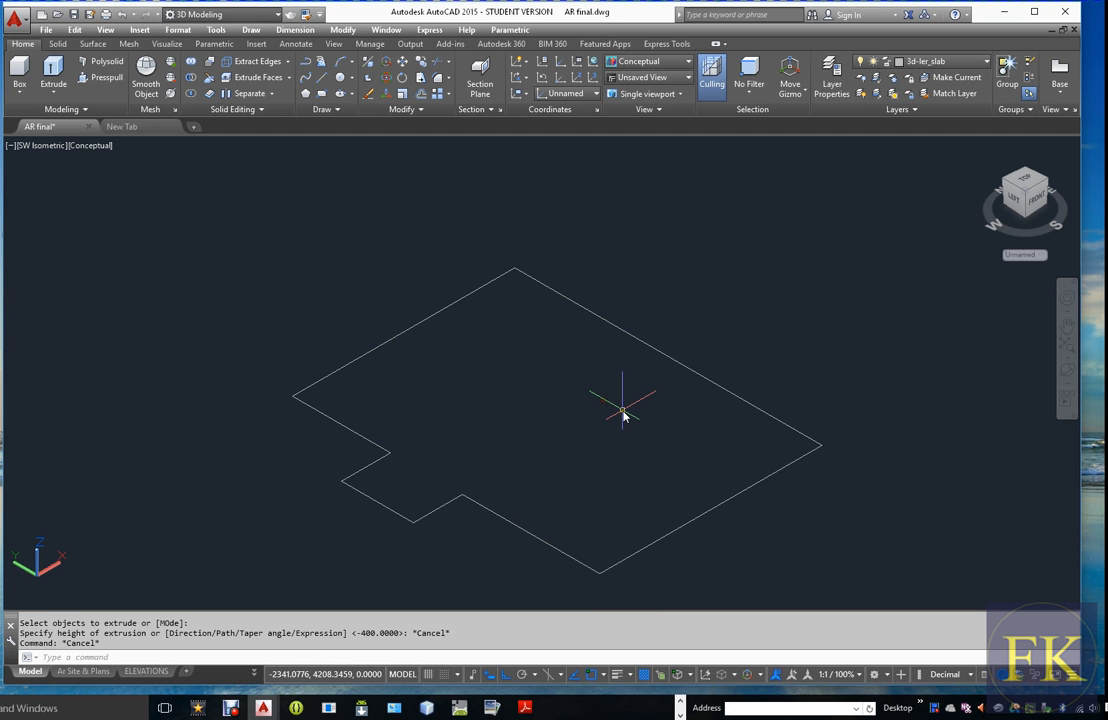
# Extrude the closed slab polyline downward by 150
pyautogui.press('Return')
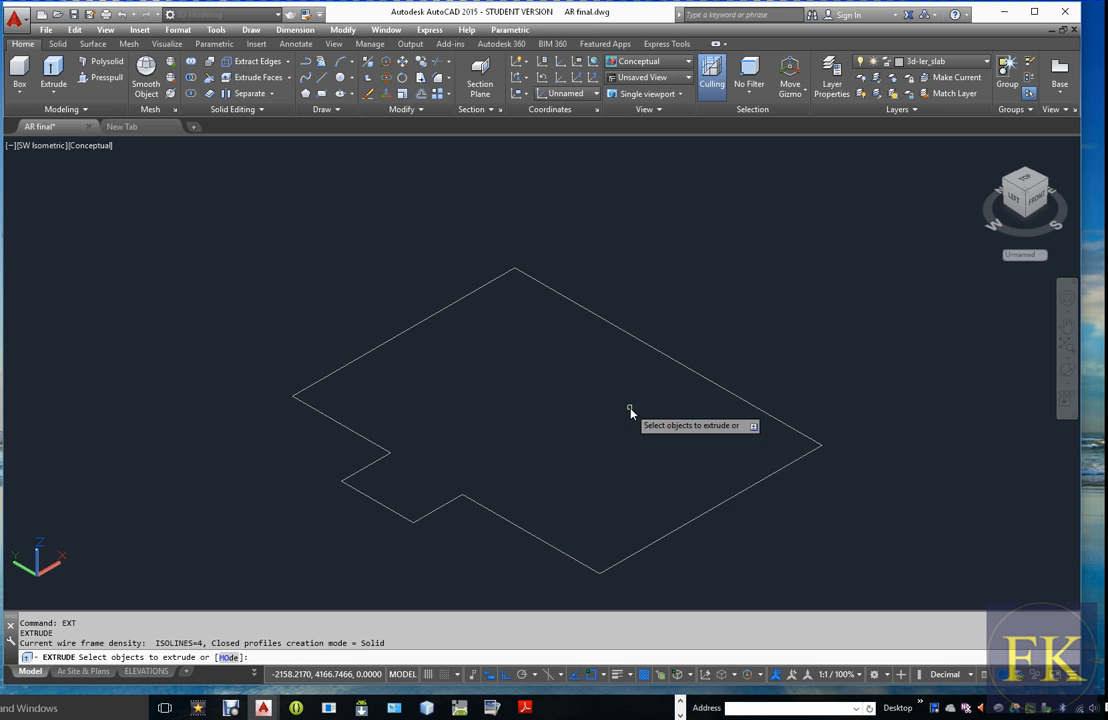
pyautogui.click(694, 523)
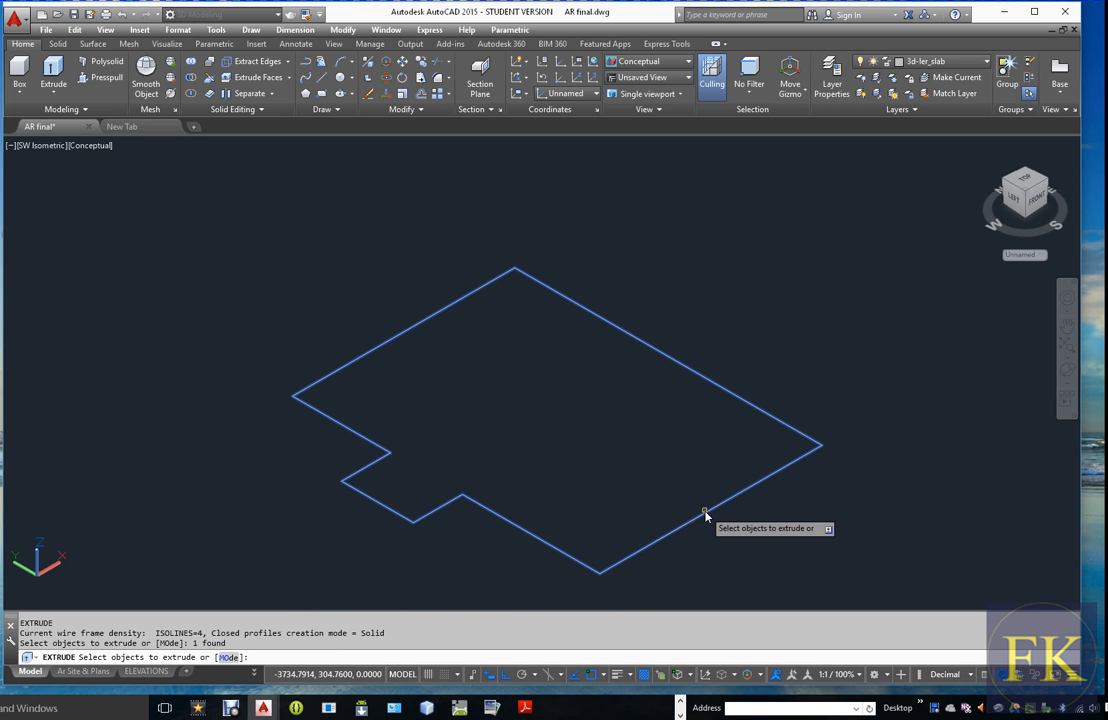
pyautogui.press('Return')
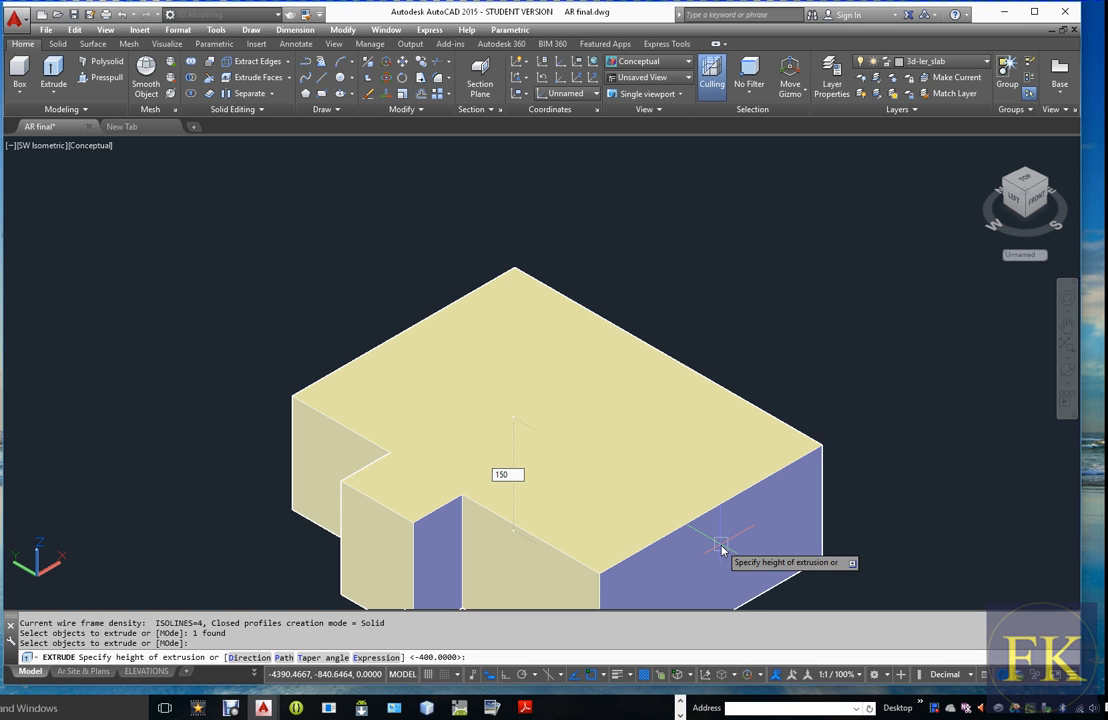
pyautogui.press('Return')
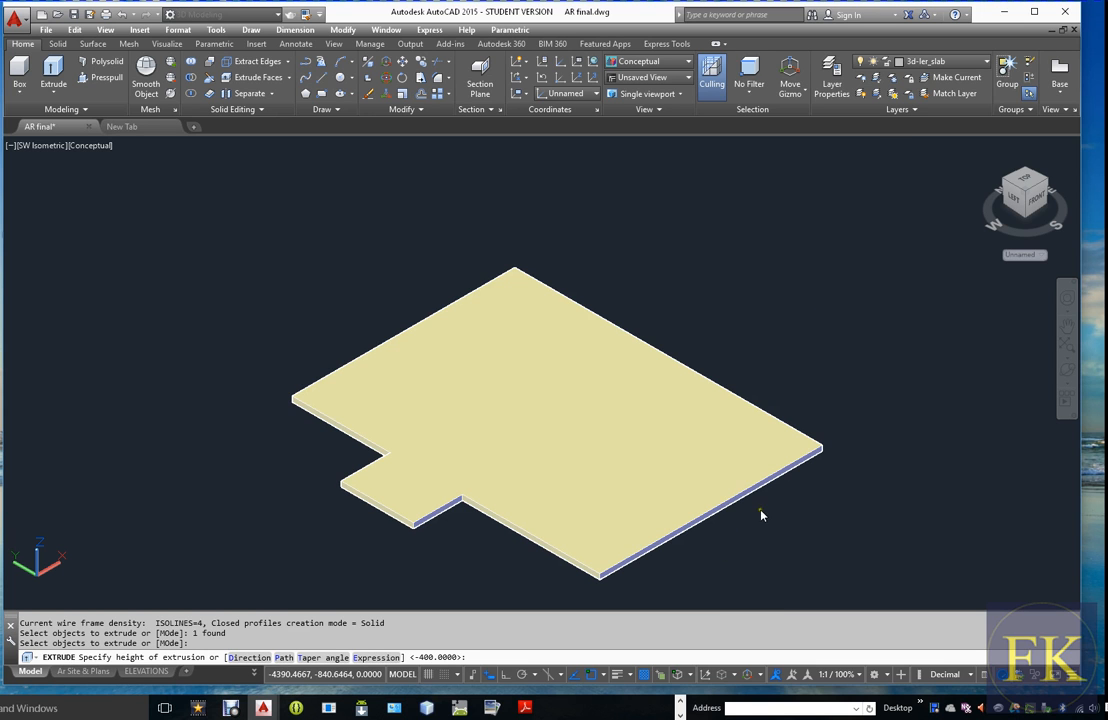
# Turn on the 3d_int_beam, 3d_lower_beam, 3dWall, 3d_upper_beam and 3d_slab layers to display the whole house
pyautogui.click(940, 61)
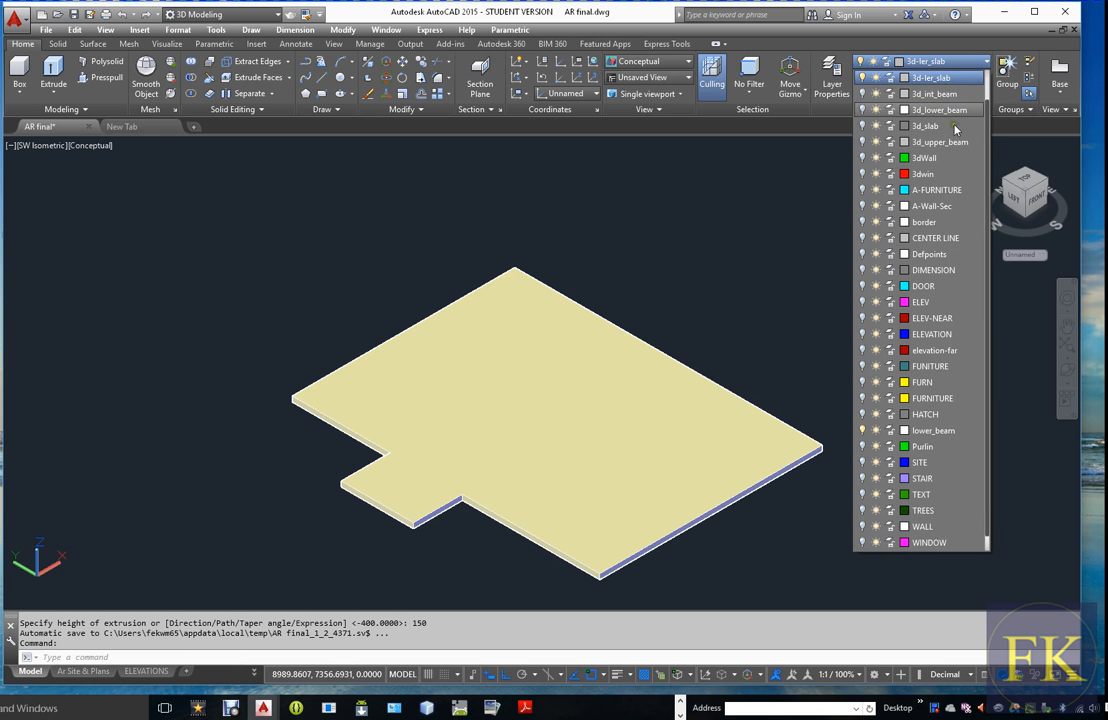
pyautogui.click(862, 94)
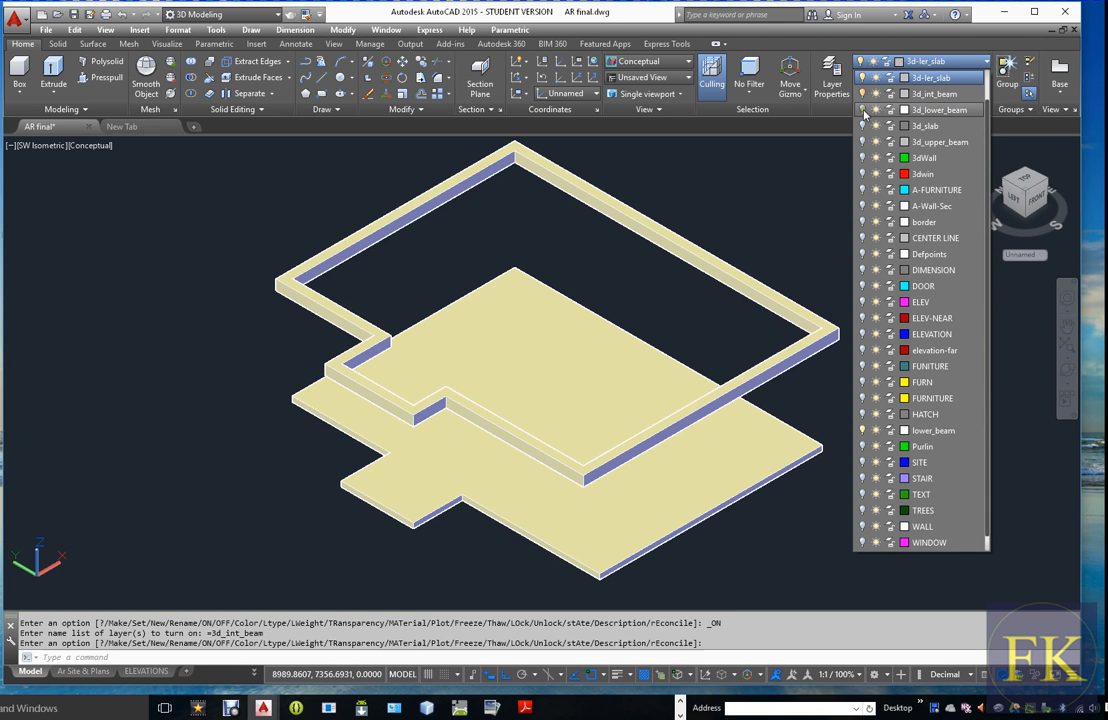
pyautogui.click(862, 110)
pyautogui.click(862, 158)
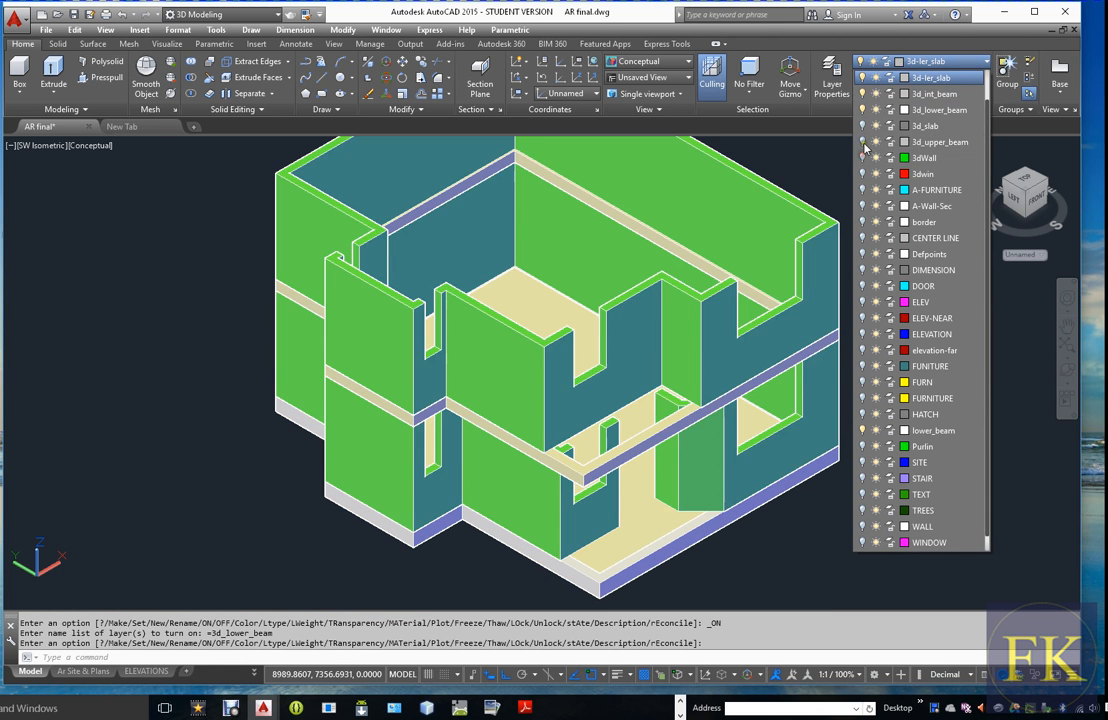
pyautogui.click(862, 142)
pyautogui.click(862, 126)
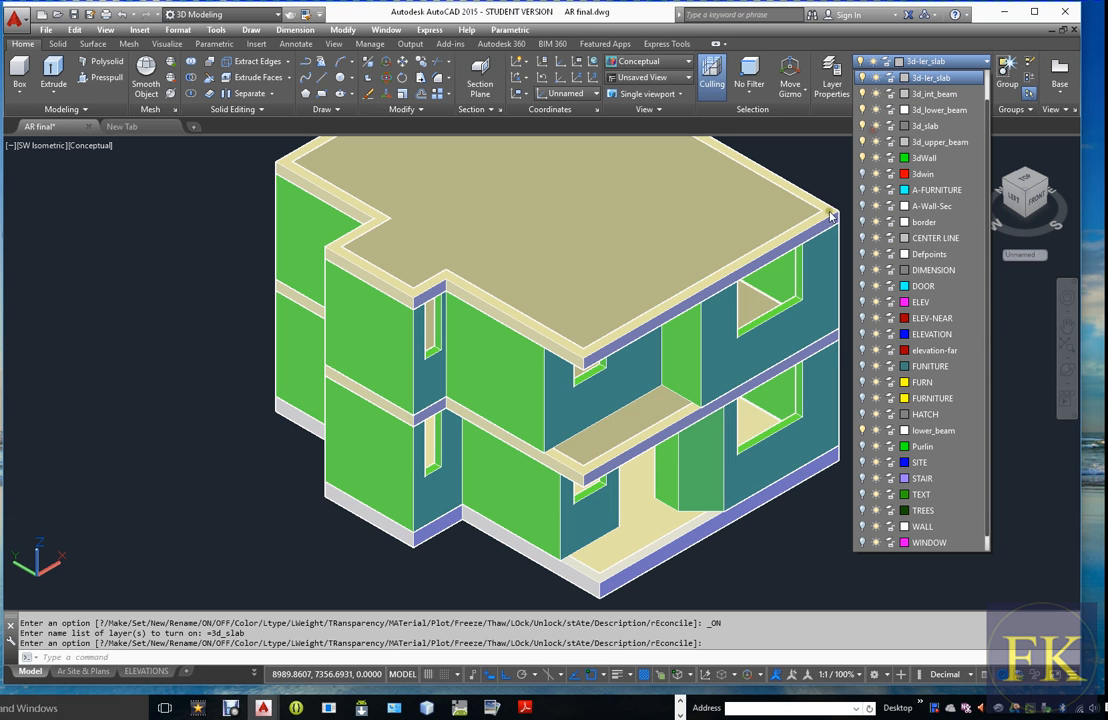
pyautogui.press('Escape')
# Examine the assembled two-storey house from the front and side with Free Orbit, checking the walls, beams and slabs
pyautogui.scroll(-3, 805, 440)
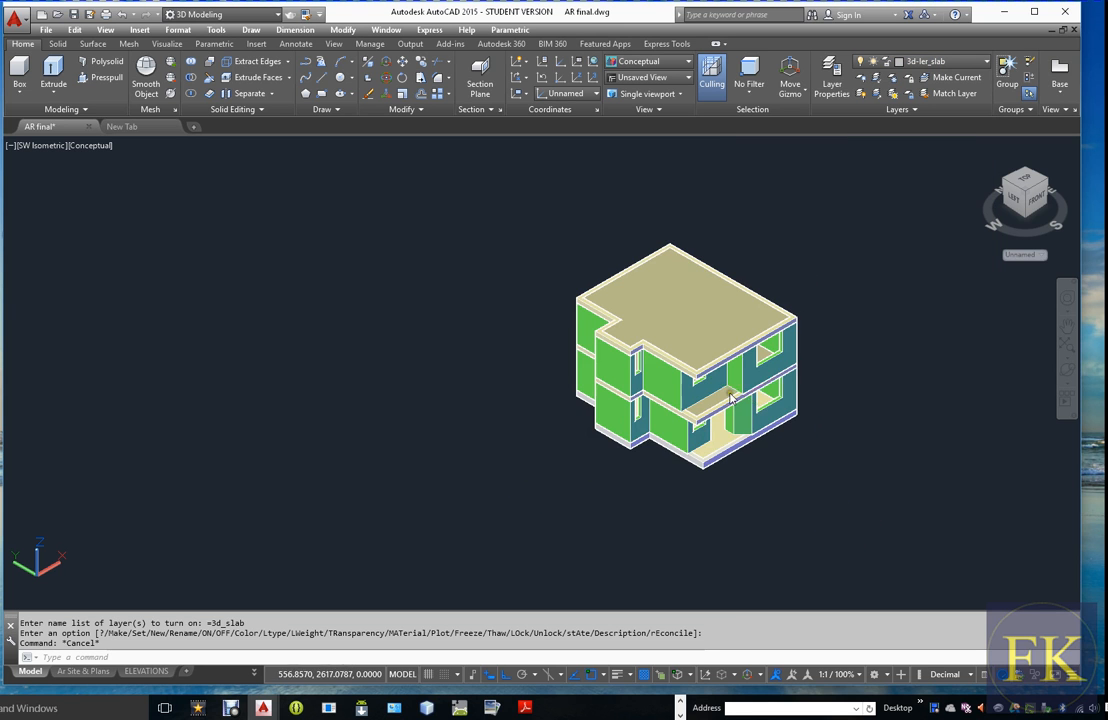
pyautogui.scroll(3, 798, 300)
pyautogui.scroll(-3, 792, 297)
pyautogui.scroll(3, 811, 291)
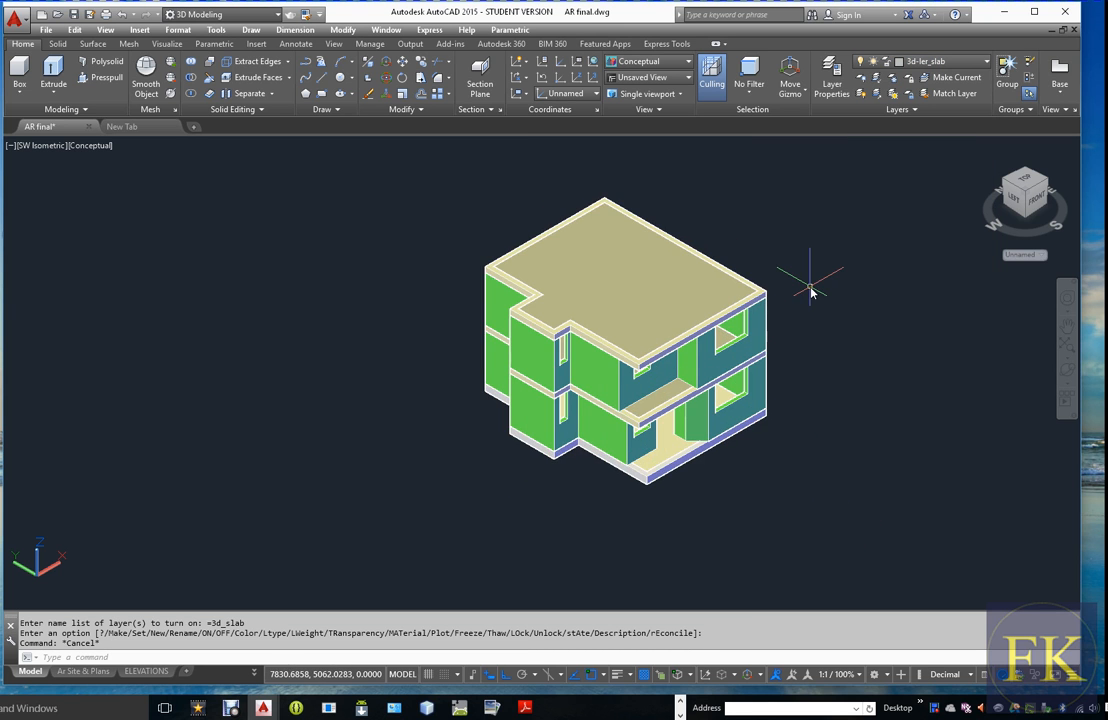
pyautogui.scroll(2, 811, 293)
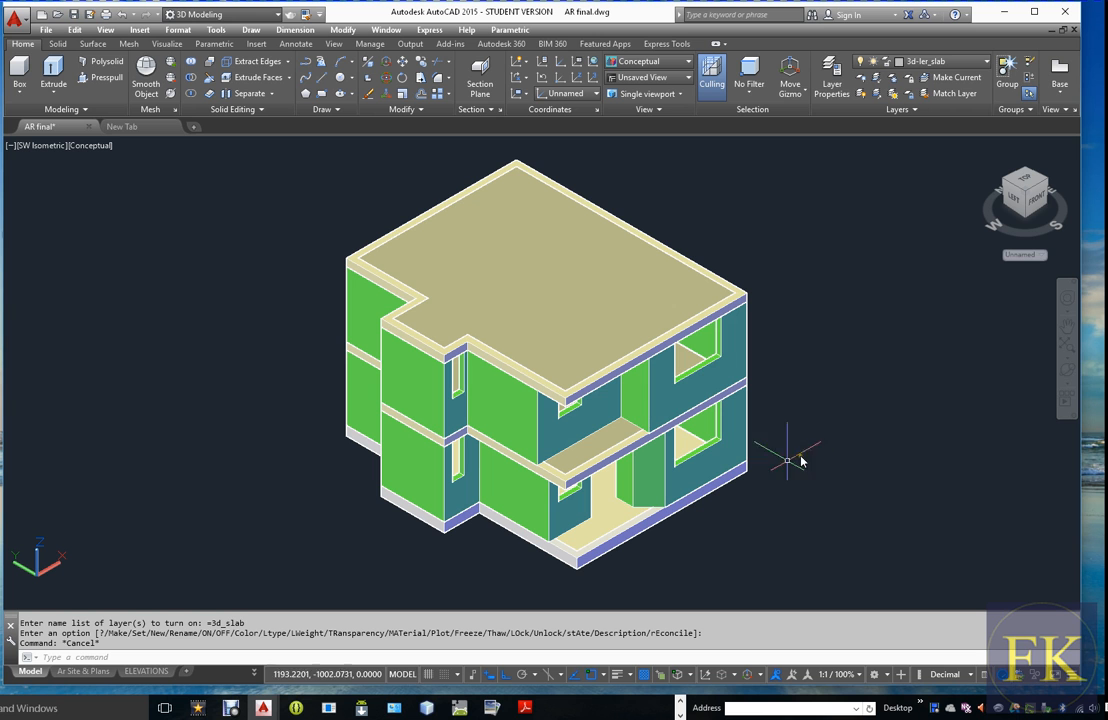
pyautogui.click(1069, 378)
pyautogui.moveTo(506, 329); pyautogui.dragTo(728, 333)
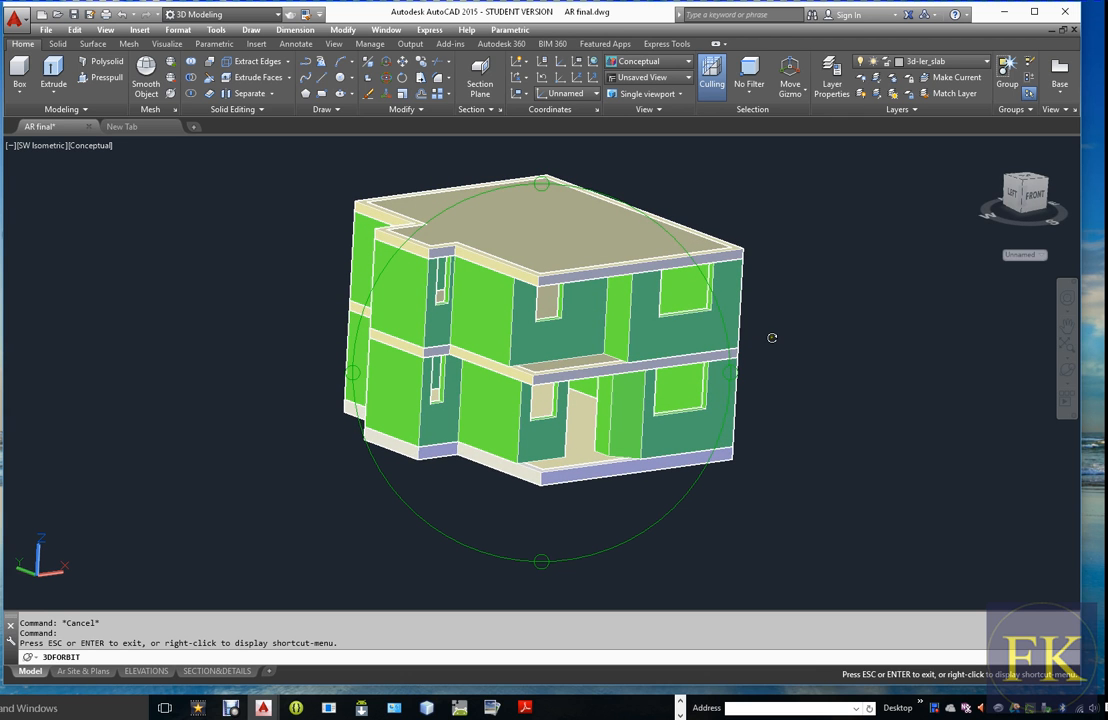
pyautogui.moveTo(731, 338); pyautogui.dragTo(594, 357)
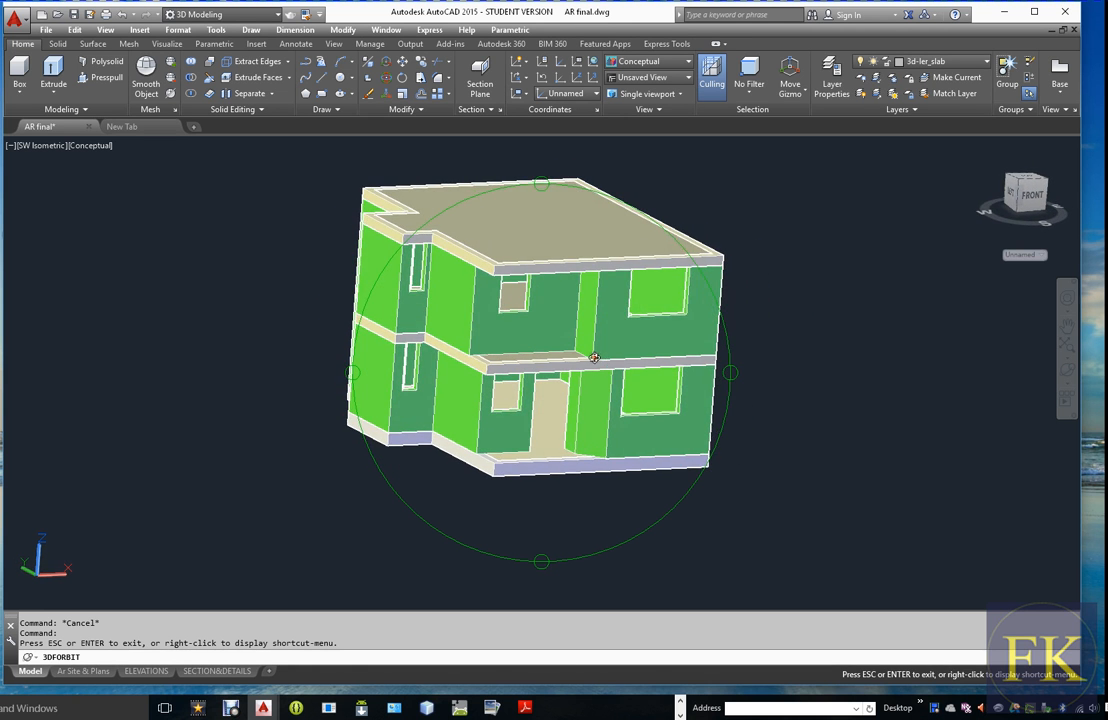
pyautogui.moveTo(762, 389); pyautogui.dragTo(737, 357)
pyautogui.moveTo(738, 357); pyautogui.dragTo(735, 349, button='middle')
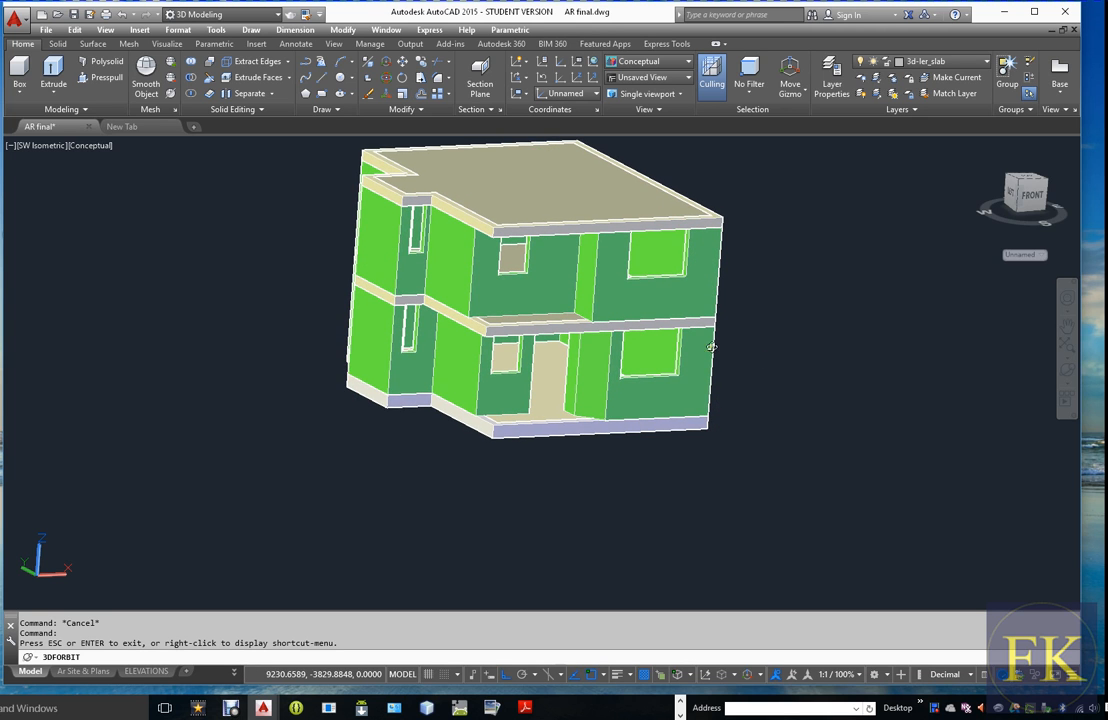
pyautogui.moveTo(457, 347); pyautogui.dragTo(452, 394, button='middle')
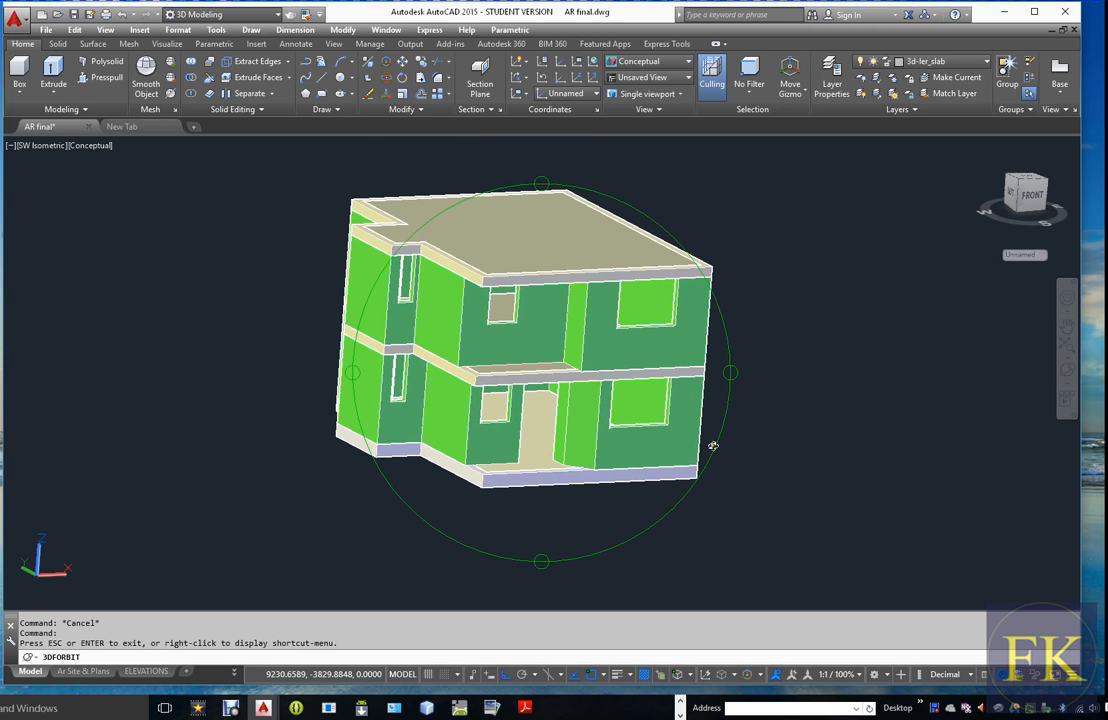